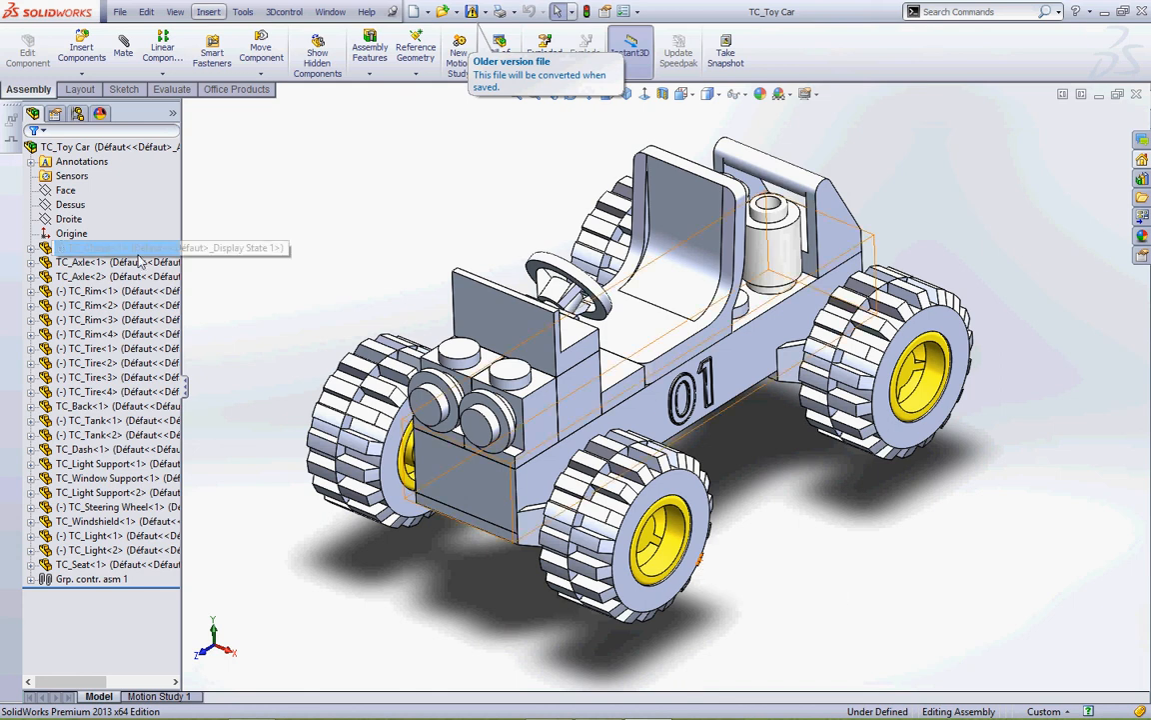
- Open the appearance settings for the four TC_Rim components together, with the display pane expanded
left_click(671, 551)
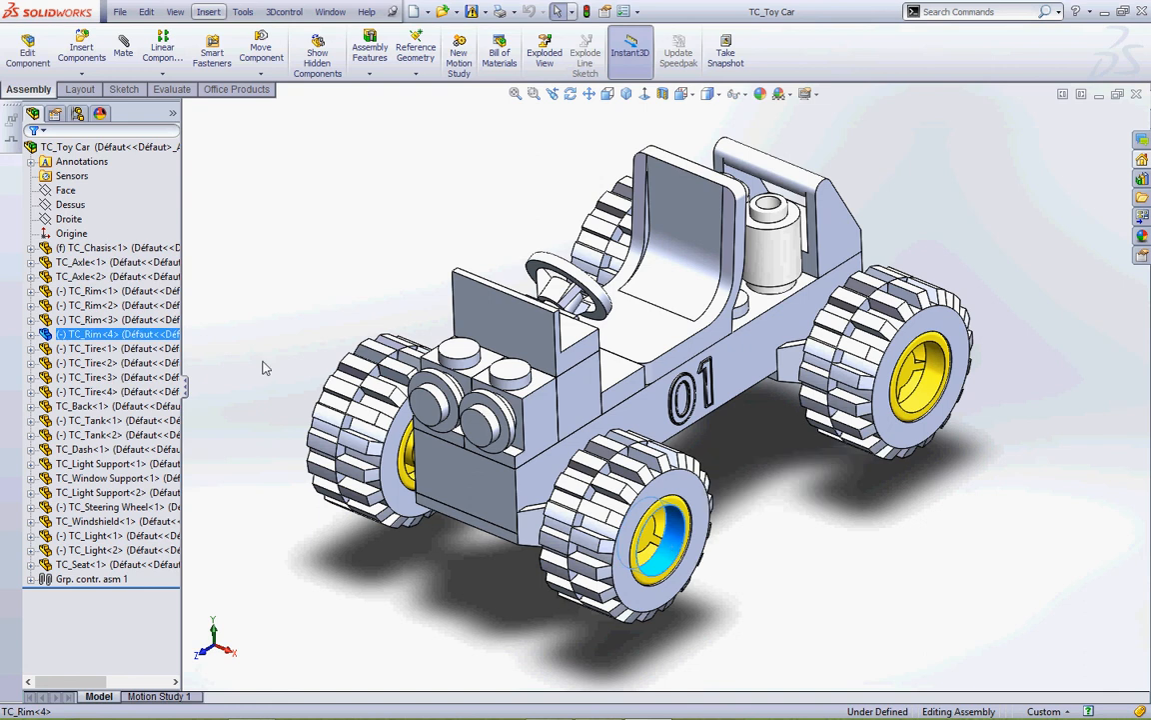
right_click(124, 337)
left_click(98, 293)
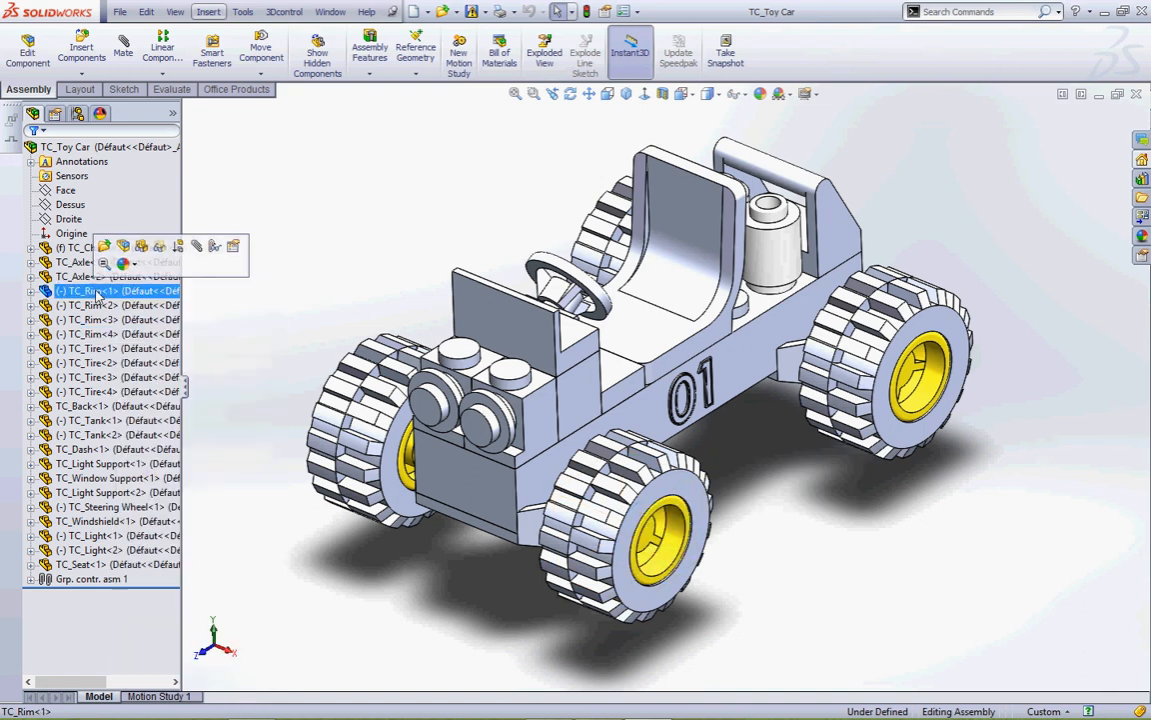
left_click(122, 339, "shift")
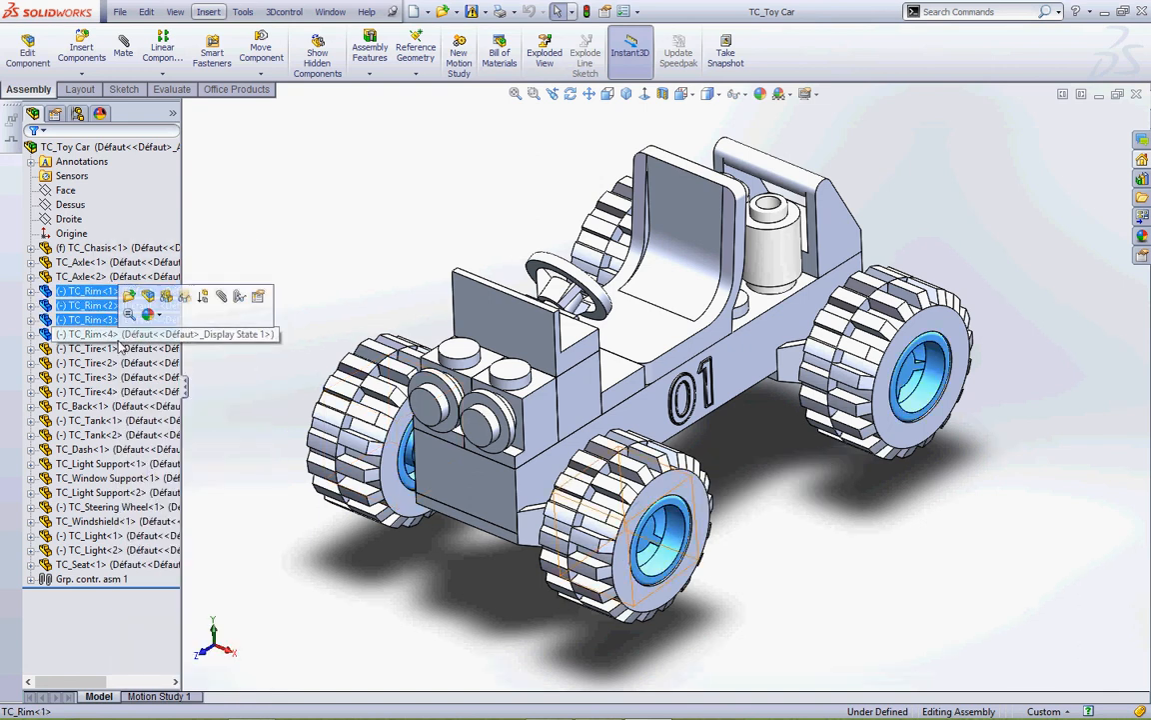
left_click(172, 113)
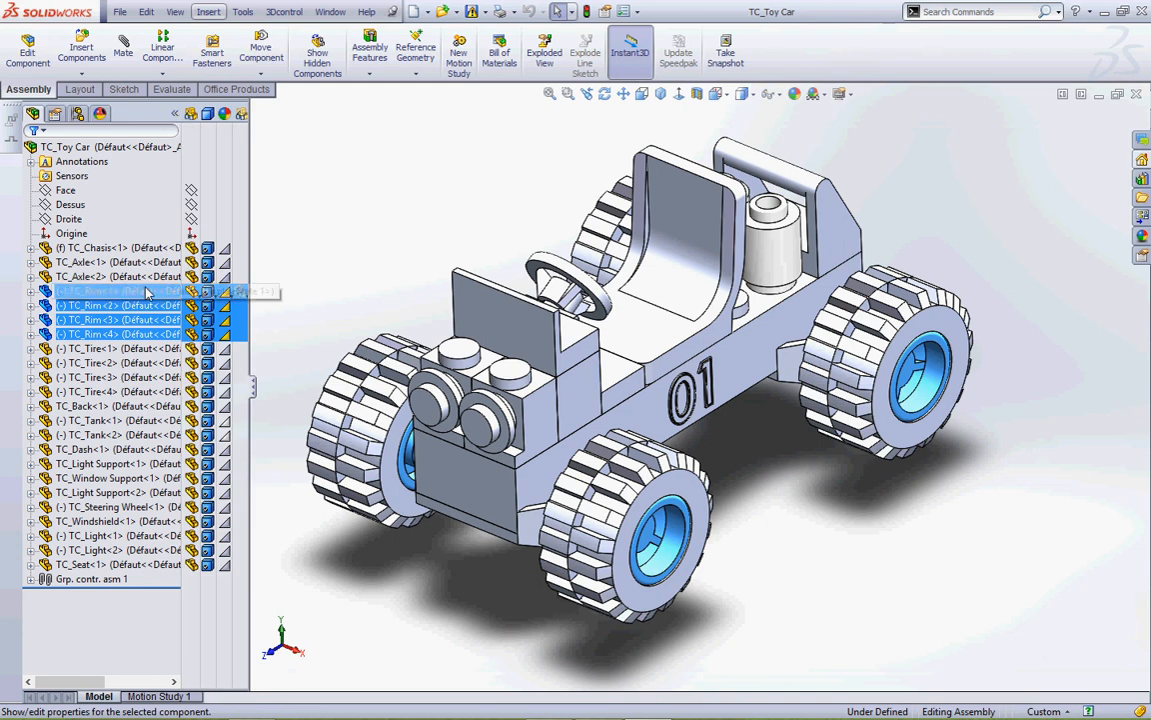
right_click(225, 294)
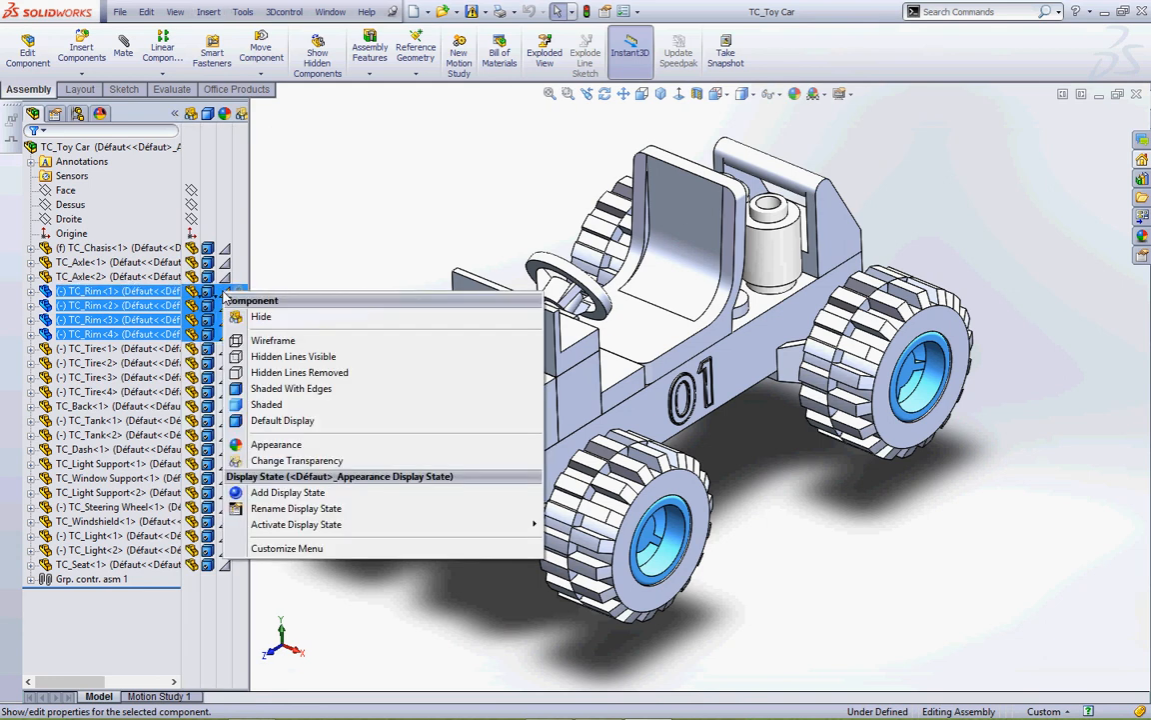
left_click(300, 445)
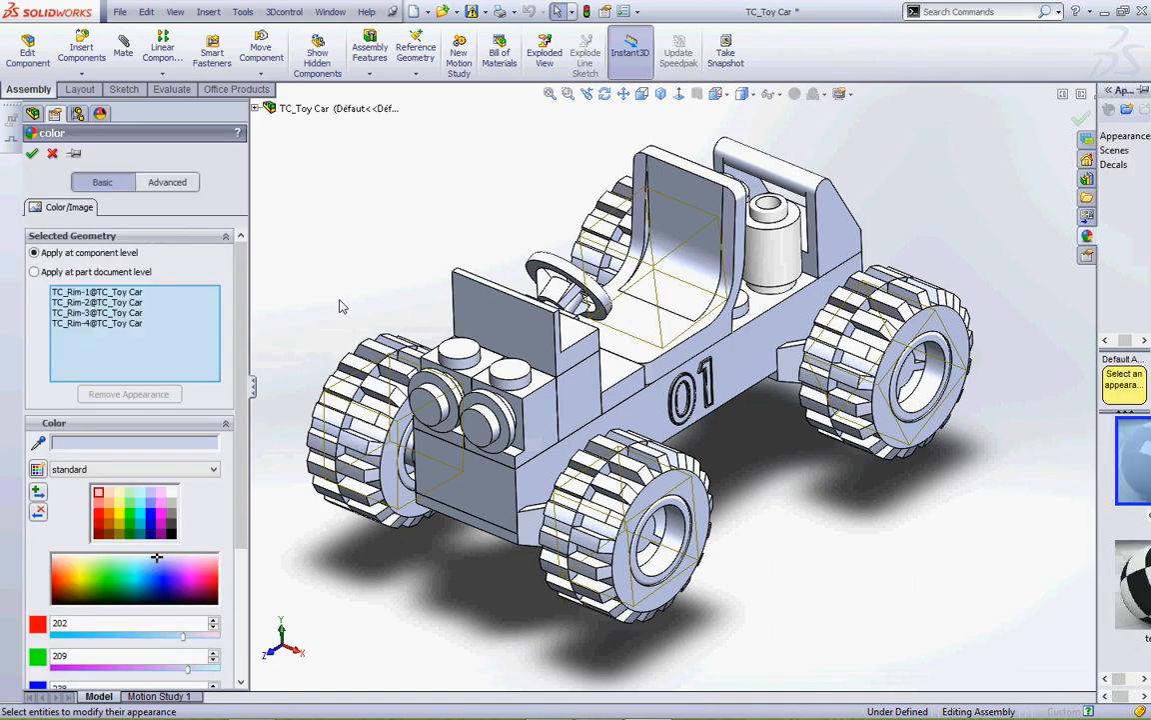
- Try to clear the yellow rim colour by deleting all four TC_Rim components from the appearance's selected geometry
right_click(177, 317)
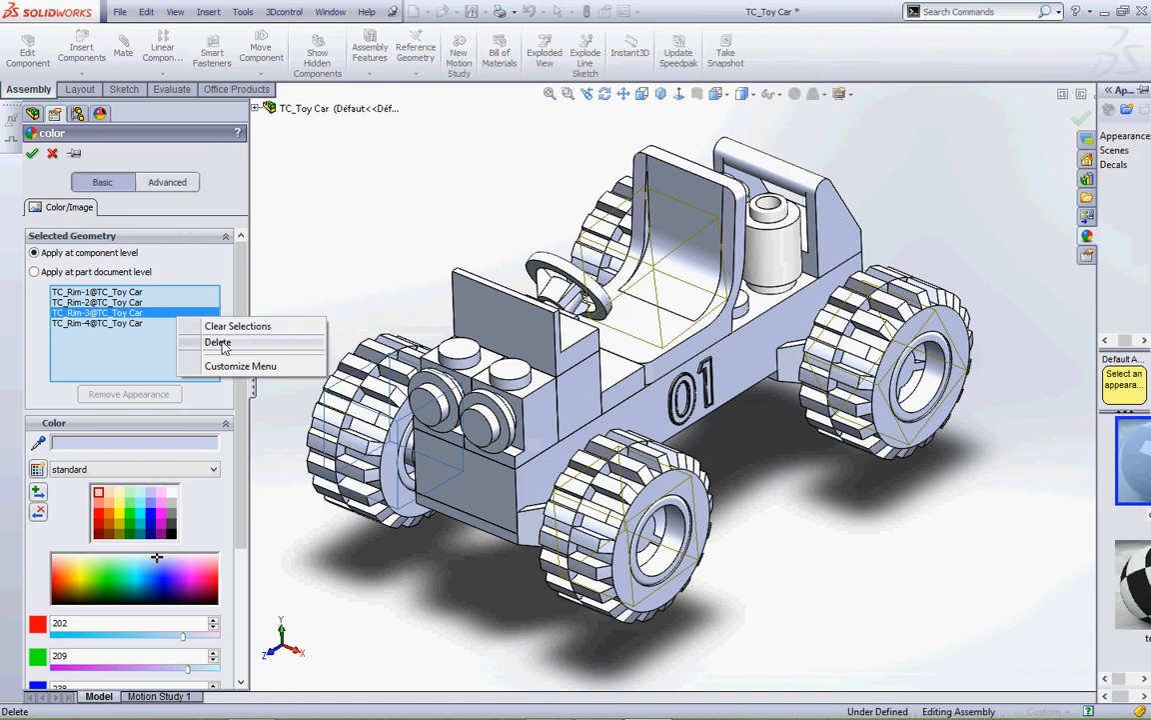
left_click(134, 293)
left_click(139, 324)
left_click(134, 291)
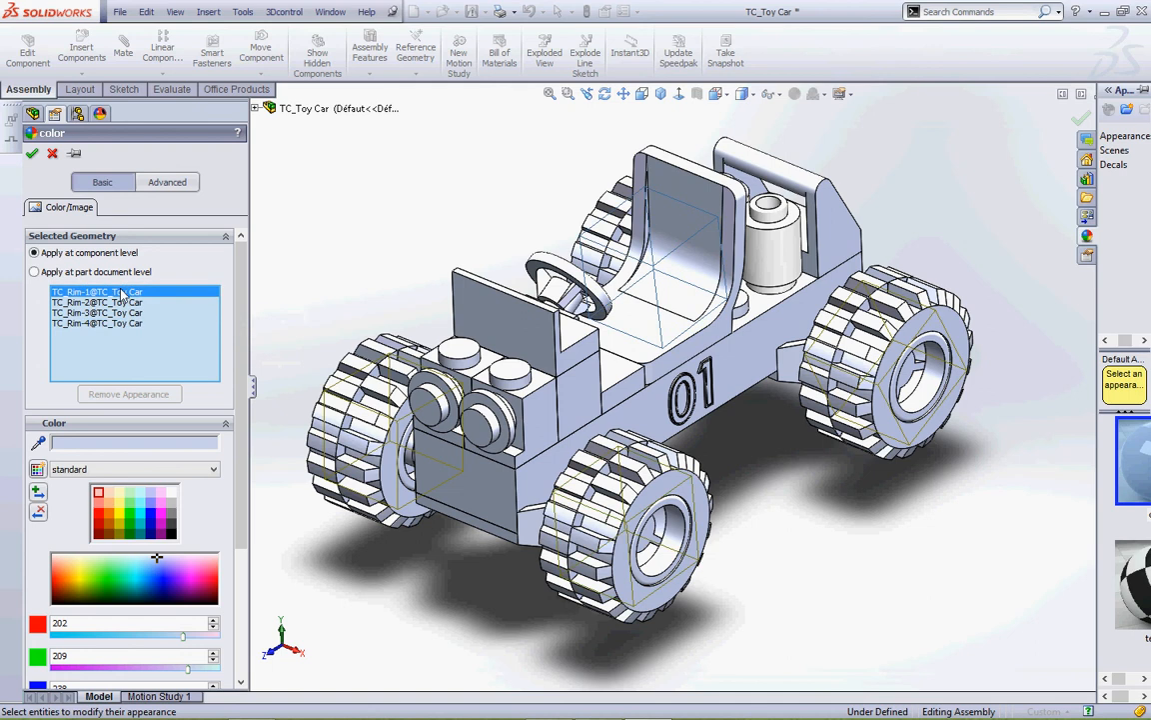
right_click(134, 292)
left_click(160, 314)
right_click(108, 302)
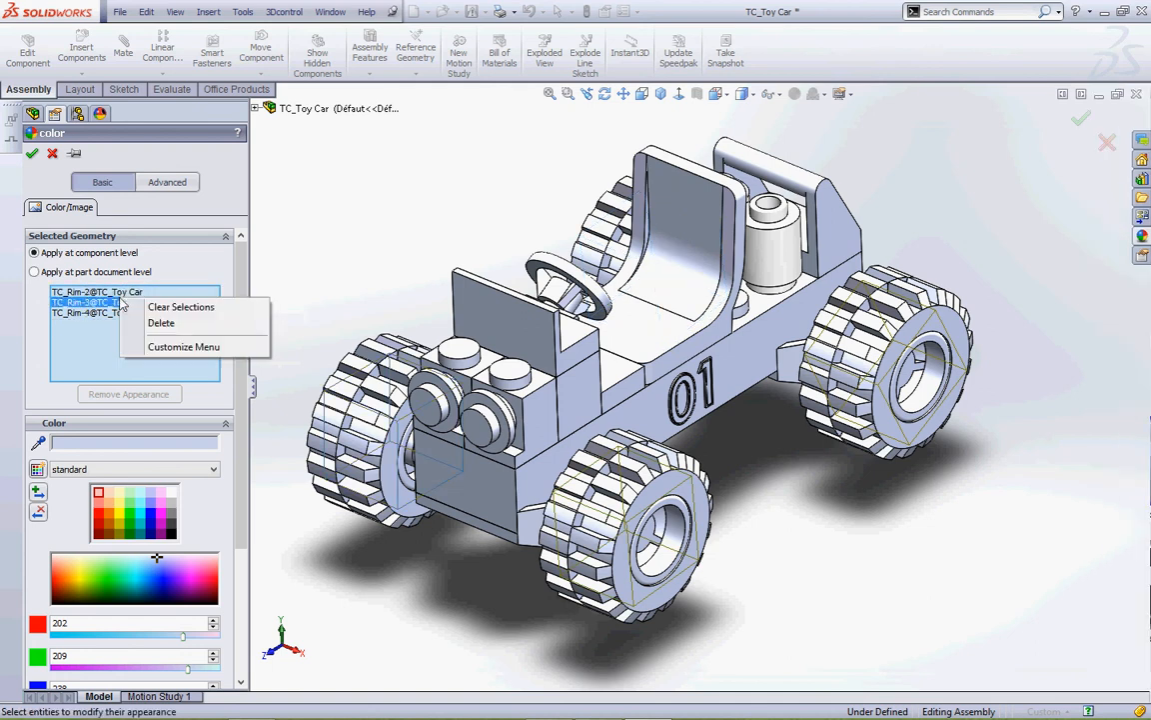
left_click(127, 314)
left_click(118, 291)
right_click(134, 292)
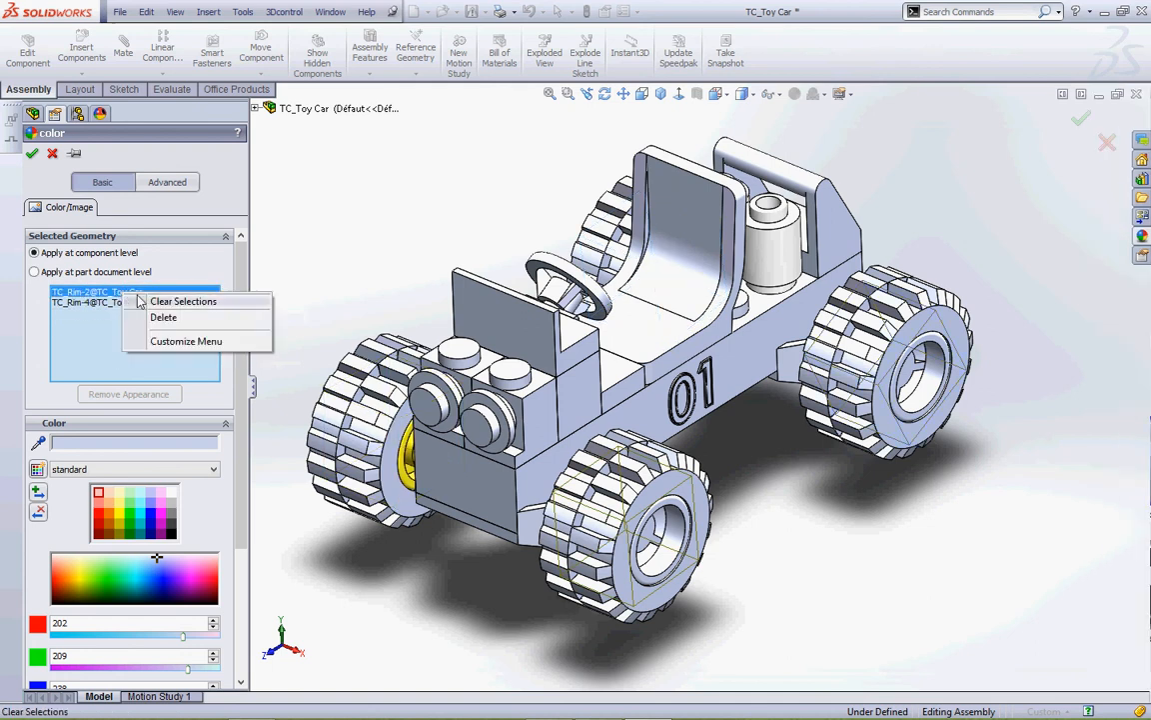
left_click(154, 316)
right_click(123, 301)
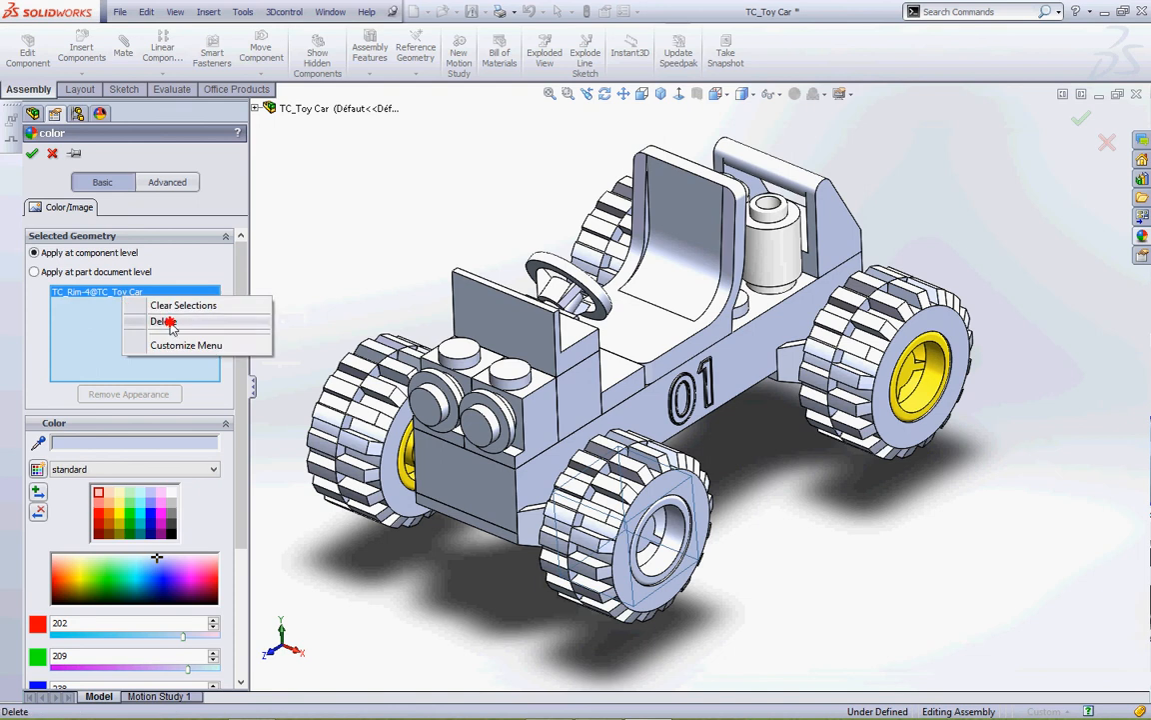
left_click(130, 318)
left_click(32, 153)
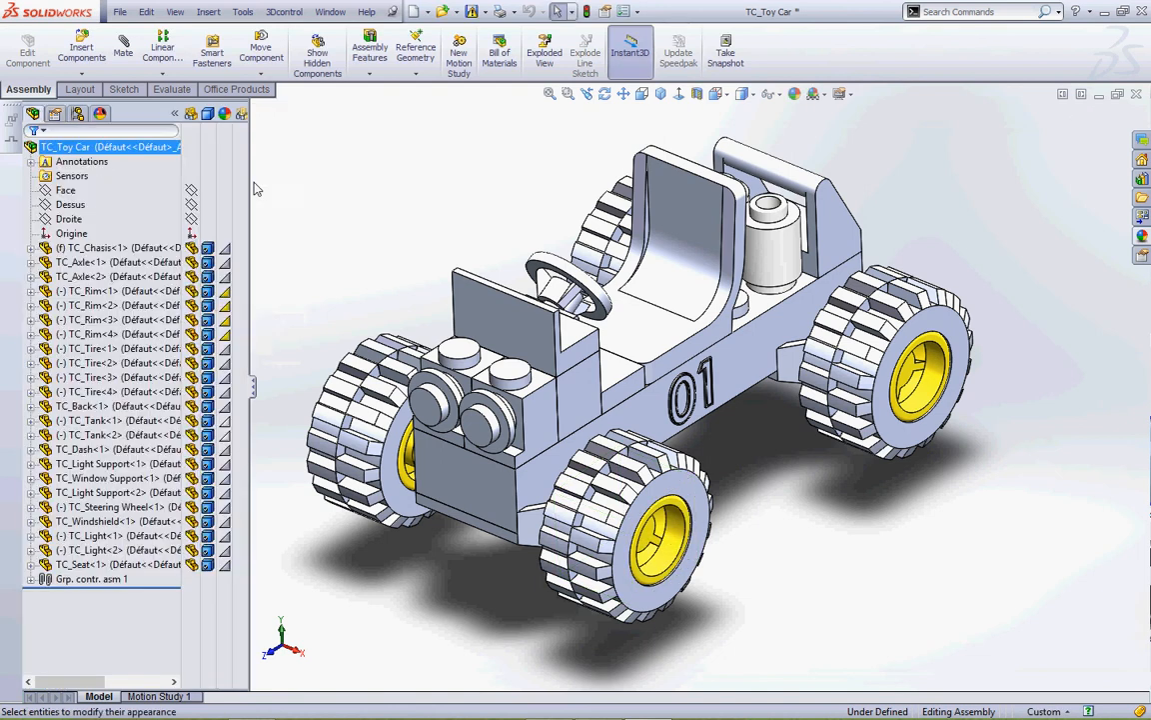
- Try to remove the colour of TC_Rim<1> by deleting it from its appearance's selected geometry, and cancel the edit
left_click(237, 290)
left_click(228, 292)
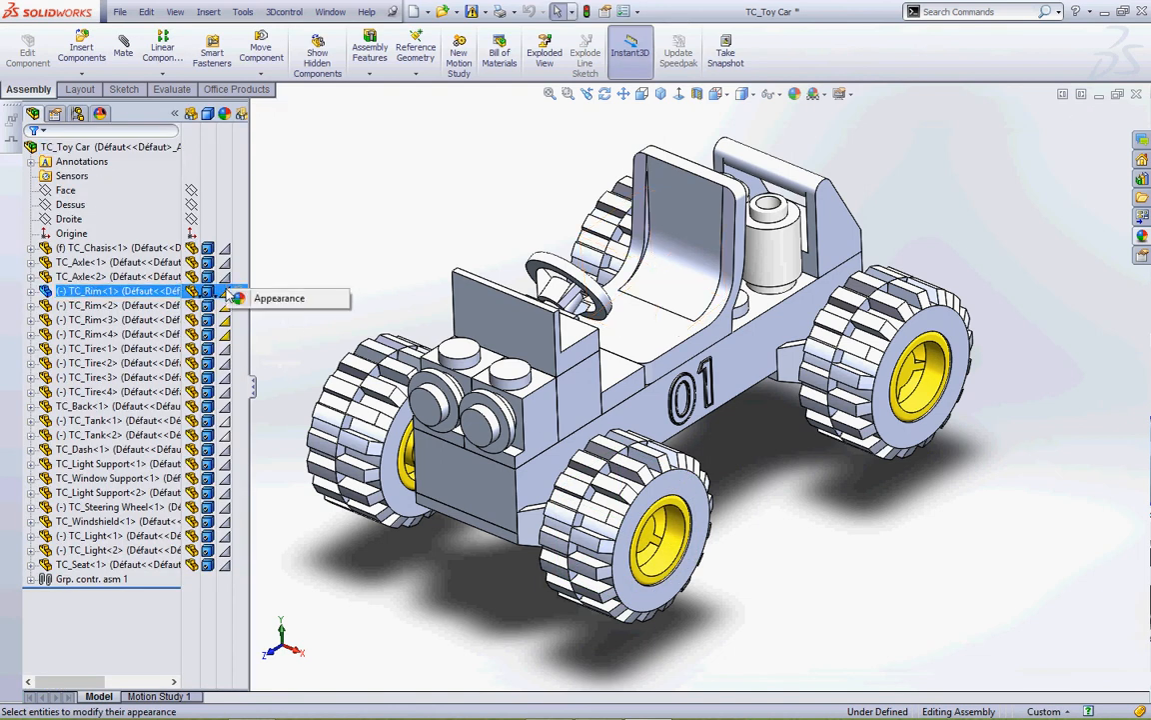
left_click(242, 299)
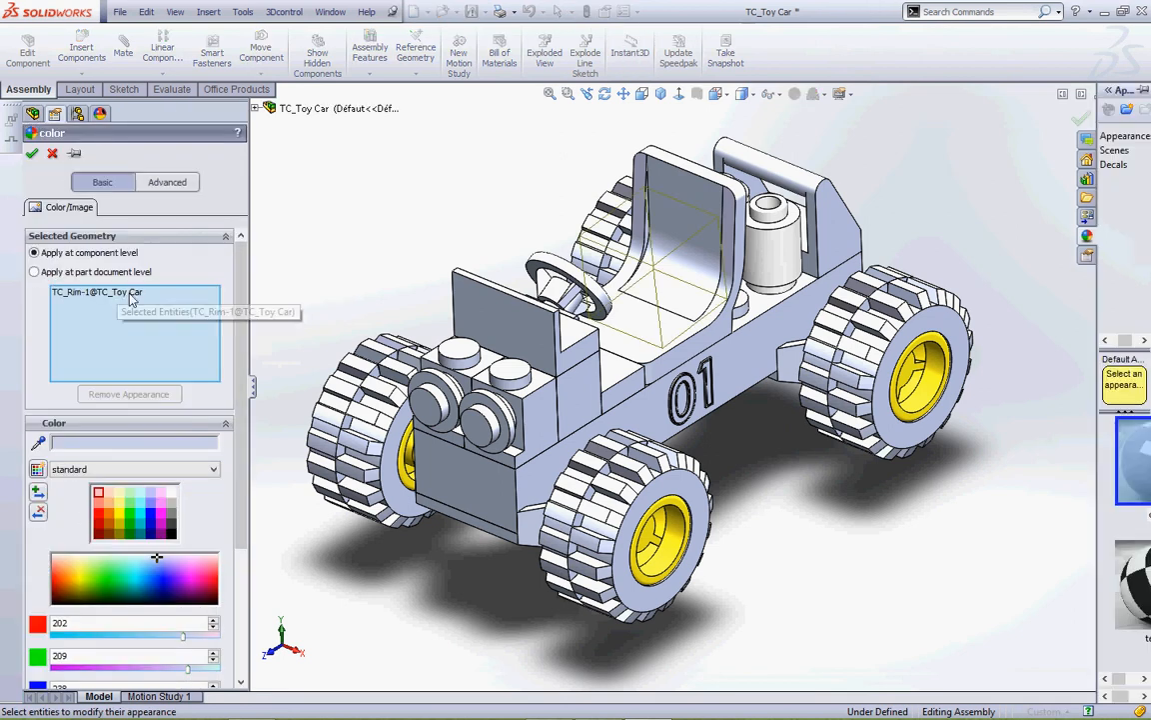
left_click(258, 108)
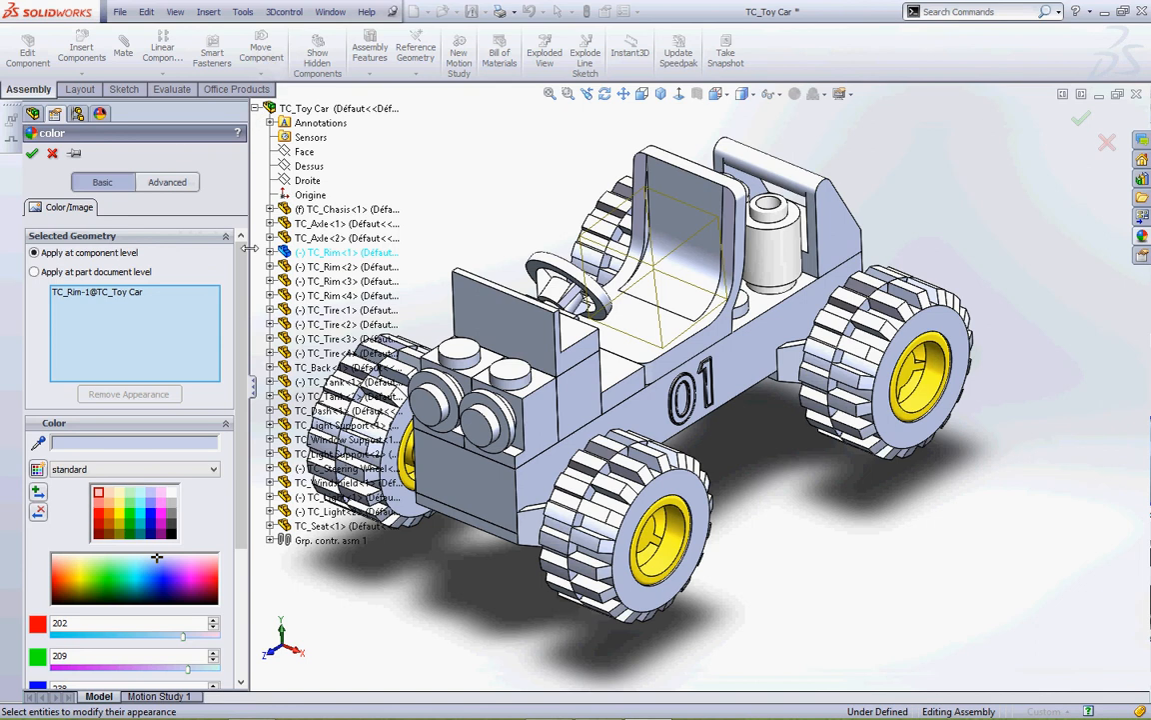
right_click(315, 252)
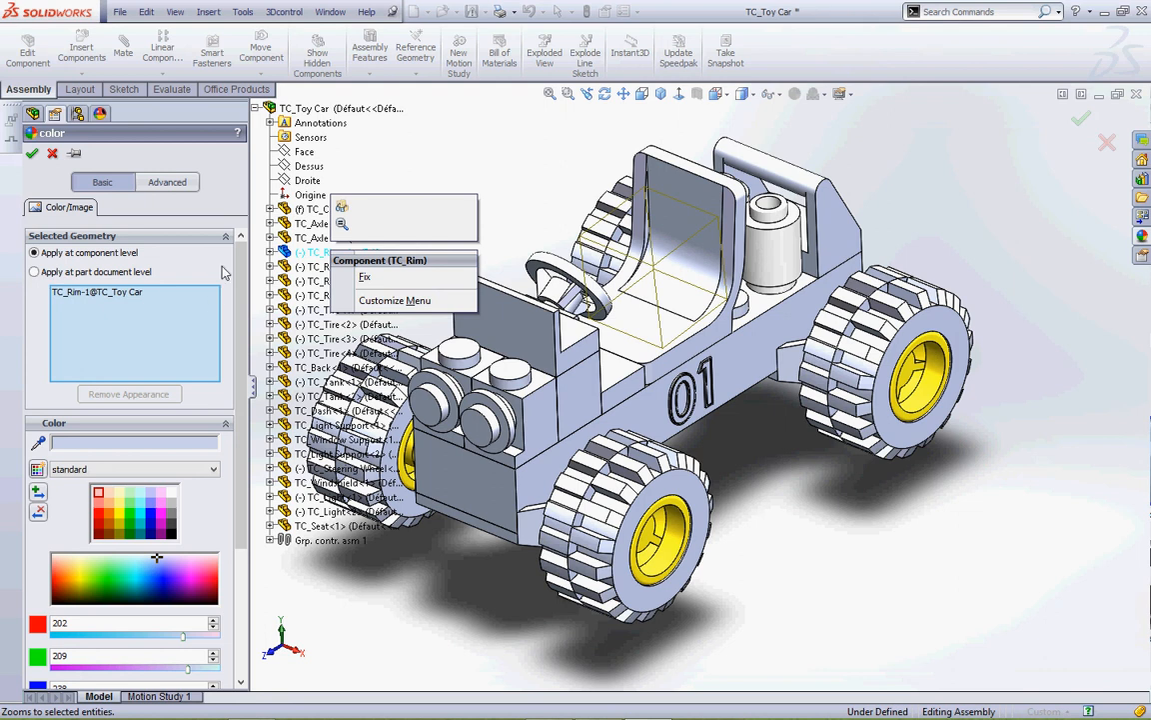
right_click(95, 293)
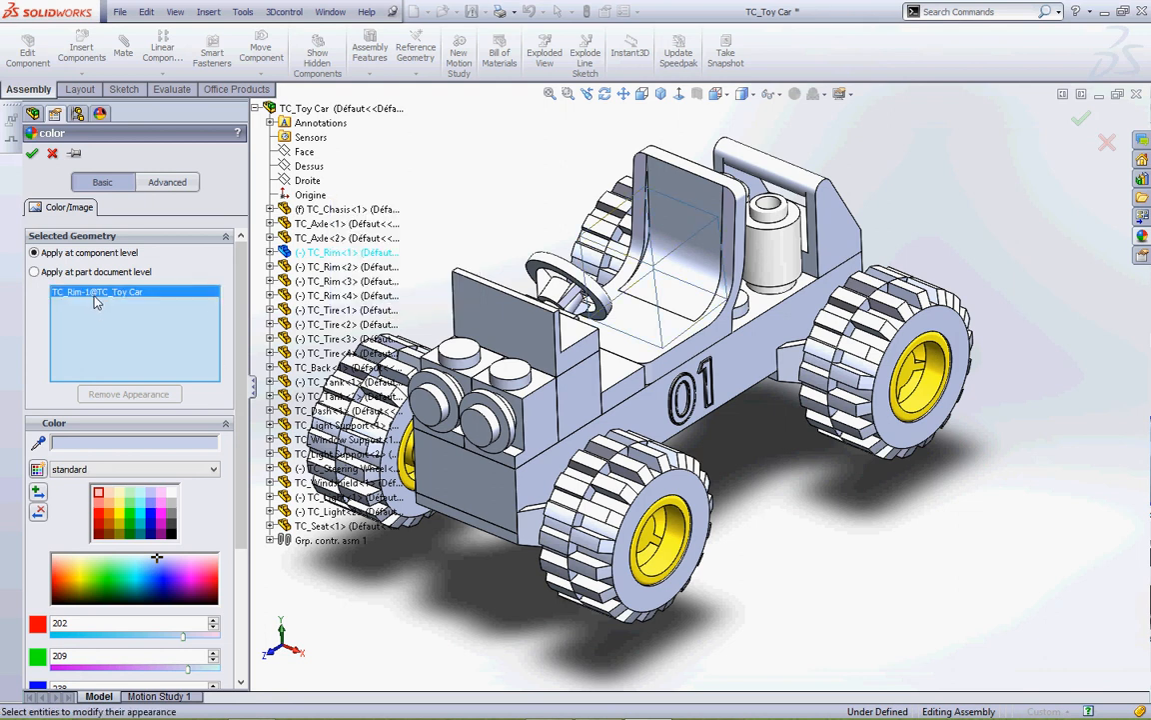
left_click(135, 305)
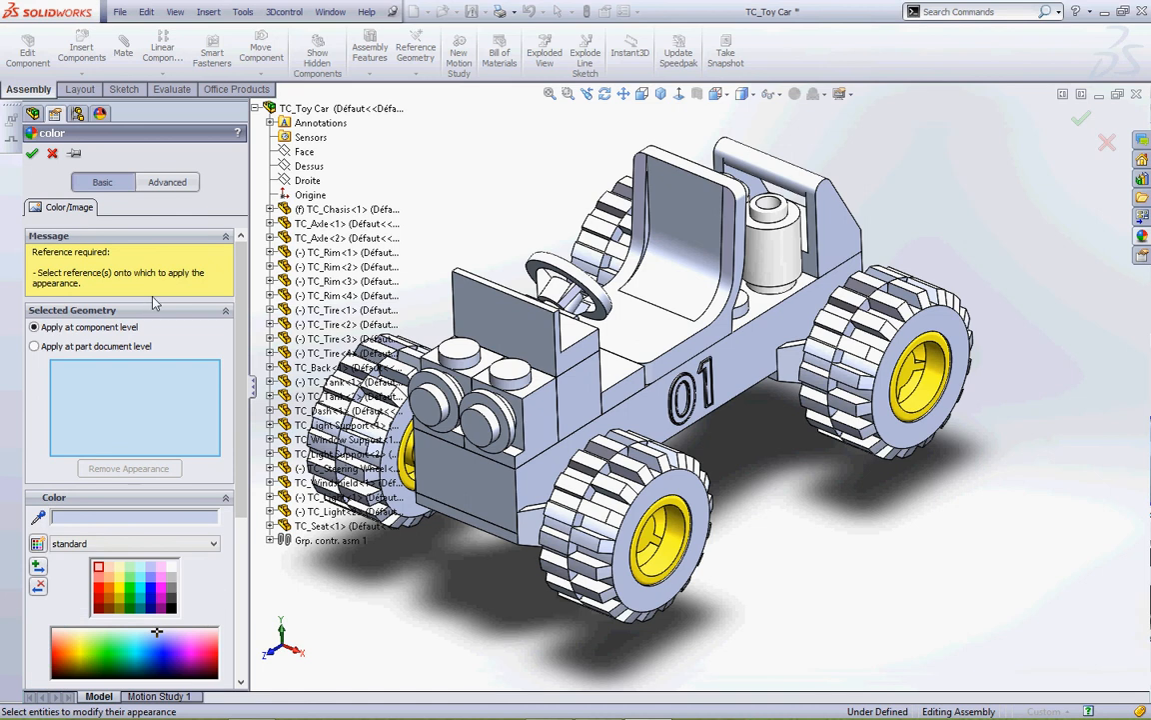
left_click(77, 522)
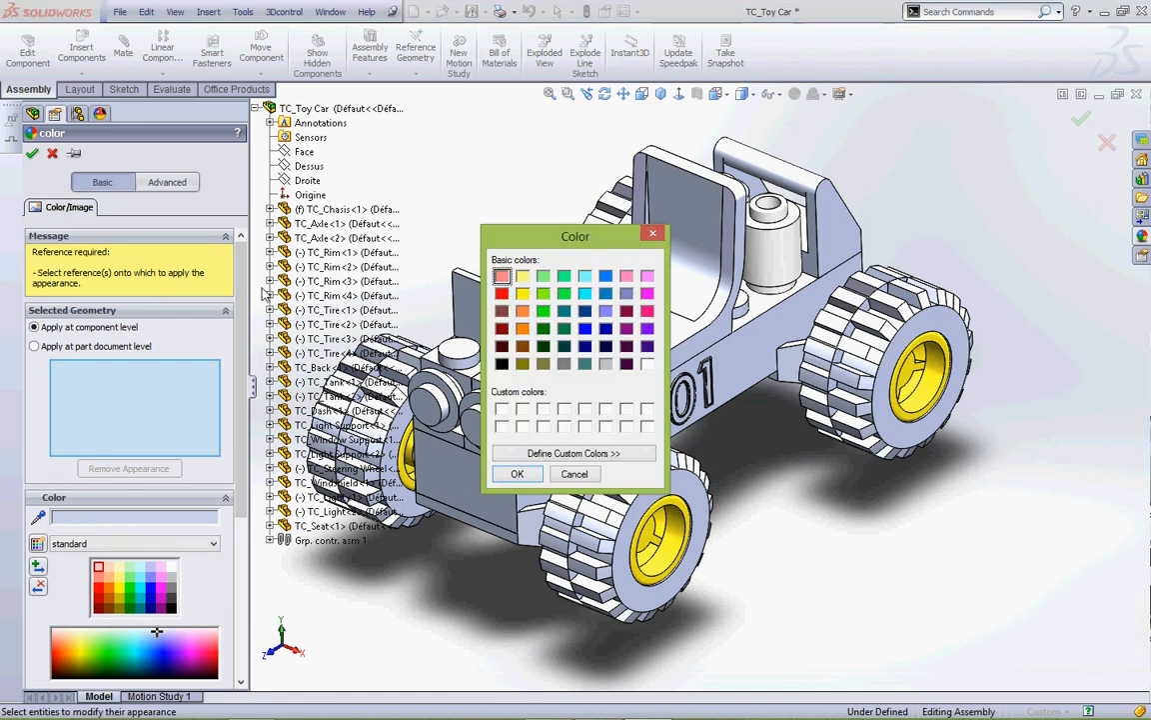
left_click(651, 233)
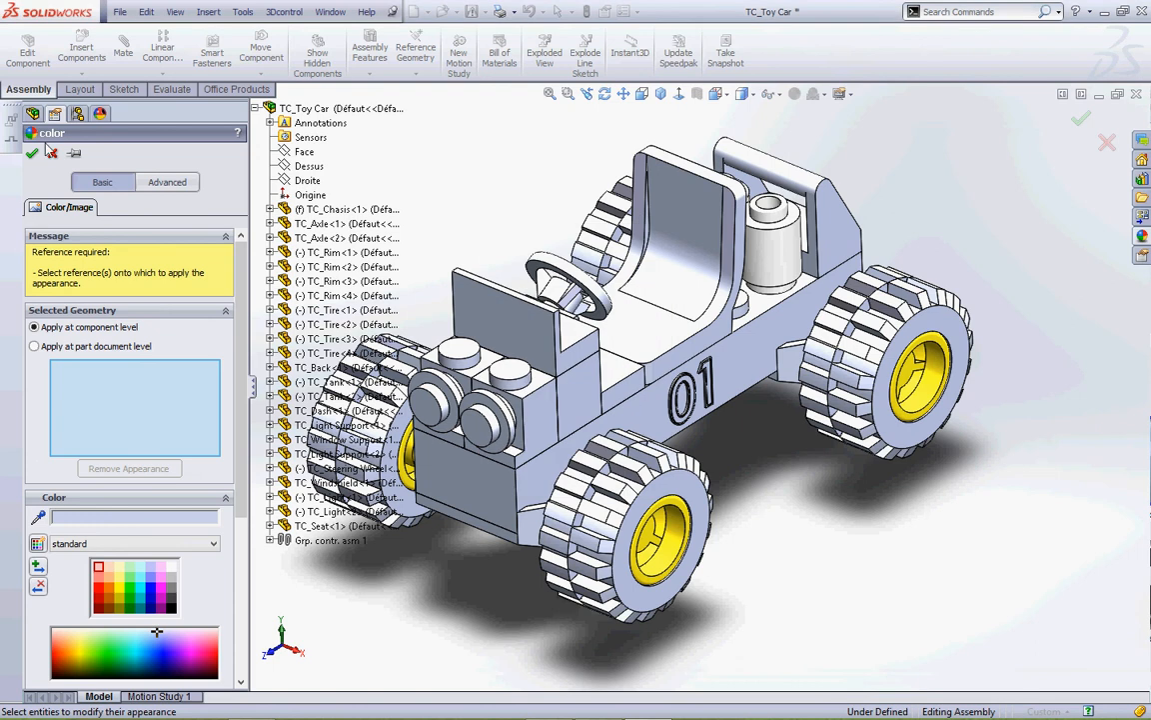
left_click(52, 153)
- Remove the yellow appearance from the TC_Rim part through the TC_Rim<1> component
left_click(225, 291)
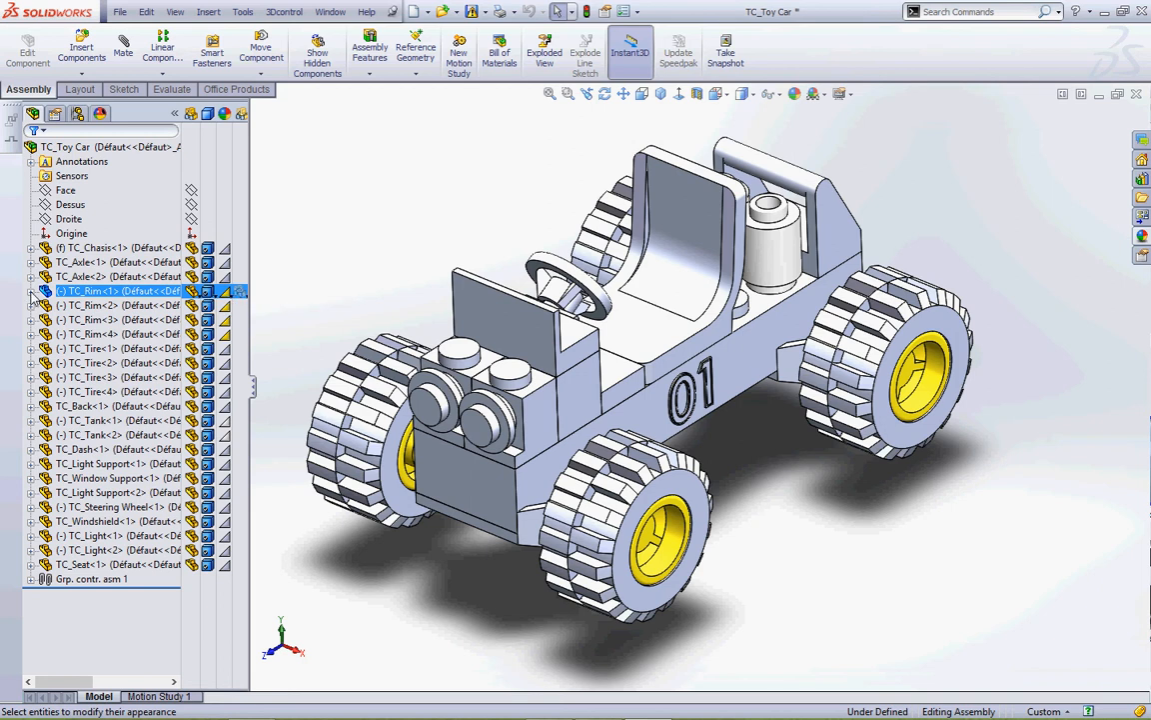
left_click(31, 291)
left_click(226, 292)
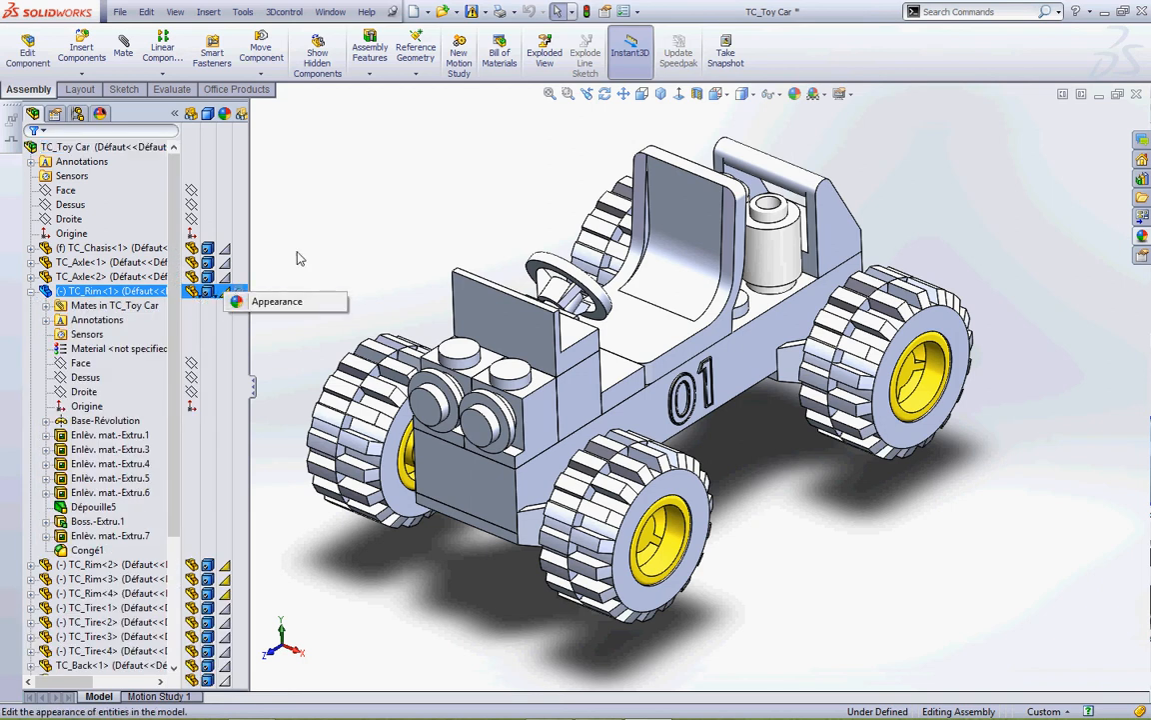
left_click(252, 302)
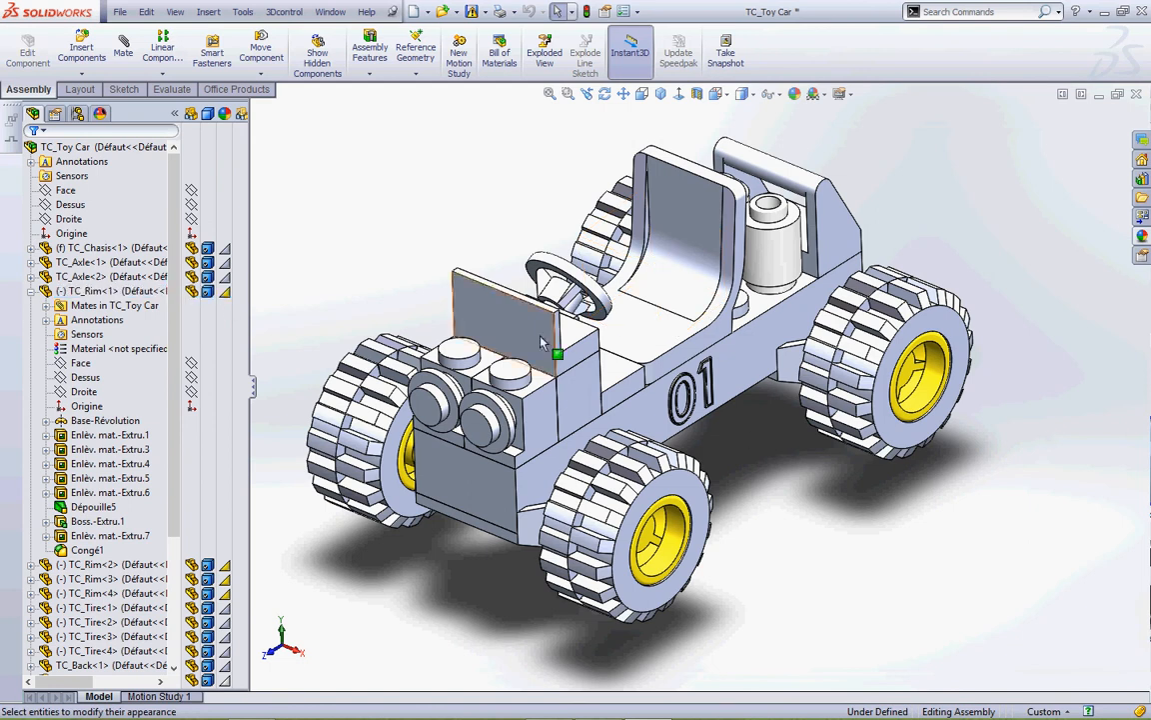
right_click(128, 294)
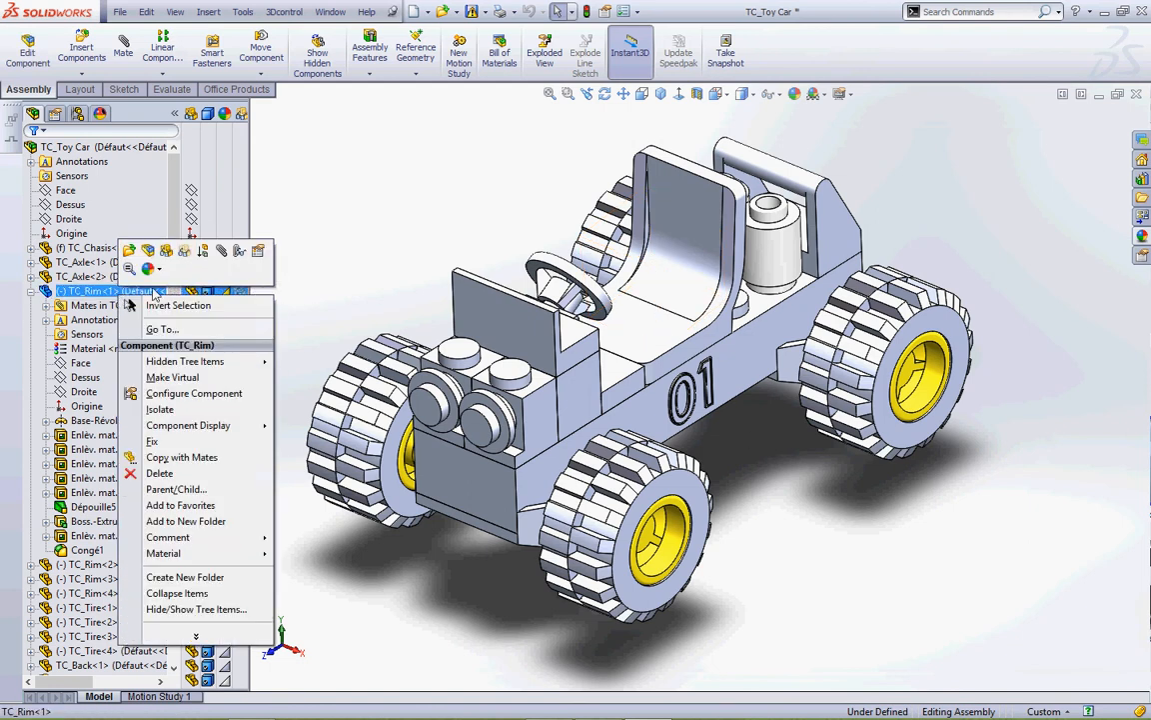
left_click(148, 268)
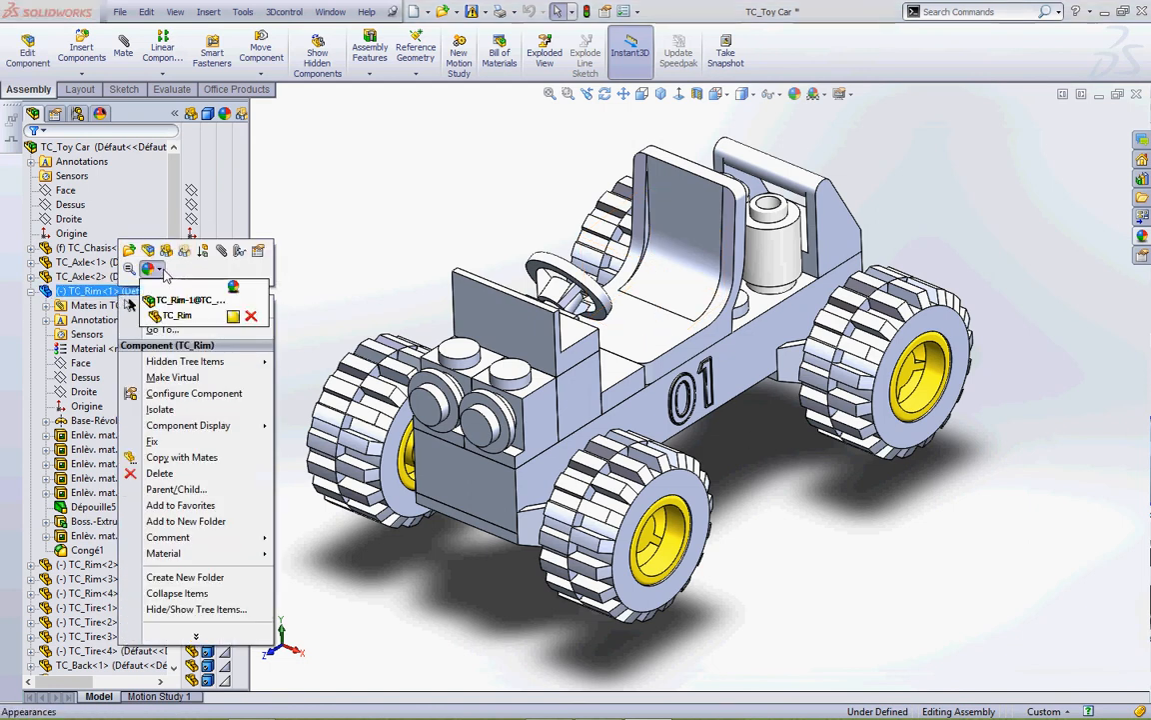
left_click(250, 316)
left_click(30, 292)
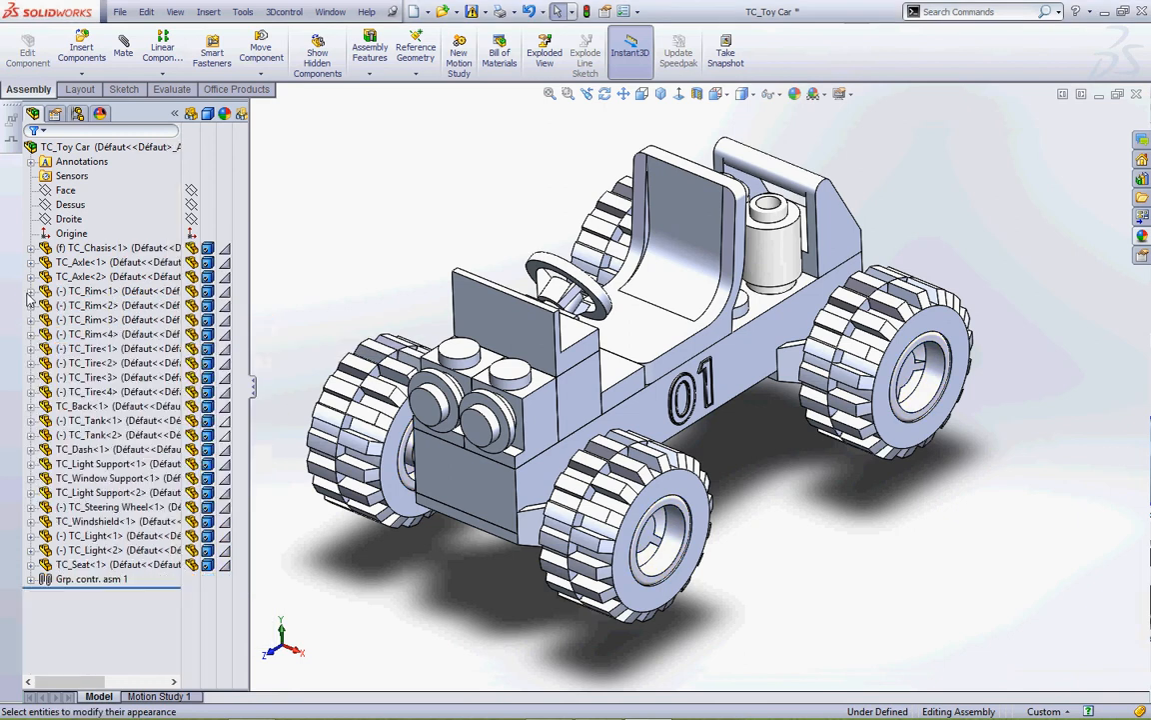
- Check the part-level appearance of TC_Rim<2>
right_click(92, 306)
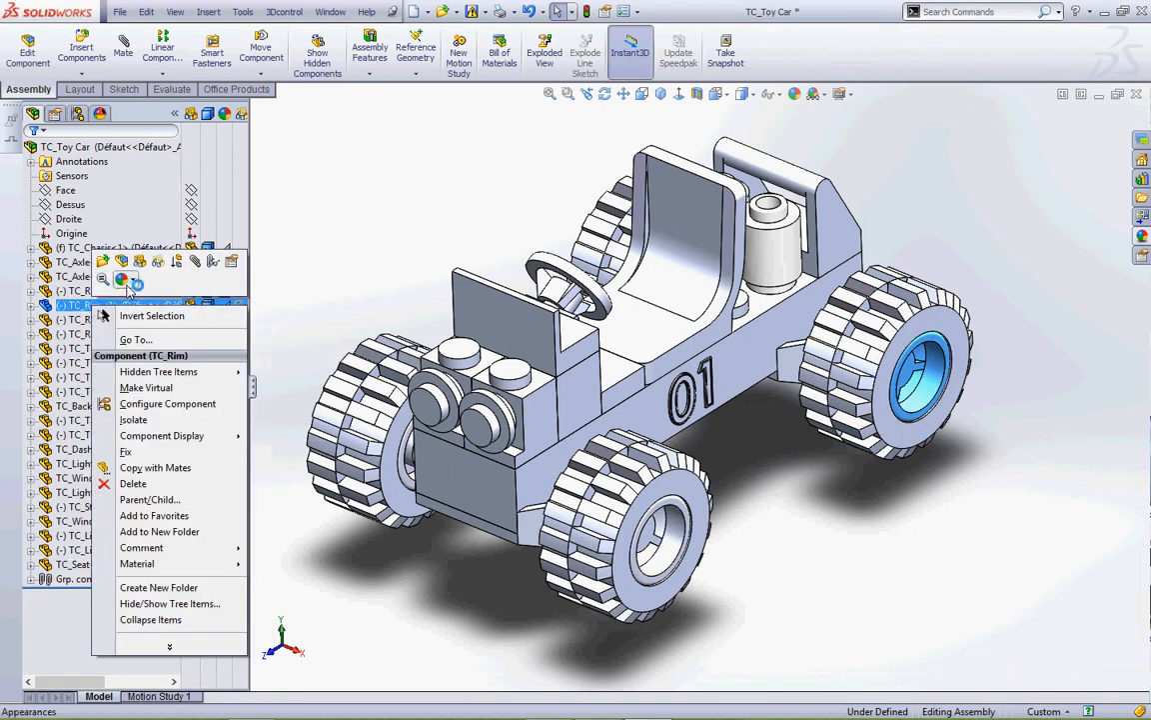
left_click(121, 278)
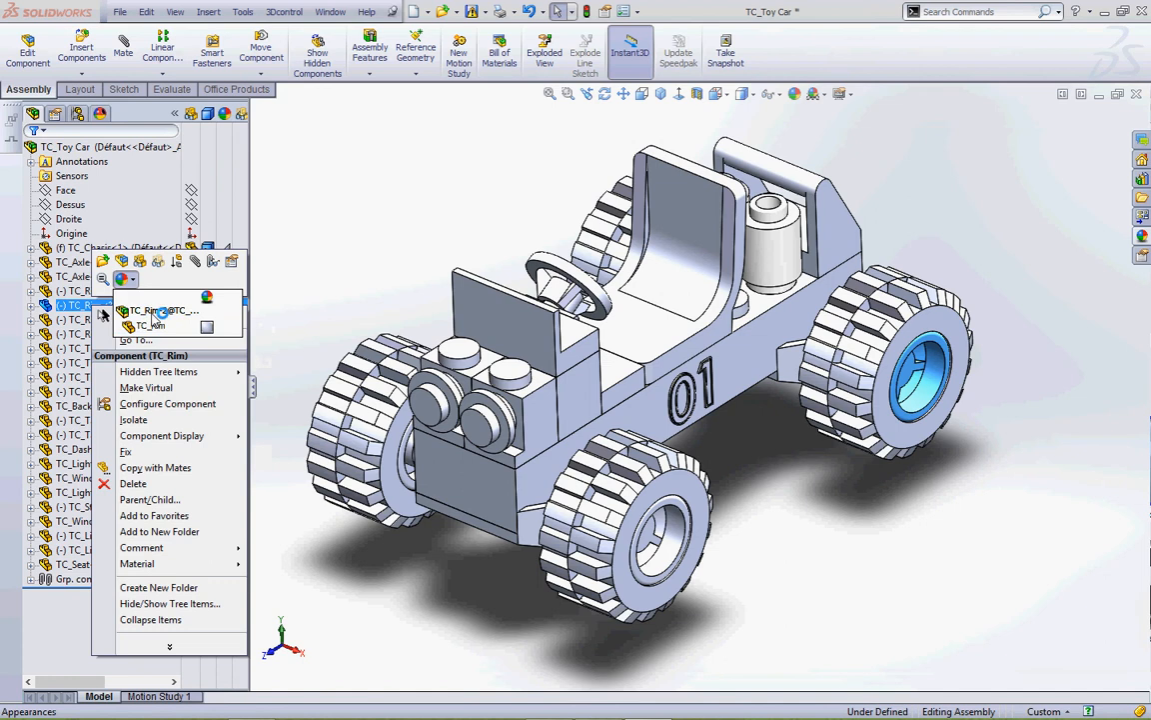
left_click(206, 328)
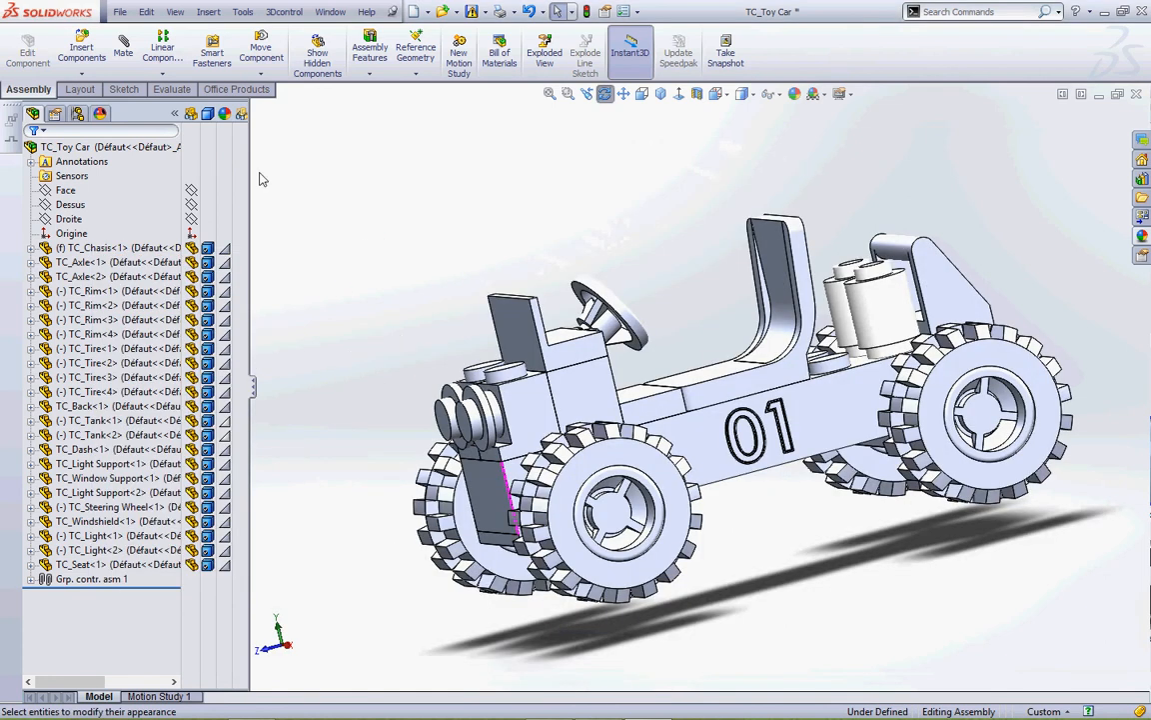
- Inspect the toy car's wheels from the side and return the assembly to the isometric view
scroll(361, 446, "down", 1)
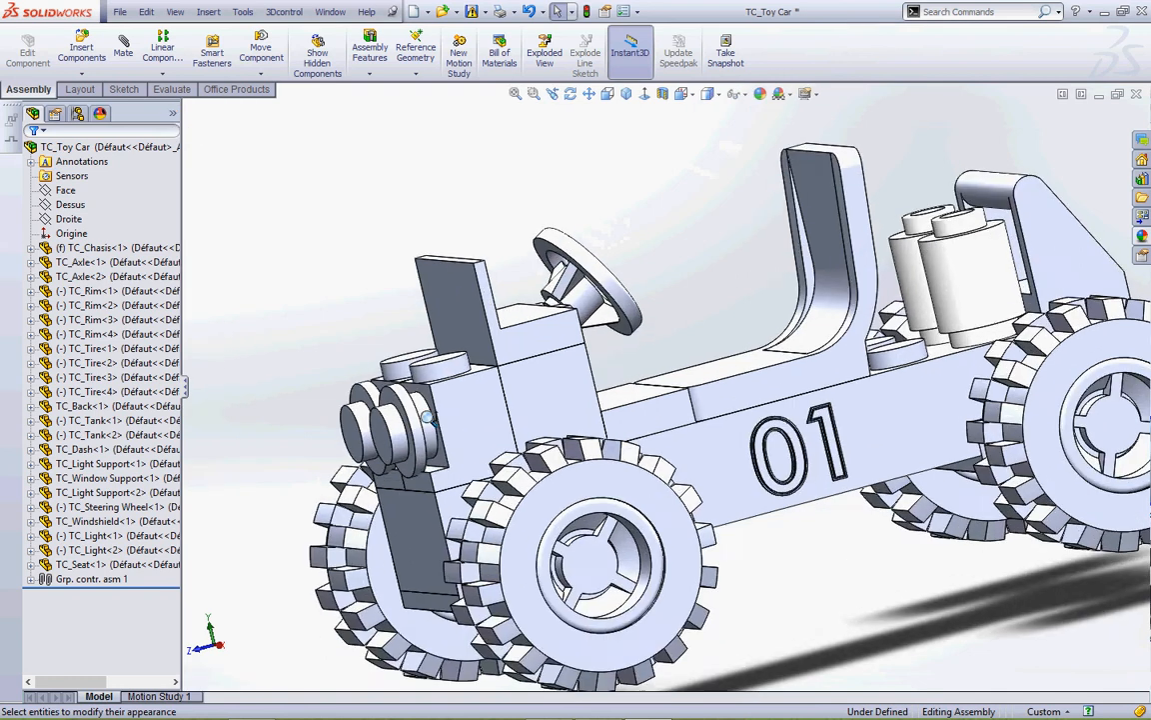
scroll(414, 467, "up", 3)
middle_click_drag(383, 462, 415, 472)
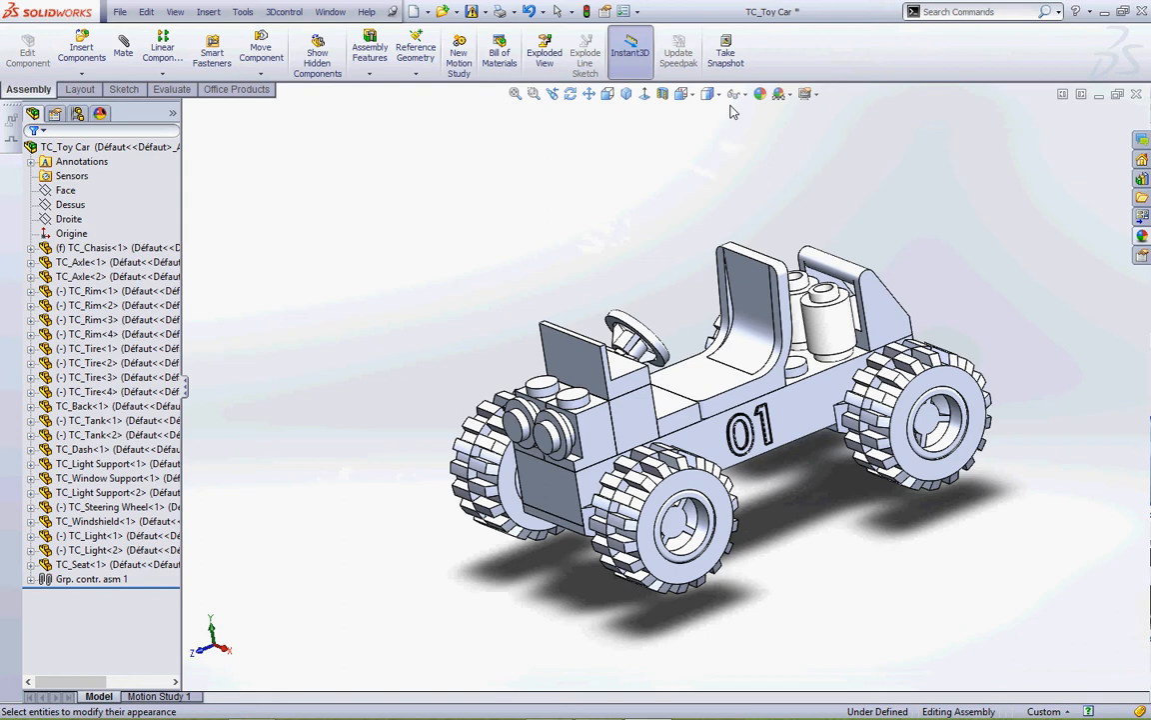
left_click(627, 94)
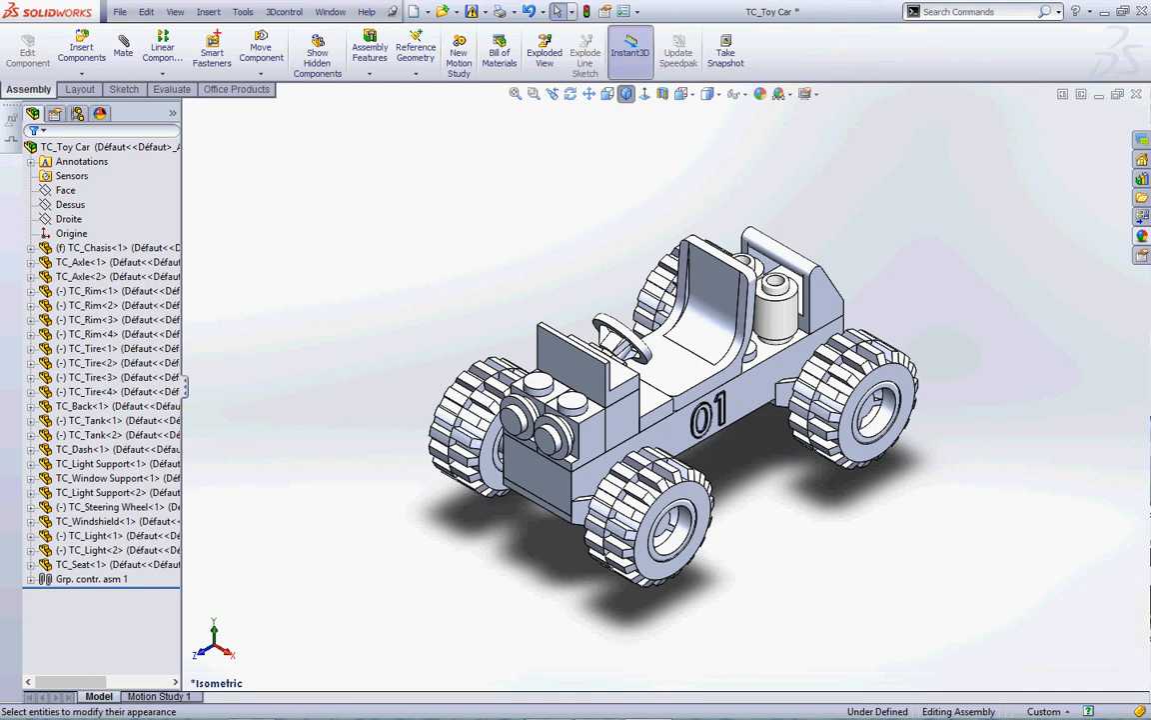
- Activate the PhotoView 360 add-in for the current session only, leaving its start-up option off
mouse_move(113, 17)
left_mouse_down()
mouse_move(300, 28)
mouse_move(252, 3)
mouse_move(66, 26)
mouse_move(74, 30)
left_mouse_up()
left_click(242, 12)
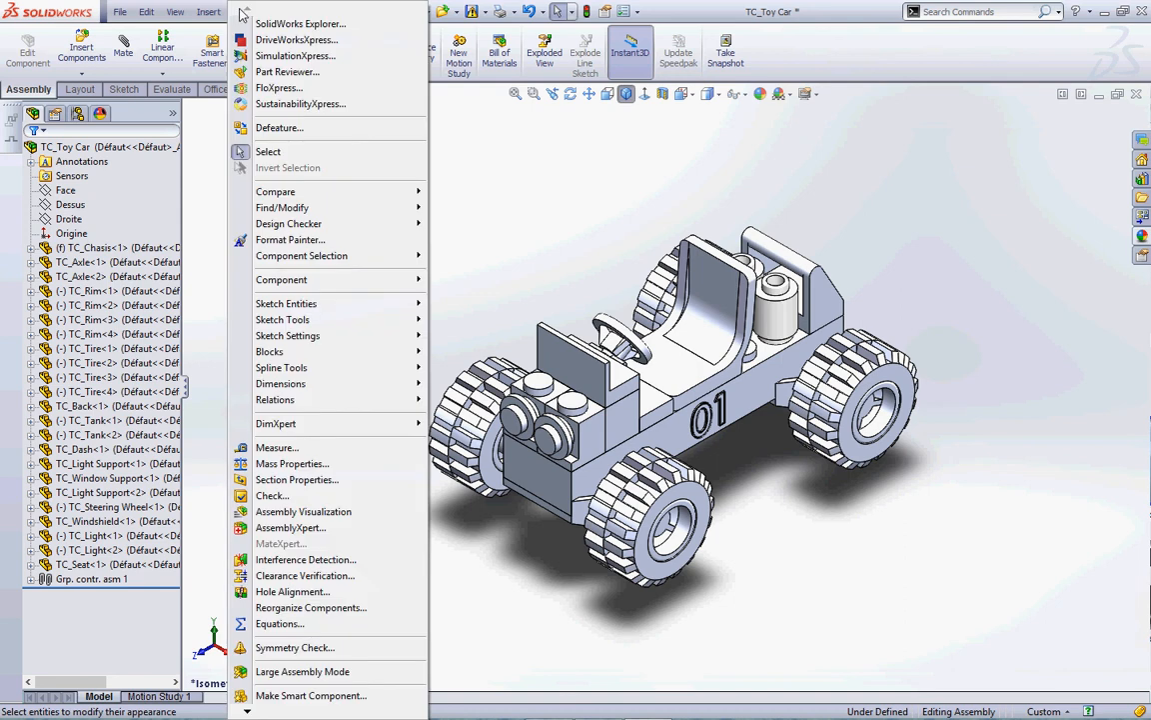
mouse_move(273, 712)
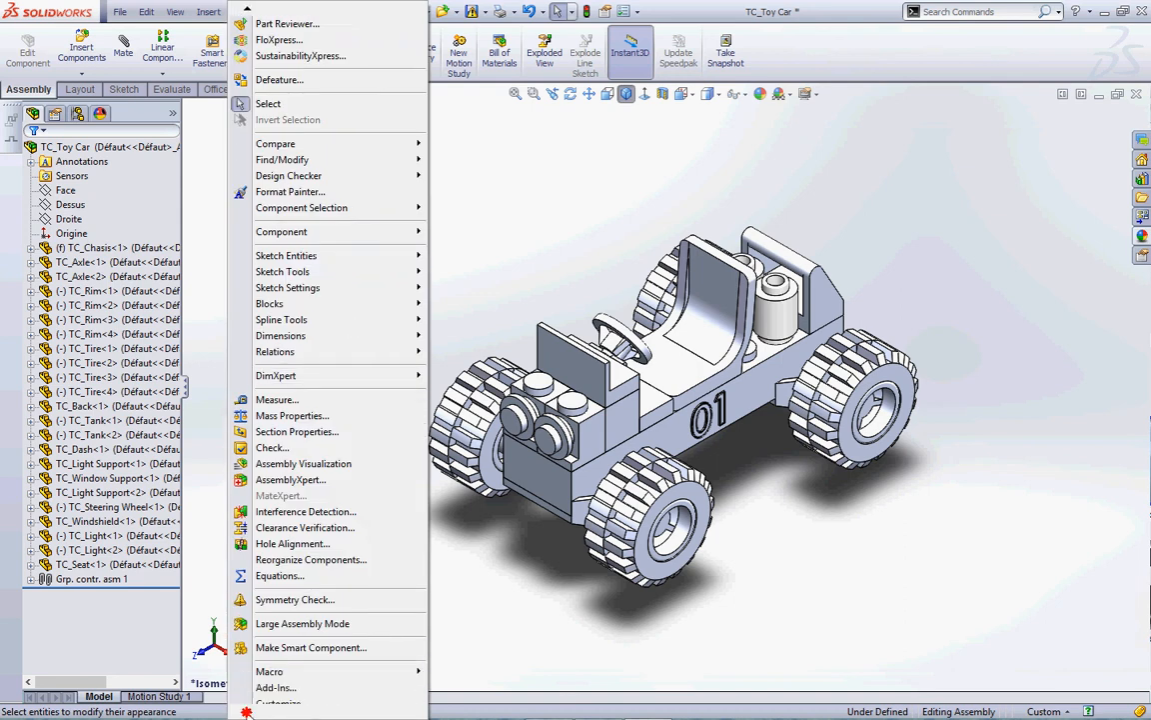
key("ctrl+2")
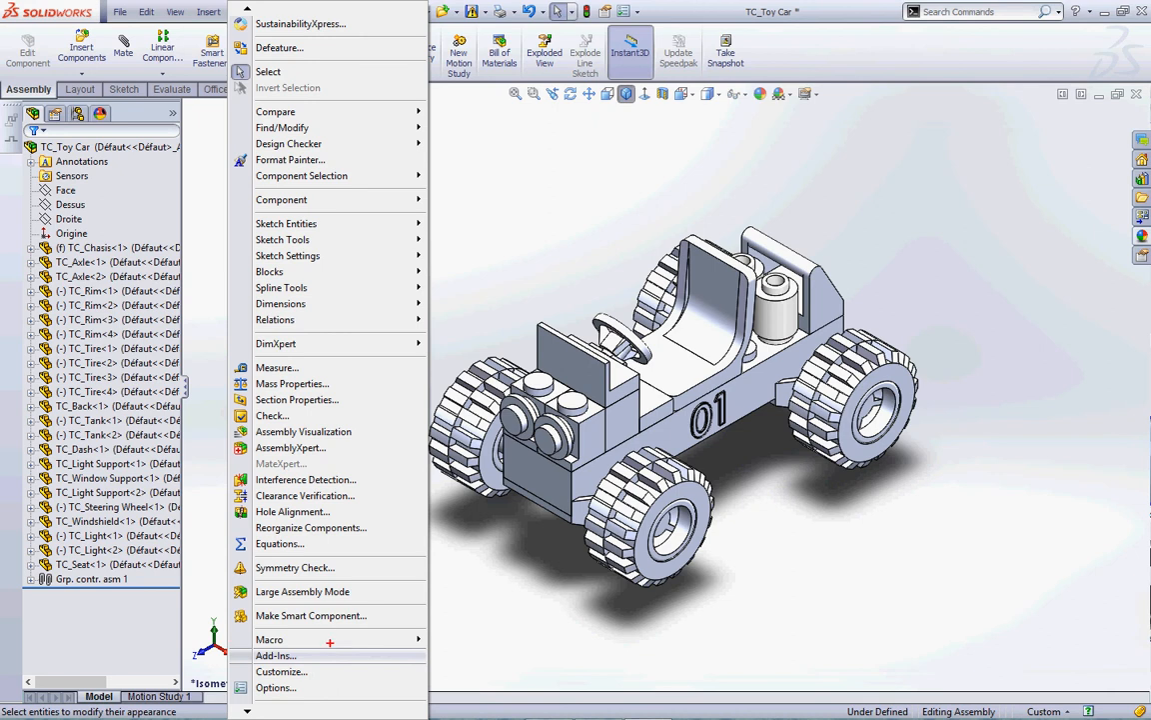
mouse_move(332, 639)
left_mouse_down()
mouse_move(234, 642)
mouse_move(310, 613)
left_mouse_up()
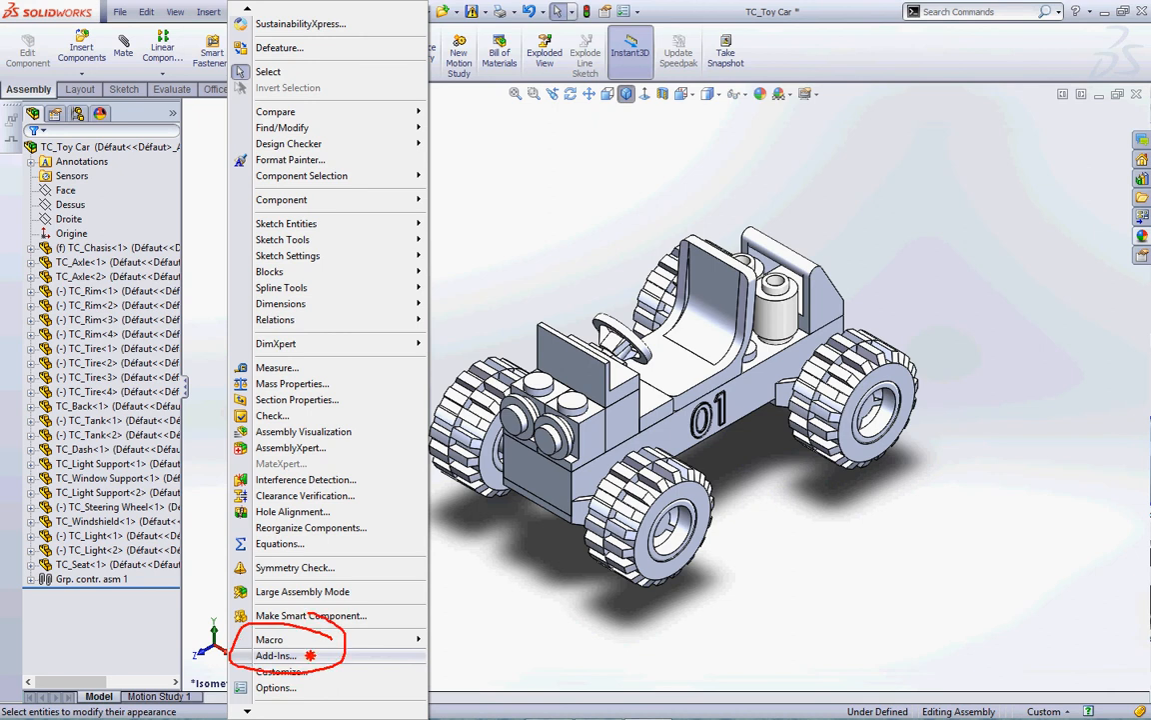
mouse_move(371, 657)
left_mouse_down()
mouse_move(307, 656)
mouse_move(324, 669)
left_mouse_up()
key("Escape")
left_click(240, 12)
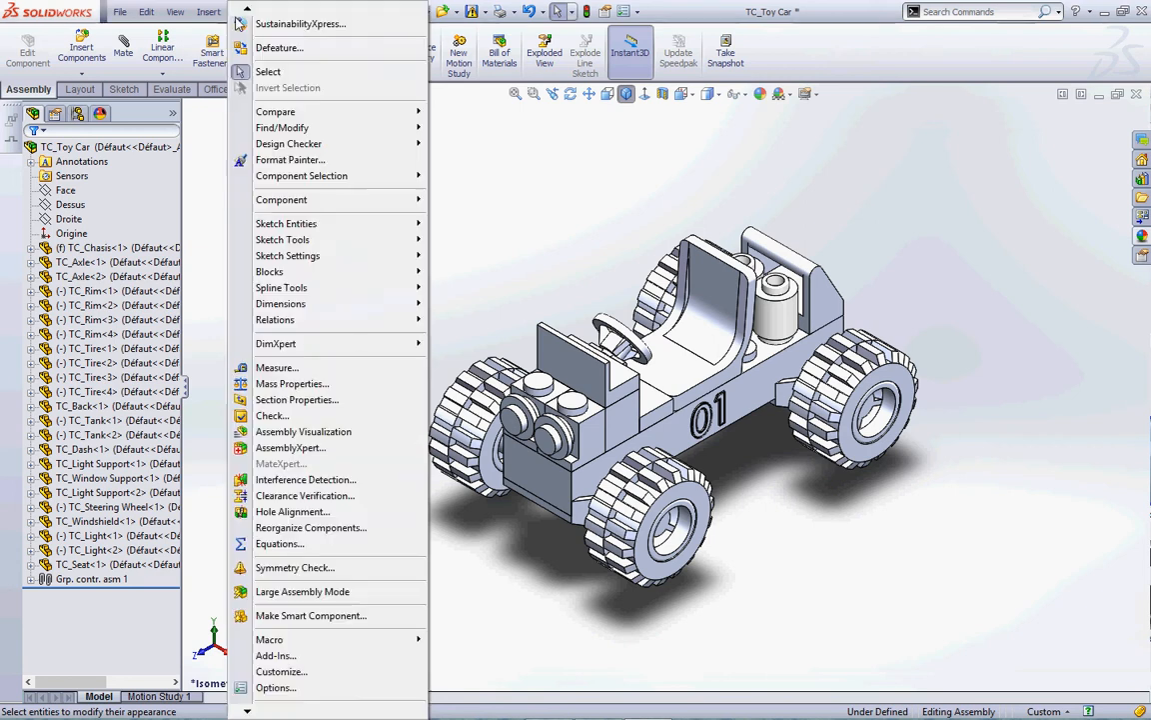
left_click(270, 654)
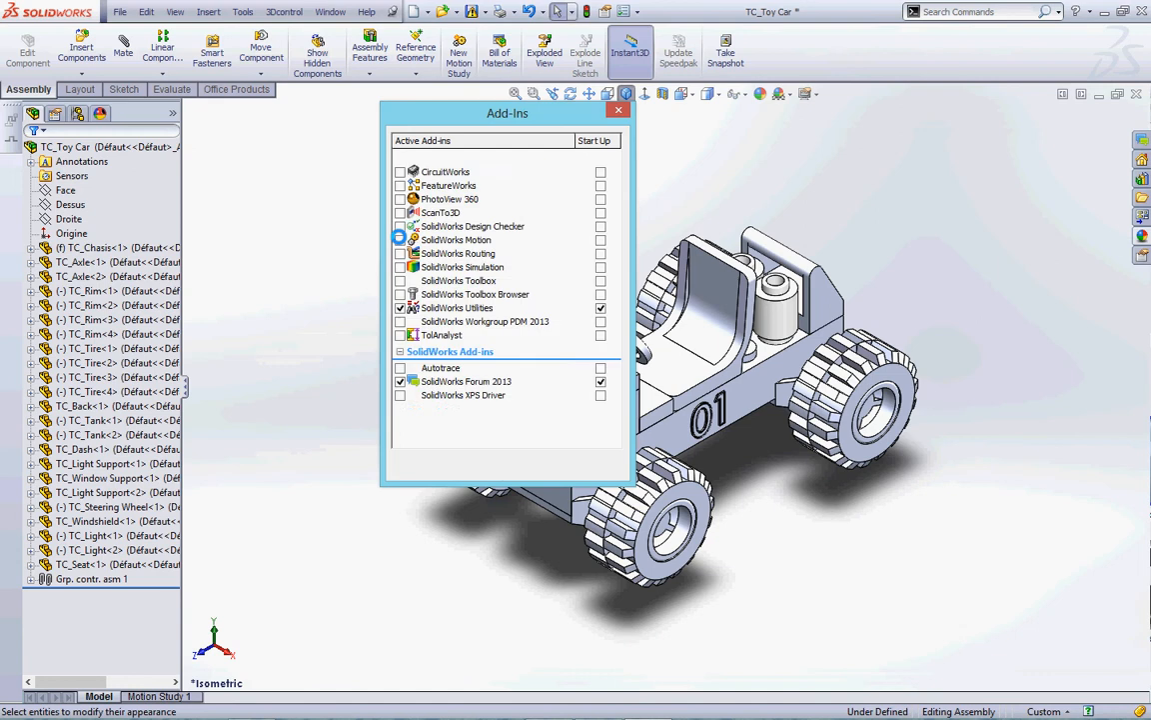
left_click(400, 198)
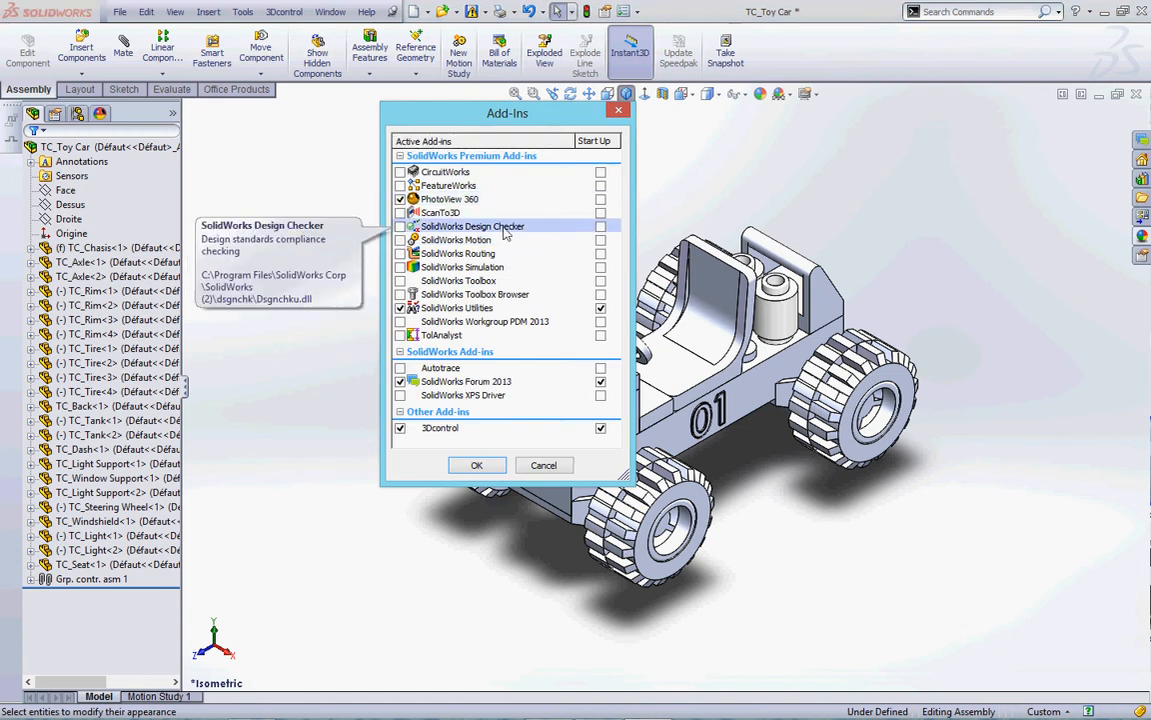
key("ctrl+2")
mouse_move(389, 211)
left_mouse_down()
mouse_move(481, 231)
mouse_move(356, 173)
mouse_move(403, 214)
left_mouse_up()
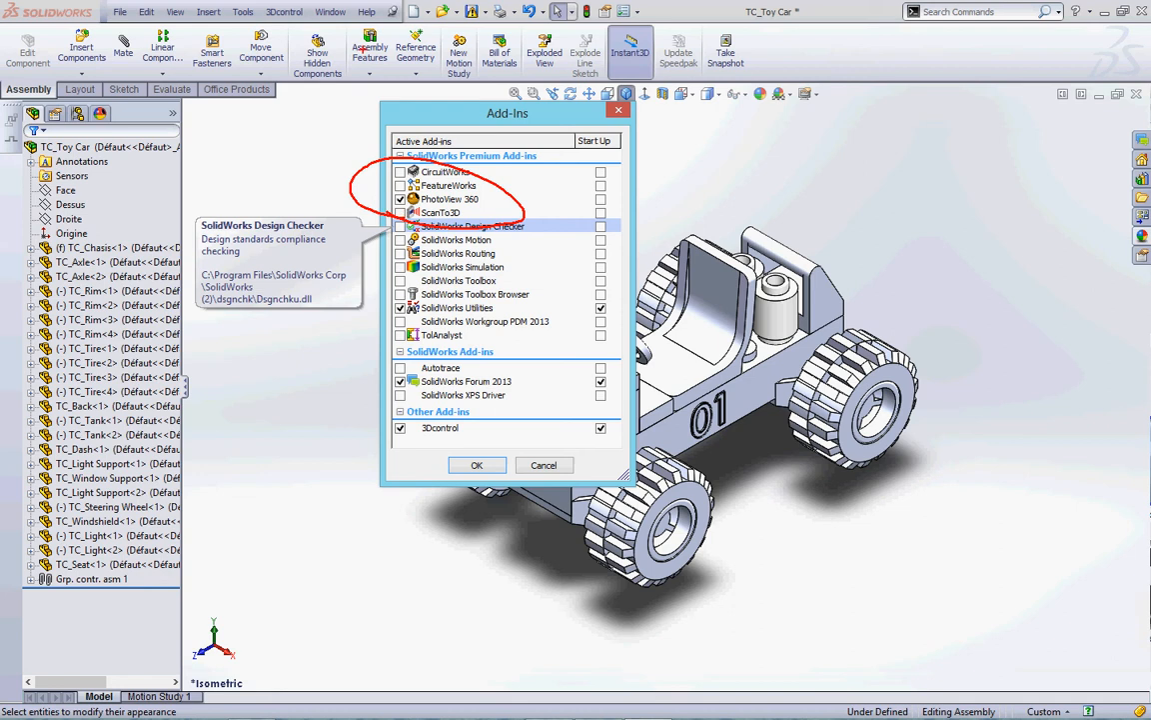
mouse_move(416, 106)
left_mouse_down()
mouse_move(401, 145)
mouse_move(412, 135)
left_mouse_up()
mouse_move(573, 137)
left_mouse_down()
mouse_move(607, 153)
mouse_move(606, 165)
mouse_move(613, 156)
left_mouse_up()
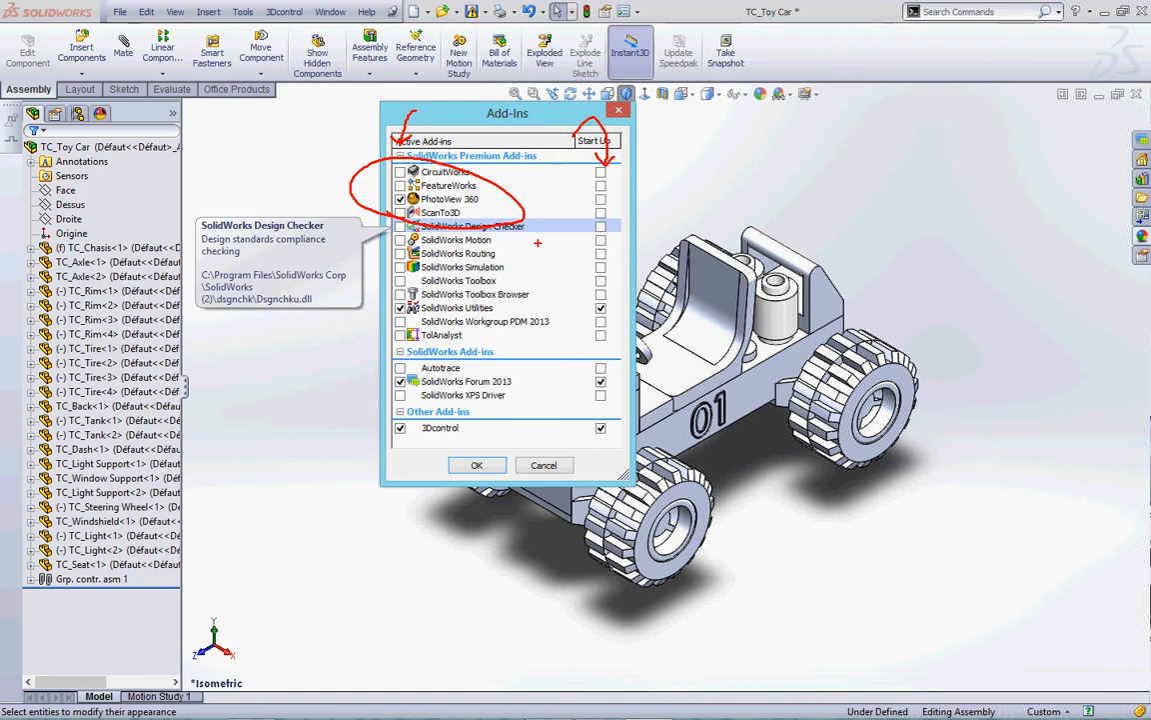
key("Escape")
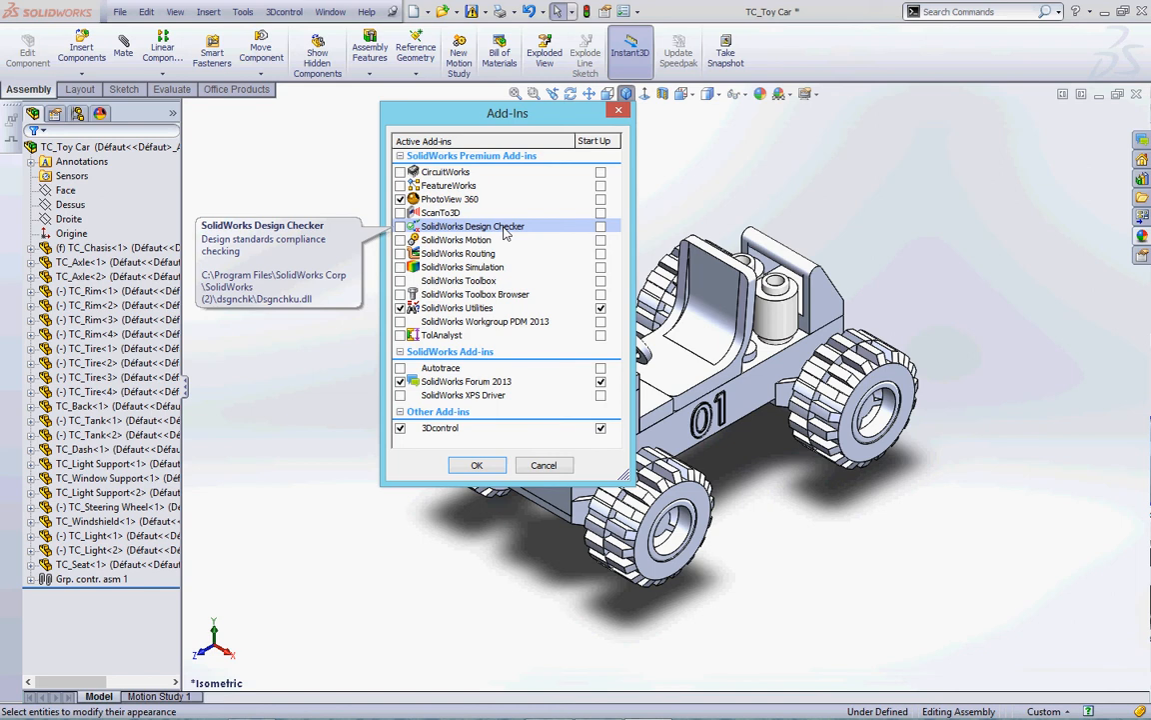
left_click(477, 464)
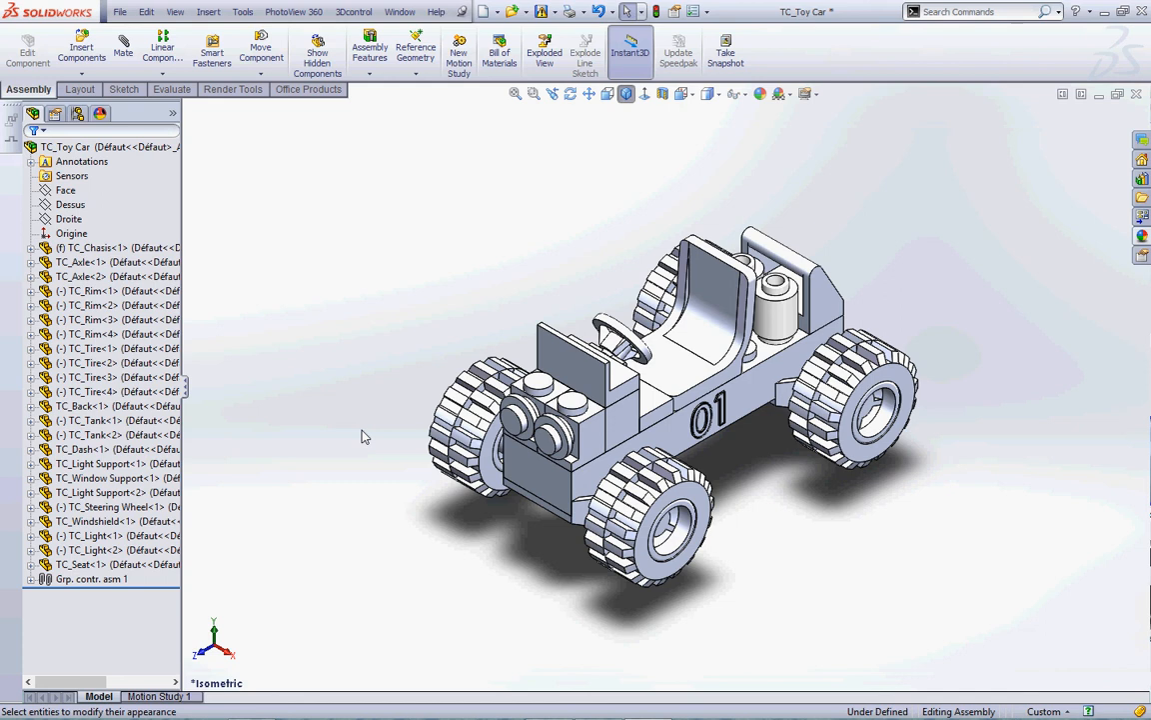
- Check that Render Tools is enabled among the command sets and switch to its commands
key("ctrl+2")
mouse_move(254, 20)
left_mouse_down()
mouse_move(339, 38)
mouse_move(267, 3)
mouse_move(243, 22)
mouse_move(292, 30)
mouse_move(293, 110)
left_mouse_up()
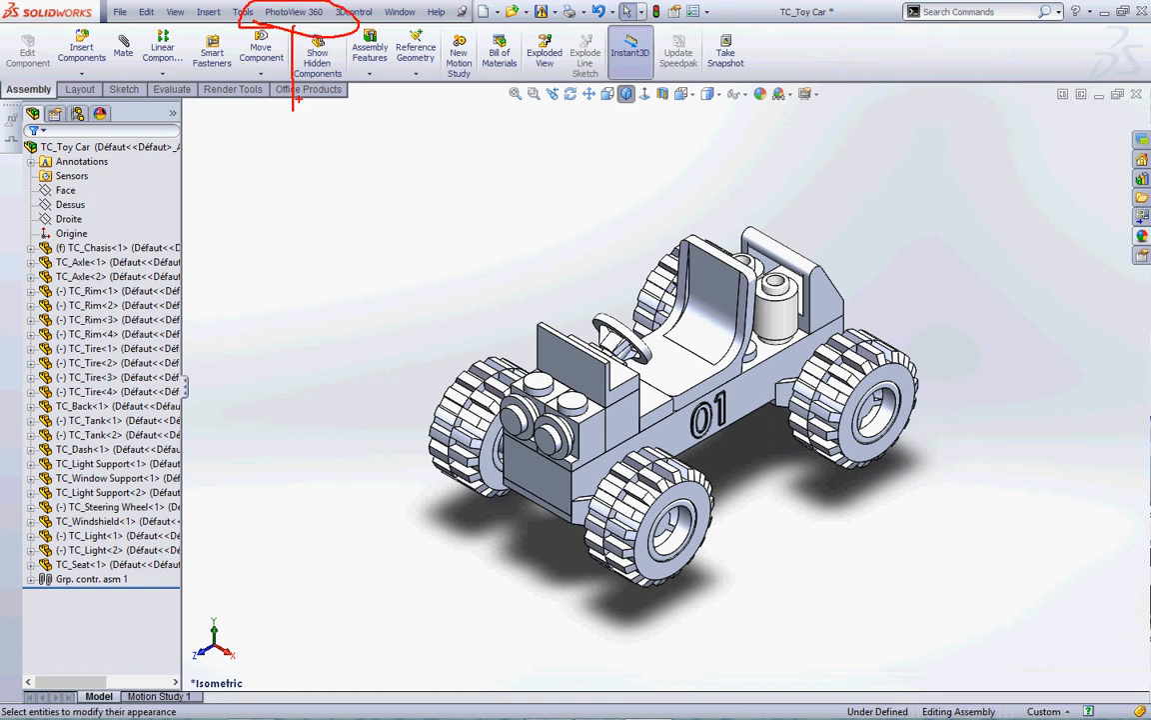
mouse_move(281, 46)
left_mouse_down()
mouse_move(293, 26)
mouse_move(305, 45)
left_mouse_up()
key("Escape")
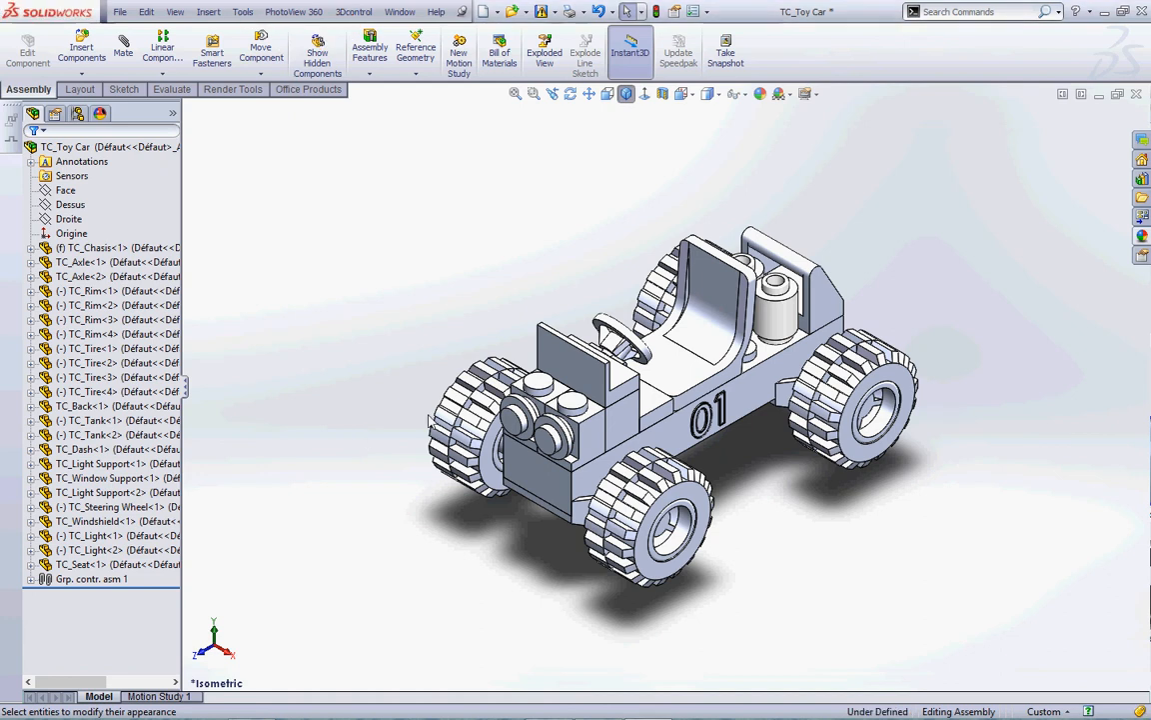
right_click(309, 89)
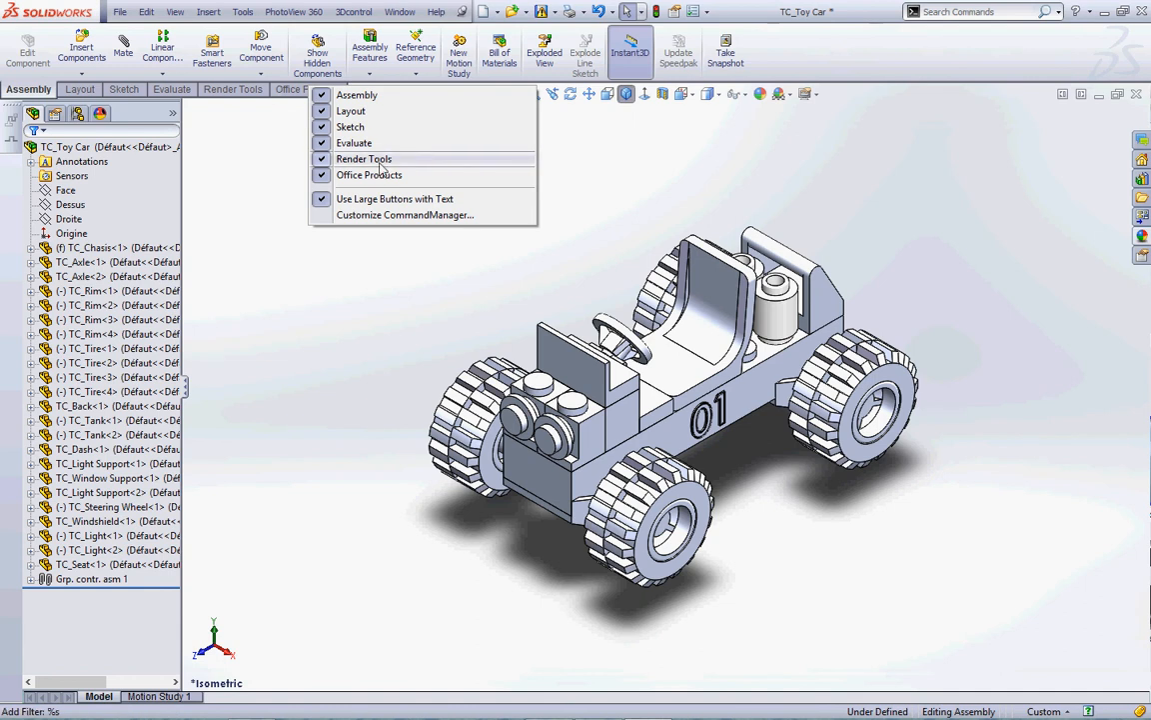
left_click(240, 91)
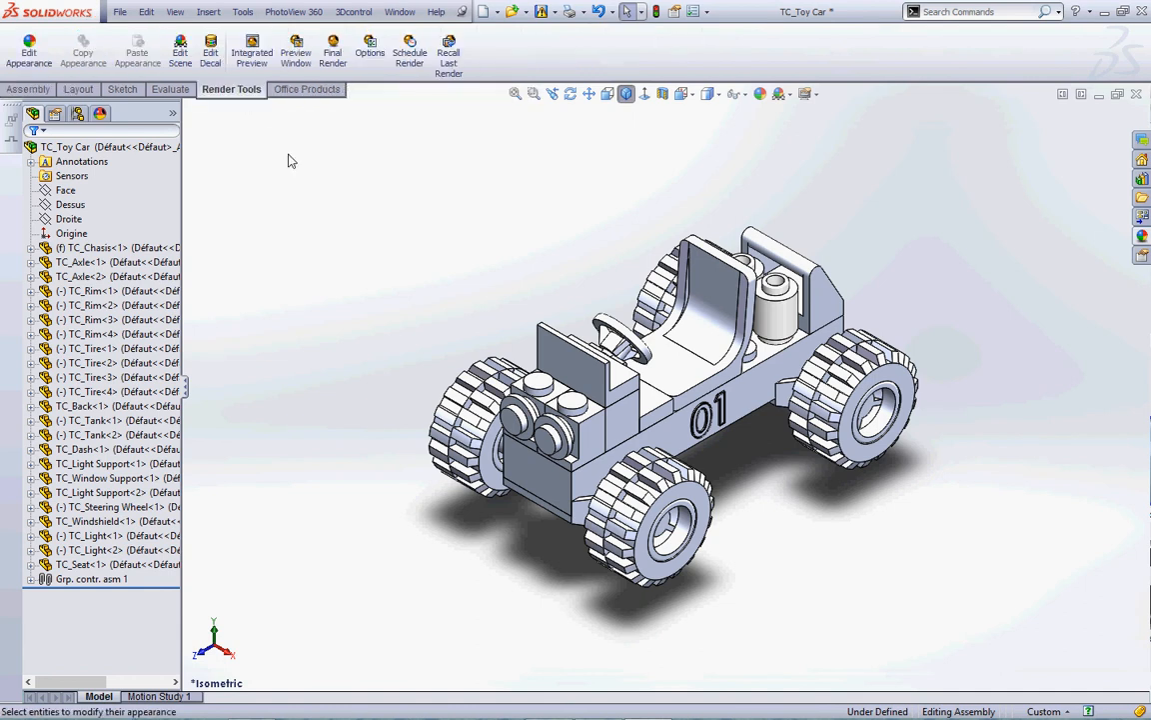
key("ctrl+2")
mouse_move(318, 107)
left_mouse_down()
mouse_move(301, 83)
mouse_move(261, 111)
mouse_move(268, 71)
left_mouse_up()
left_click_drag(209, 102, 246, 99)
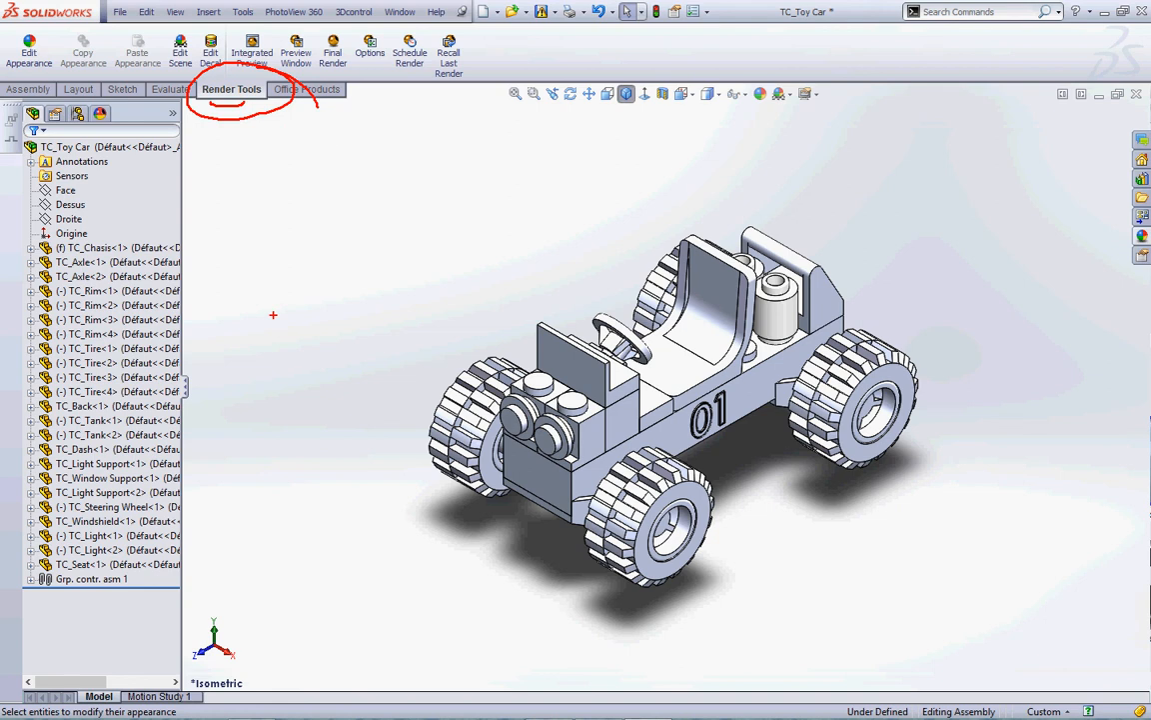
mouse_move(258, 343)
left_mouse_down()
mouse_move(8, 338)
mouse_move(205, 442)
mouse_move(165, 343)
mouse_move(145, 348)
mouse_move(155, 364)
mouse_move(135, 396)
left_mouse_up()
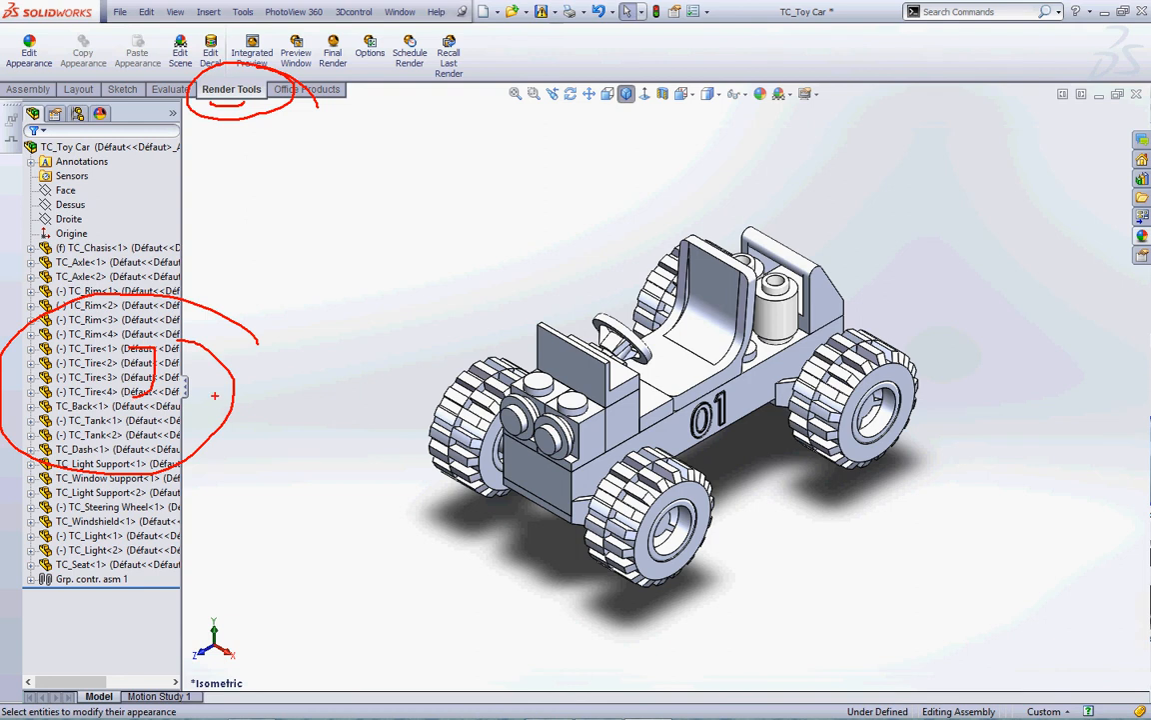
key("Escape")
- Open the TC_Tire part in its own window from the TC_Tire<1> component
left_click(77, 337)
left_click(88, 348)
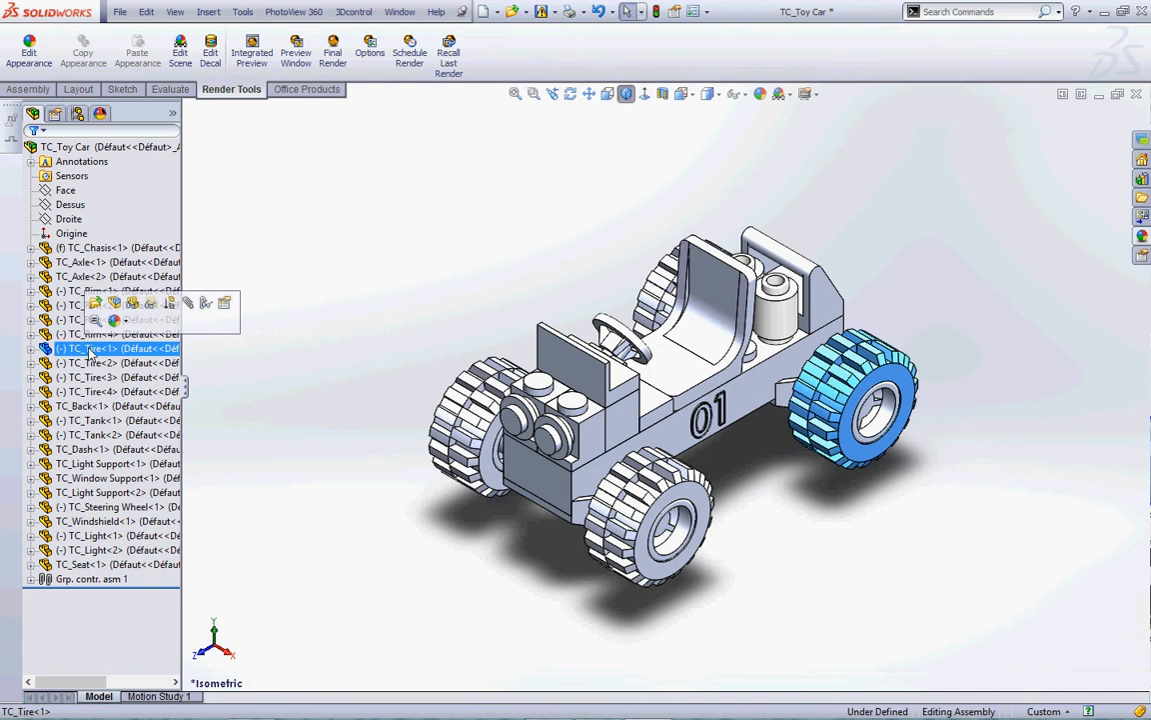
right_click(110, 352)
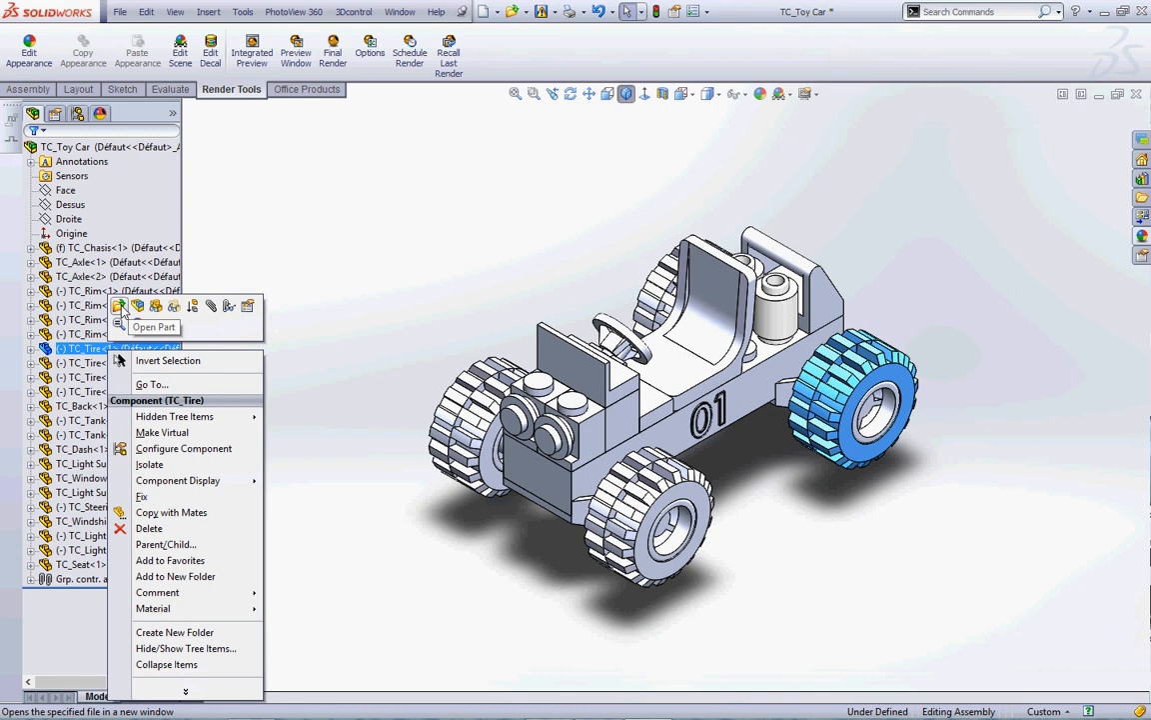
left_click(118, 306)
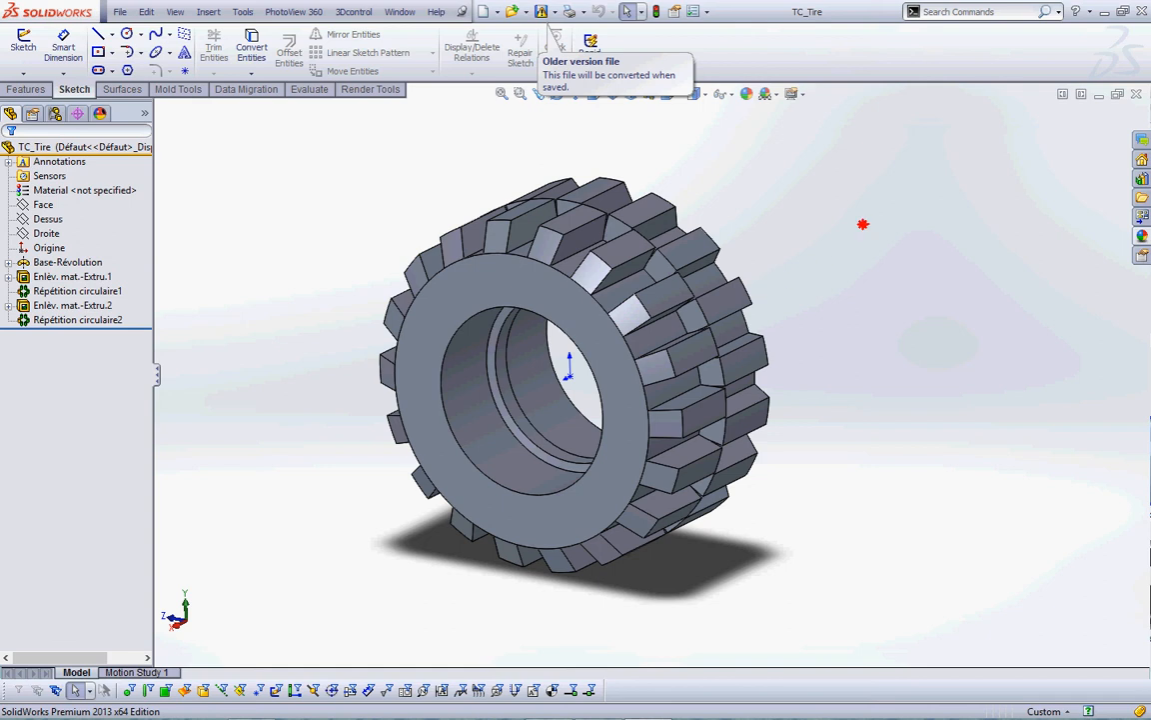
- Open the appearance library, widen it and list the Textured appearances of the Plastic category
mouse_move(865, 224)
left_mouse_down()
mouse_move(1027, 217)
mouse_move(1130, 241)
mouse_move(1103, 280)
left_mouse_up()
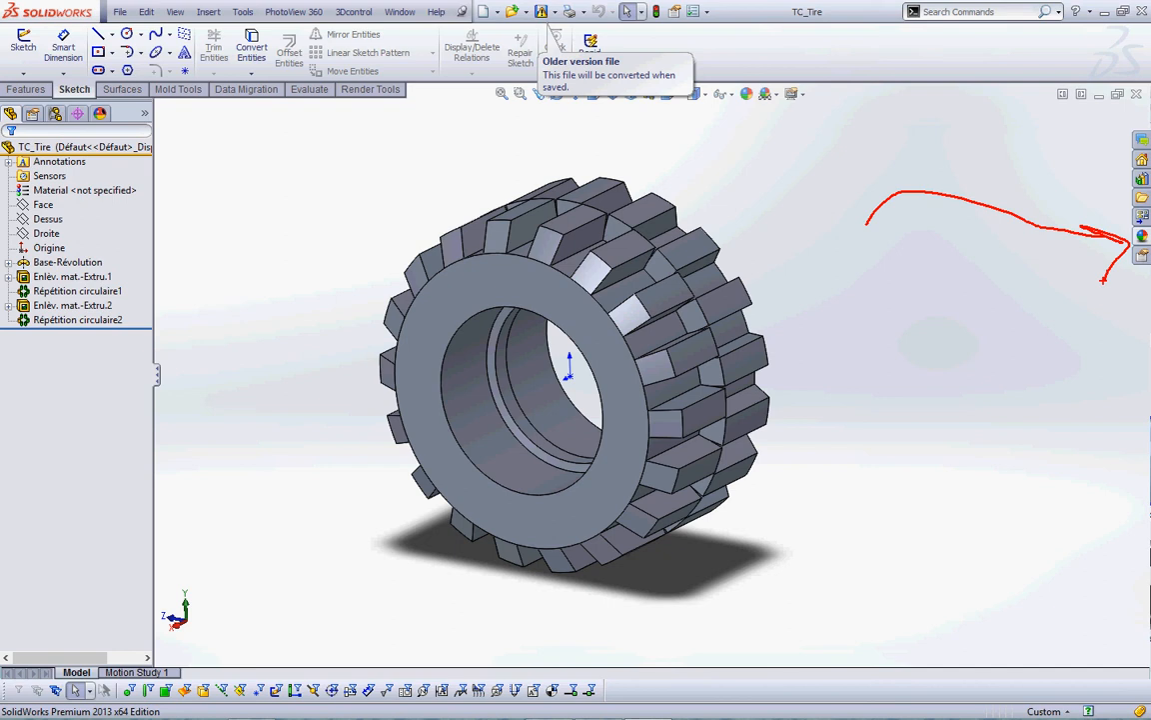
key("Escape")
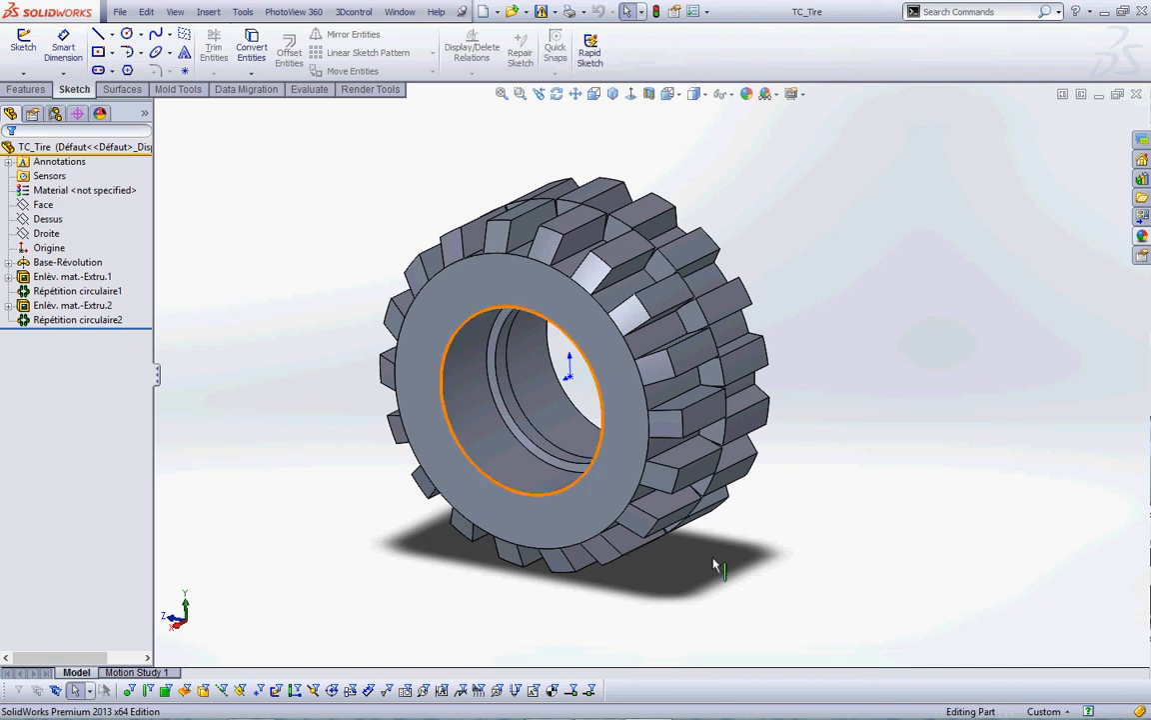
left_click(1140, 237)
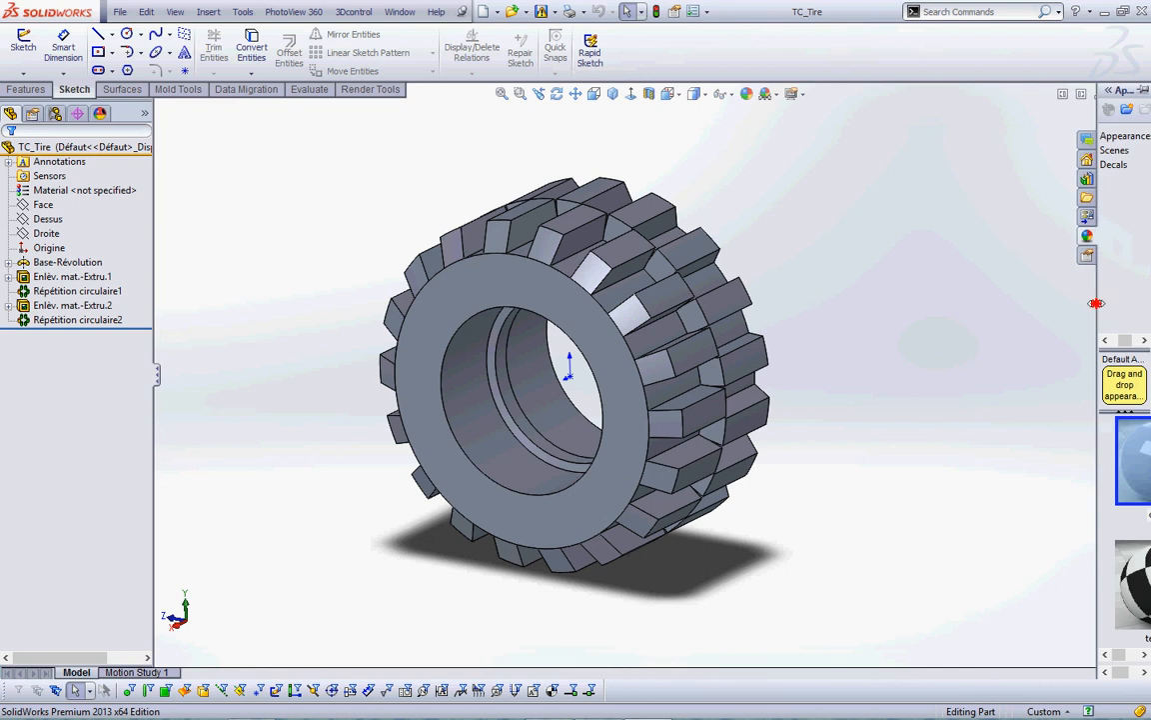
left_click_drag(1097, 302, 854, 316)
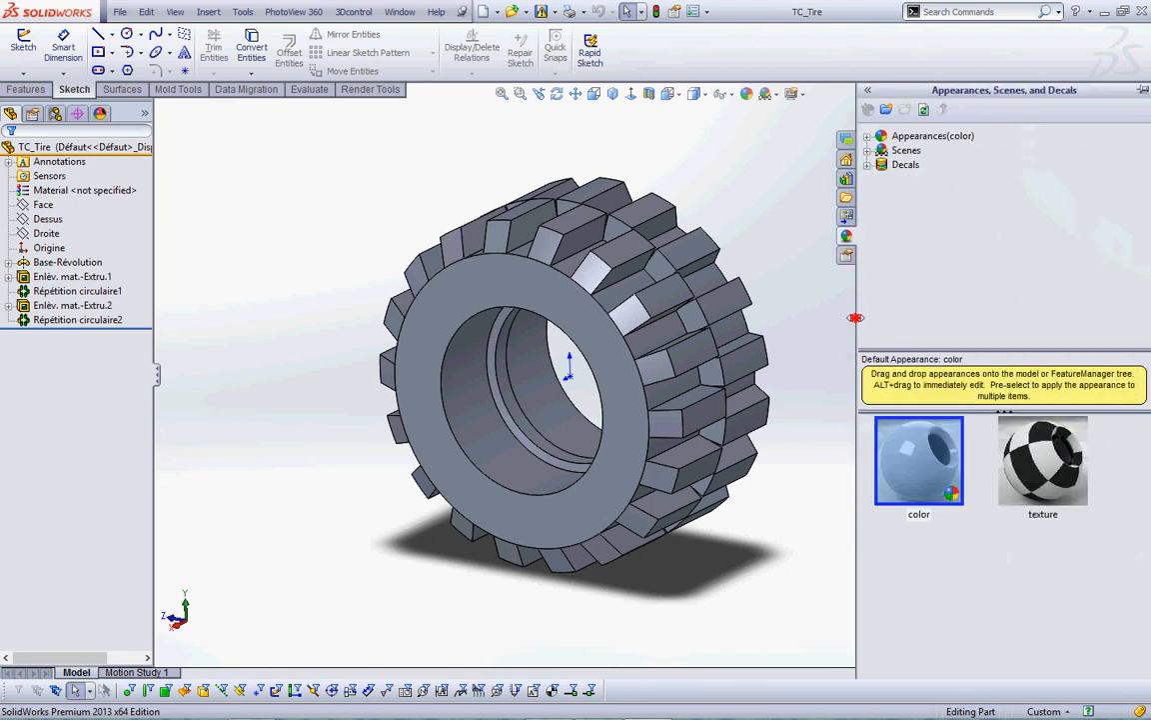
left_click(868, 136)
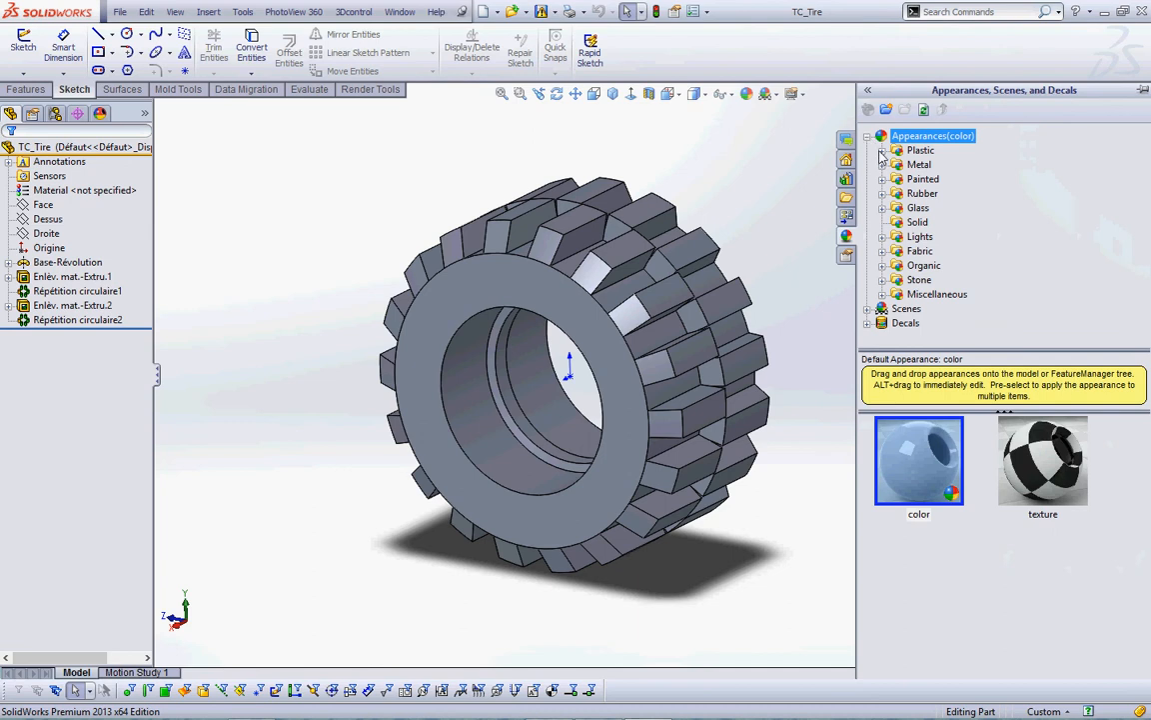
left_click(882, 149)
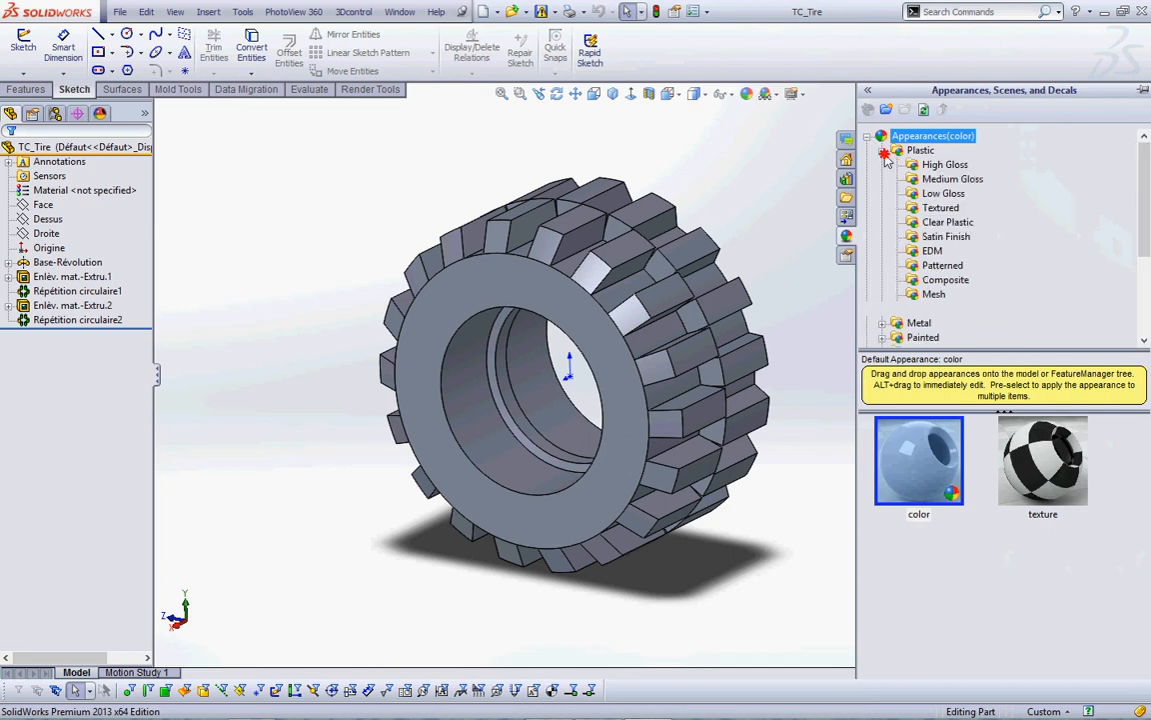
left_click(941, 208)
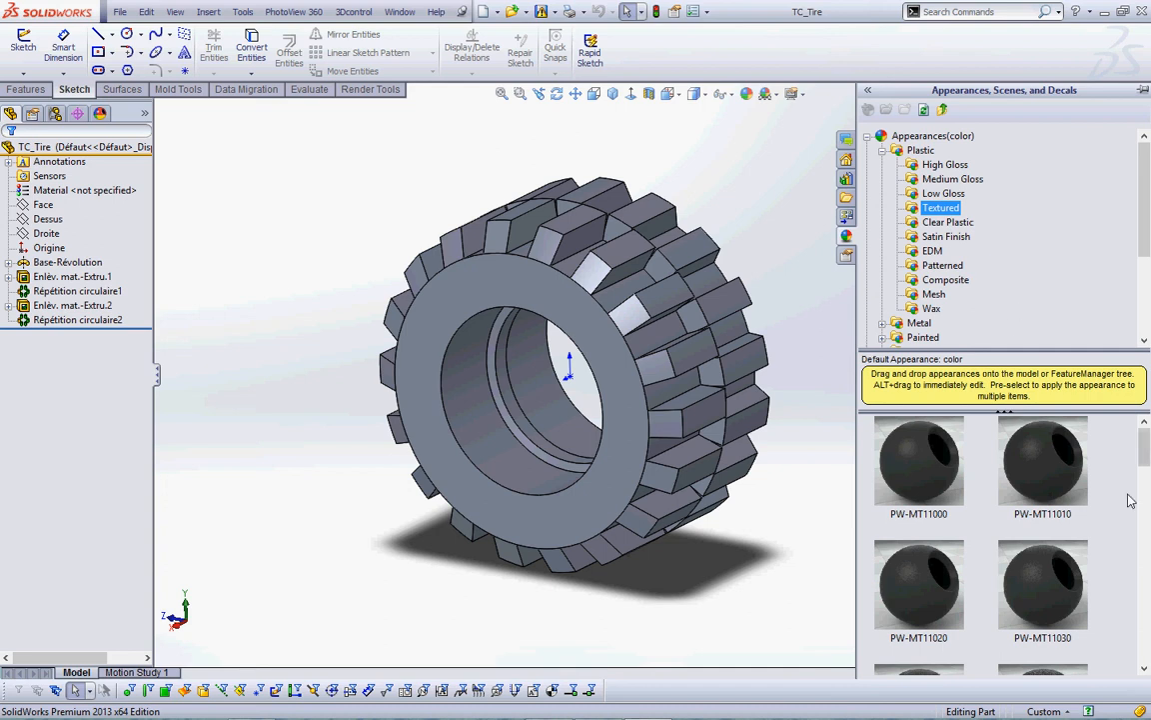
- Apply the textured plastic appearance PW-MT11010 to the whole tire part
left_click_drag(1142, 446, 1122, 559)
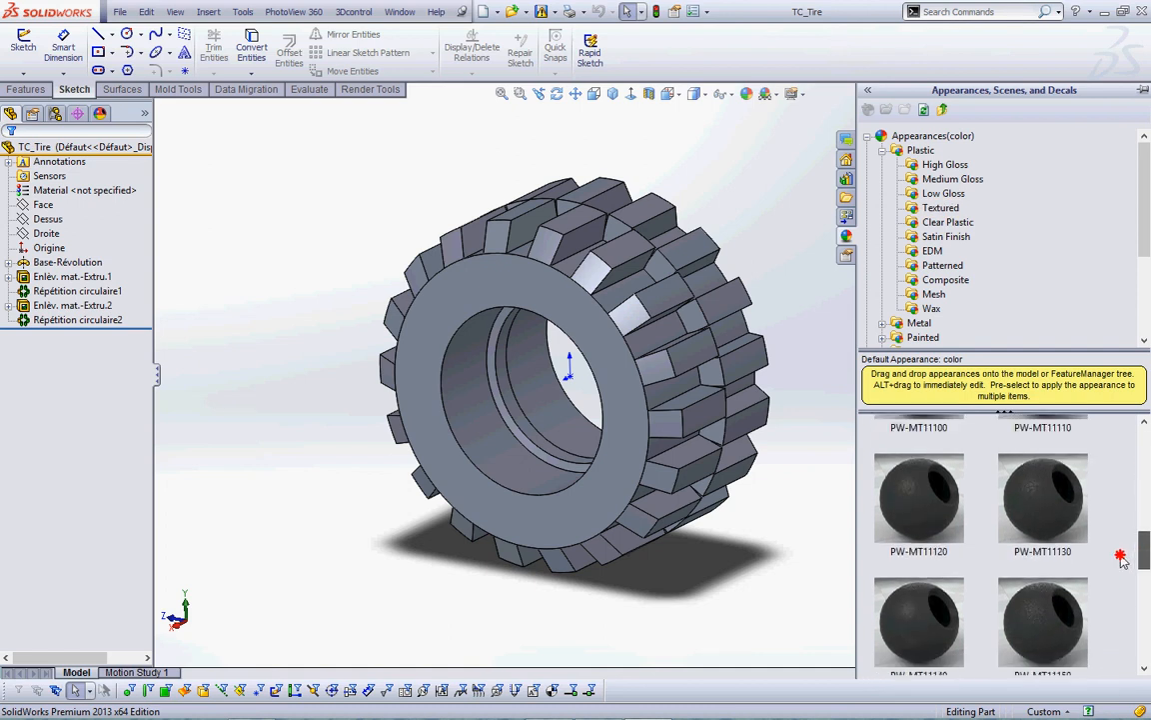
left_click_drag(1121, 560, 1130, 458)
mouse_move(1051, 469)
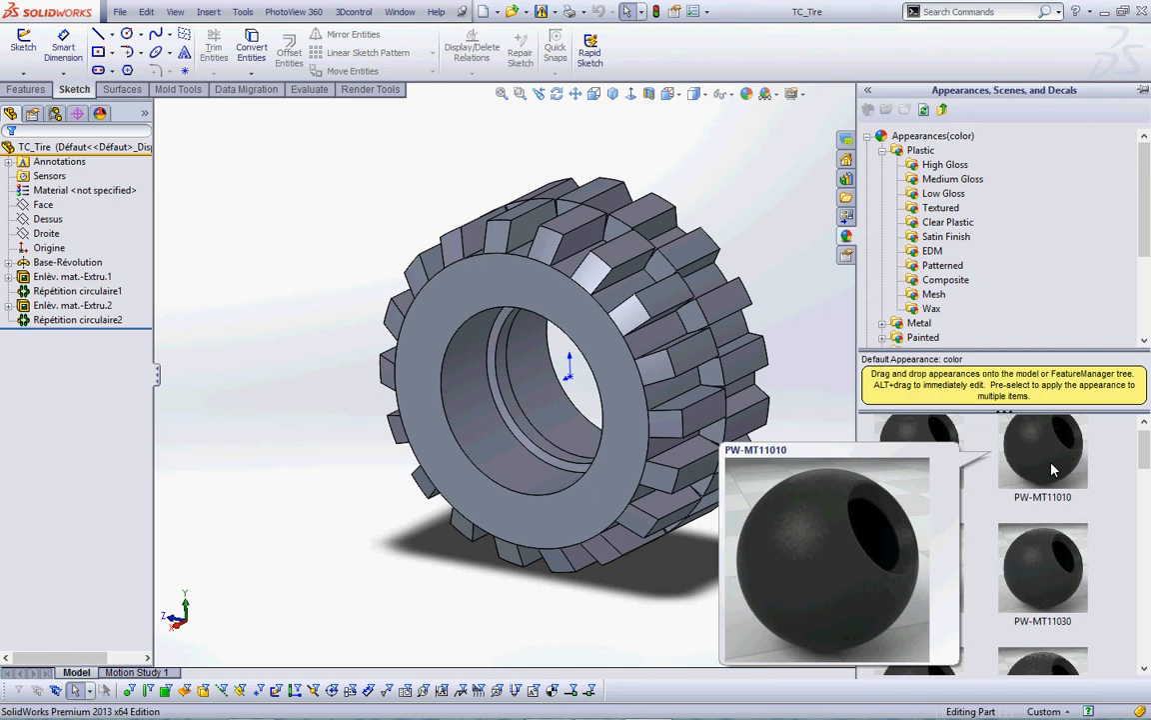
double_click(1052, 470)
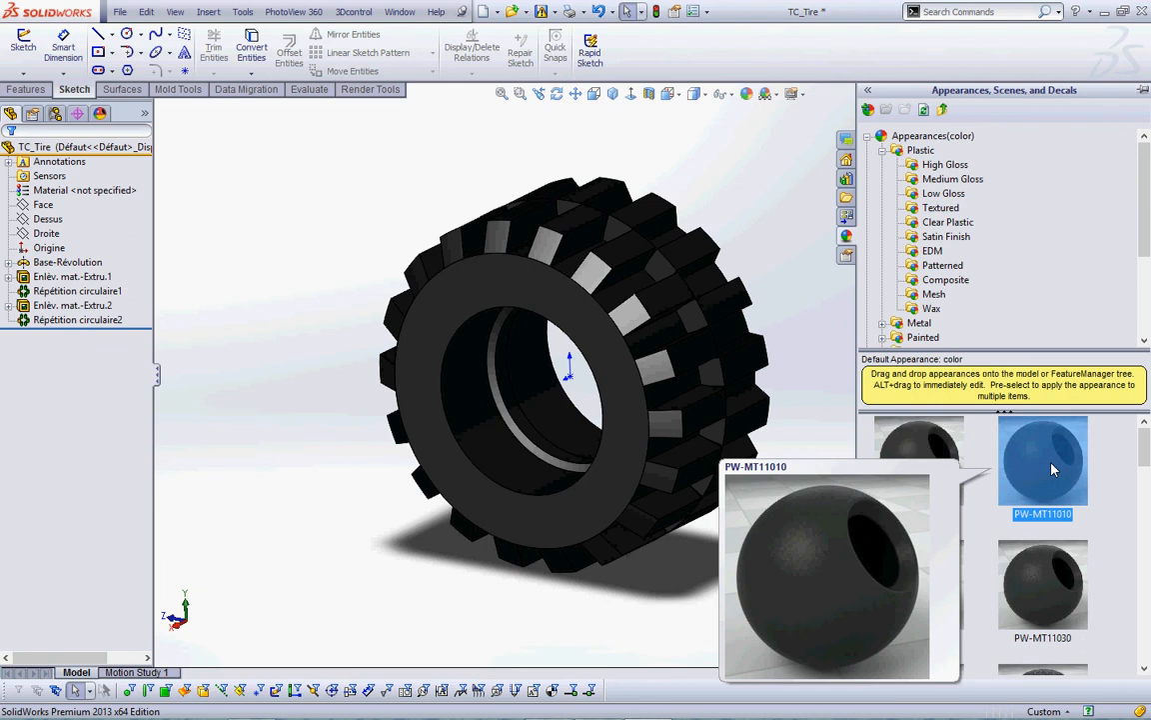
key("ctrl+2")
mouse_move(1093, 504)
left_mouse_down()
mouse_move(1059, 479)
mouse_move(1097, 525)
mouse_move(1076, 483)
left_mouse_up()
mouse_move(903, 423)
left_mouse_down()
mouse_move(997, 470)
mouse_move(1000, 492)
mouse_move(981, 487)
left_mouse_up()
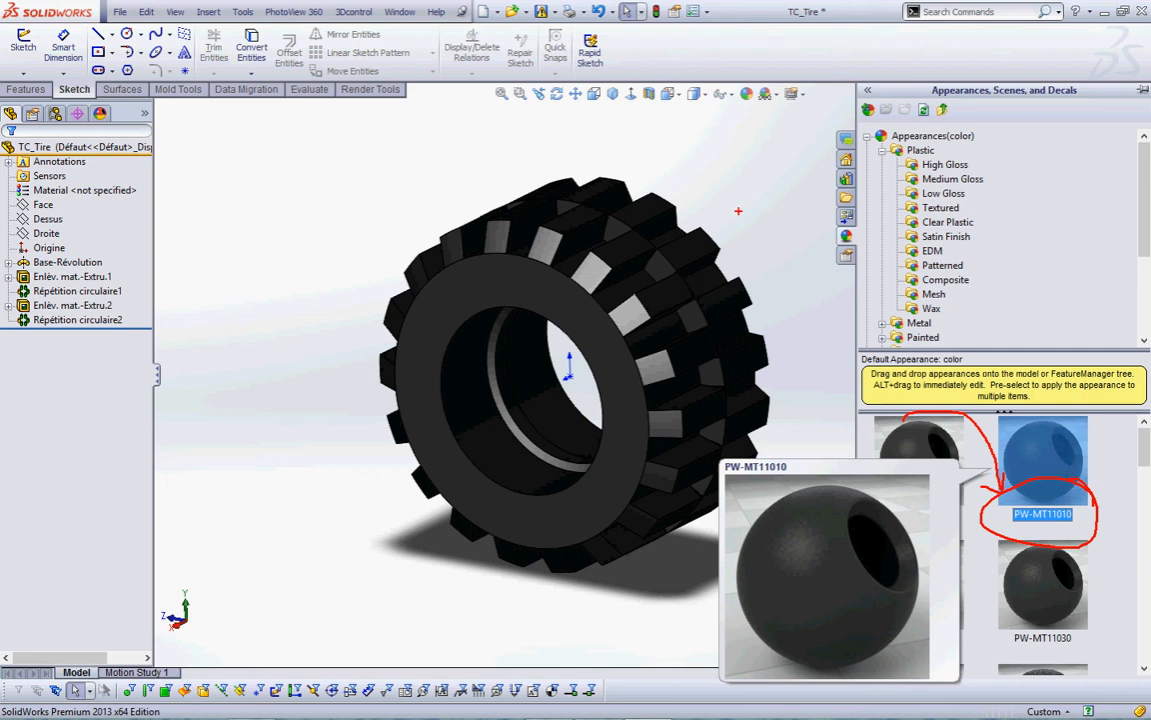
key("Escape")
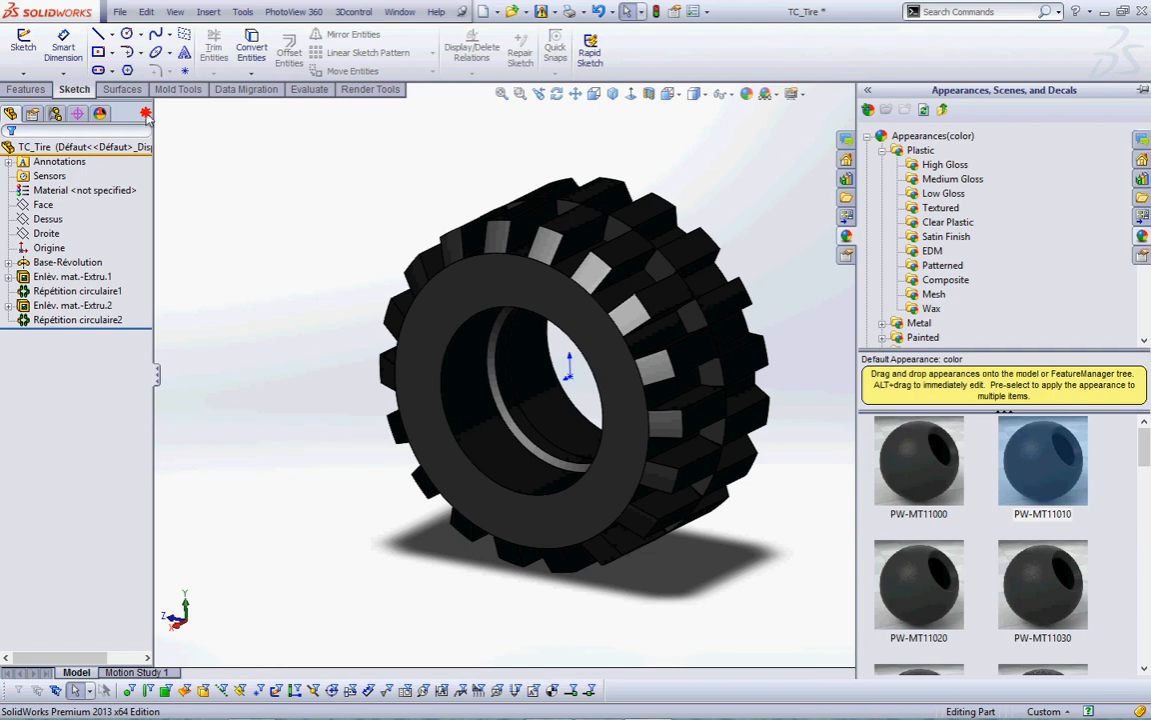
- Expand the display pane beside the feature tree to check the appearance assigned to the TC_Tire part
left_click(145, 114)
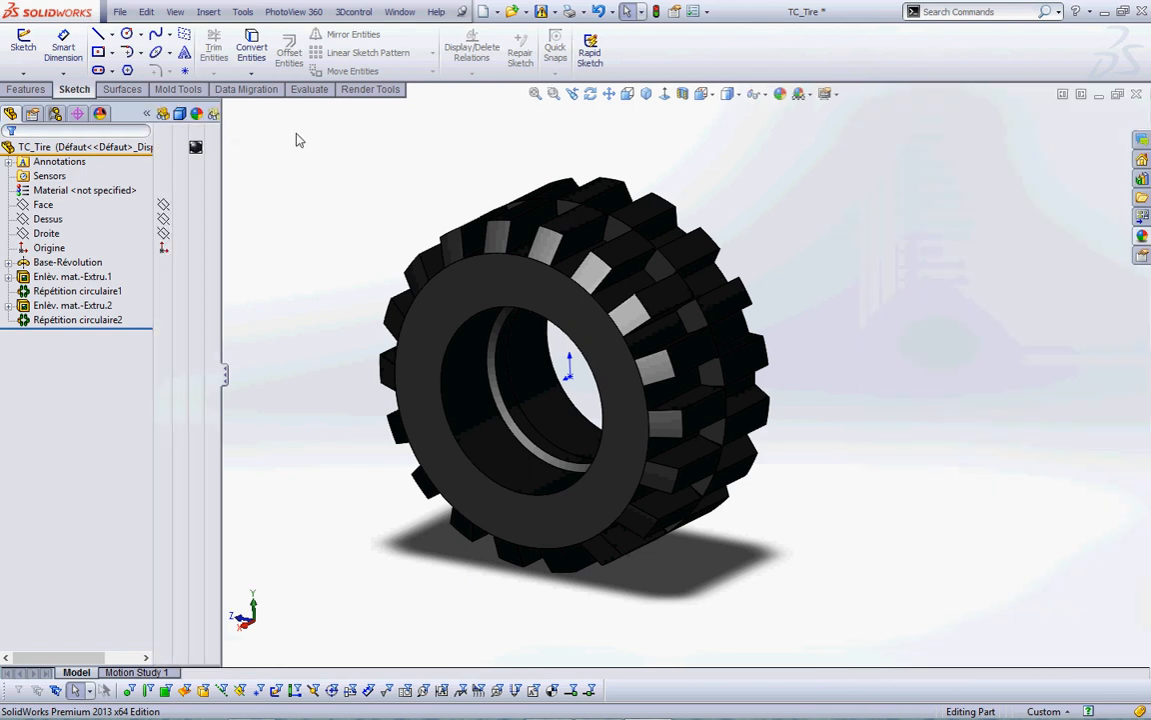
key("ctrl+2")
mouse_move(316, 123)
left_mouse_down()
mouse_move(137, 112)
mouse_move(215, 106)
mouse_move(95, 73)
mouse_move(103, 58)
mouse_move(134, 104)
left_mouse_up()
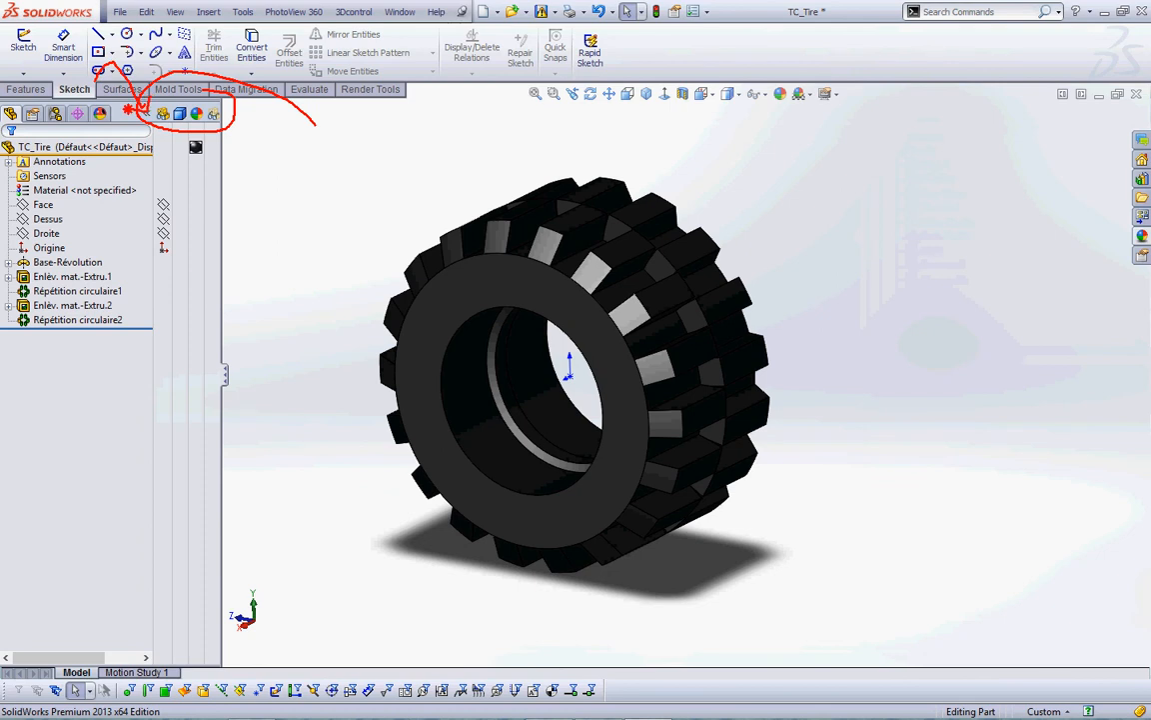
mouse_move(211, 136)
left_mouse_down()
mouse_move(192, 160)
mouse_move(188, 128)
mouse_move(255, 146)
left_mouse_up()
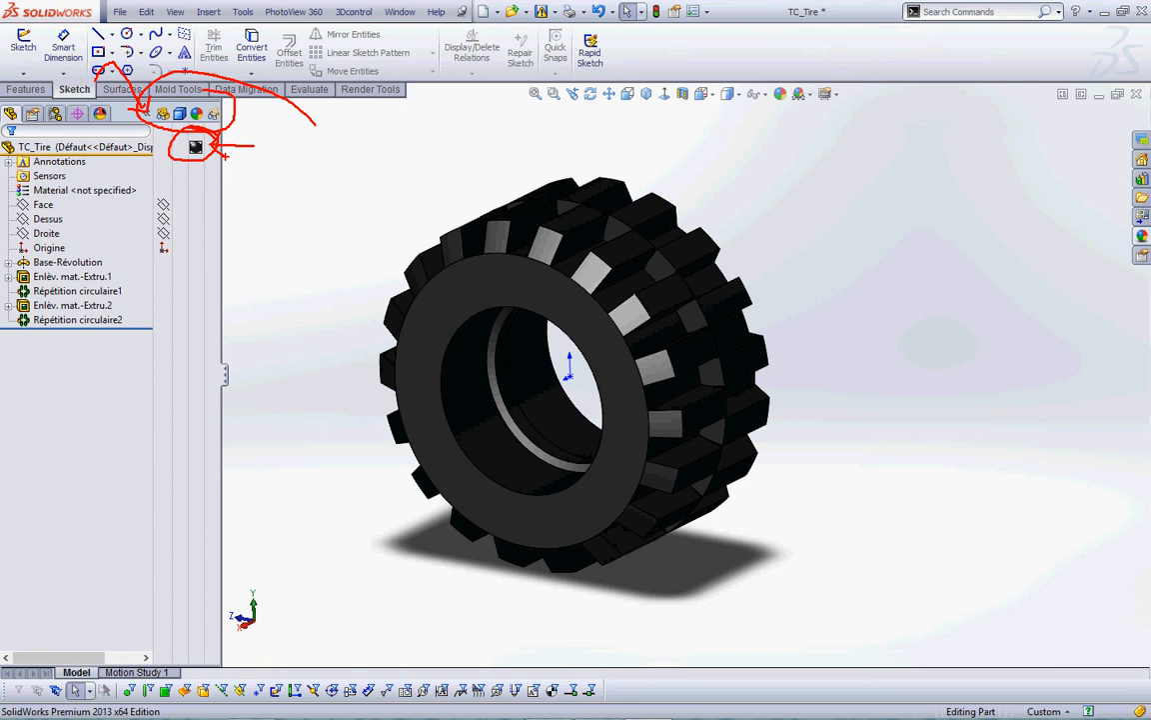
- Close the TC_Tire part with its changes saved and return to the TC_Toy Car assembly
key("Escape")
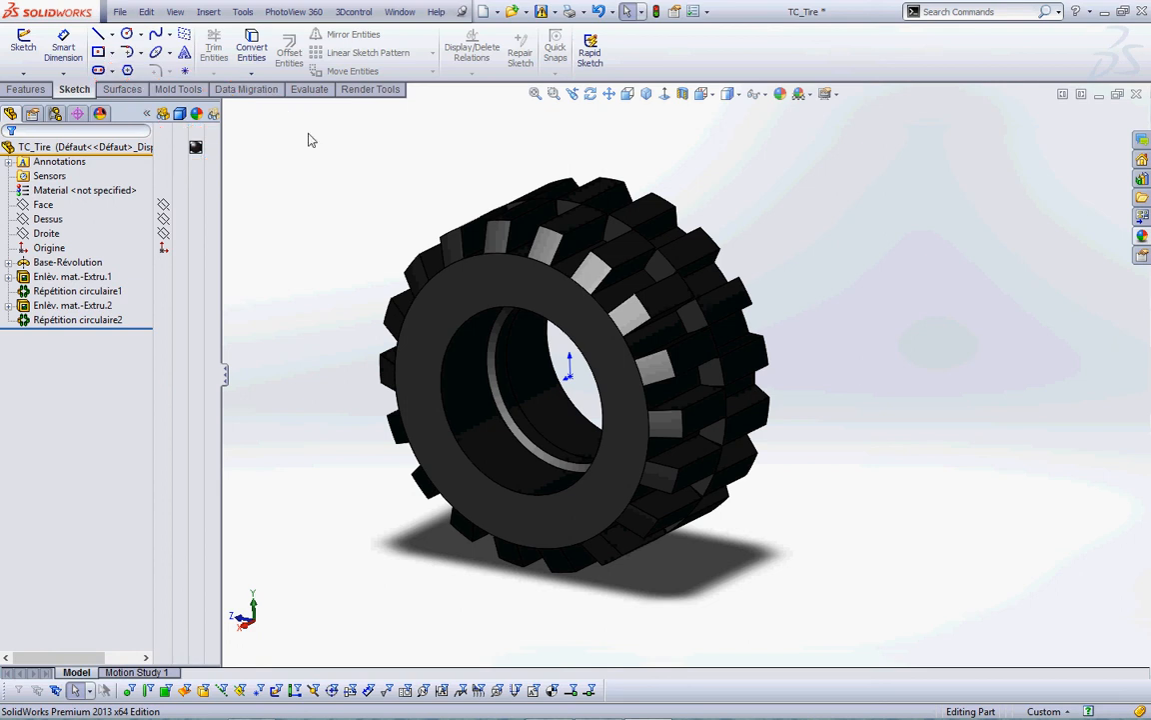
left_click(1135, 96)
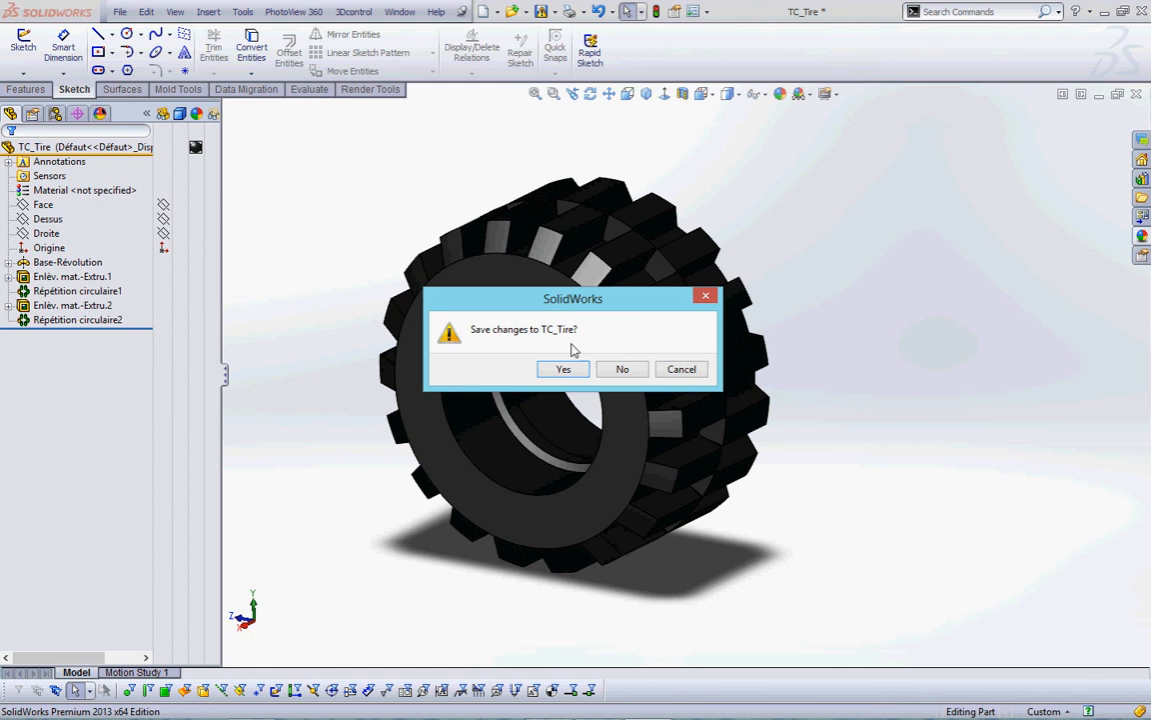
left_click(560, 370)
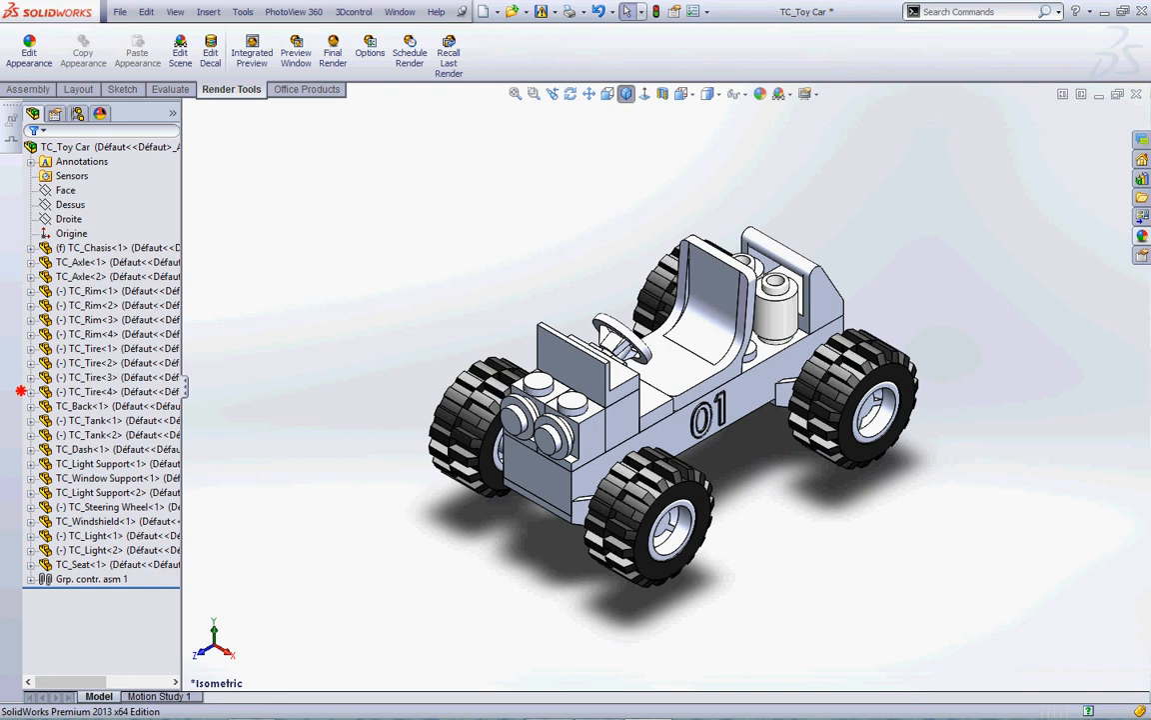
left_click_drag(21, 396, 167, 405)
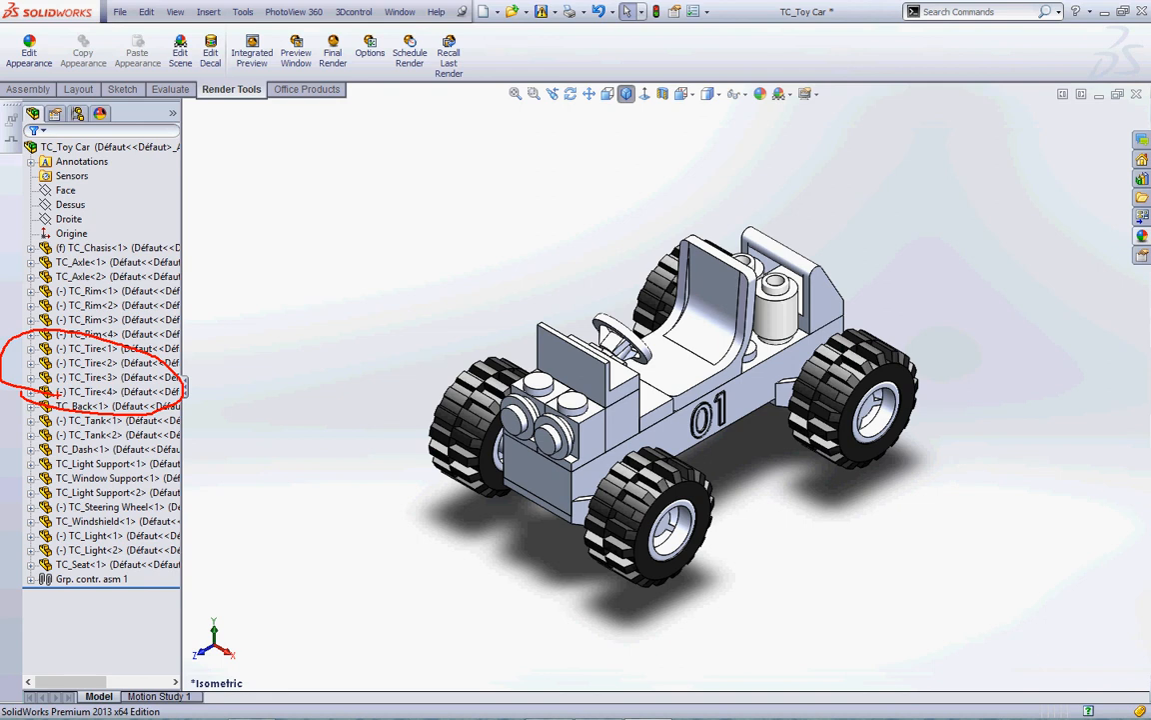
mouse_move(980, 521)
left_mouse_down()
mouse_move(919, 441)
mouse_move(877, 422)
left_mouse_up()
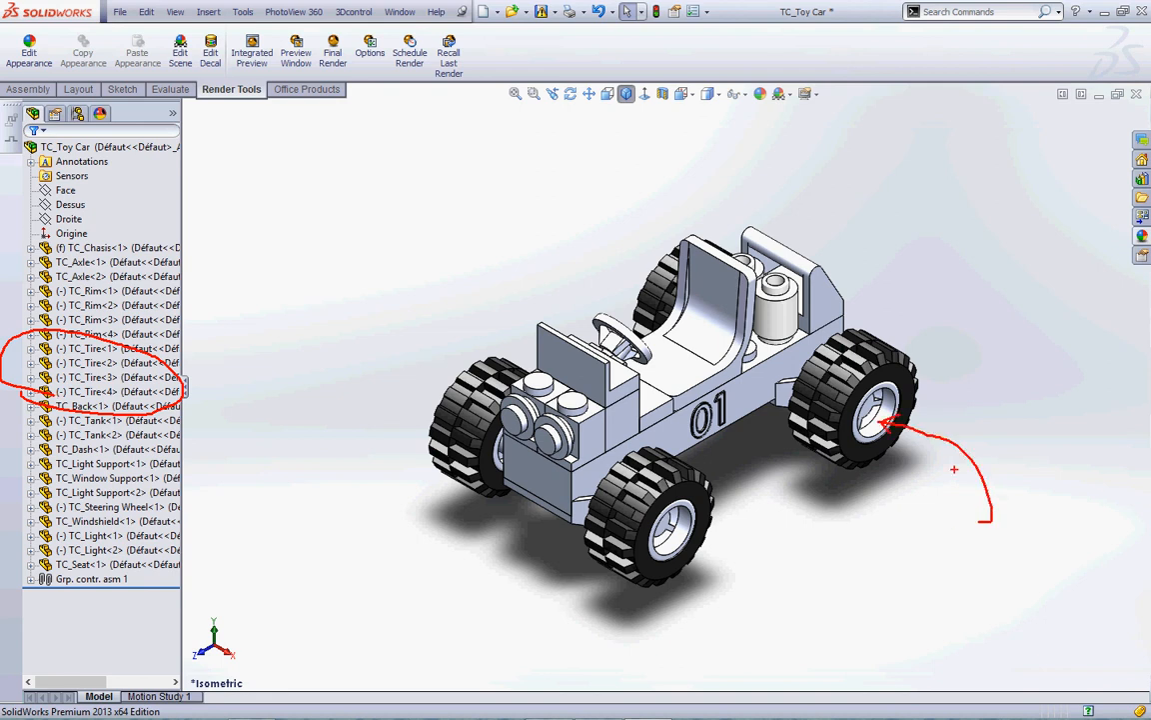
key("Escape")
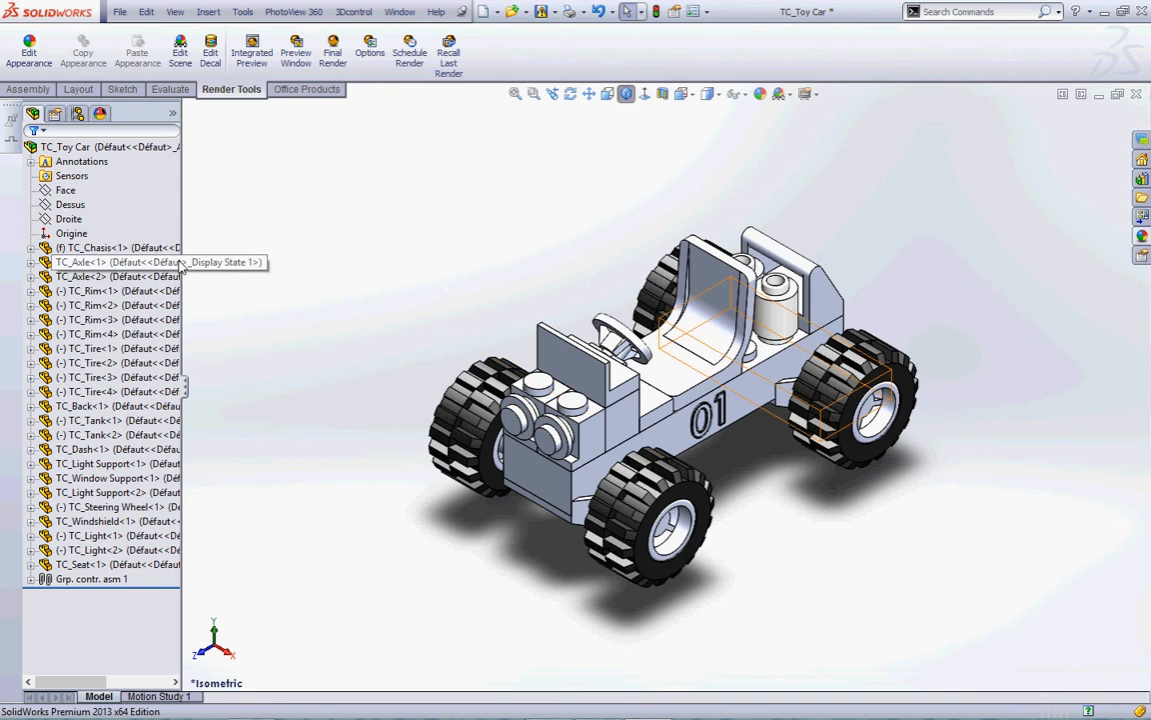
key("ctrl+2")
mouse_move(140, 276)
left_mouse_down()
mouse_move(2, 312)
mouse_move(138, 311)
mouse_move(114, 257)
mouse_move(97, 346)
left_mouse_up()
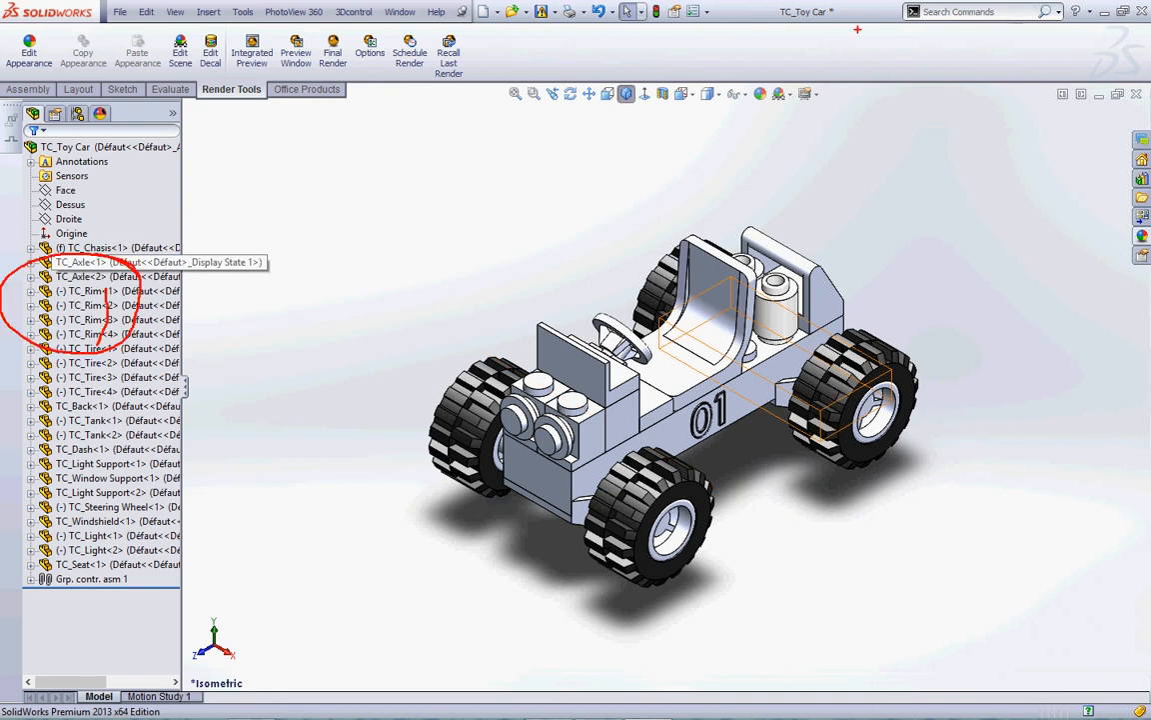
key("Escape")
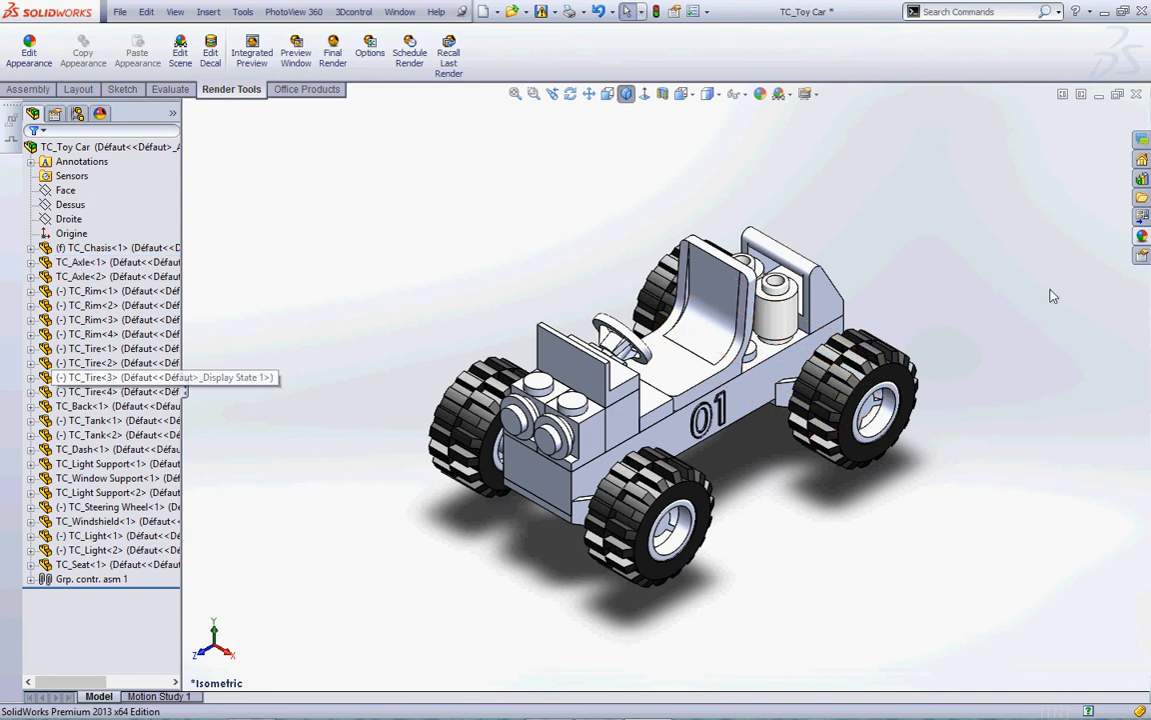
- Open the appearance library and list the Medium Gloss appearances of the Plastic category
left_click(1142, 236)
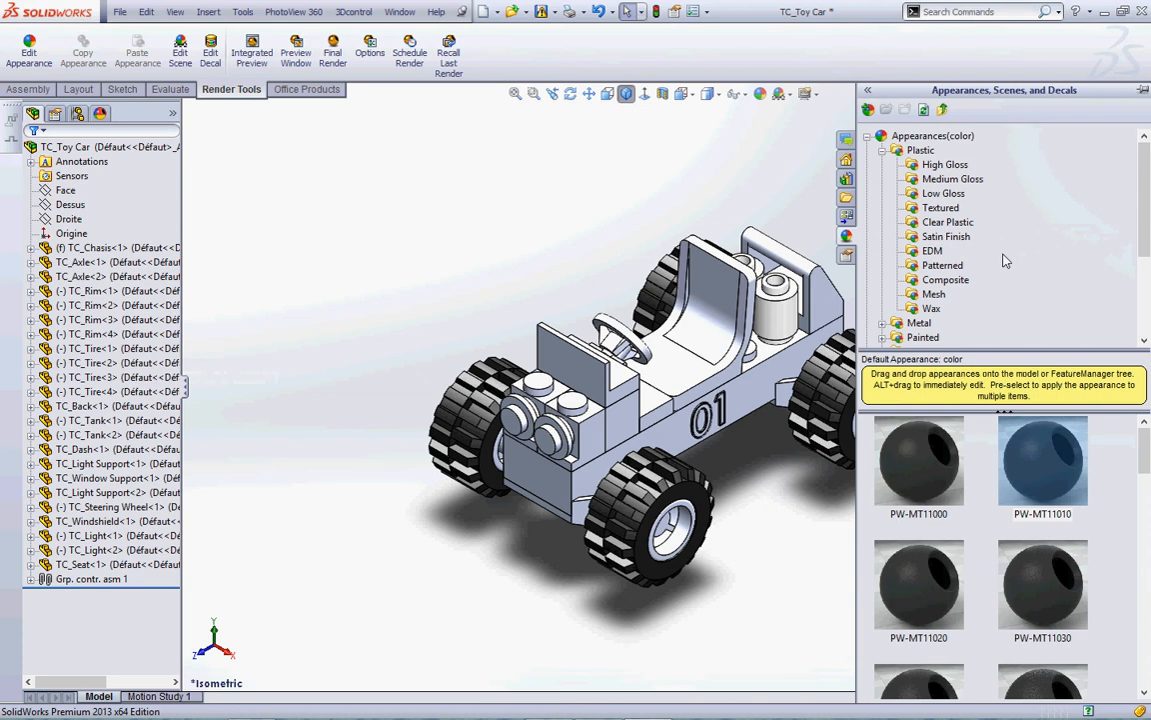
left_click(971, 180)
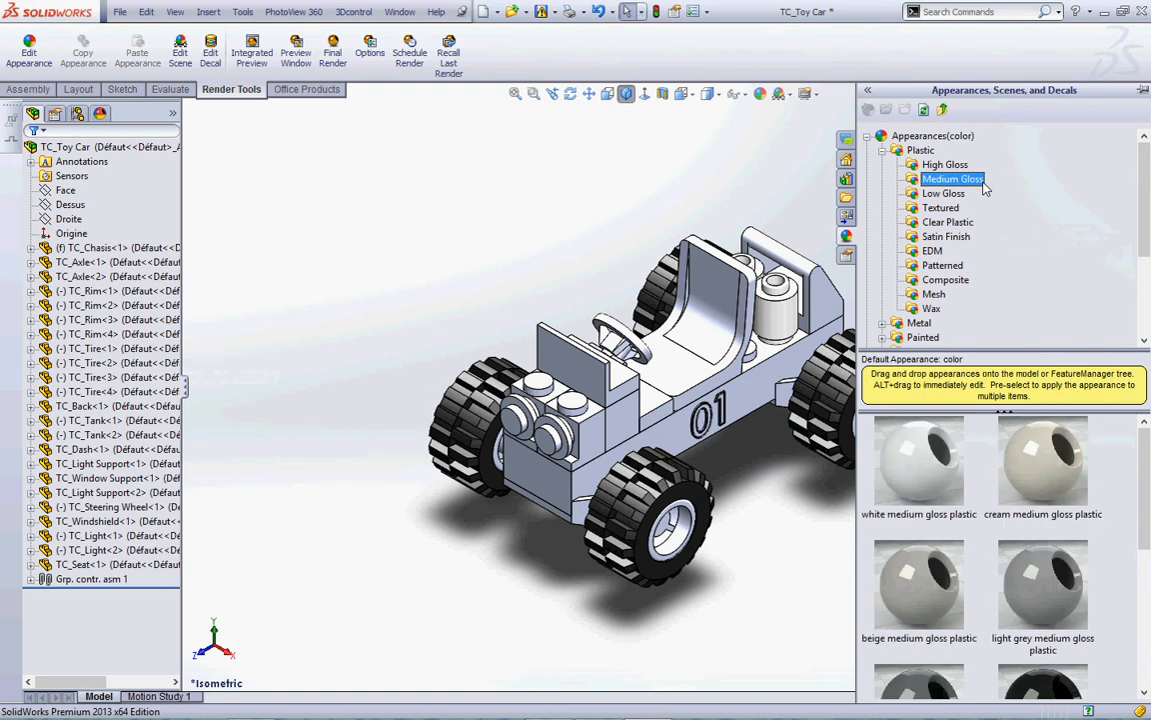
key("ctrl+2")
mouse_move(1028, 161)
left_mouse_down()
mouse_move(936, 142)
mouse_move(969, 152)
left_mouse_up()
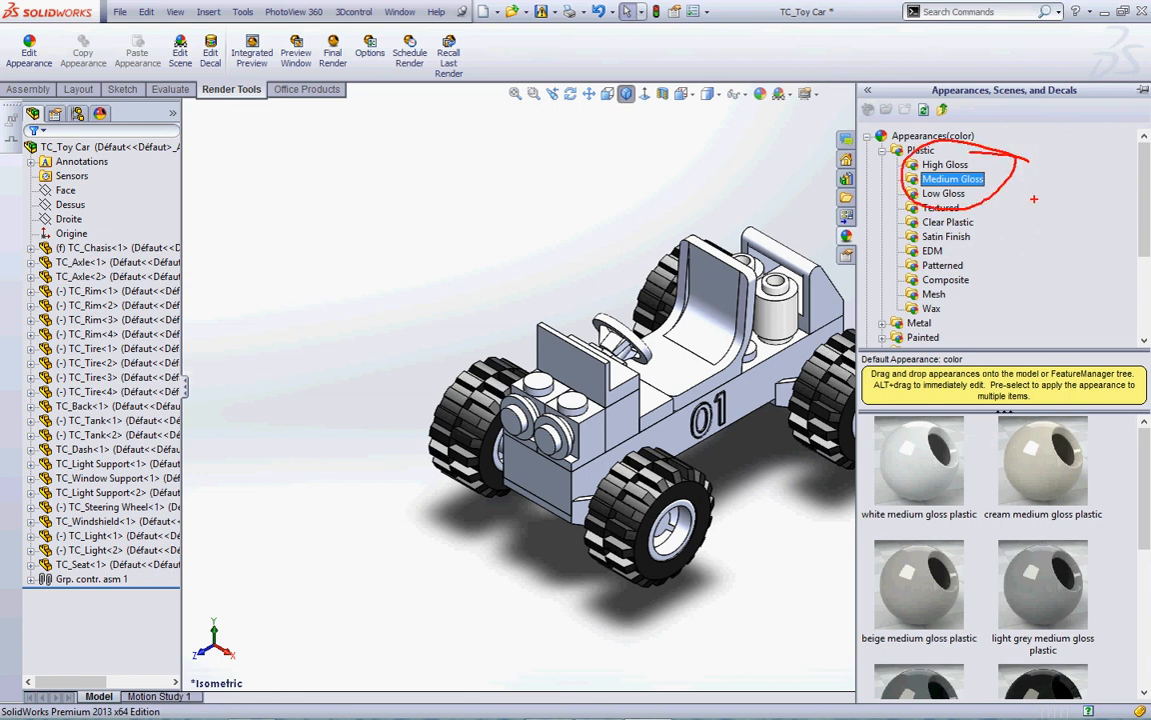
key("Escape")
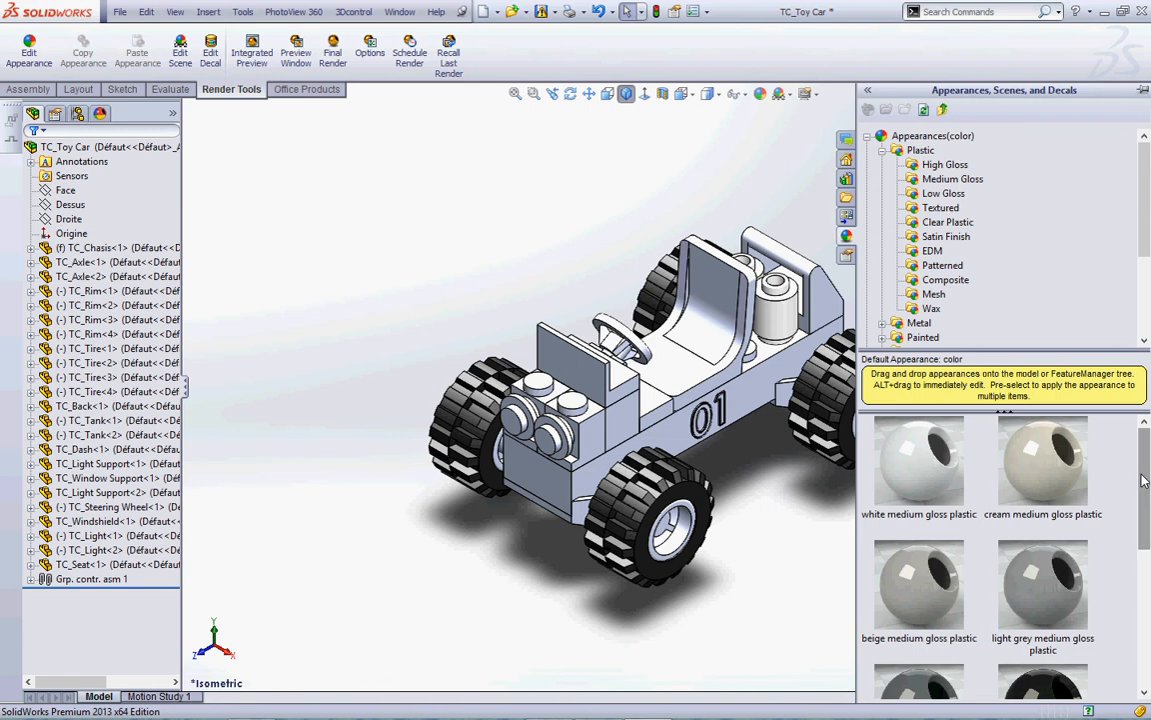
left_click_drag(1142, 476, 1140, 615)
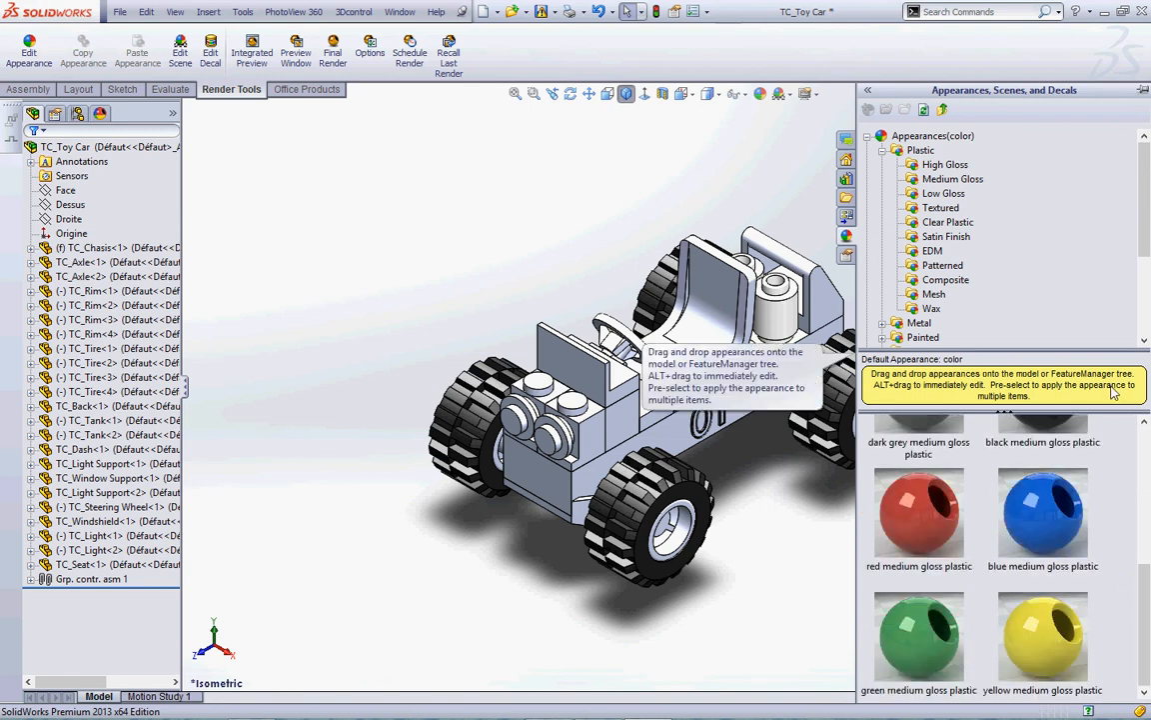
key("ctrl+2")
mouse_move(906, 195)
left_mouse_down()
mouse_move(995, 190)
mouse_move(888, 183)
left_mouse_up()
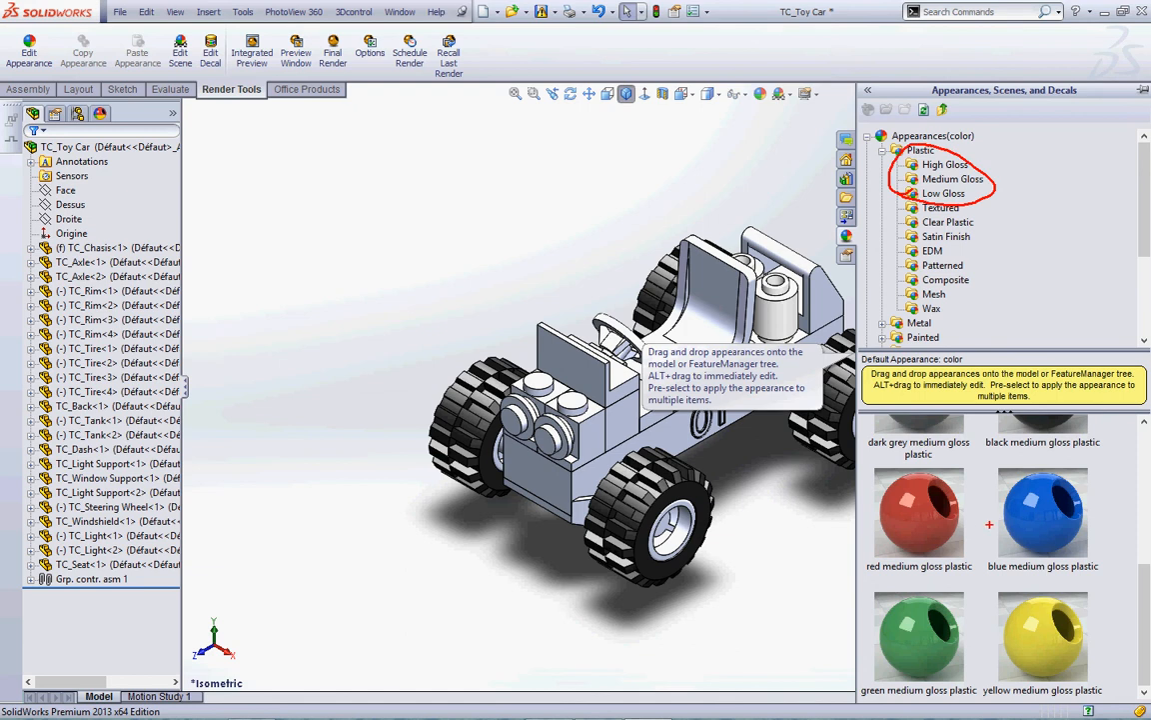
left_click_drag(1079, 549, 1014, 692)
left_click_drag(1141, 639, 1040, 547)
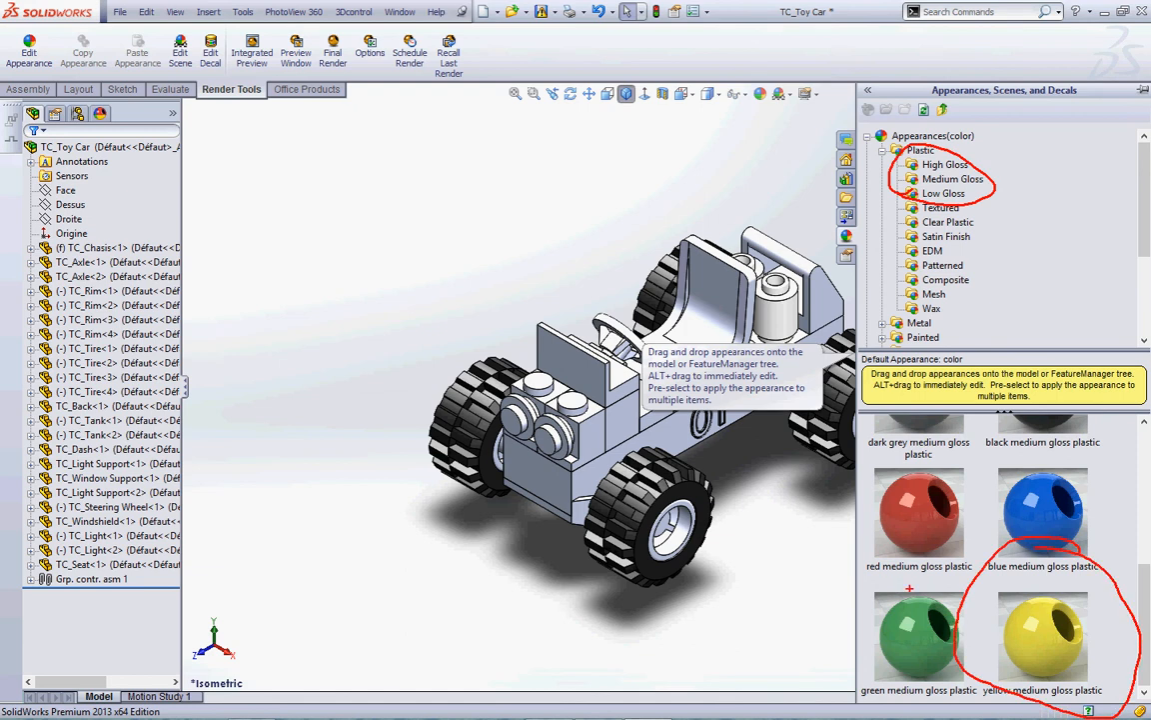
mouse_move(886, 594)
left_mouse_down()
mouse_move(899, 552)
mouse_move(1022, 610)
mouse_move(1000, 607)
left_mouse_up()
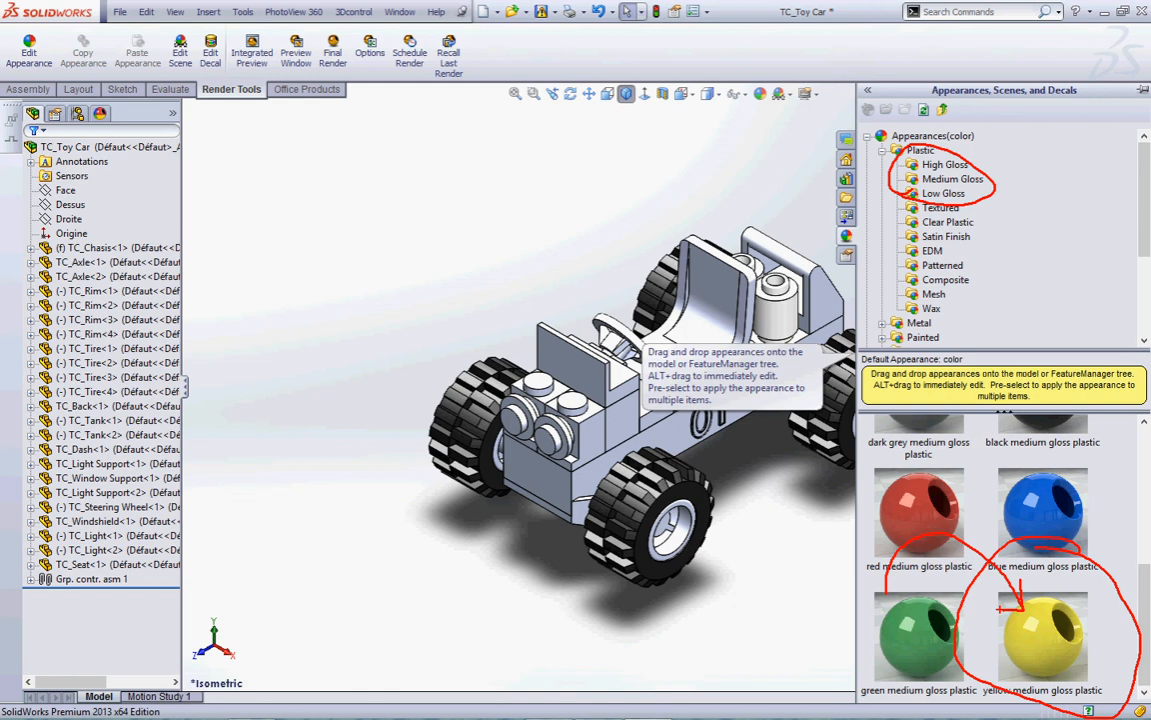
key("Escape")
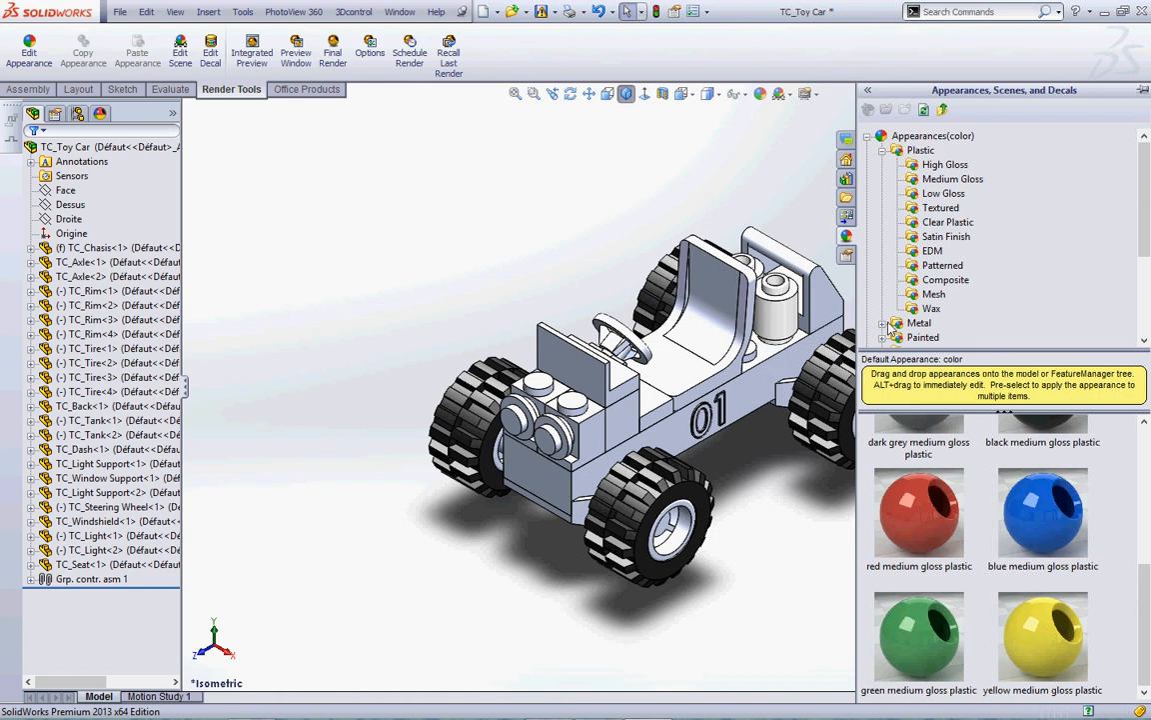
- Apply the yellow medium gloss plastic appearance to the TC_Rim part of the wheels
left_click(1054, 651)
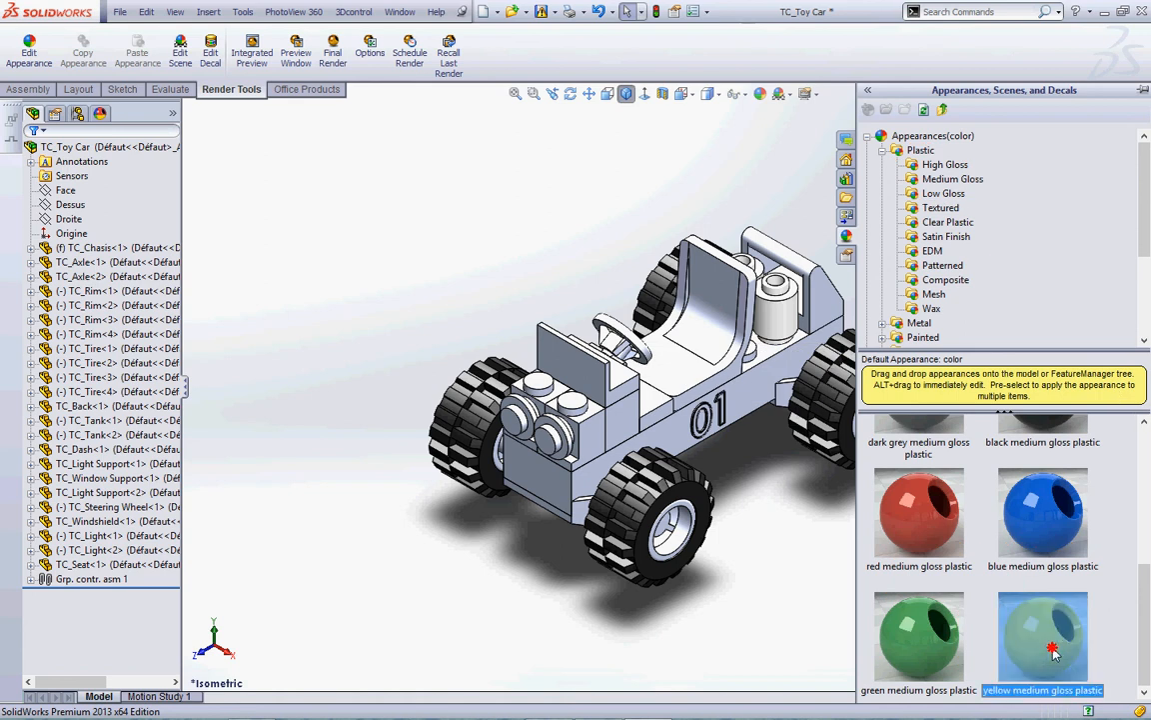
left_click_drag(1054, 650, 676, 537)
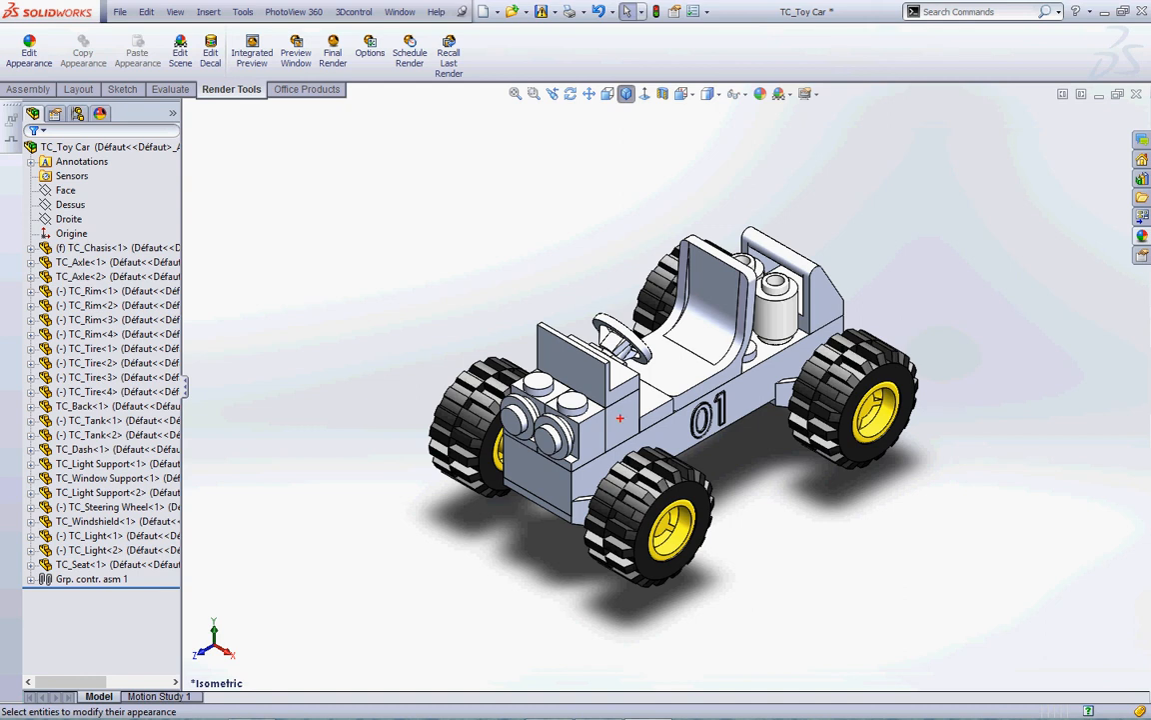
mouse_move(17, 250)
left_mouse_down()
mouse_move(129, 223)
mouse_move(69, 260)
left_mouse_up()
mouse_move(515, 493)
left_mouse_down()
mouse_move(454, 537)
mouse_move(539, 485)
mouse_move(529, 511)
left_mouse_up()
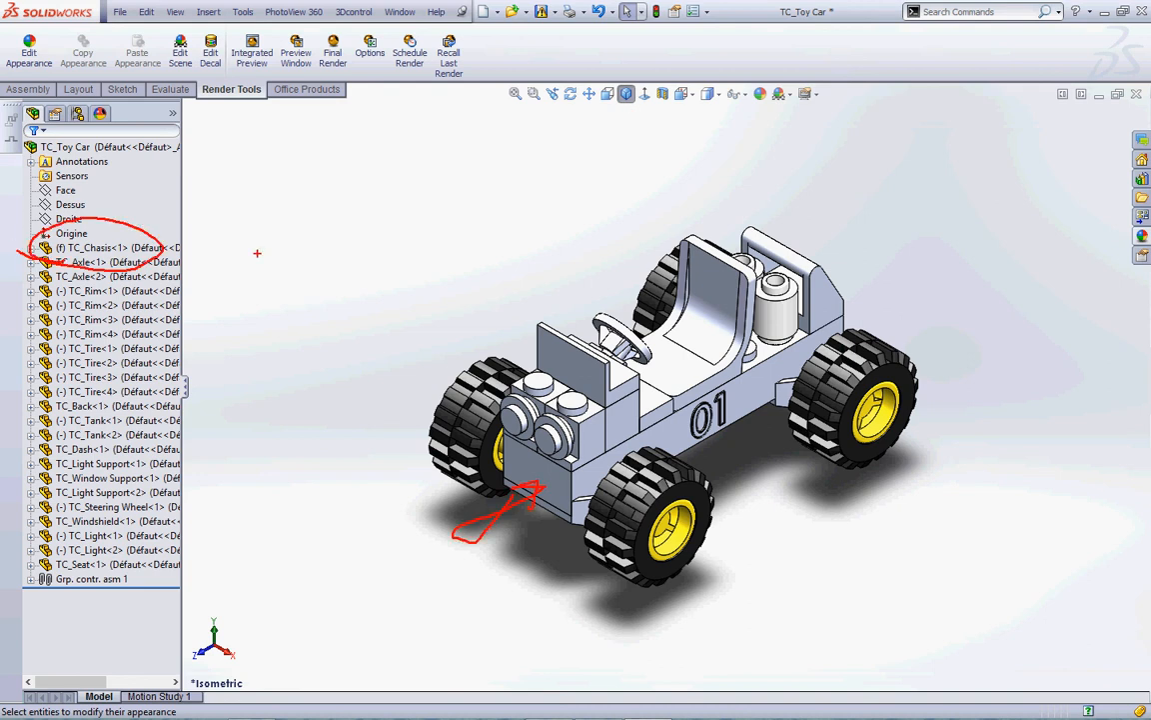
key("Escape")
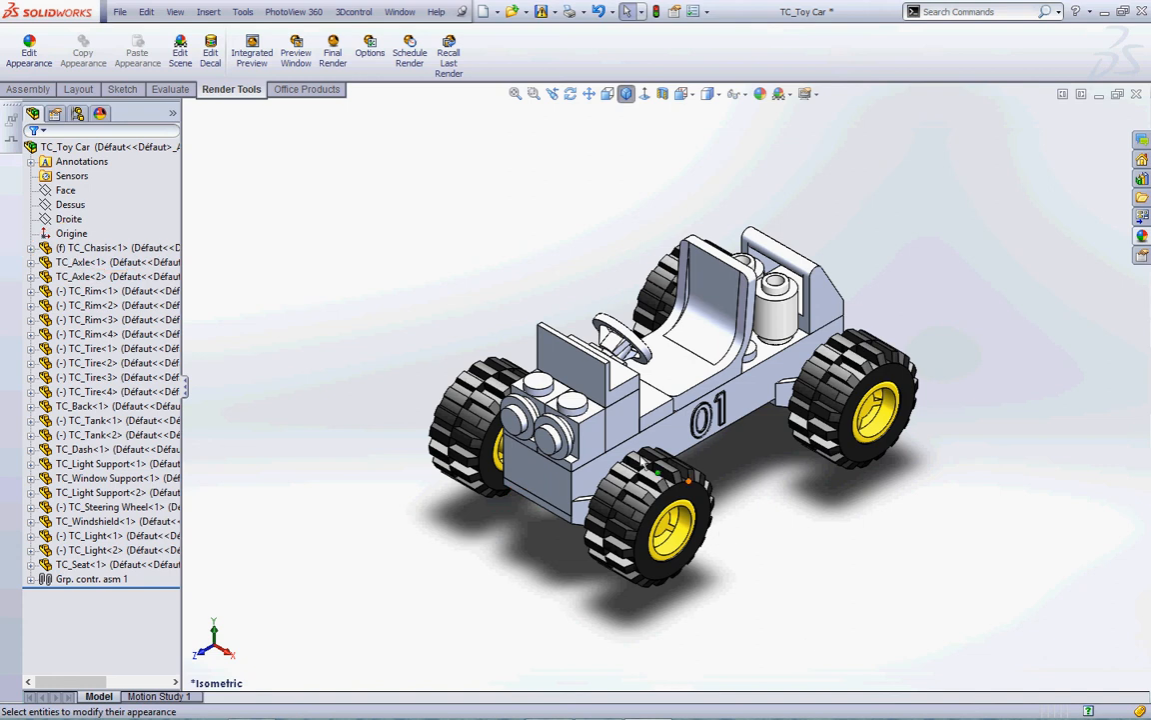
- Open the TC_Chasis part in its own window from the TC_Chasis<1> component
right_click(145, 247)
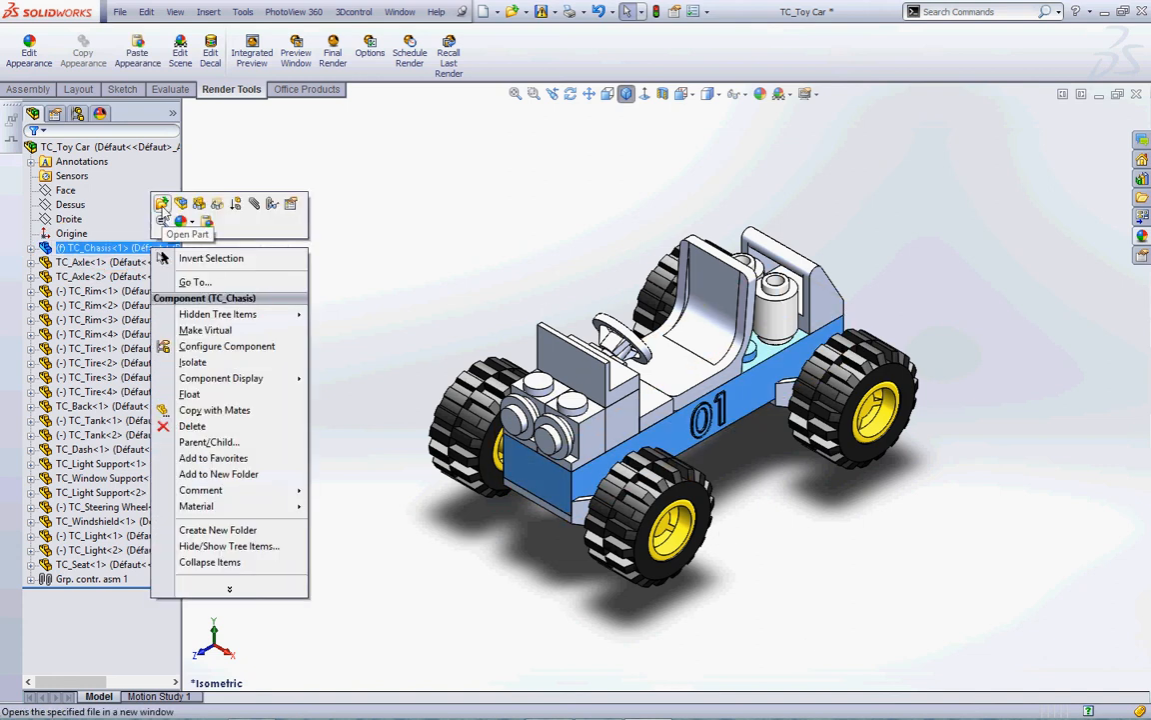
left_click(161, 204)
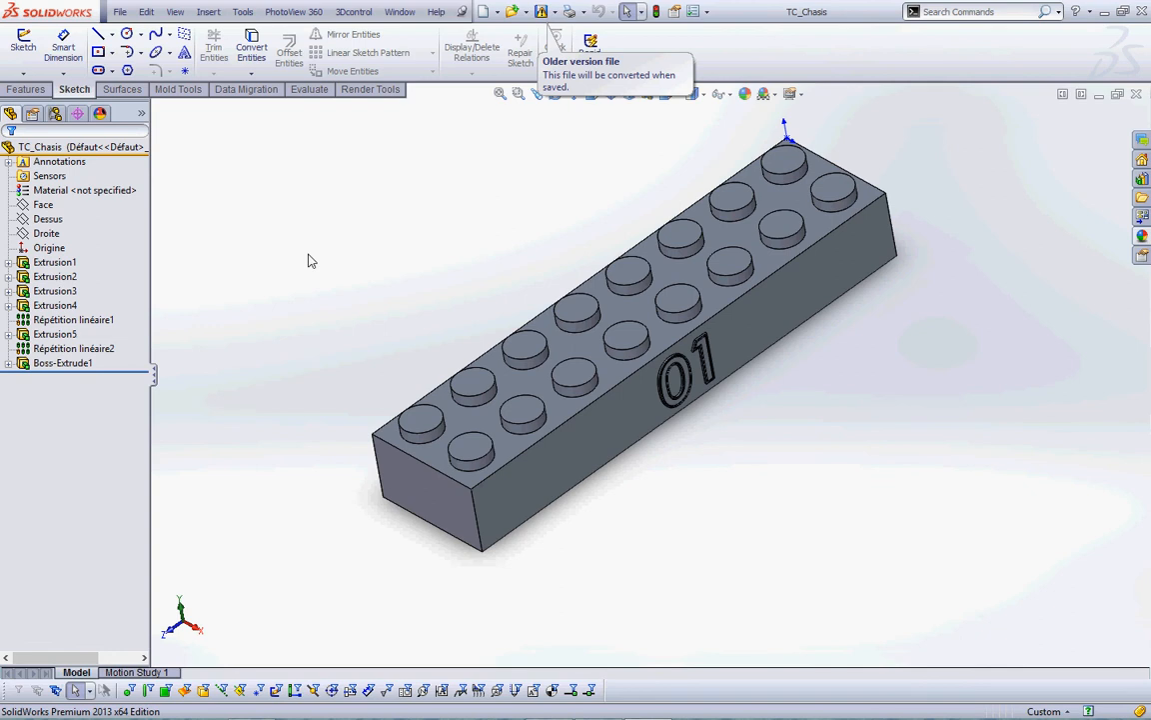
mouse_move(687, 304)
left_mouse_down()
mouse_move(769, 412)
mouse_move(678, 308)
left_mouse_up()
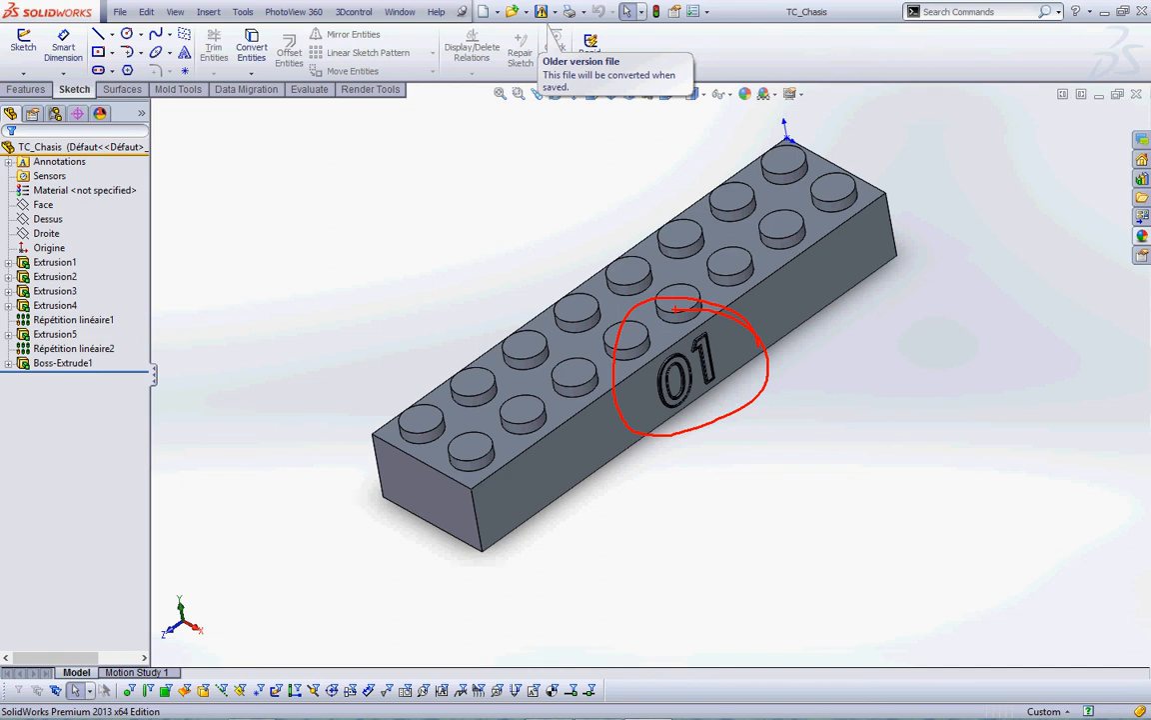
key("Escape")
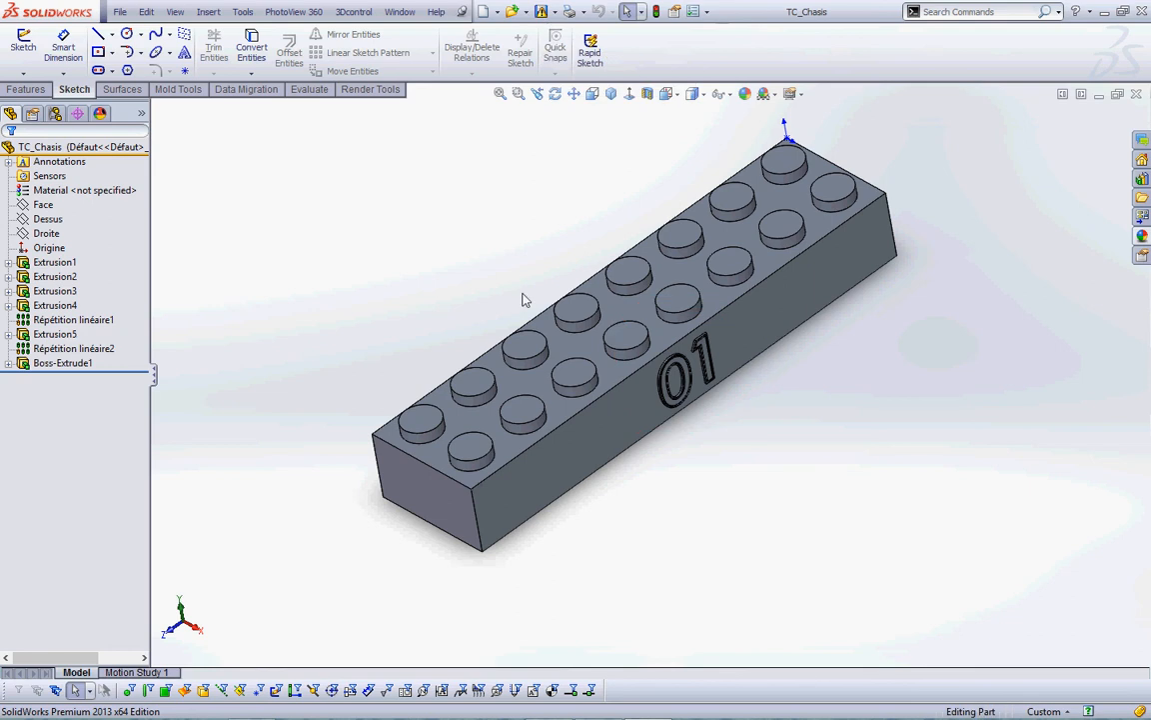
- Apply the black medium gloss plastic appearance to the Boss-Extrude1 feature that forms the 01 lettering on the chassis
left_click(1144, 237)
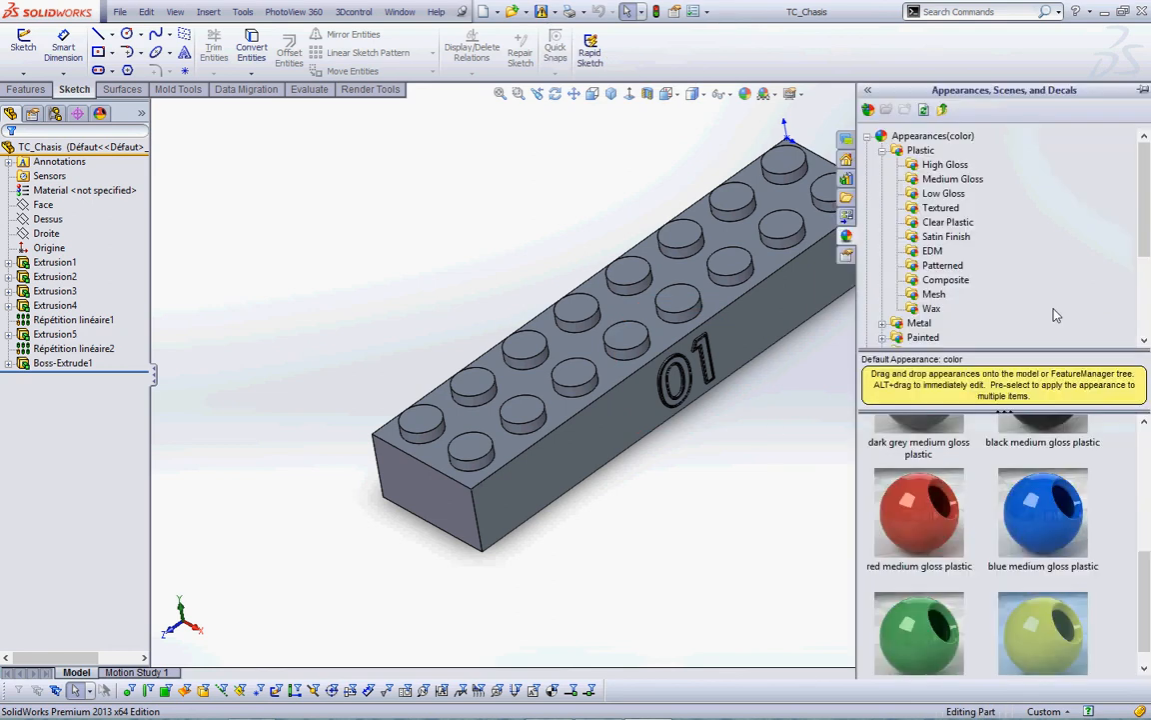
key("ctrl+2")
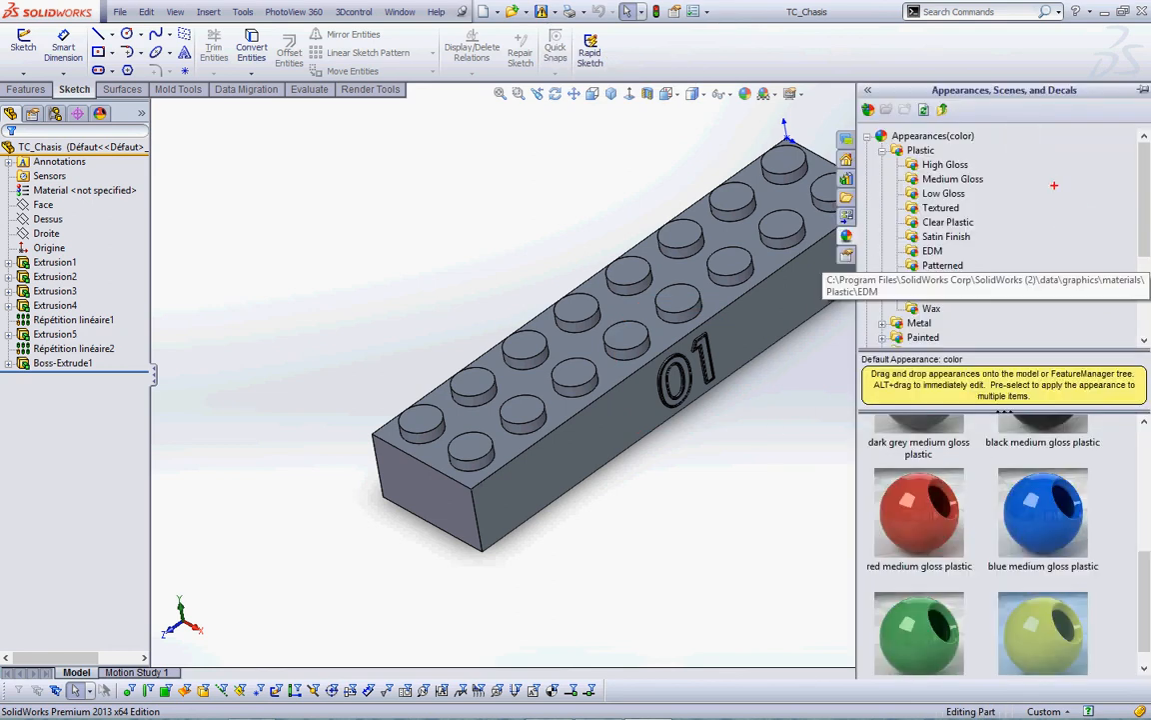
mouse_move(1047, 185)
left_mouse_down()
mouse_move(934, 165)
mouse_move(1011, 183)
left_mouse_up()
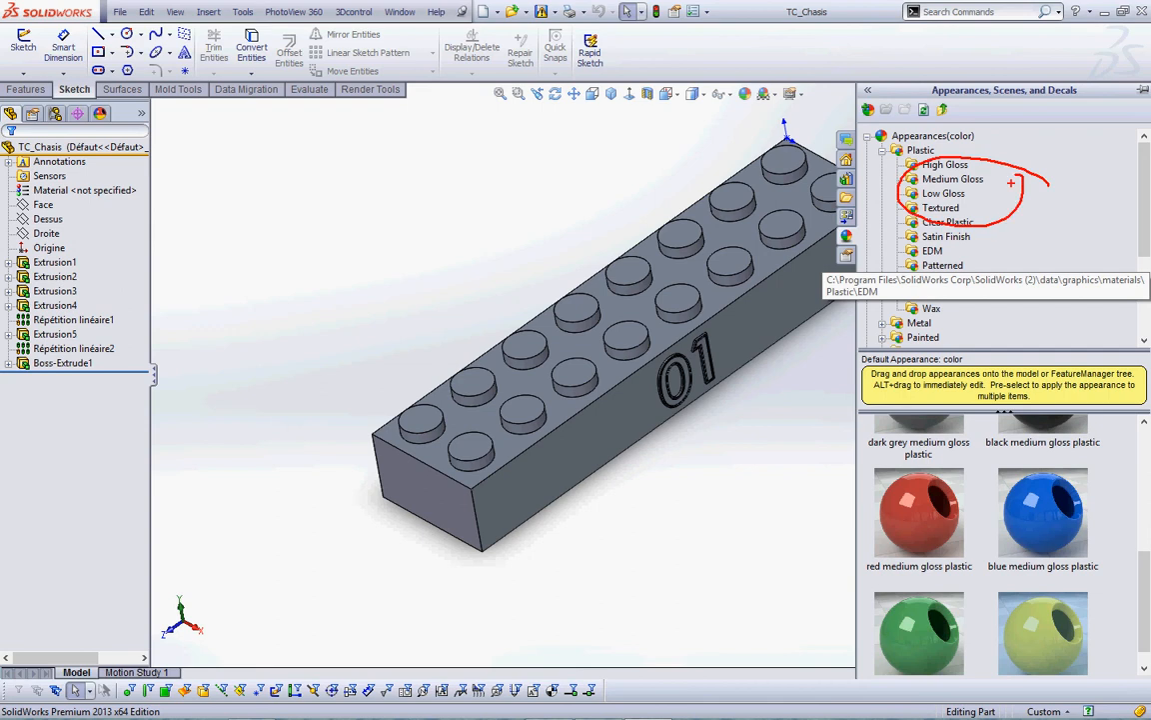
key("Escape")
left_click(1009, 444)
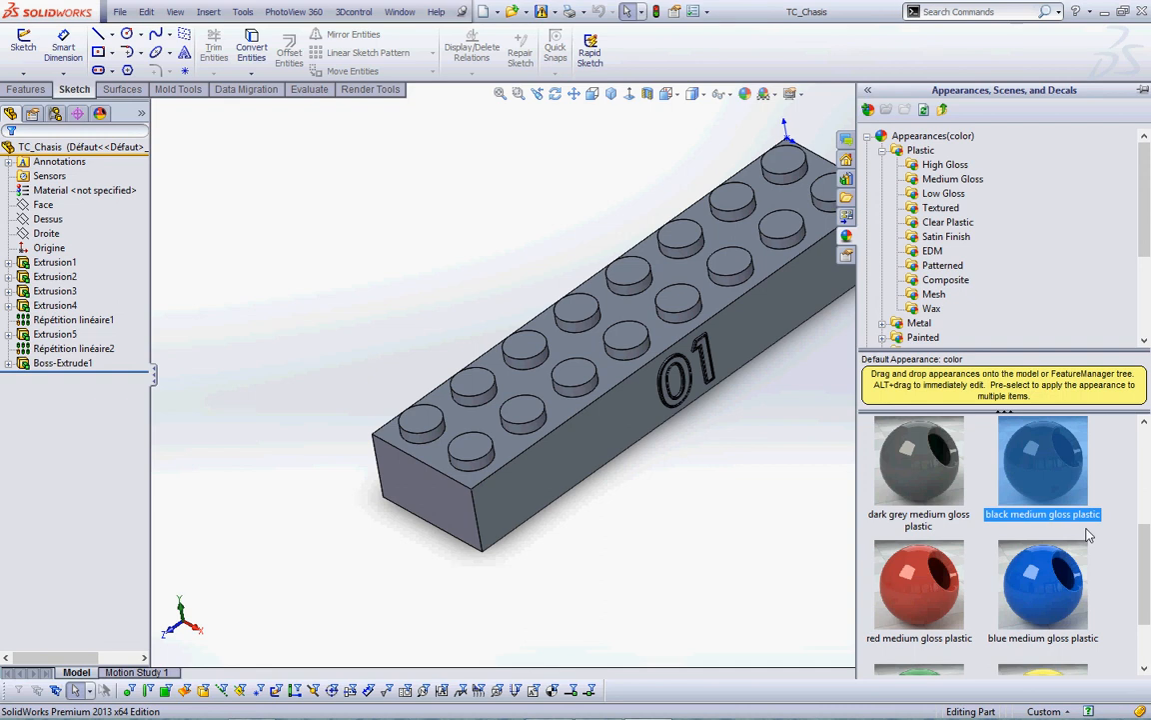
key("ctrl+2")
mouse_move(1112, 488)
left_mouse_down()
mouse_move(990, 478)
mouse_move(1109, 482)
mouse_move(1092, 445)
left_mouse_up()
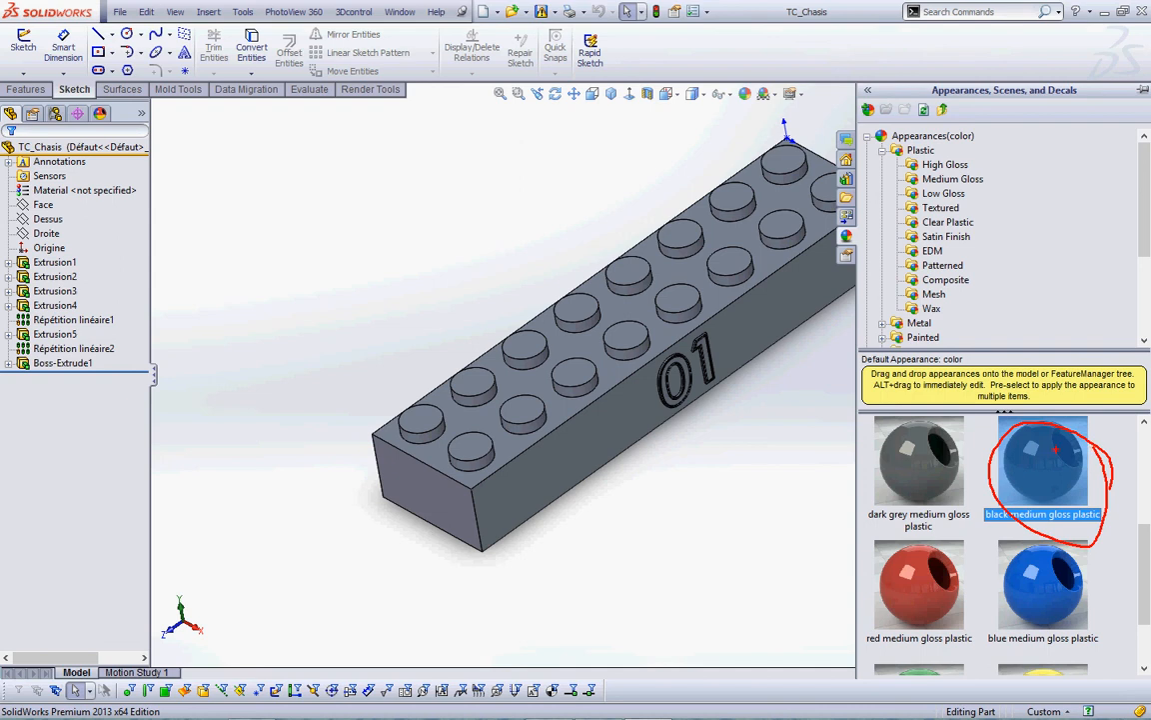
mouse_move(1043, 462)
left_mouse_down()
mouse_move(901, 311)
mouse_move(335, 300)
mouse_move(120, 329)
mouse_move(95, 363)
mouse_move(120, 366)
left_mouse_up()
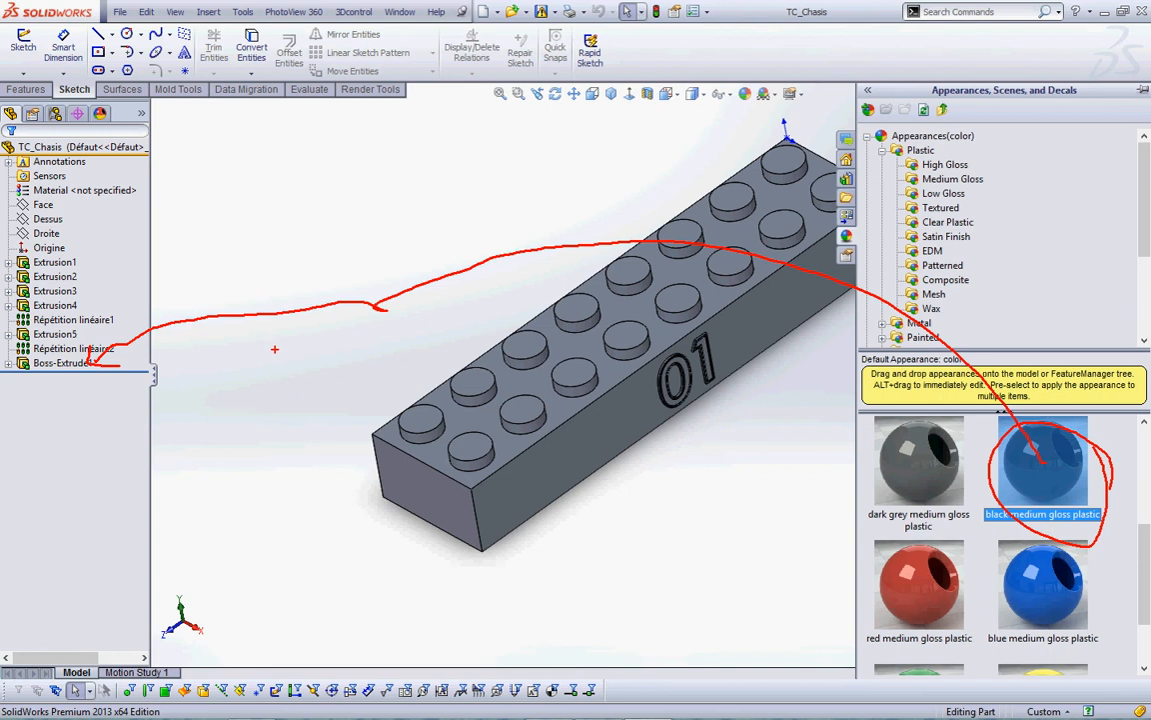
key("Escape")
mouse_move(1055, 488)
left_mouse_down()
mouse_move(428, 432)
mouse_move(406, 393)
mouse_move(82, 383)
mouse_move(70, 370)
left_mouse_up()
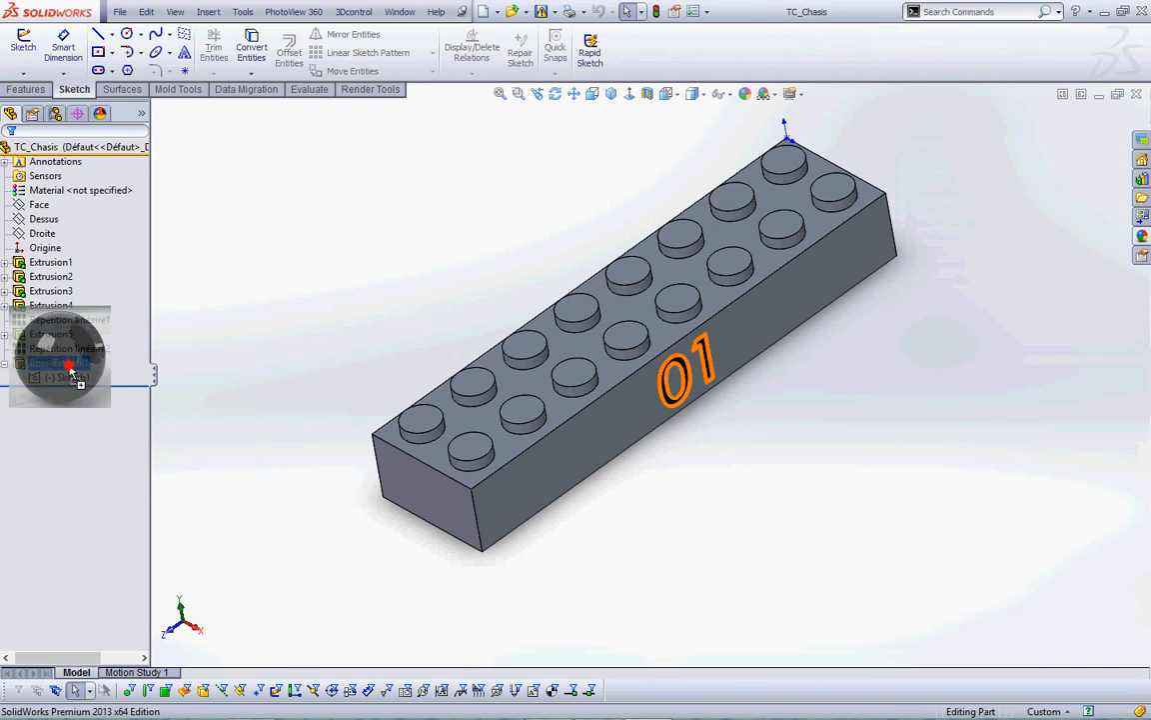
left_click_drag(69, 367, 70, 367)
left_click(265, 349)
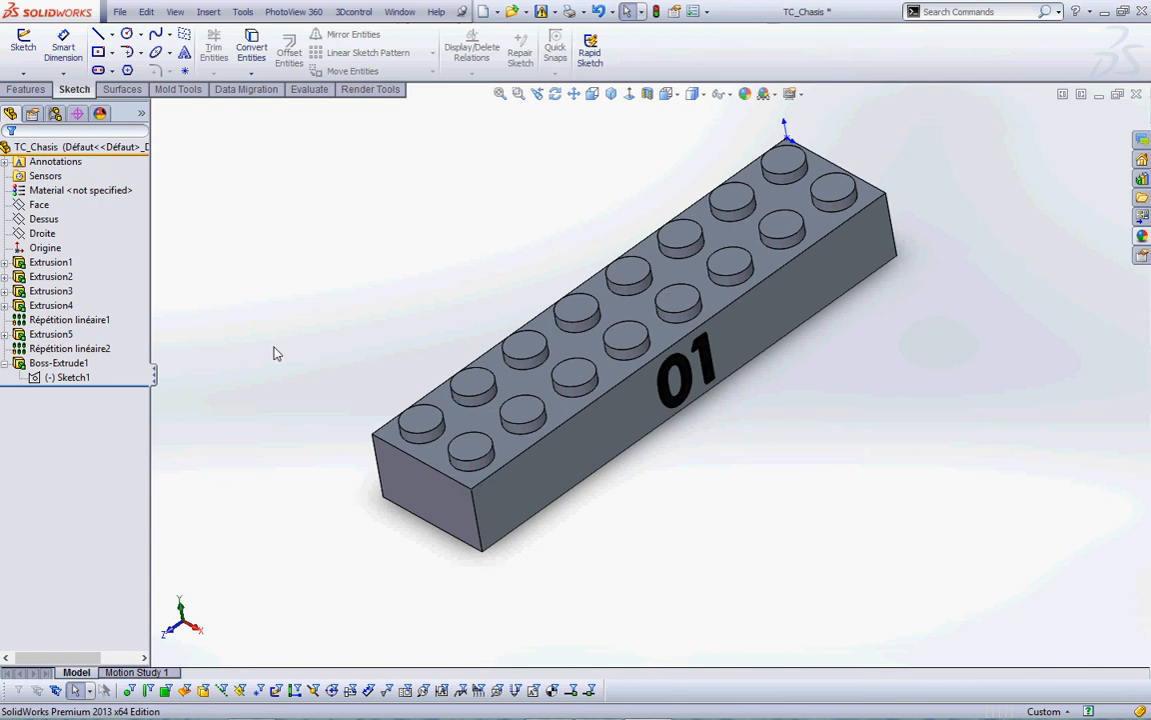
- Apply the red medium gloss plastic appearance to the whole chassis part
left_click(1141, 236)
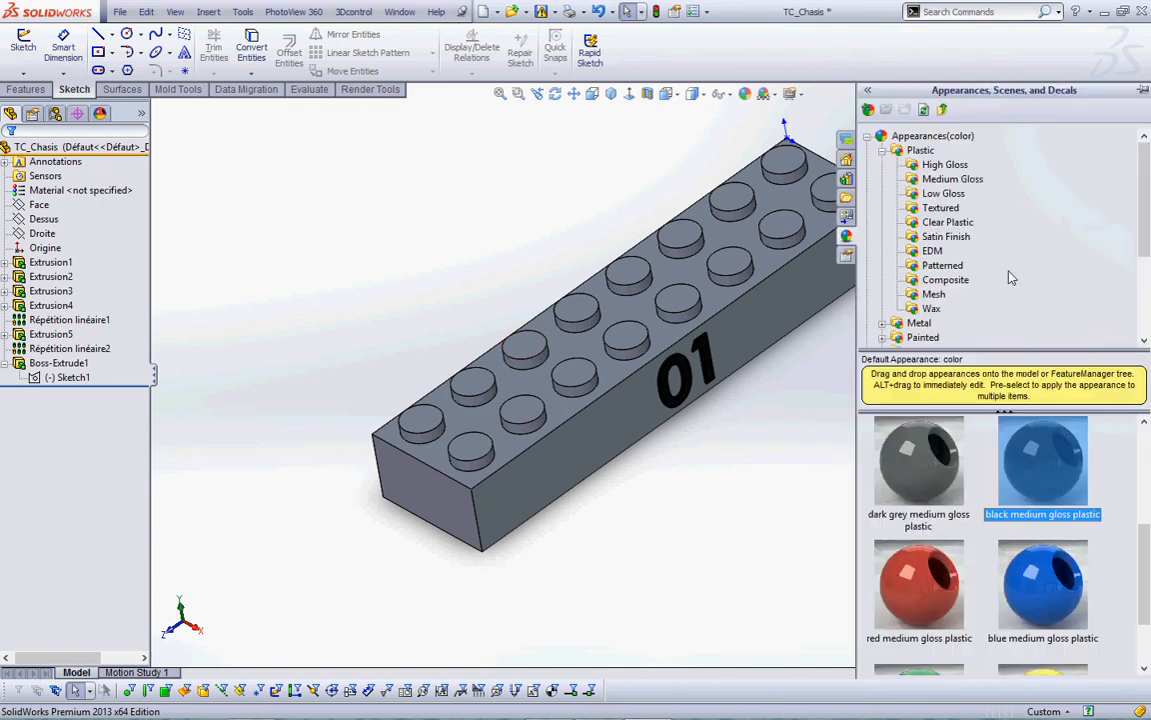
mouse_move(905, 577)
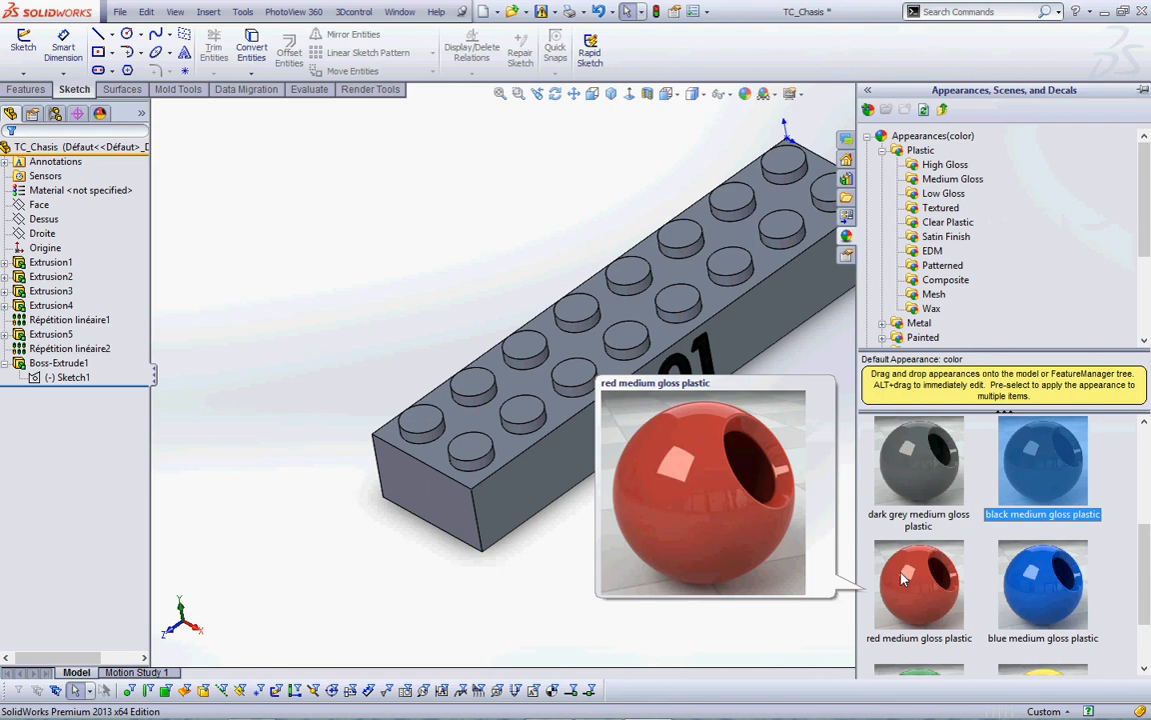
double_click(904, 577)
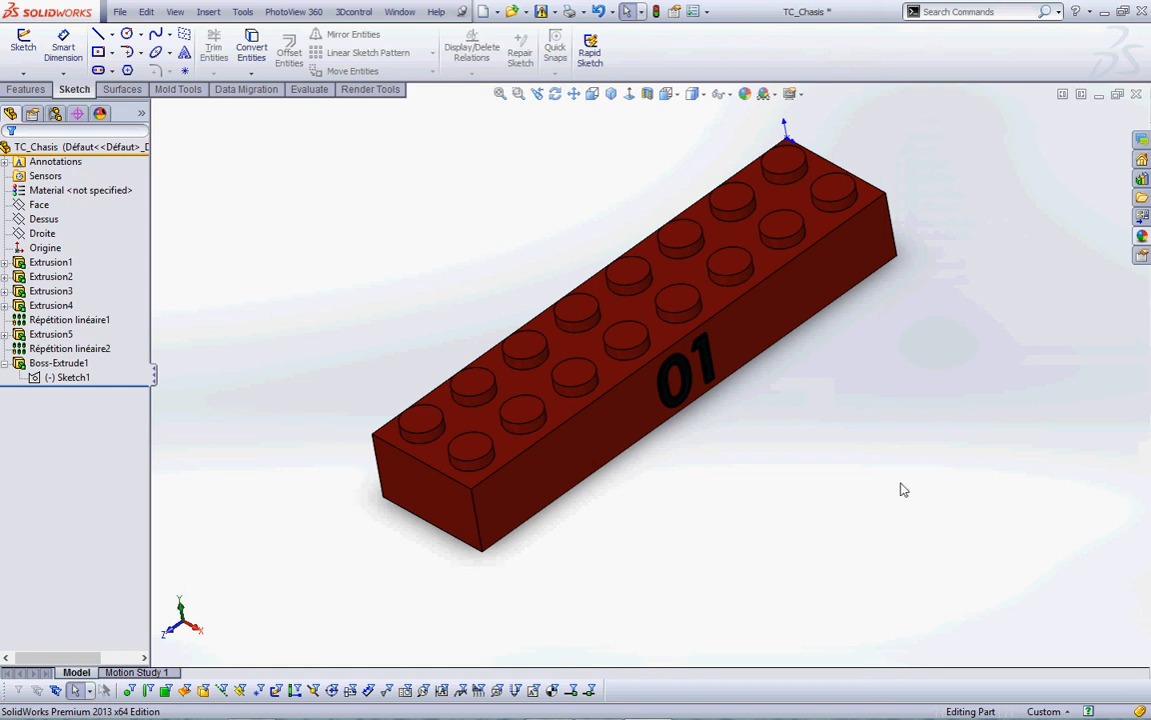
- Show the display pane and check which appearances are assigned to the TC_Chasis part and the Boss-Extrude1 feature
left_click(141, 116)
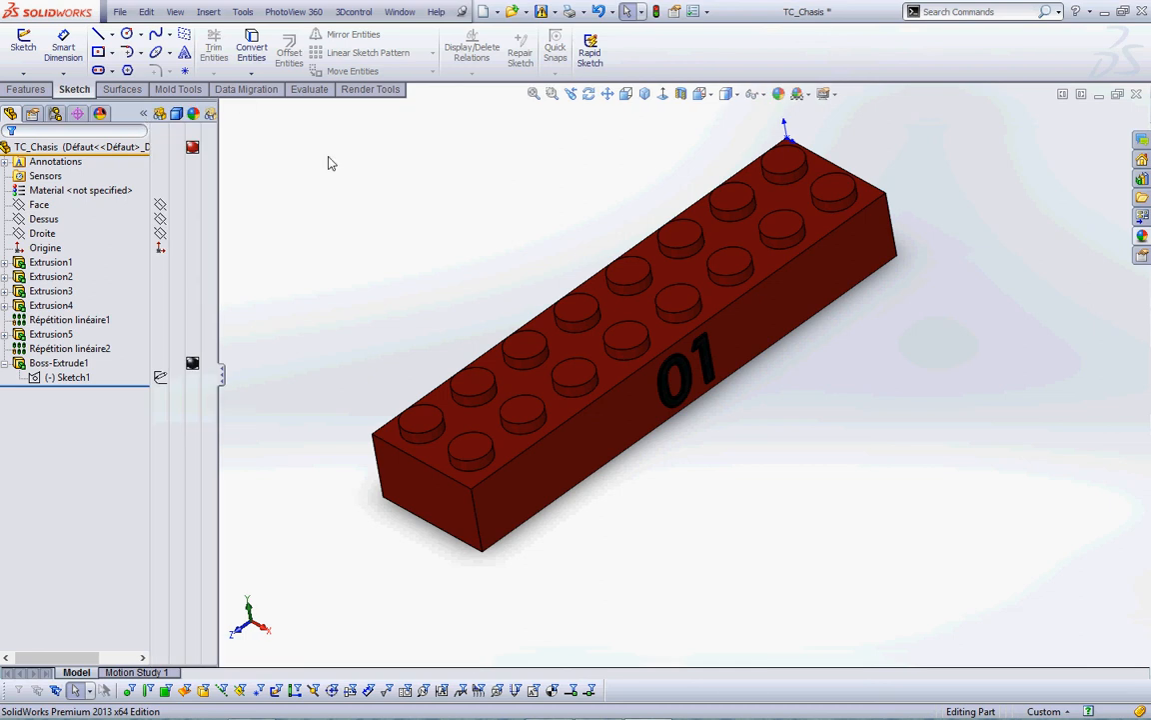
mouse_move(118, 110)
left_mouse_down()
mouse_move(220, 106)
mouse_move(131, 120)
left_mouse_up()
mouse_move(201, 135)
left_mouse_down()
mouse_move(172, 158)
mouse_move(207, 133)
left_mouse_up()
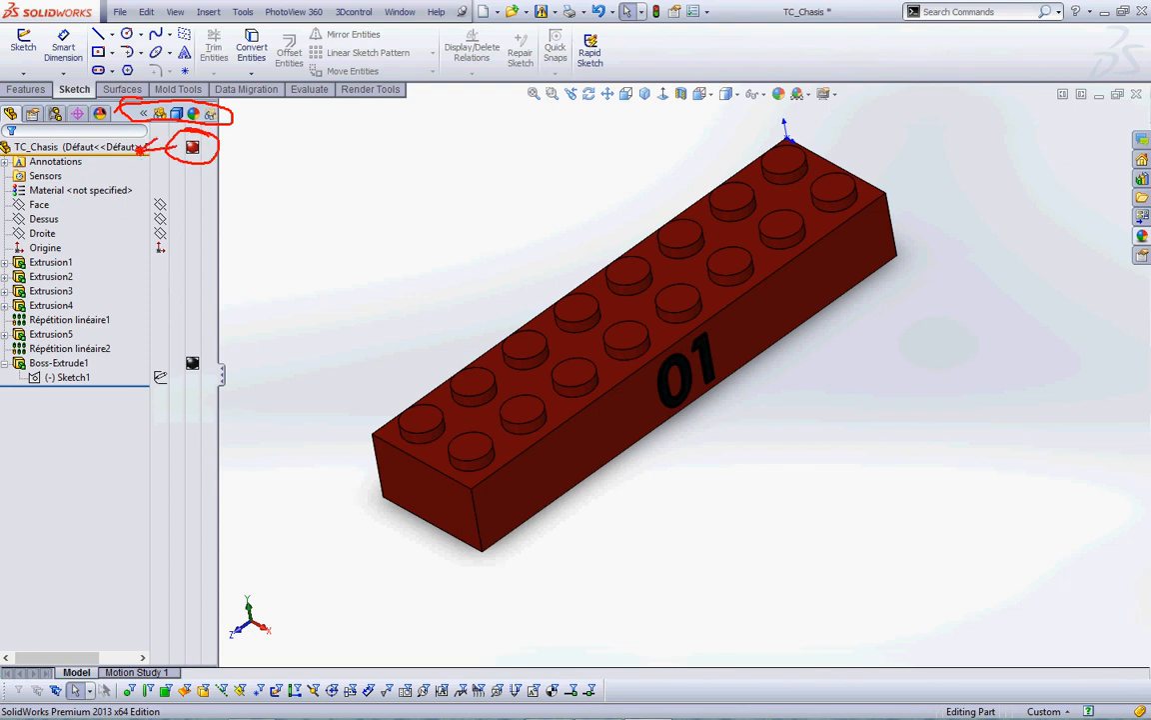
mouse_move(200, 340)
left_mouse_down()
mouse_move(197, 322)
mouse_move(101, 357)
left_mouse_up()
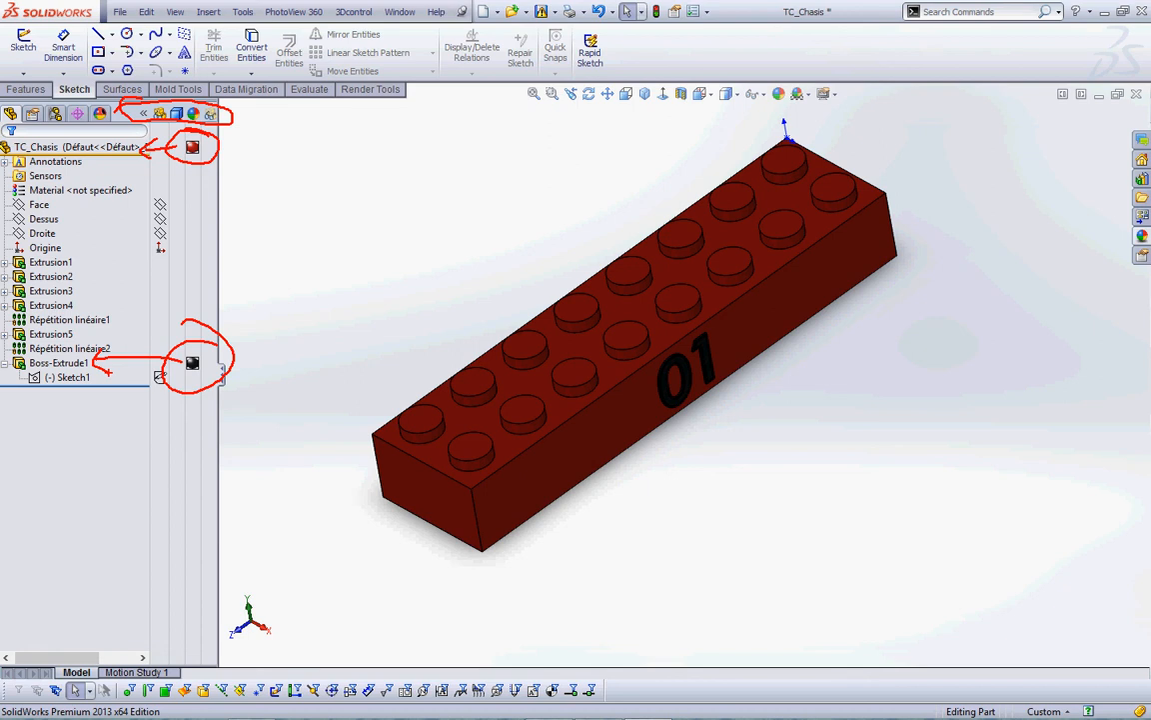
key("Escape")
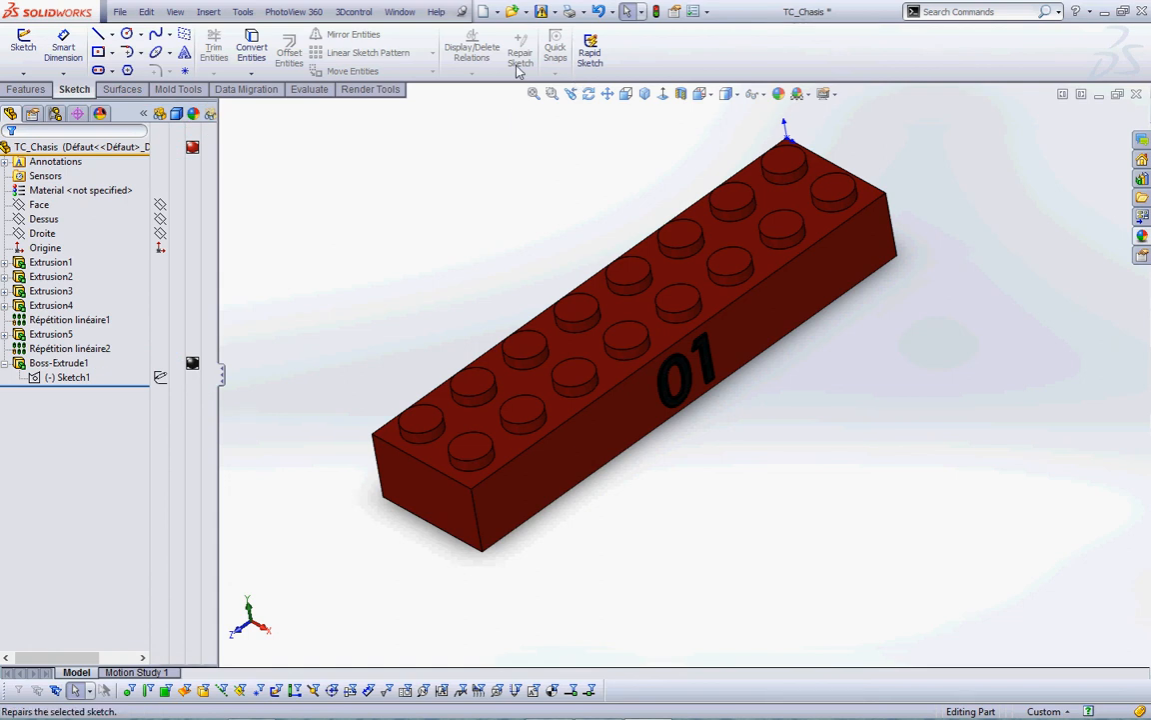
- Examine the 01 lettering up close where its edges and side faces meet the side of the chassis
scroll(730, 401, "down", 3)
scroll(729, 401, "down", 3)
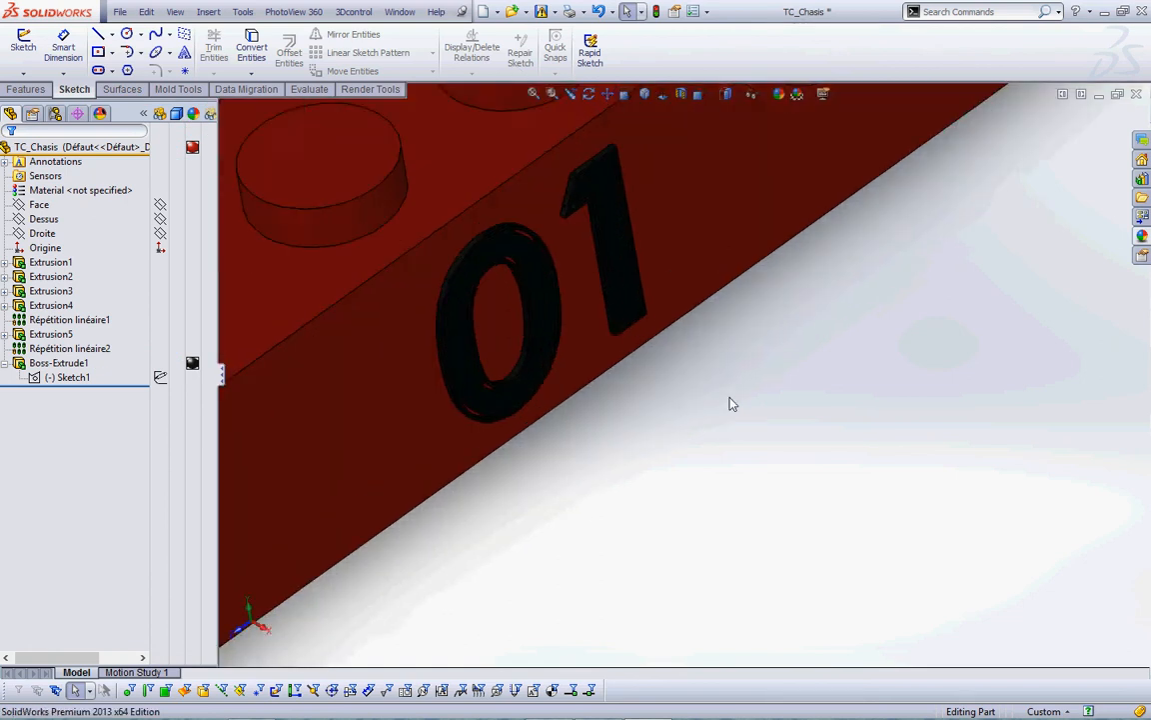
scroll(730, 403, "down", 2)
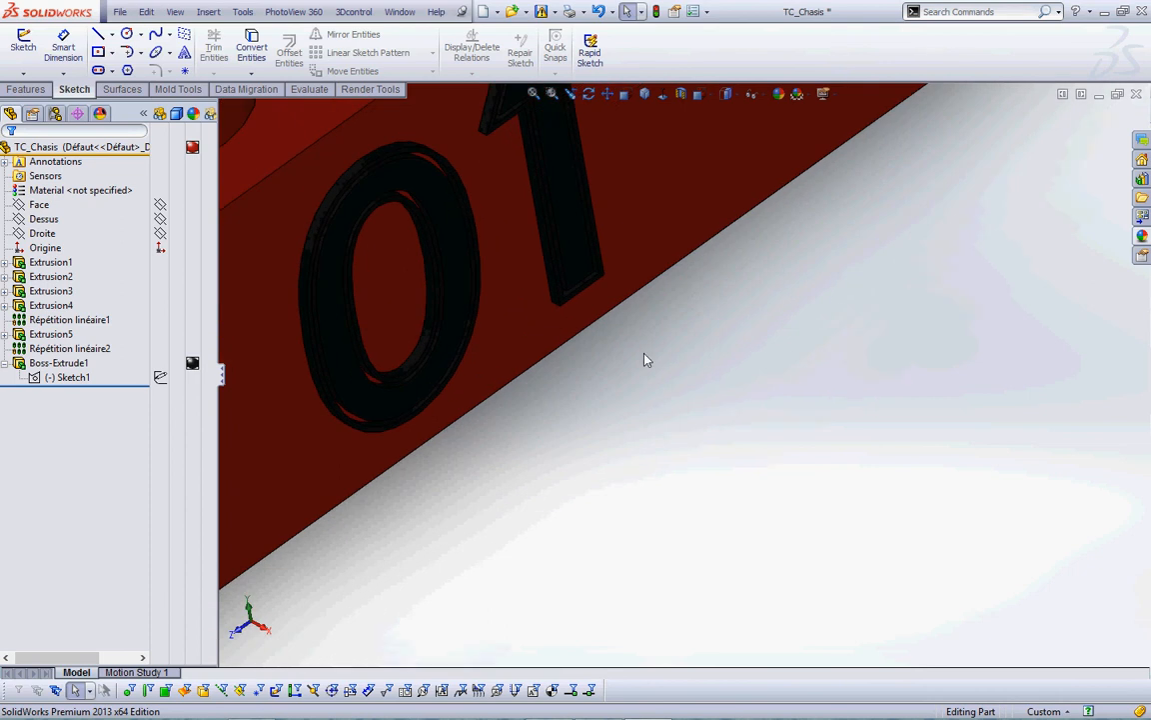
scroll(447, 283, "down", 2)
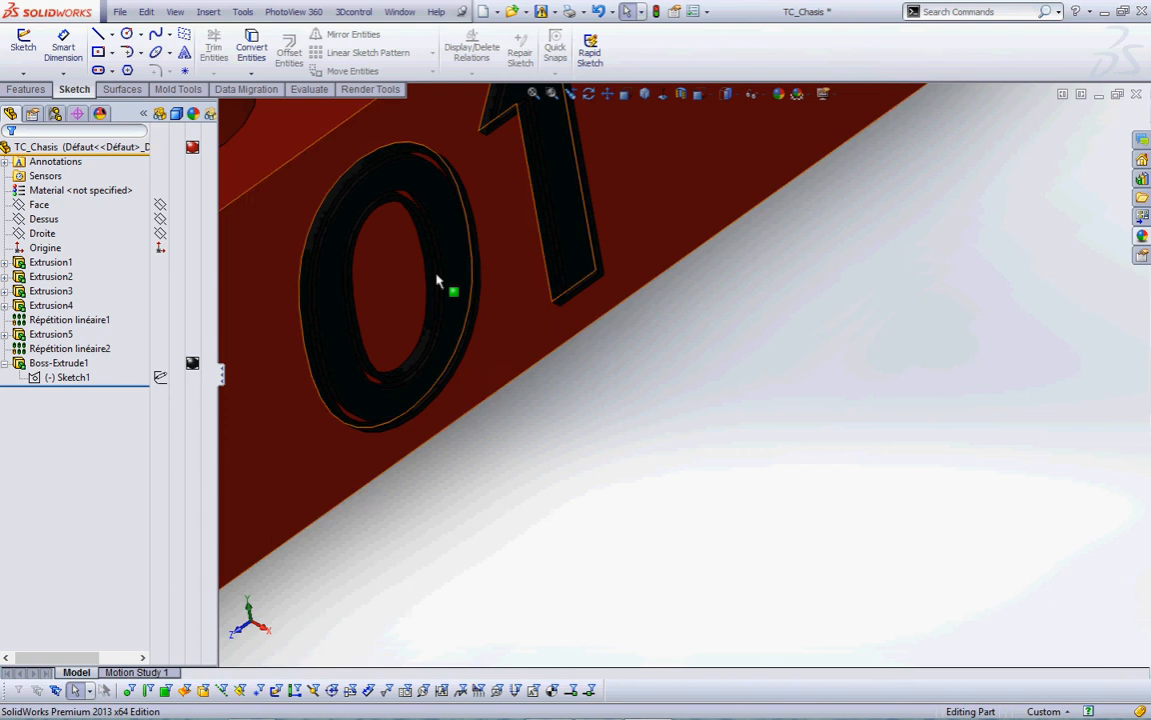
scroll(456, 190, "down", 2)
scroll(454, 188, "down", 1)
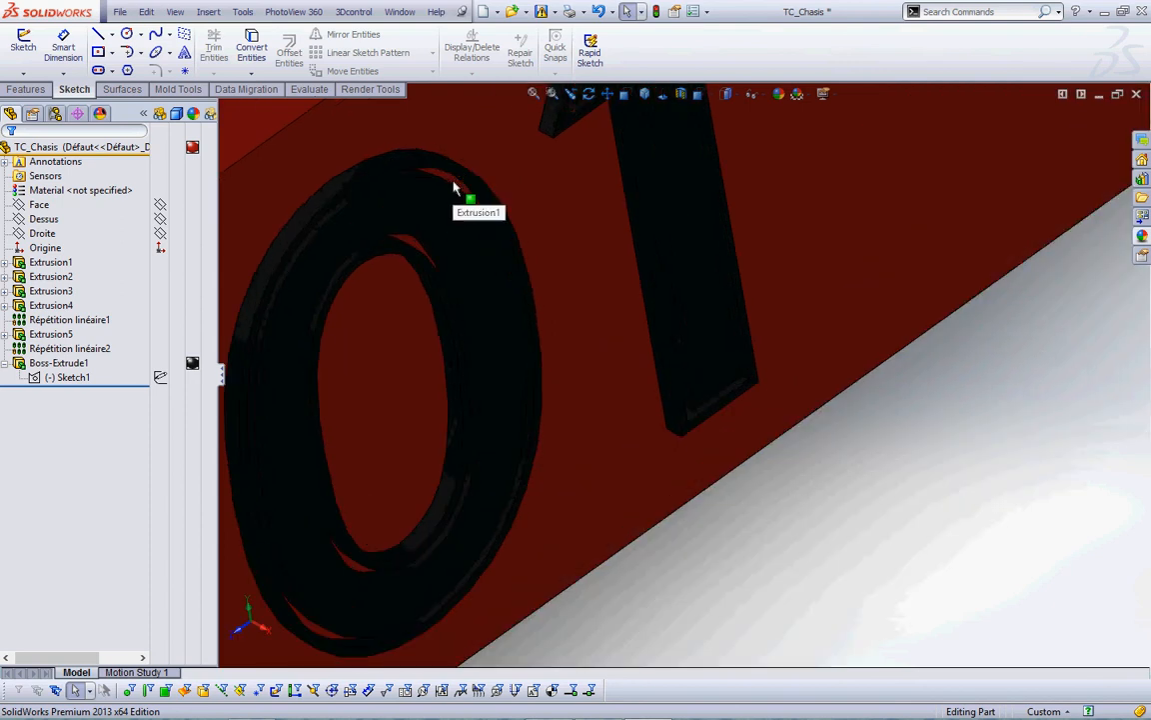
scroll(547, 329, "down", 1)
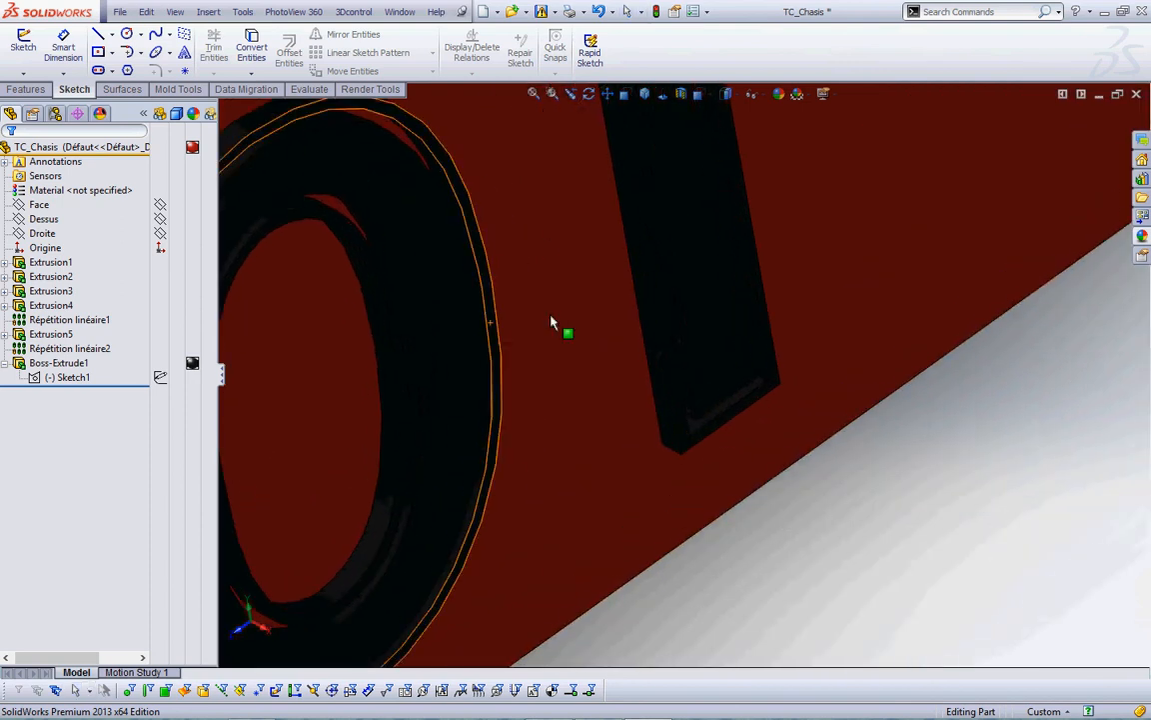
scroll(505, 470, "up", 2)
scroll(602, 583, "down", 1)
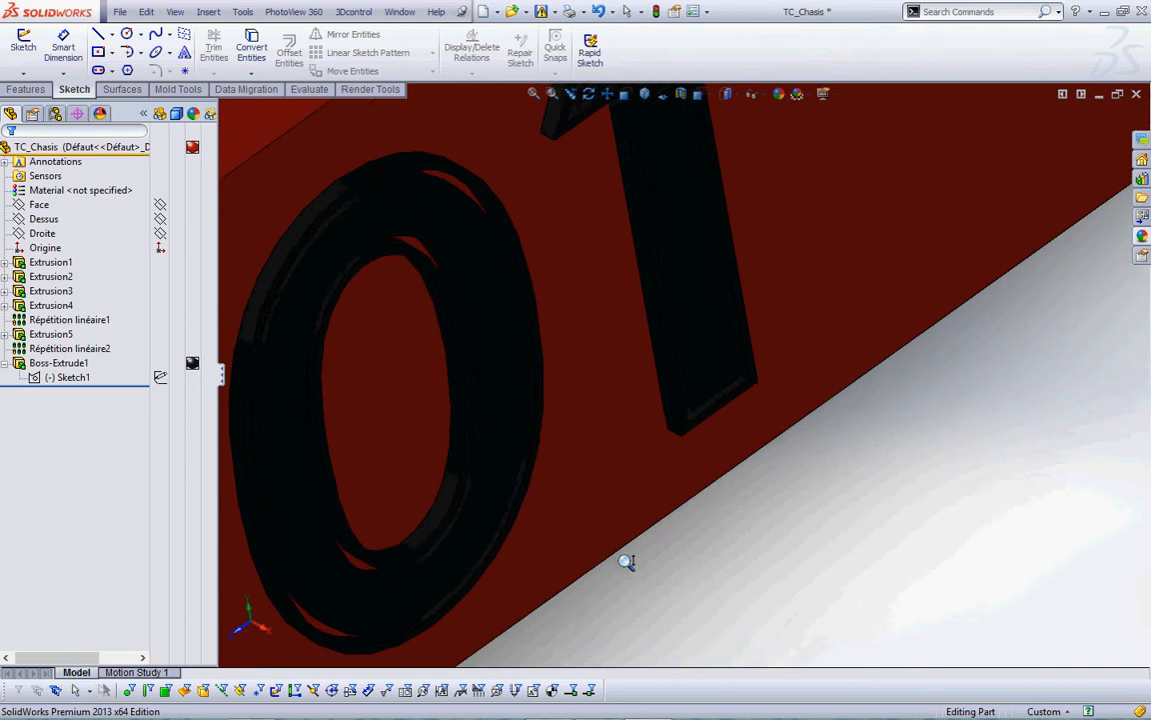
middle_click_drag(597, 588, 625, 542)
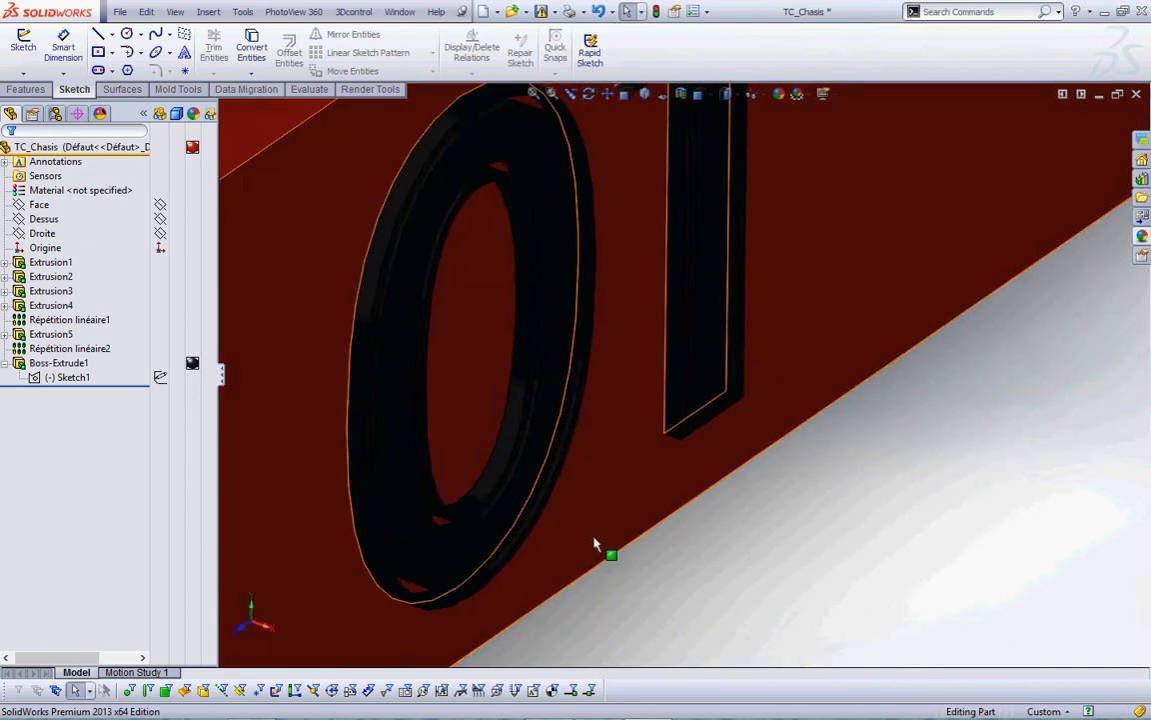
scroll(566, 540, "down", 2)
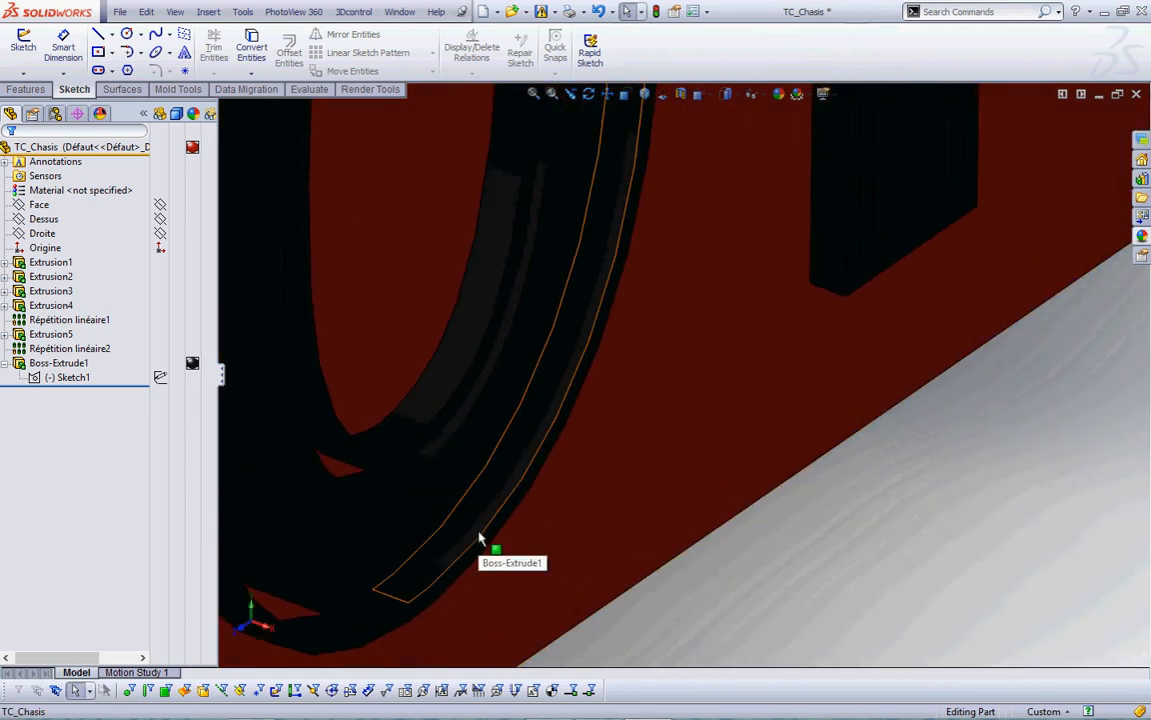
left_click(627, 628)
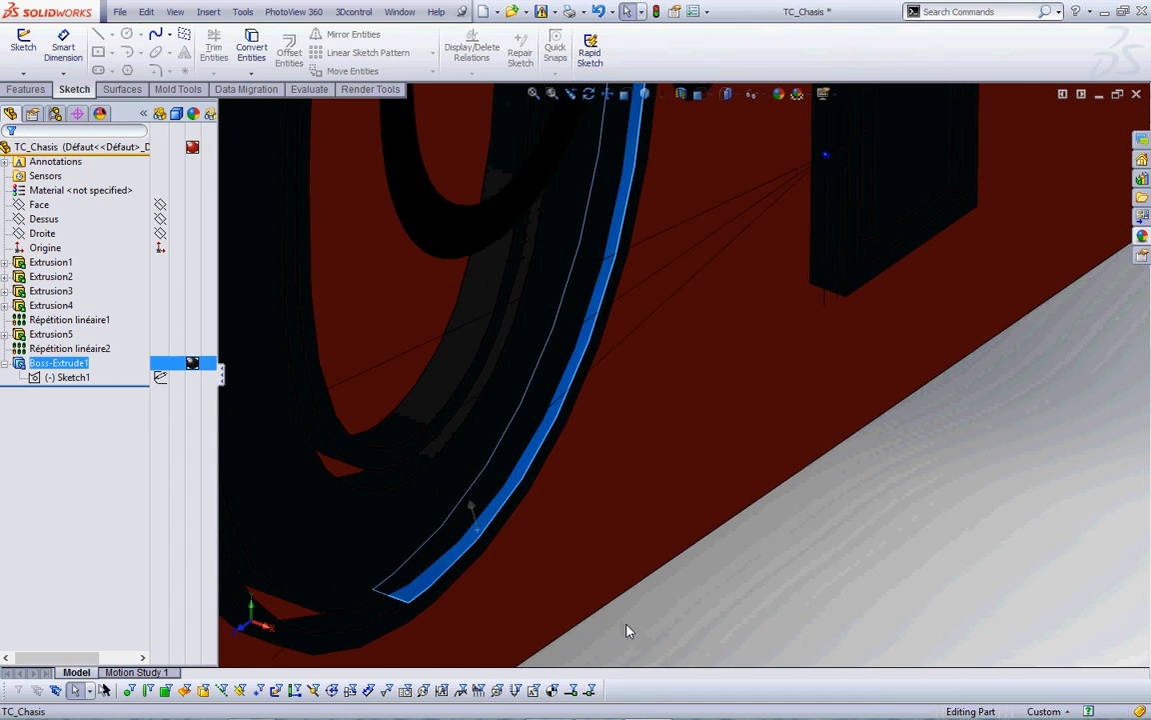
left_click(314, 625, "ctrl")
left_click(426, 468, "ctrl")
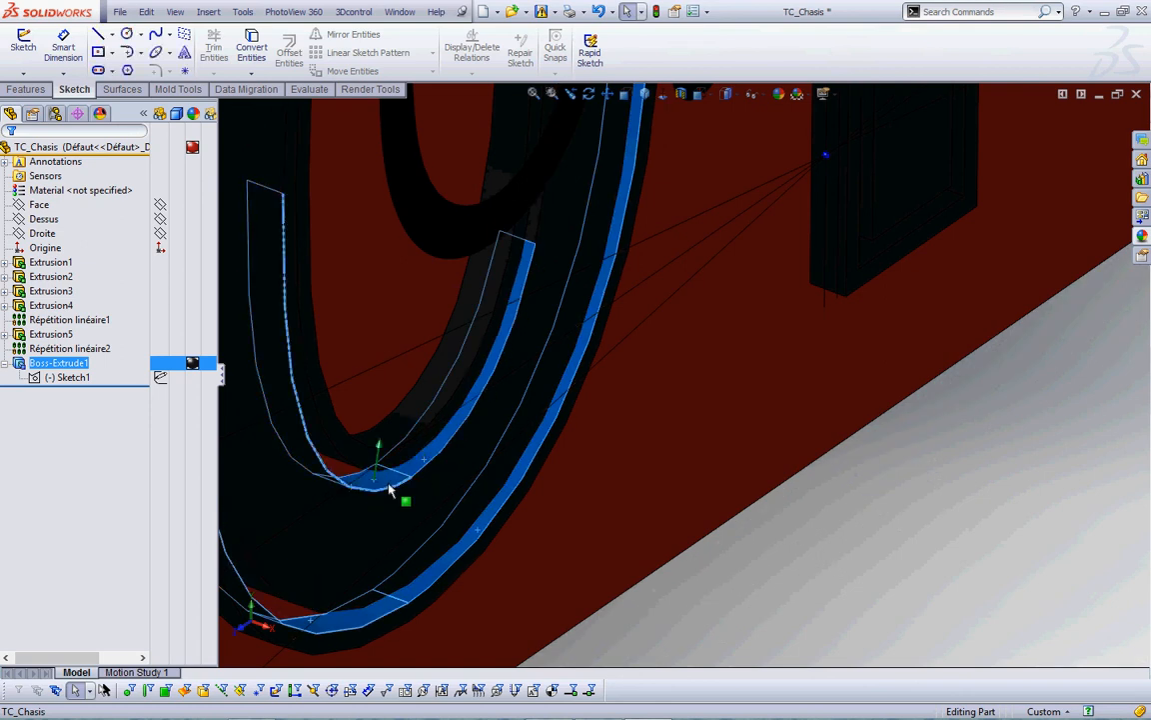
scroll(462, 495, "down", 5)
scroll(464, 496, "up", 10)
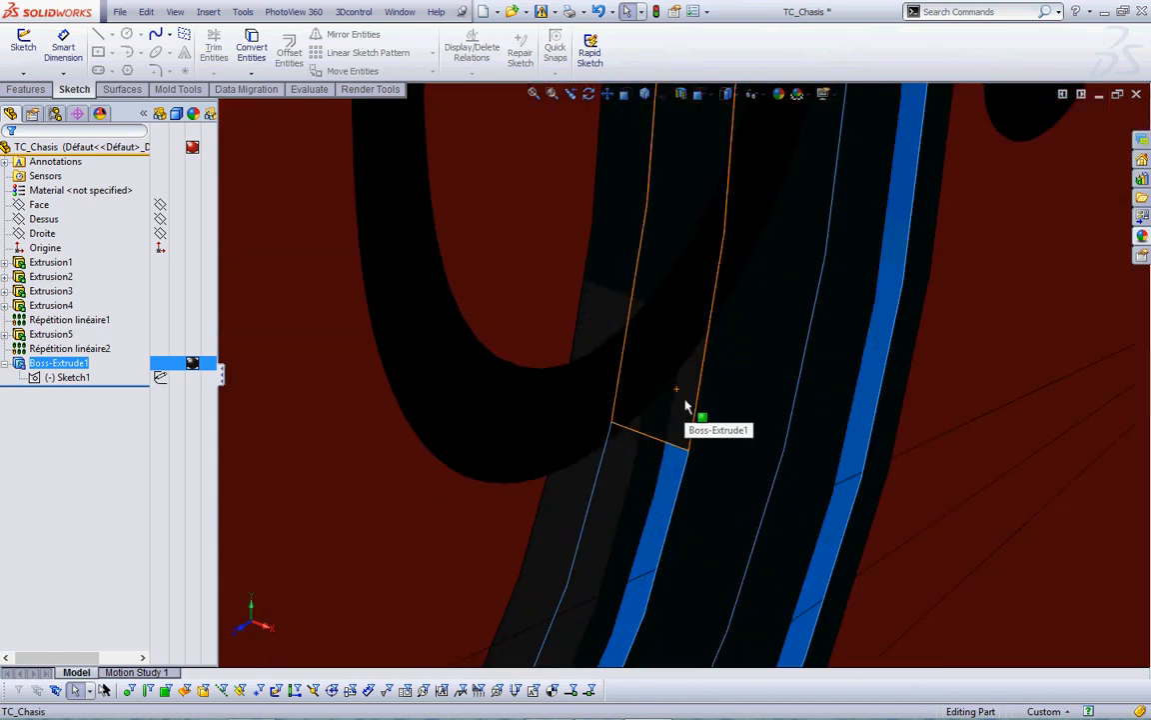
scroll(700, 400, "down", 6)
scroll(700, 252, "up", 8)
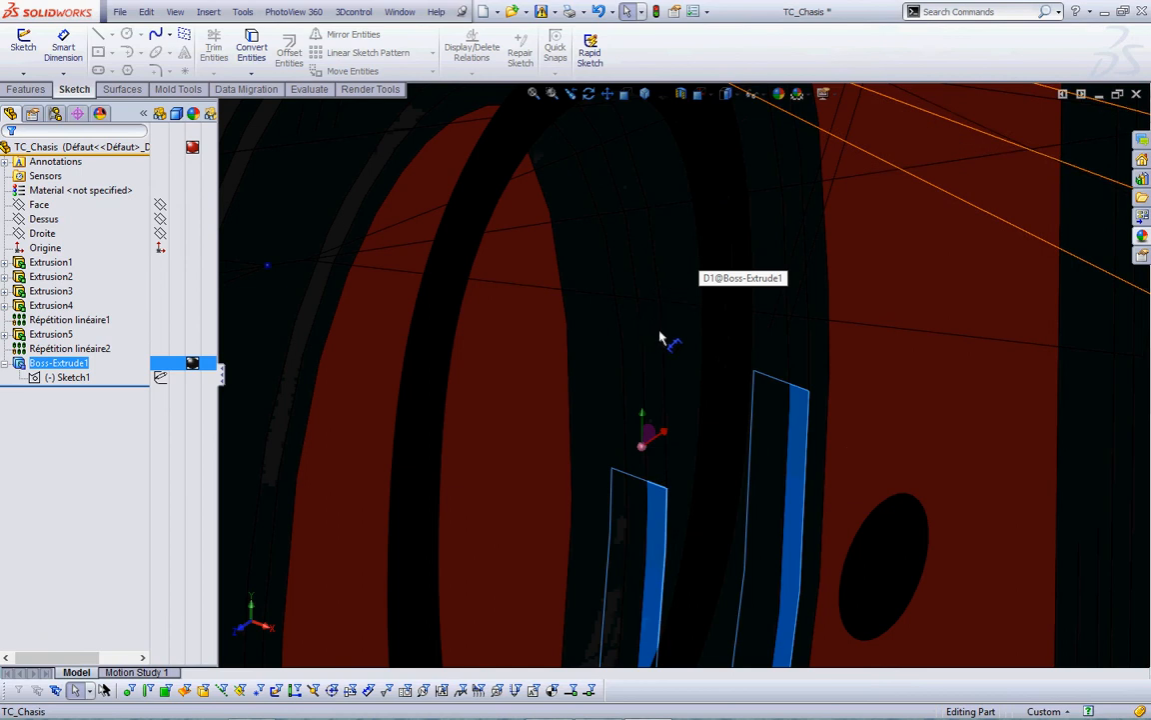
left_click(660, 330)
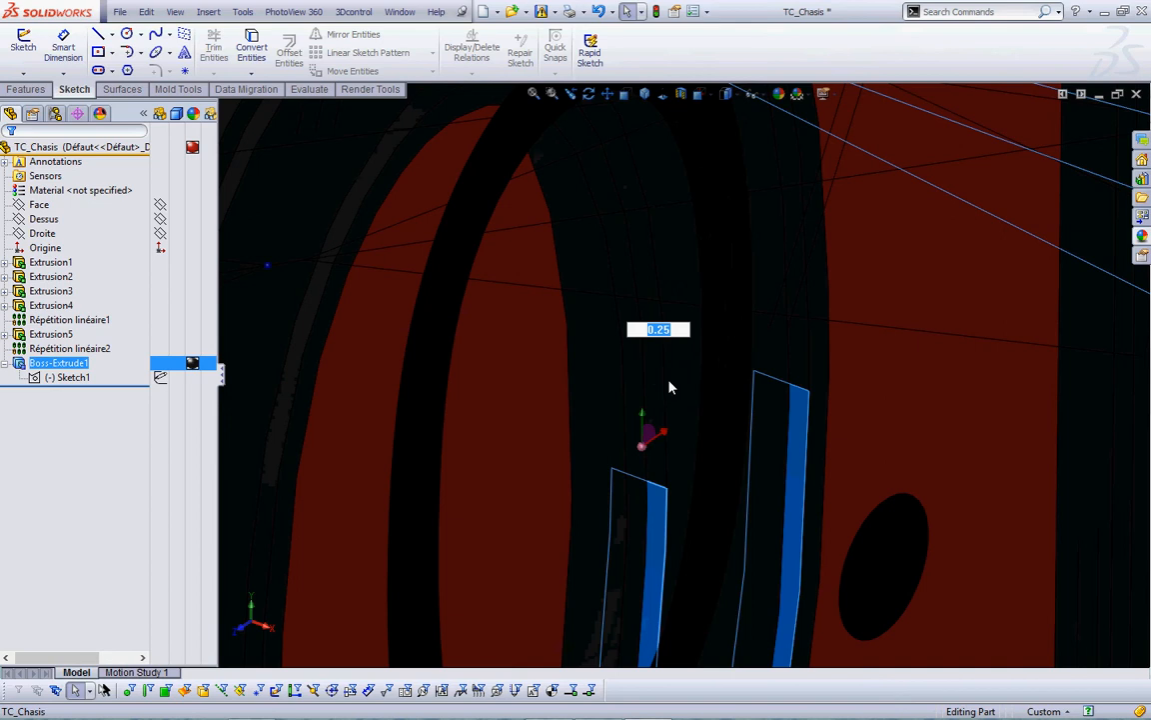
scroll(703, 390, "down", 7)
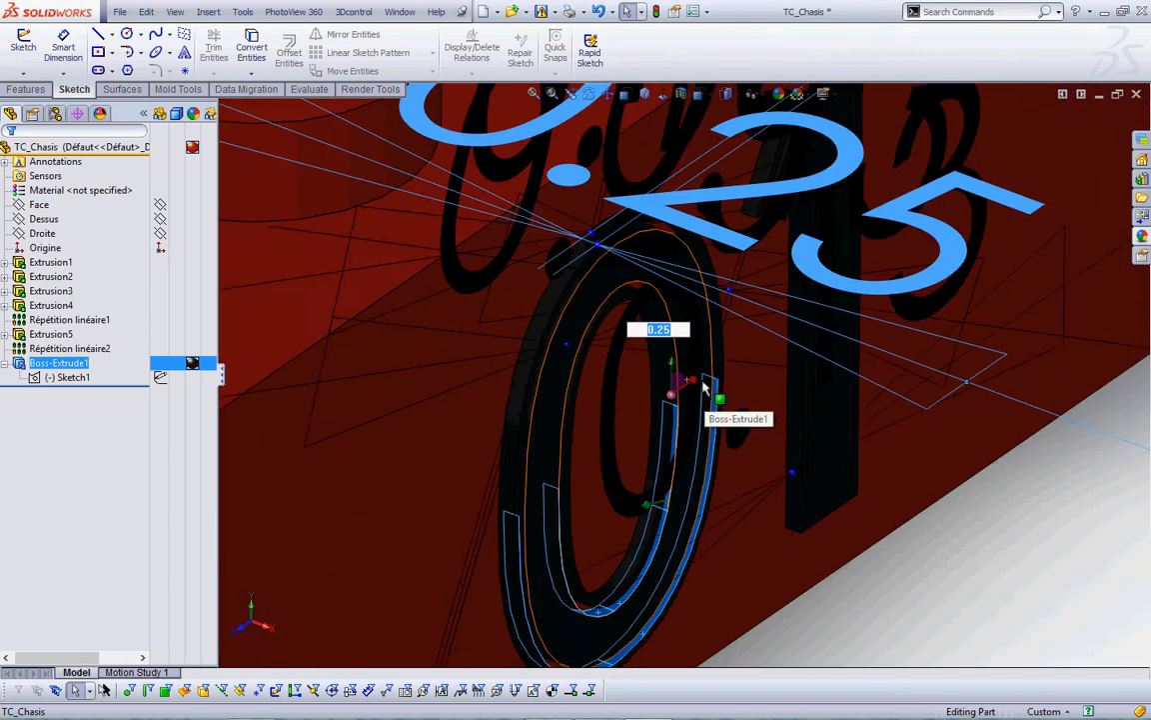
left_click(941, 581)
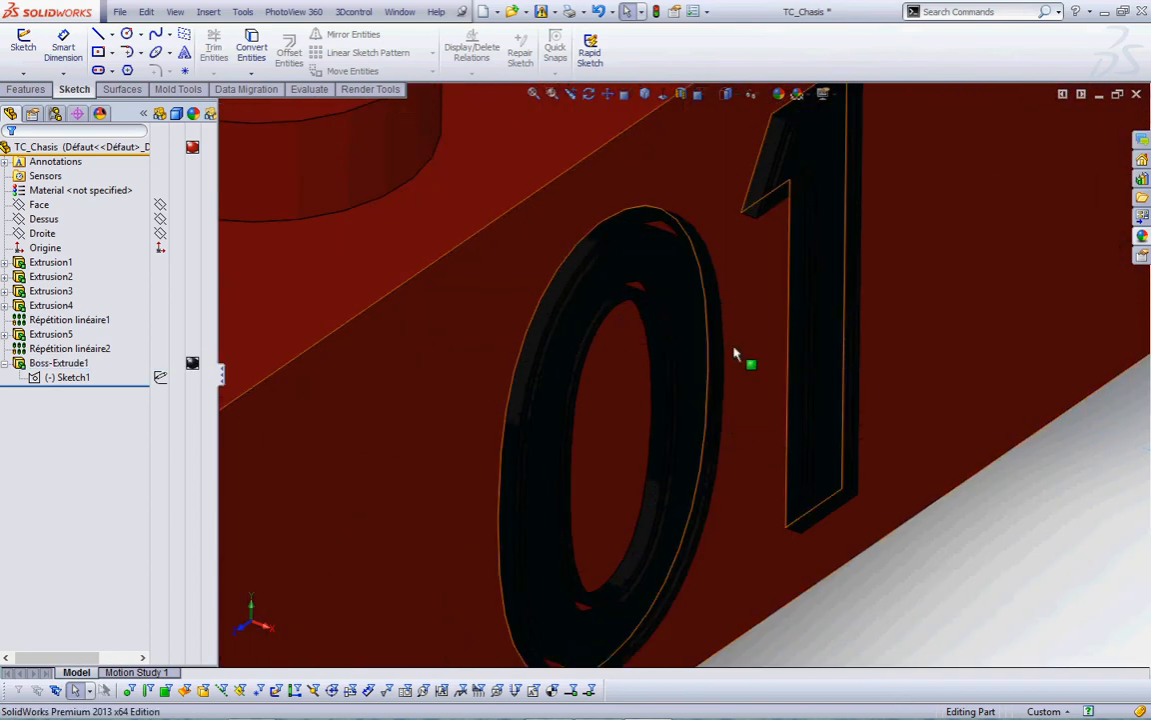
left_click(683, 240)
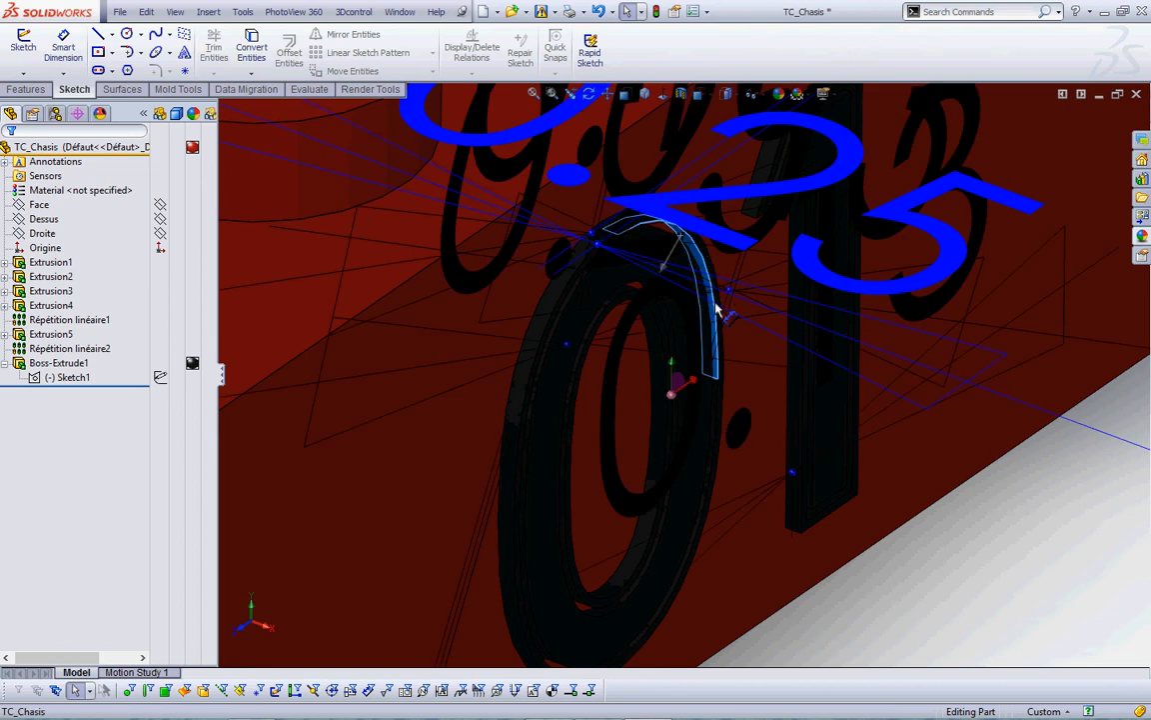
left_click(850, 612)
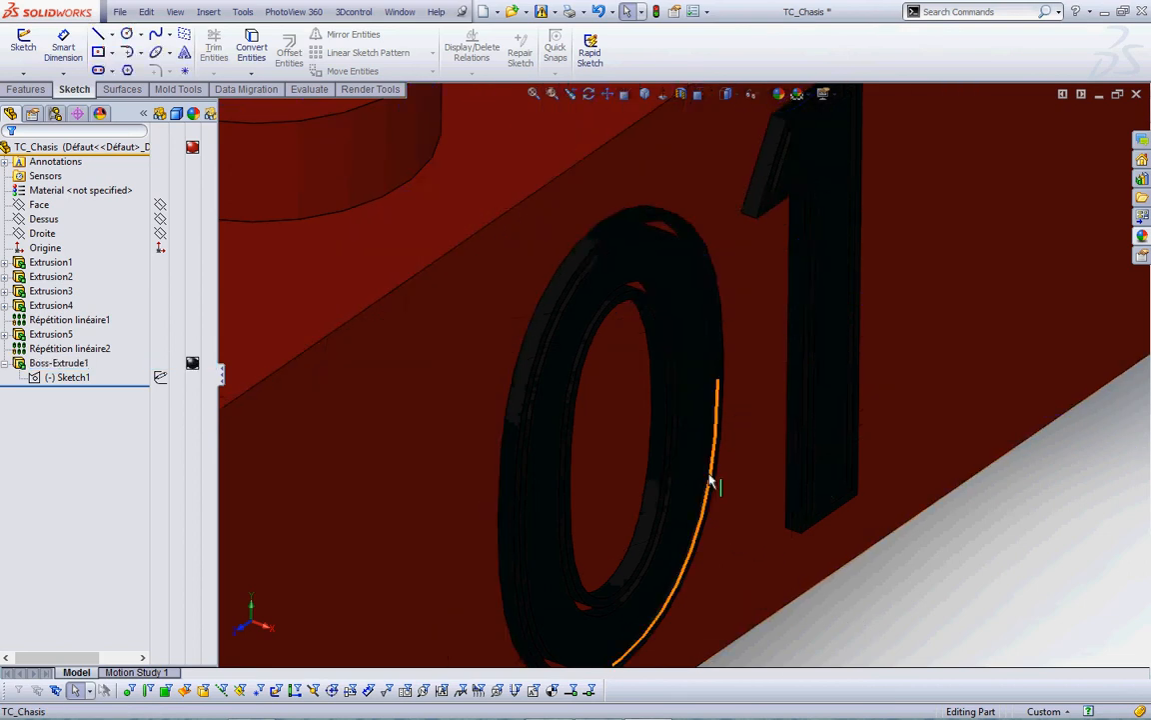
- Try to select the side faces of both the 0 and the 1 of the extruded lettering together
scroll(708, 470, "down", 5)
left_click(762, 281)
scroll(761, 255, "up", 5)
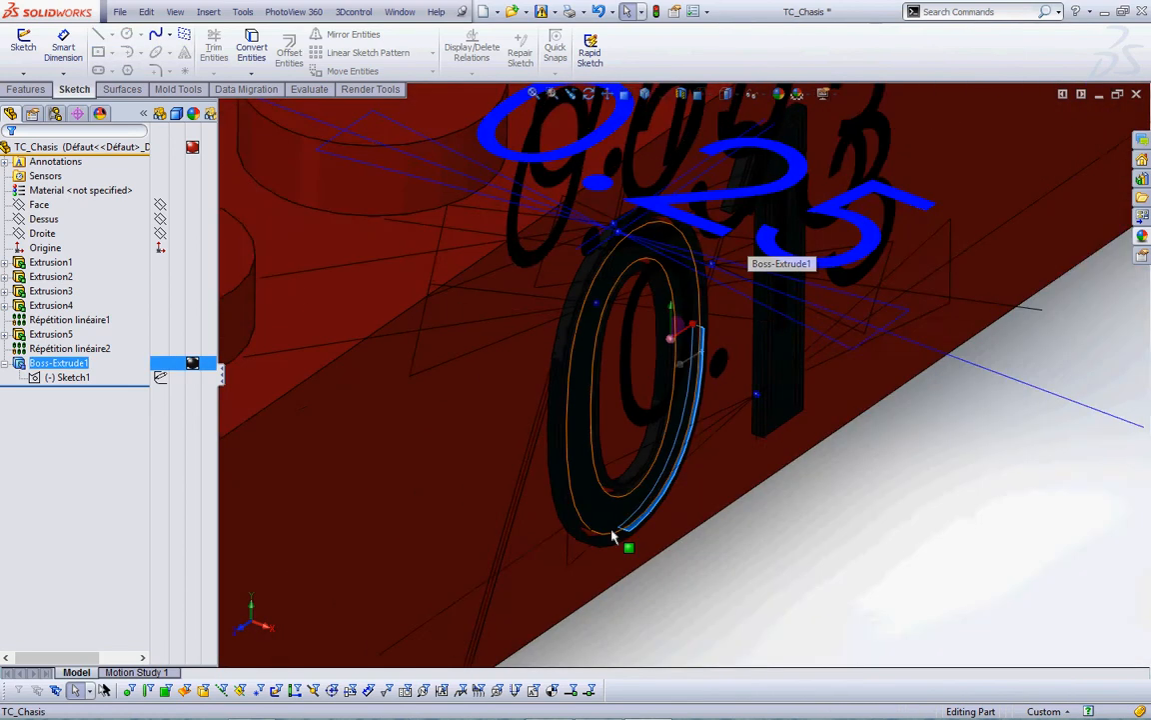
scroll(617, 544, "down", 5)
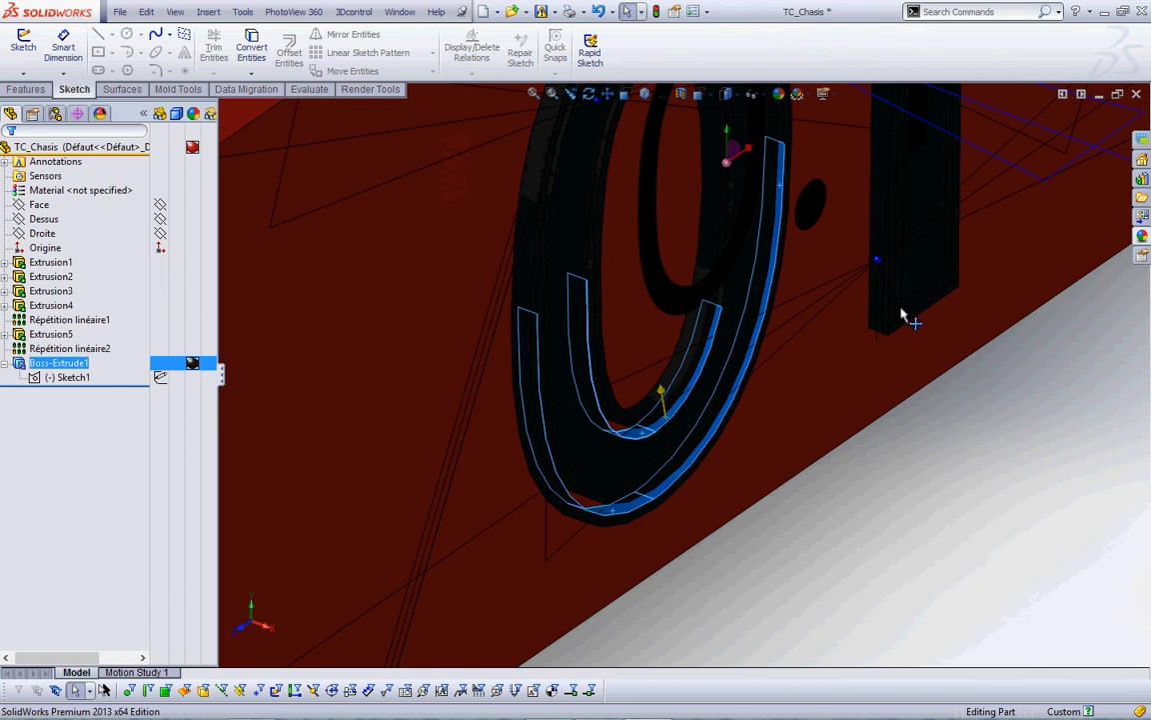
left_click_drag(902, 307, 944, 436)
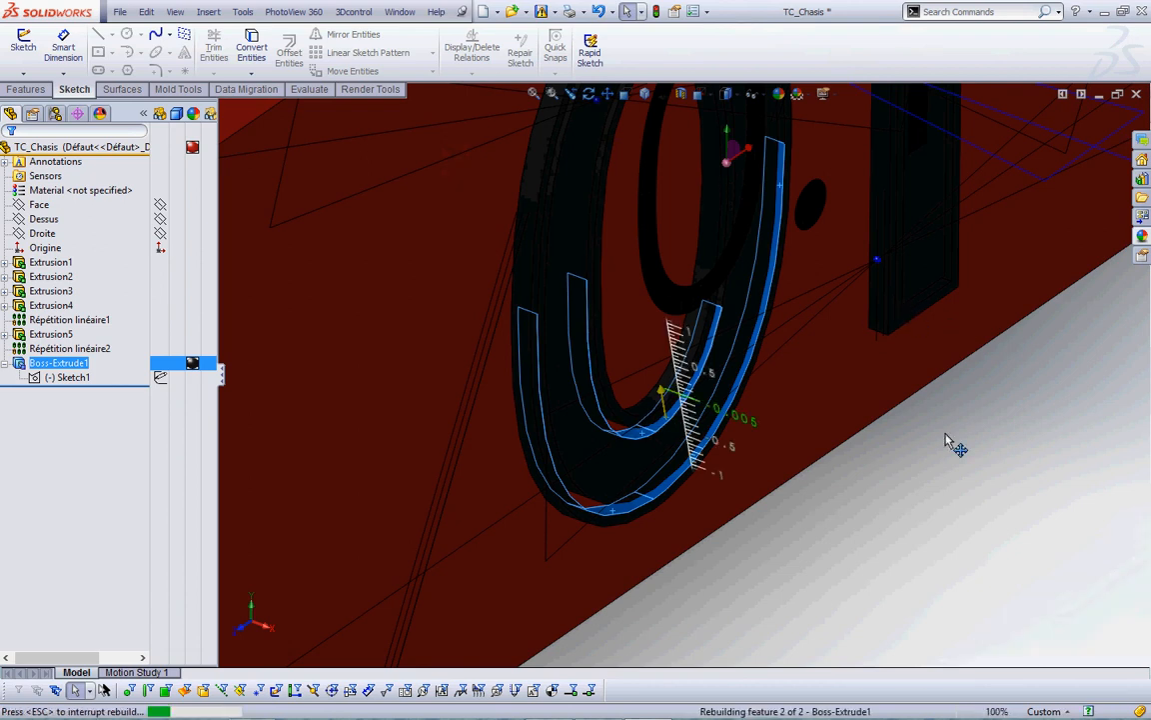
scroll(939, 445, "up", 2)
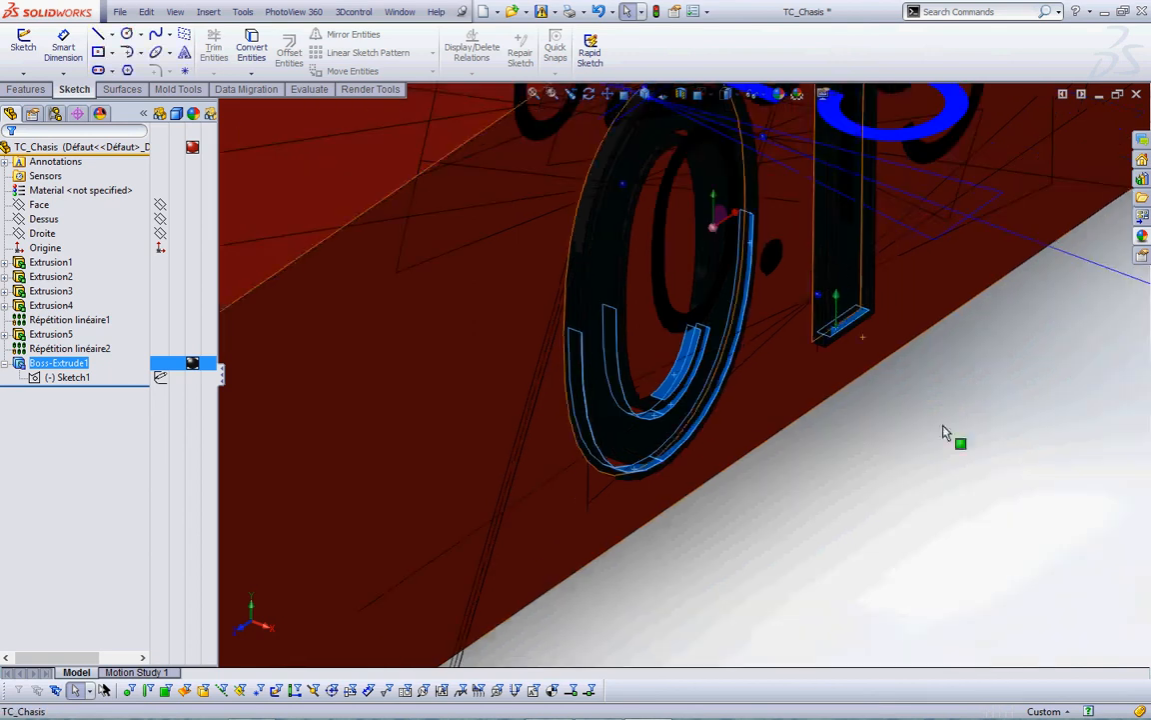
scroll(886, 275, "down", 5)
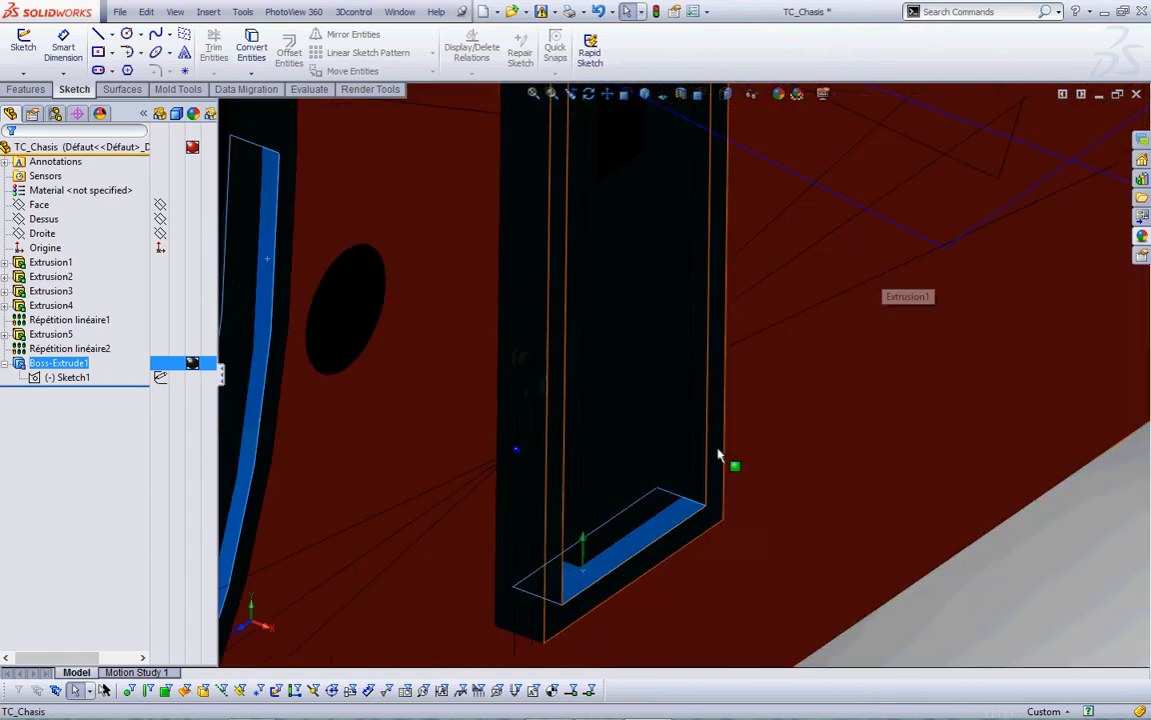
scroll(705, 462, "up", 5)
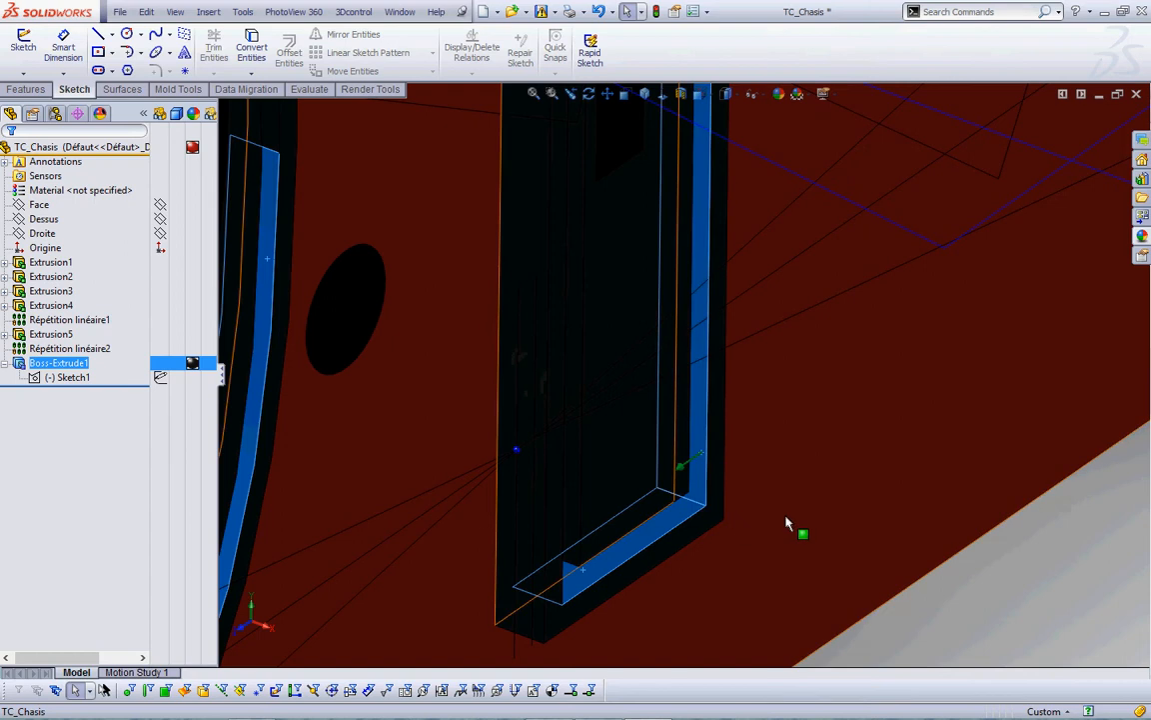
scroll(787, 516, "up", 4)
scroll(698, 195, "down", 7)
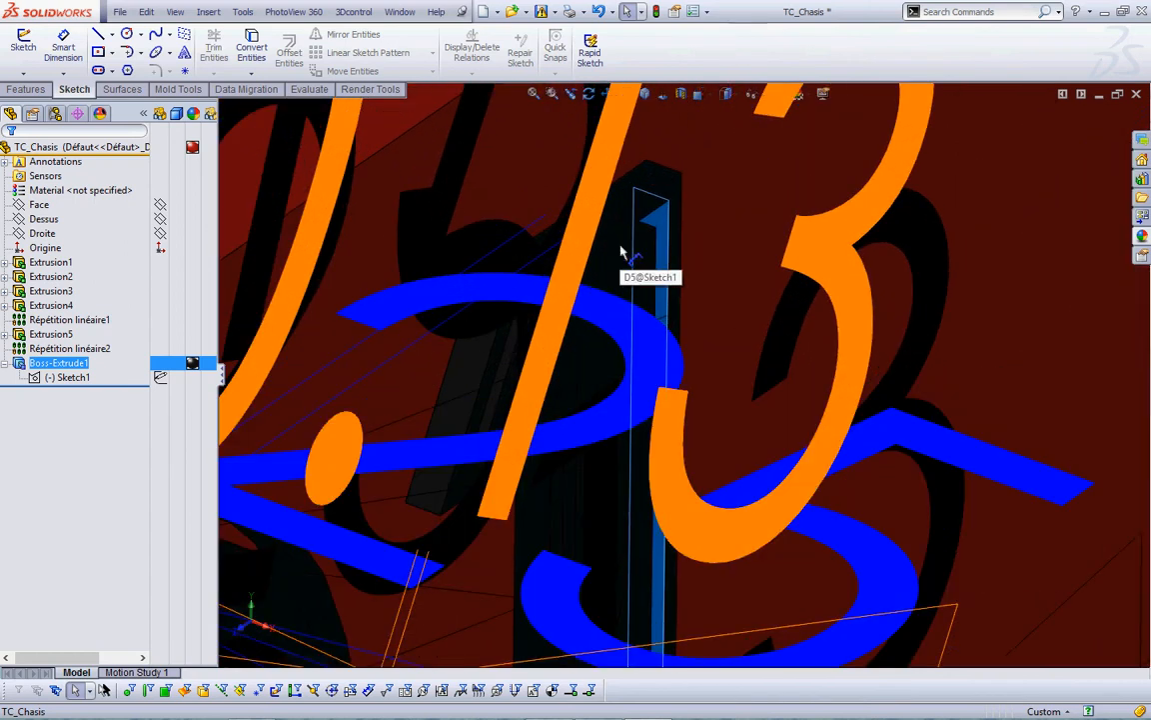
double_click(617, 248)
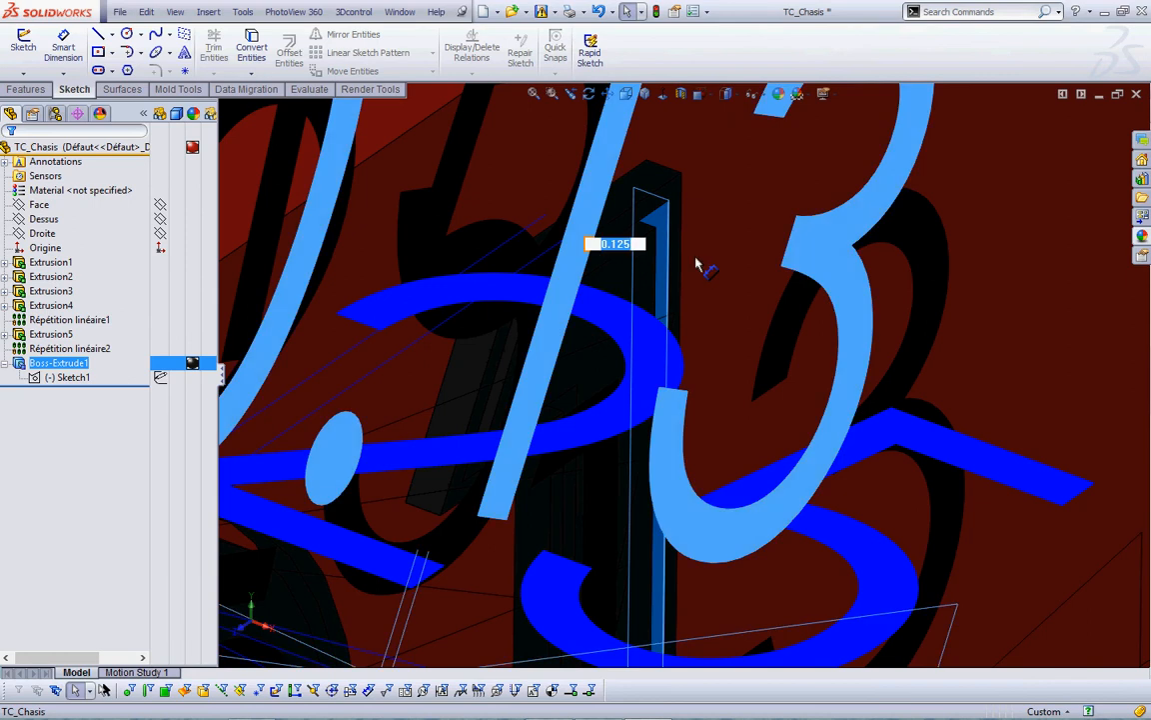
scroll(698, 262, "up", 6)
key("Return")
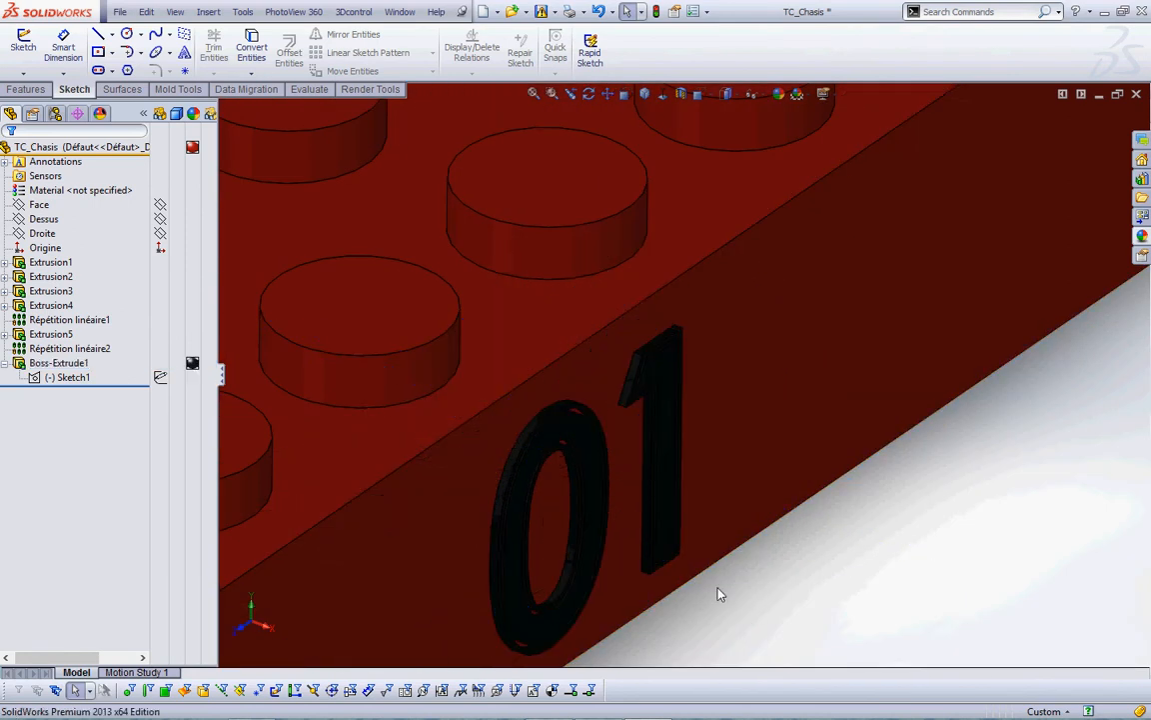
- Select the curved strip faces along the upper outer outline of the extruded 0
scroll(584, 420, "down", 5)
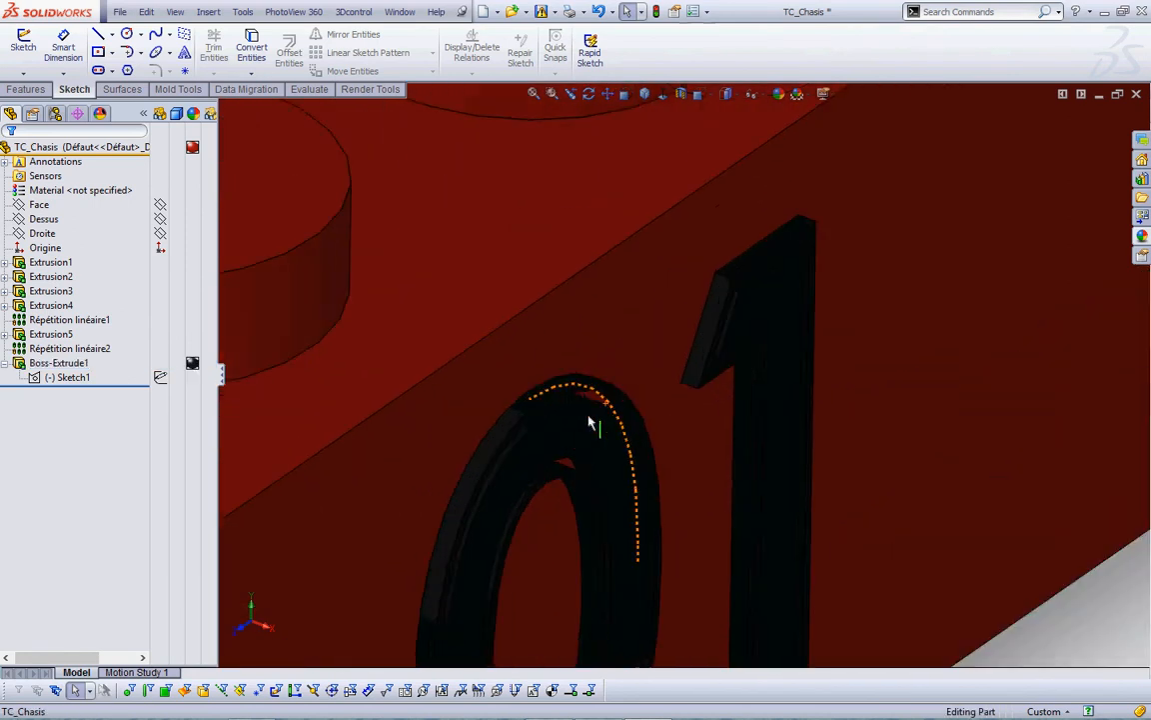
double_click(647, 418)
scroll(647, 418, "up", 6)
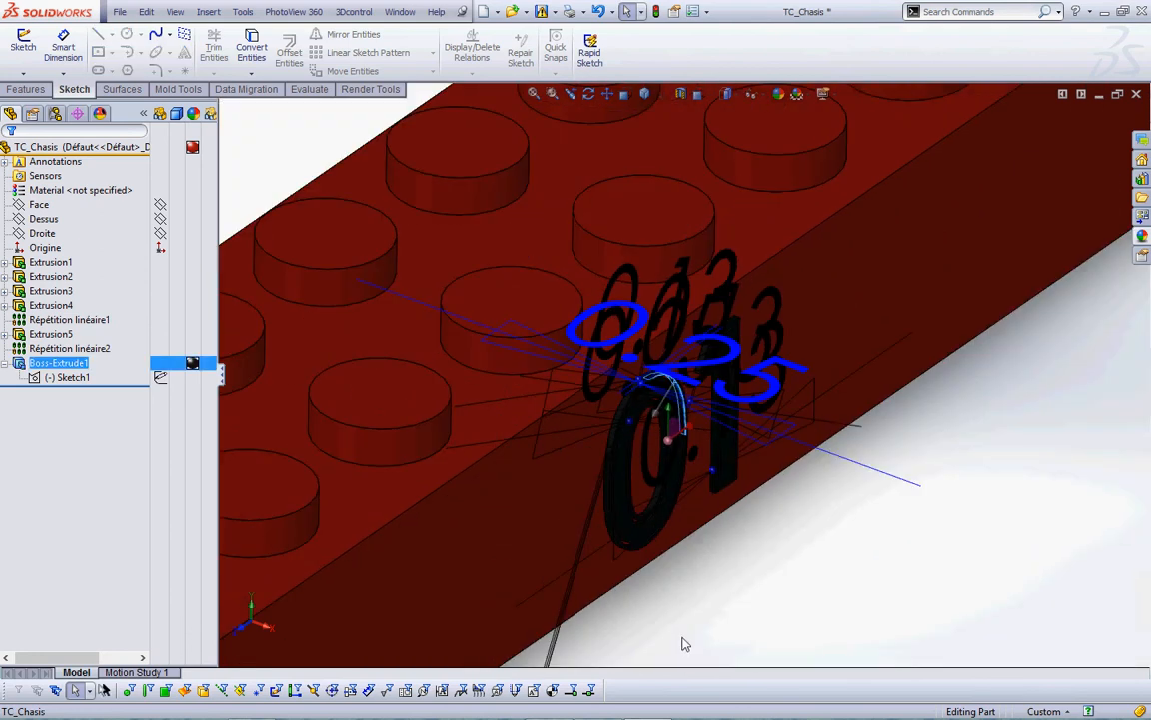
middle_click_drag(685, 643, 672, 431)
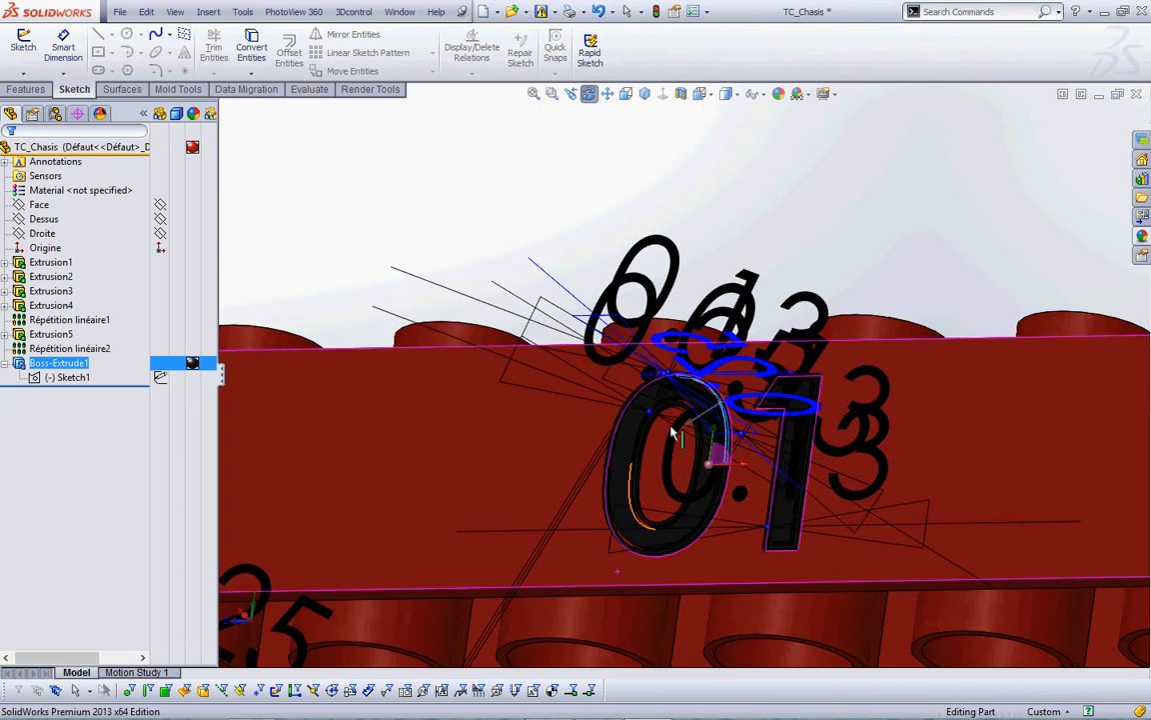
scroll(673, 432, "down", 6)
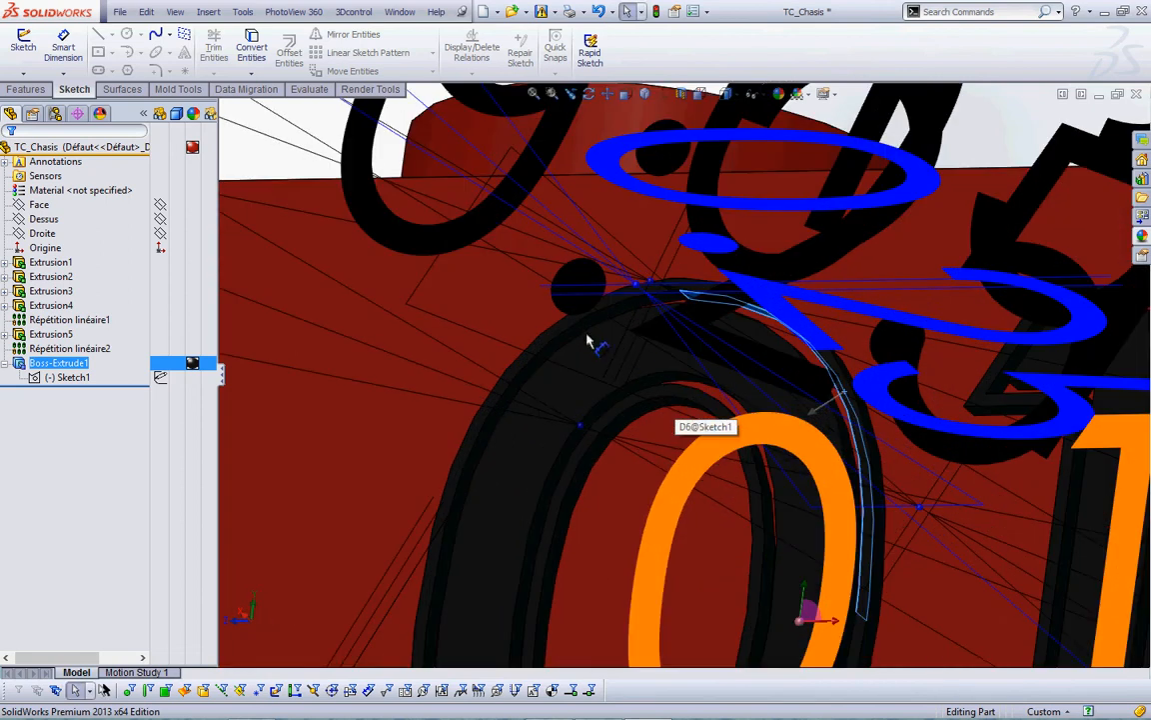
left_click(587, 328)
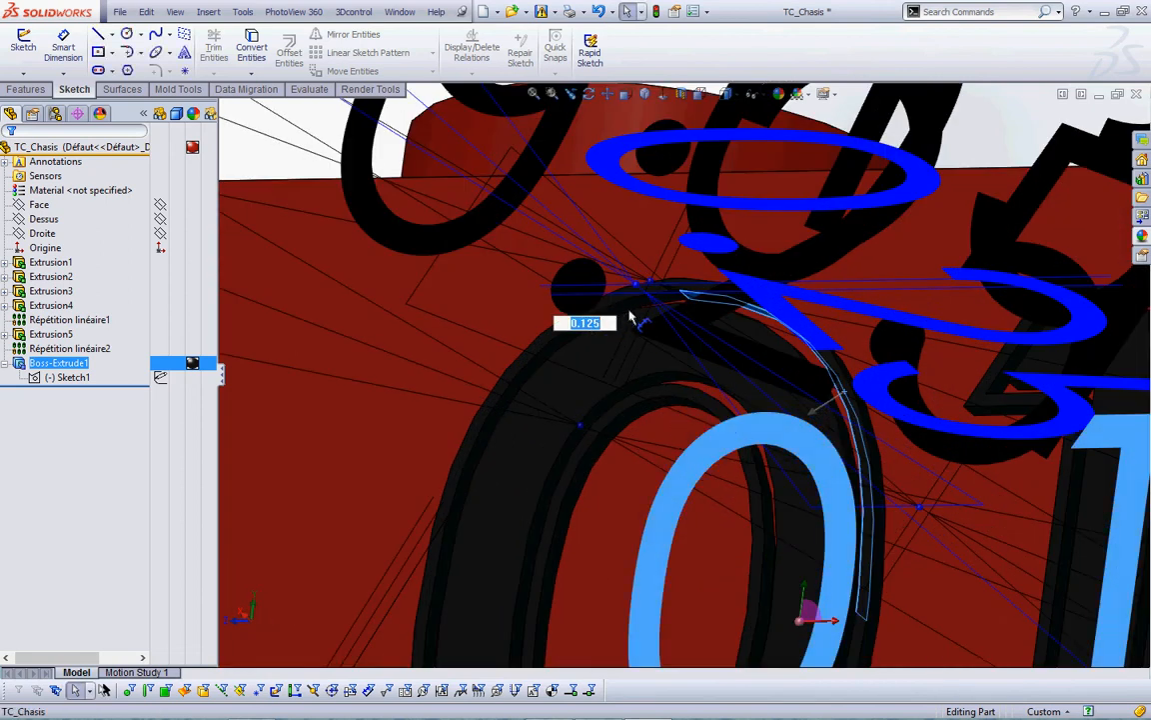
left_click(628, 311)
left_click(561, 339)
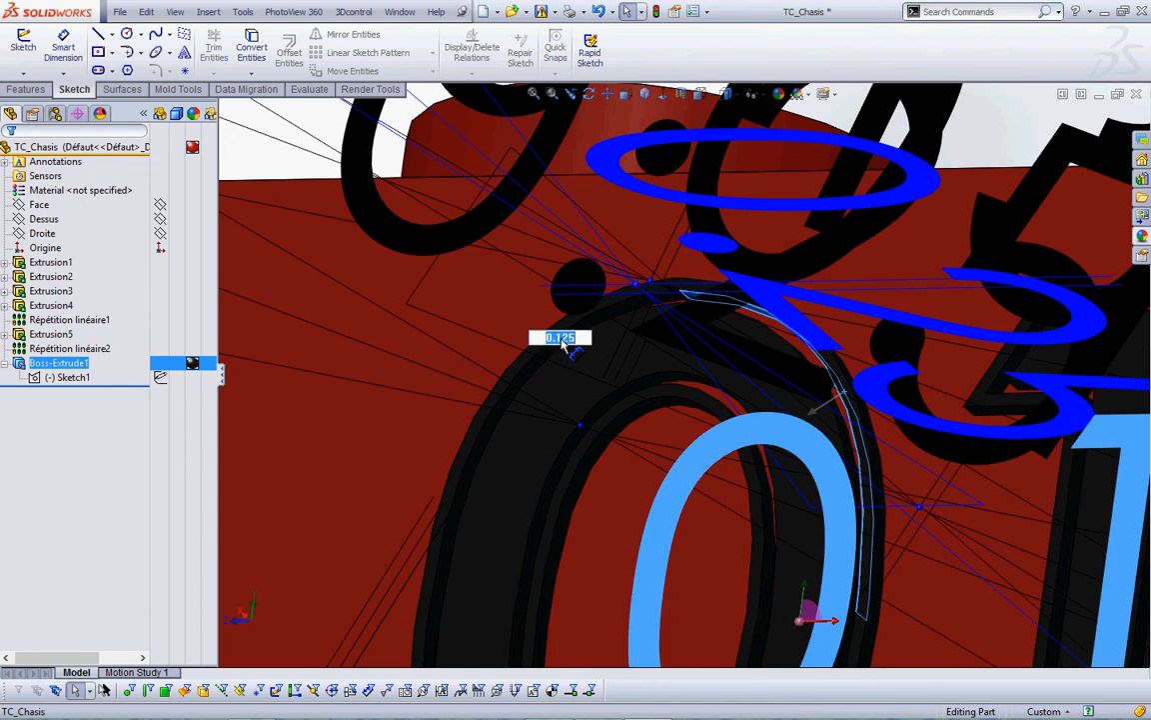
left_click(468, 487)
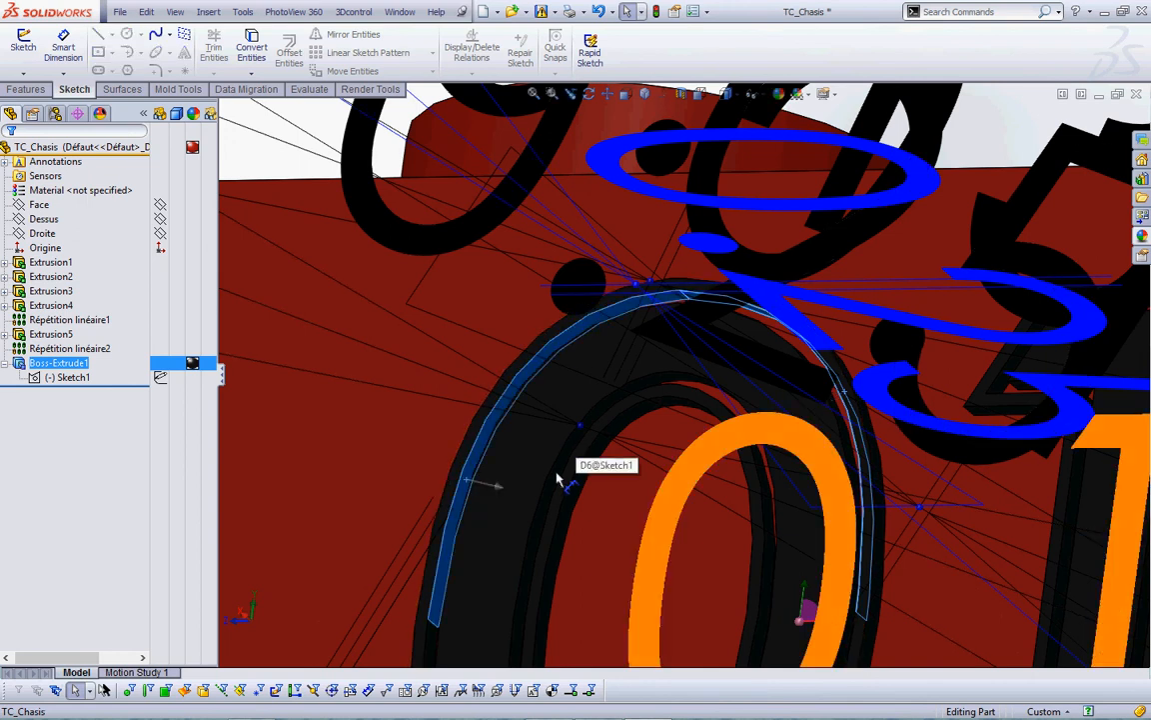
left_click(558, 479)
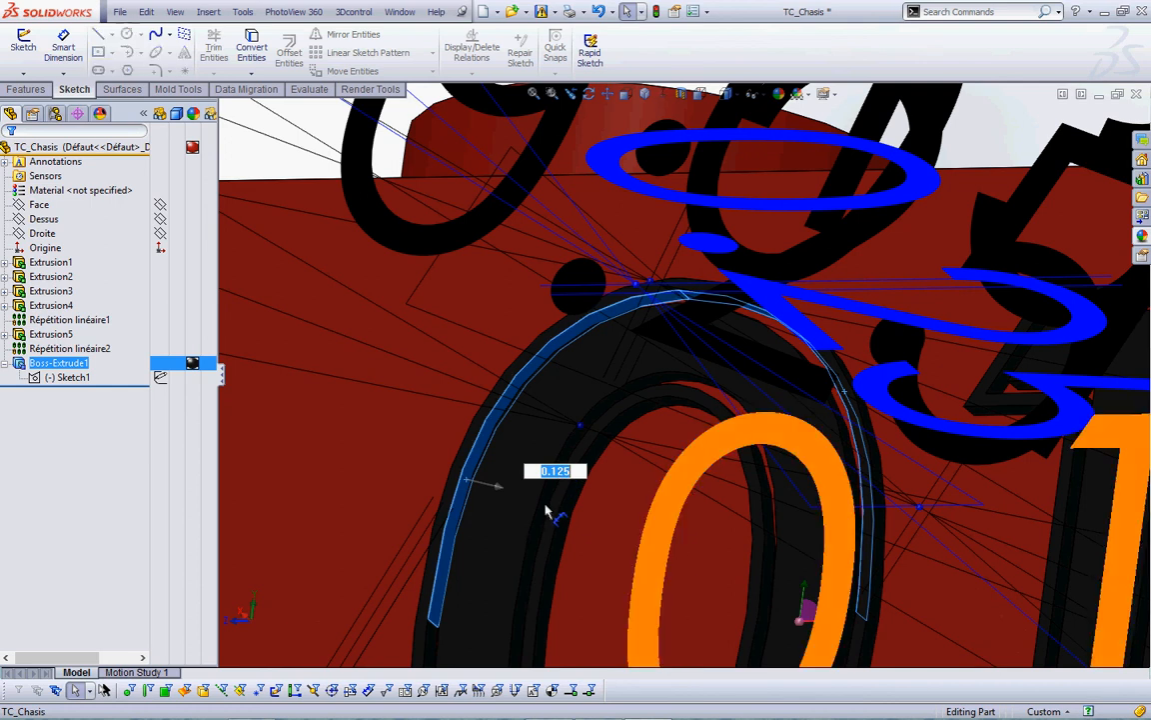
- Add the 0's lower outer strip face and the two curved strips facing its hole on the same side to the selection
scroll(545, 512, "up", 3)
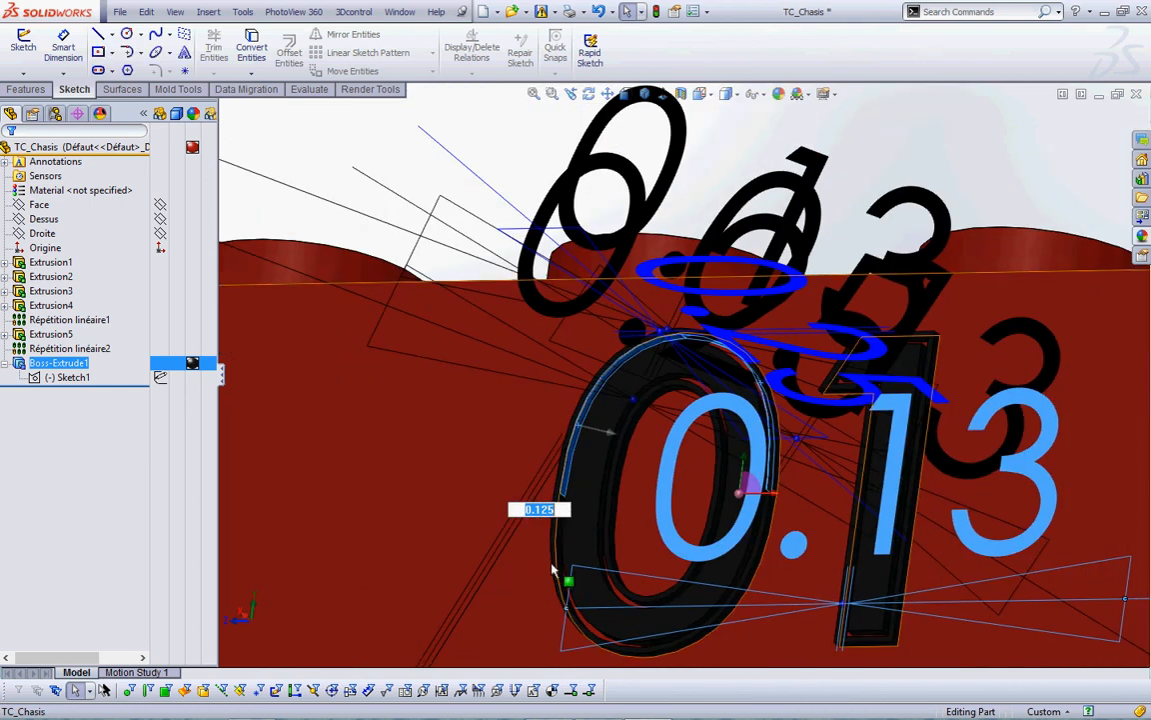
scroll(539, 524, "down", 4)
left_click(590, 538, "ctrl")
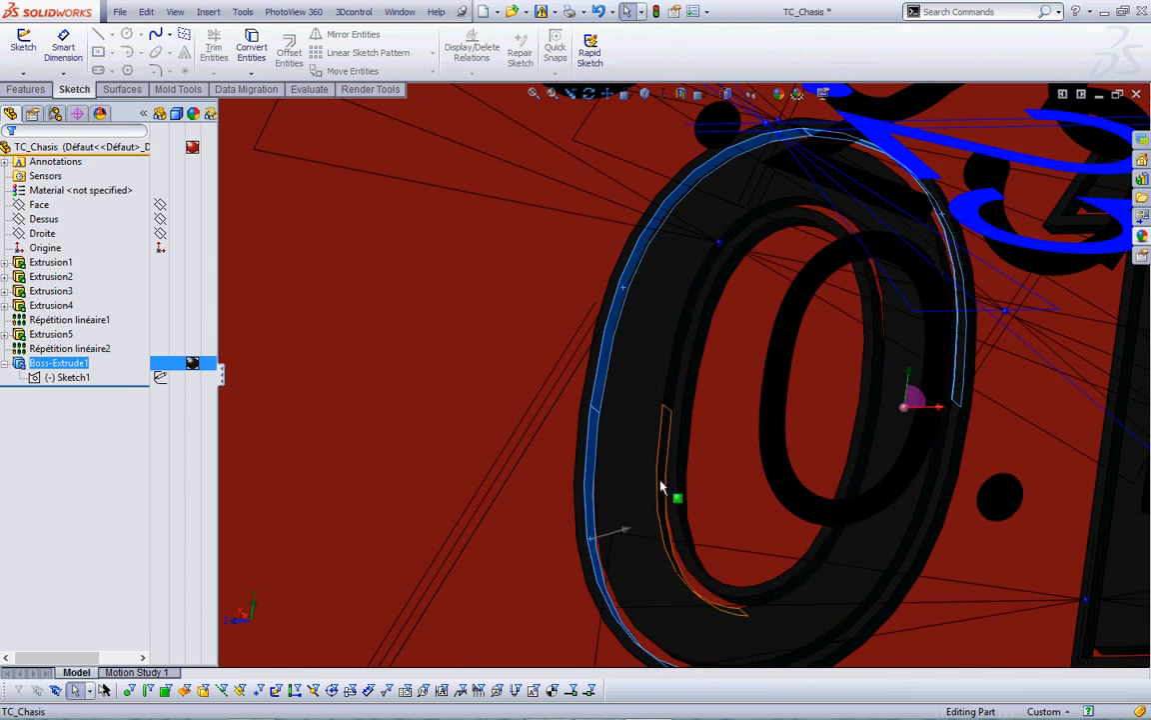
left_click(676, 488, "ctrl")
left_click(676, 383, "ctrl")
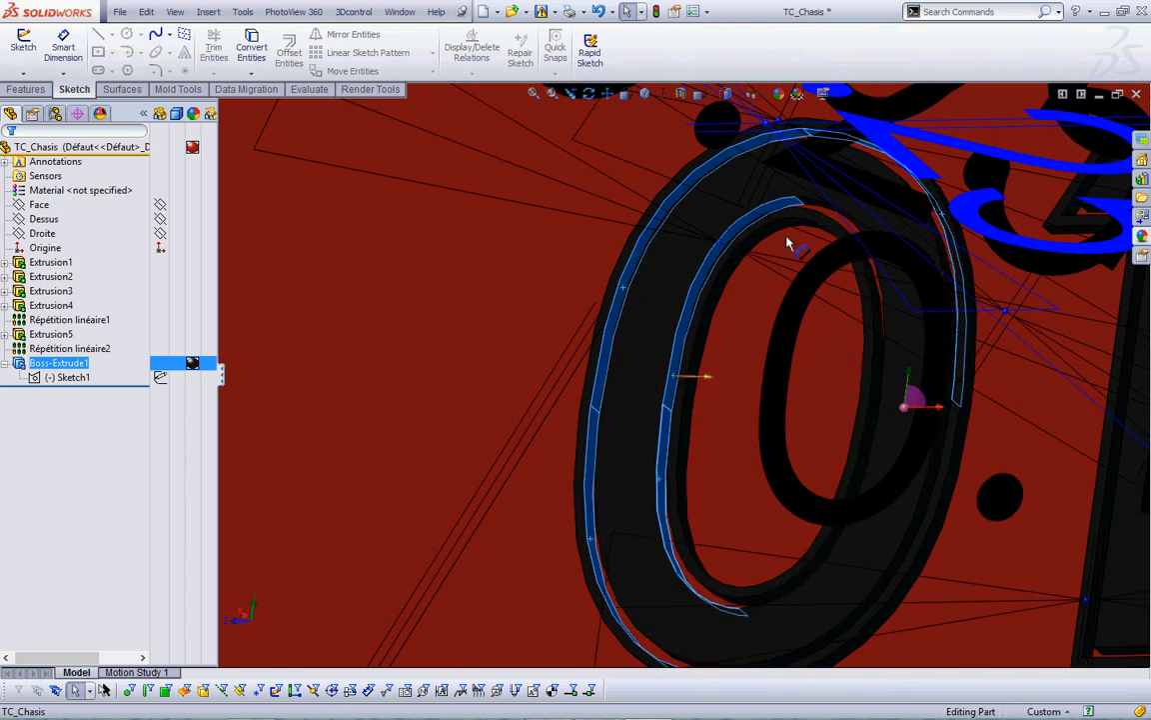
- Add the narrow face running around the outline of the 1 to the selection
scroll(781, 477, "up", 3)
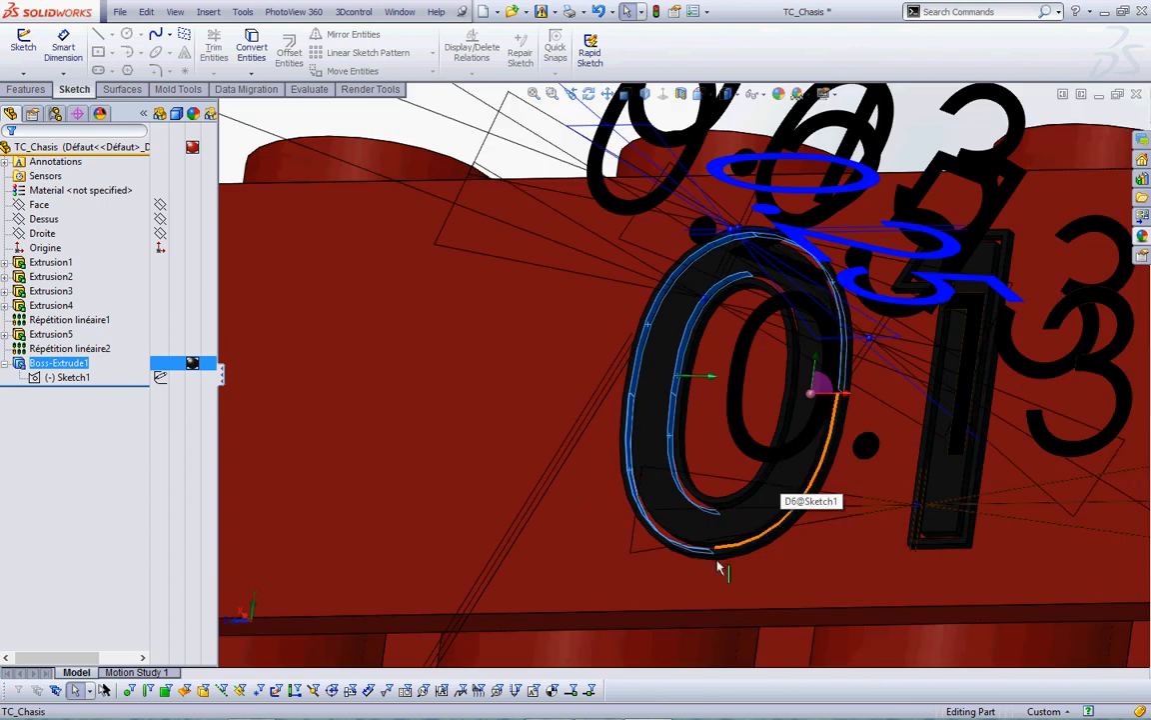
scroll(986, 530, "down", 5)
scroll(867, 524, "down", 2)
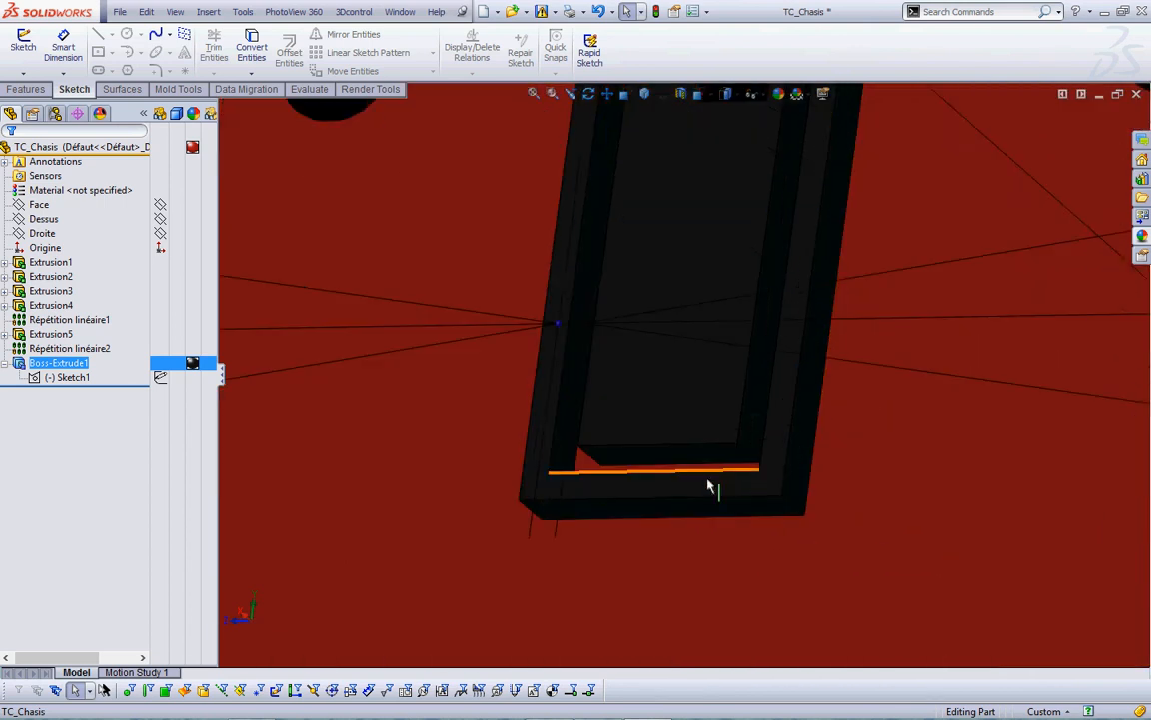
left_click(712, 488, "ctrl")
scroll(772, 452, "up", 3)
scroll(772, 451, "up", 5)
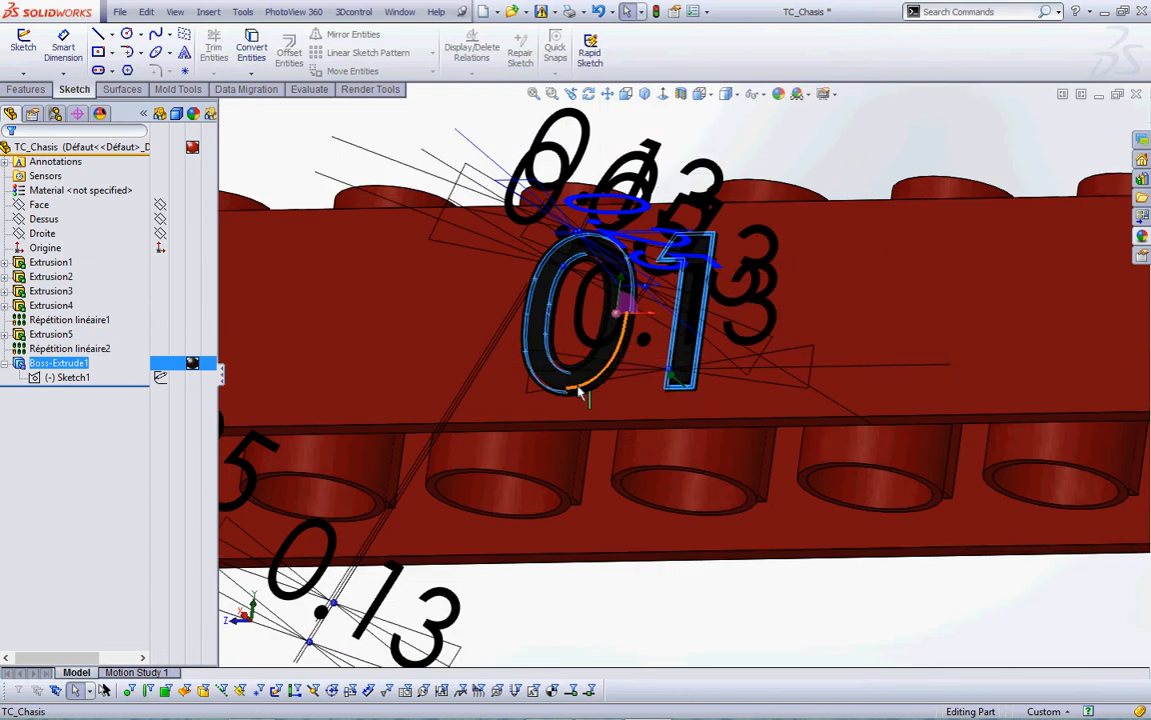
- Add the remaining outer strip face on the 0's lower side nearest the 1 to the selection
middle_click_drag(579, 386, 710, 517, "ctrl")
scroll(662, 452, "down", 5)
scroll(660, 447, "down", 3)
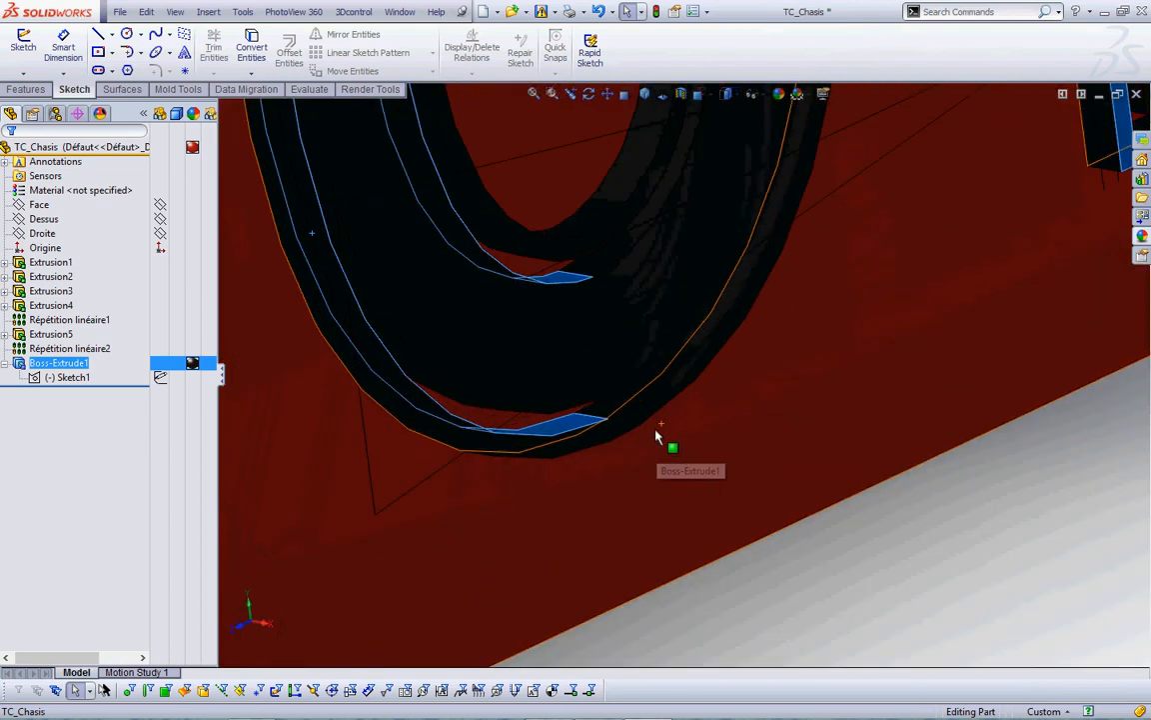
scroll(650, 378, "up", 6)
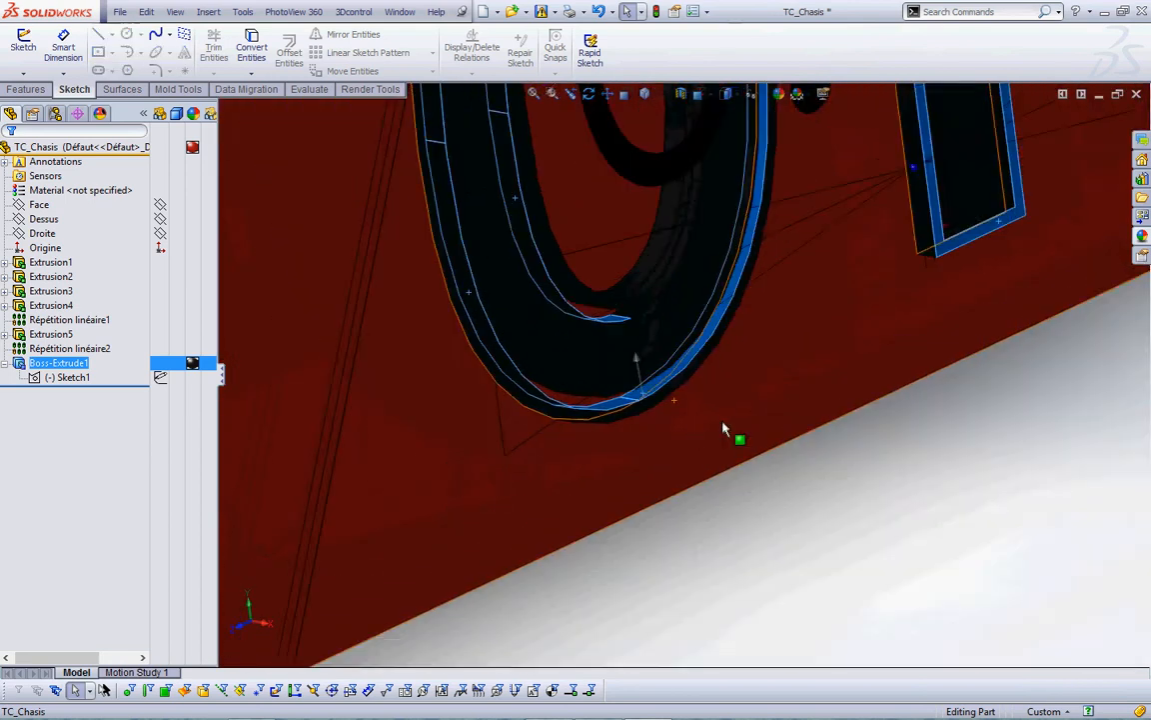
scroll(678, 326, "down", 5)
scroll(678, 326, "down", 5)
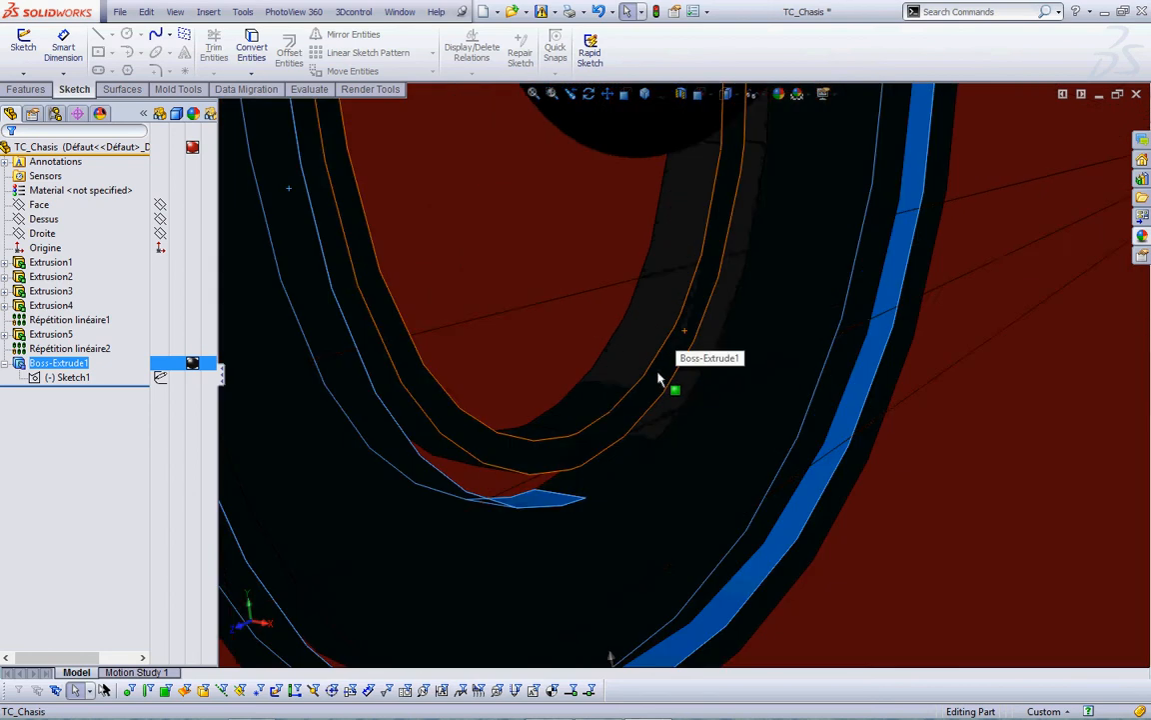
- Add the curved faces around the lower part of the 0's hole, on the side nearest the 1, to the selection
scroll(645, 437, "up", 2)
left_click(634, 376, "ctrl")
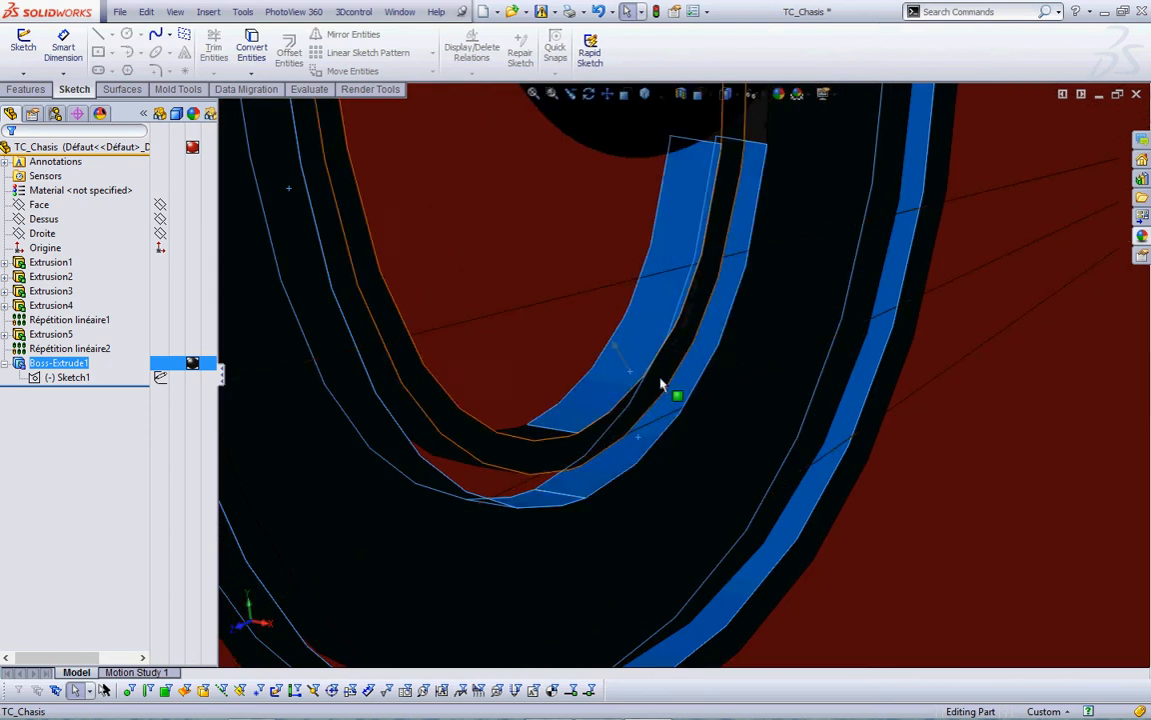
left_click(538, 420, "ctrl")
scroll(697, 430, "up", 2)
scroll(697, 433, "up", 2)
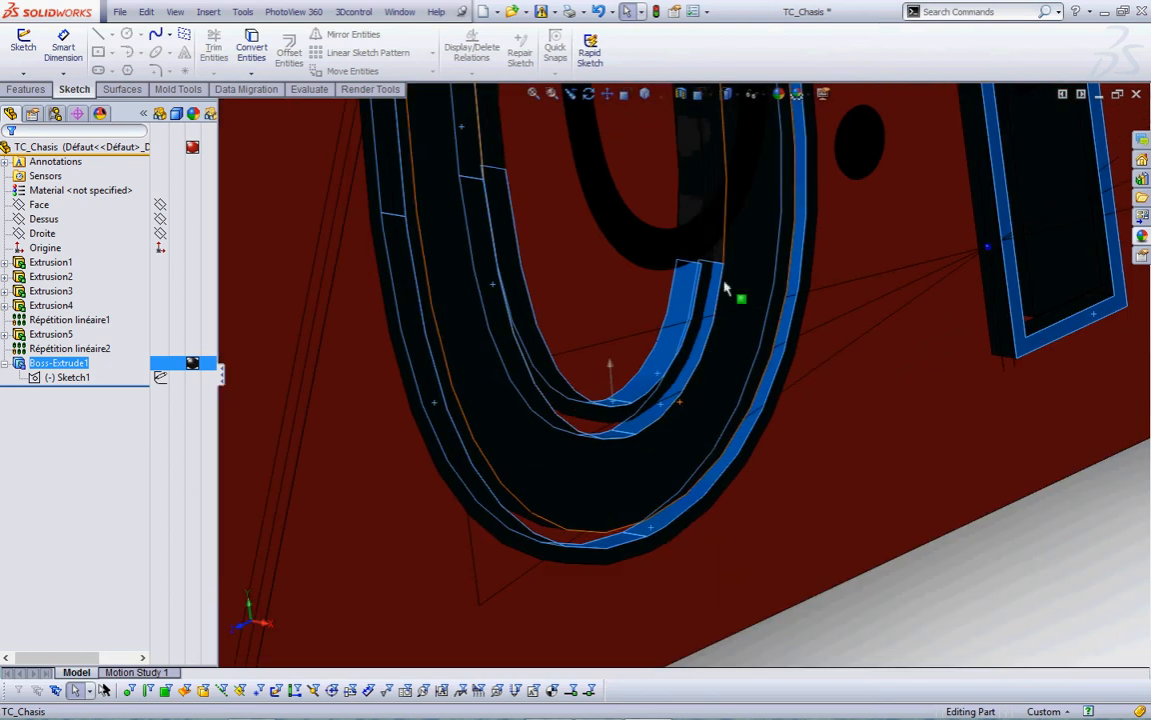
scroll(702, 215, "up", 5)
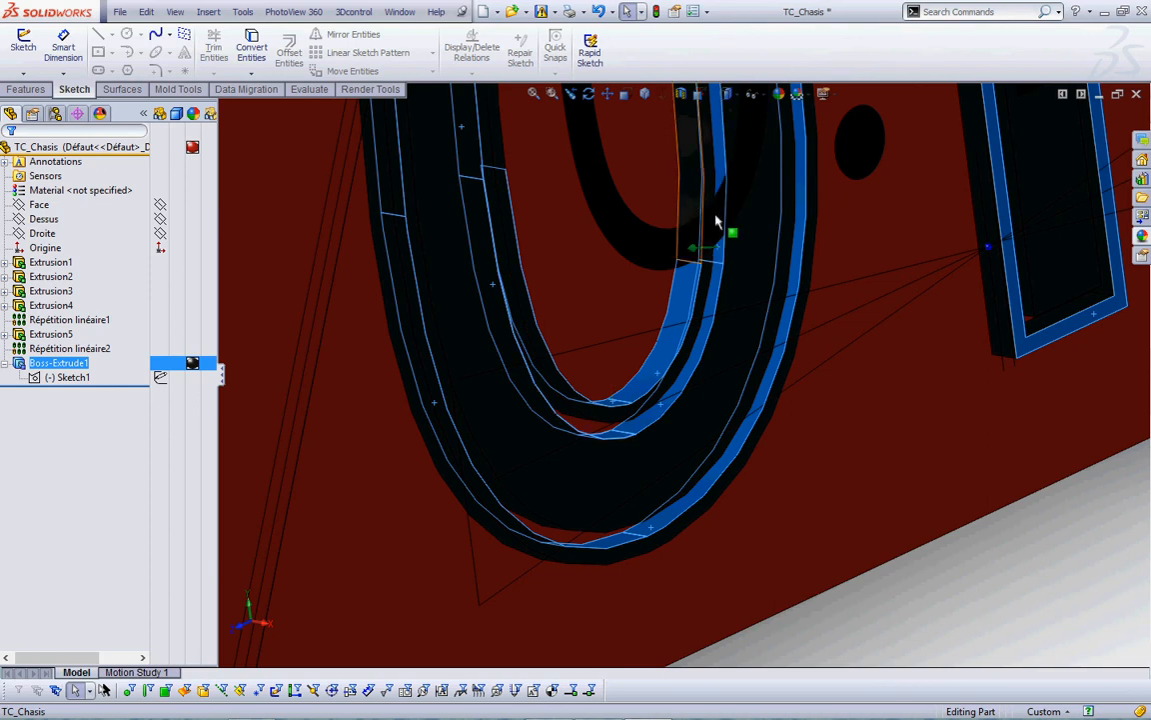
- Add the hole's wall faces on the side of the 0 away from the 1 to the selection
middle_click_drag(780, 479, 634, 283)
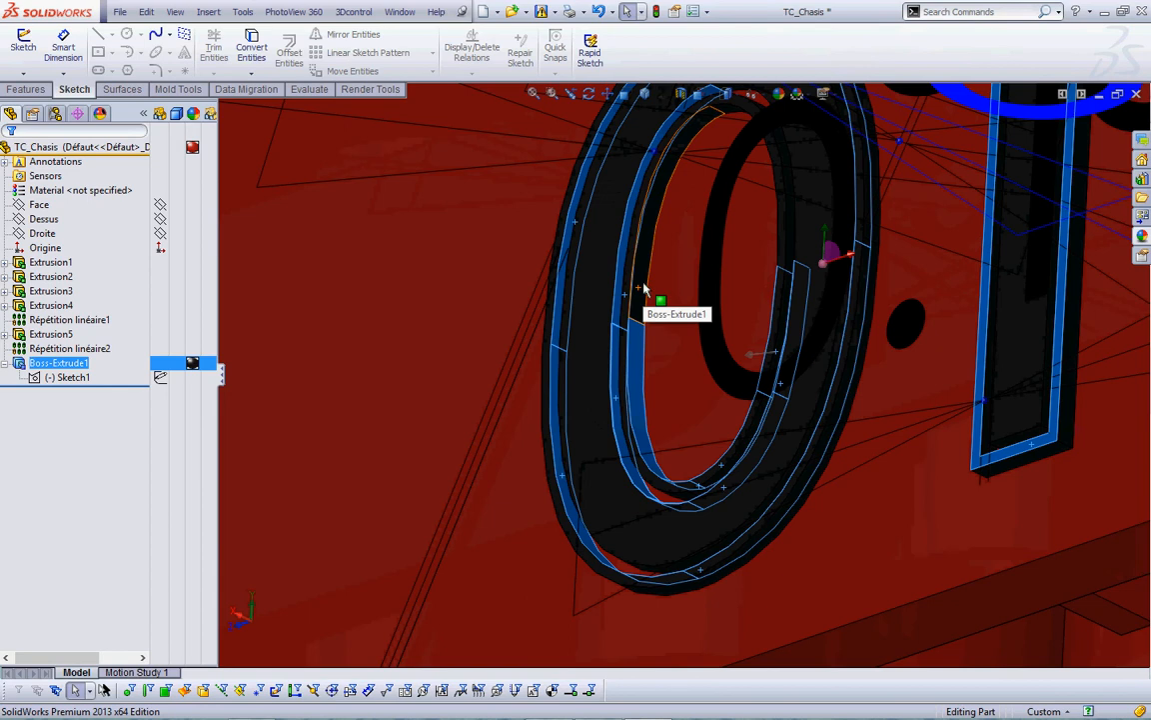
scroll(699, 242, "up", 4)
scroll(712, 224, "down", 6)
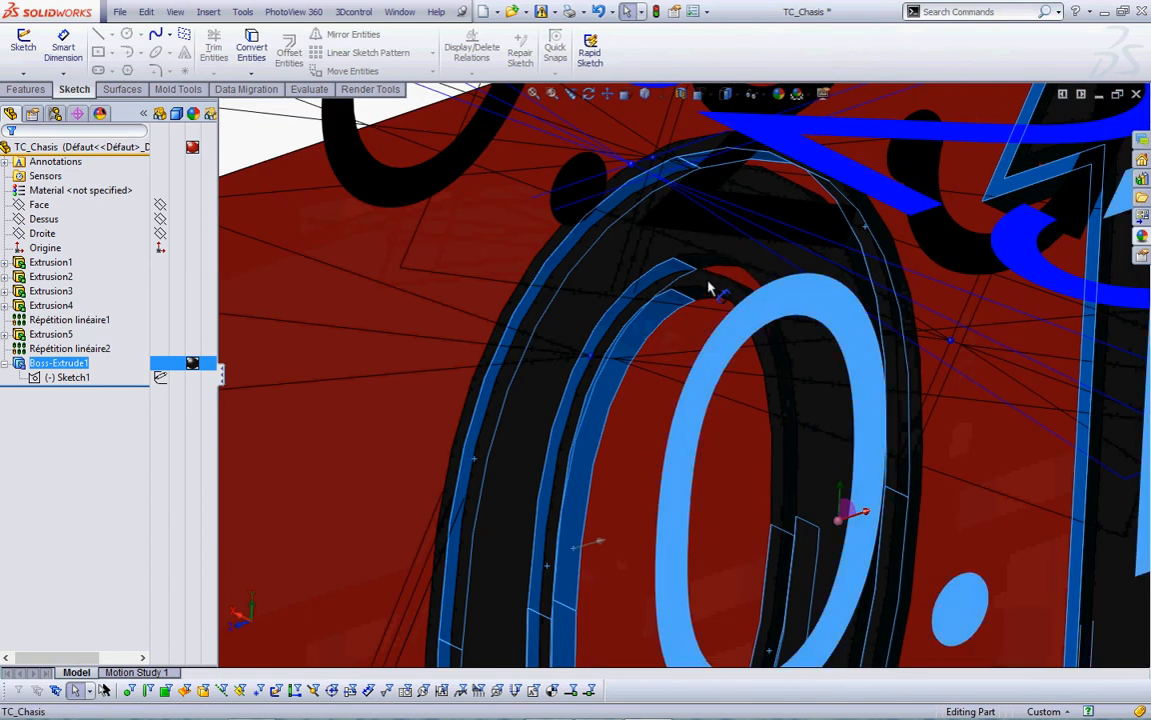
- Try to add the inner faces at the top of the 0's hole to the selection
double_click(701, 270)
scroll(699, 279, "down", 3)
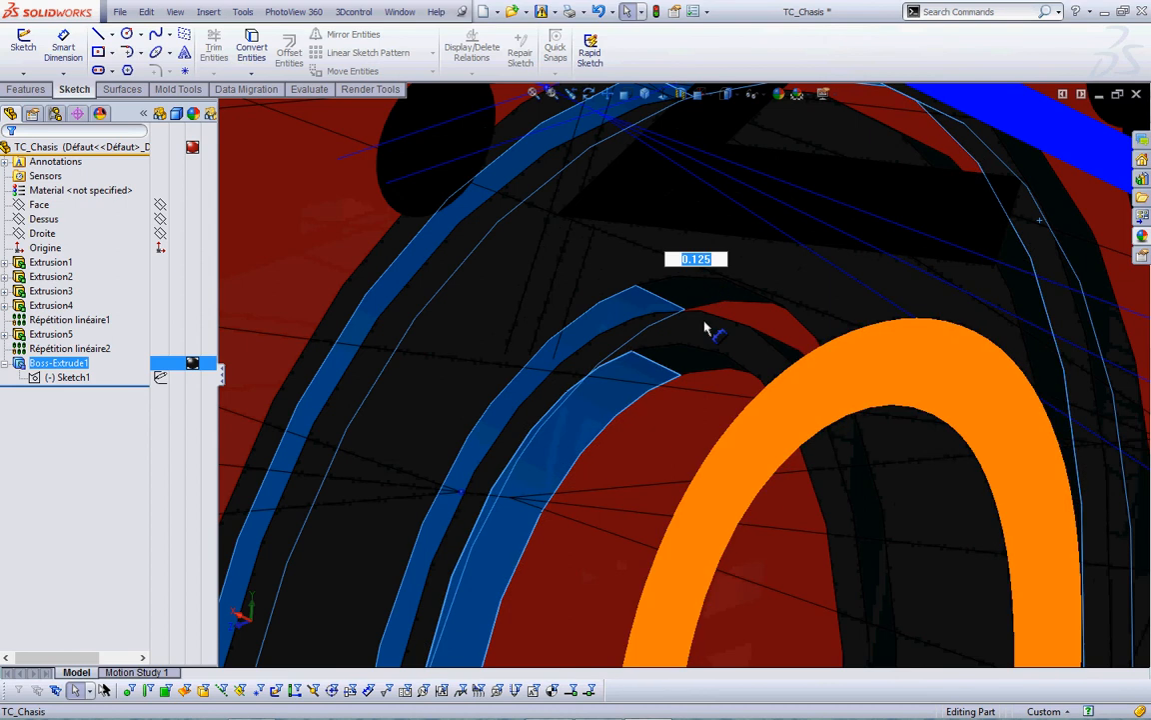
left_click(682, 291)
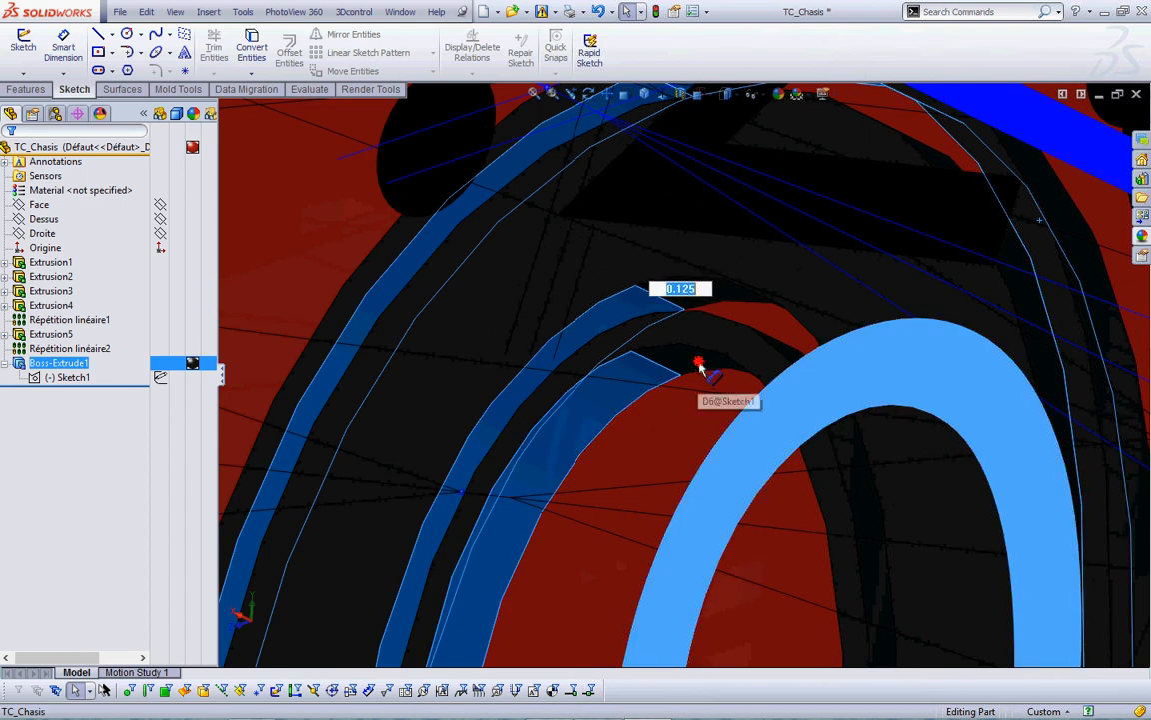
scroll(700, 370, "up", 6)
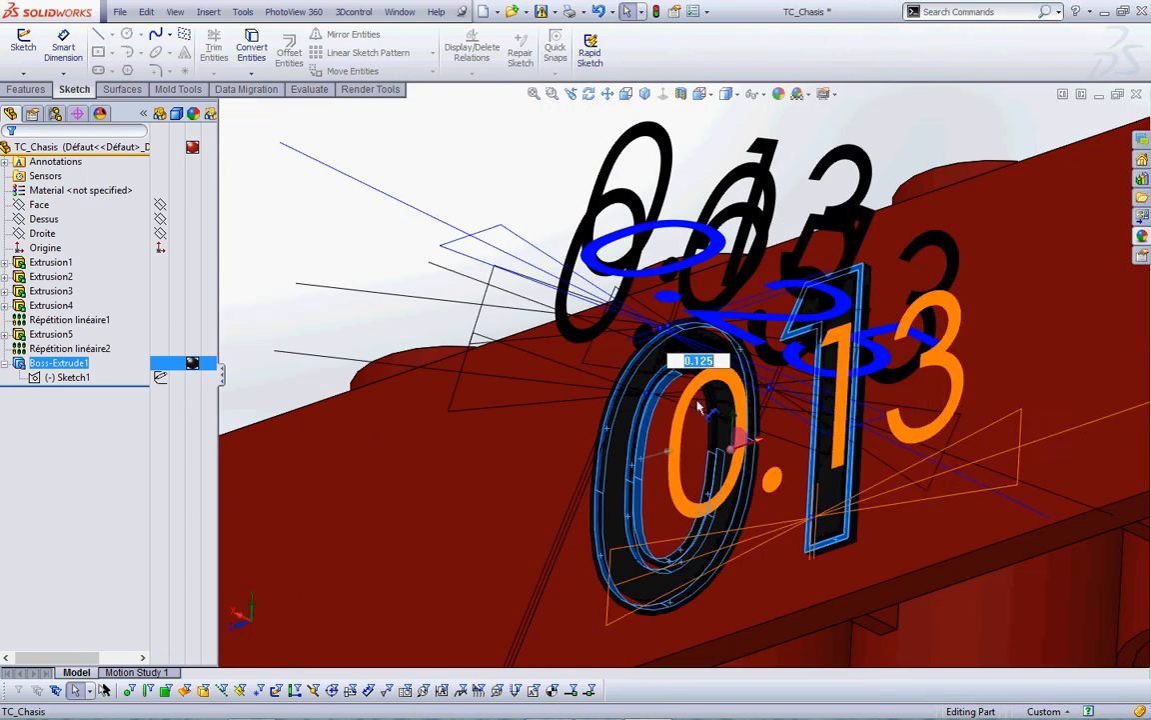
scroll(704, 445, "down", 3)
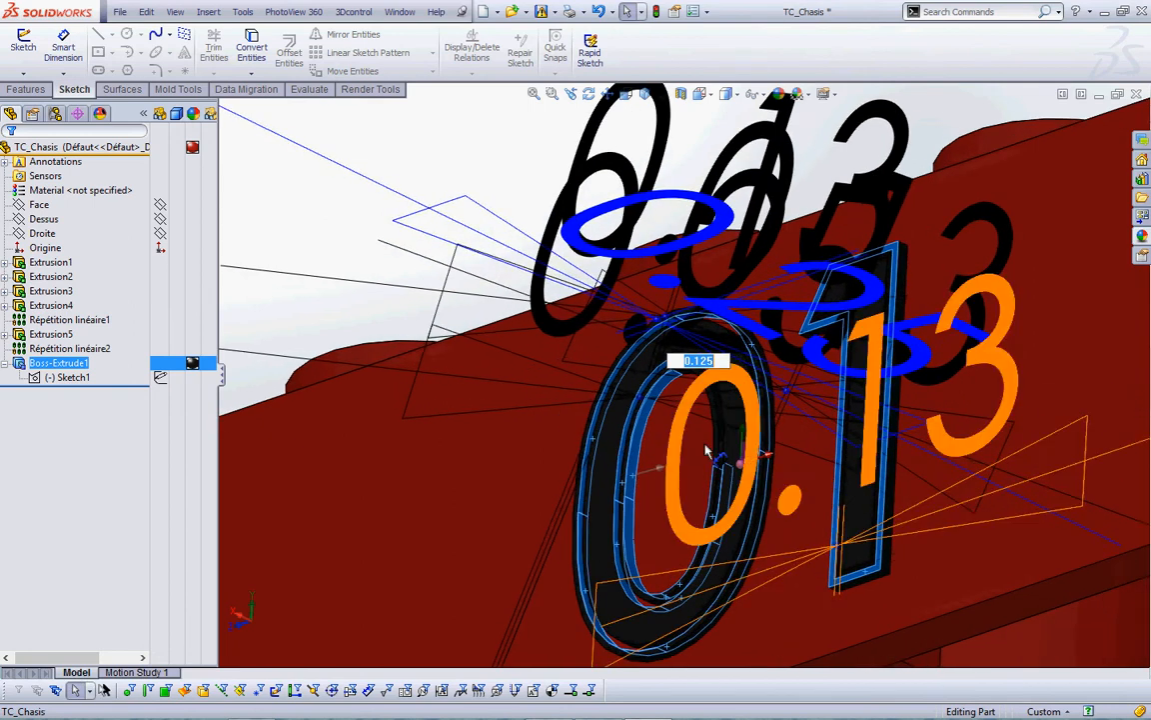
- Try to add the inner side face along the stem of the 1 to the selection
middle_click_drag(705, 449, 717, 398)
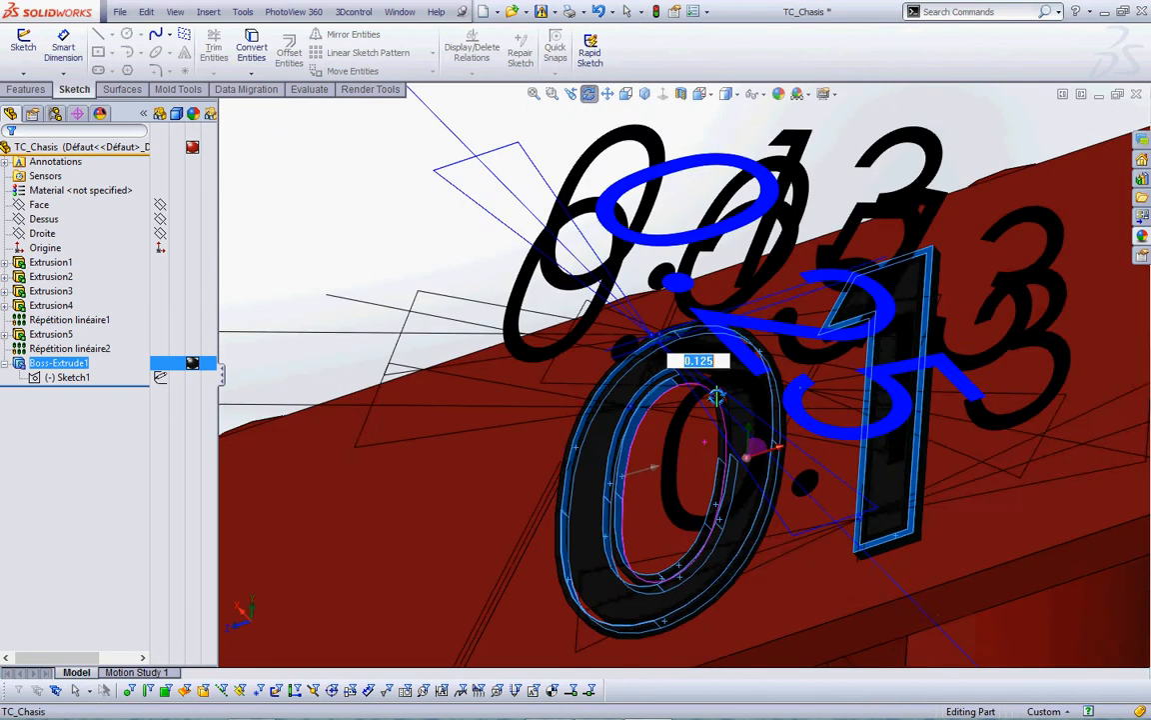
scroll(828, 404, "down", 6)
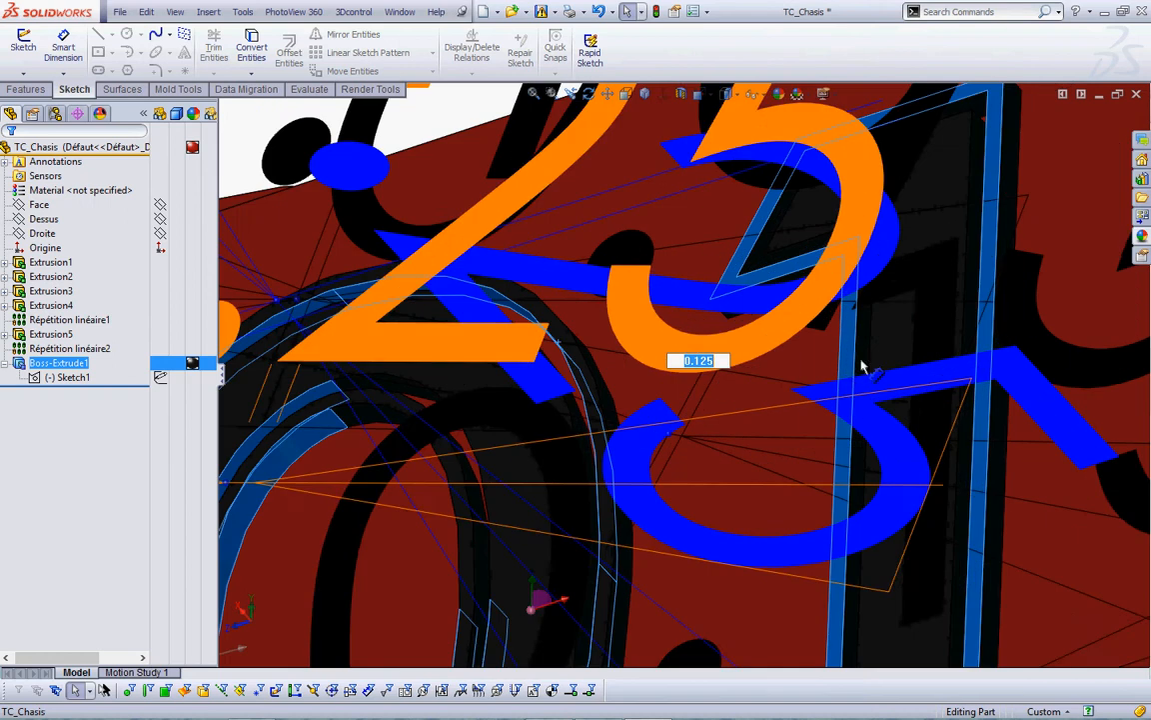
middle_click_drag(867, 369, 900, 345)
scroll(898, 352, "down", 3)
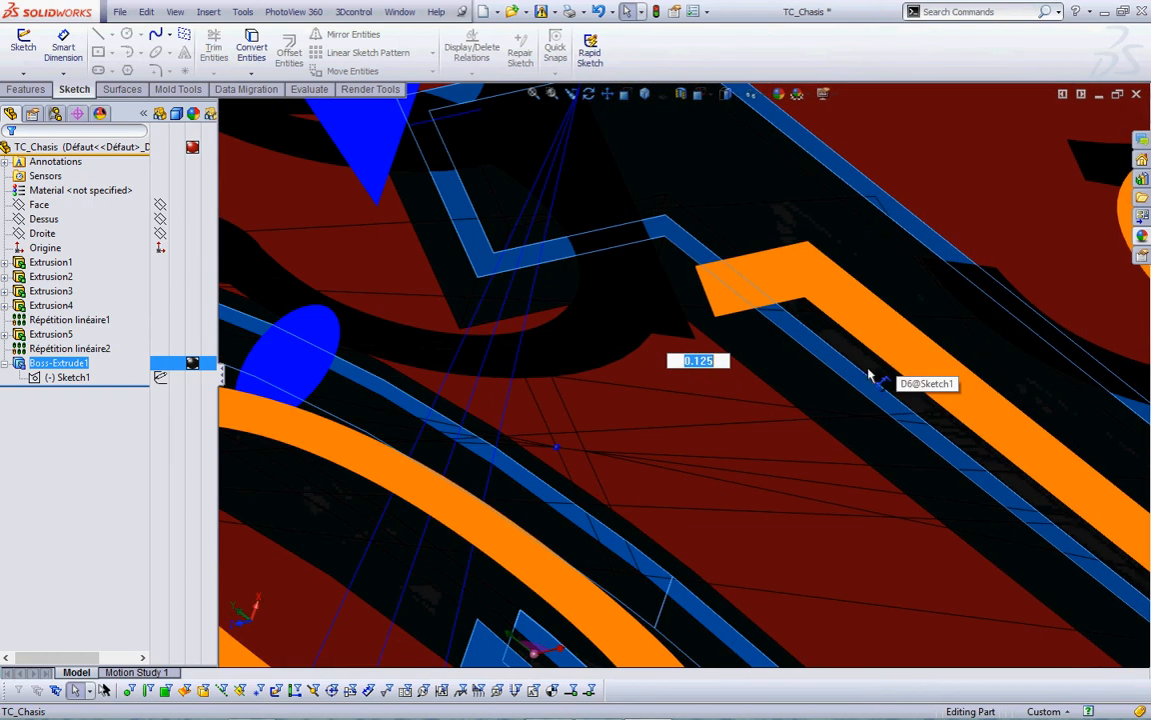
left_click_drag(871, 371, 898, 383)
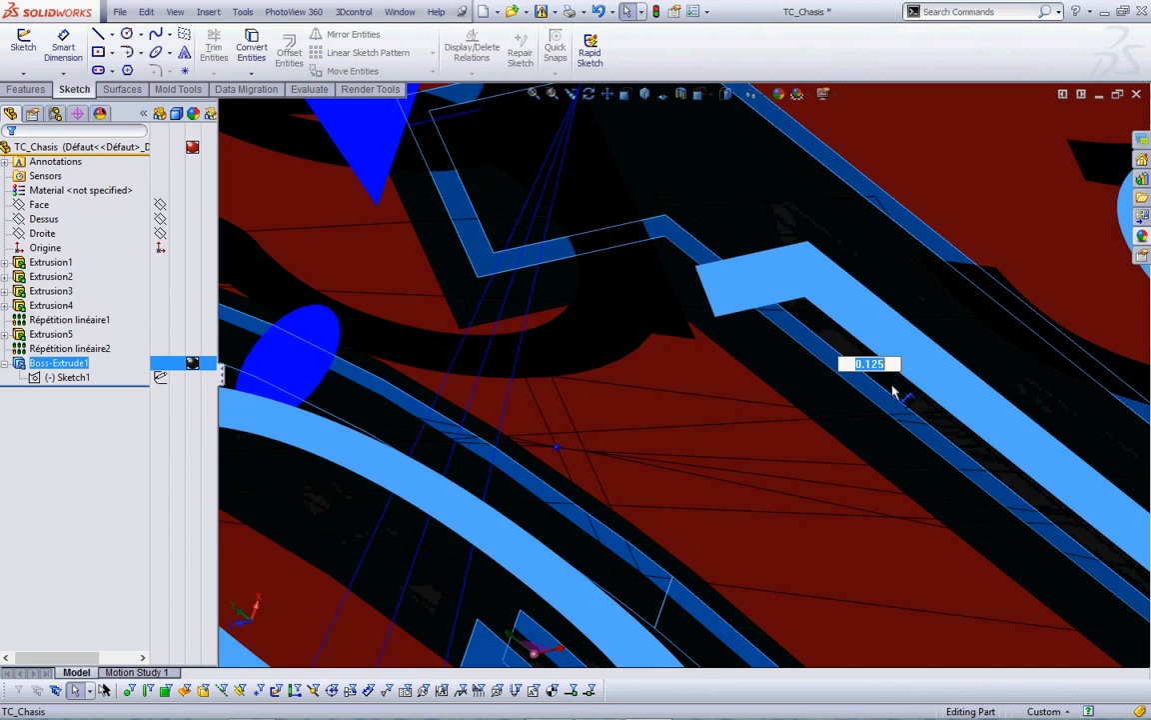
scroll(884, 386, "up", 5)
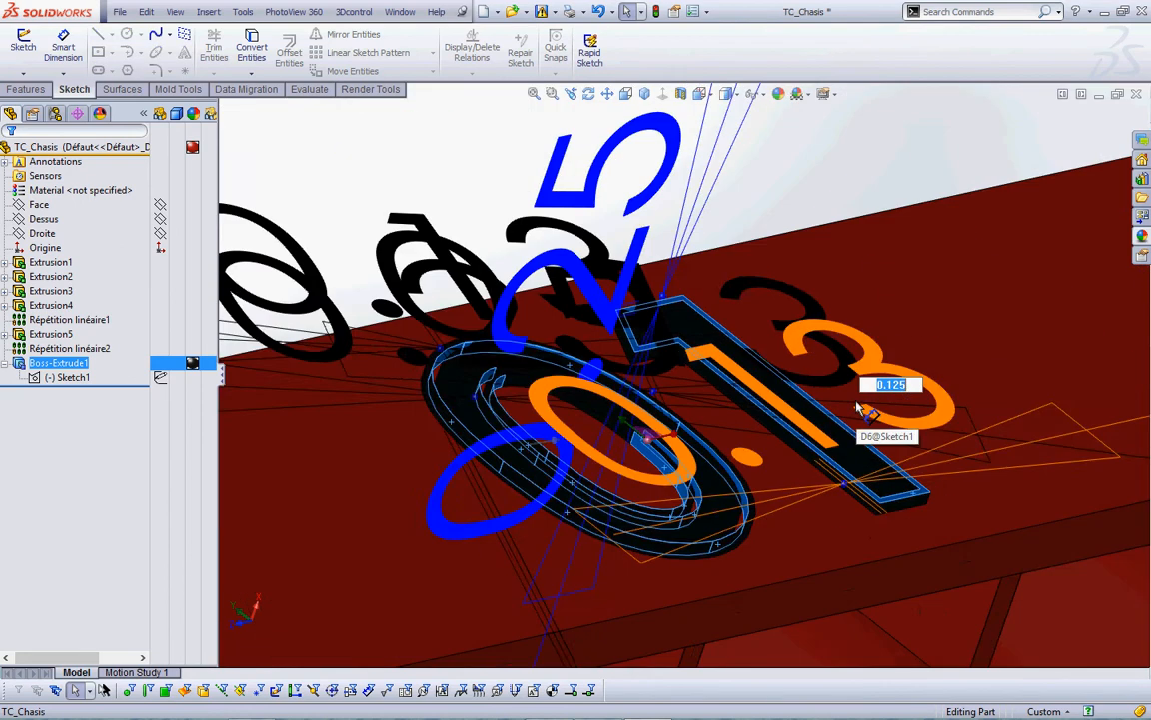
scroll(857, 408, "up", 5)
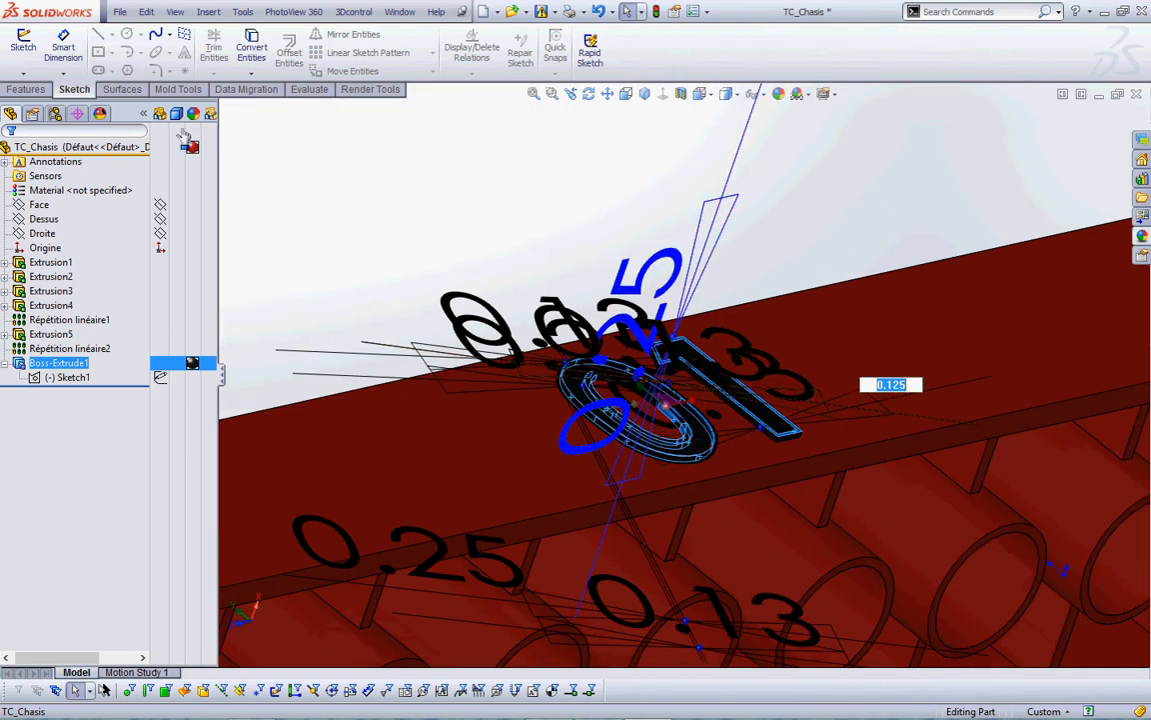
- Collapse the display pane and hide all annotations so the feature dimensions do not cover the lettering
left_click(143, 114)
scroll(695, 468, "down", 5)
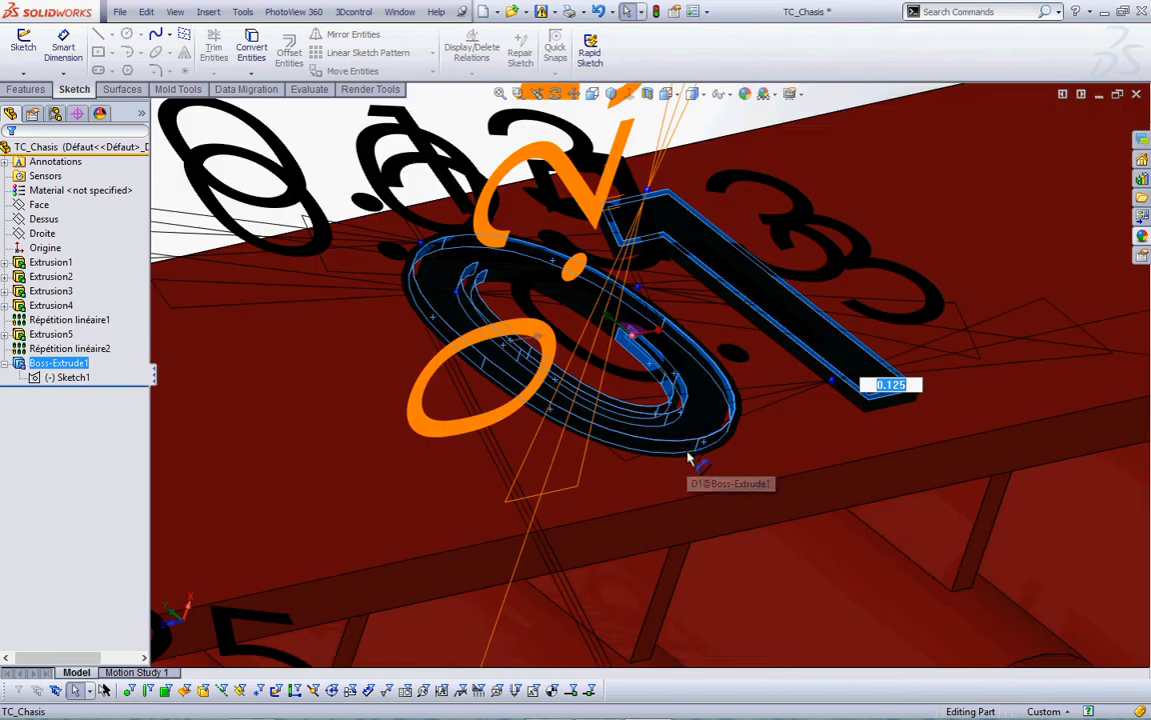
left_click(175, 11)
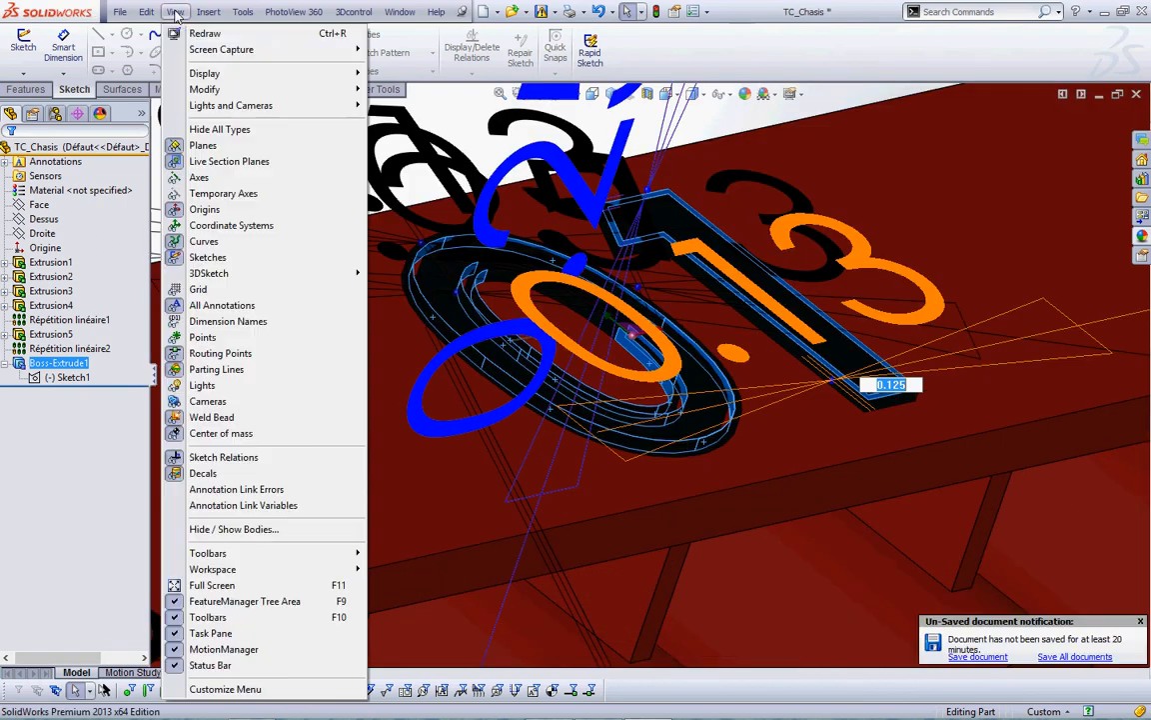
left_click(175, 308)
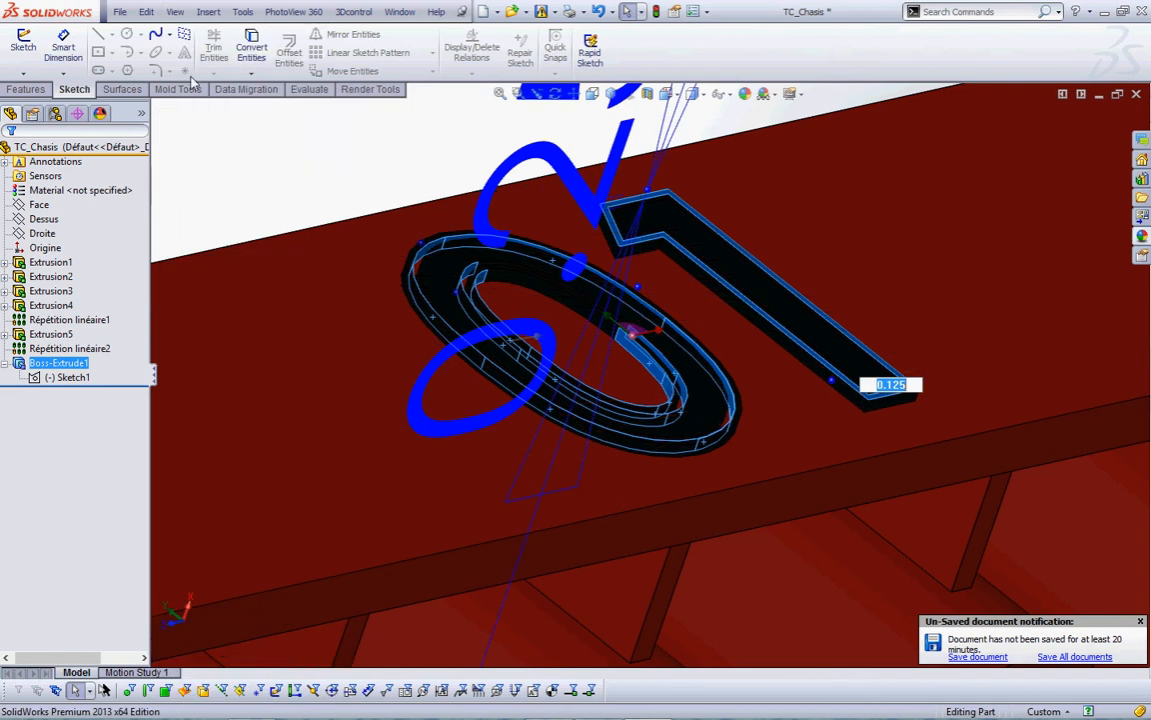
- Hide the sketch relation symbols in the graphics view
left_click(175, 11)
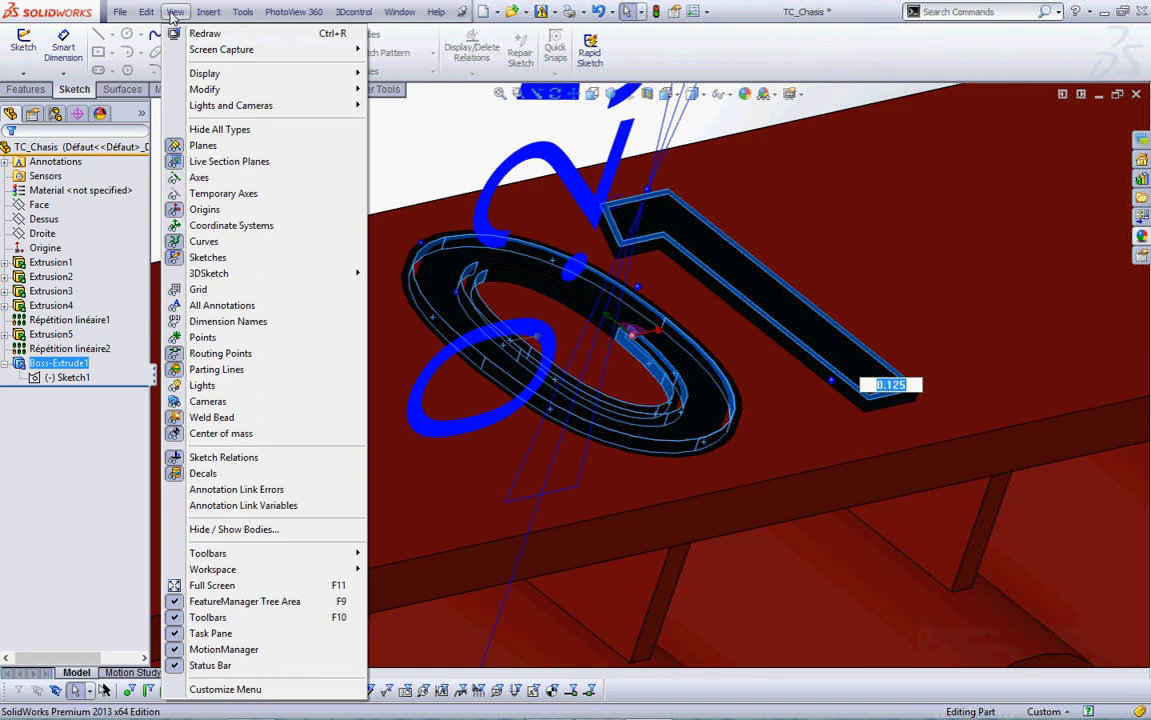
left_click(224, 456)
left_click(180, 12)
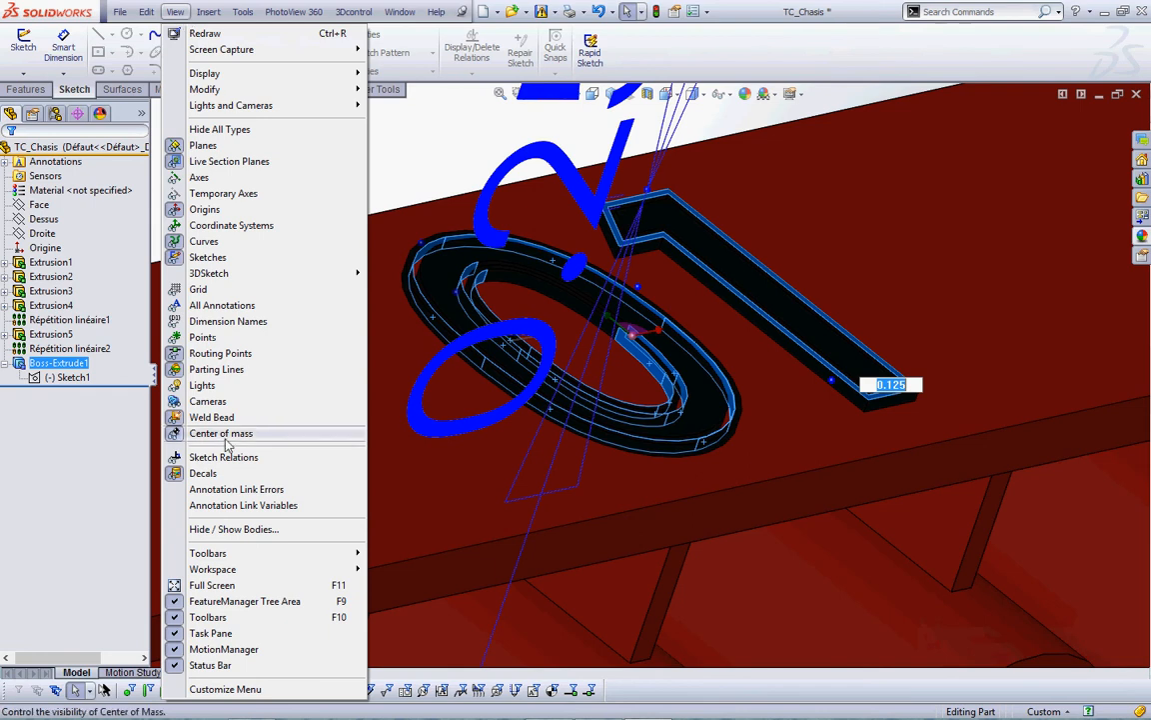
left_click(462, 172)
- Try to add the groove's wall face at the top of the 0 to the selection
scroll(804, 257, "down", 8)
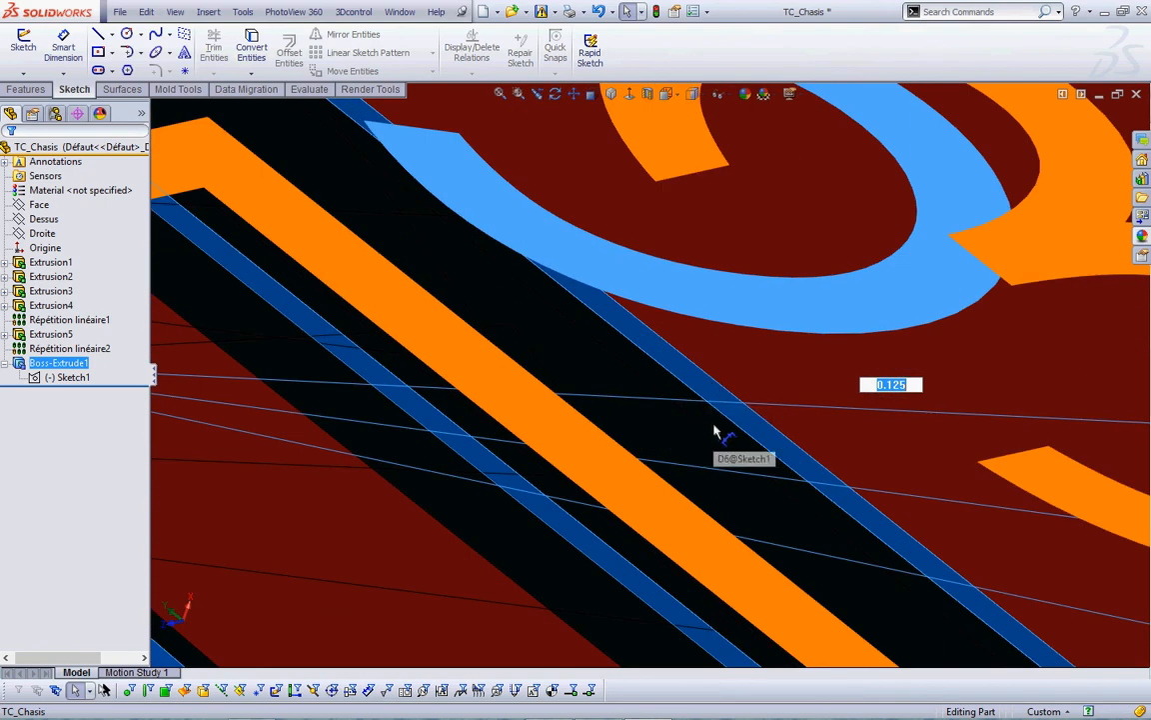
scroll(720, 432, "up", 10)
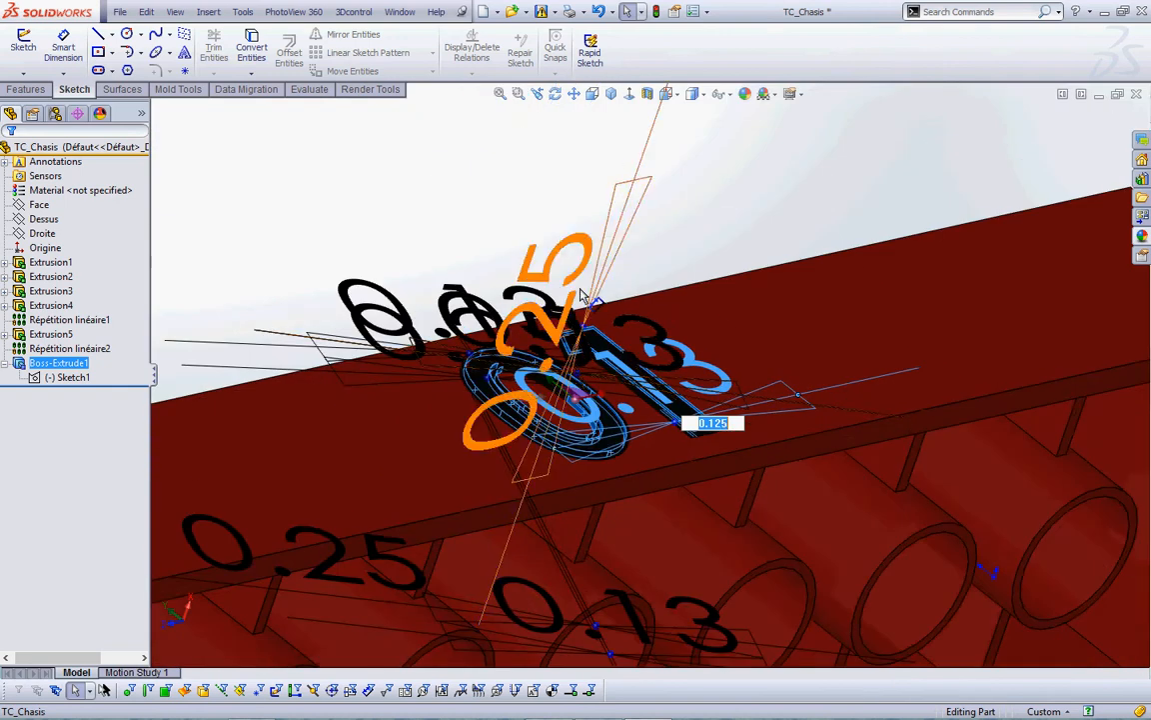
mouse_move(717, 275)
middle_mouse_down()
mouse_move(698, 281)
mouse_move(647, 364)
mouse_move(612, 485)
middle_mouse_up()
scroll(699, 281, "up", 4)
scroll(611, 487, "down", 8)
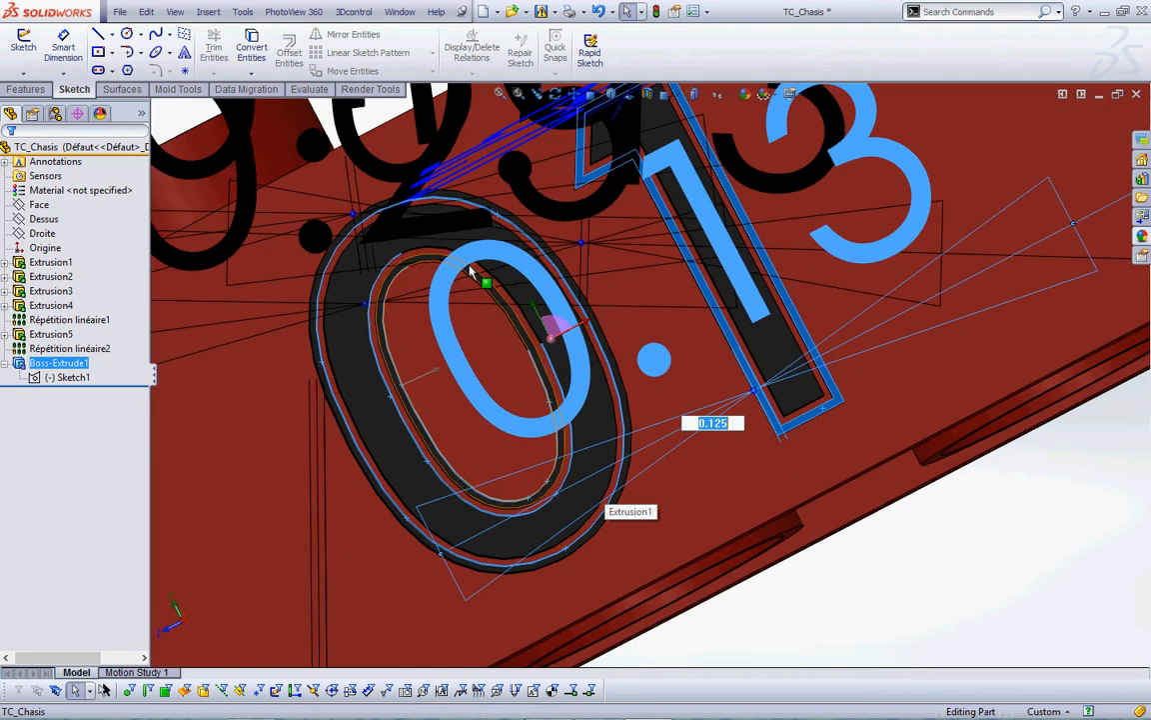
scroll(472, 272, "down", 3)
scroll(423, 275, "down", 8)
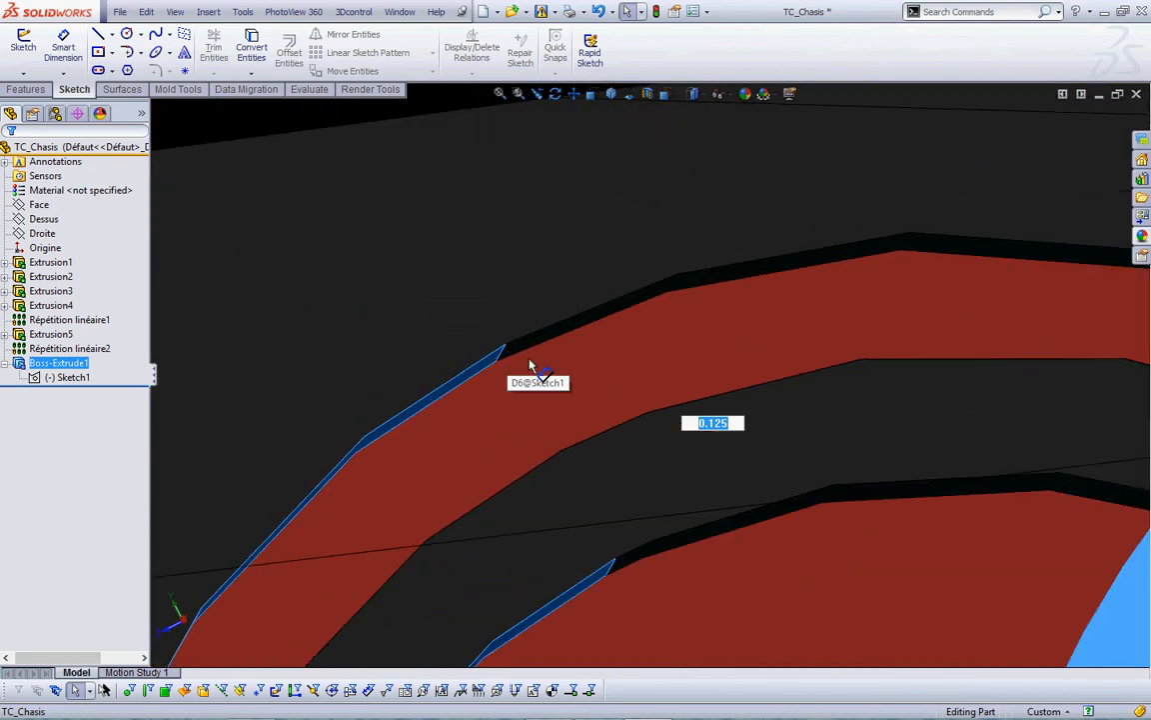
left_click(538, 346)
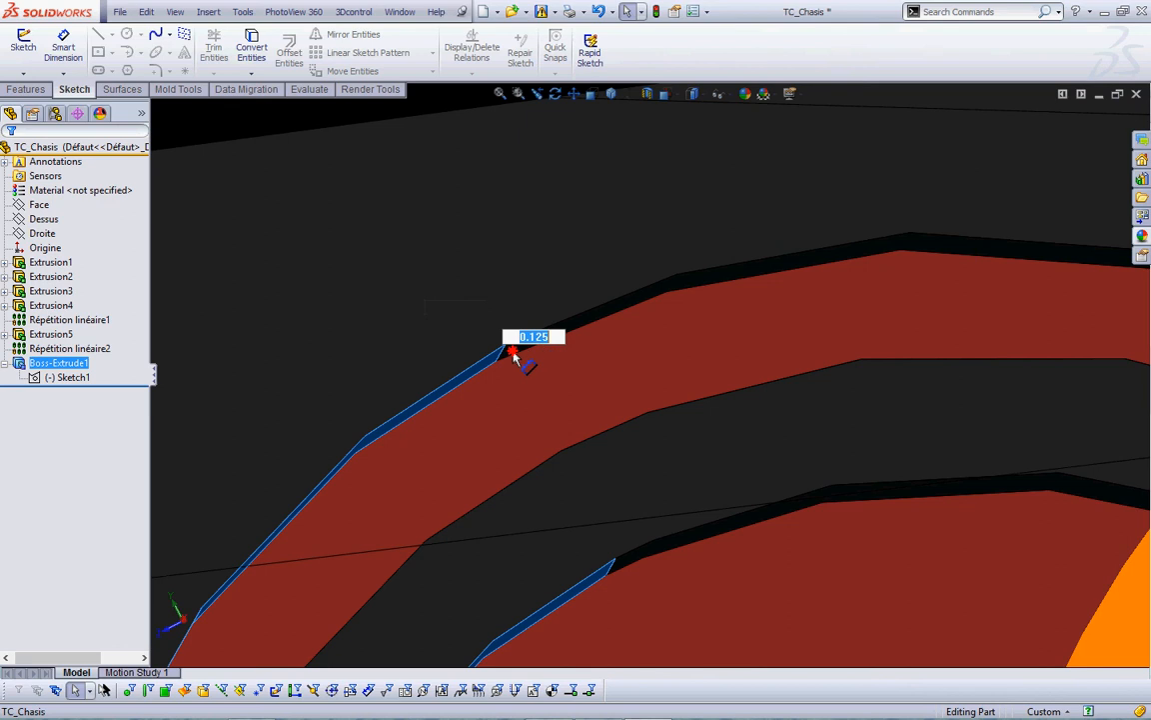
left_click(555, 356)
right_click(612, 343)
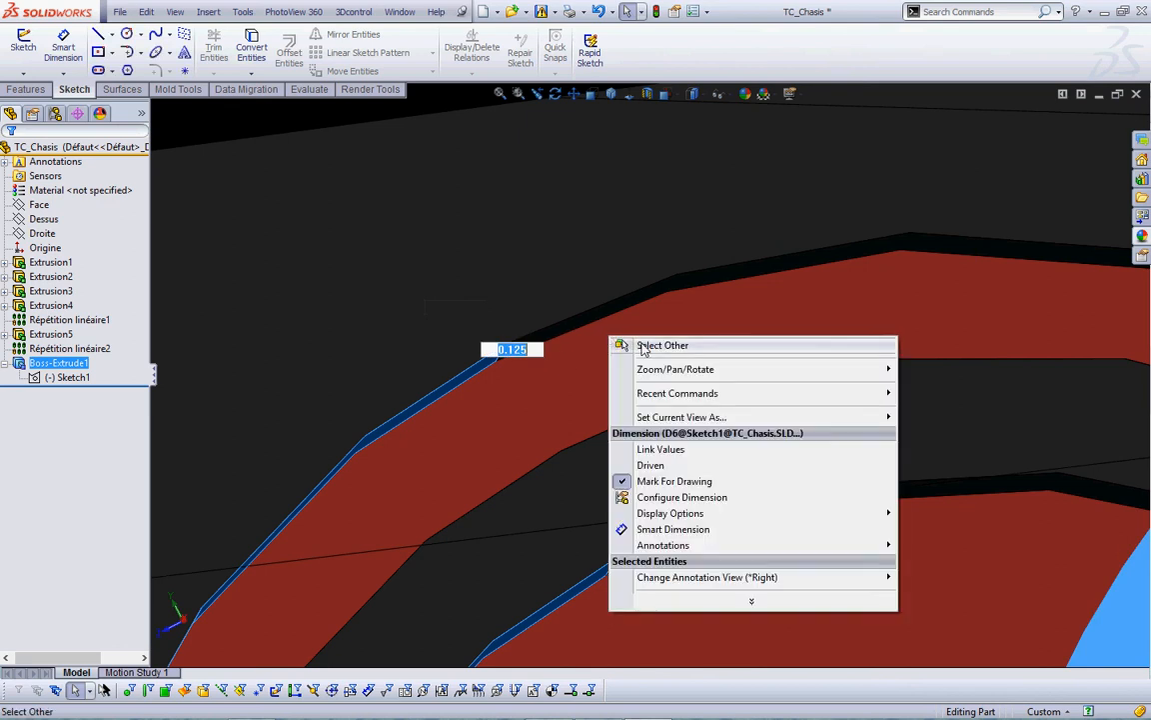
left_click(619, 480)
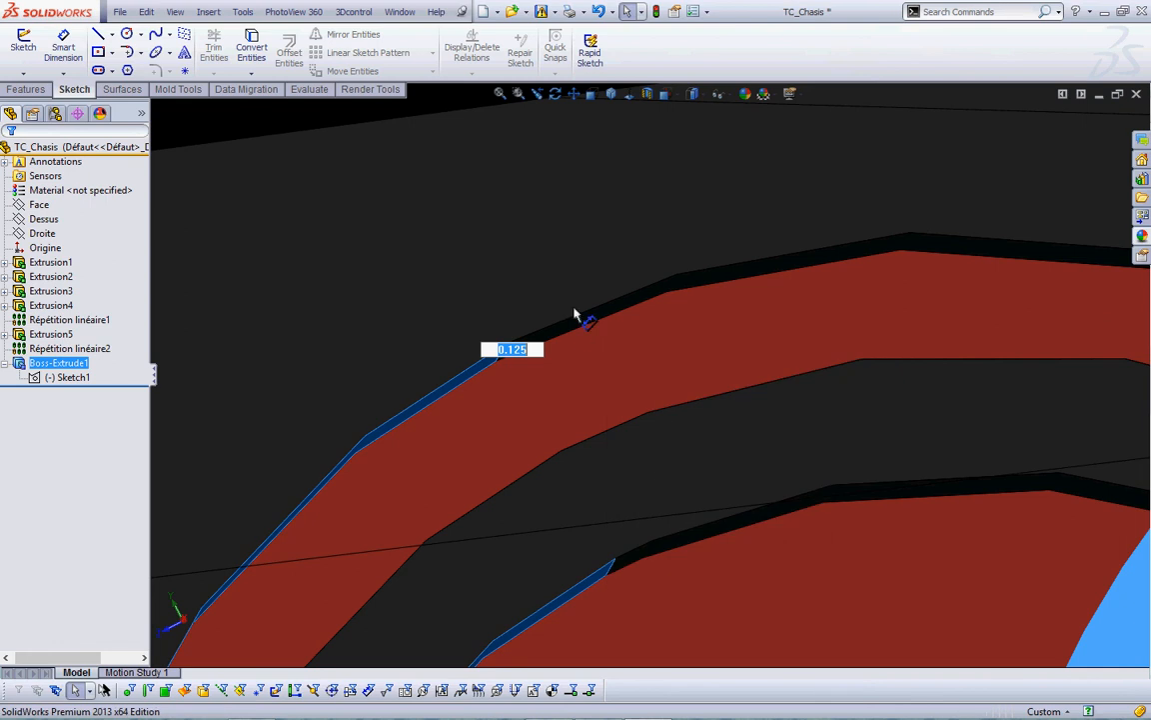
- Pick the groove's wall face at the top of the 0 with Select Other and try to add the adjoining face
right_click(570, 328)
left_click(612, 352)
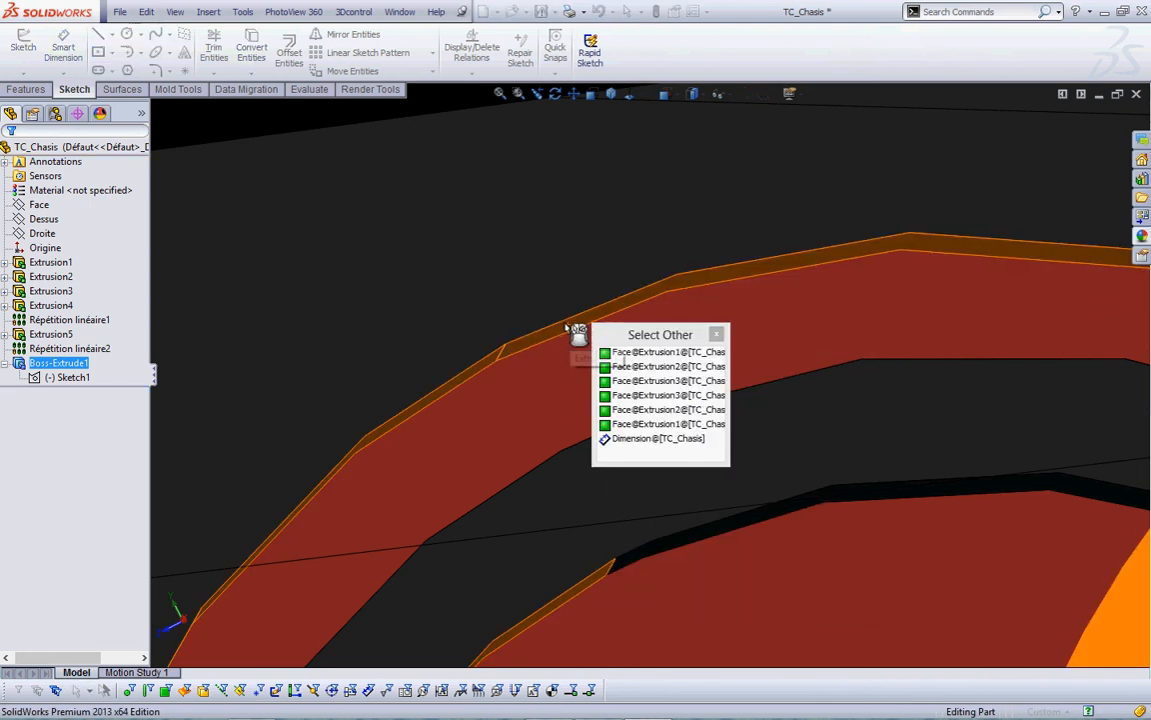
left_click(566, 329)
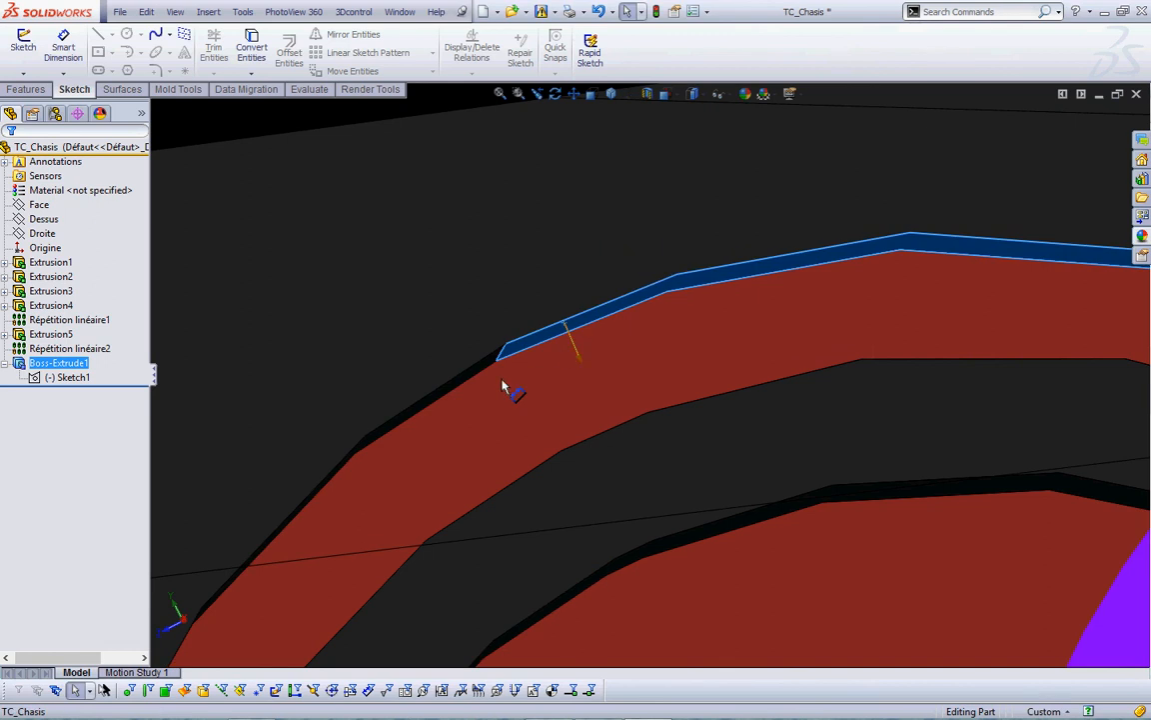
left_click(474, 371)
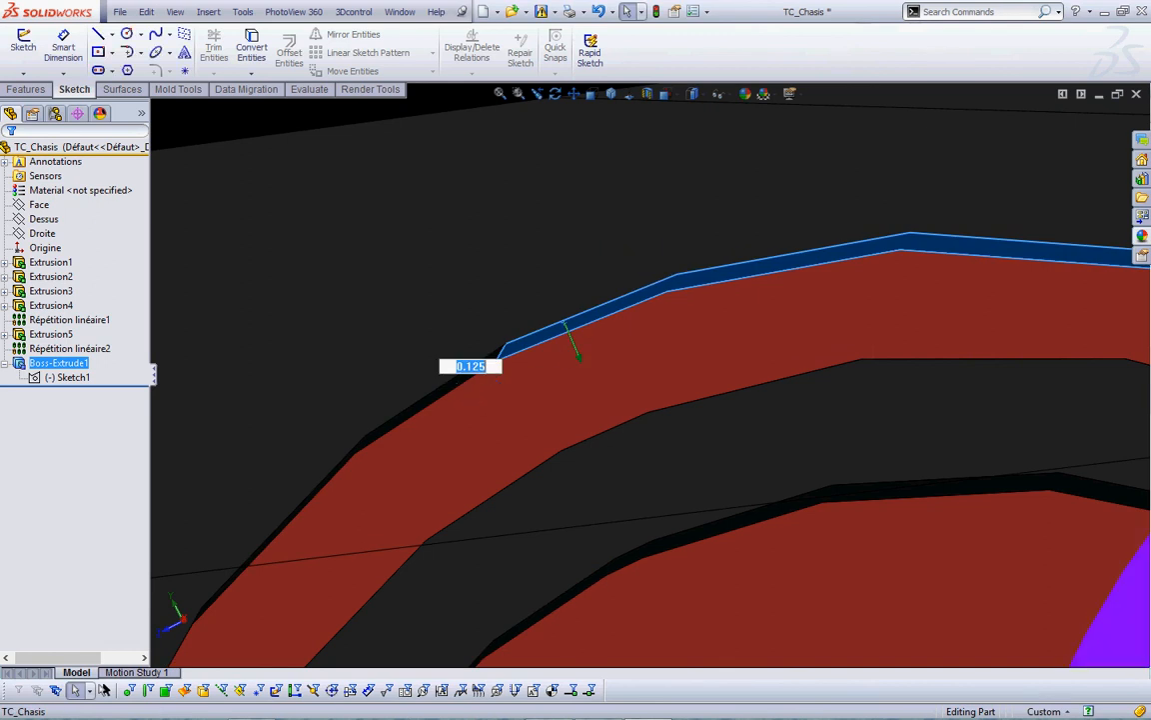
left_click(455, 384)
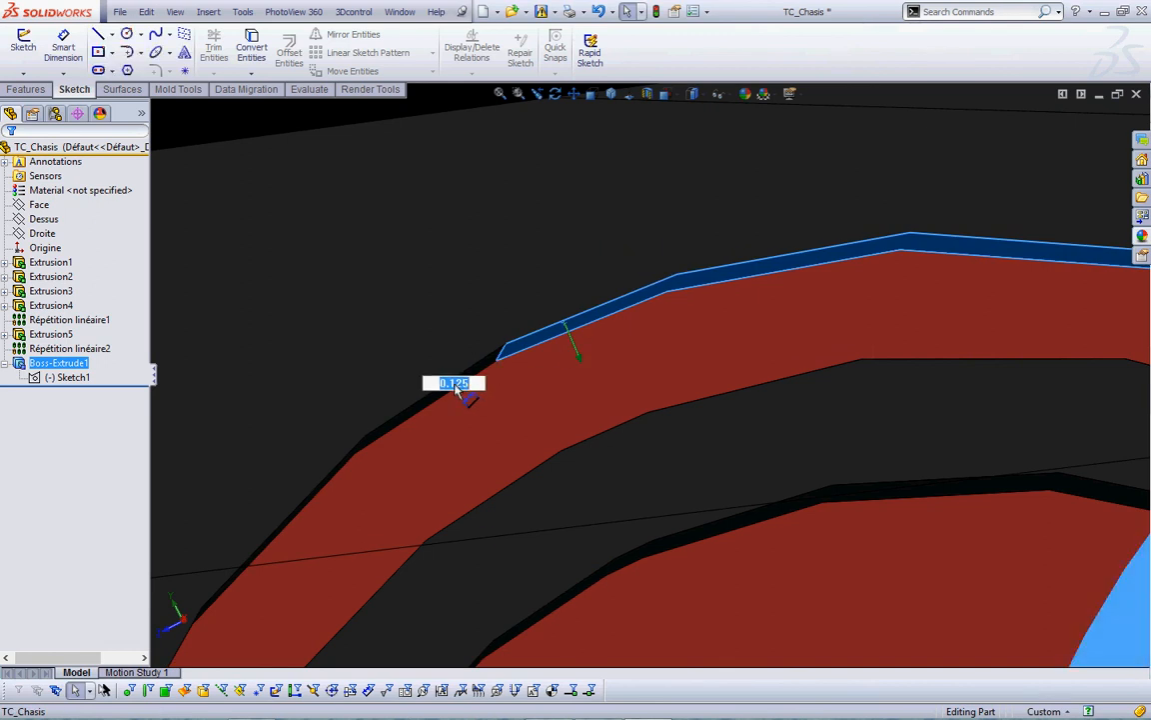
- Restrict selection to faces and select the inner groove and hole wall faces at the top of the 0
left_click(166, 691)
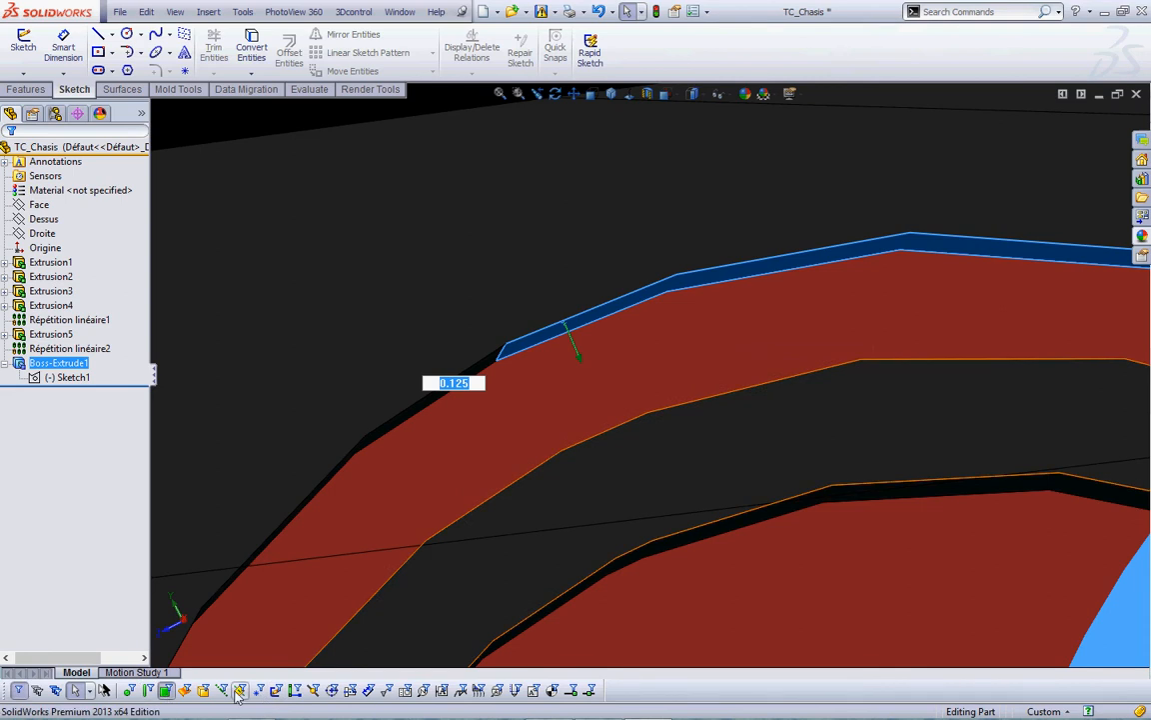
left_click(406, 422)
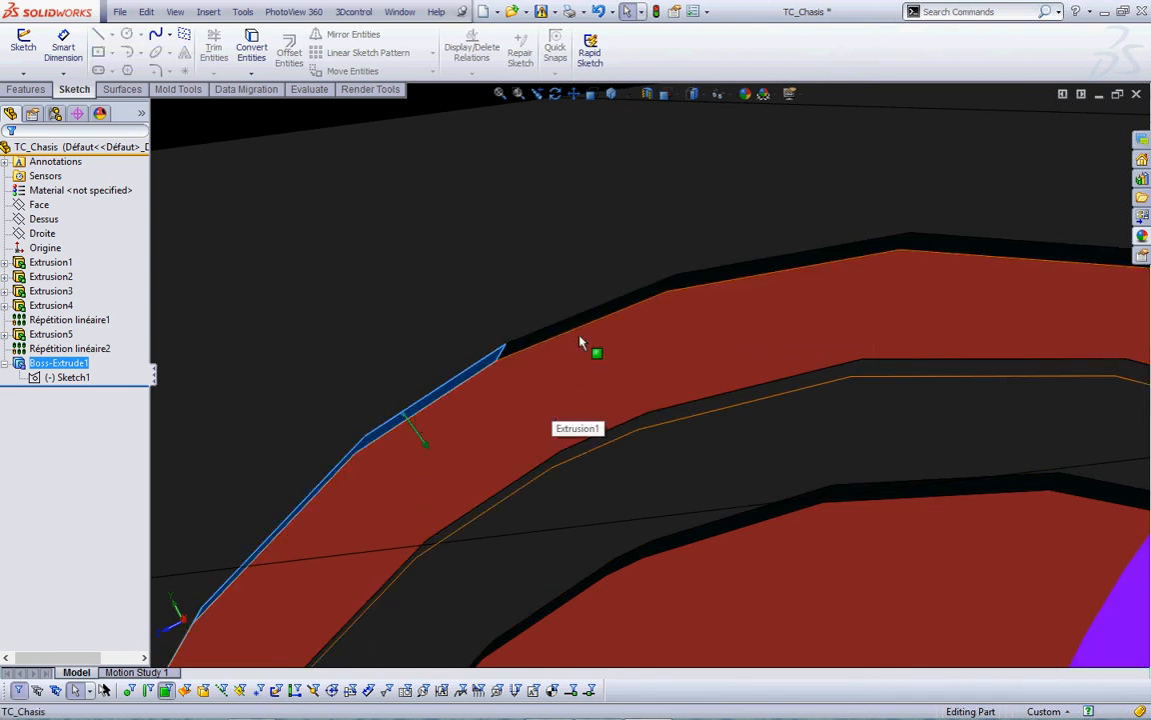
left_click(547, 343, "ctrl")
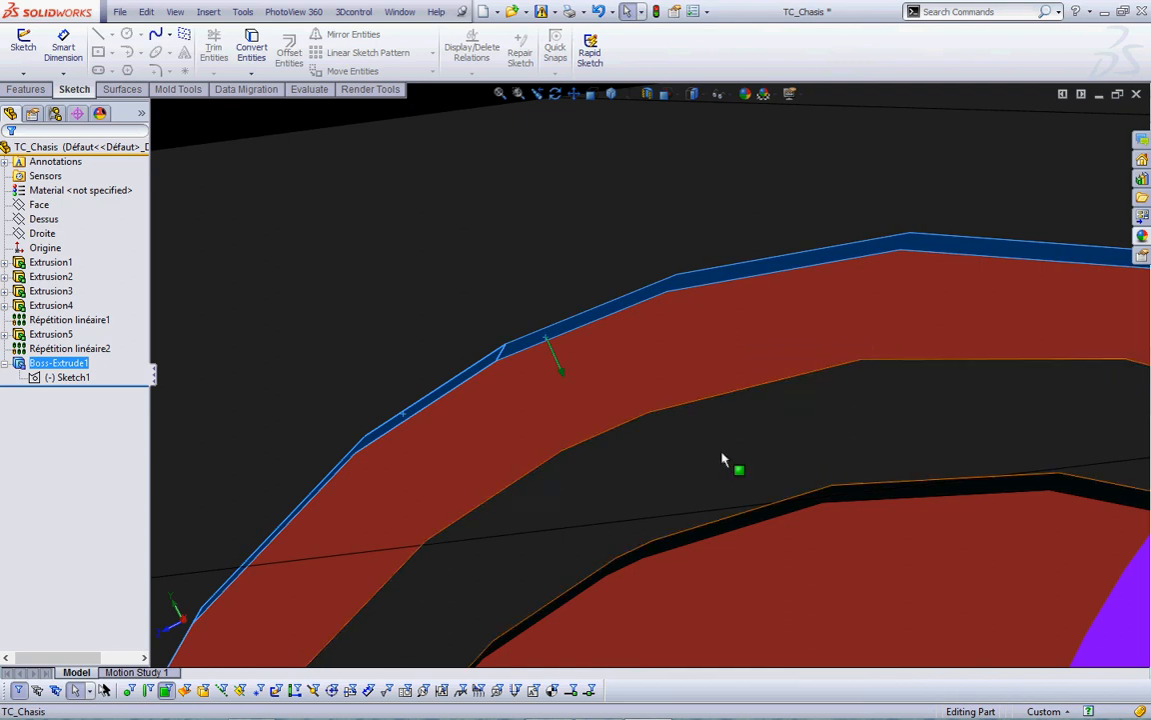
left_click(708, 538, "ctrl")
- Add the inner groove and hole wall faces on the side of the 0 facing the 1 to the selection
mouse_move(684, 542)
middle_mouse_down()
mouse_move(589, 583)
mouse_move(643, 599)
mouse_move(709, 508)
mouse_move(676, 470)
middle_mouse_up()
scroll(675, 466, "up", 4)
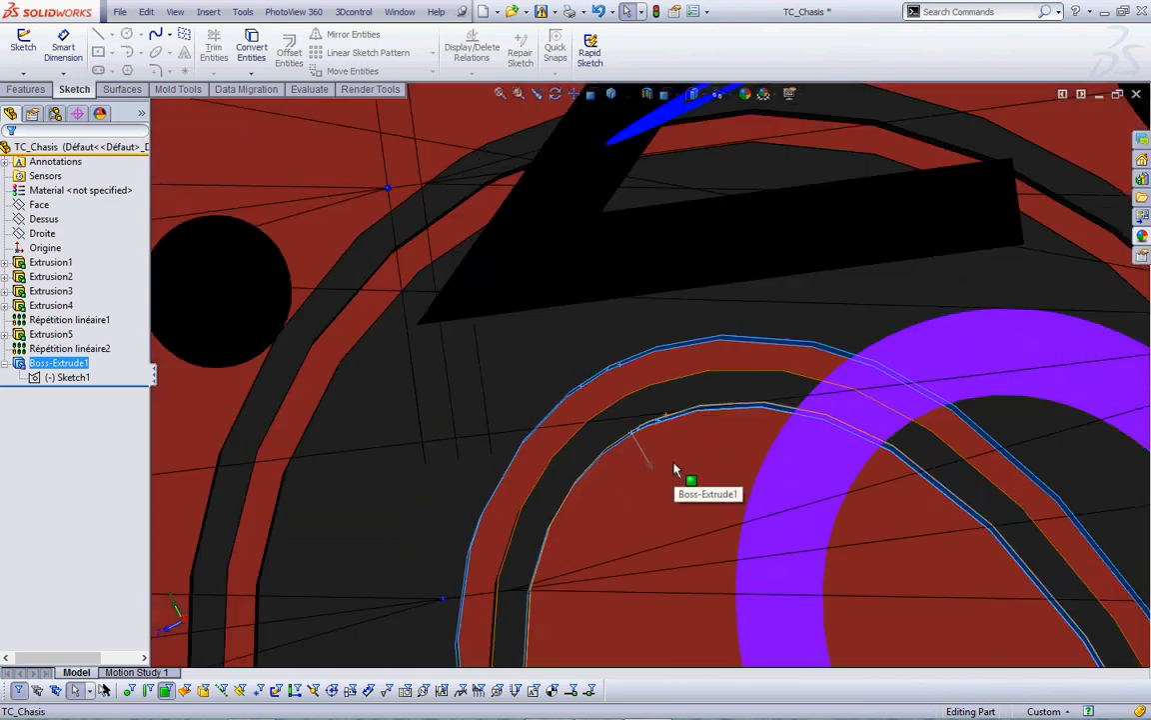
scroll(801, 513, "up", 2)
scroll(826, 563, "down", 3)
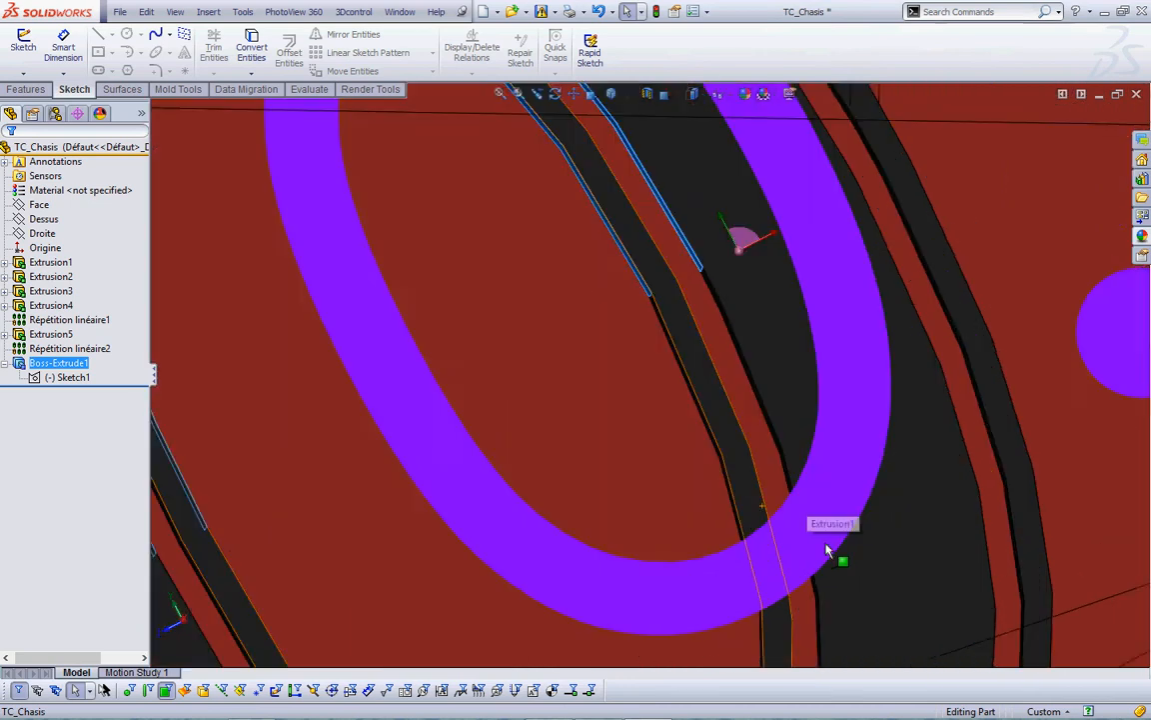
scroll(793, 506, "down", 2)
scroll(750, 399, "down", 2)
left_click(748, 338)
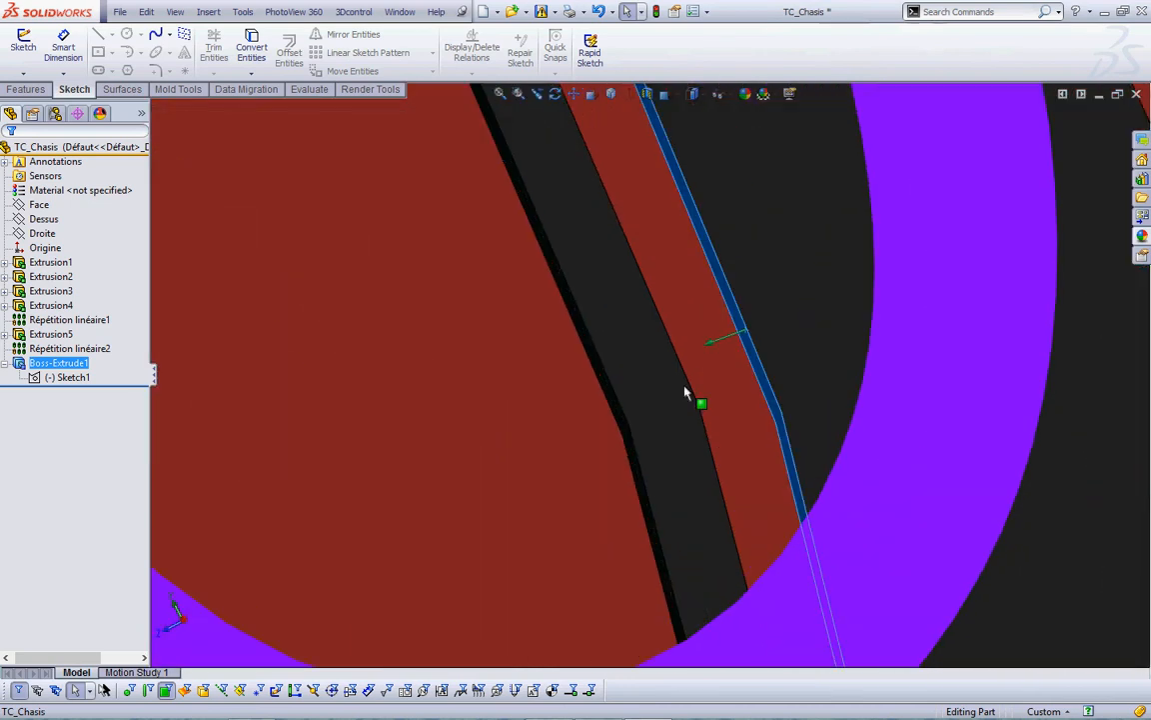
left_click(612, 394)
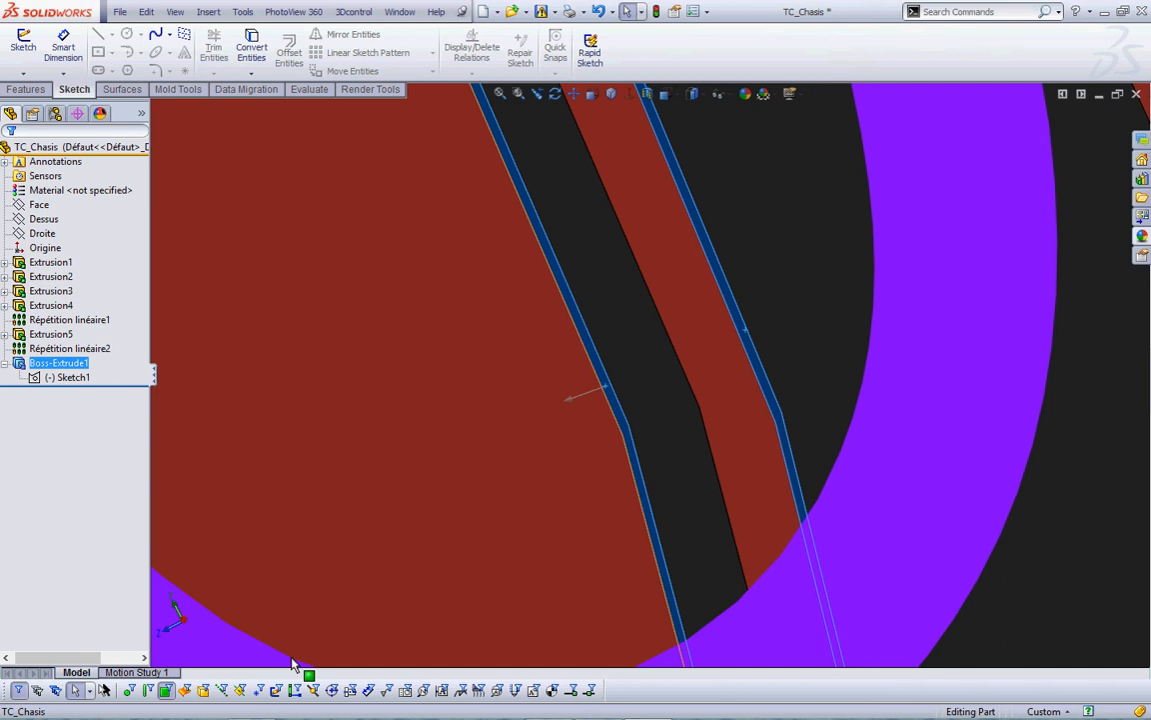
left_click(164, 696)
- Add the remaining inner groove, hole and outer groove wall faces on the side of the 0 away from the 1
scroll(424, 507, "up", 11)
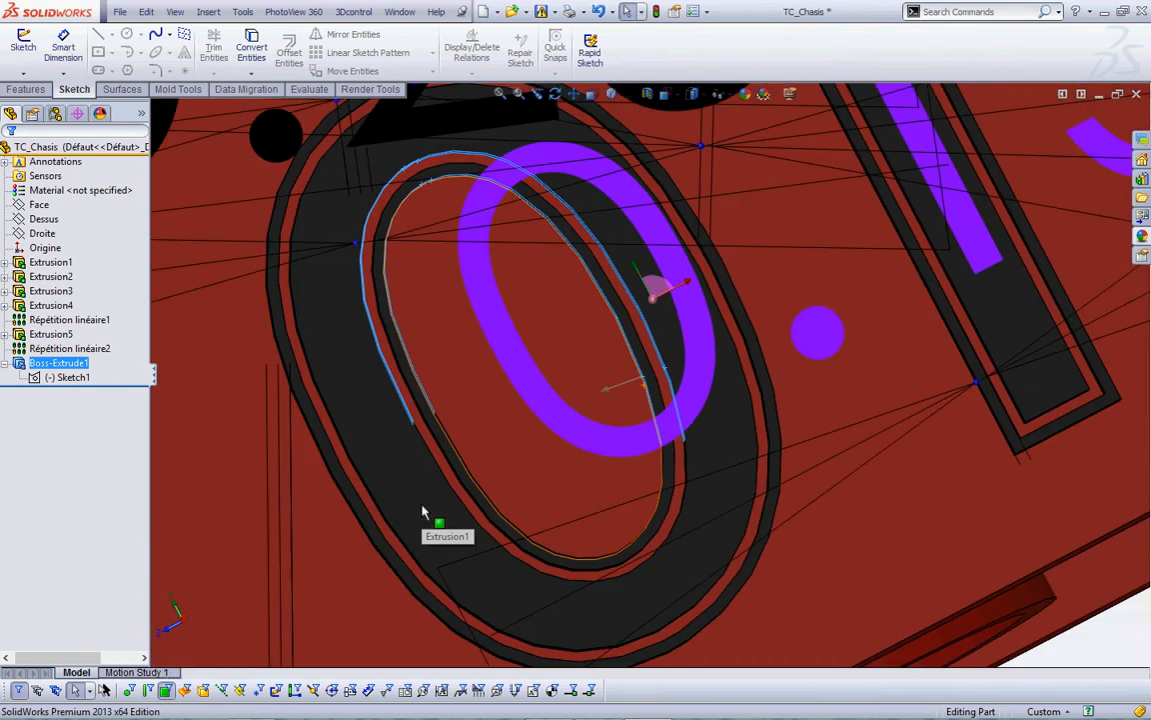
scroll(500, 420, "up", 2)
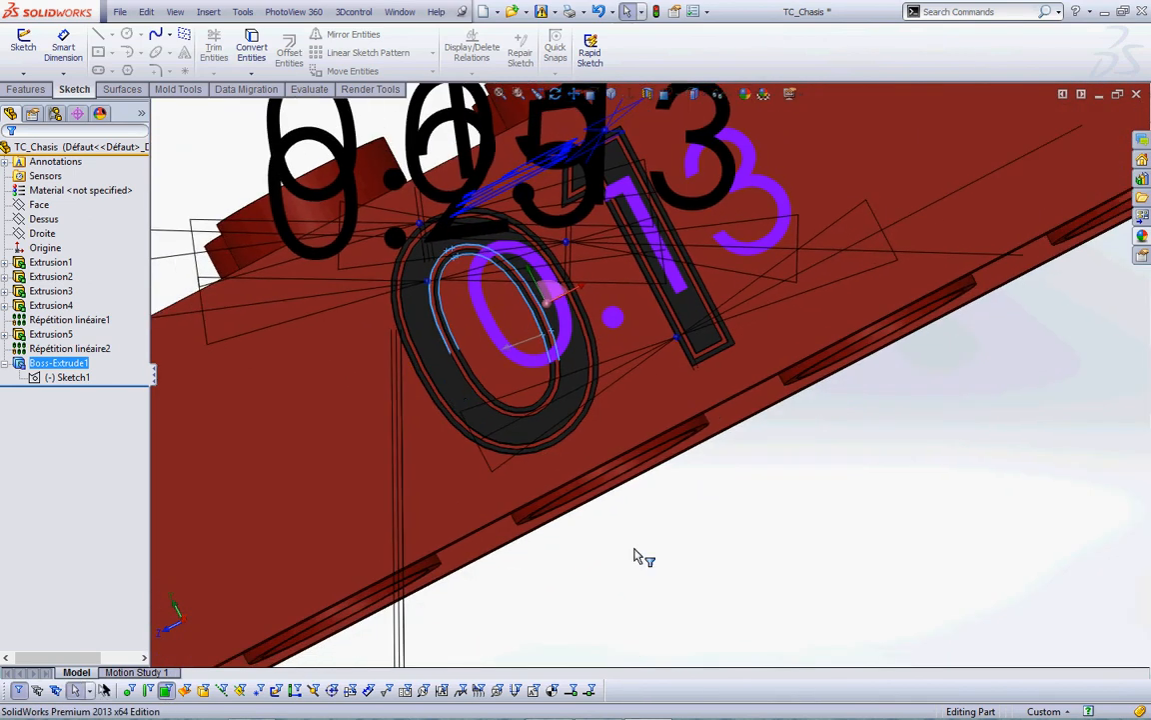
middle_click_drag(643, 555, 530, 494)
scroll(379, 306, "down", 10)
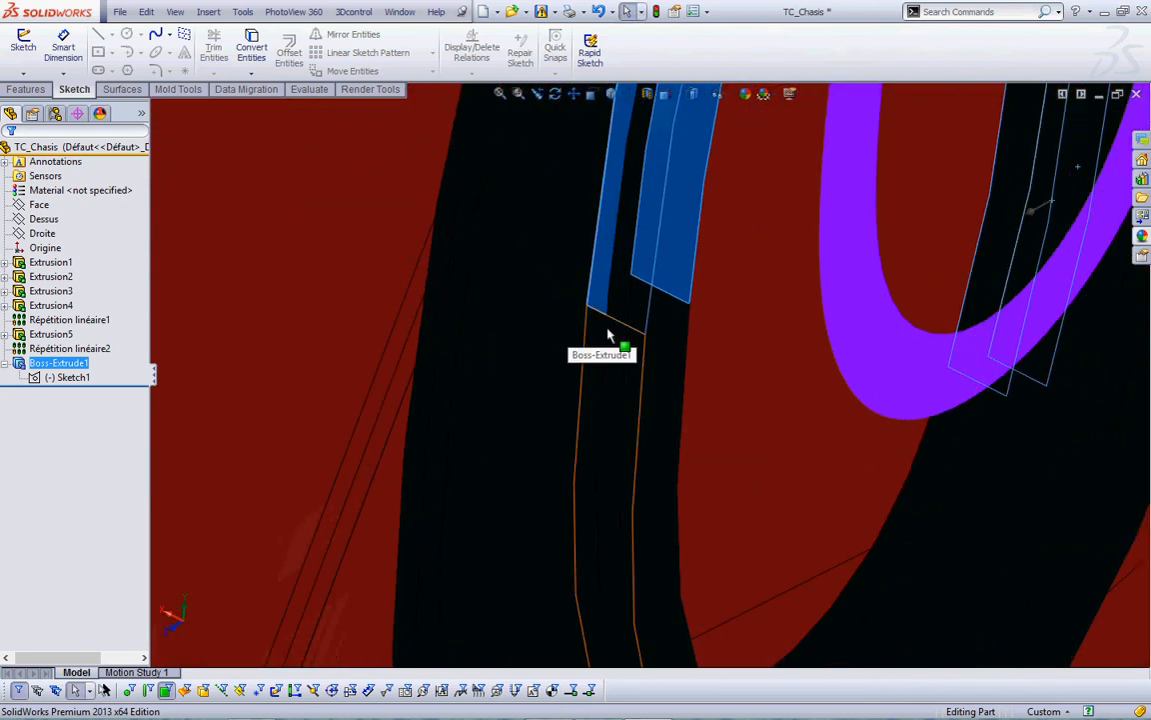
scroll(639, 342, "up", 8)
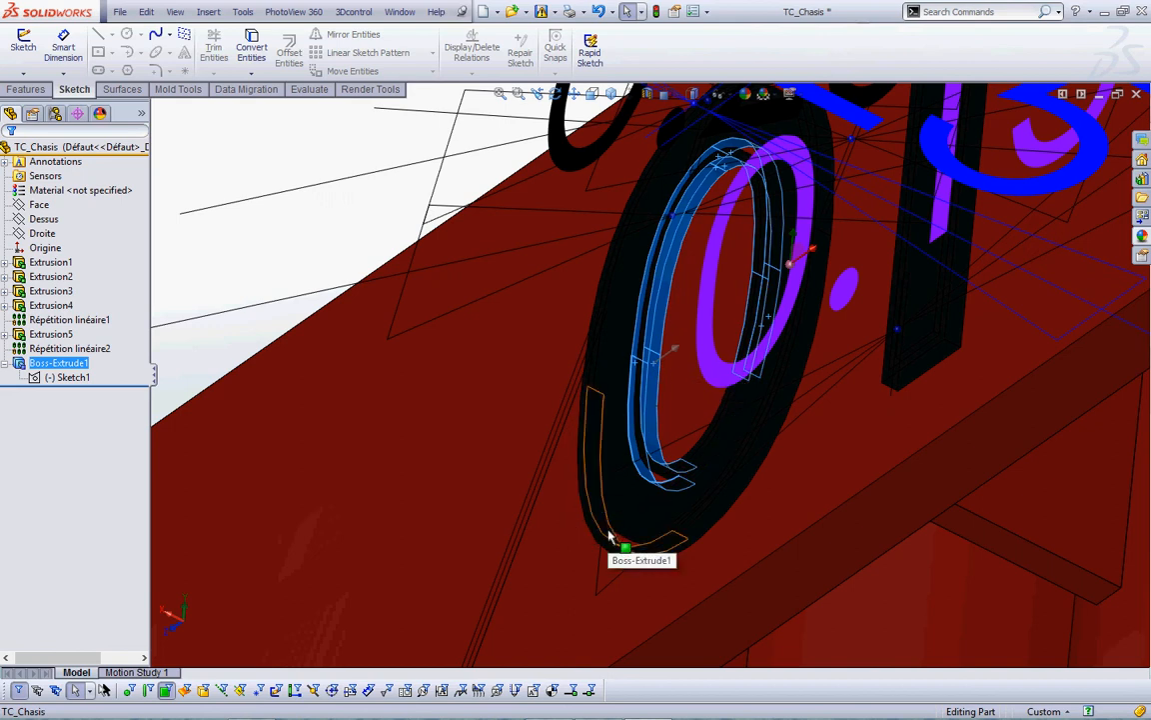
scroll(612, 400, "down", 5)
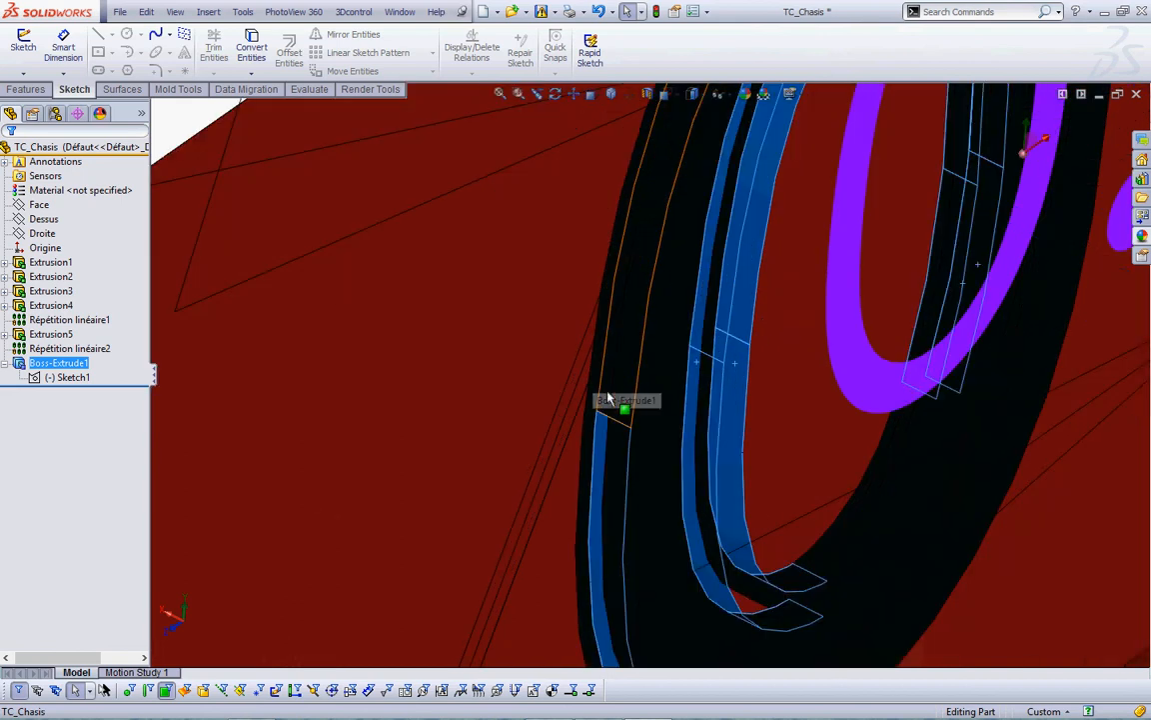
scroll(605, 395, "up", 6)
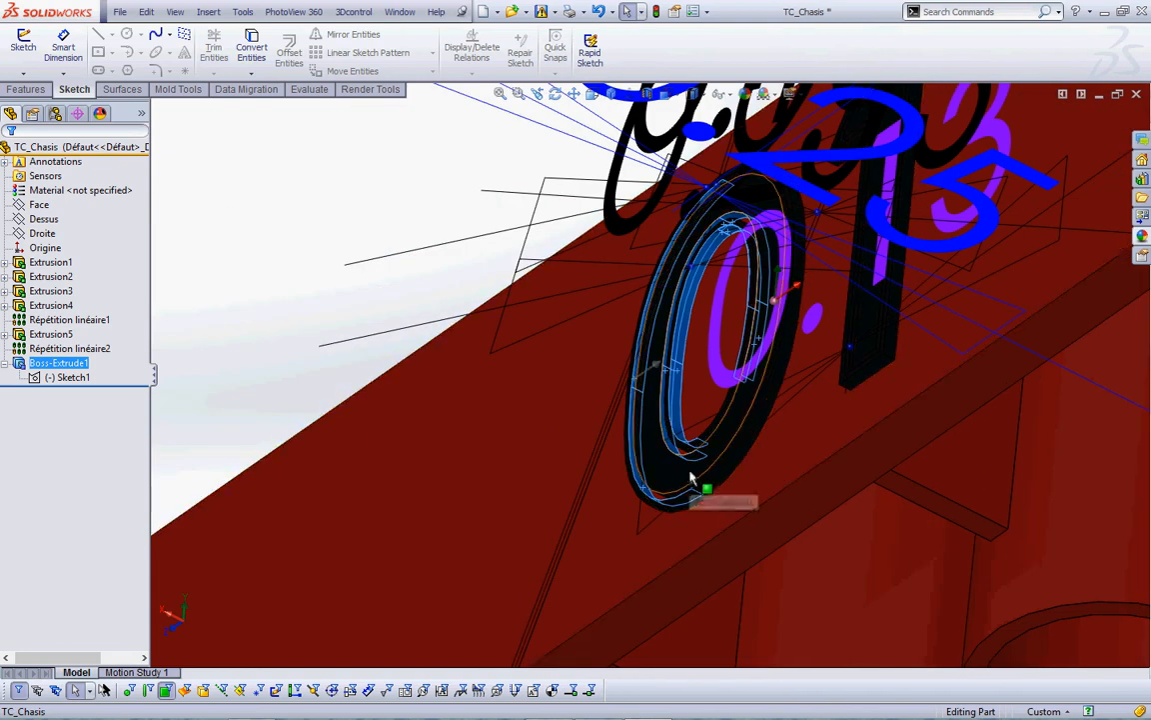
- Add the wall faces along the lower curve of the 0 and the rest of its outer groove to the selection
scroll(695, 486, "down", 2)
middle_click_drag(695, 485, 837, 662)
scroll(740, 469, "down", 5)
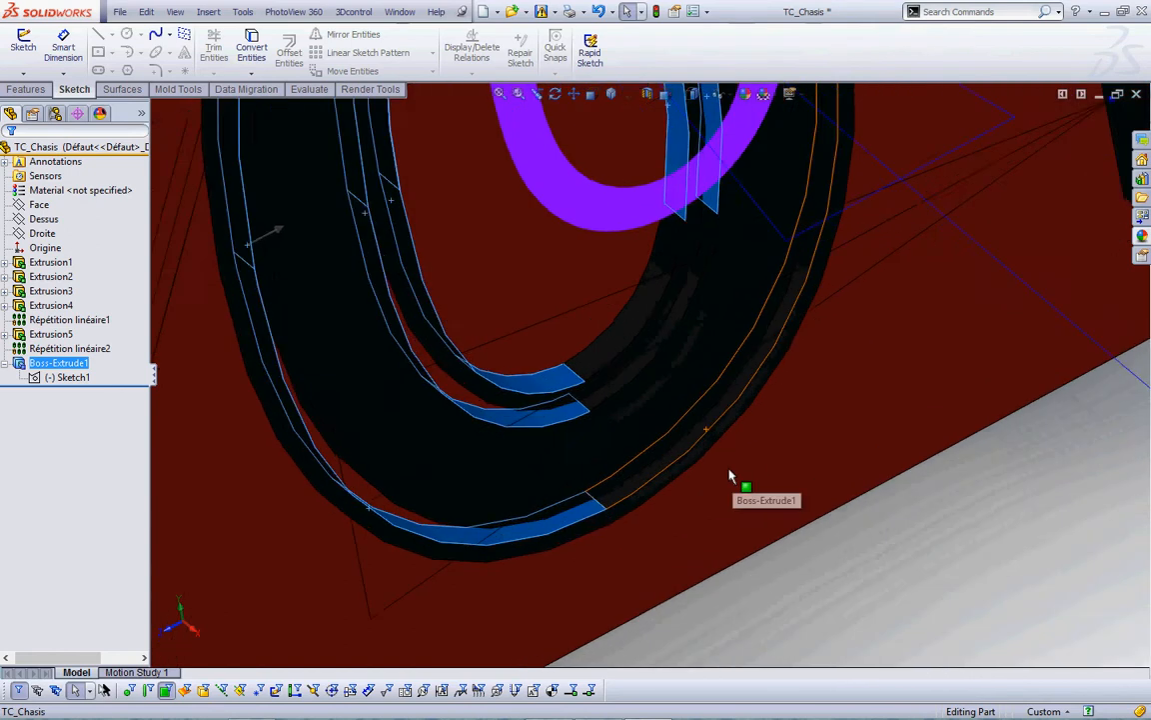
left_click(639, 468)
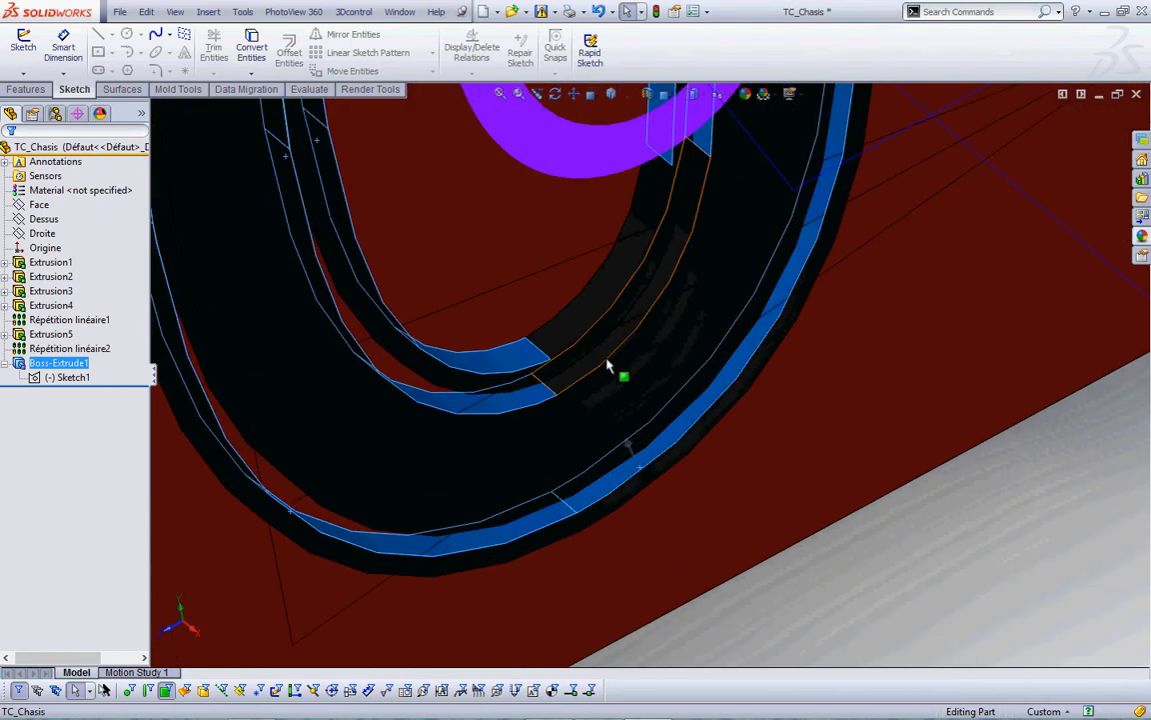
scroll(728, 378, "up", 5)
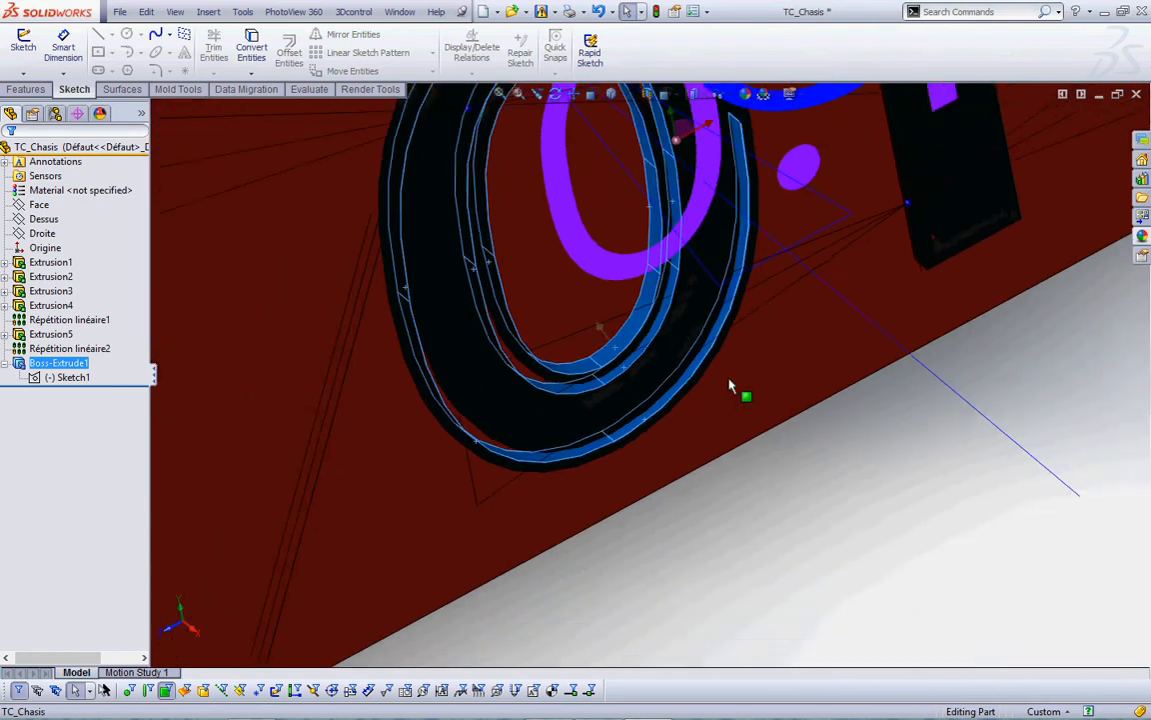
scroll(698, 249, "down", 6)
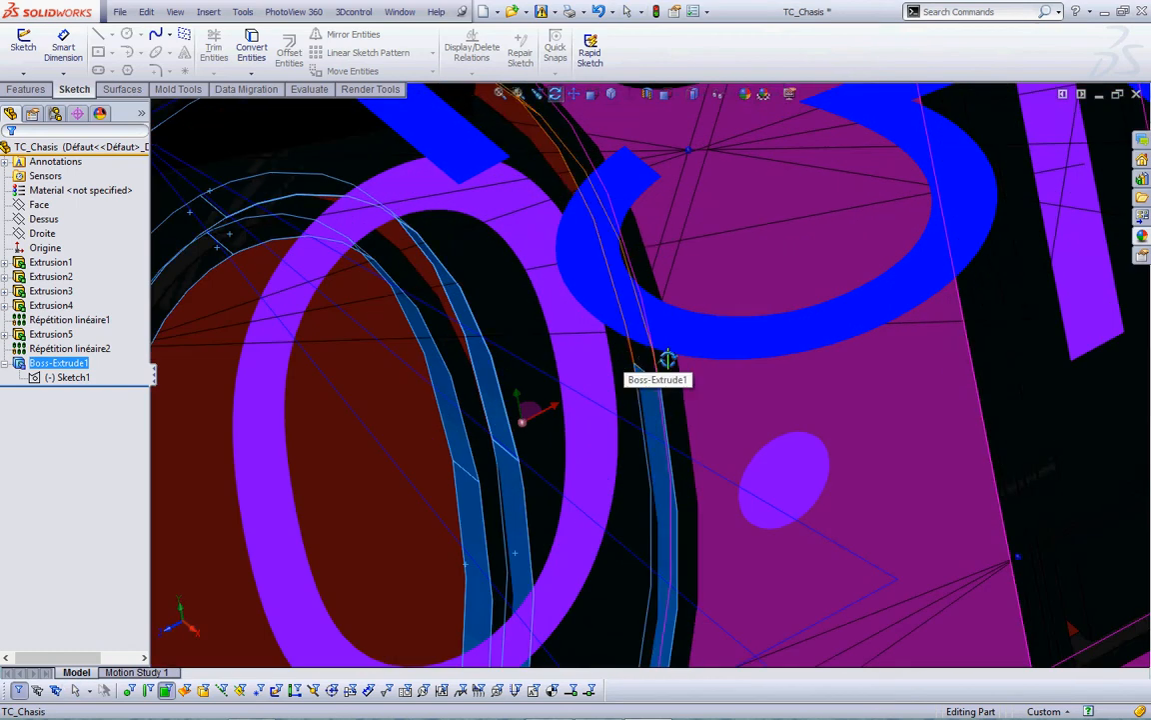
scroll(668, 358, "up", 5)
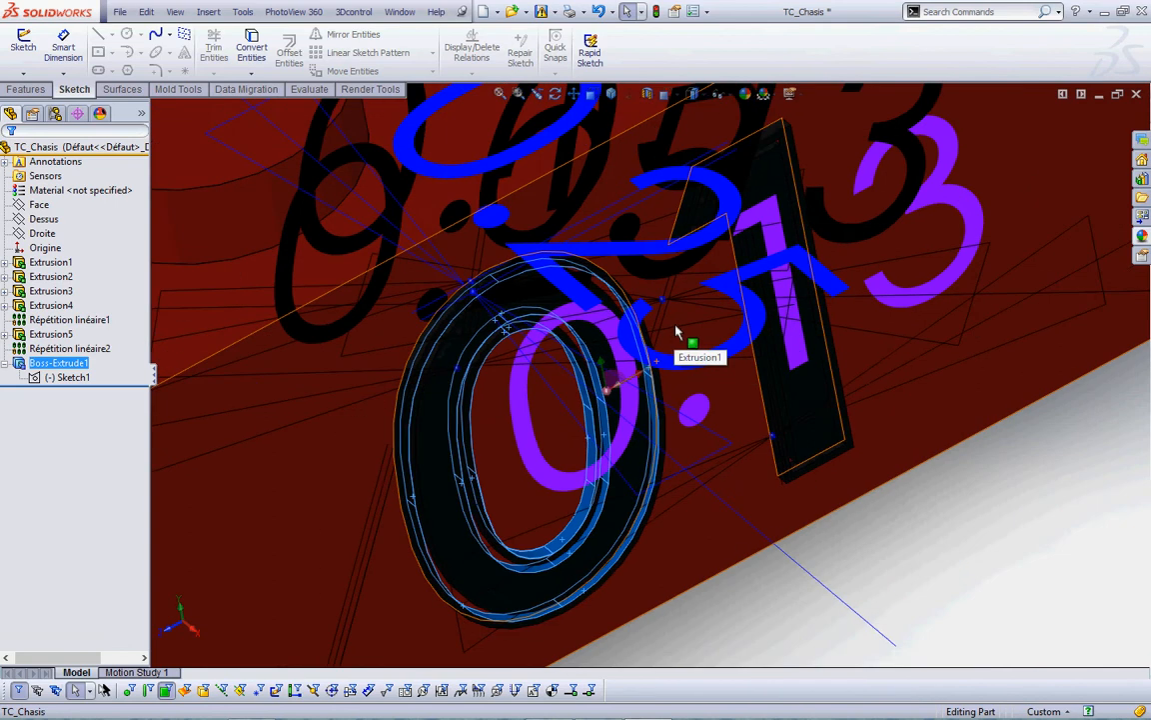
- Add the groove wall faces at the foot and along both sides of the 1's stem to the selection
scroll(835, 458, "down", 6)
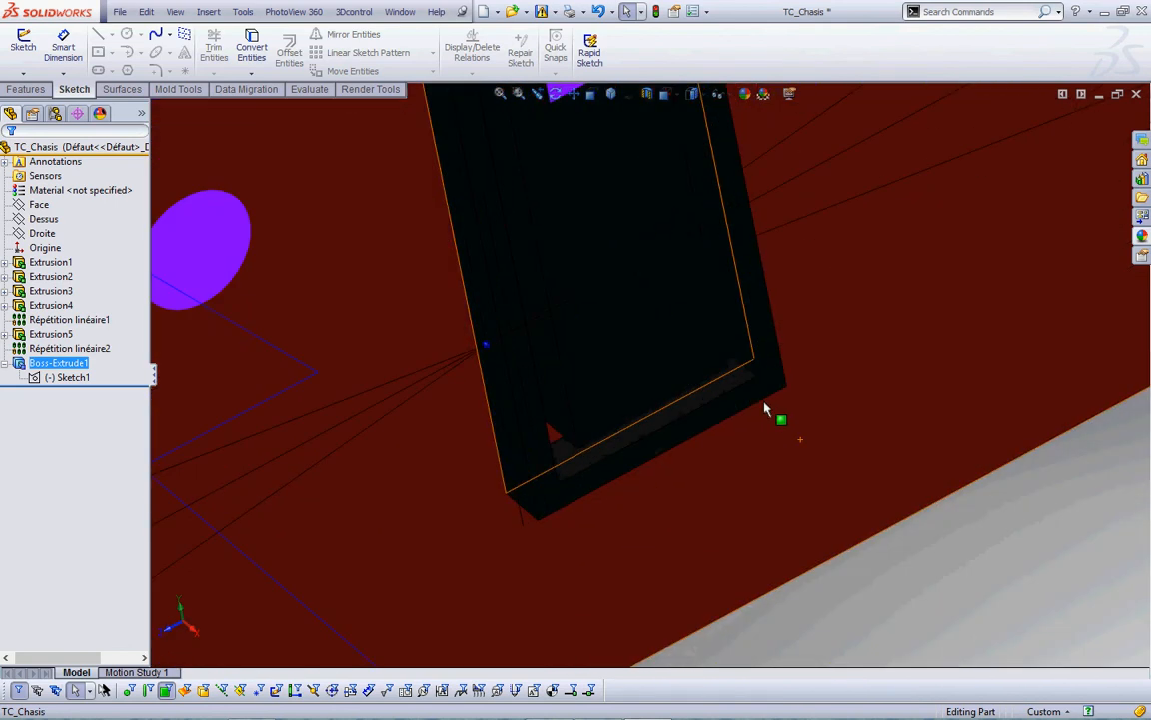
left_click(747, 393)
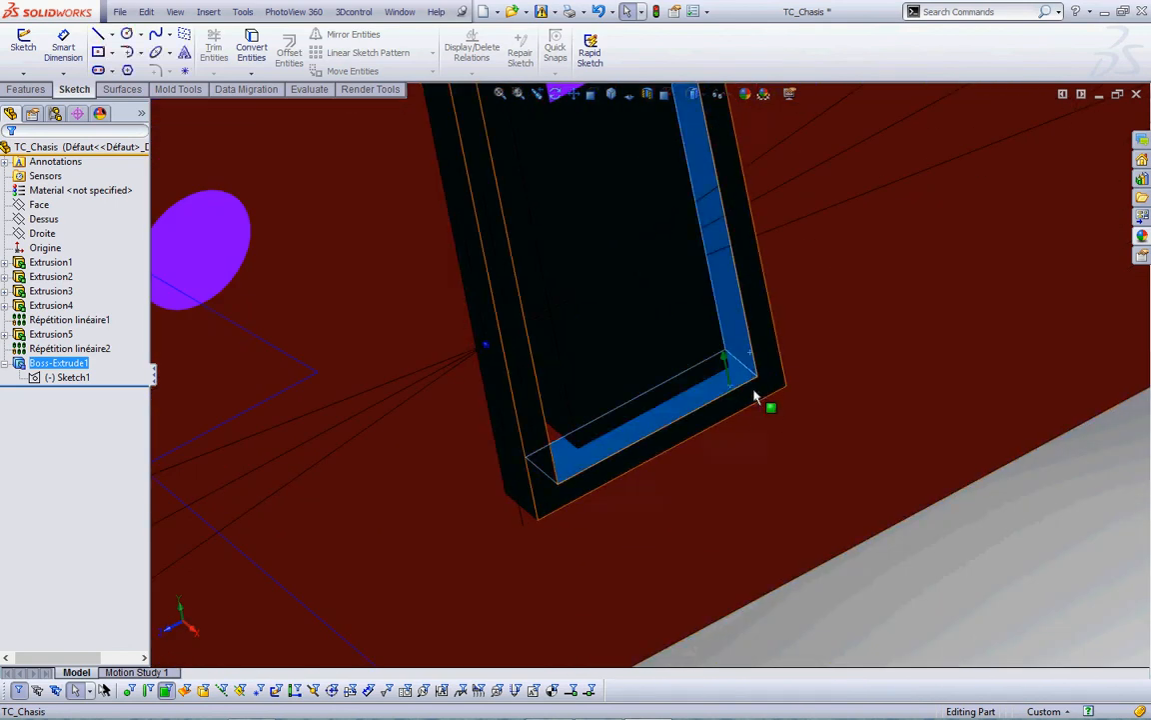
scroll(784, 510, "up", 3)
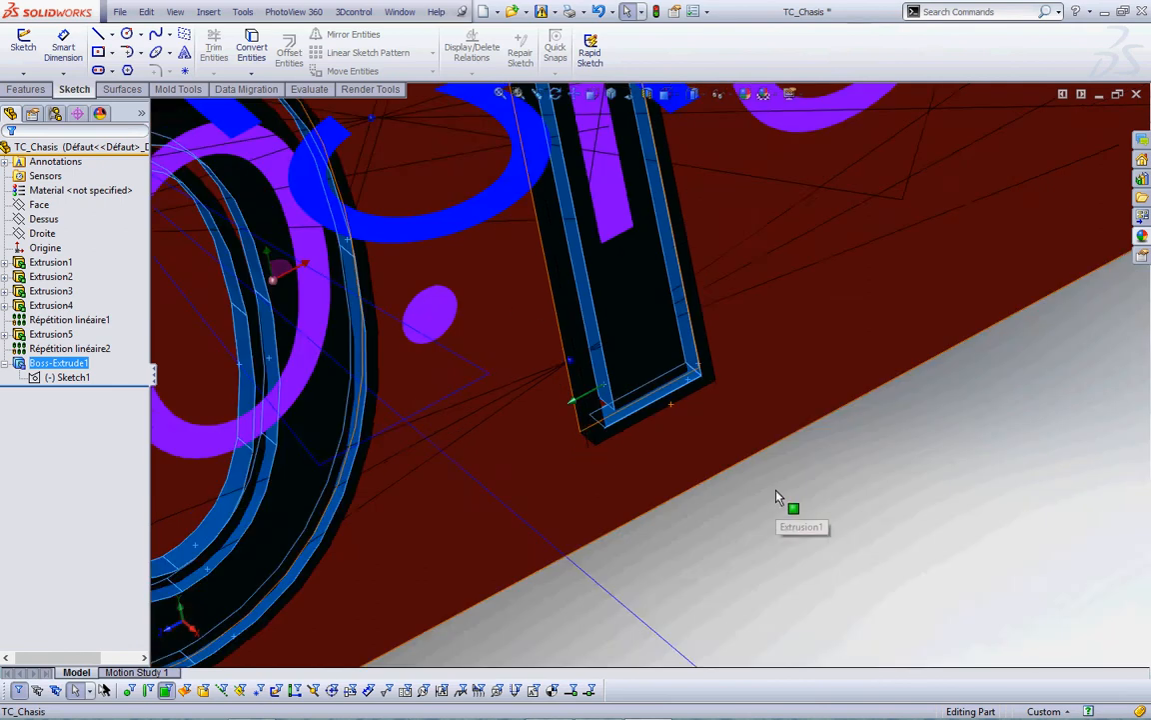
middle_click_drag(818, 521, 669, 483)
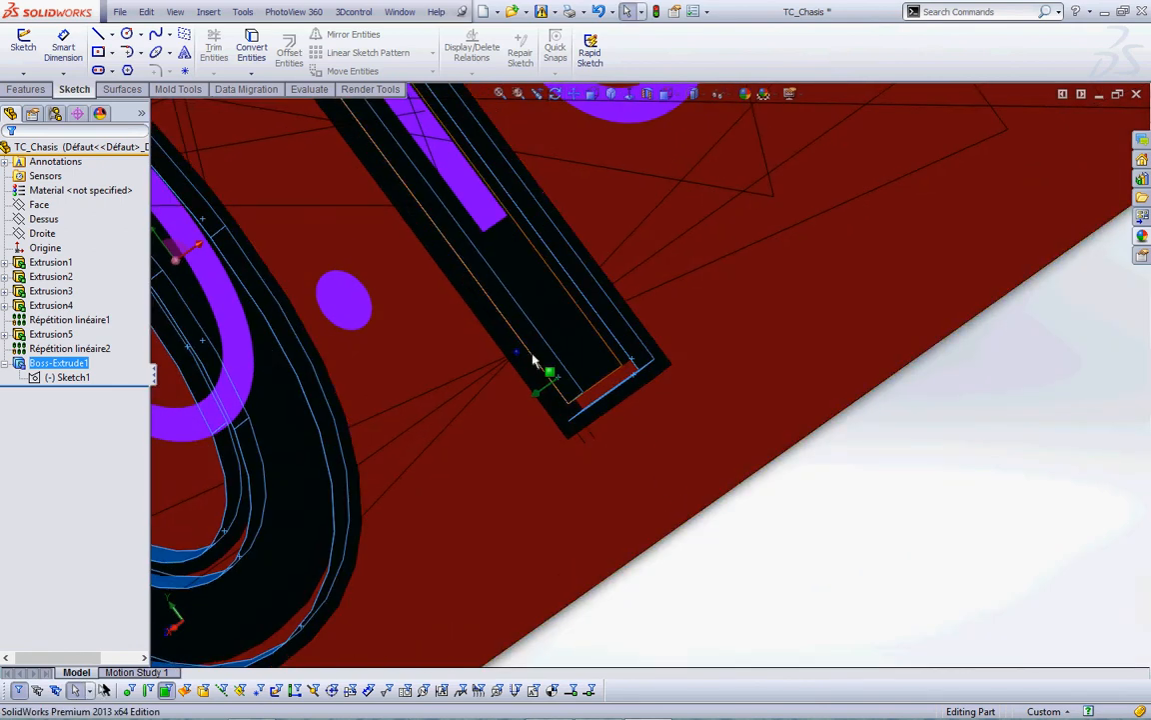
- Add the remaining groove wall face at the foot of the 1's stem to the selection
scroll(535, 362, "down", 3)
left_click(599, 401)
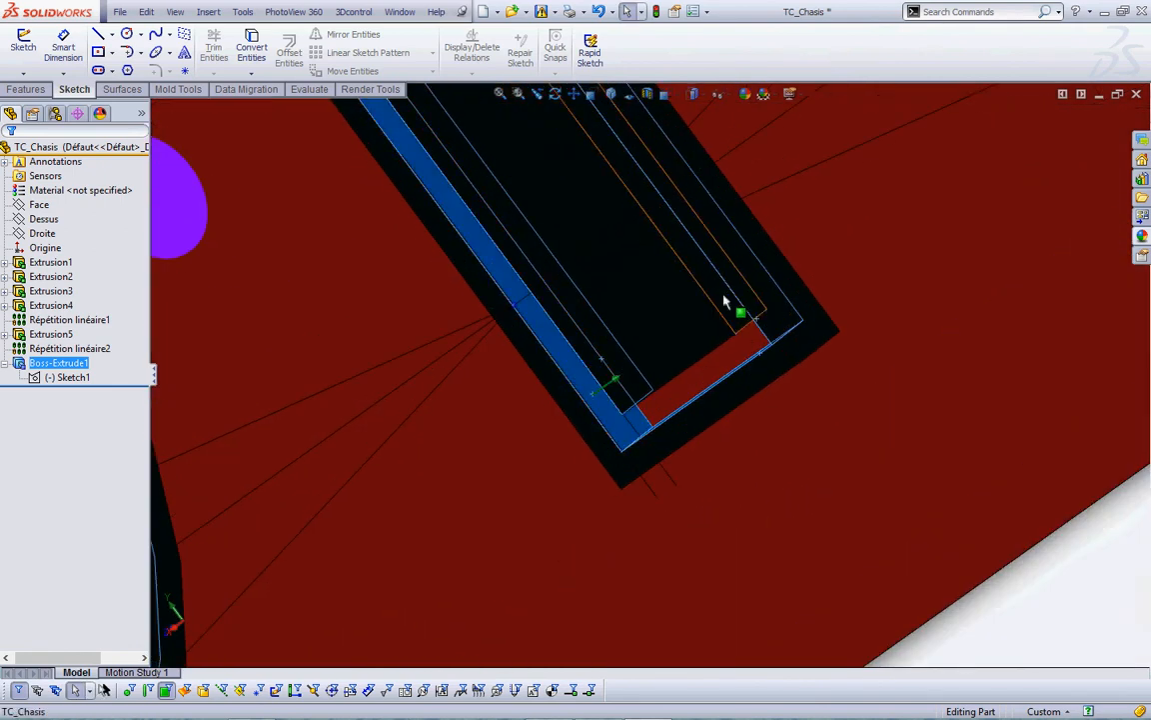
scroll(716, 290, "up", 5)
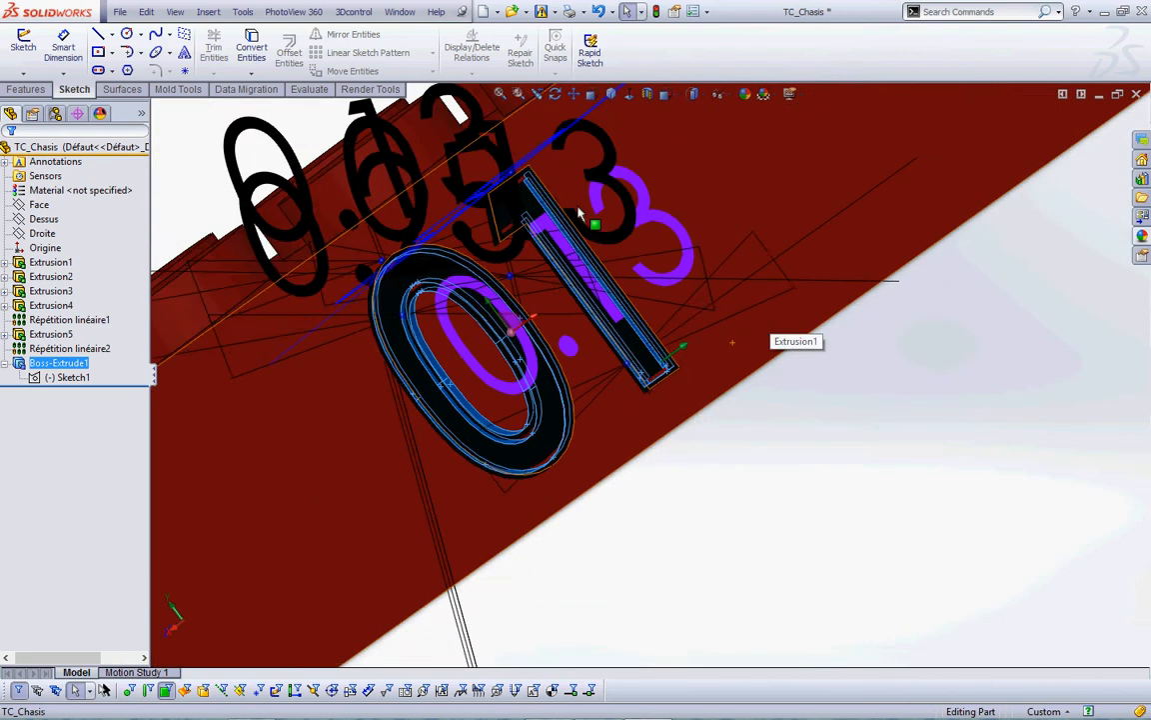
scroll(580, 212, "down", 5)
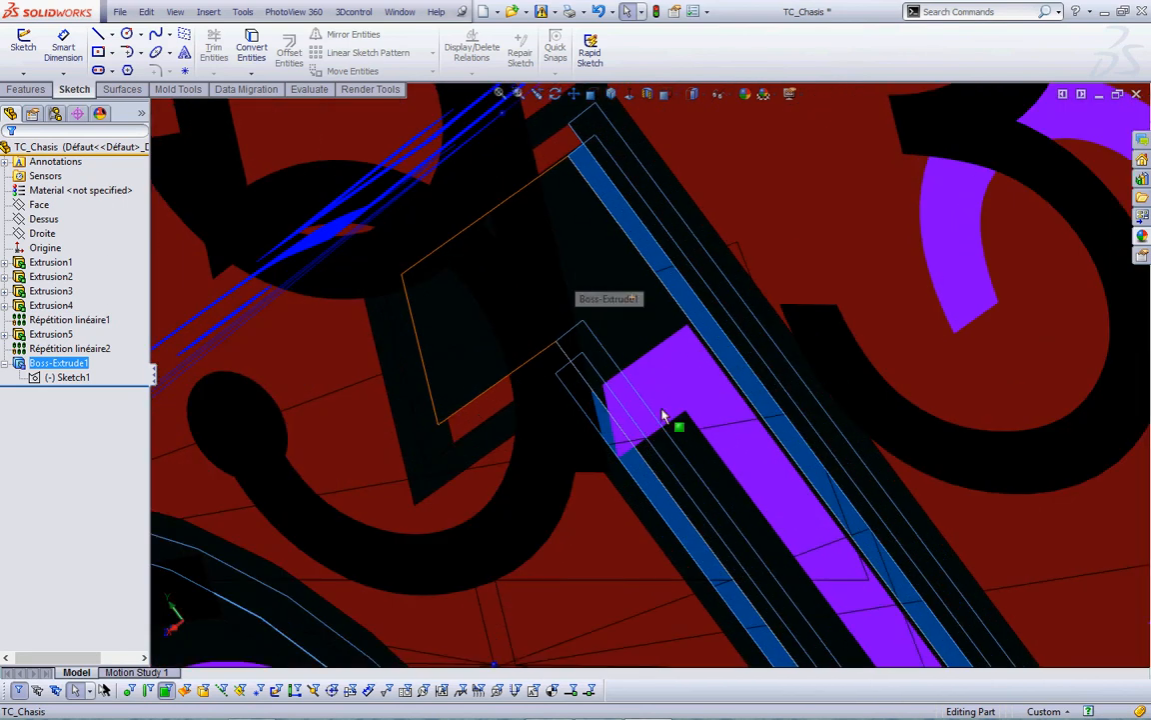
- Add the groove wall faces around the flag at the upper end of the 1 to the selection
middle_click_drag(663, 414, 647, 275)
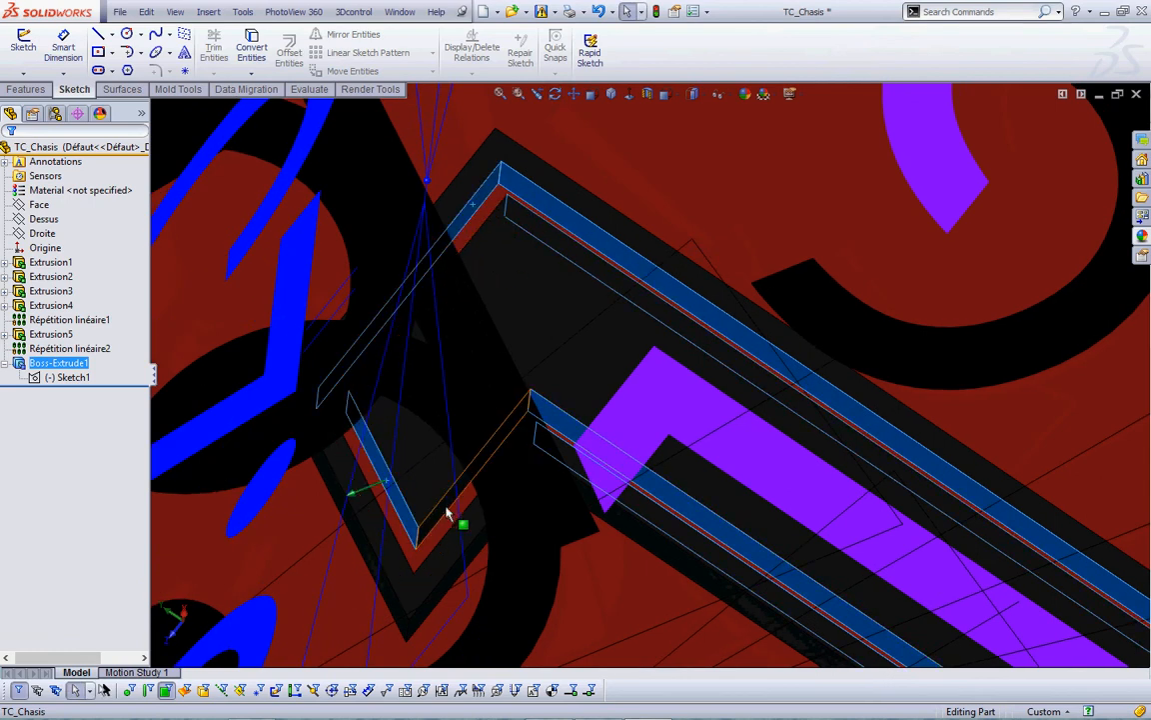
scroll(616, 532, "up", 5)
middle_click_drag(672, 522, 587, 525)
scroll(588, 525, "down", 8)
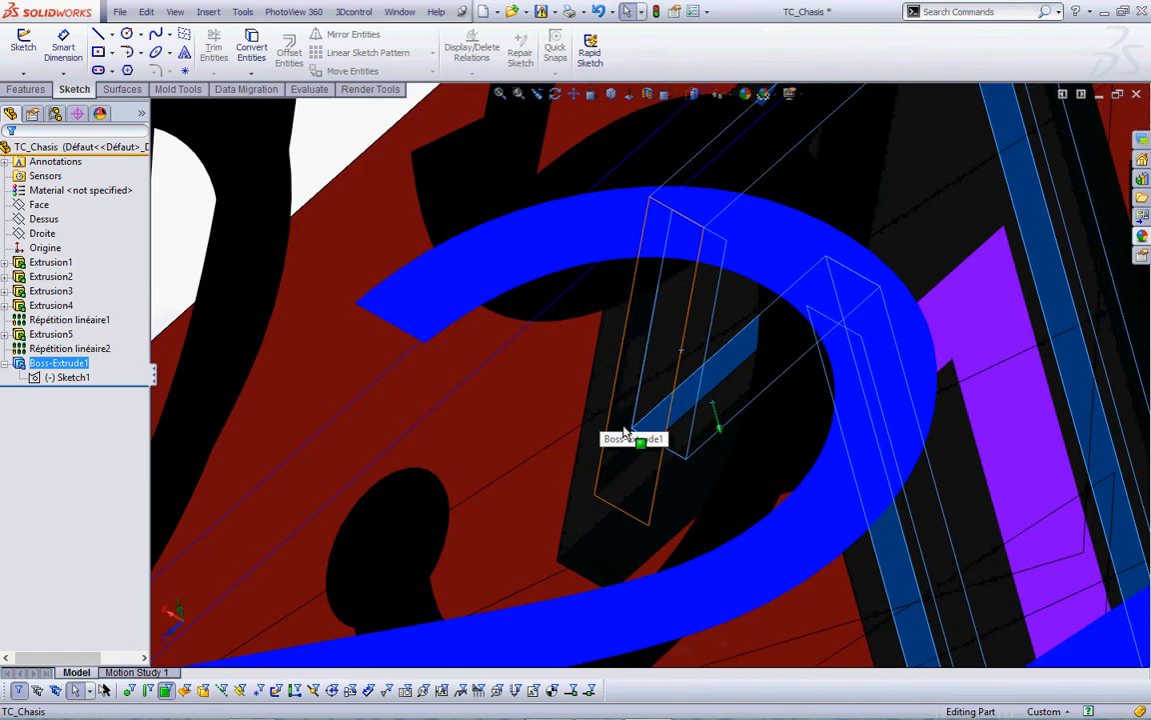
left_click(617, 430)
scroll(717, 445, "up", 5)
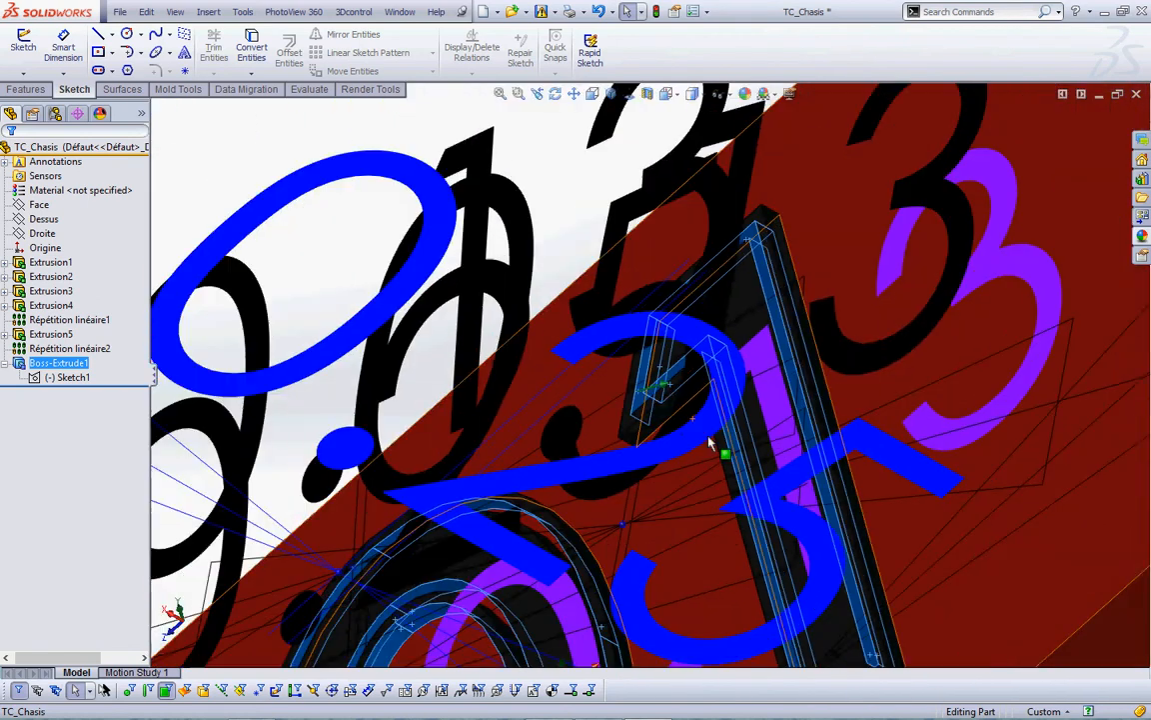
middle_click_drag(684, 439, 816, 591)
scroll(687, 441, "down", 5)
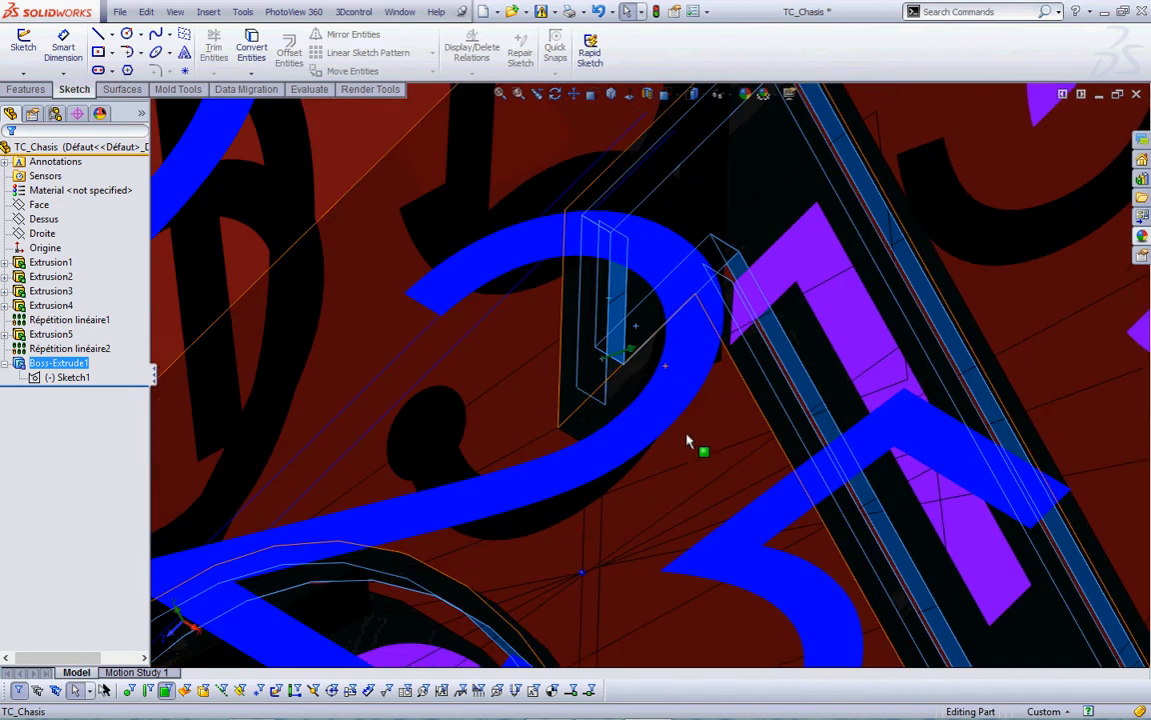
scroll(805, 406, "up", 5)
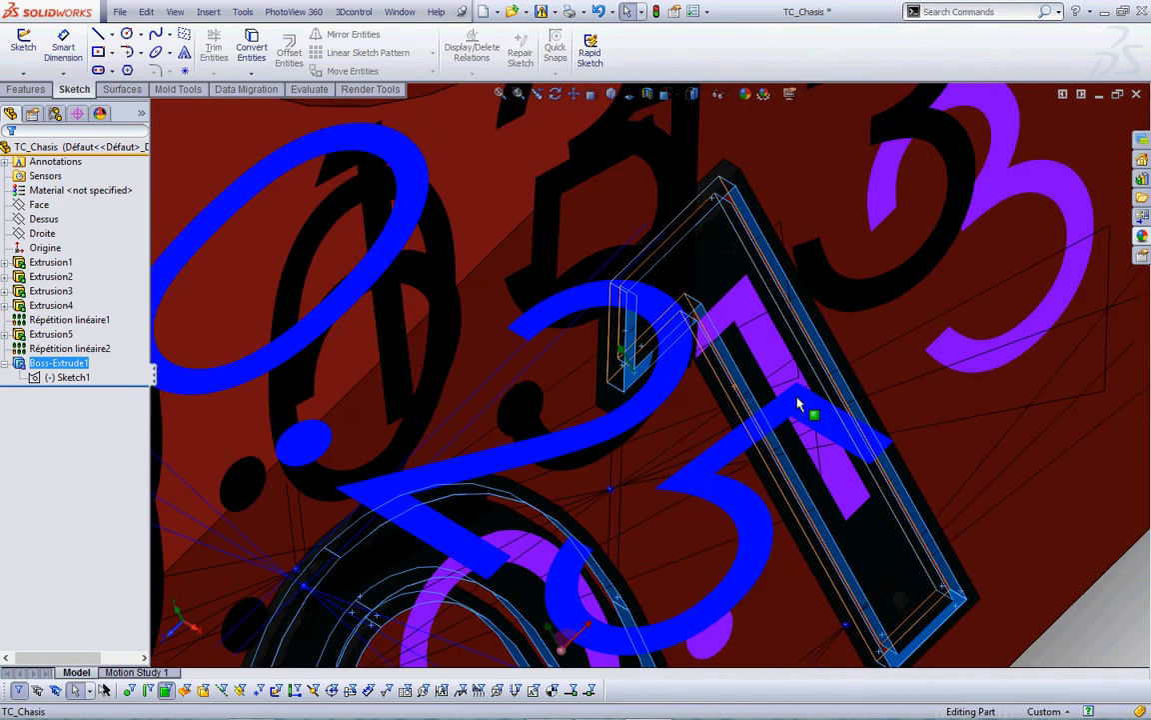
- Apply the white medium gloss plastic appearance to all selected groove and hole wall faces of the 01 lettering
scroll(796, 404, "up", 5)
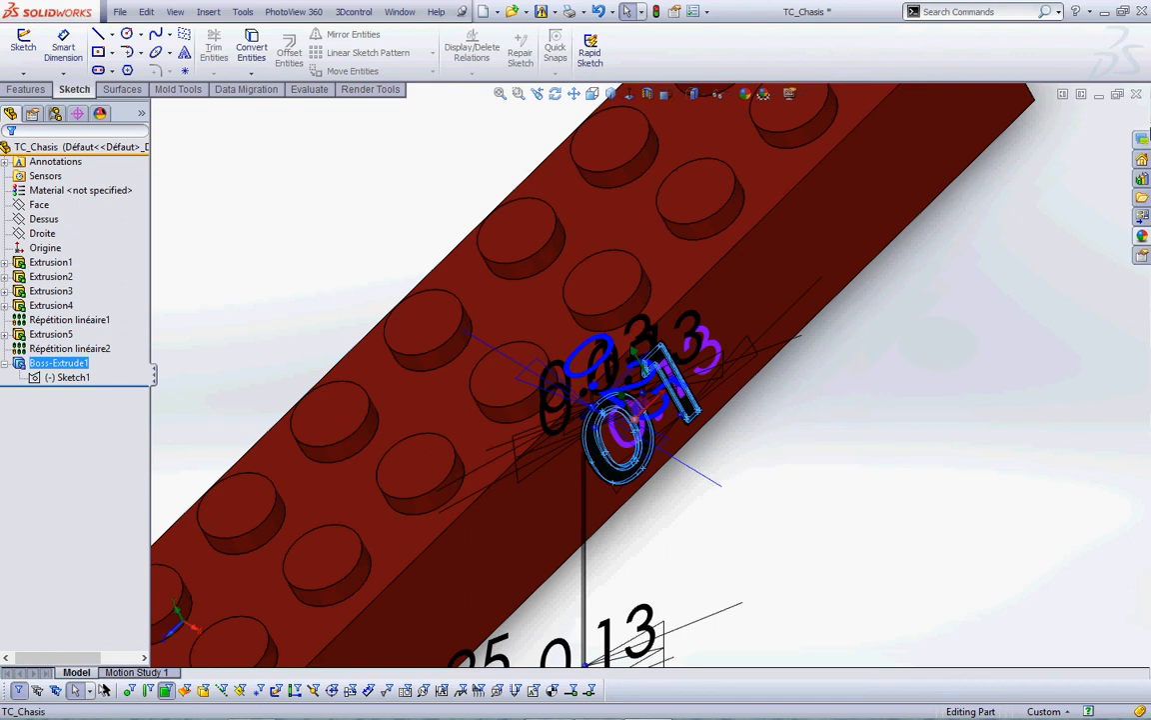
left_click(1140, 236)
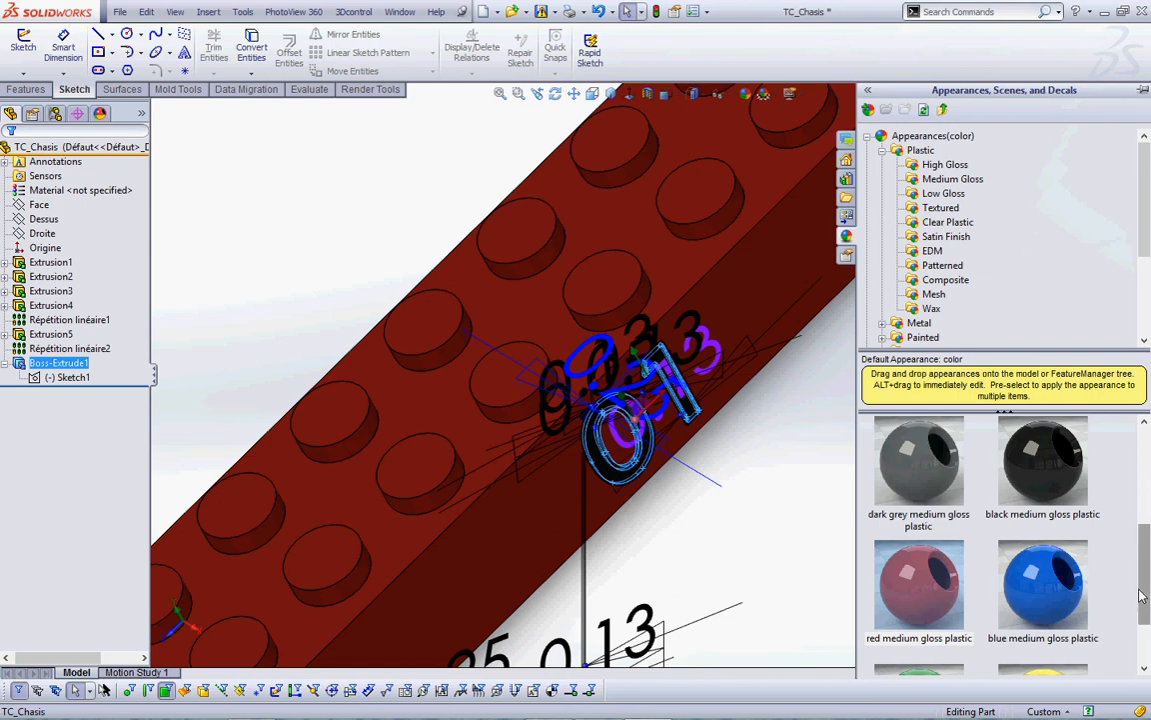
left_click_drag(1142, 596, 1146, 460)
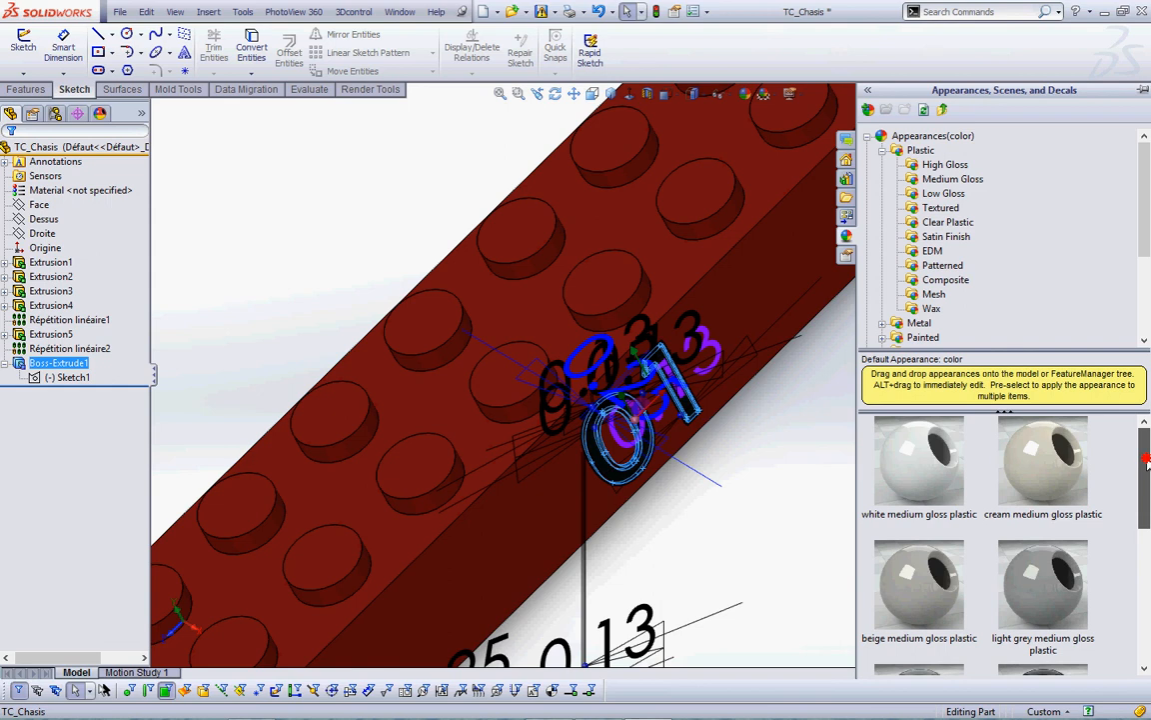
mouse_move(902, 493)
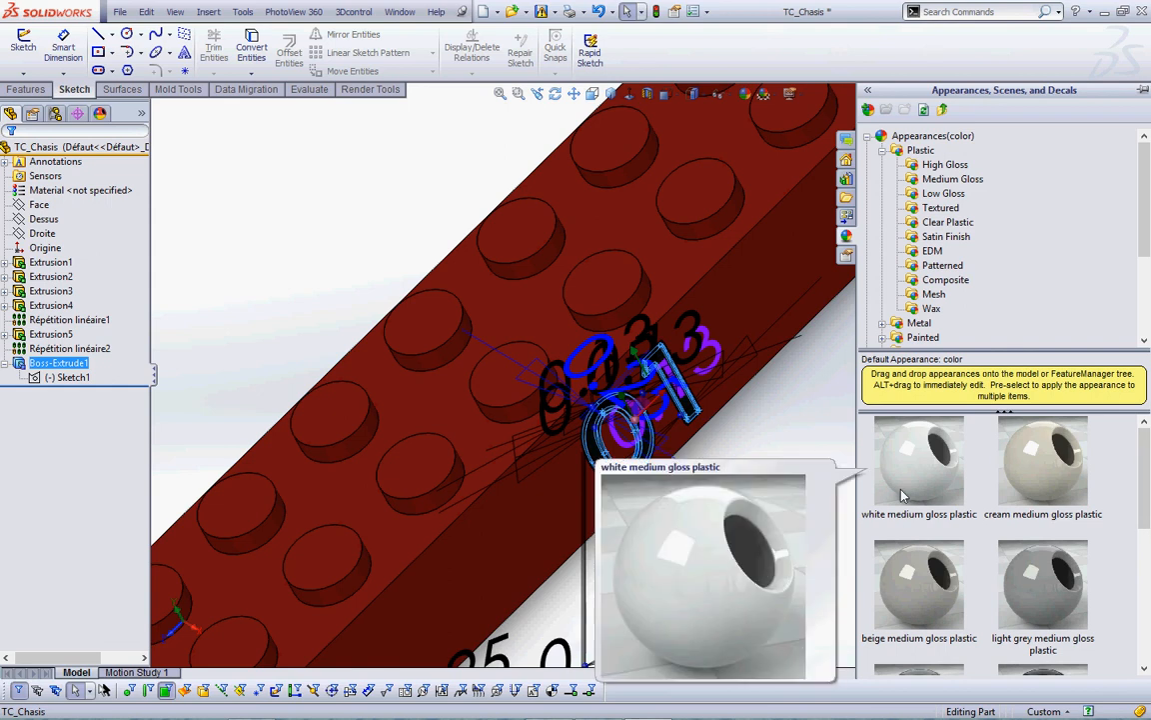
mouse_move(903, 493)
left_mouse_down()
mouse_move(811, 480)
mouse_move(800, 493)
mouse_move(817, 513)
mouse_move(680, 410)
mouse_move(696, 401)
left_mouse_up()
scroll(689, 410, "down", 8)
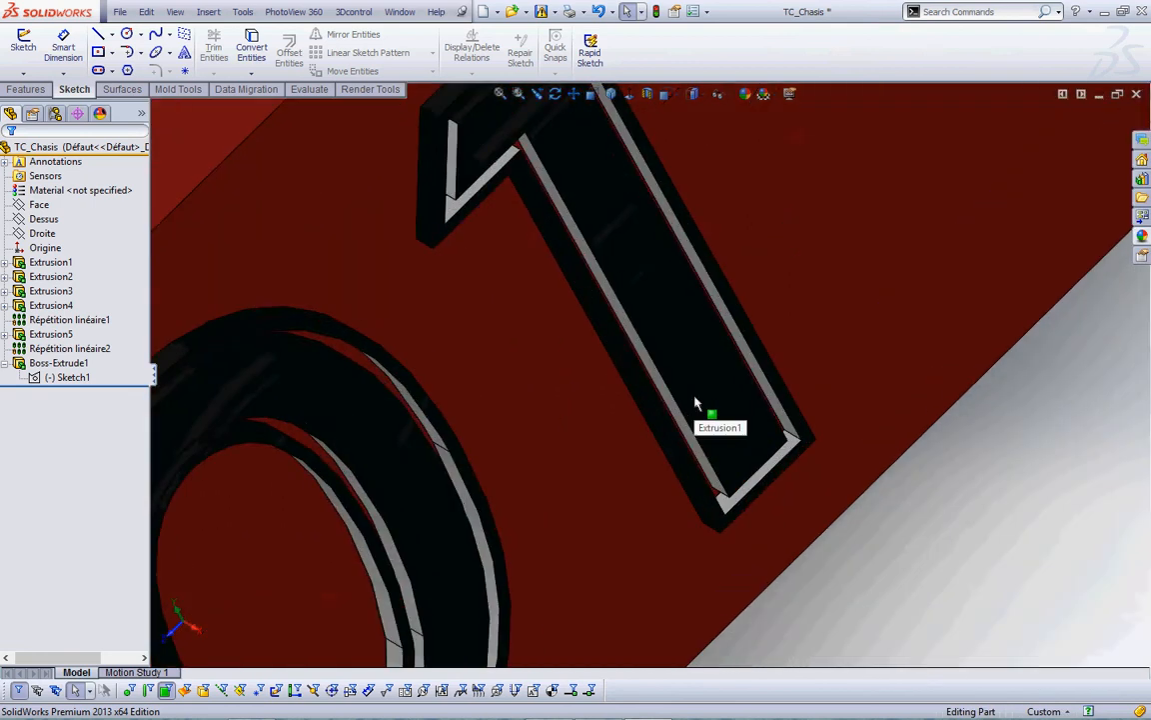
scroll(696, 403, "up", 8)
middle_click_drag(655, 426, 687, 505)
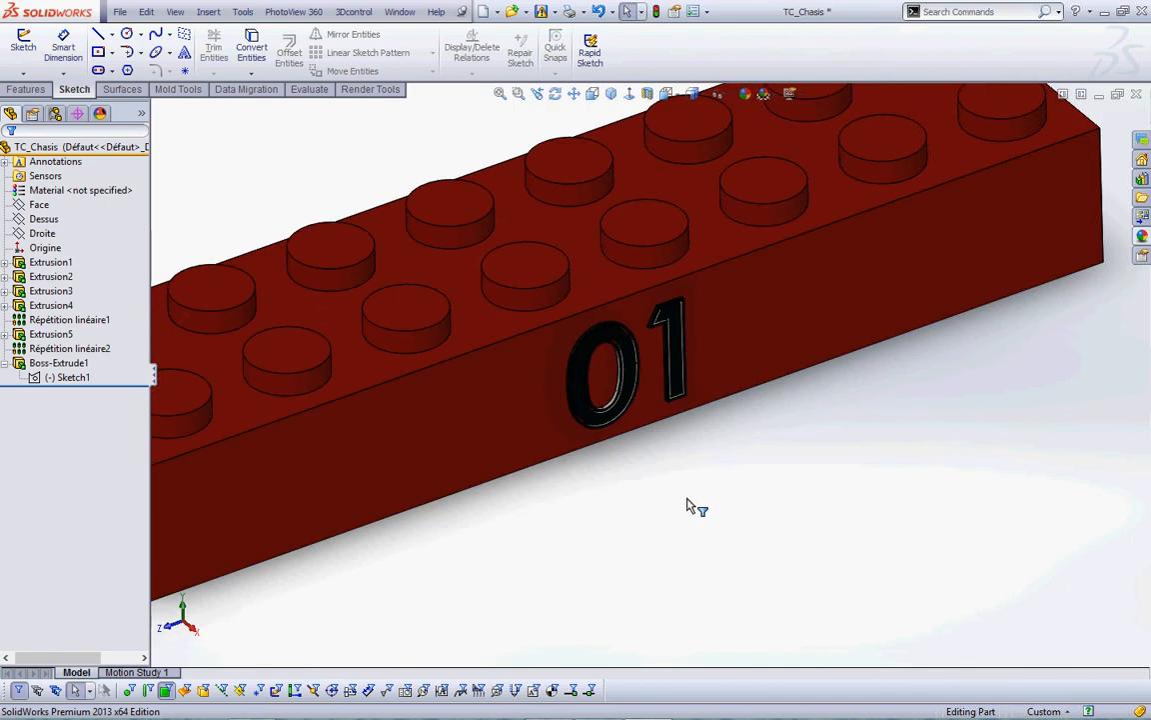
- Apply white medium gloss plastic to the groove wall along the 1's upper edge and the upper inner groove wall of the 0
scroll(657, 391, "down", 4)
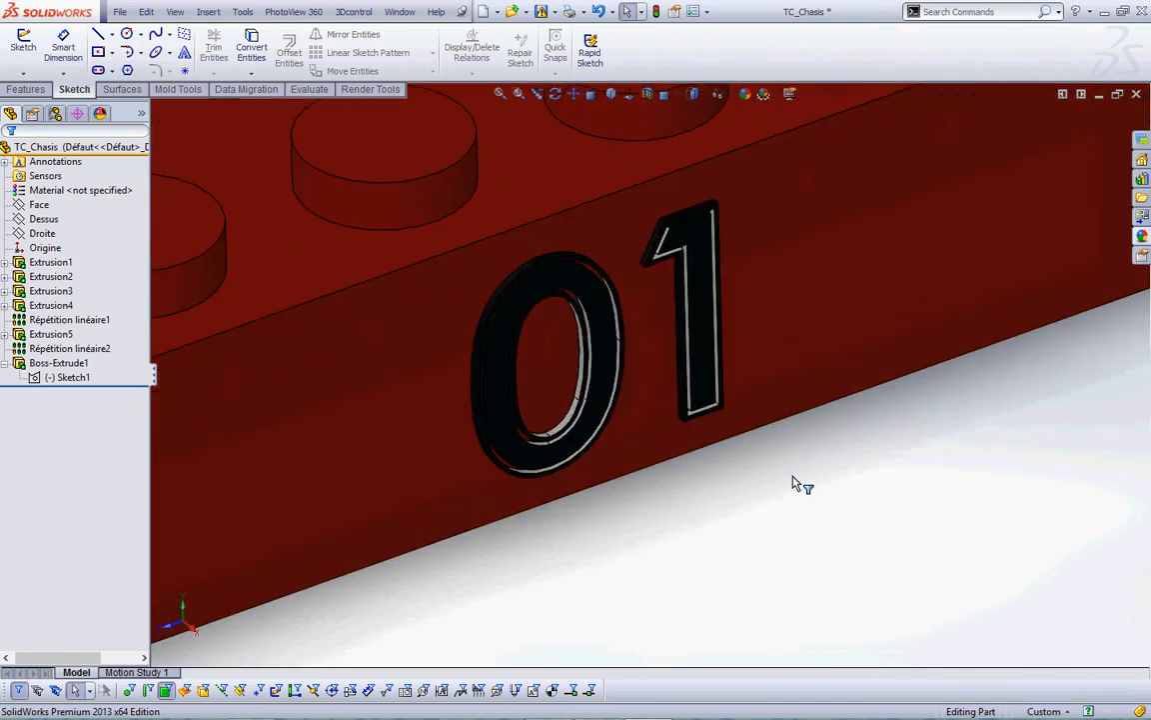
scroll(786, 246, "down", 5)
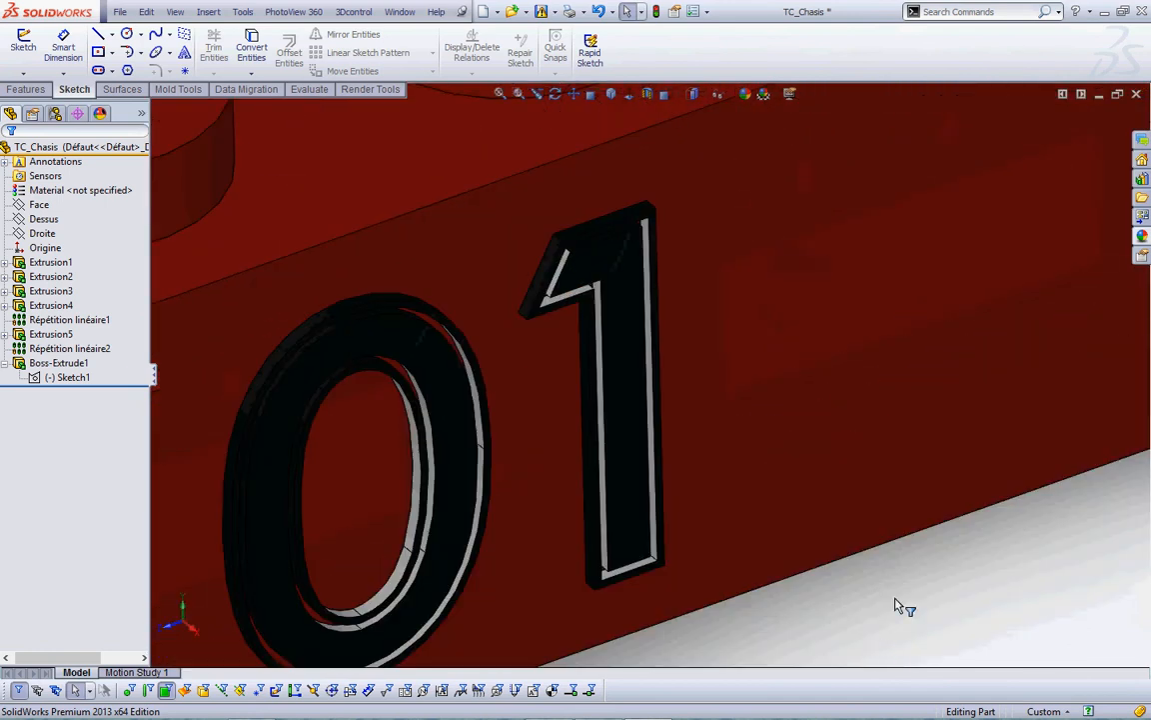
left_click(598, 244)
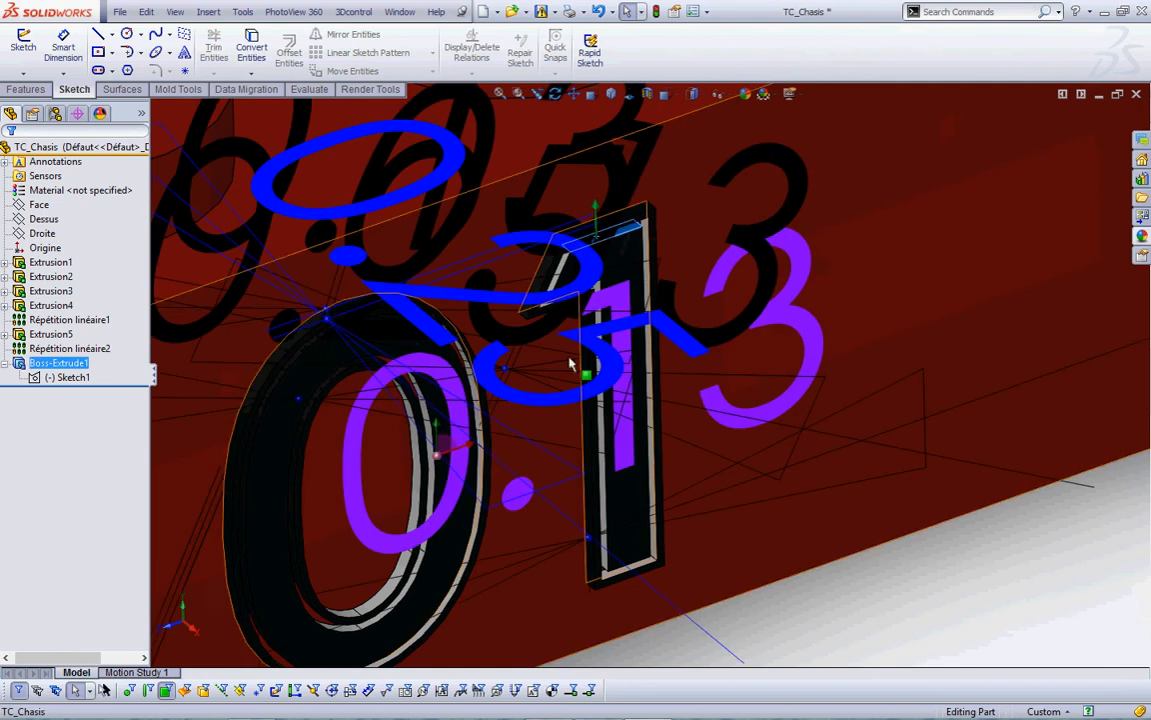
left_click(850, 578)
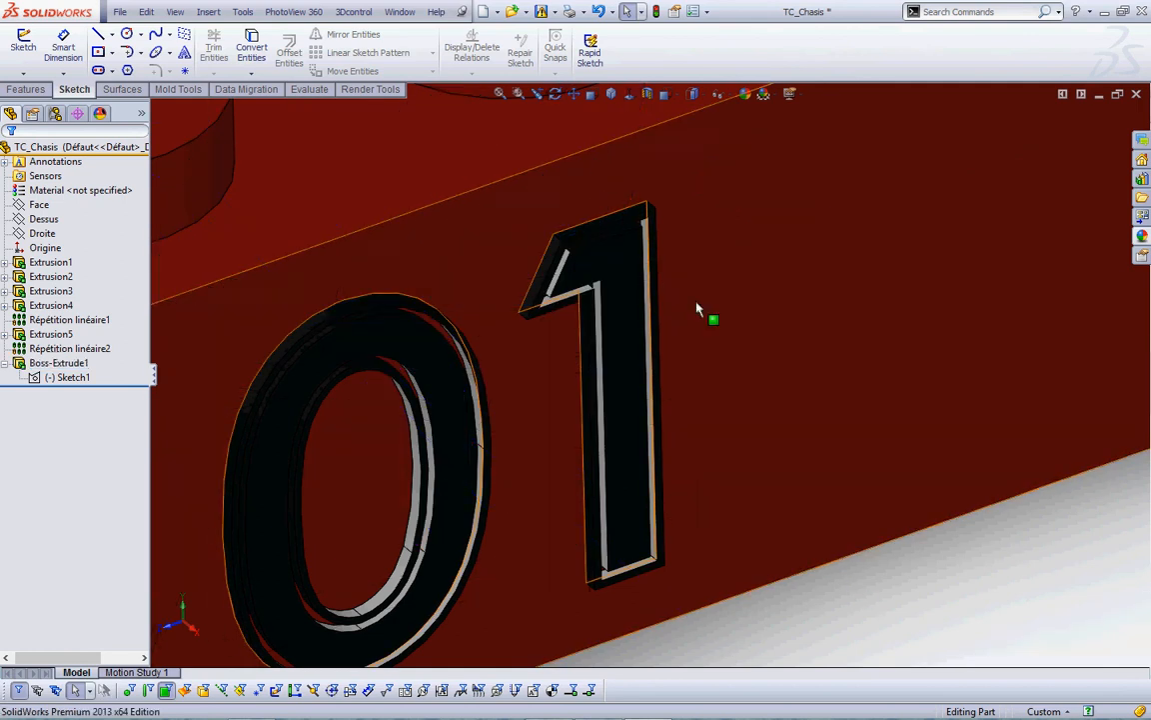
left_click(602, 244)
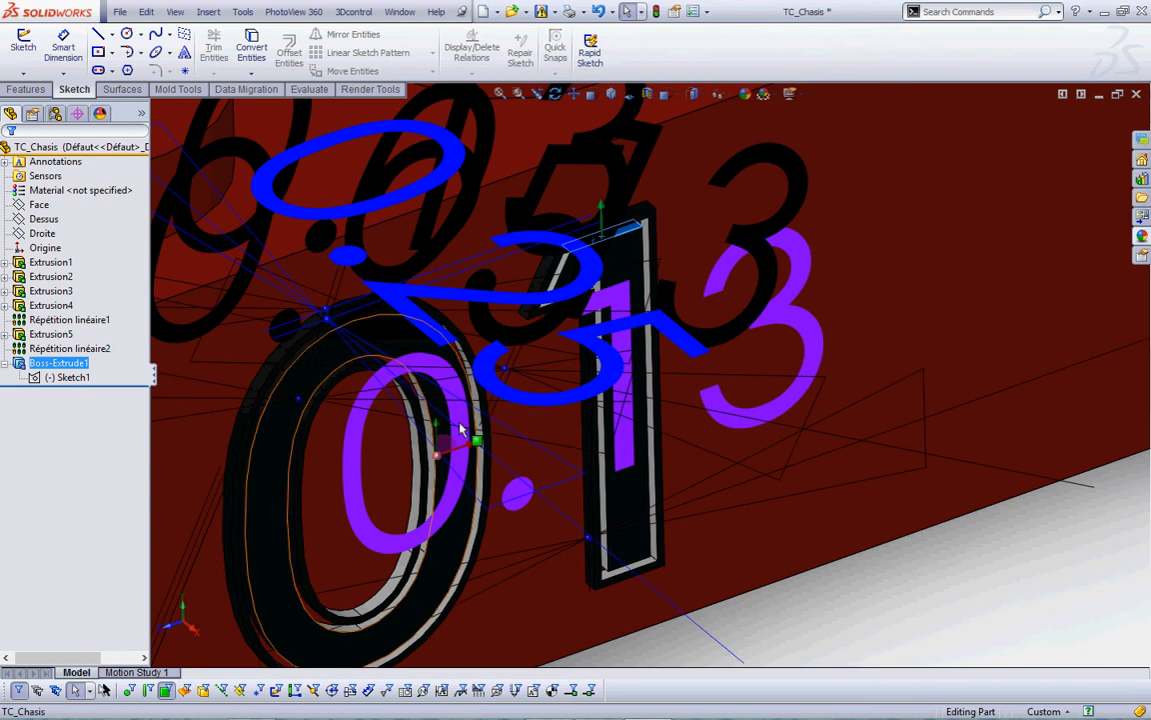
scroll(374, 389, "down", 5)
left_click(404, 400)
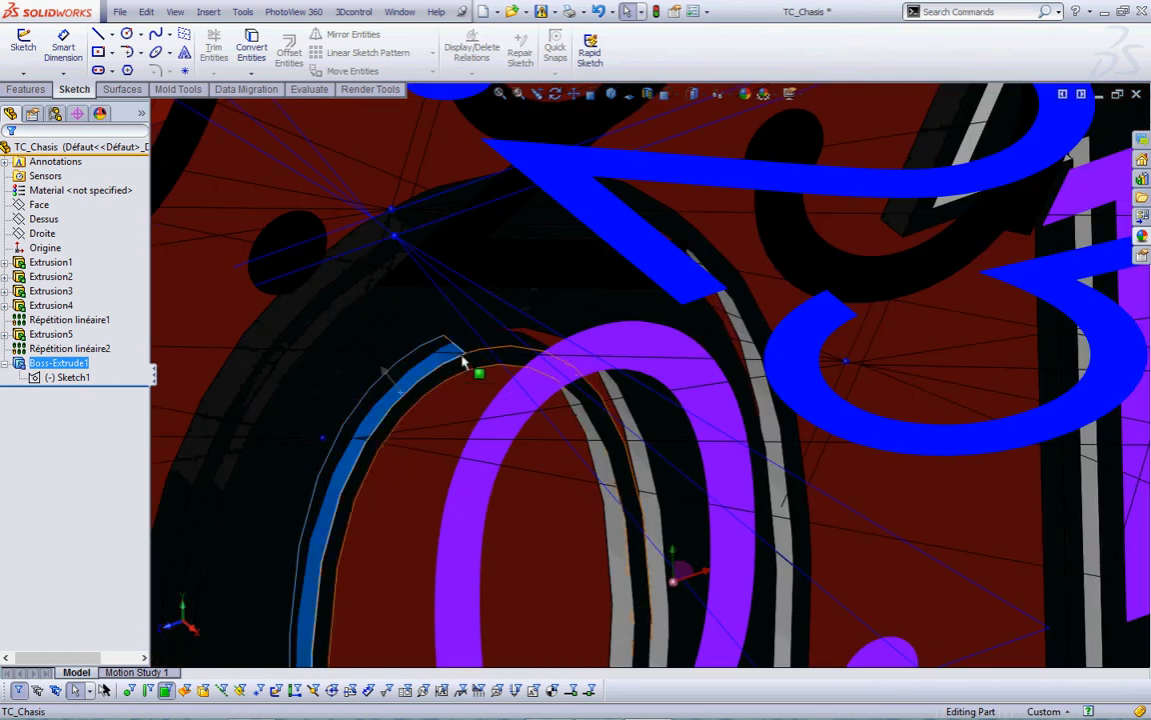
left_click(1142, 236)
double_click(921, 484)
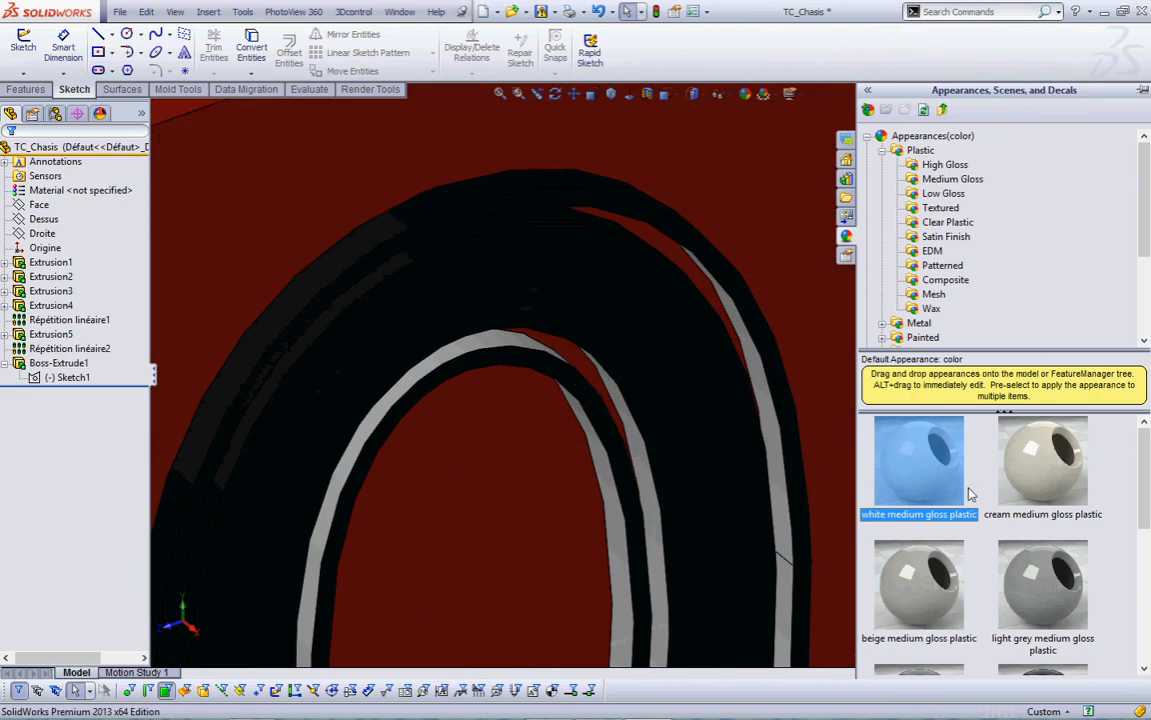
left_click_drag(974, 494, 799, 446)
- Apply white medium gloss plastic to the two unpainted inner groove wall faces of the 0 on the side facing the 1
scroll(824, 427, "up", 2)
middle_click(806, 478)
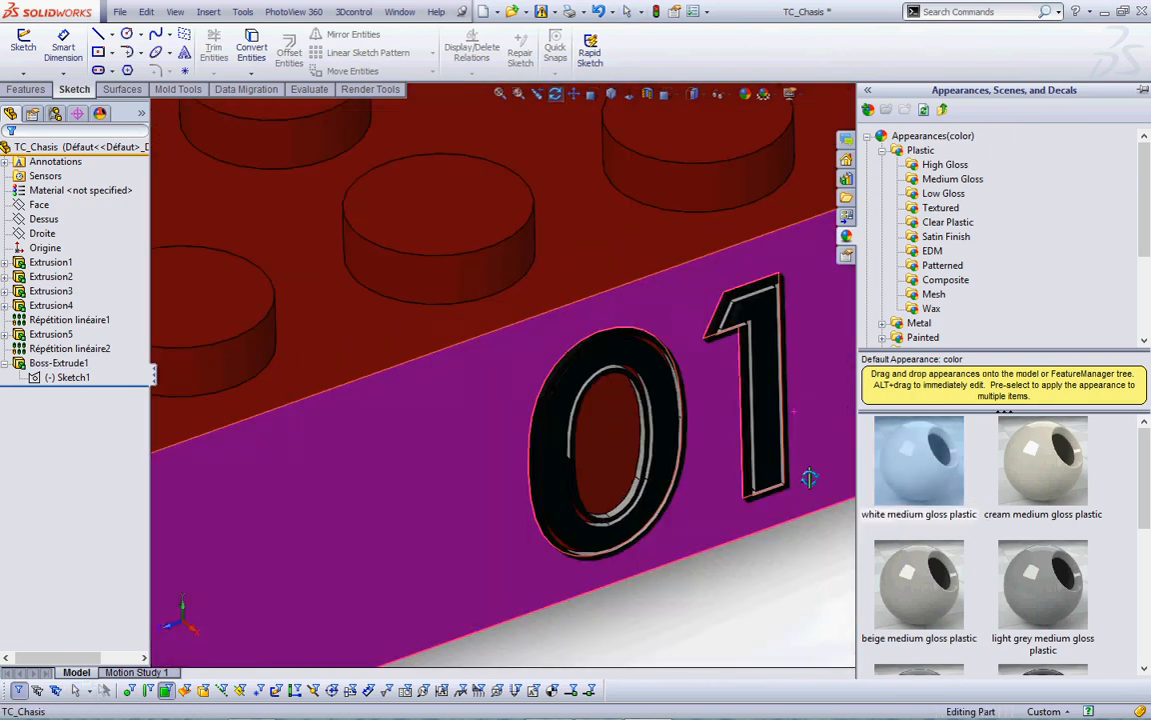
left_click(683, 581)
middle_click_drag(666, 541, 636, 625)
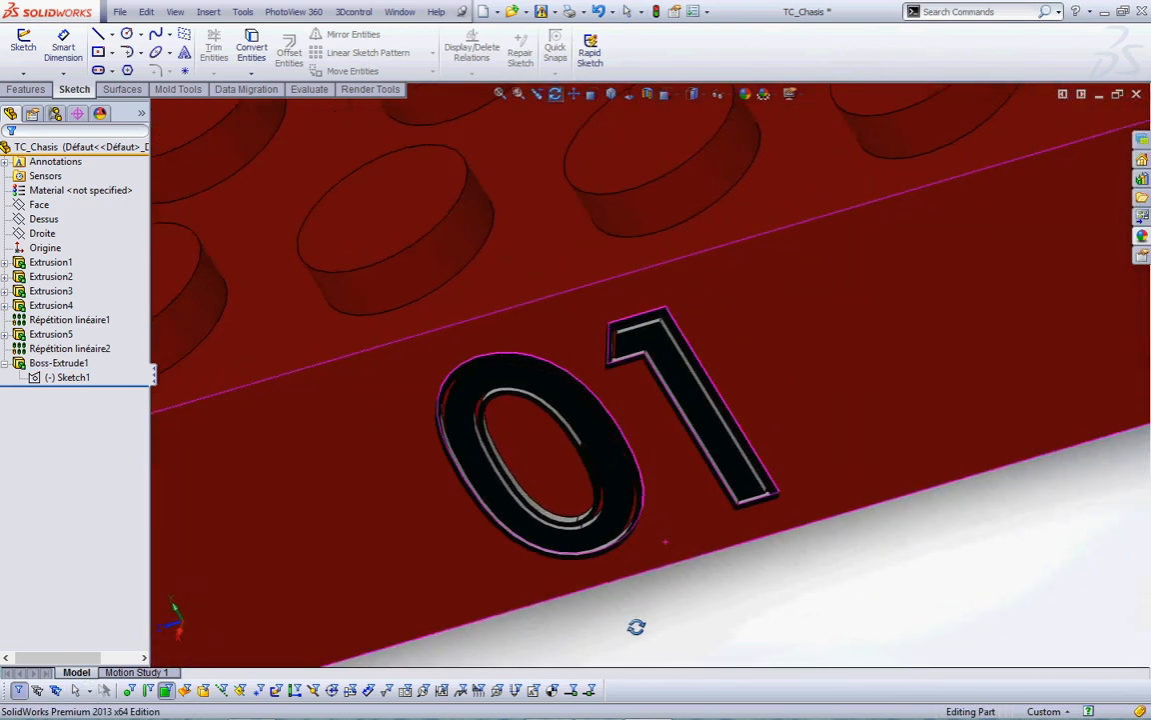
scroll(532, 436, "down", 5)
scroll(519, 370, "up", 5)
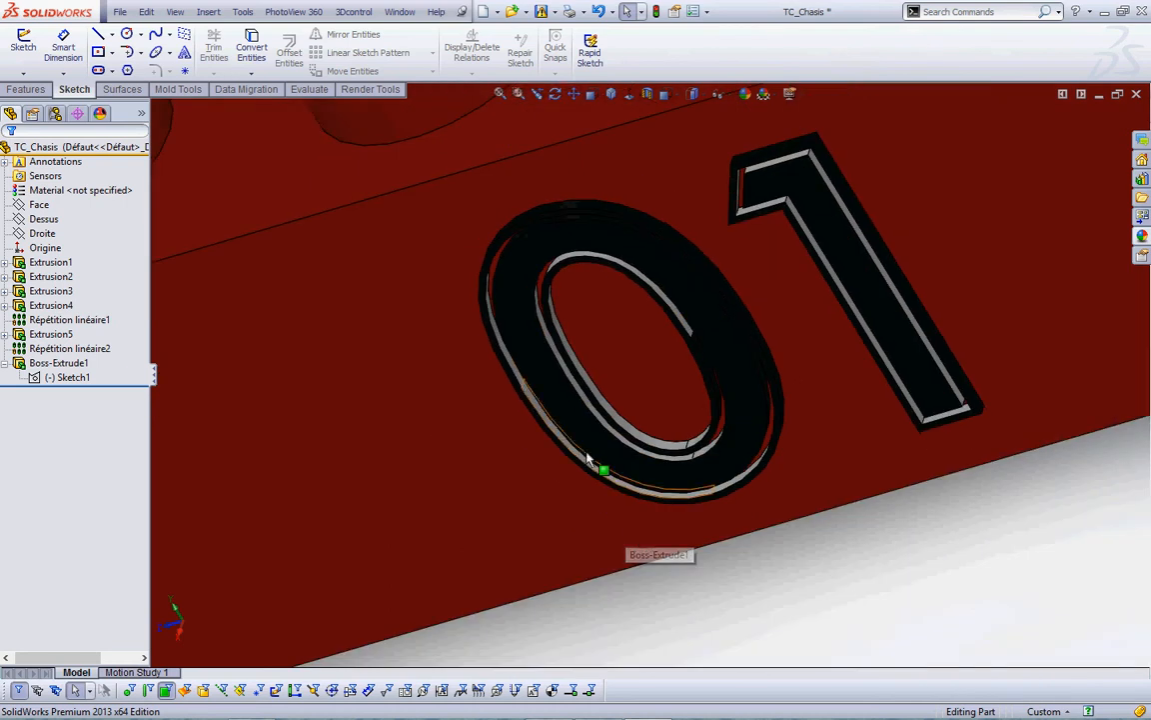
middle_click_drag(586, 430, 648, 399, "ctrl")
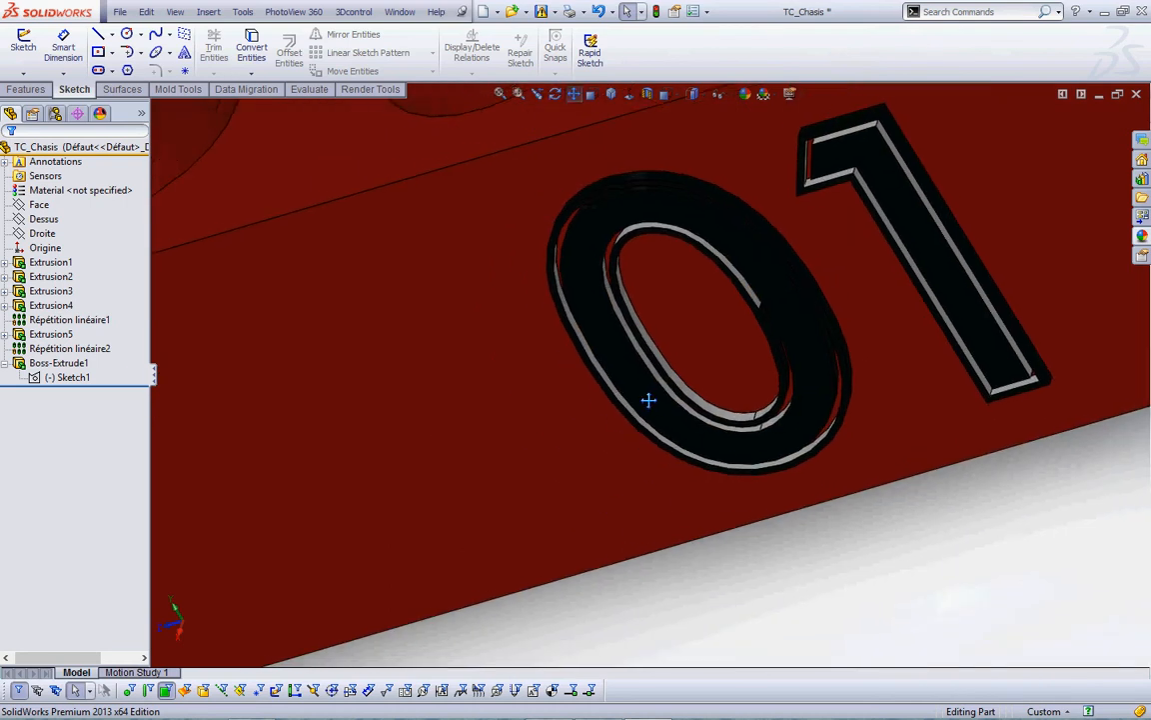
scroll(768, 336, "down", 3)
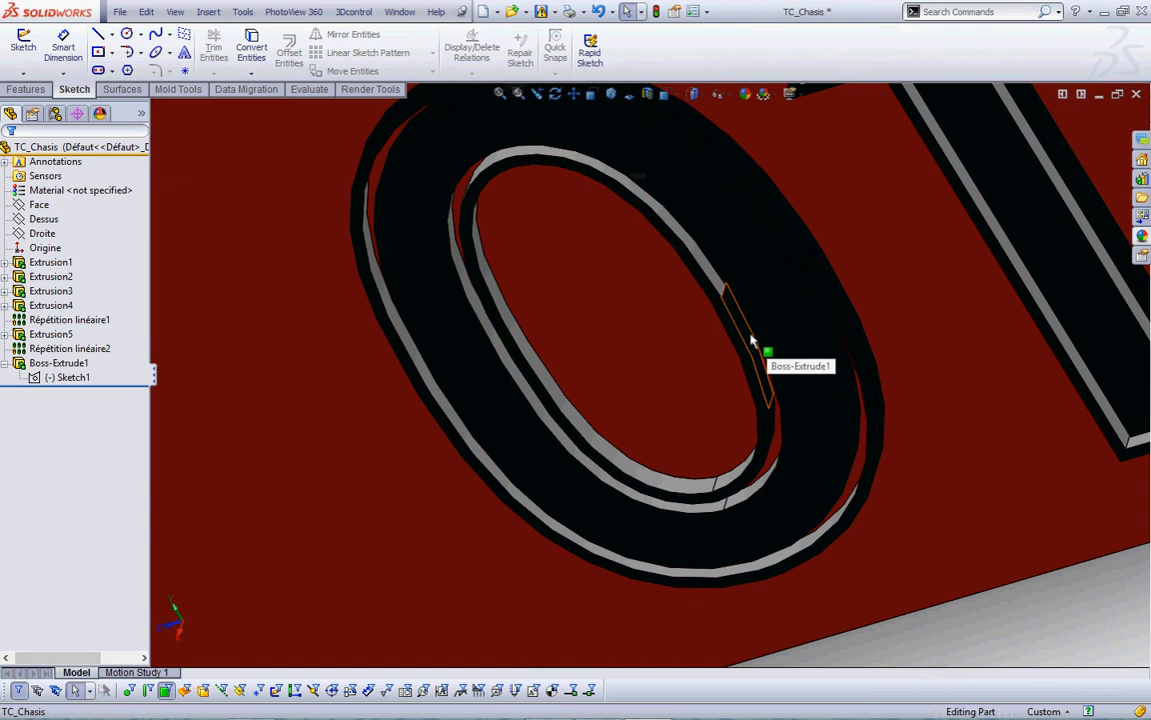
left_click(766, 362)
left_click(773, 425, "ctrl")
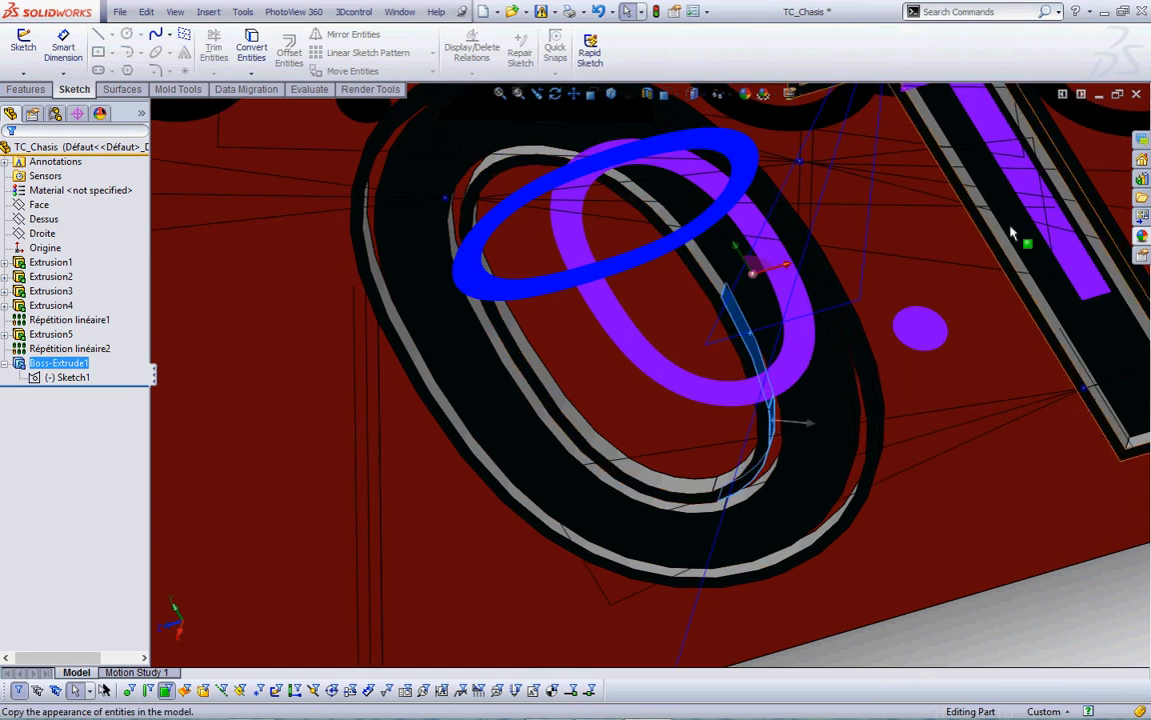
left_click(1141, 236)
double_click(928, 472)
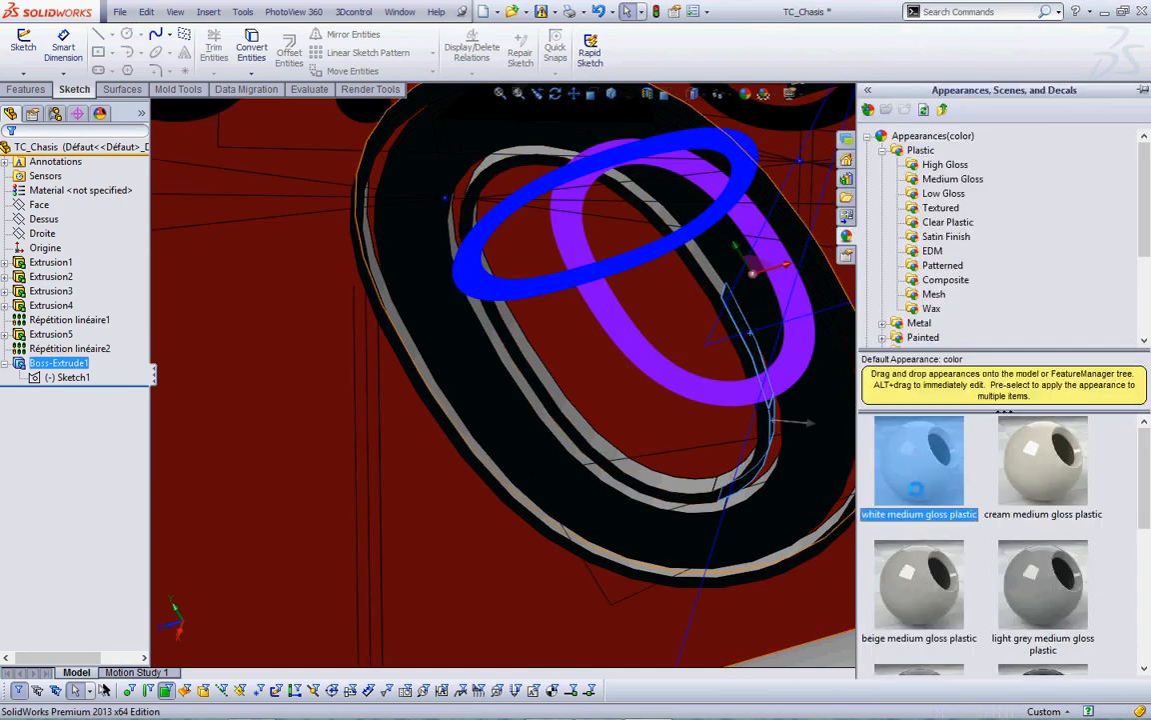
- Apply white medium gloss plastic to the unpainted outer groove wall around the upper curve of the 0
scroll(814, 654, "up", 4)
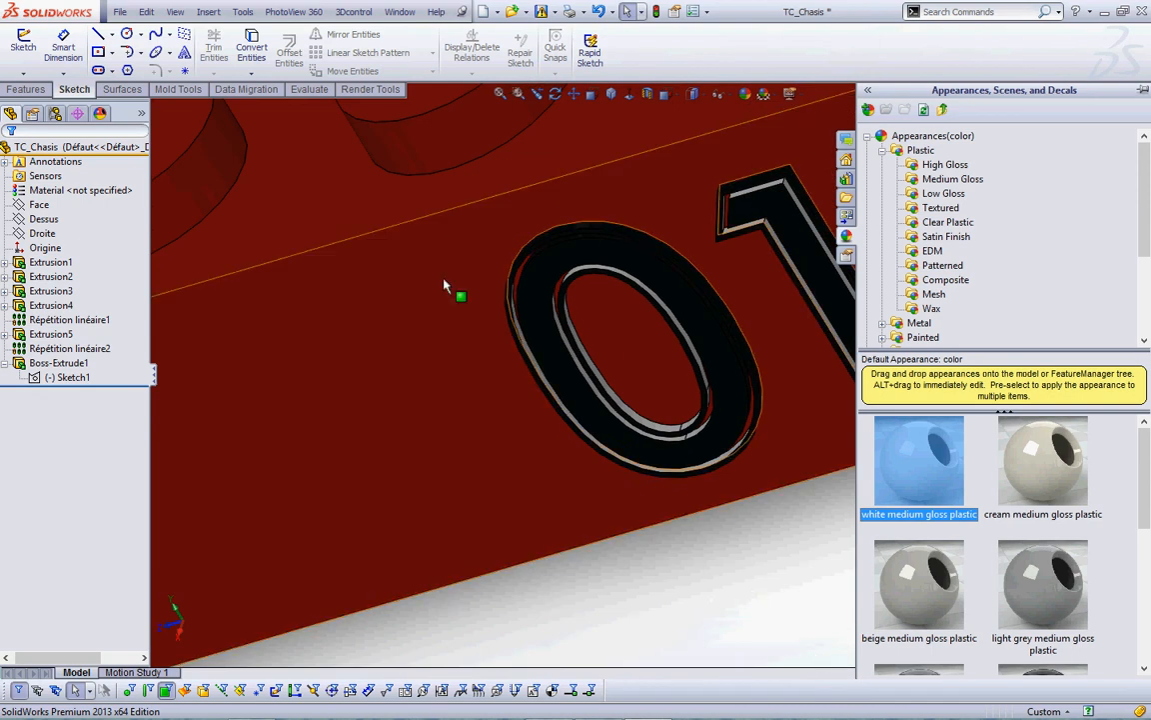
middle_click_drag(548, 360, 502, 176)
scroll(582, 254, "down", 4)
middle_click_drag(656, 256, 674, 345)
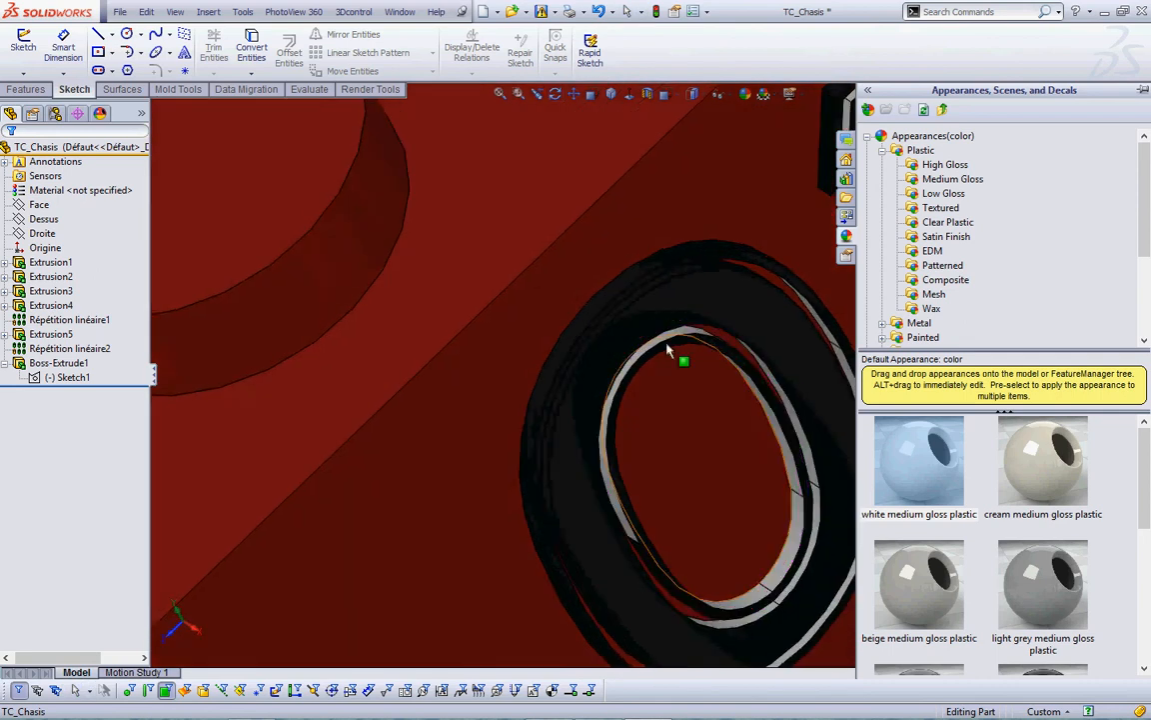
scroll(643, 329, "down", 2)
left_click(594, 319)
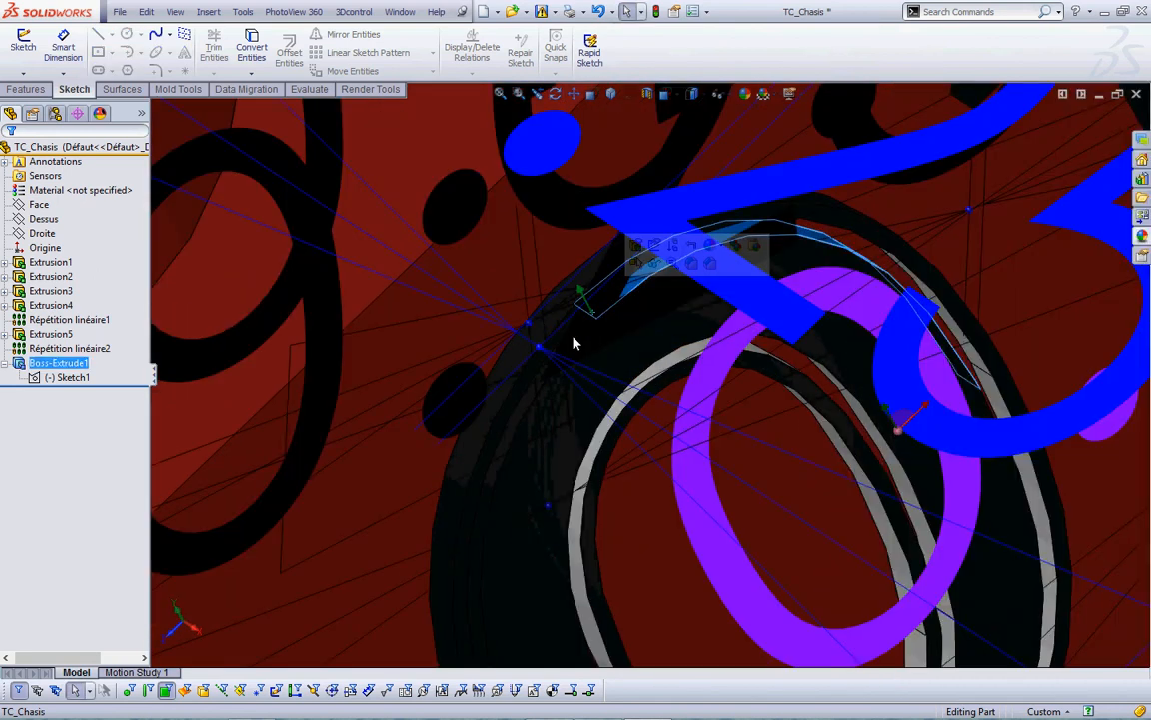
left_click(1141, 235)
left_click(929, 455)
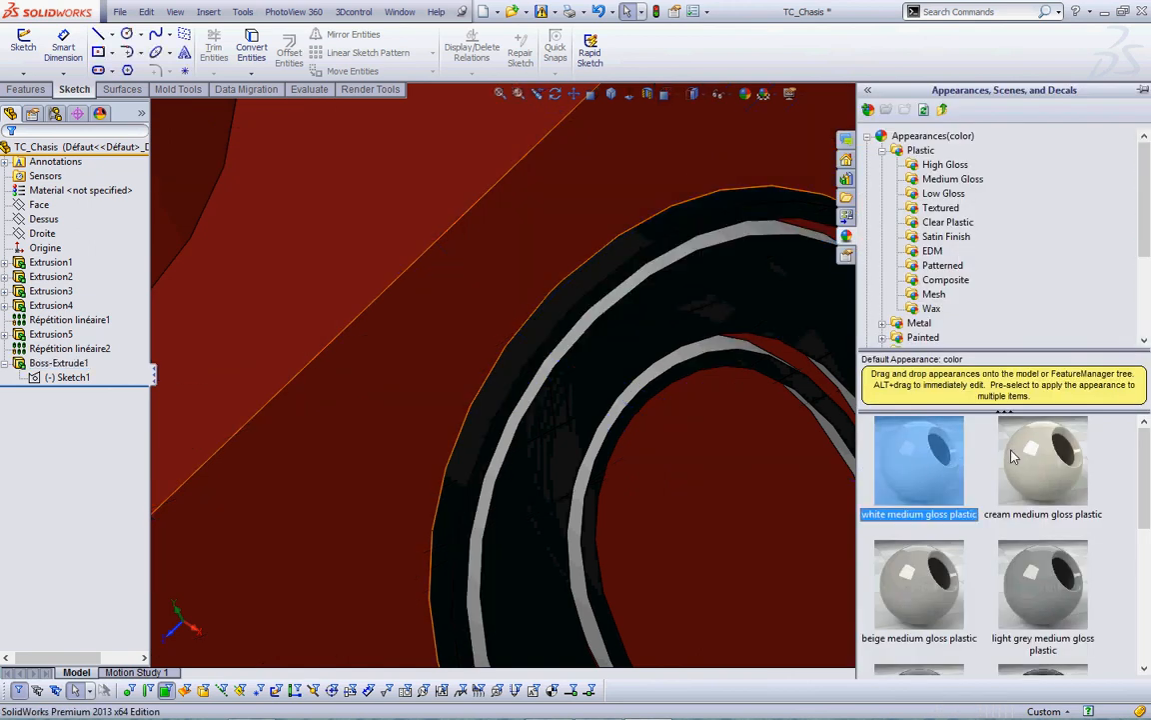
scroll(688, 507, "up", 8)
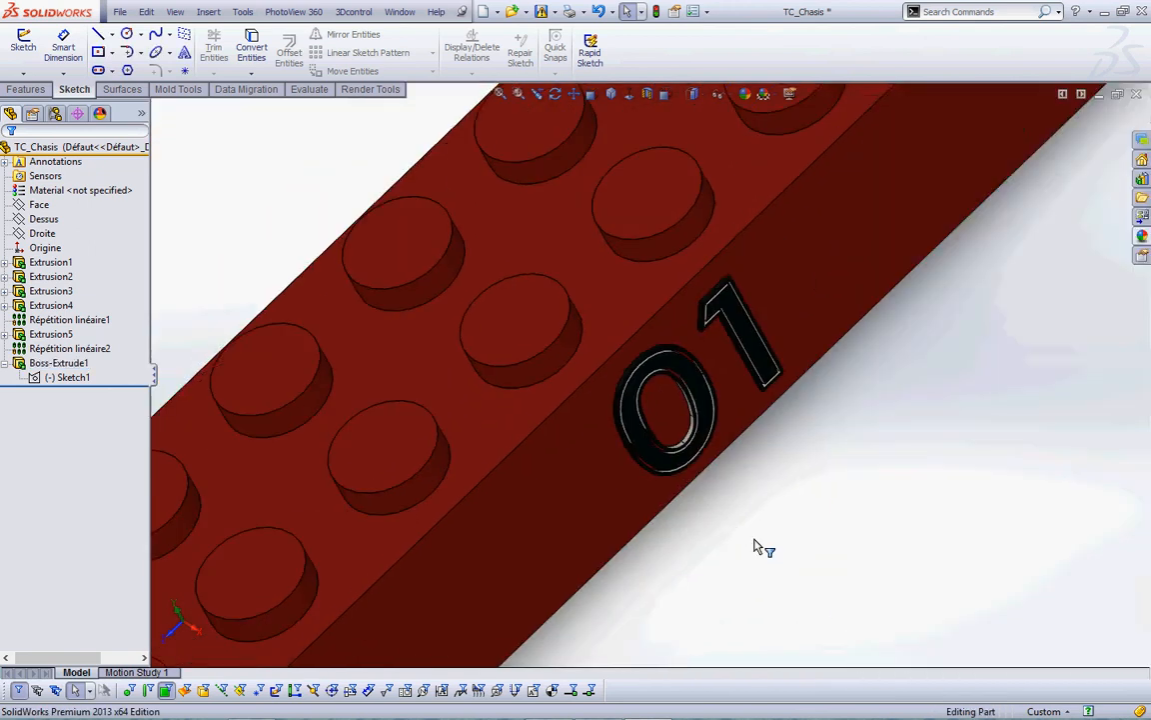
middle_click_drag(762, 505, 760, 462)
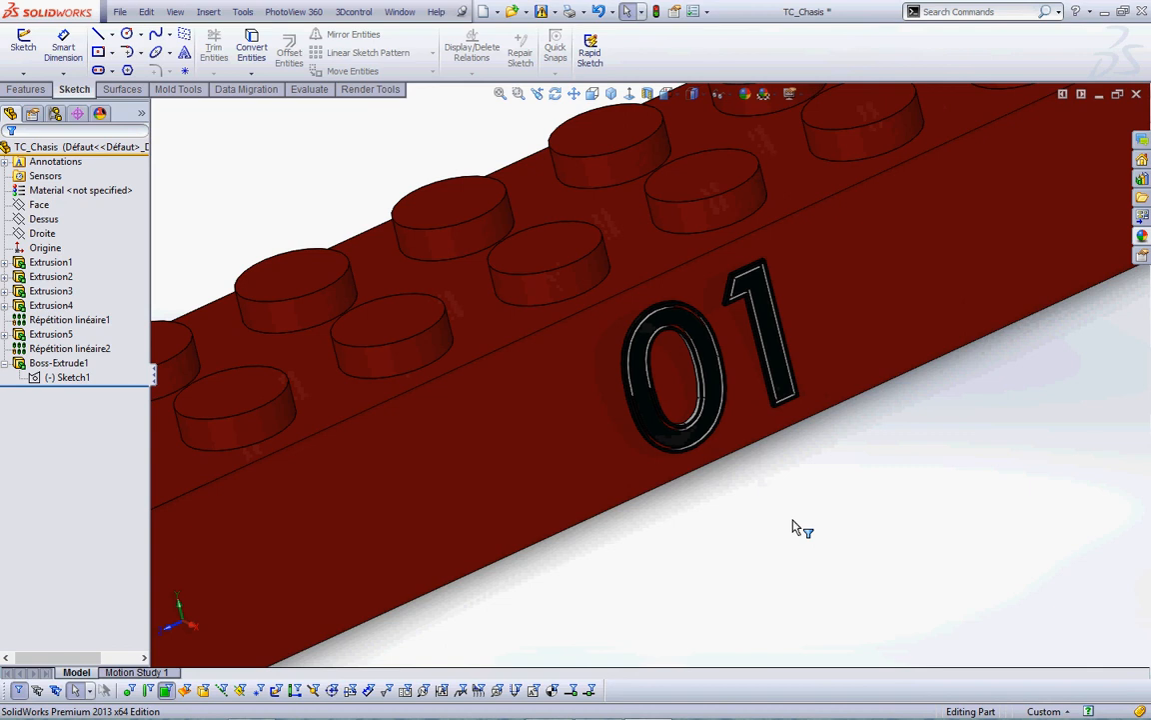
scroll(1061, 396, "up", 6)
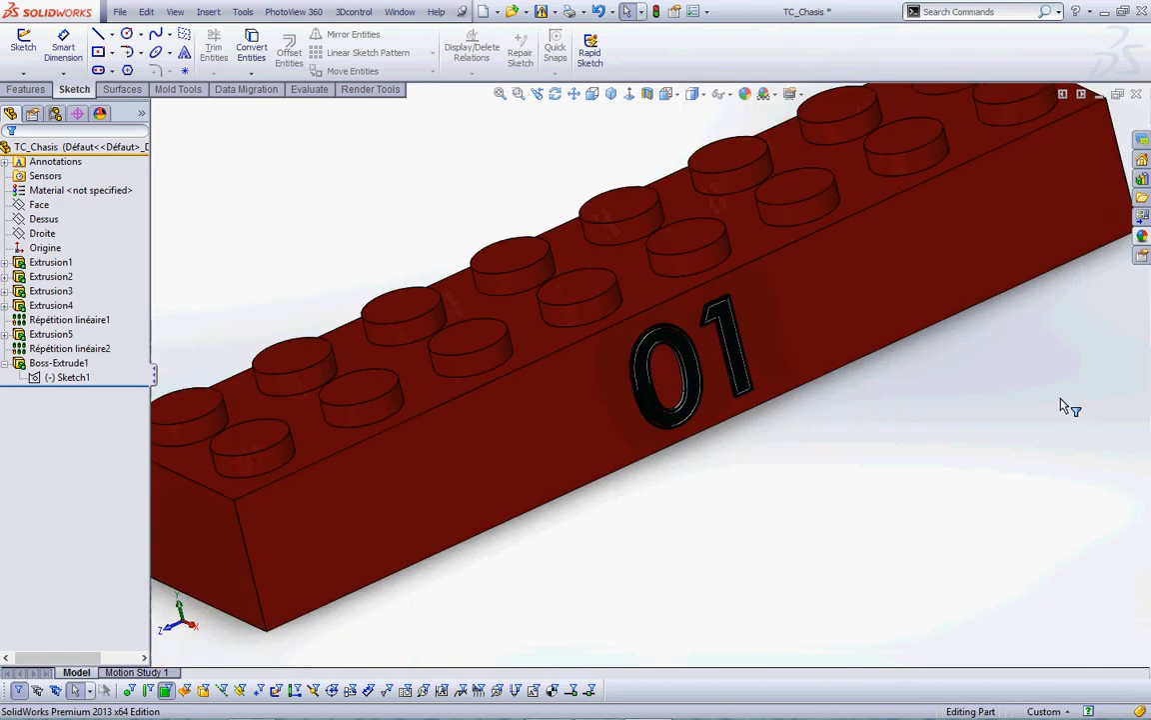
- Render the red brick in a PhotoView 360 preview window from an angled view showing the 01 side, and close the preview
left_click(610, 93)
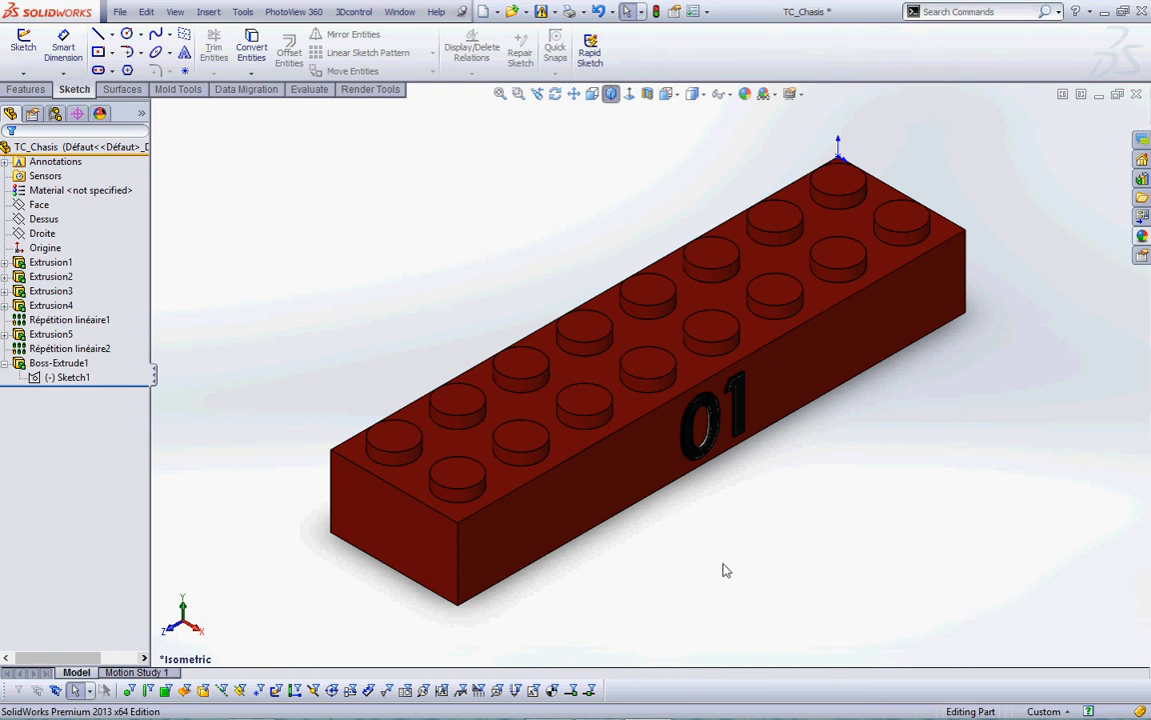
middle_click_drag(725, 568, 684, 547)
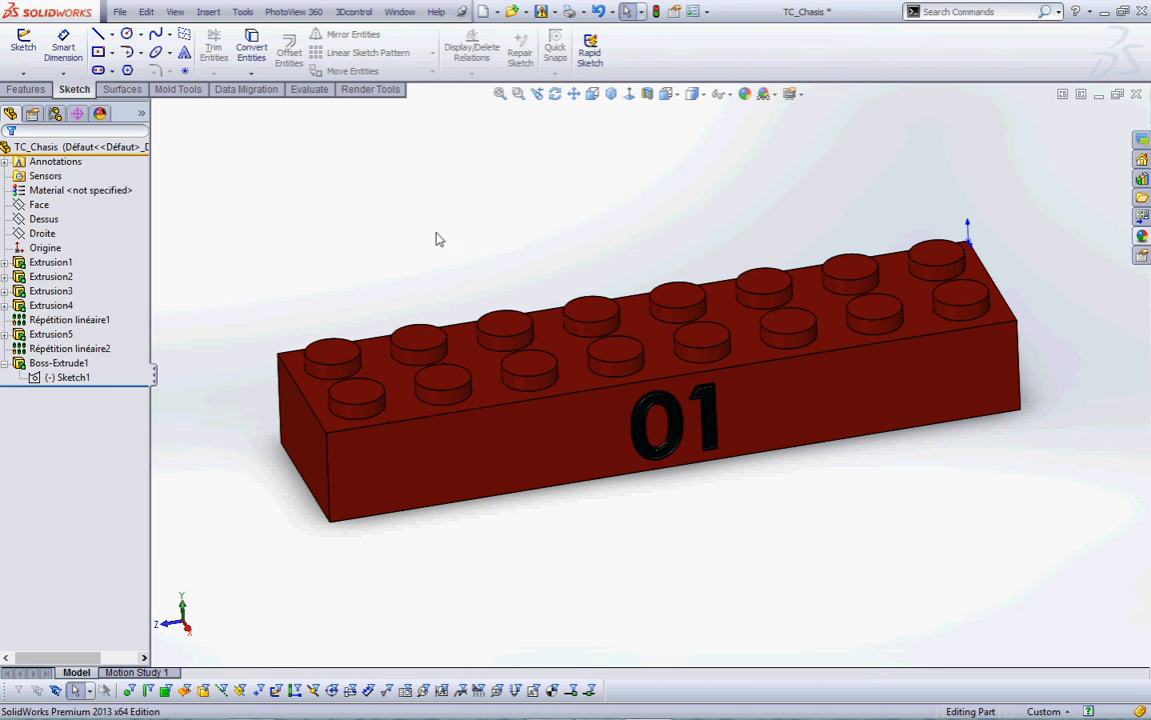
left_click(369, 95)
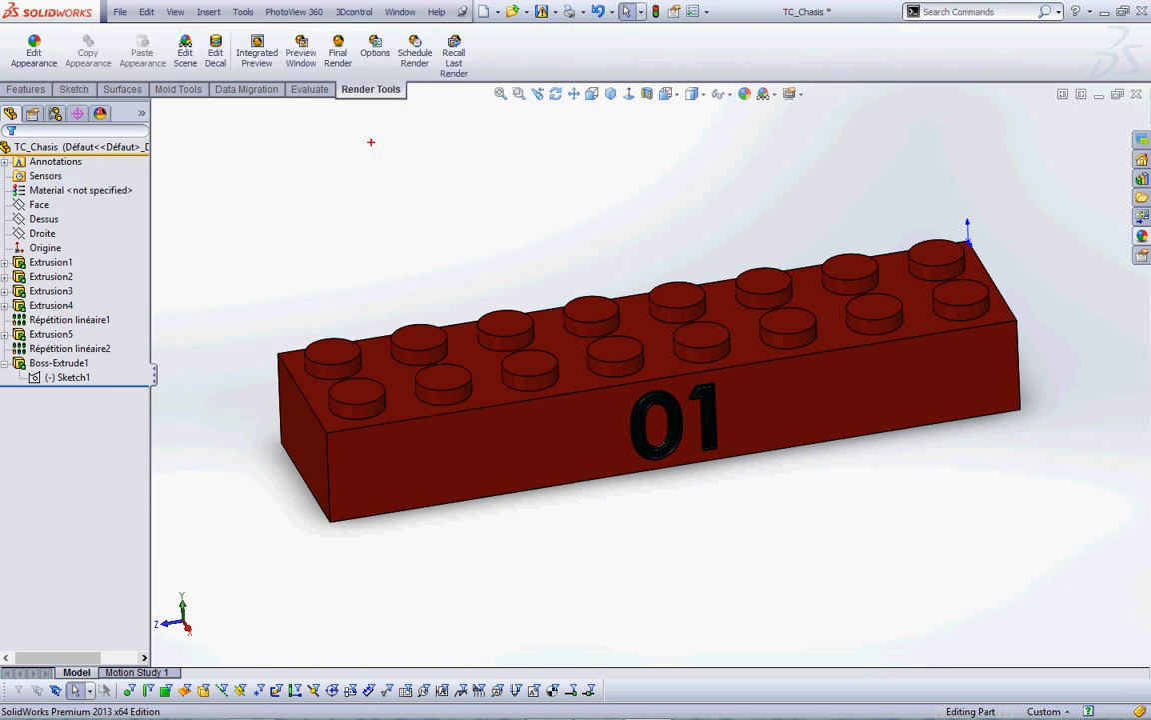
mouse_move(318, 36)
left_mouse_down()
mouse_move(269, 28)
mouse_move(316, 81)
mouse_move(290, 18)
left_mouse_up()
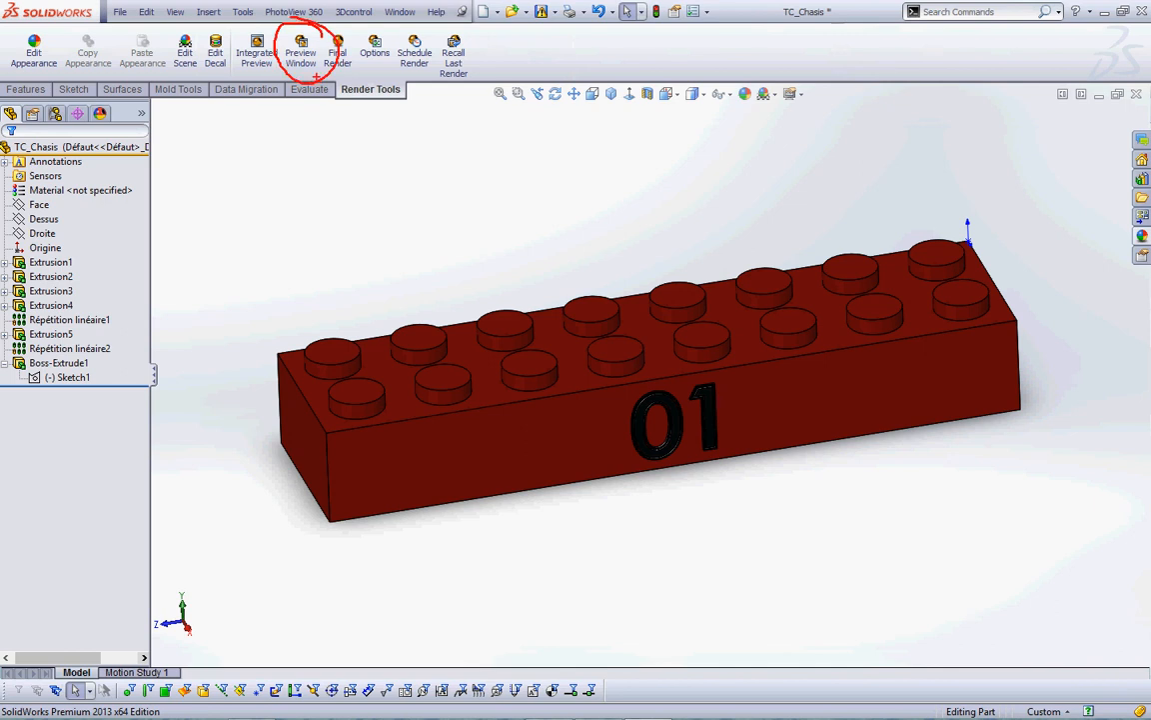
left_click_drag(301, 77, 300, 142)
left_click_drag(300, 73, 341, 128)
key("Escape")
left_click(301, 46)
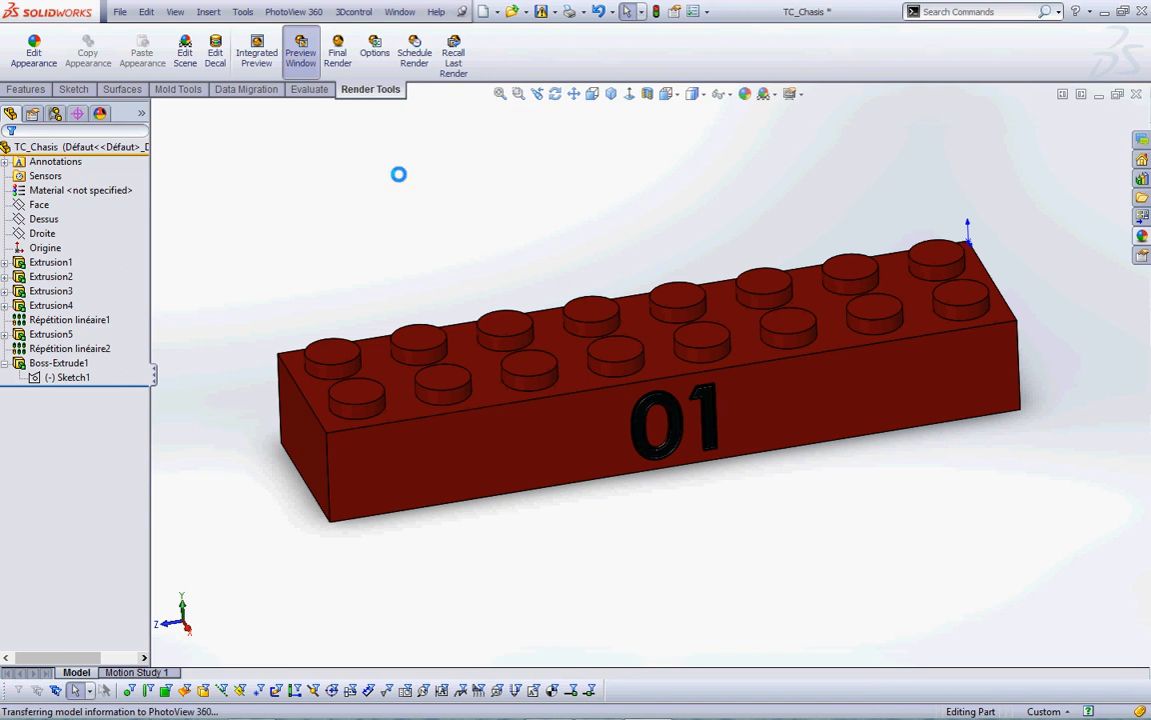
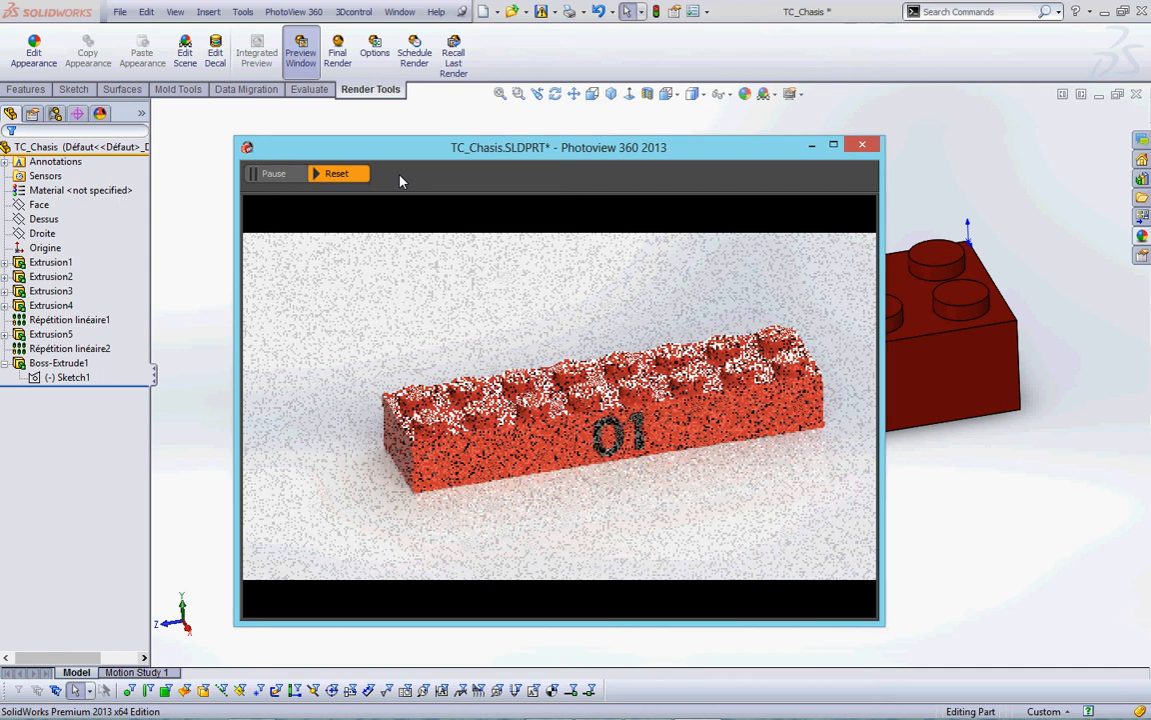
left_click(863, 145)
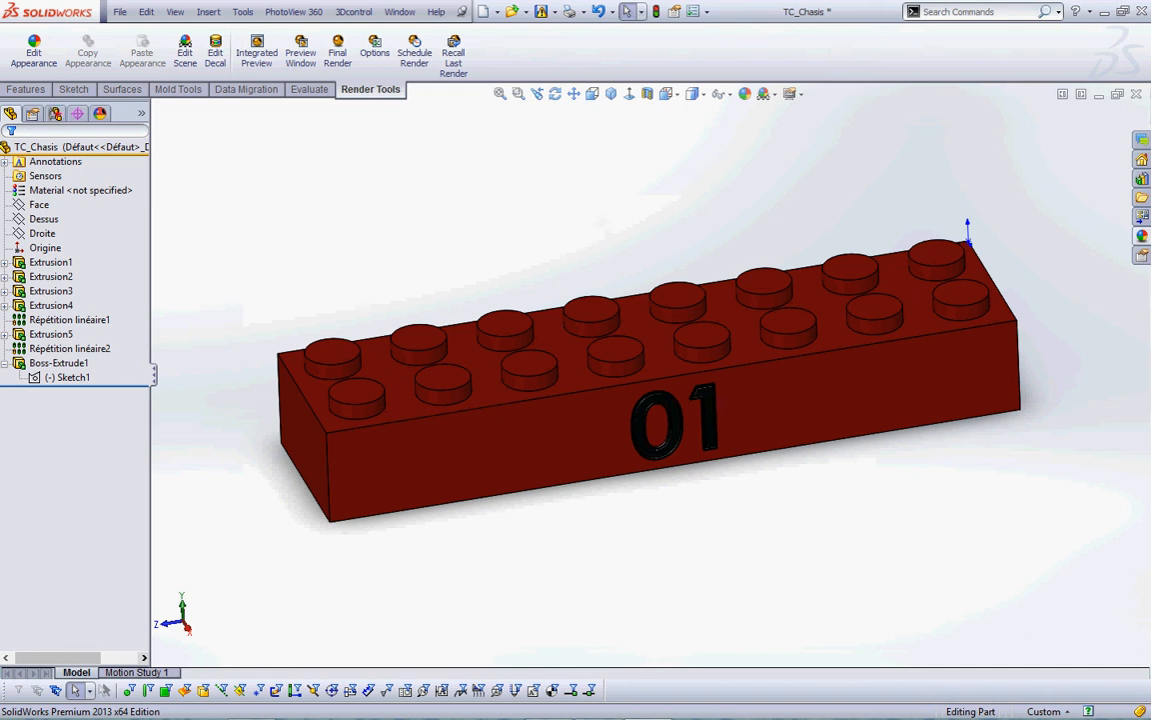
- Examine the part's applied appearances in history order, expanding the black, red and white medium gloss plastics to see their assigned geometry
mouse_move(129, 112)
left_mouse_down()
mouse_move(74, 129)
mouse_move(127, 105)
left_mouse_up()
mouse_move(195, 56)
left_mouse_down()
mouse_move(103, 37)
mouse_move(80, 90)
mouse_move(85, 100)
mouse_move(105, 84)
left_mouse_up()
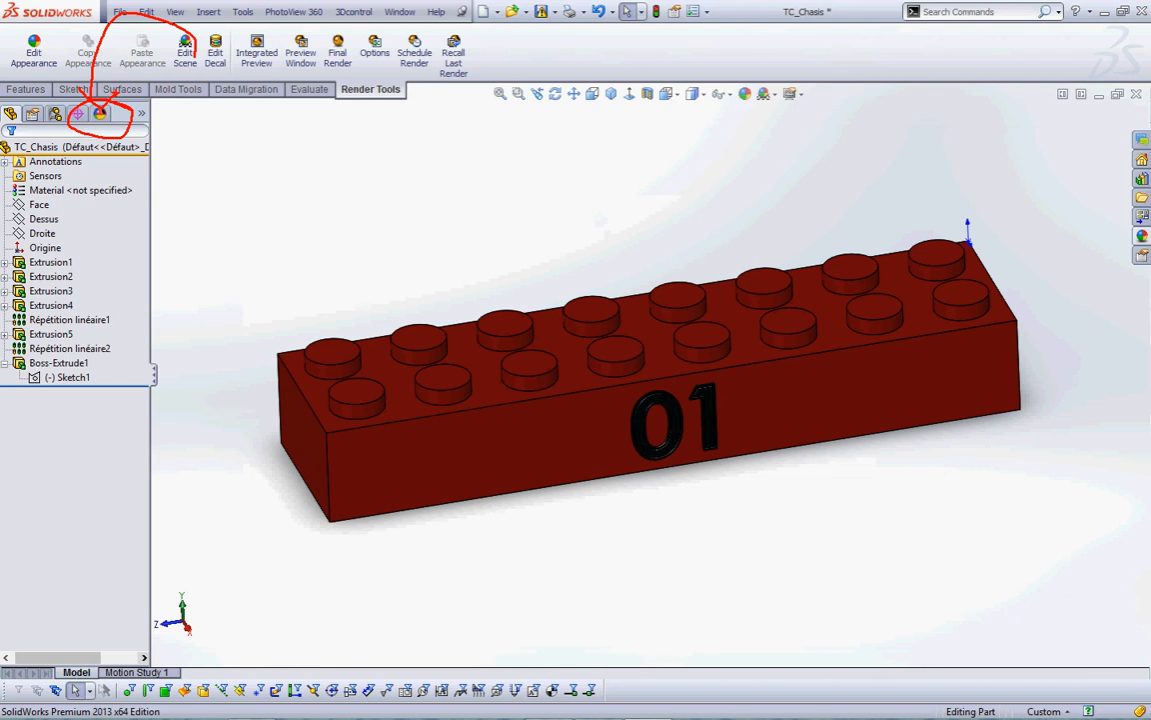
key("Escape")
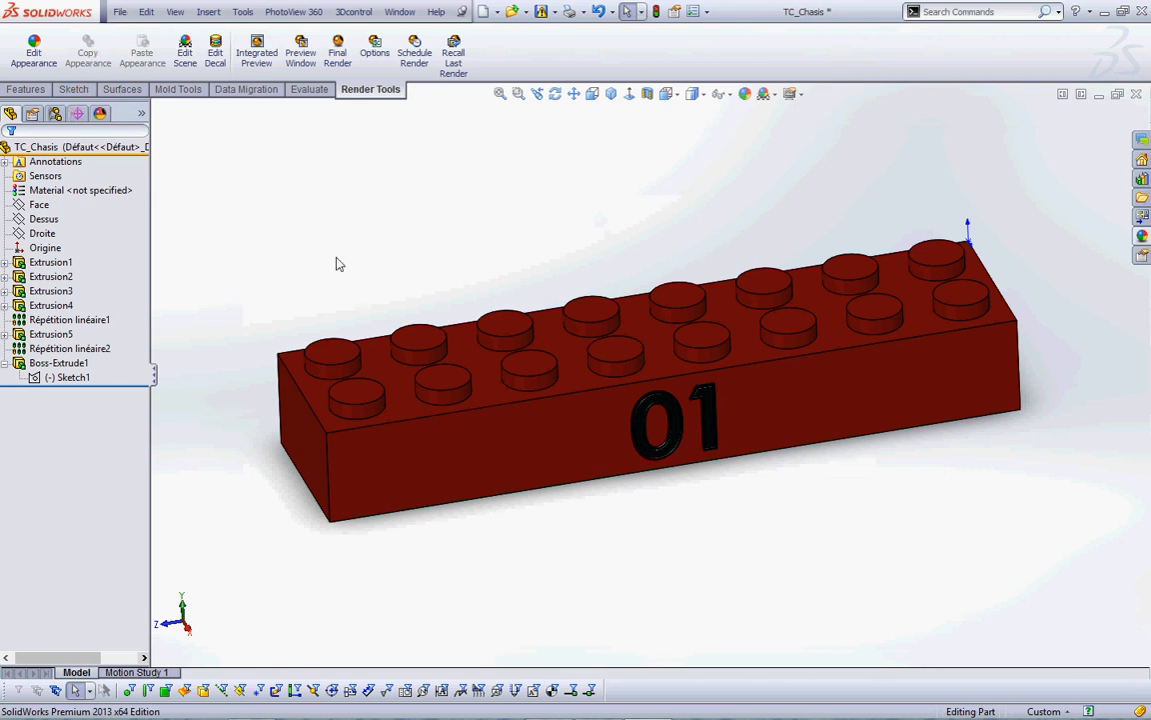
left_click(100, 114)
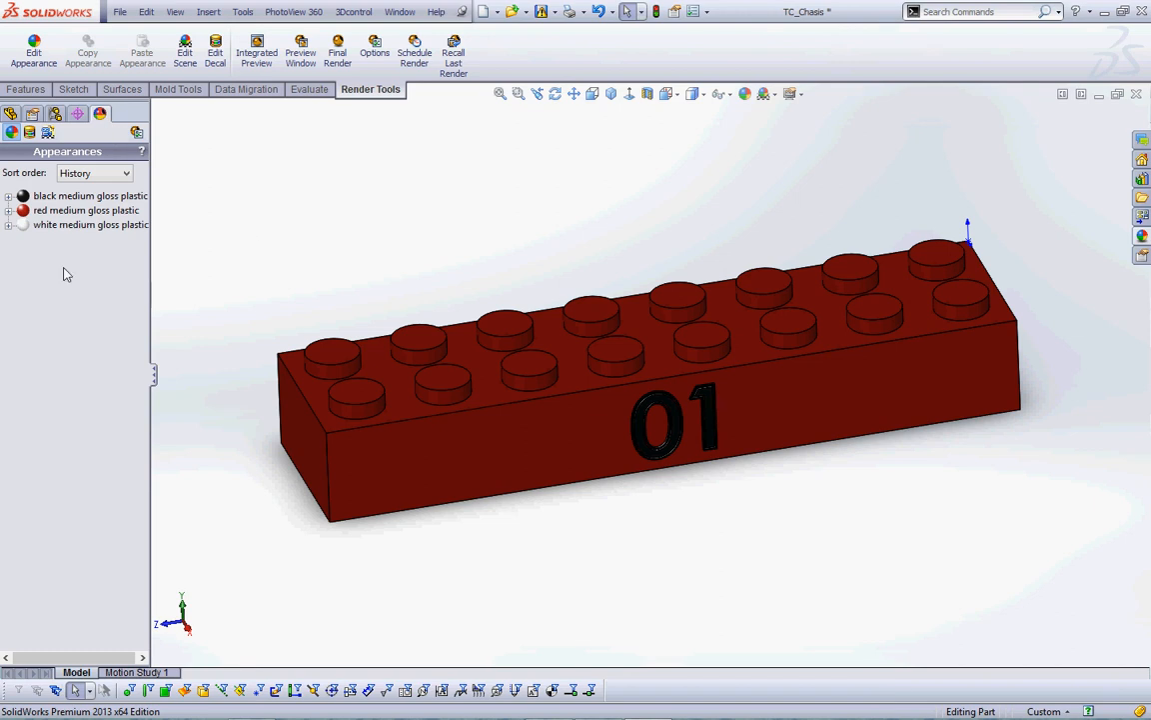
left_click(45, 196)
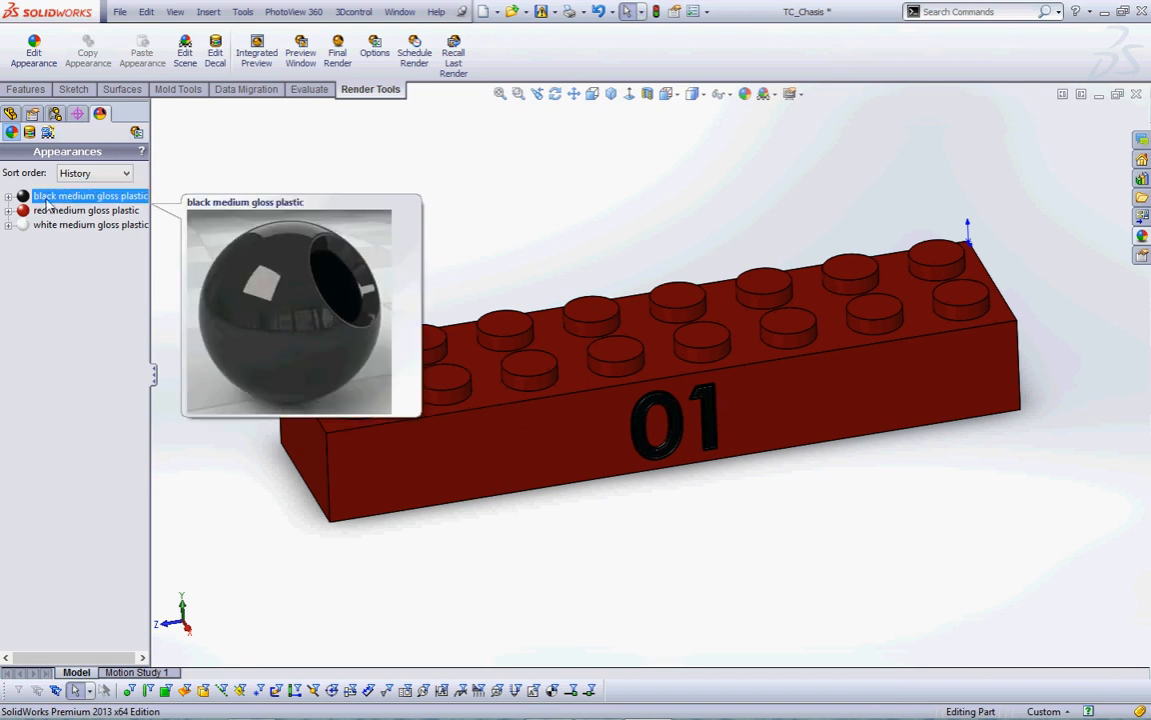
left_click(8, 196)
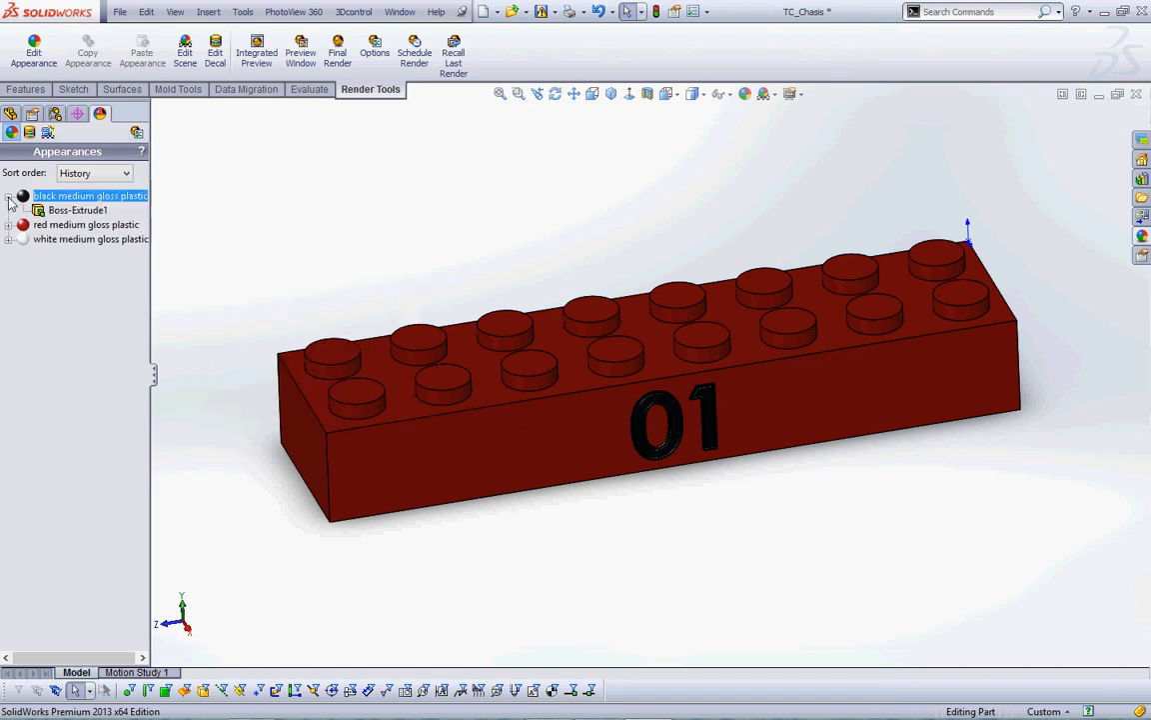
left_click(8, 225)
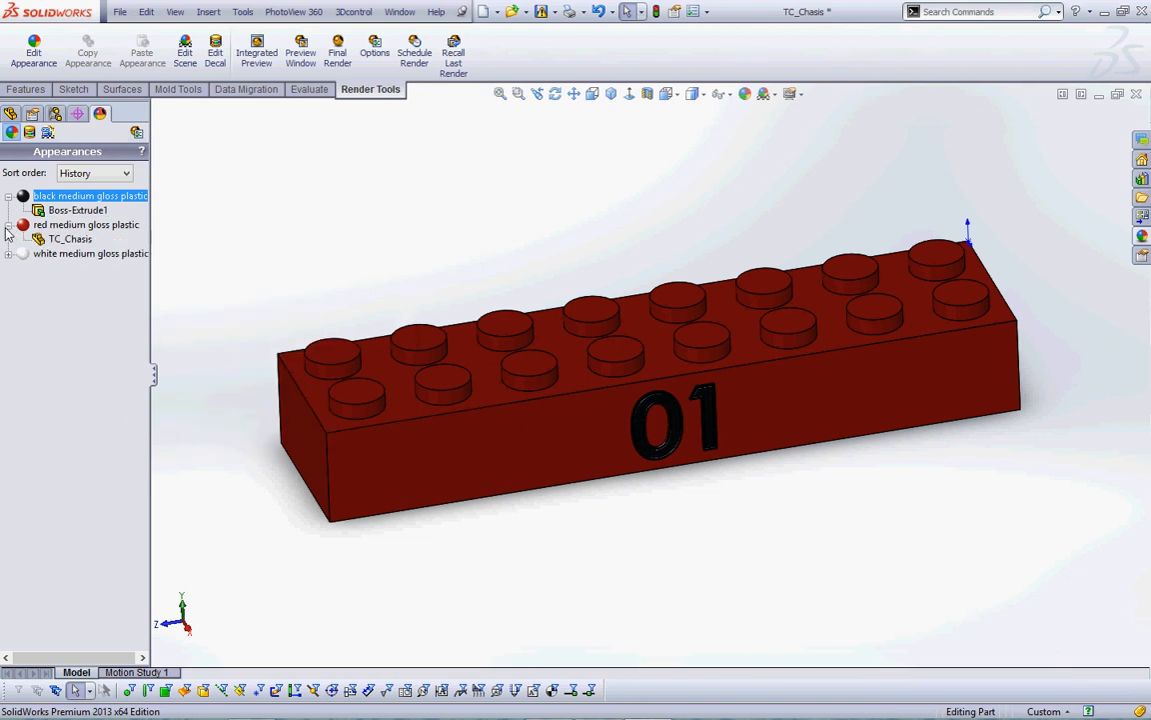
left_click(70, 240)
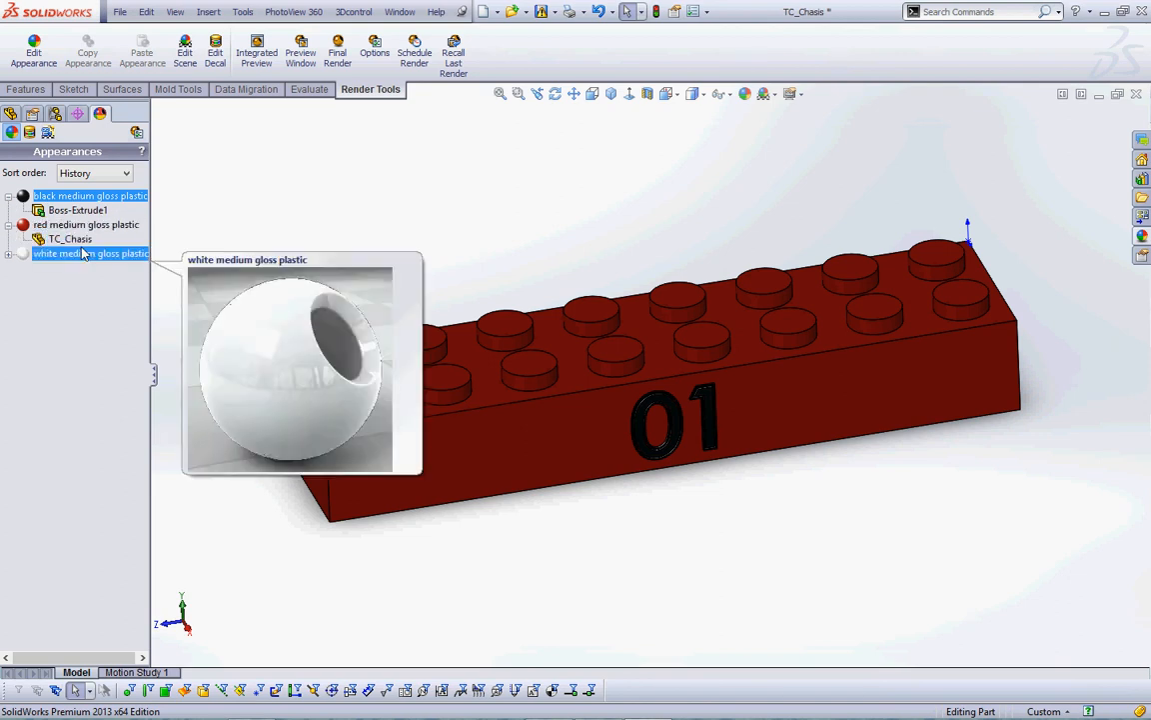
left_click(9, 254)
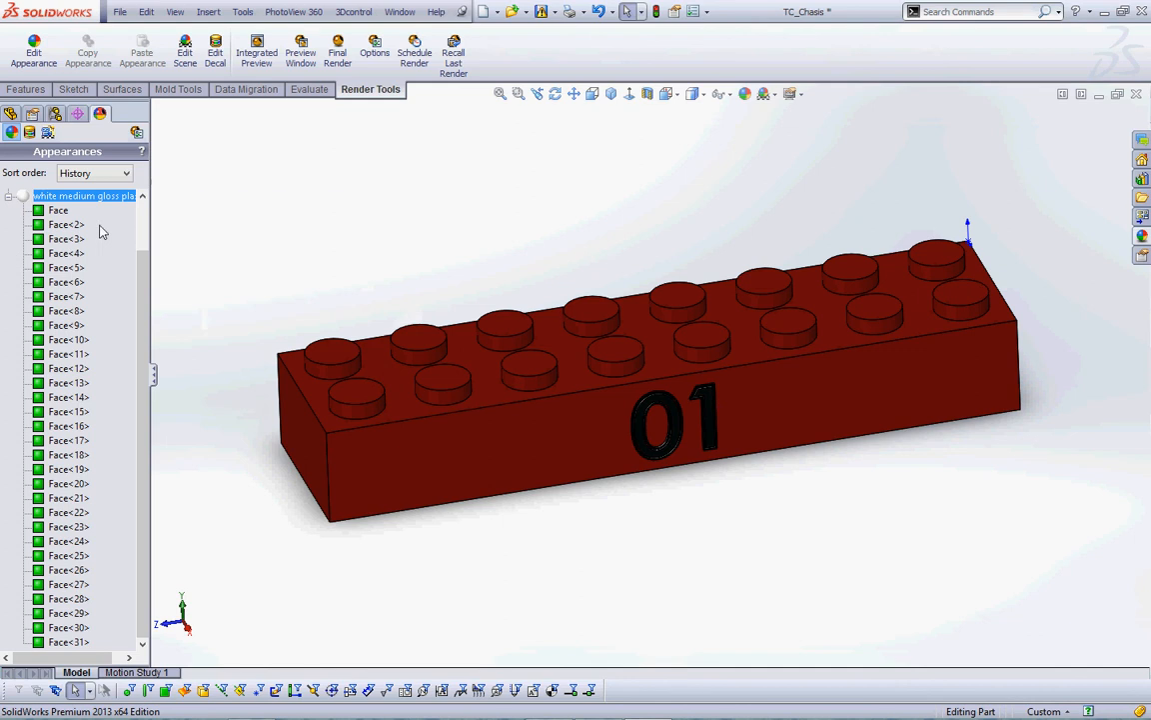
left_click_drag(140, 311, 148, 250)
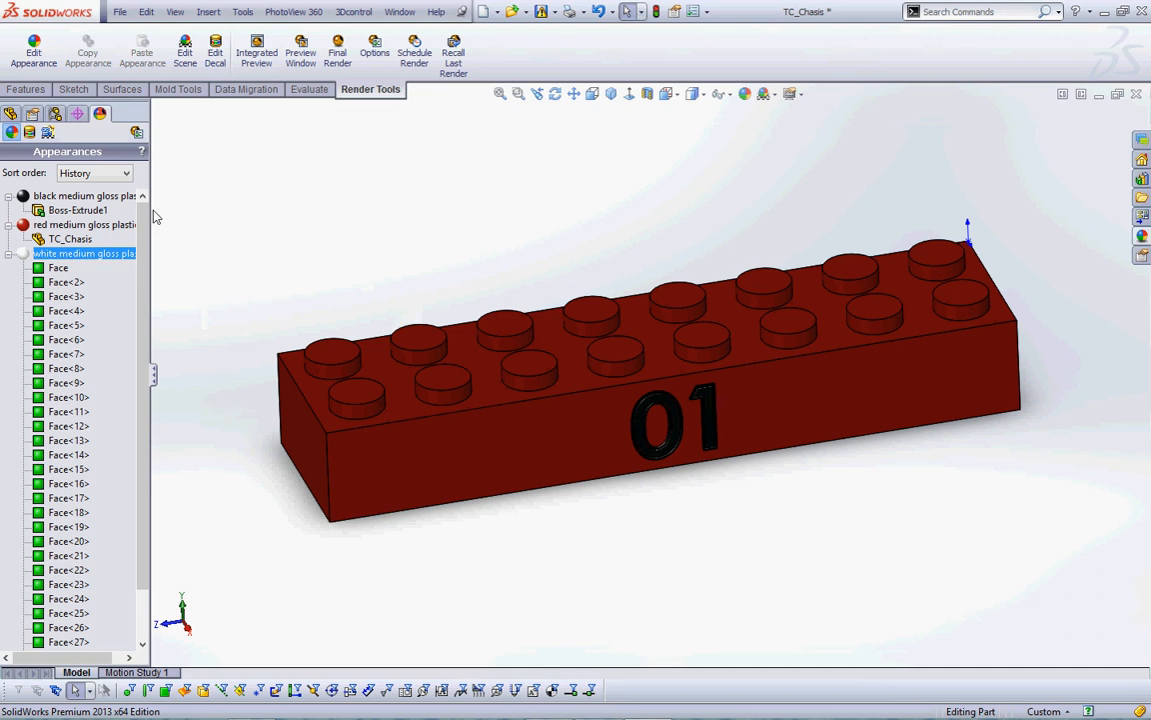
- Sort the applied appearances by hierarchy and examine the ones assigned at face, feature and part level
left_click(90, 176)
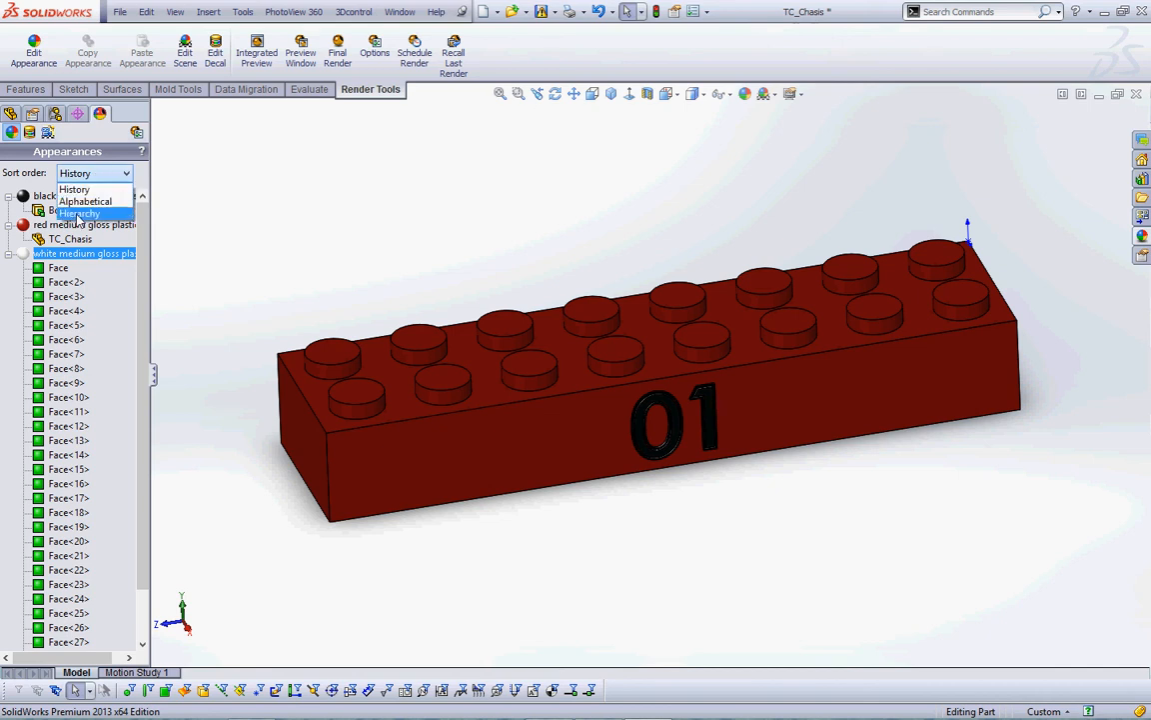
left_click(89, 212)
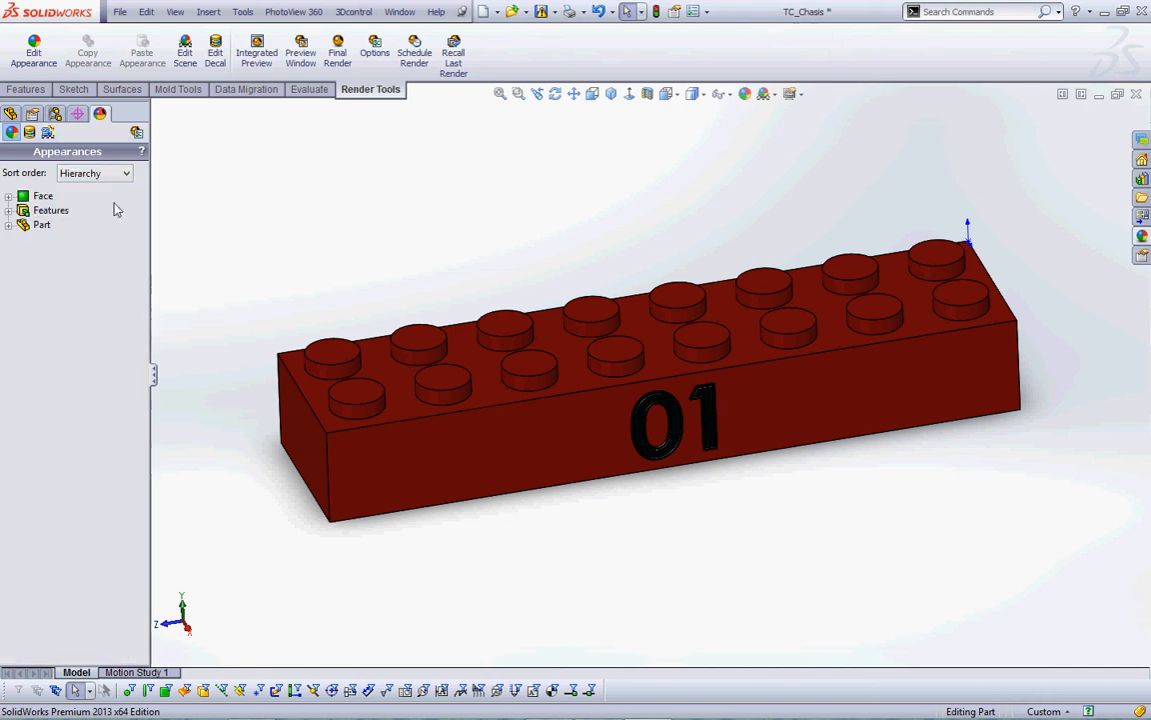
left_click(8, 225)
left_click(8, 210)
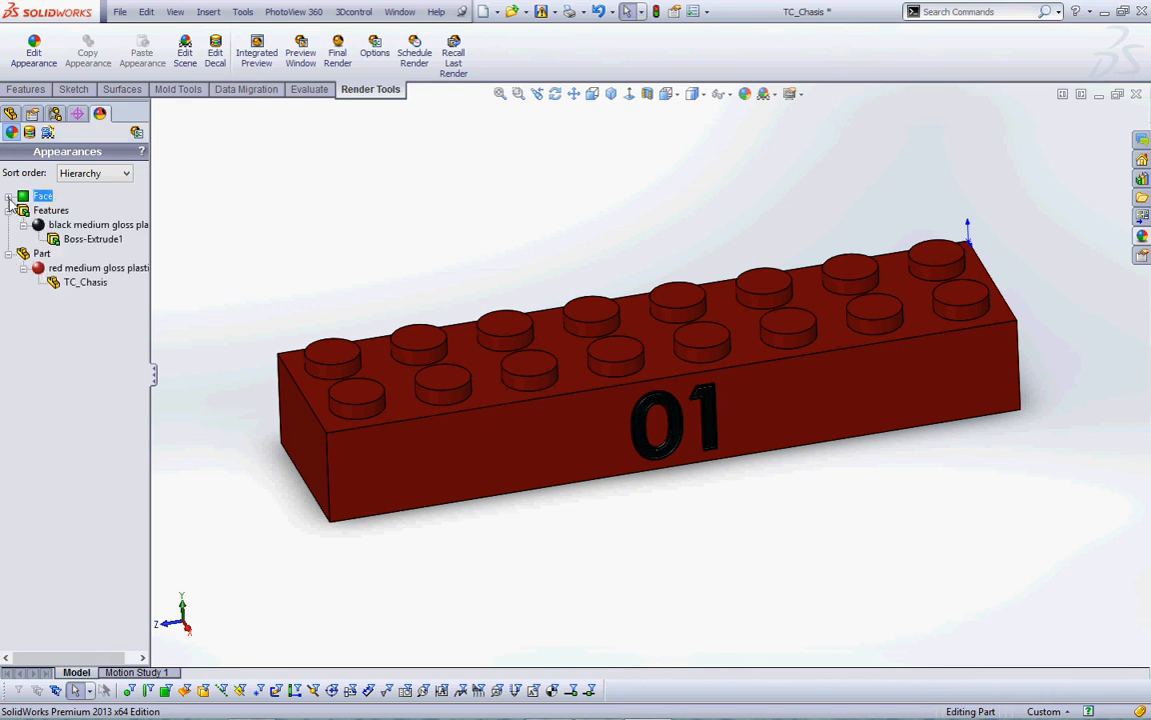
left_click(8, 195)
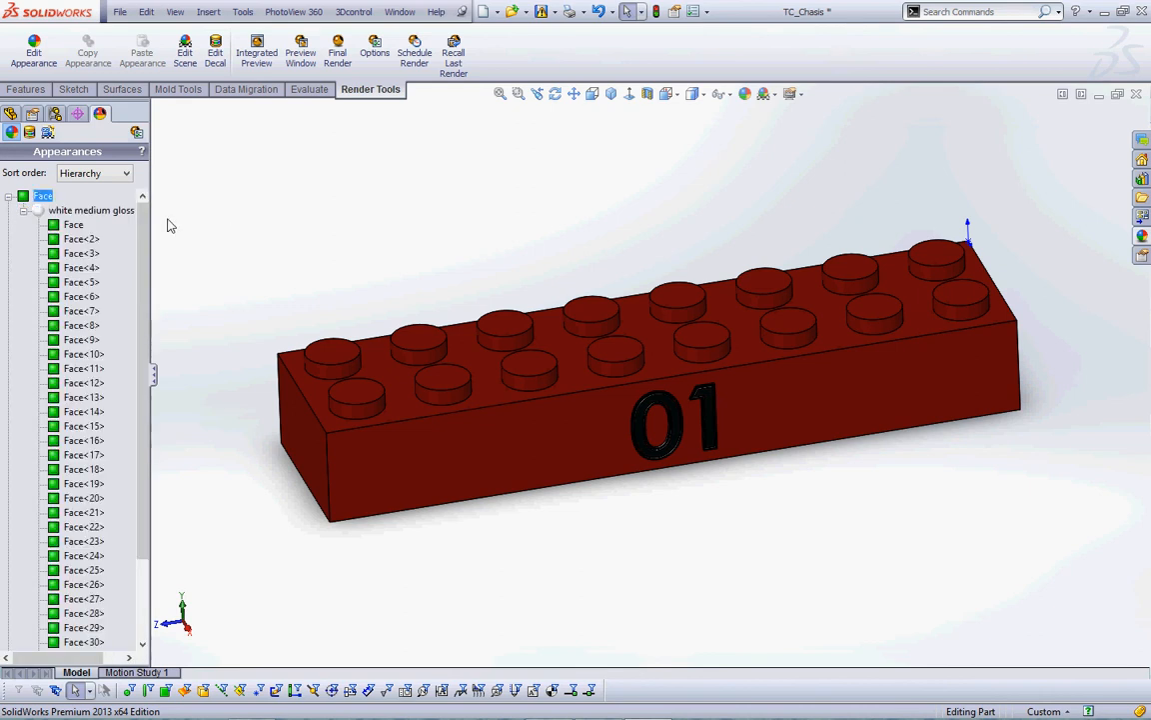
left_click(23, 210)
mouse_move(41, 213)
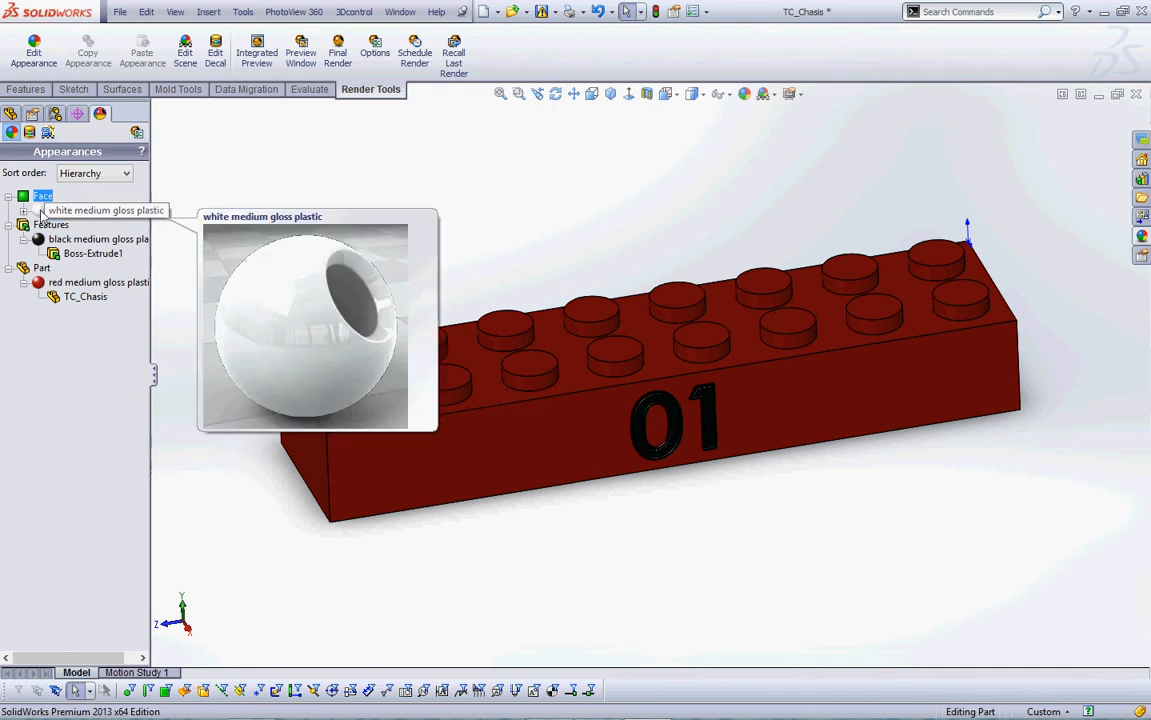
left_click(64, 255)
left_click(42, 267)
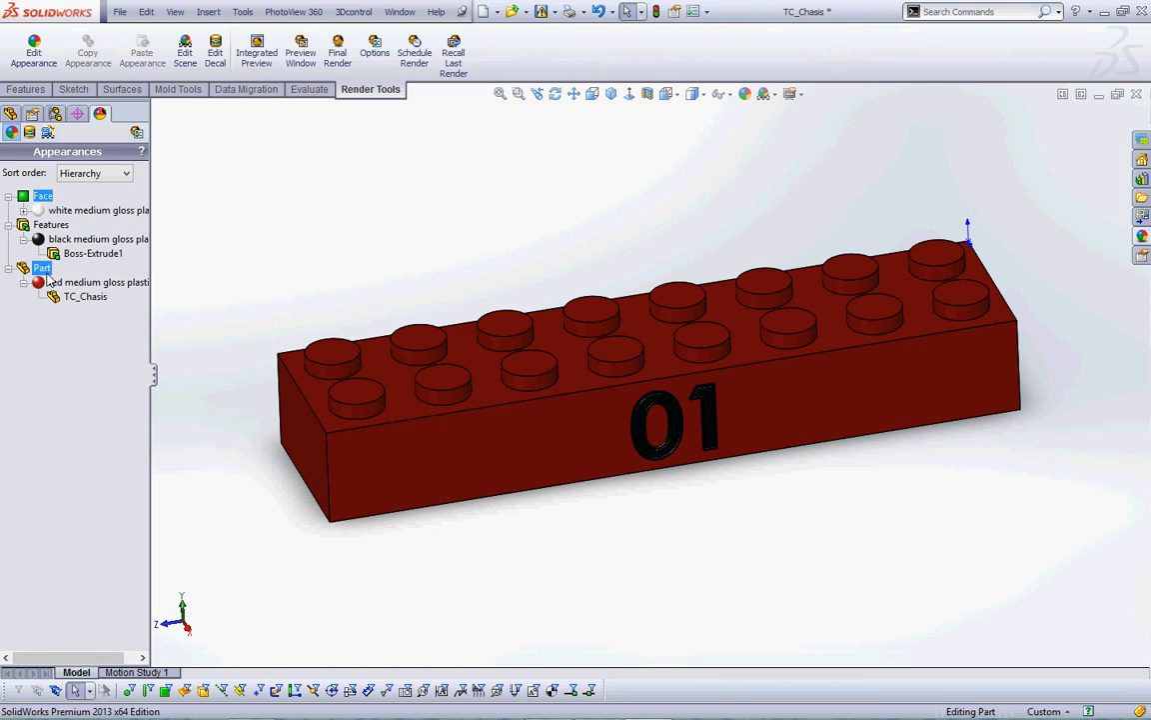
- Sort the applied appearances alphabetically and review the black, red and white medium gloss plastic entries
left_click(126, 174)
left_click(85, 201)
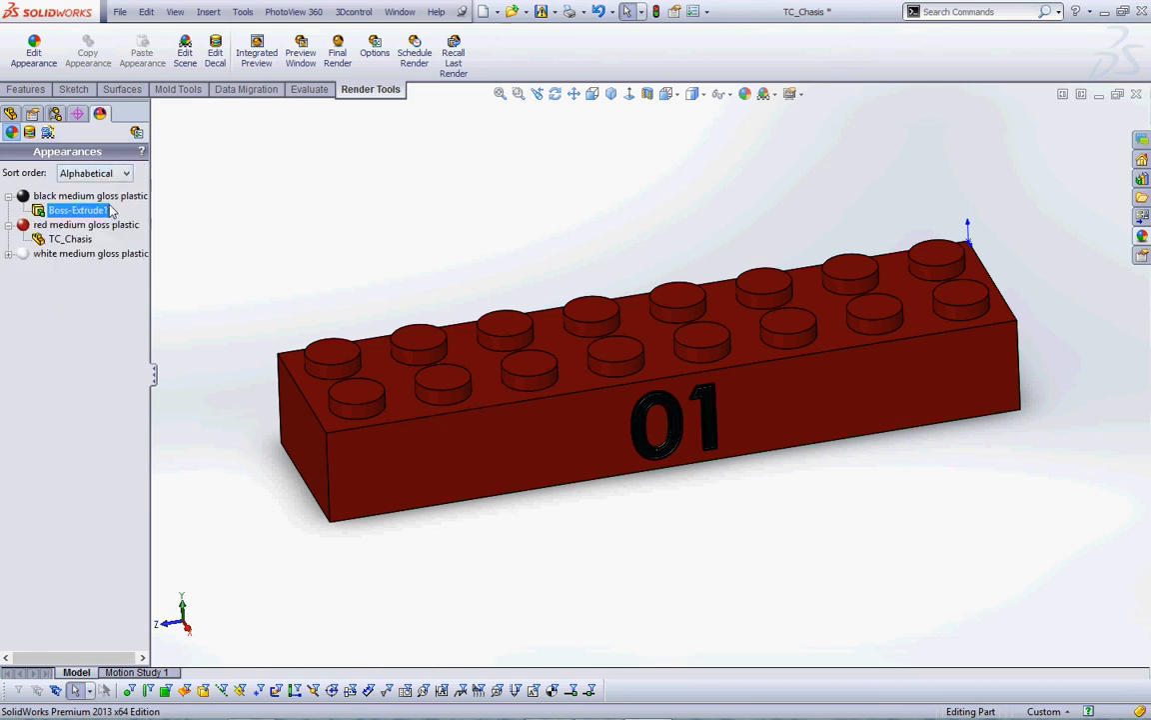
left_click(60, 197)
left_click(45, 225)
left_click(45, 254)
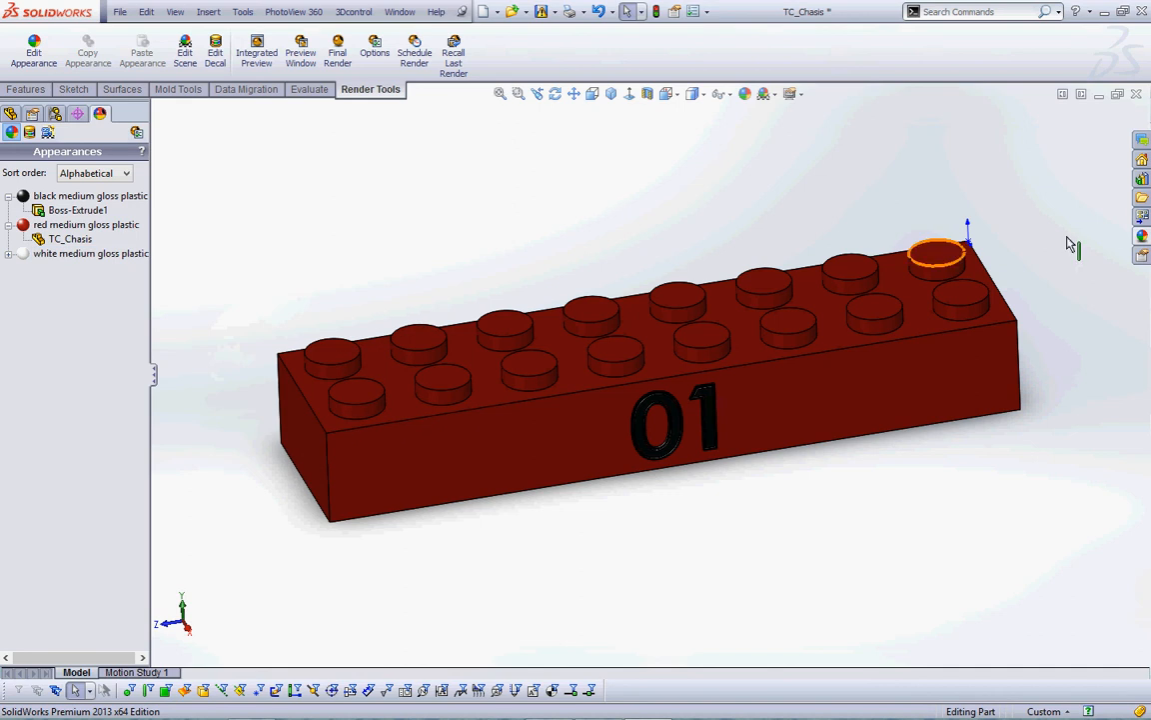
- Close the TC_Chasis part and save its changes to return to the toy car assembly
left_click(1135, 93)
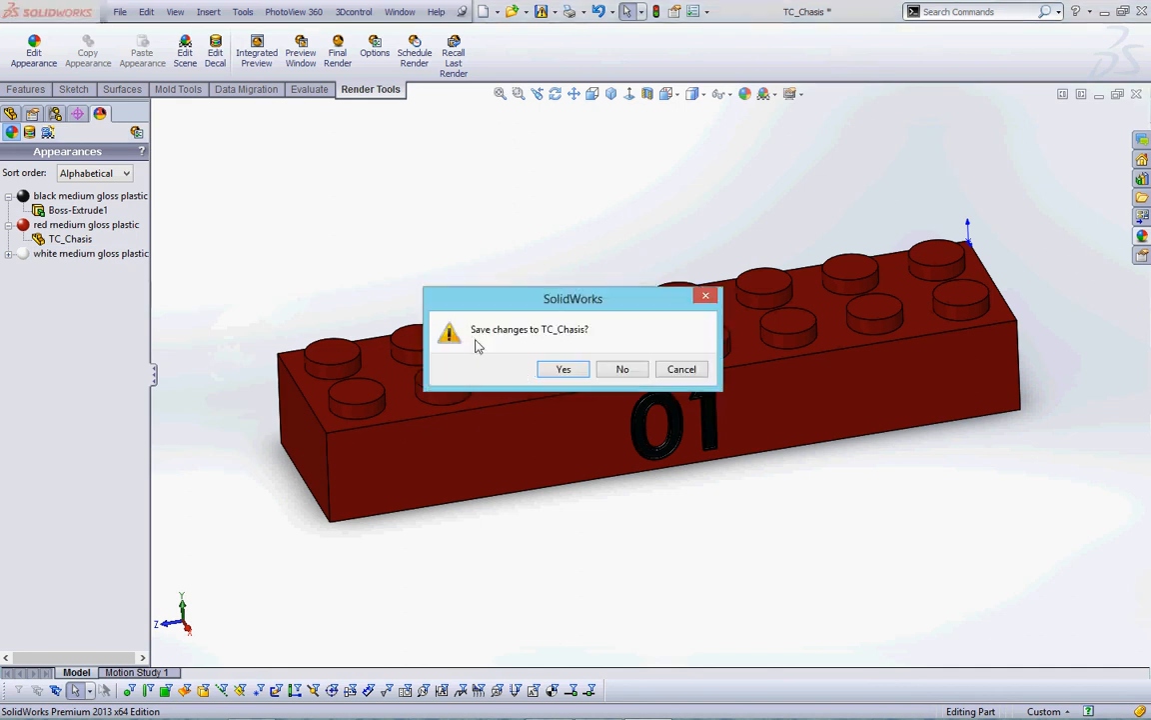
left_click(562, 370)
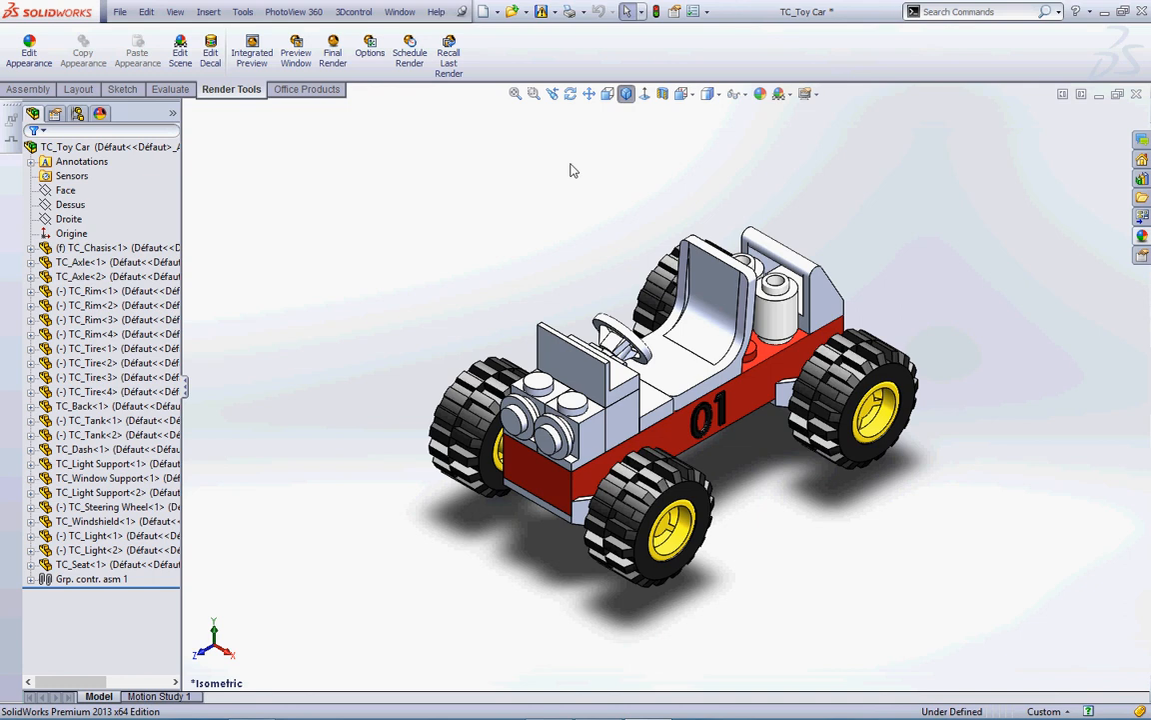
- Apply light grey medium gloss plastic to both TC_Axle components, TC_Dash and TC_Seat in the assembly
left_click(138, 262)
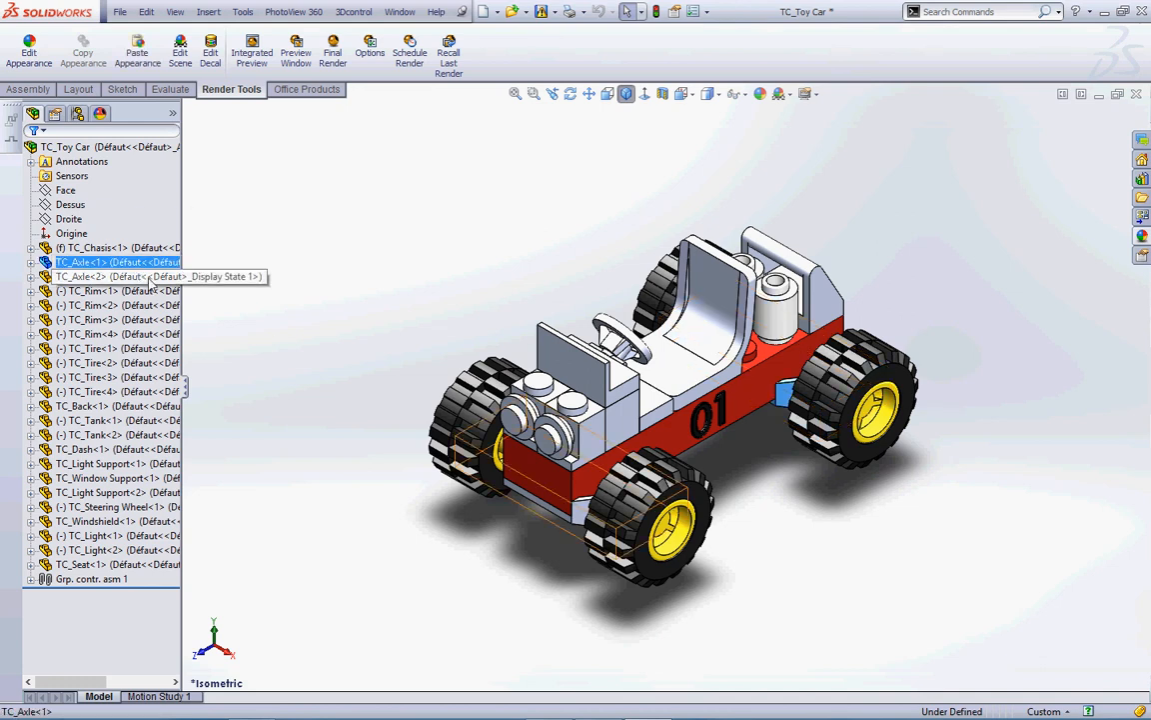
left_click(145, 276, "ctrl")
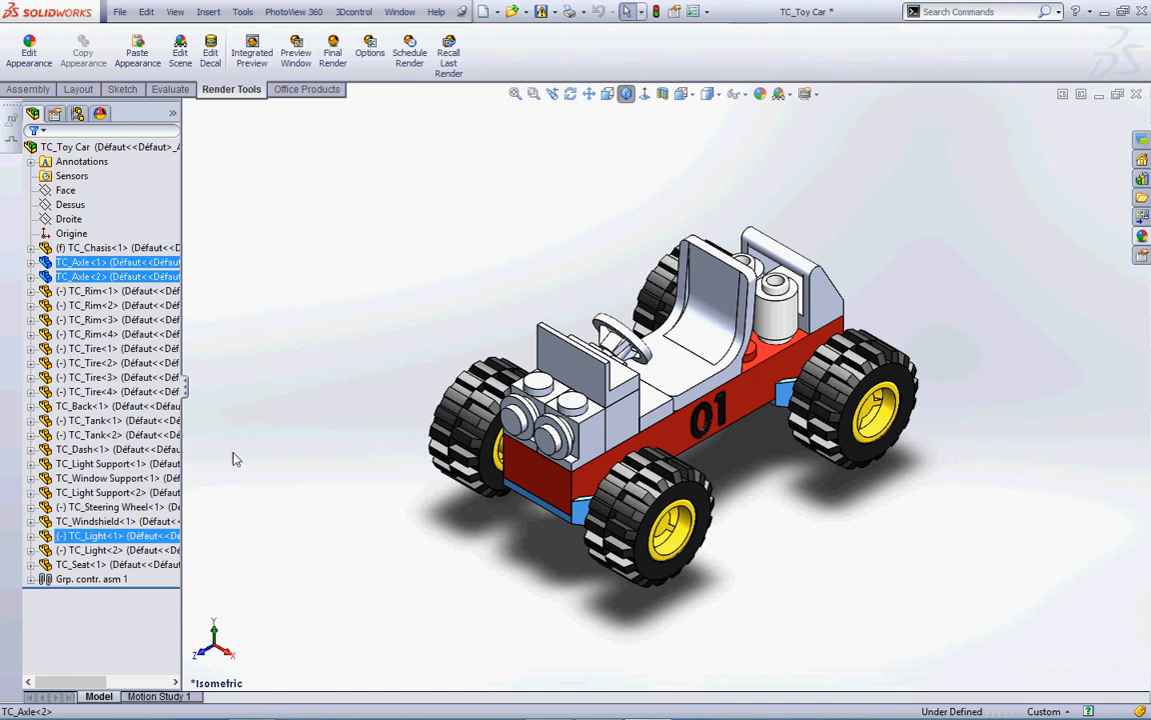
left_click(118, 449, "ctrl")
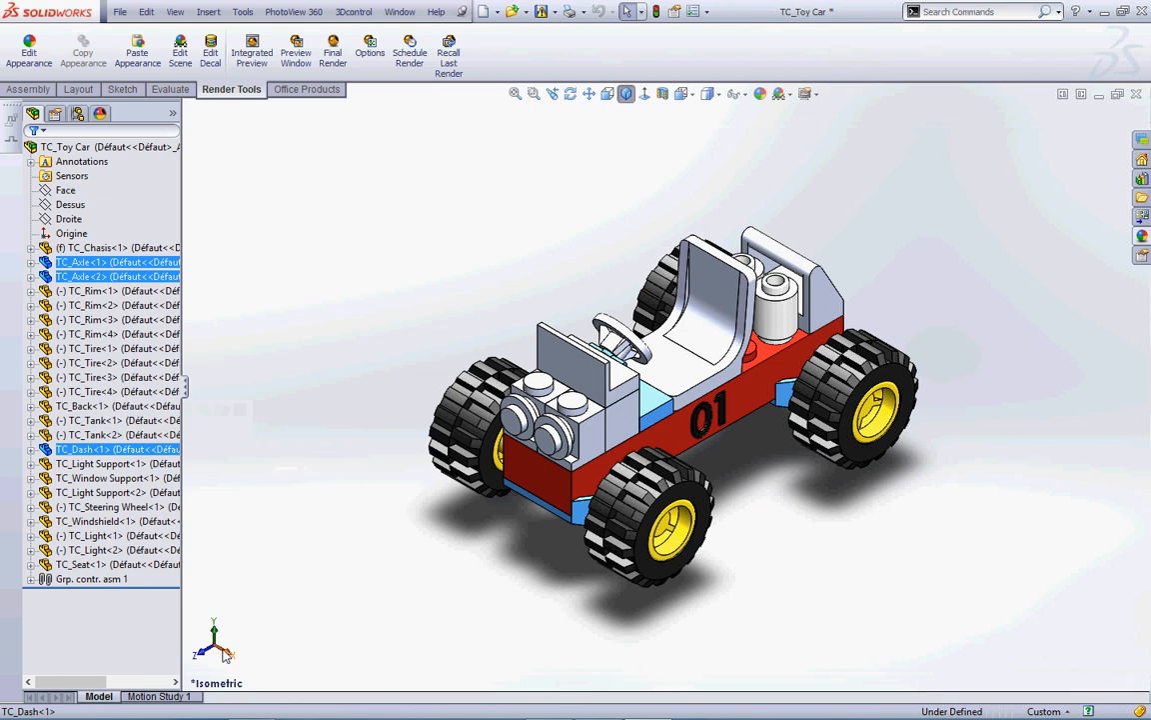
left_click(172, 565, "ctrl")
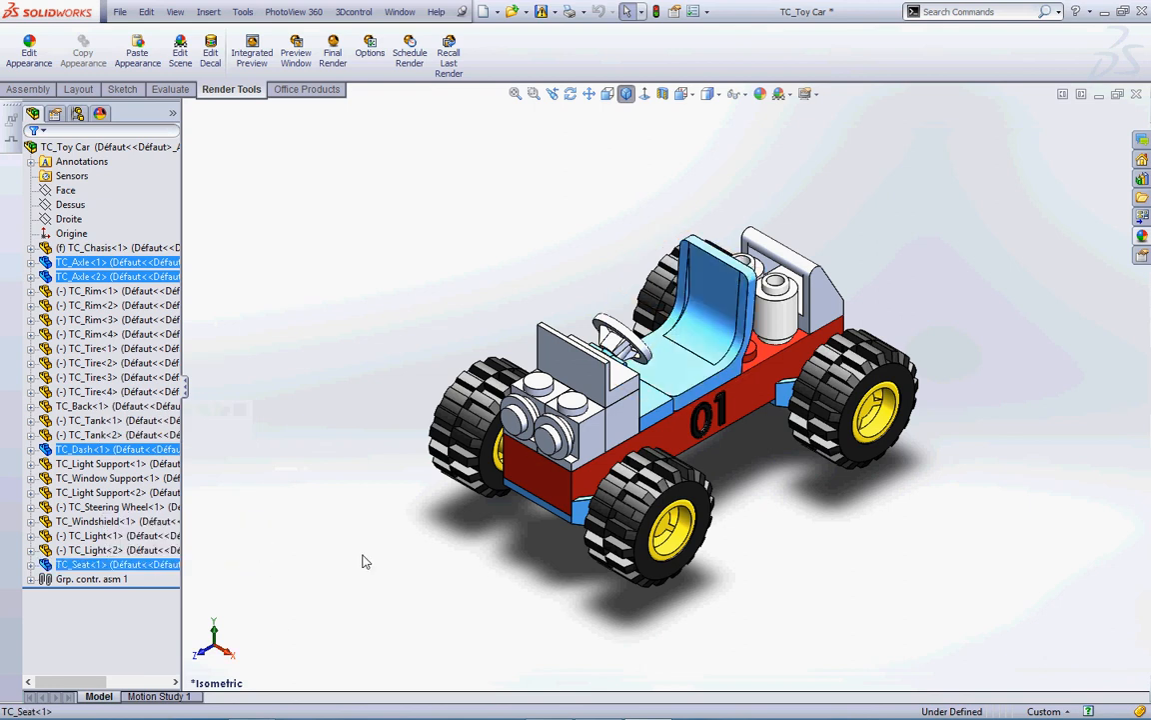
mouse_move(166, 227)
left_mouse_down()
mouse_move(24, 259)
mouse_move(135, 213)
left_mouse_up()
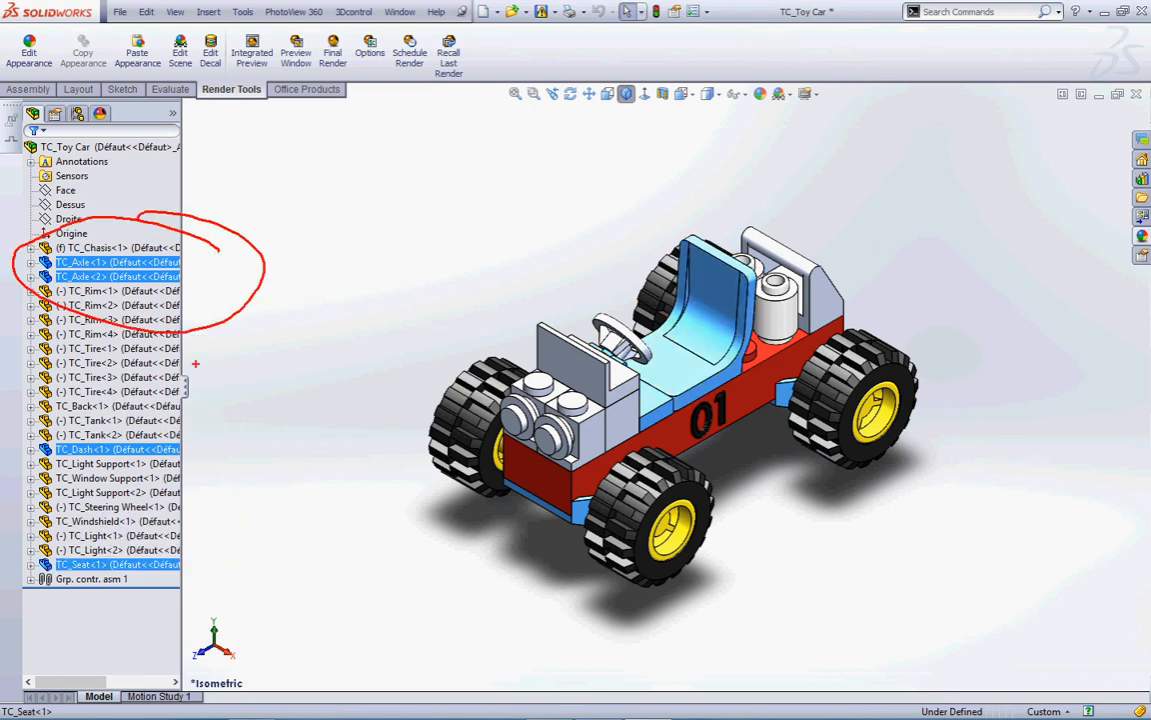
left_click_drag(212, 429, 199, 442)
mouse_move(150, 496)
left_mouse_down()
mouse_move(40, 519)
mouse_move(184, 535)
mouse_move(120, 492)
left_mouse_up()
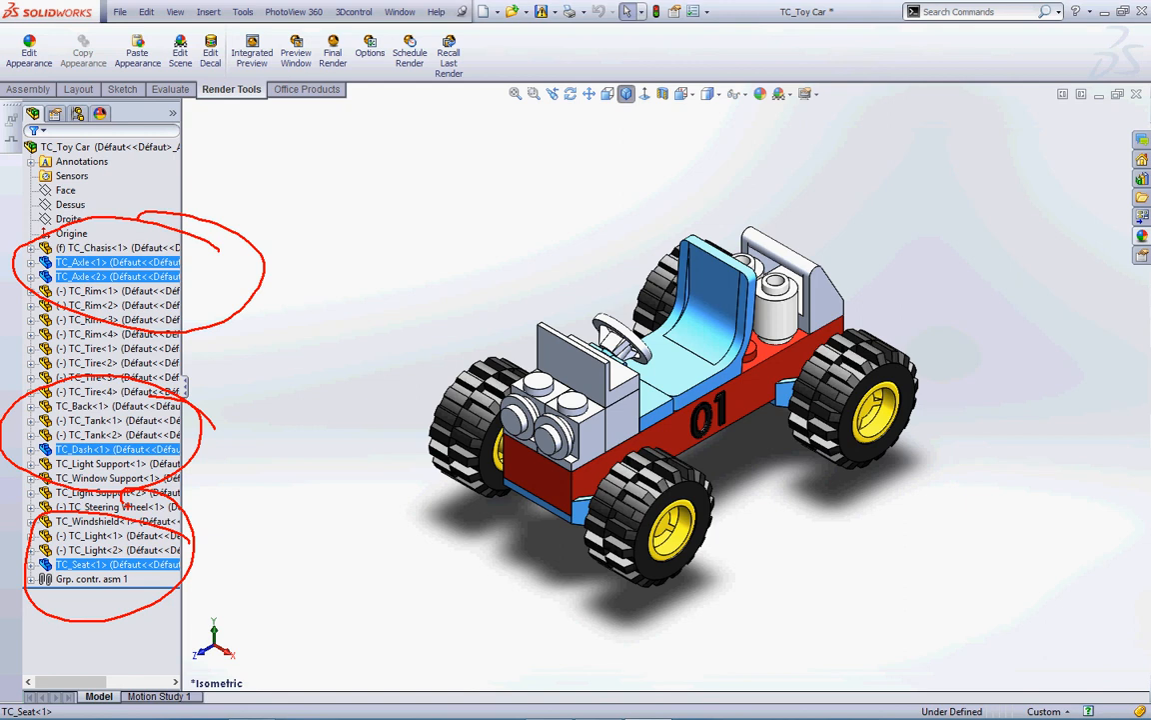
key("Escape")
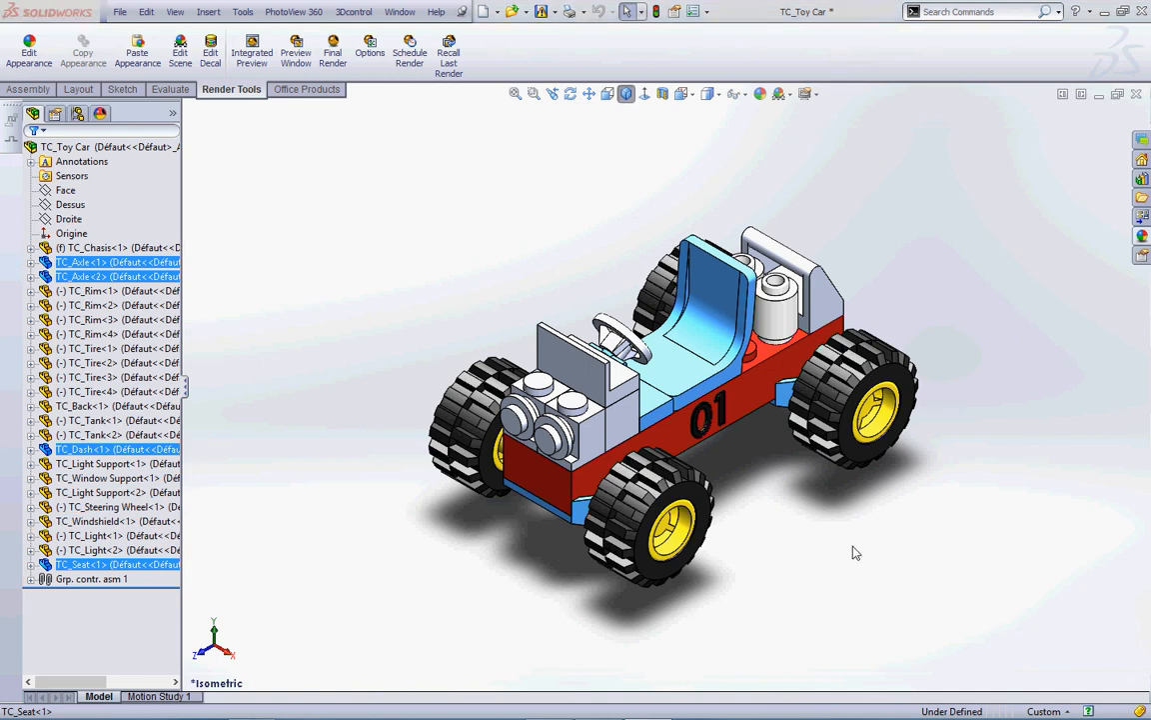
left_click(1142, 238)
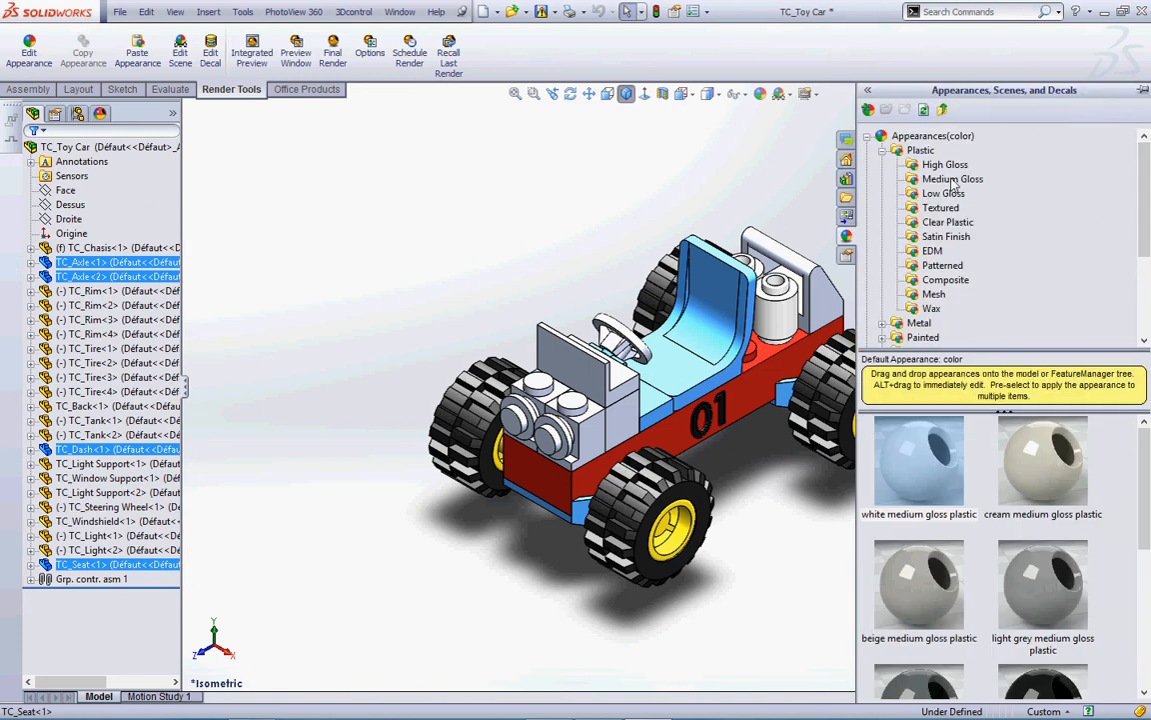
left_click(1142, 589)
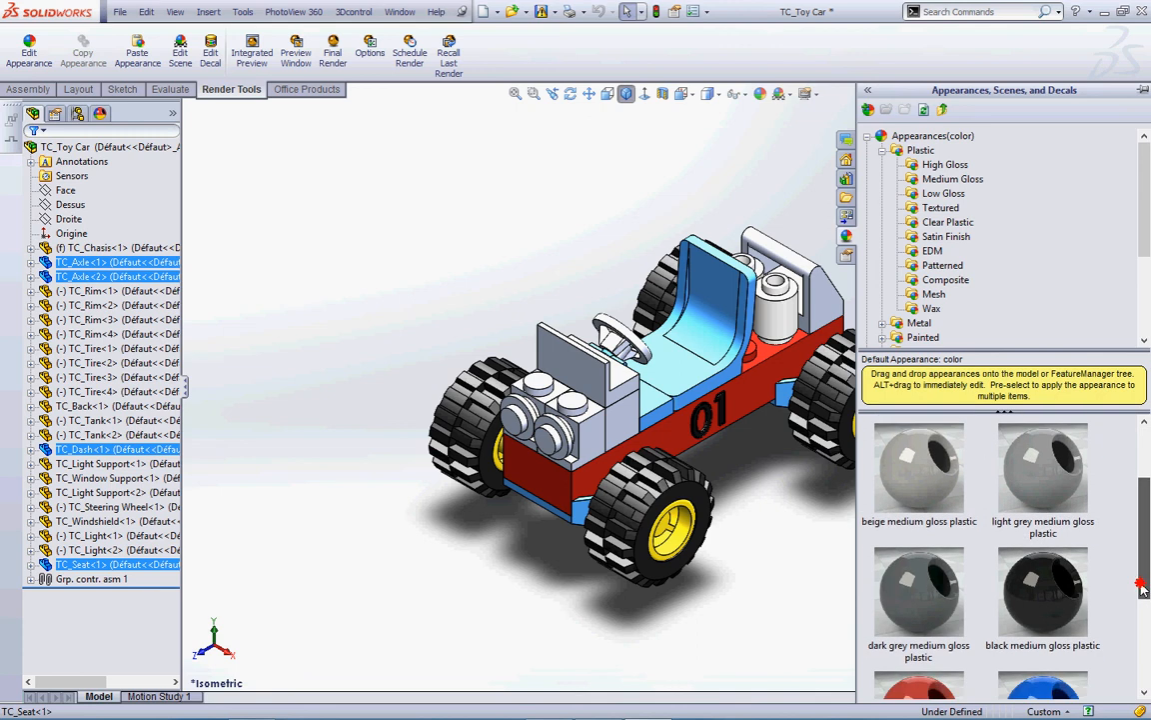
left_click(1034, 497)
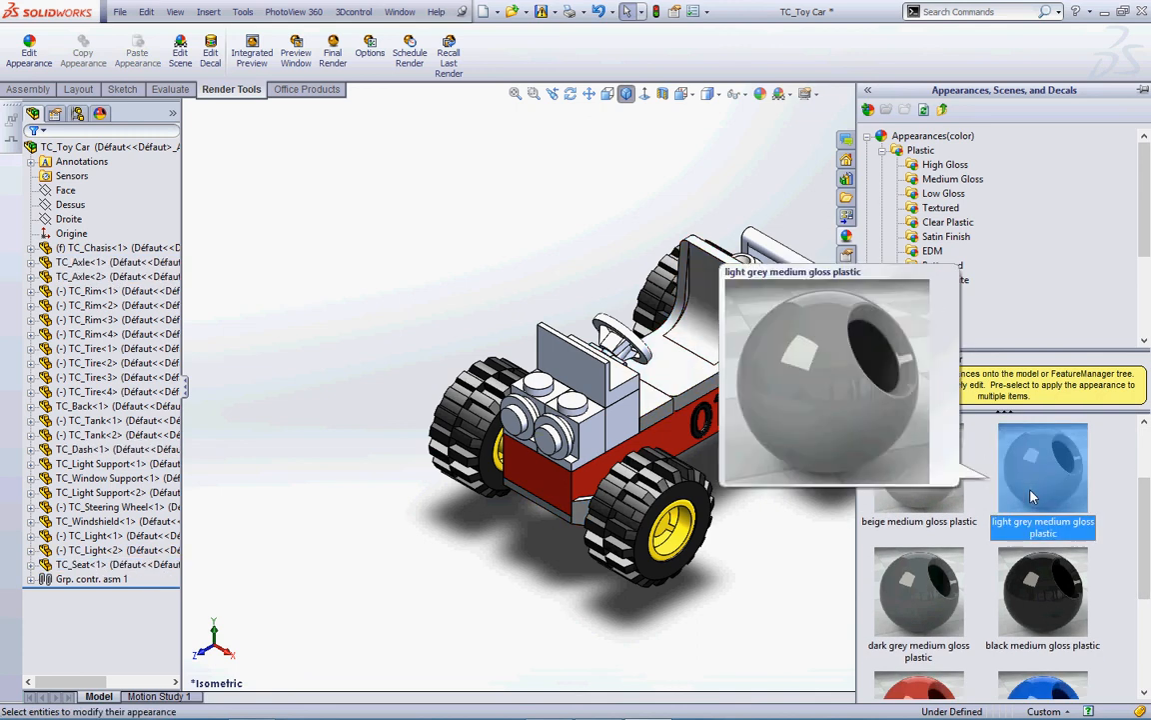
left_click(770, 616)
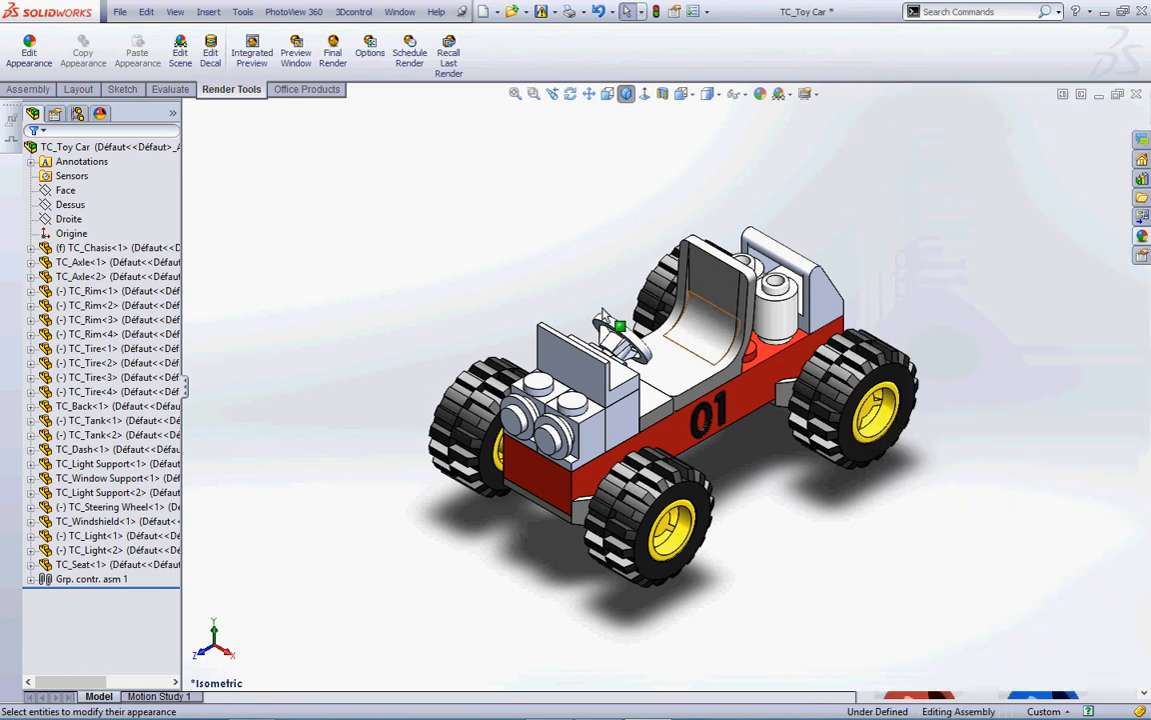
- Show the display pane for the assembly components and examine the applied appearances in history order, expanding white medium gloss plastic
left_click(173, 115)
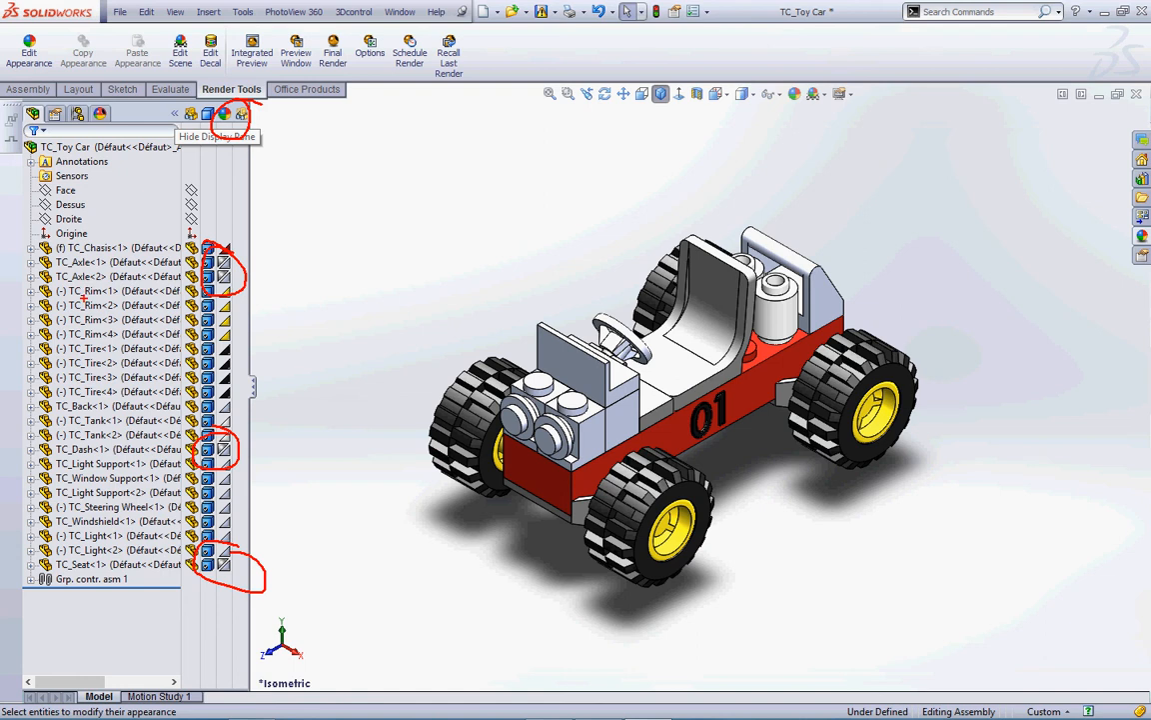
key("Escape")
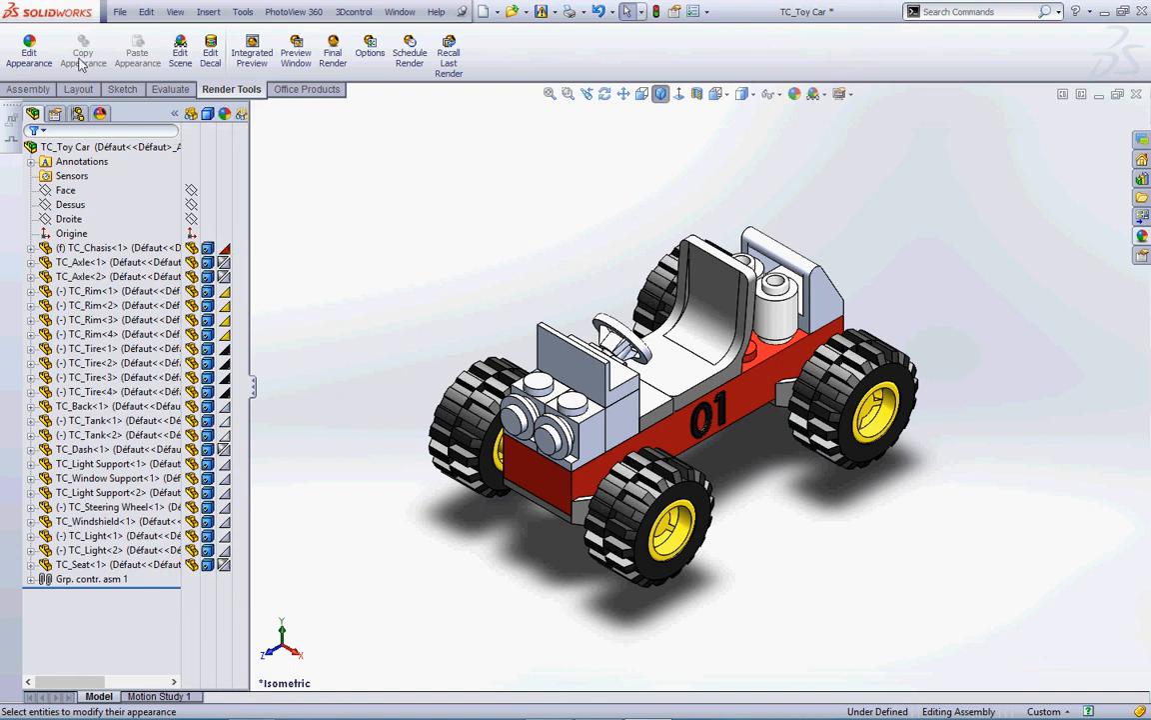
left_click(99, 113)
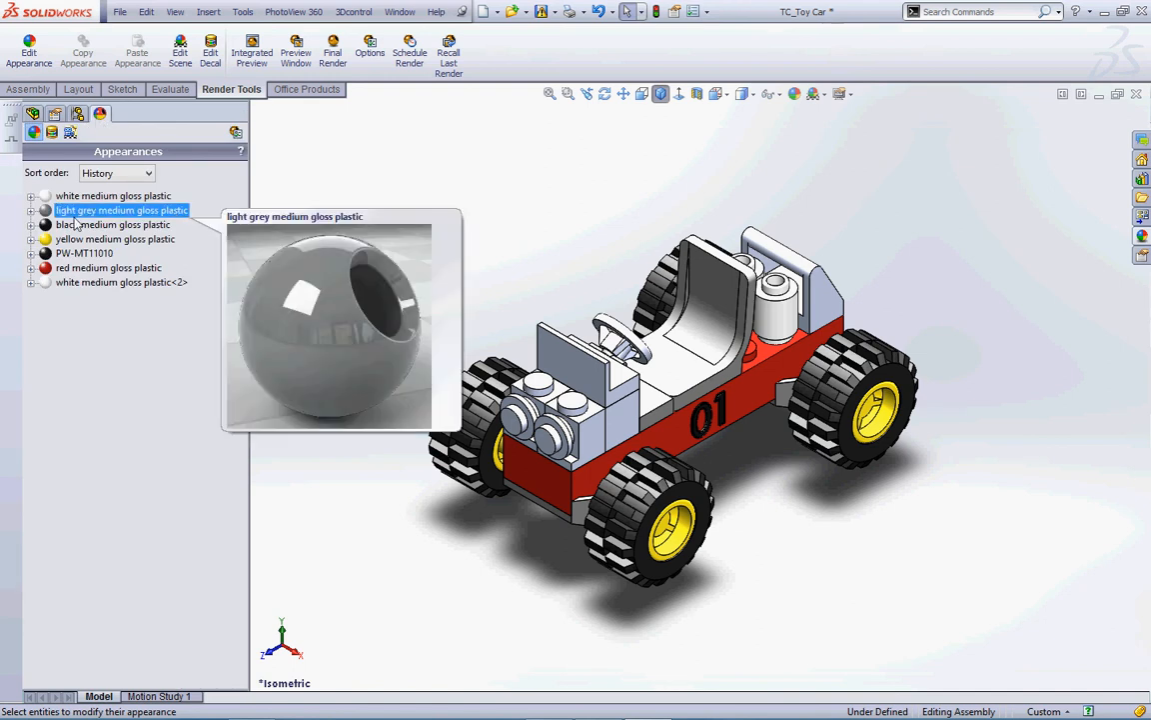
left_click(31, 197)
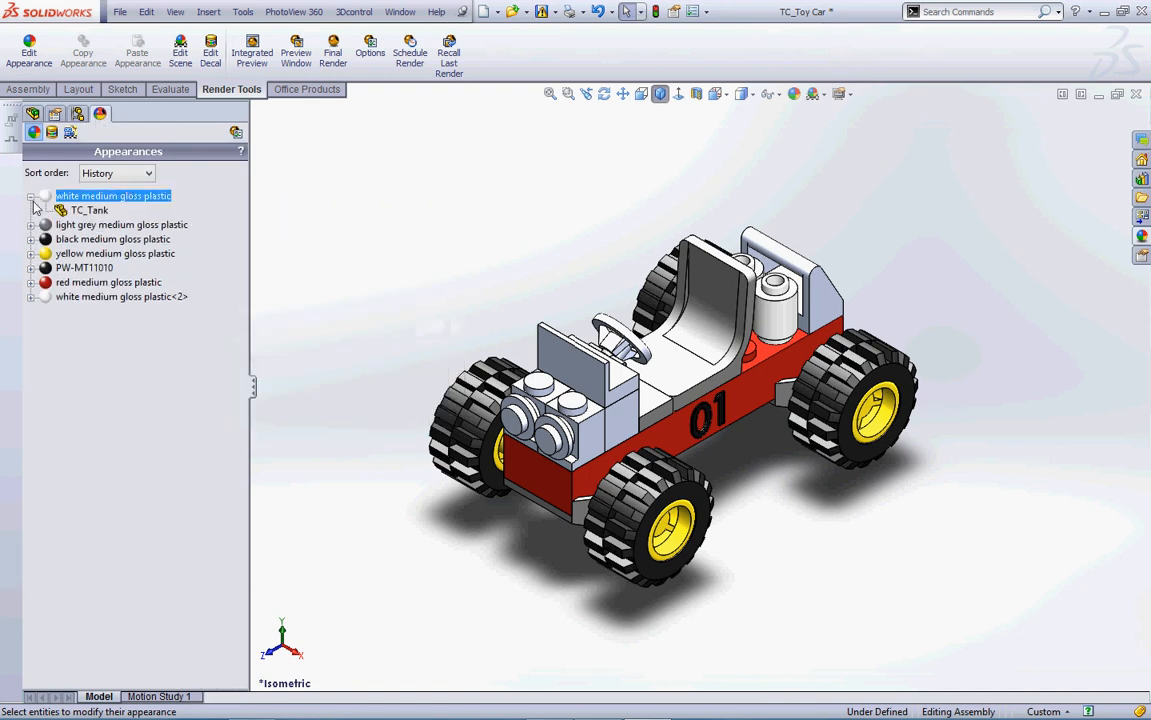
- Sort the assembly's appearances by hierarchy and examine the one assigned at component level
left_click(122, 170)
left_click(122, 214)
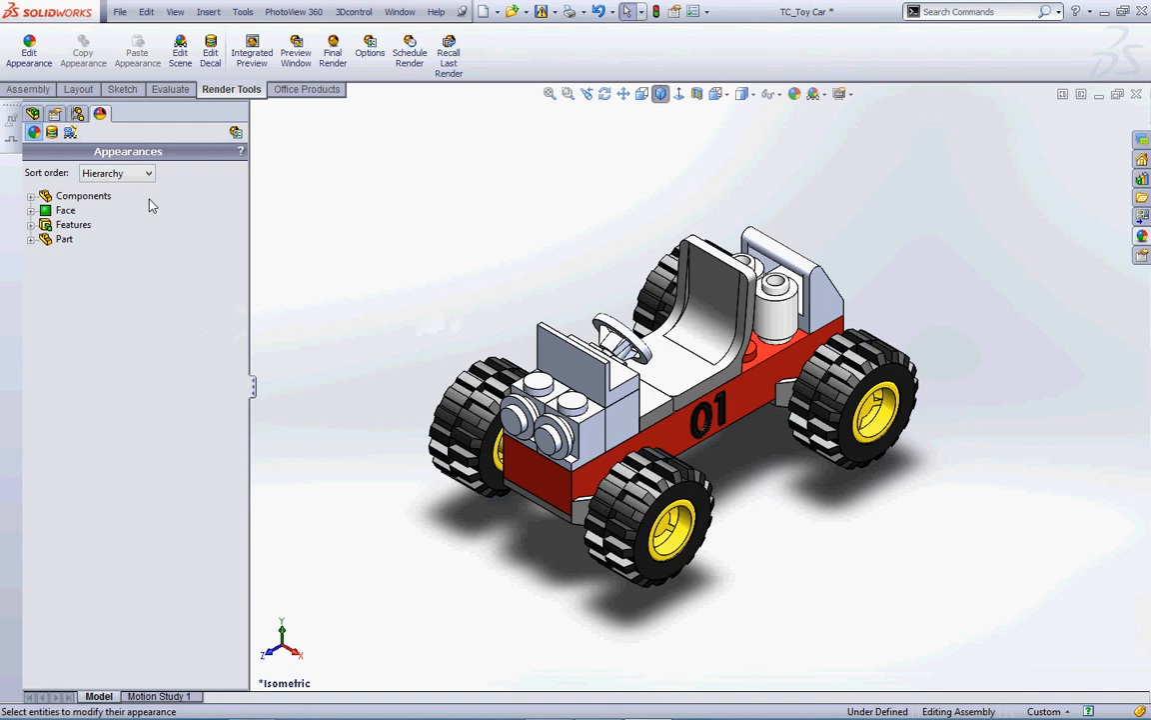
left_click(66, 211, "ctrl")
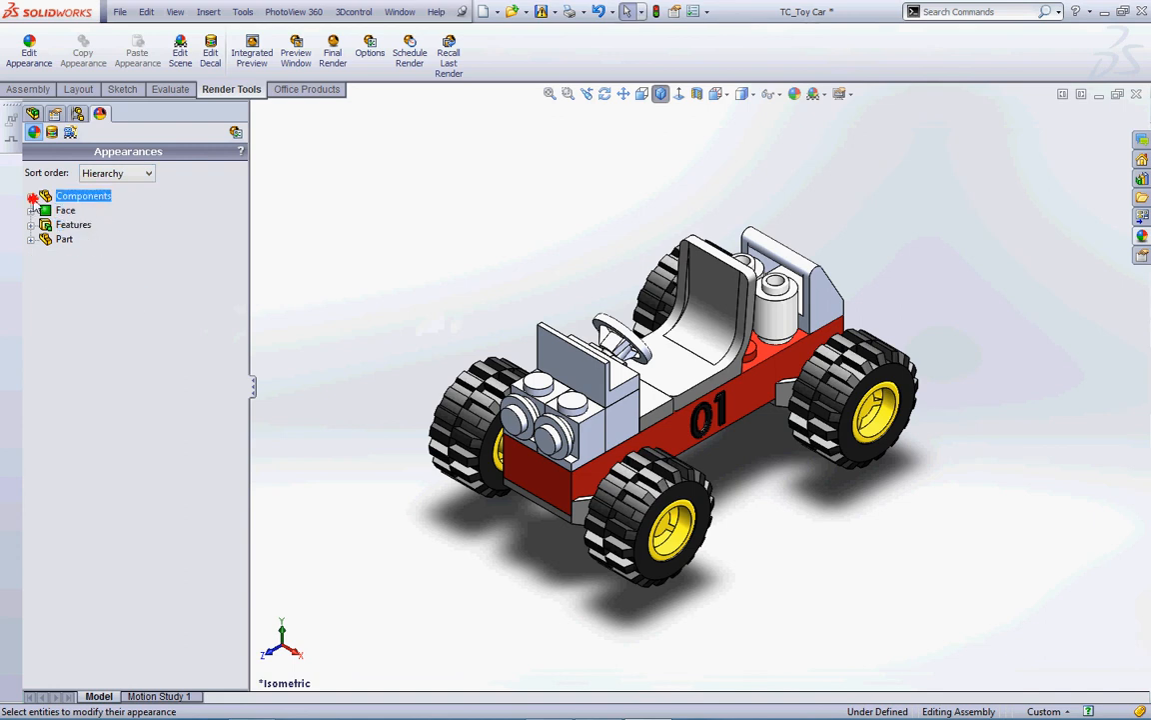
left_click(31, 196)
left_click(112, 214)
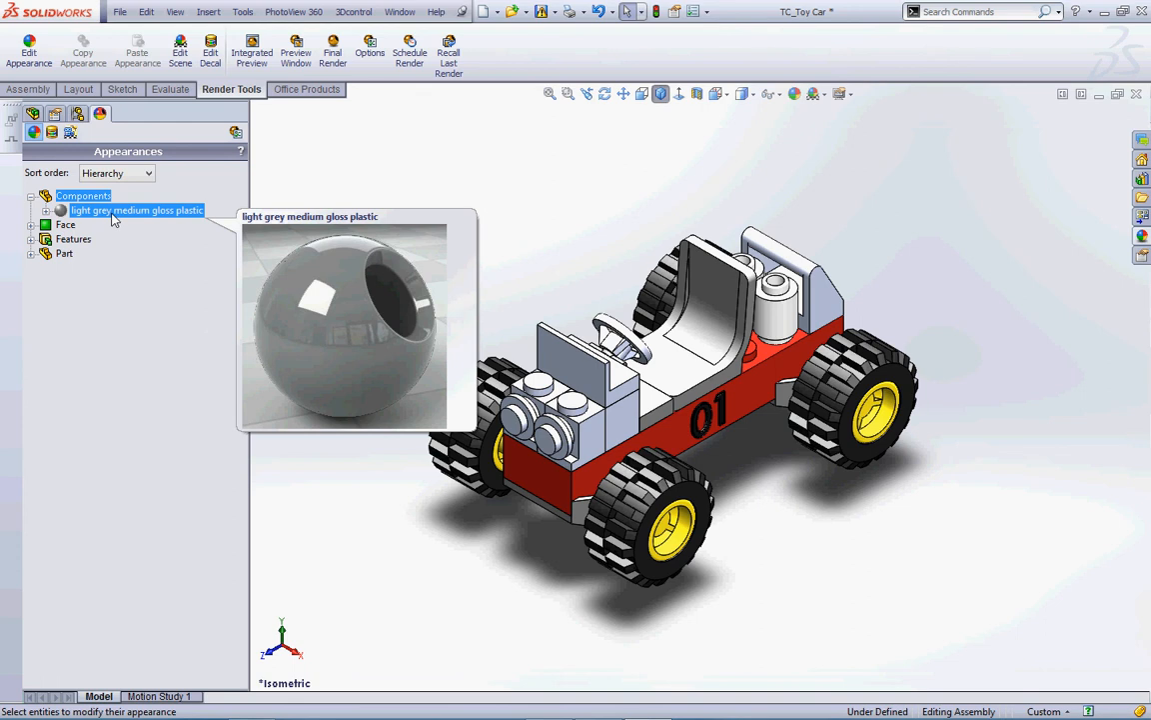
- Examine the part-level appearances, expanding the white, PW-MT11010, yellow and red entries to see their assigned parts
left_click(30, 254)
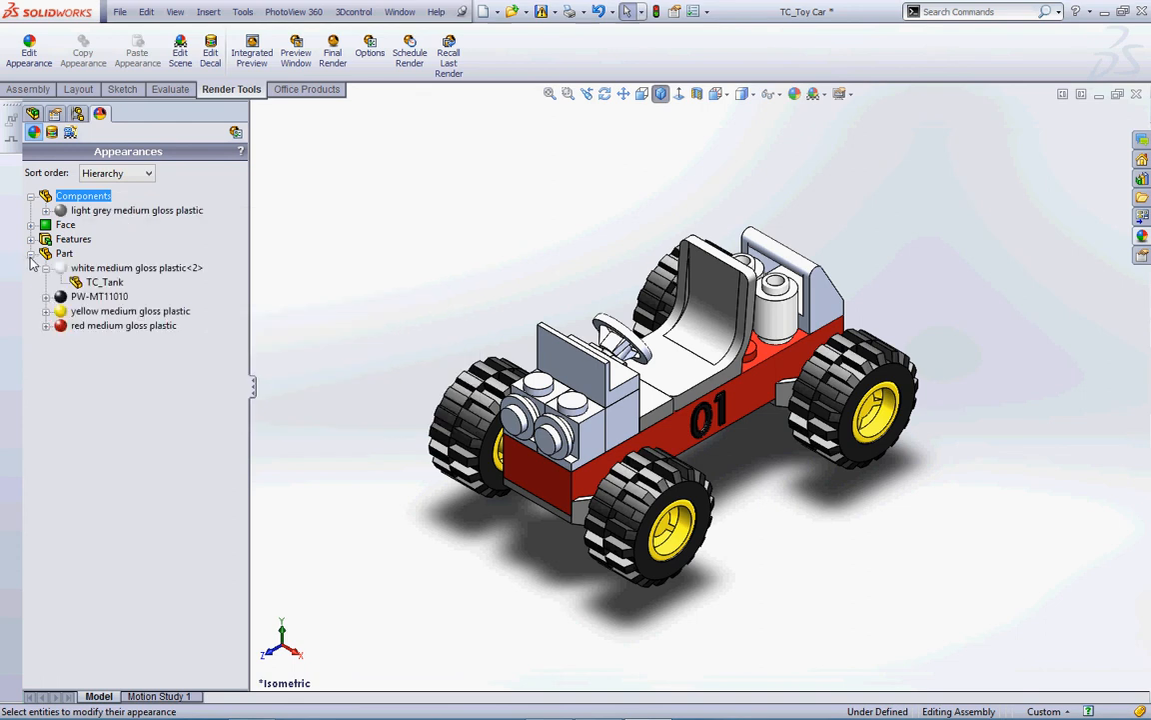
mouse_move(86, 278)
left_click(46, 268)
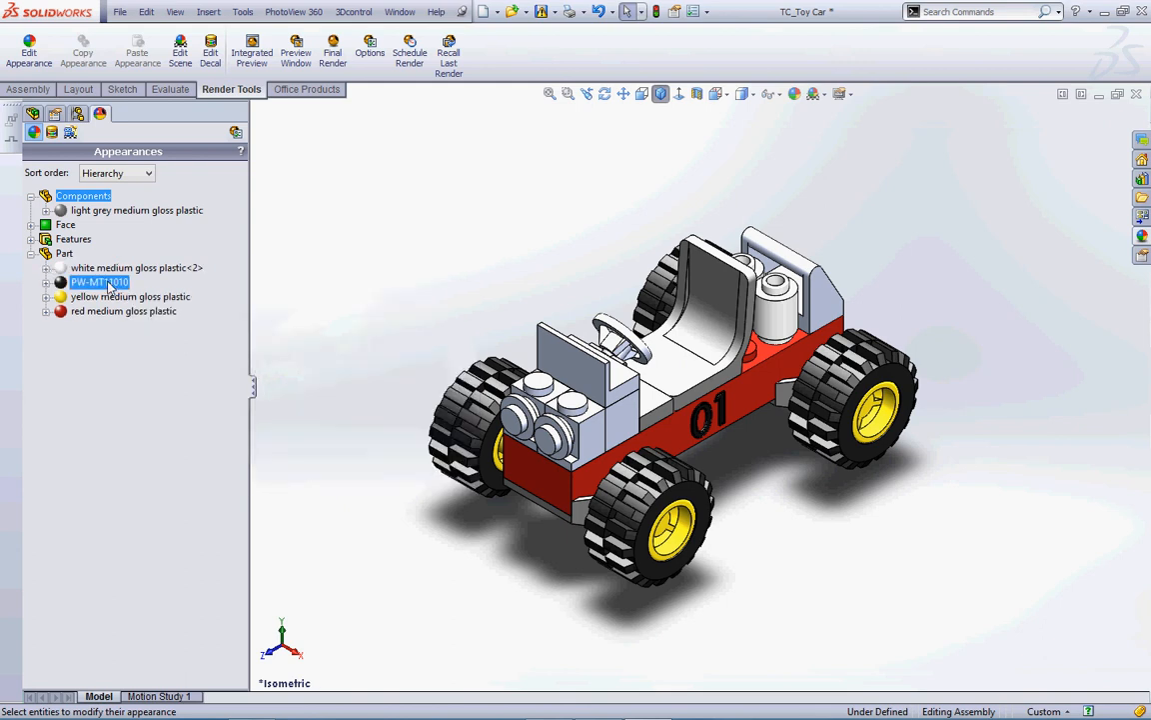
left_click(46, 269)
left_click(45, 296)
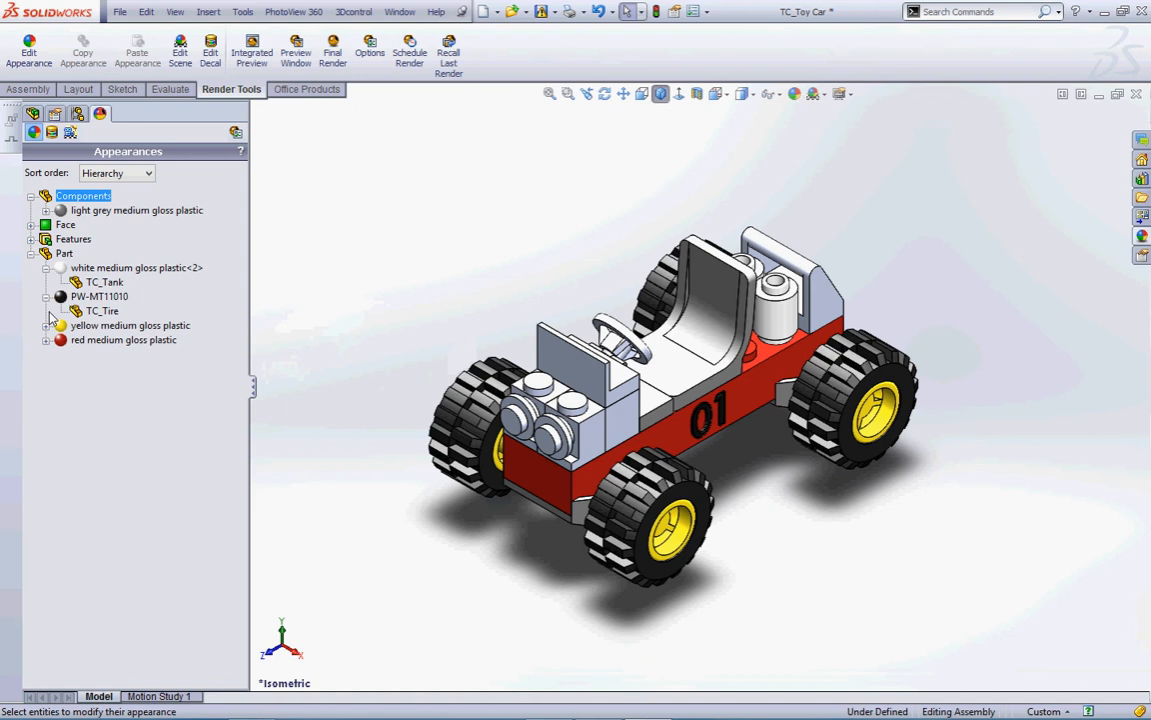
left_click(46, 325)
left_click(46, 354)
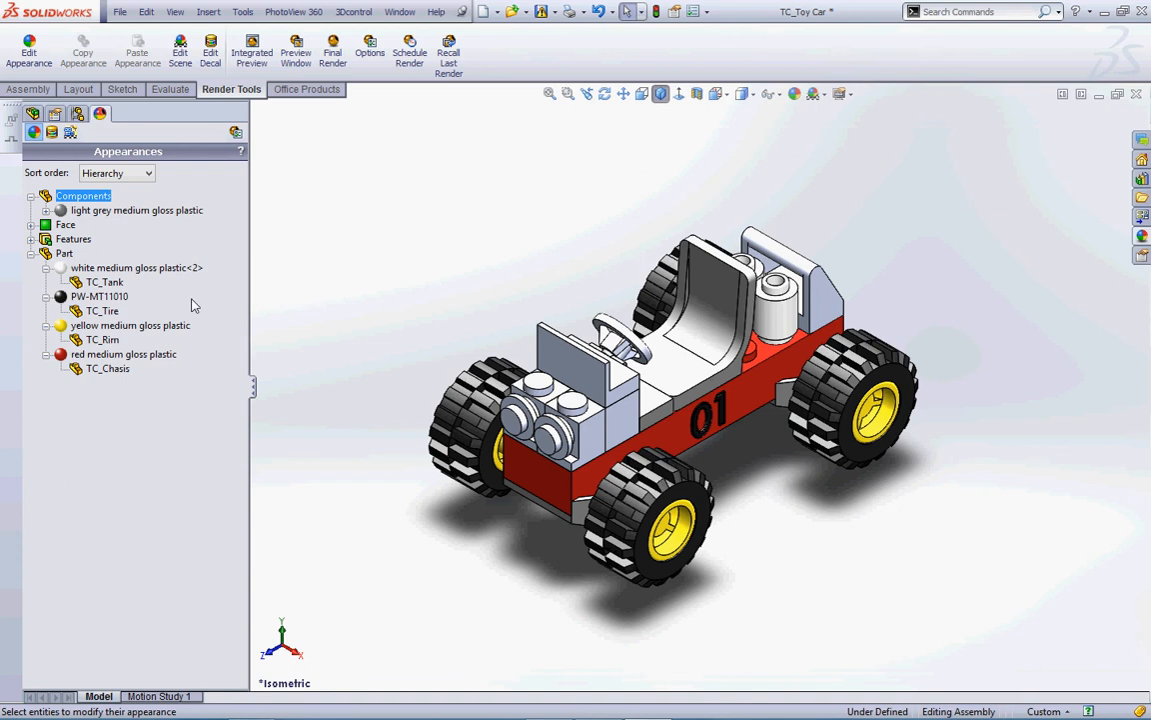
- Return to the assembly's component tree and open the TC_Seat part in its own window
left_click(33, 115)
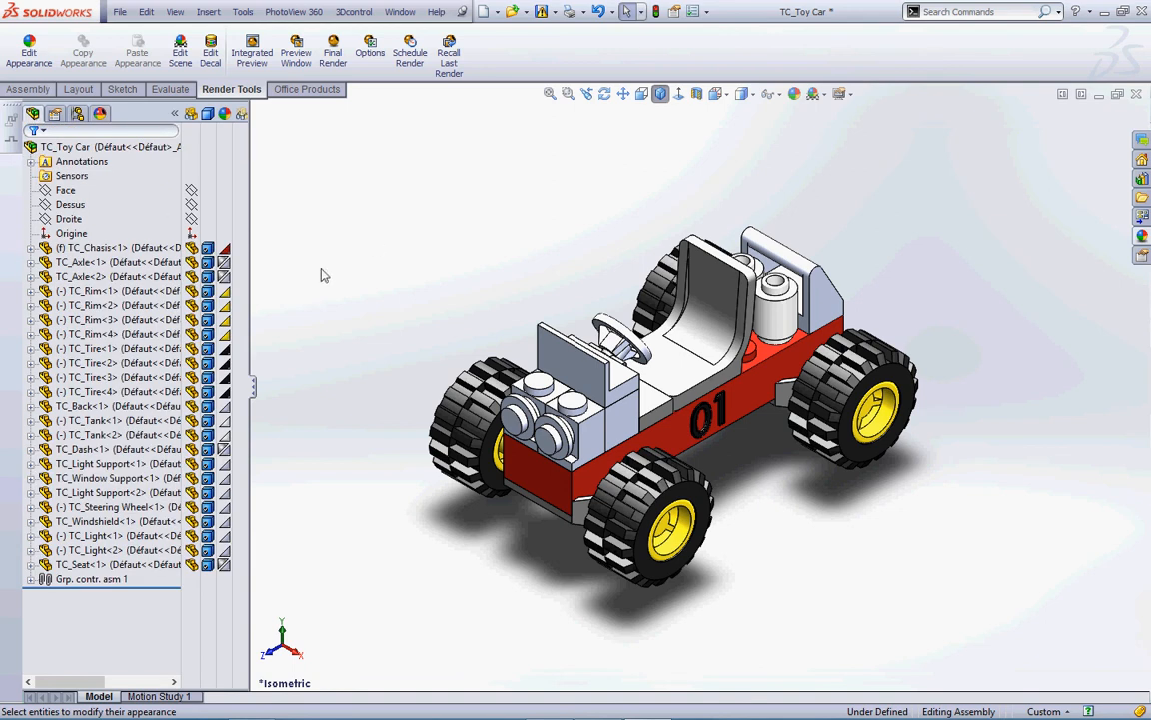
left_click(95, 565)
right_click(97, 567)
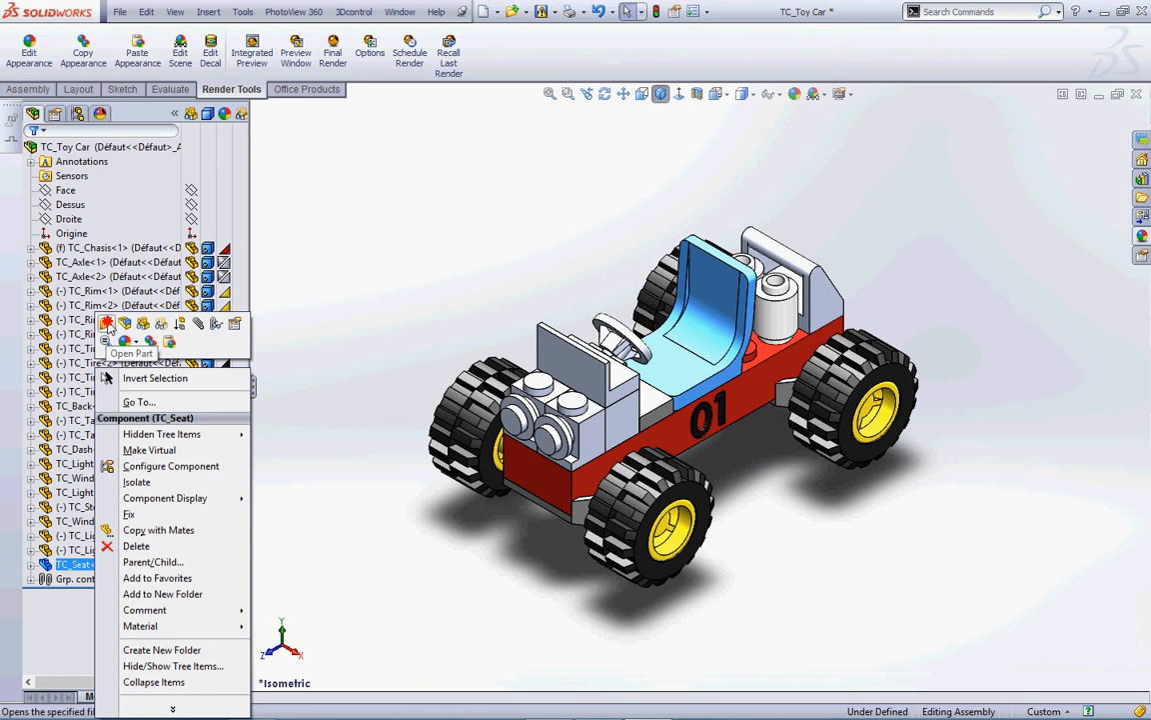
left_click(105, 323)
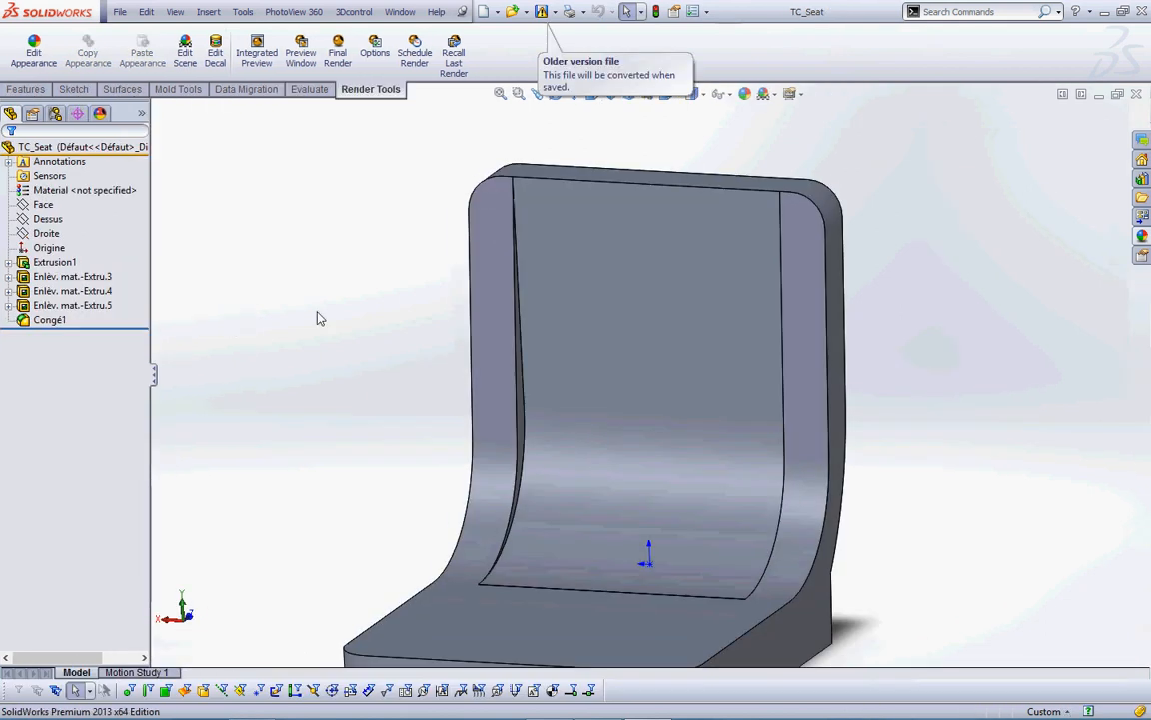
- Show the seat part's display pane and examine its color, assigned appearances and decals
left_click(141, 113)
mouse_move(196, 149)
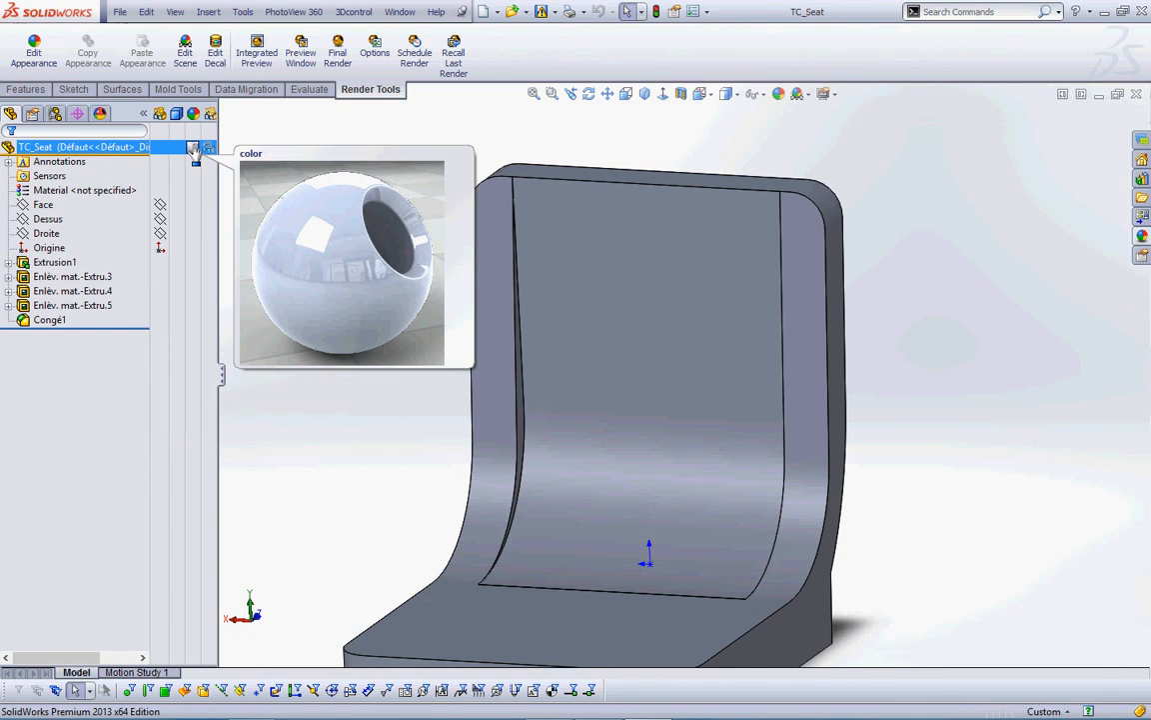
left_click(99, 113)
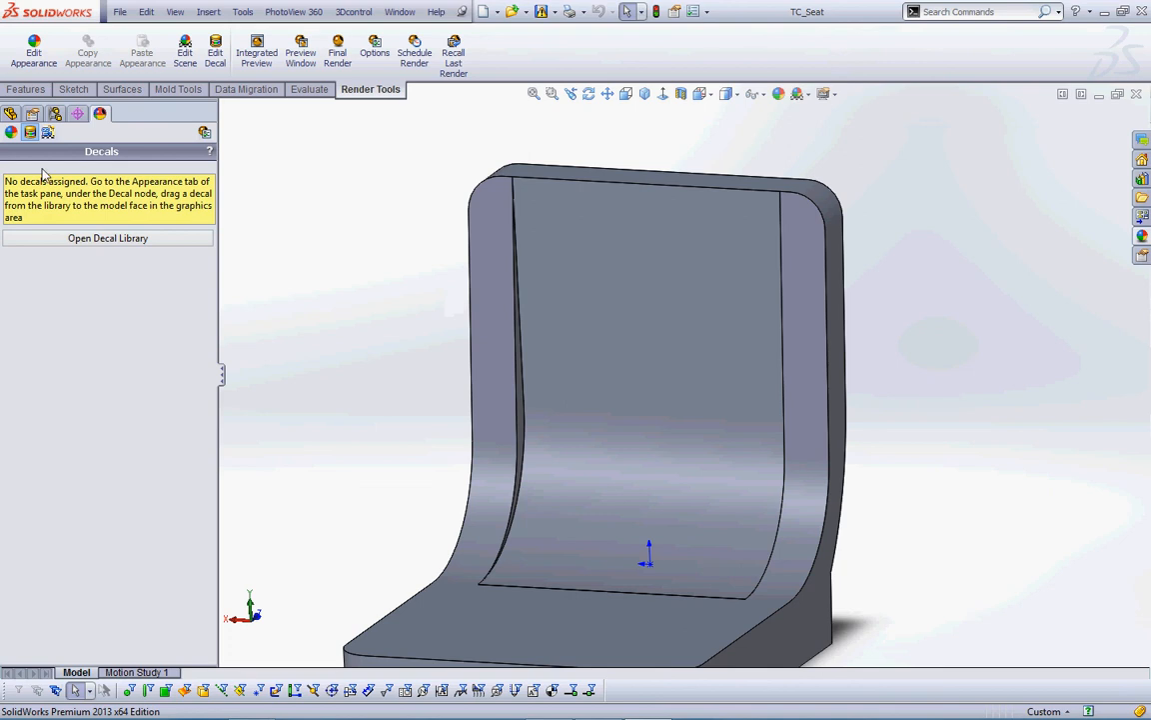
left_click(11, 131)
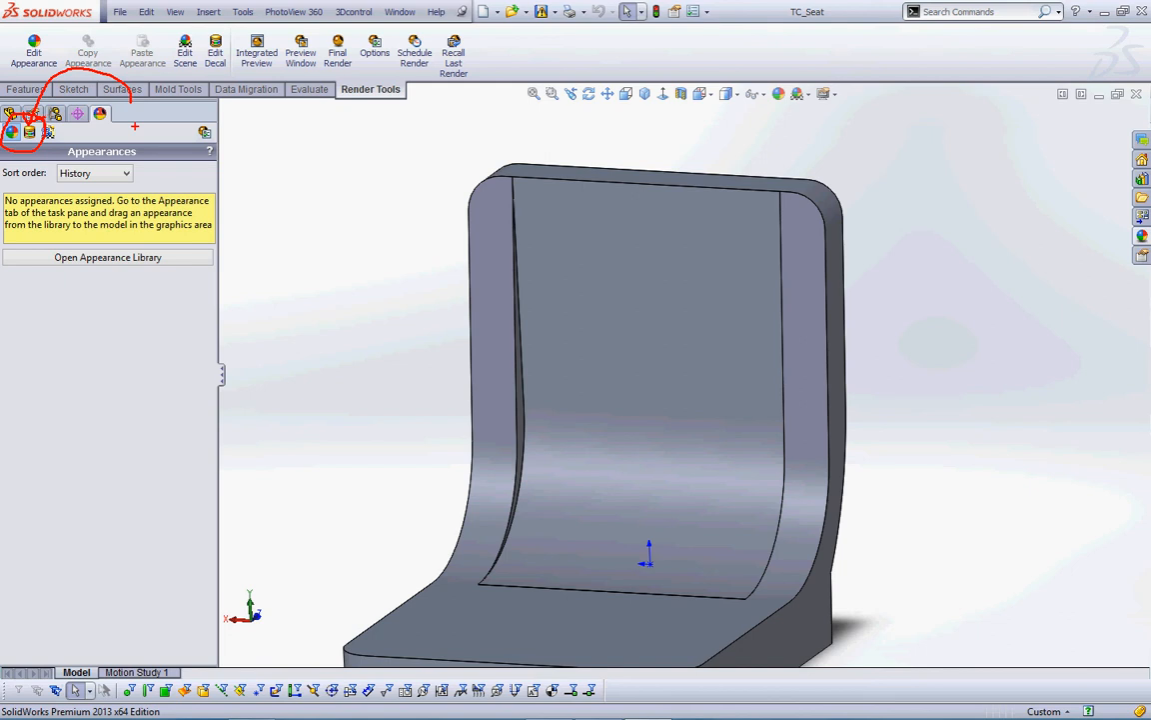
- Open the decal library and place the Designed with SolidWorks decal on the flat front face of the seat's backrest
left_click(30, 132)
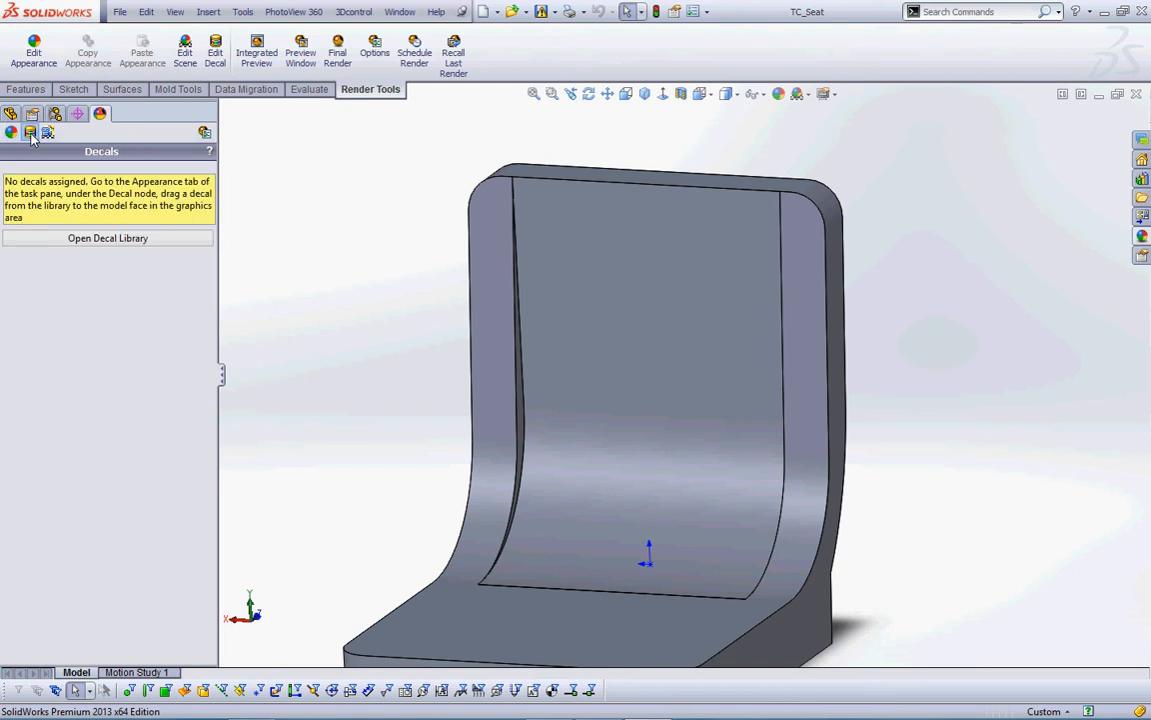
left_click(110, 238)
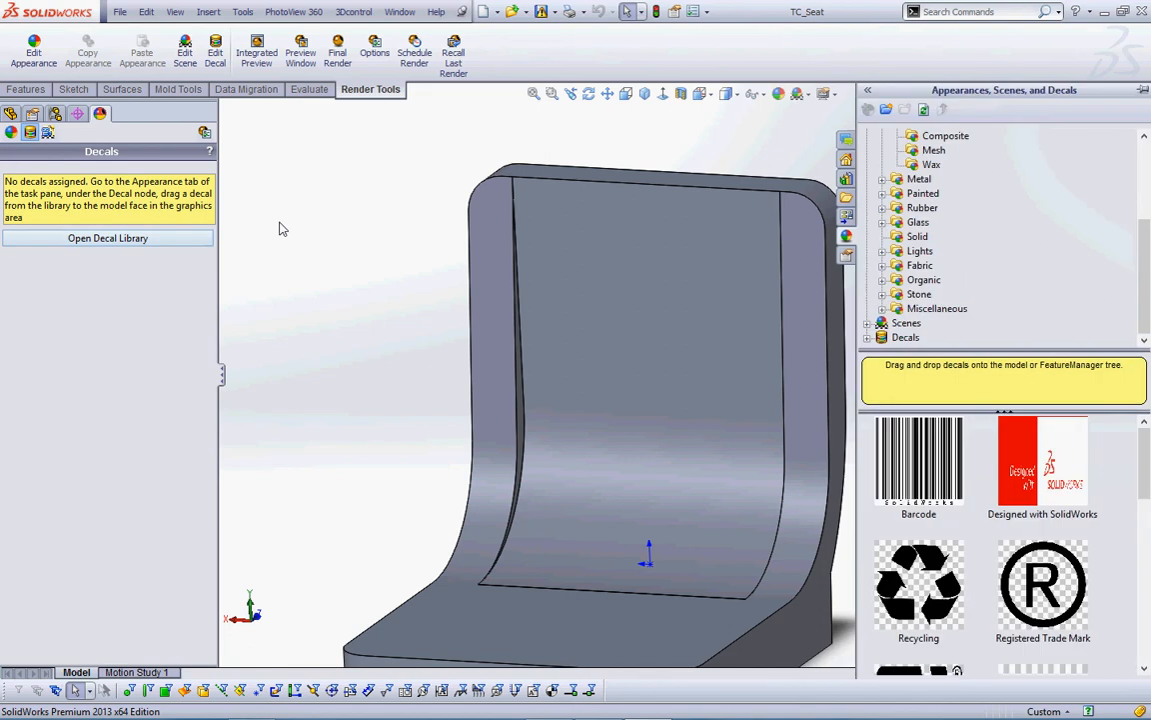
mouse_move(1145, 467)
left_mouse_down()
mouse_move(1147, 639)
mouse_move(1147, 461)
left_mouse_up()
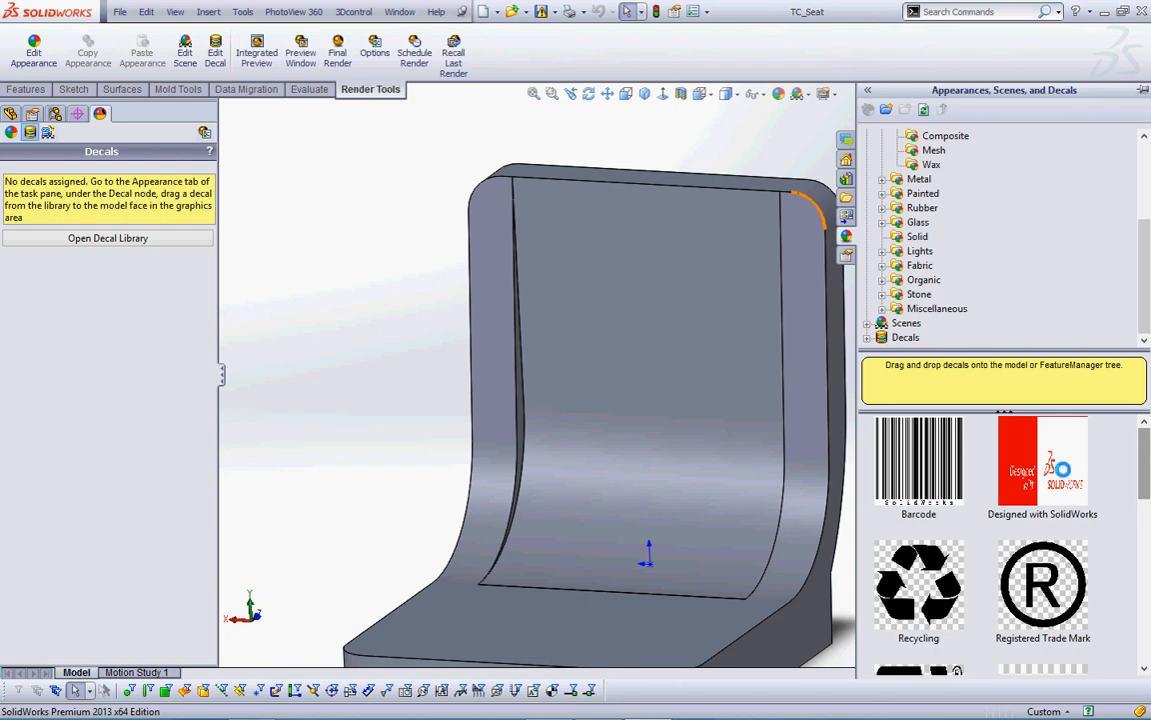
left_click_drag(1039, 460, 662, 372)
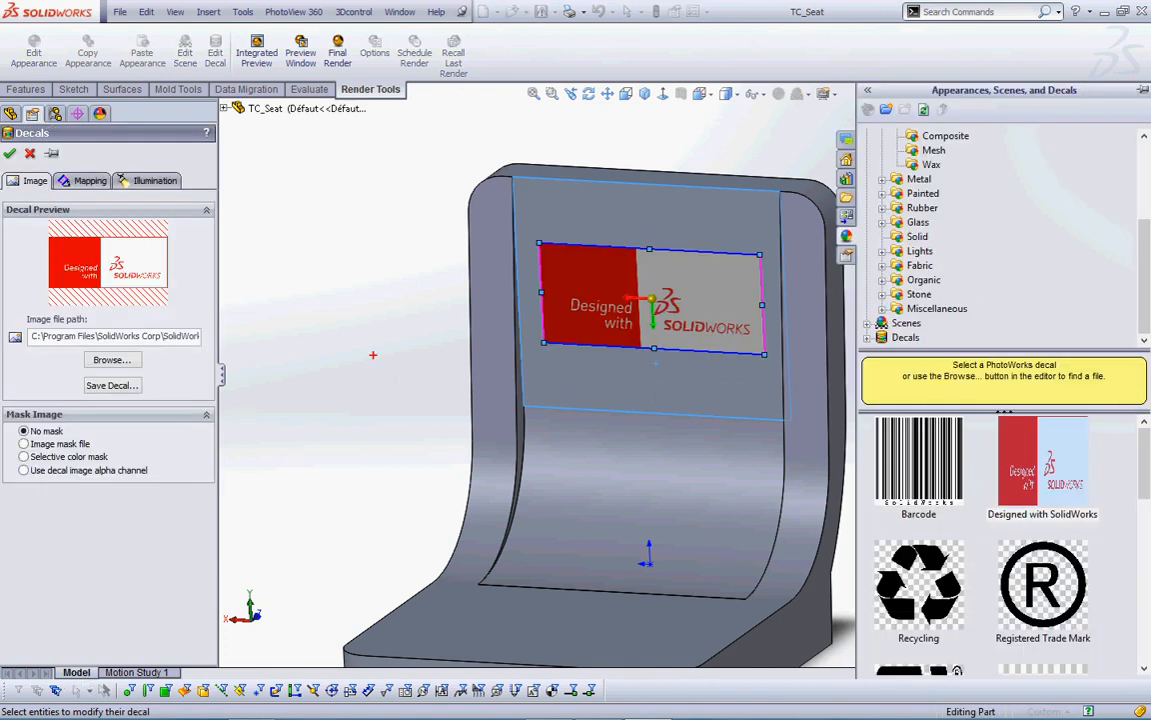
mouse_move(135, 311)
left_mouse_down()
mouse_move(5, 289)
mouse_move(255, 379)
mouse_move(105, 331)
left_mouse_up()
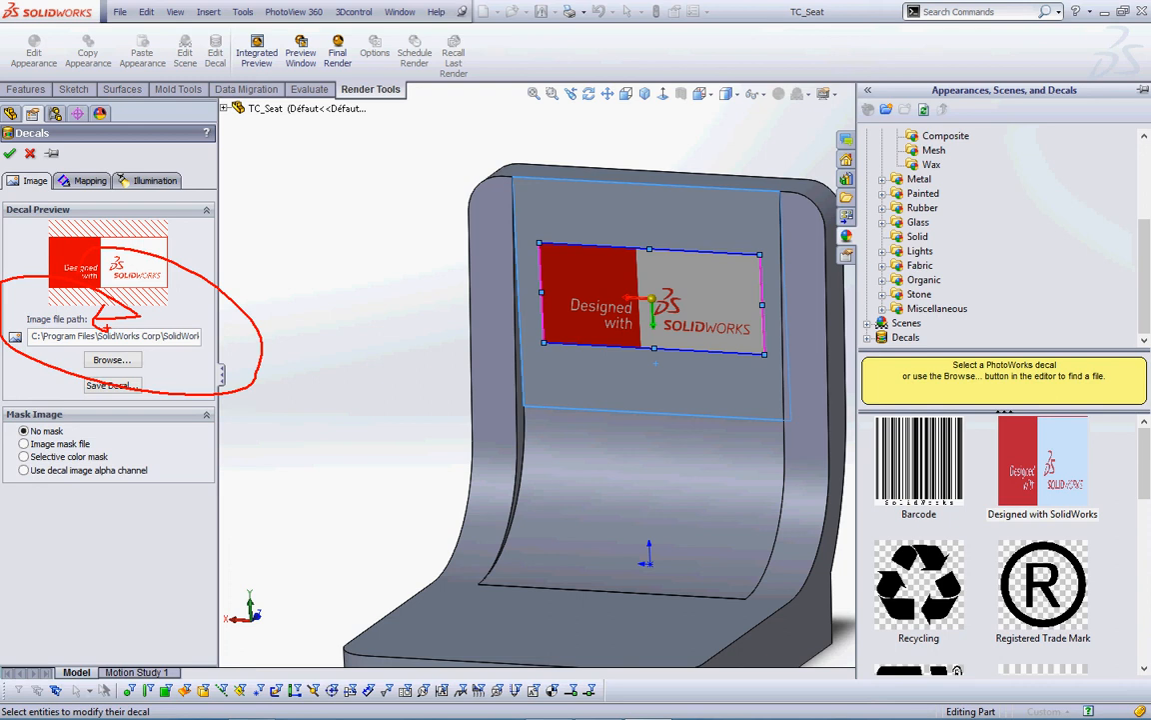
key("Escape")
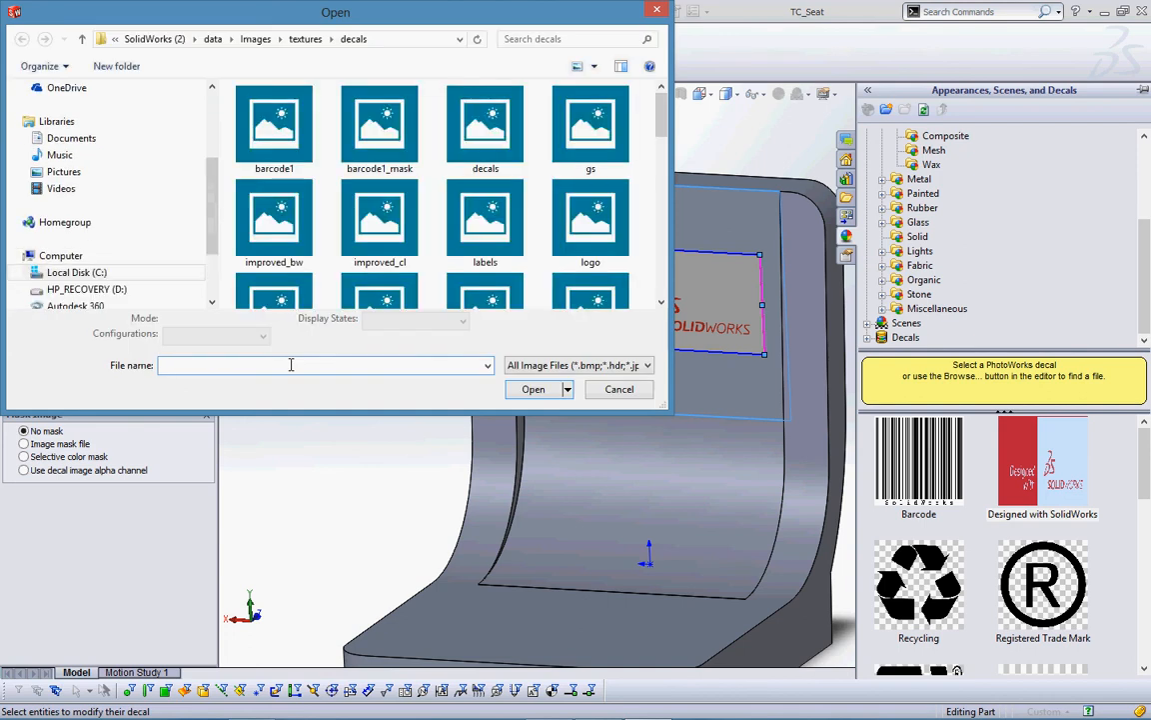
- Browse for a custom decal image in the 2012-07-03 folder of My Pictures and show the files as medium icons
left_click(104, 171)
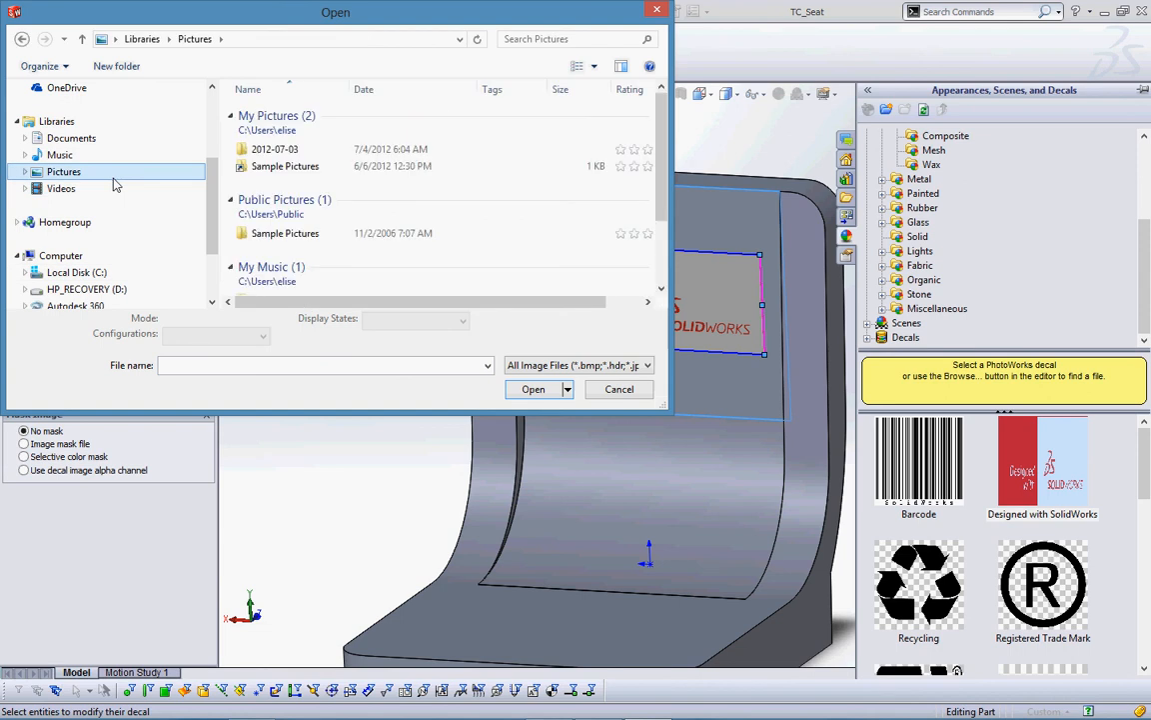
left_click(25, 171)
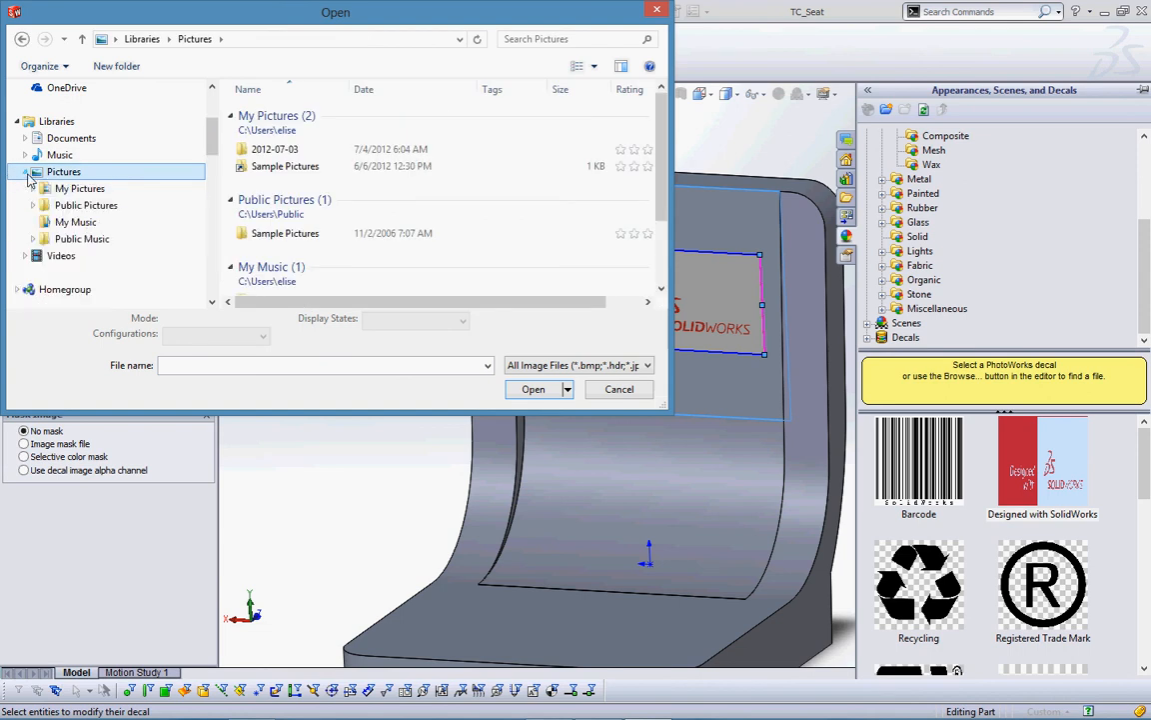
left_click(33, 188)
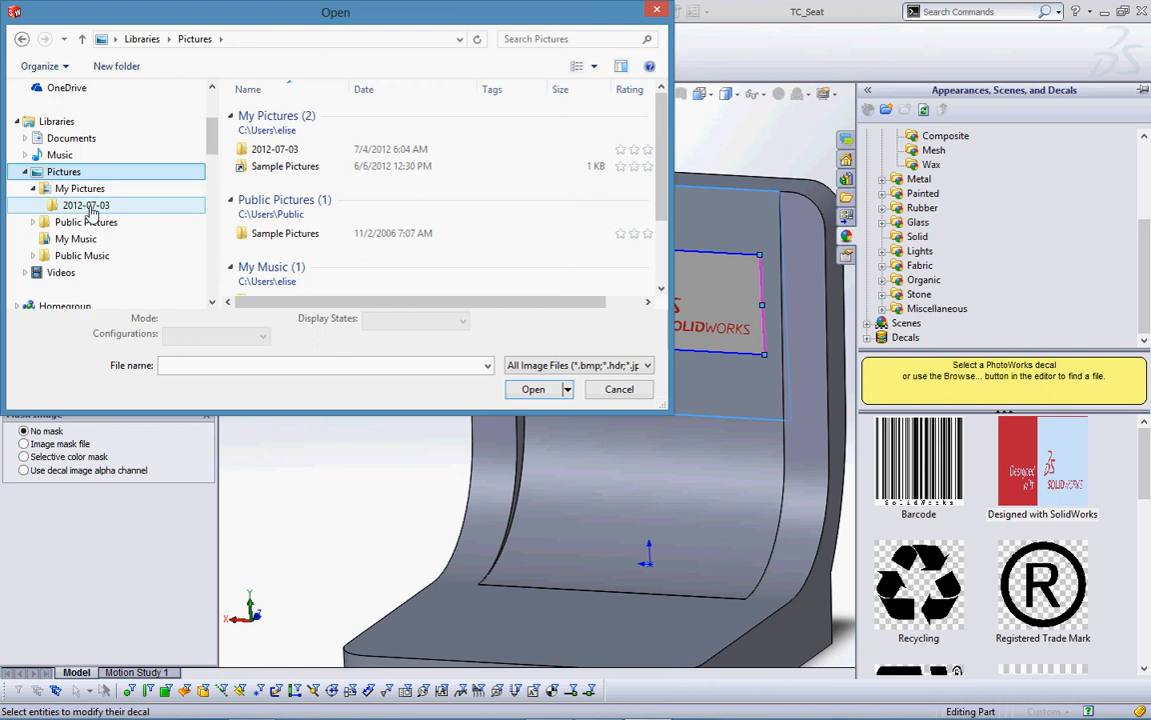
left_click(126, 206)
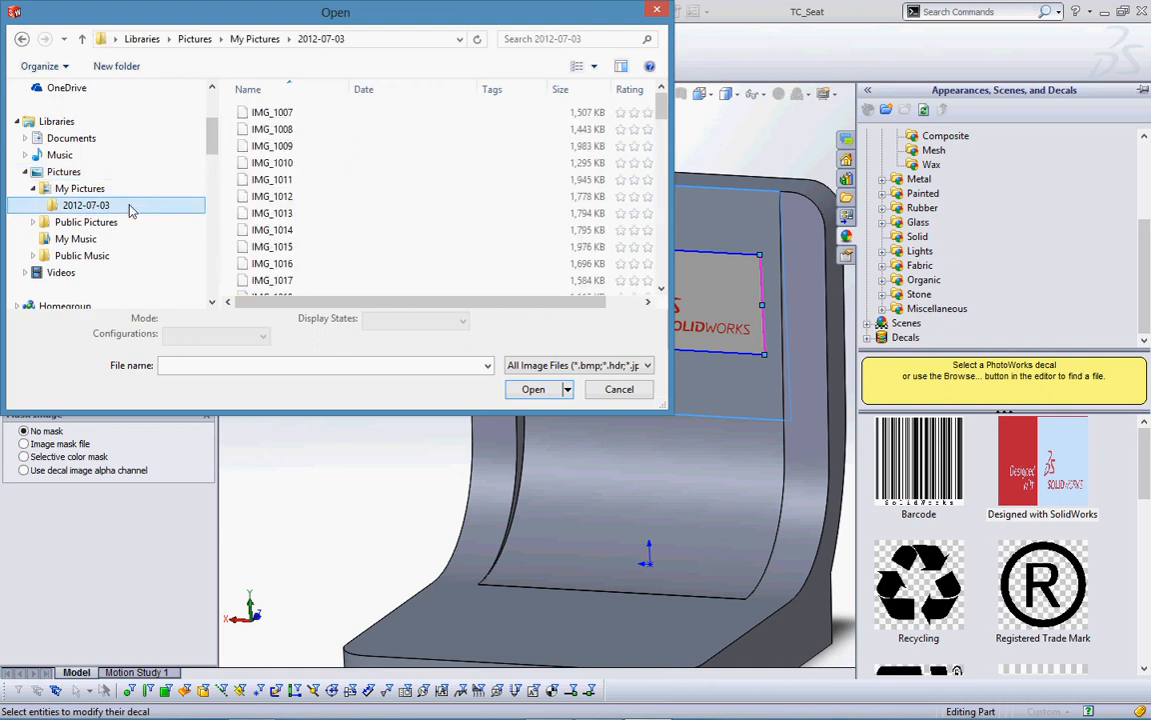
left_click(594, 66)
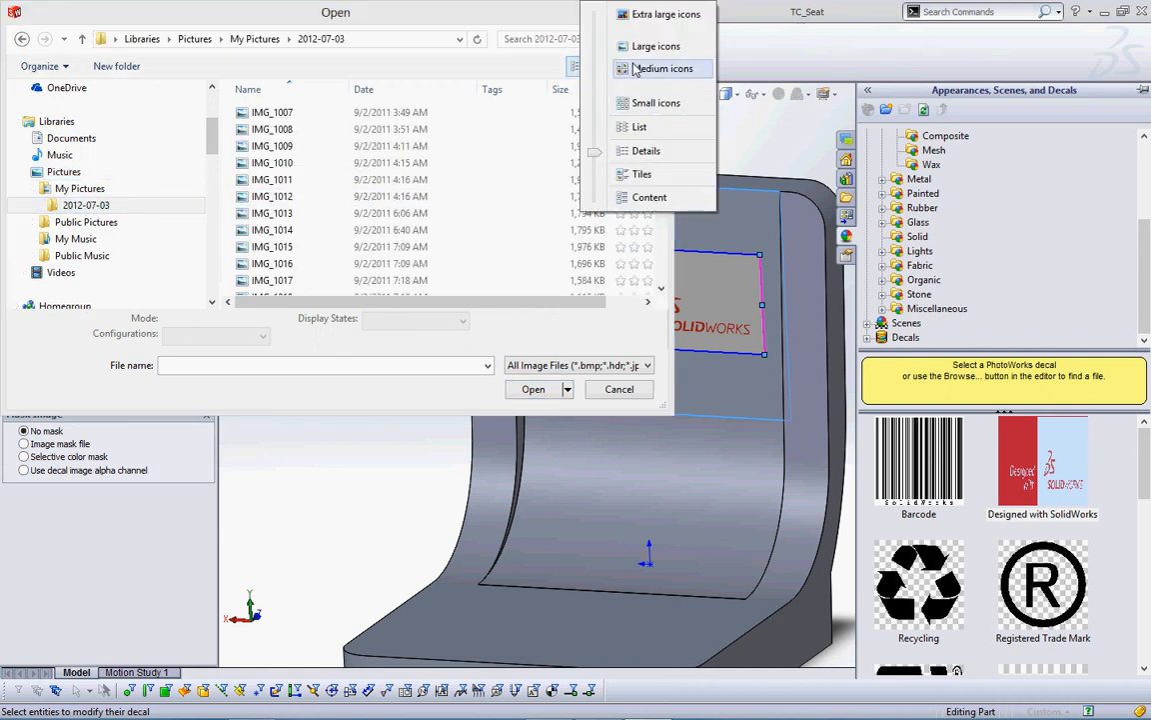
left_click(632, 65)
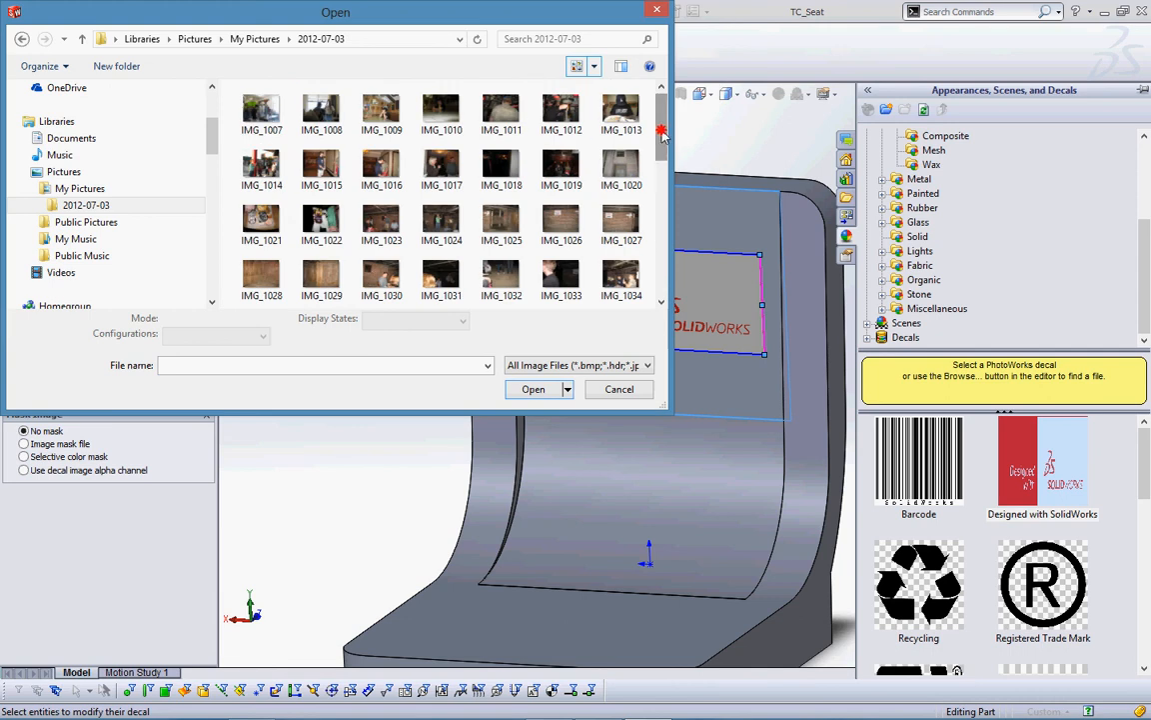
- Replace the decal's image with IMG_1057 from the 2012-07-03 folder
left_click(657, 179)
mouse_move(656, 185)
left_mouse_down()
mouse_move(648, 258)
mouse_move(650, 184)
left_mouse_up()
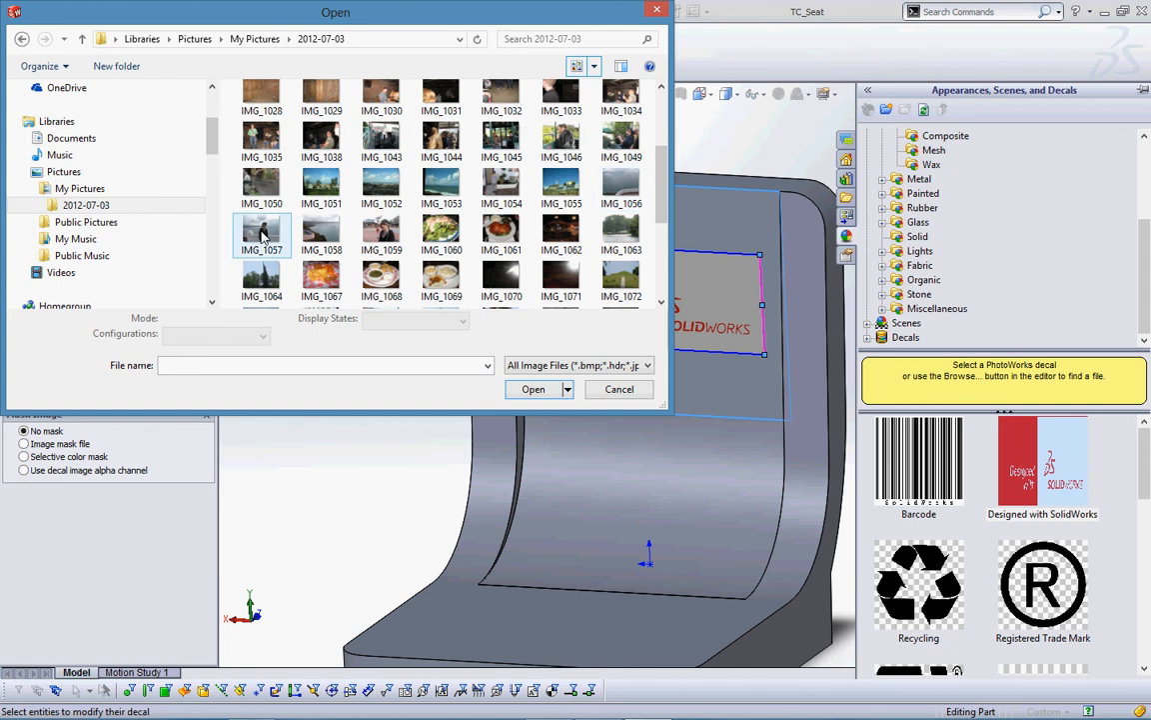
left_click(272, 232)
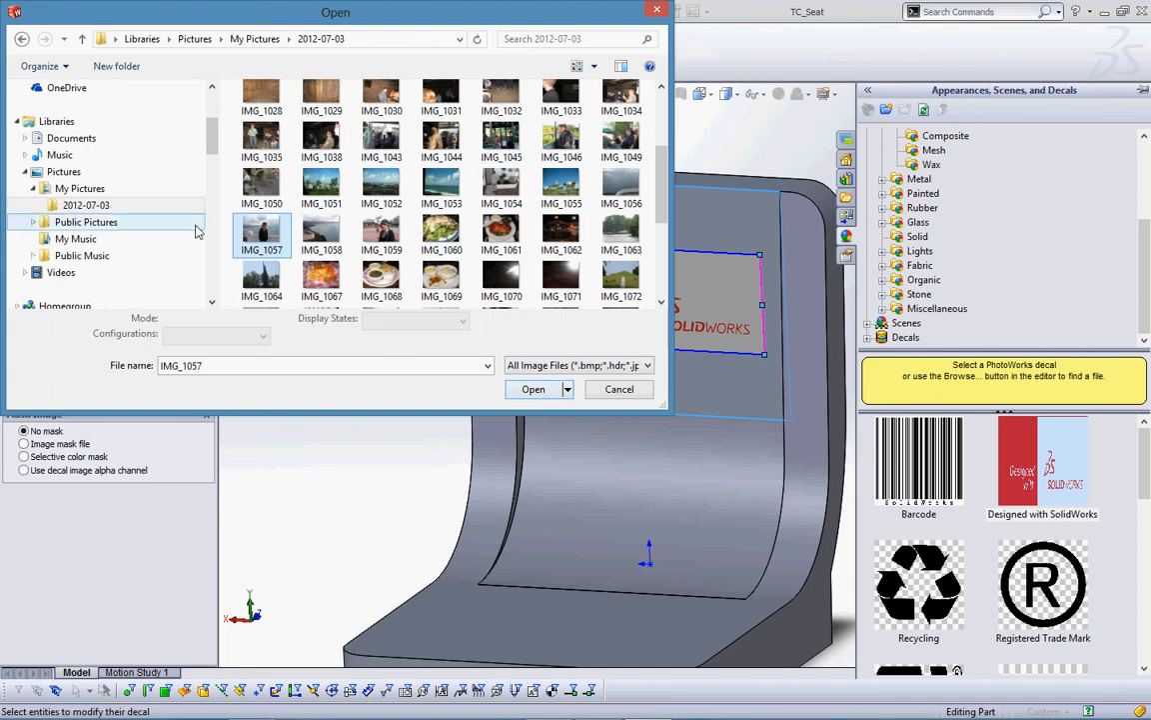
left_click(532, 389)
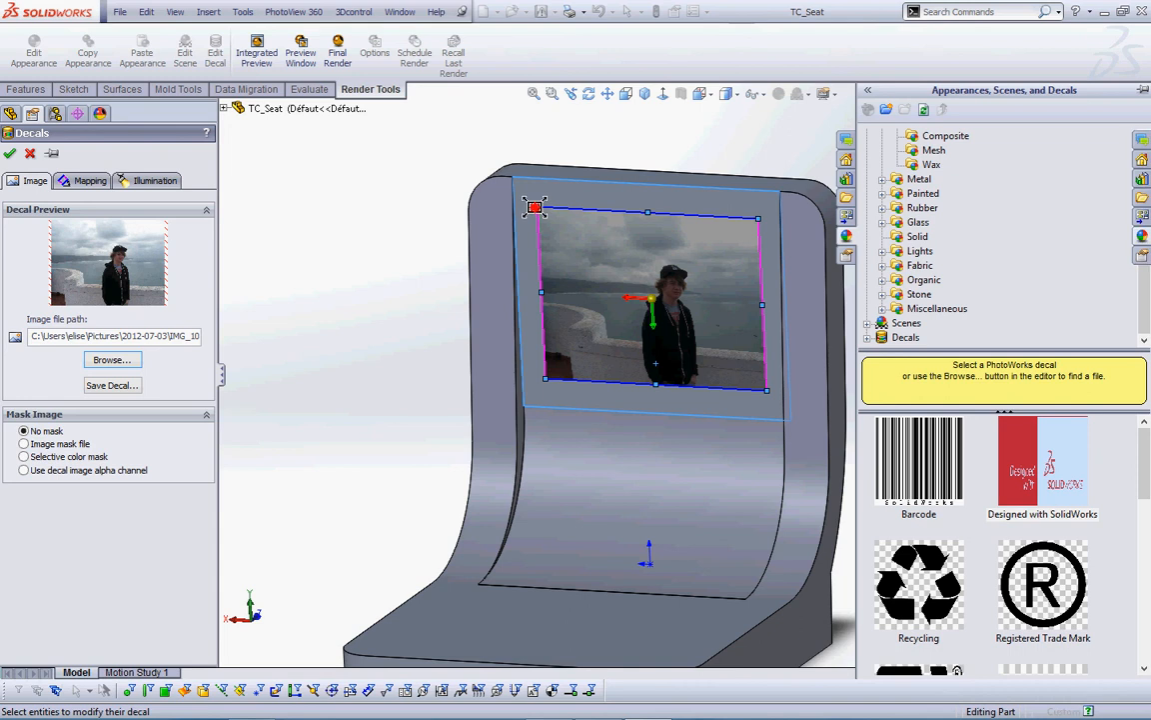
- Enlarge the decal on the backrest and fit both its width and height to the selected face
left_click_drag(535, 207, 512, 186)
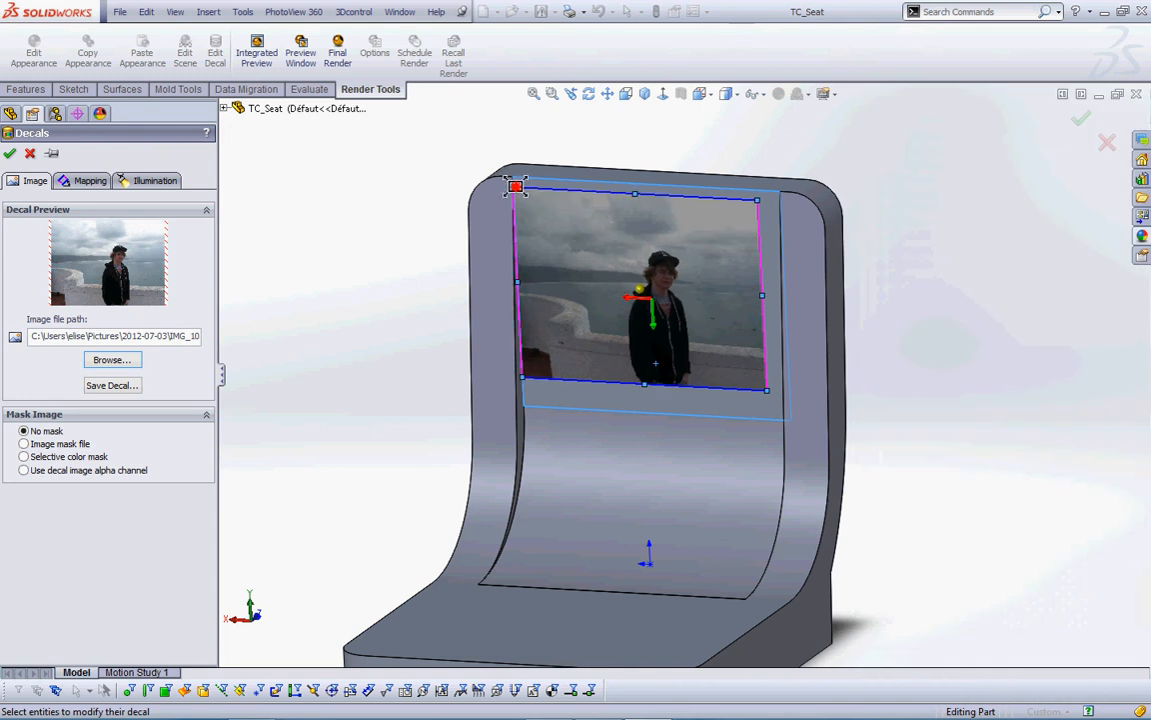
left_click_drag(757, 200, 768, 190)
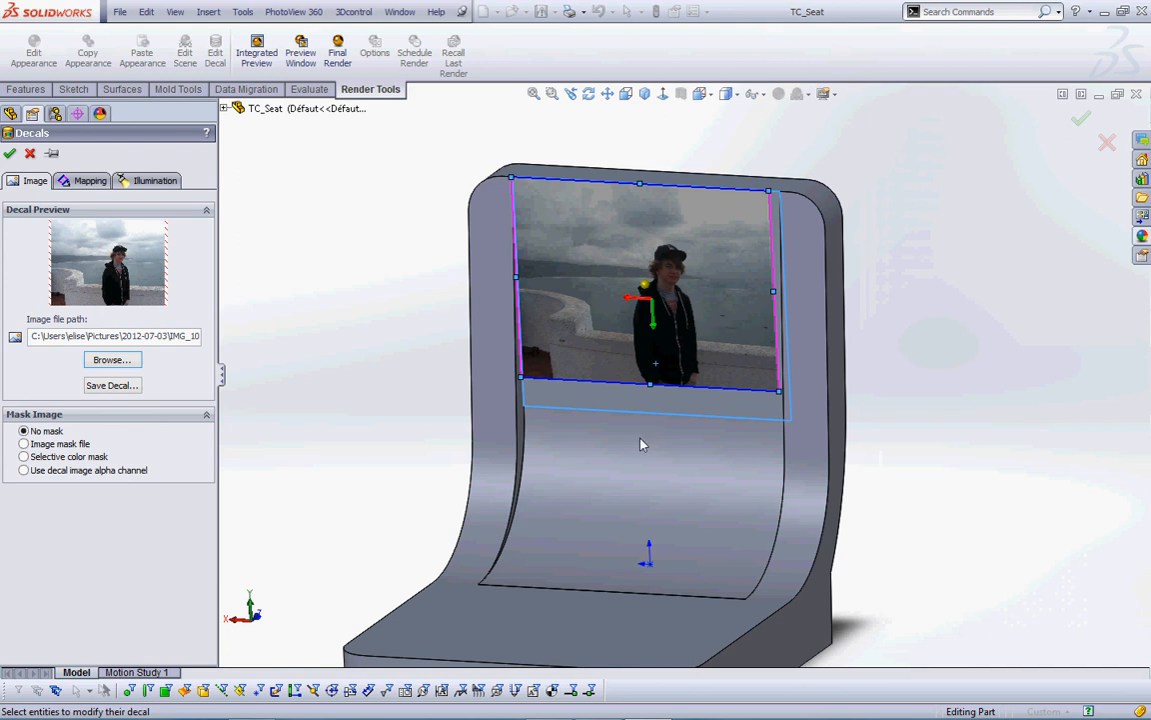
left_click(74, 182)
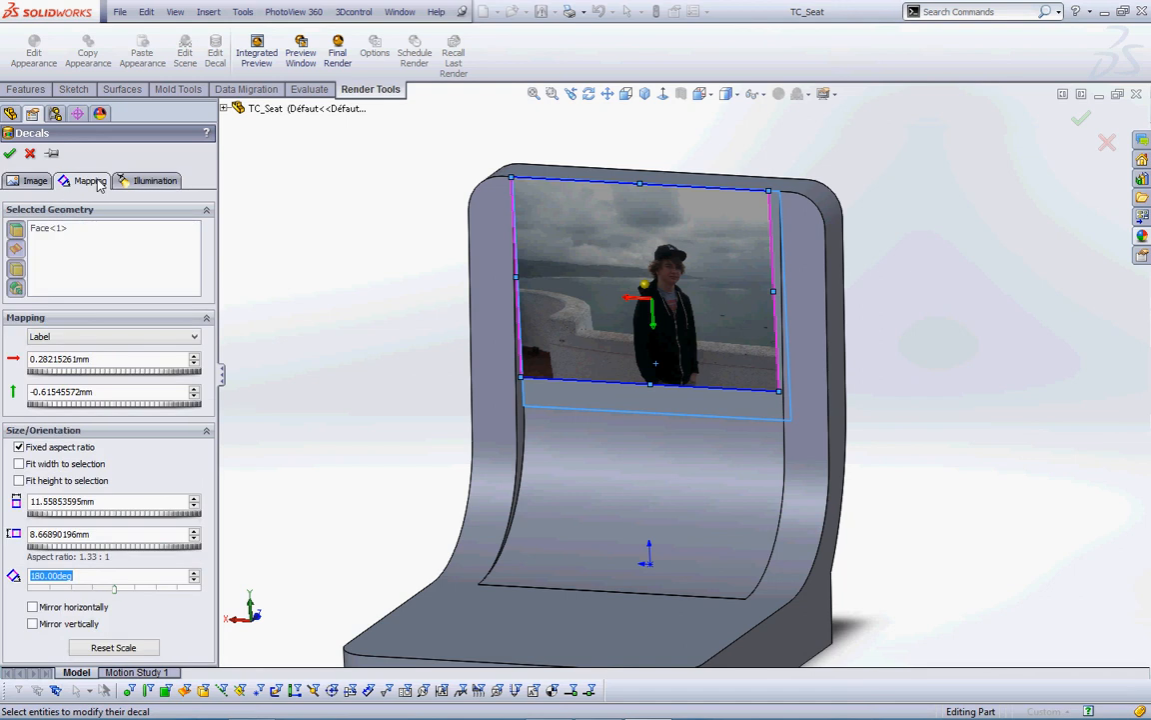
left_click(20, 464)
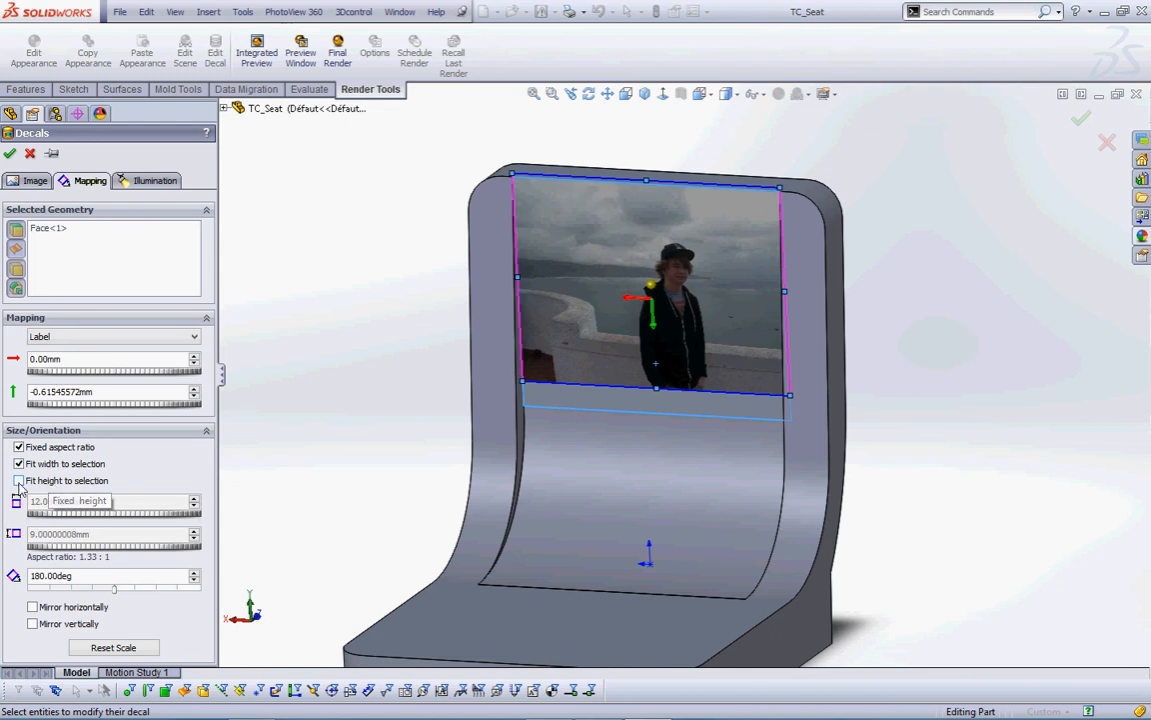
left_click(50, 484)
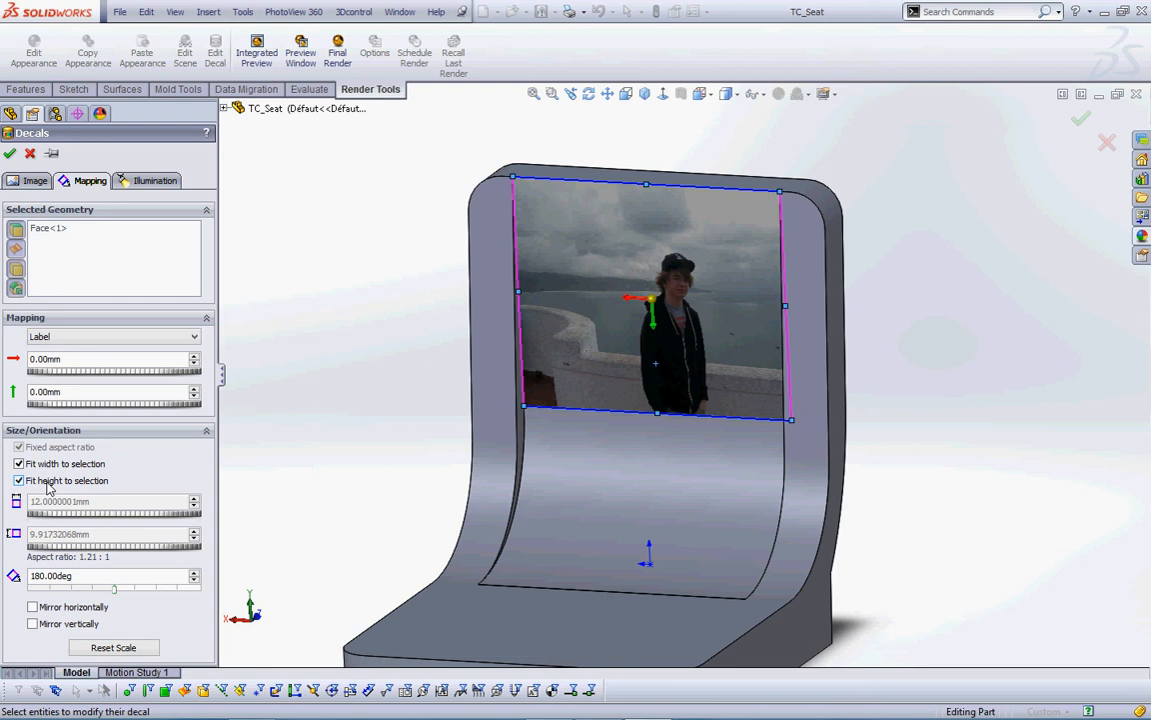
- Replace the decal's image with cowell 005 from the My Pictures folder on OneDrive
left_click(35, 180)
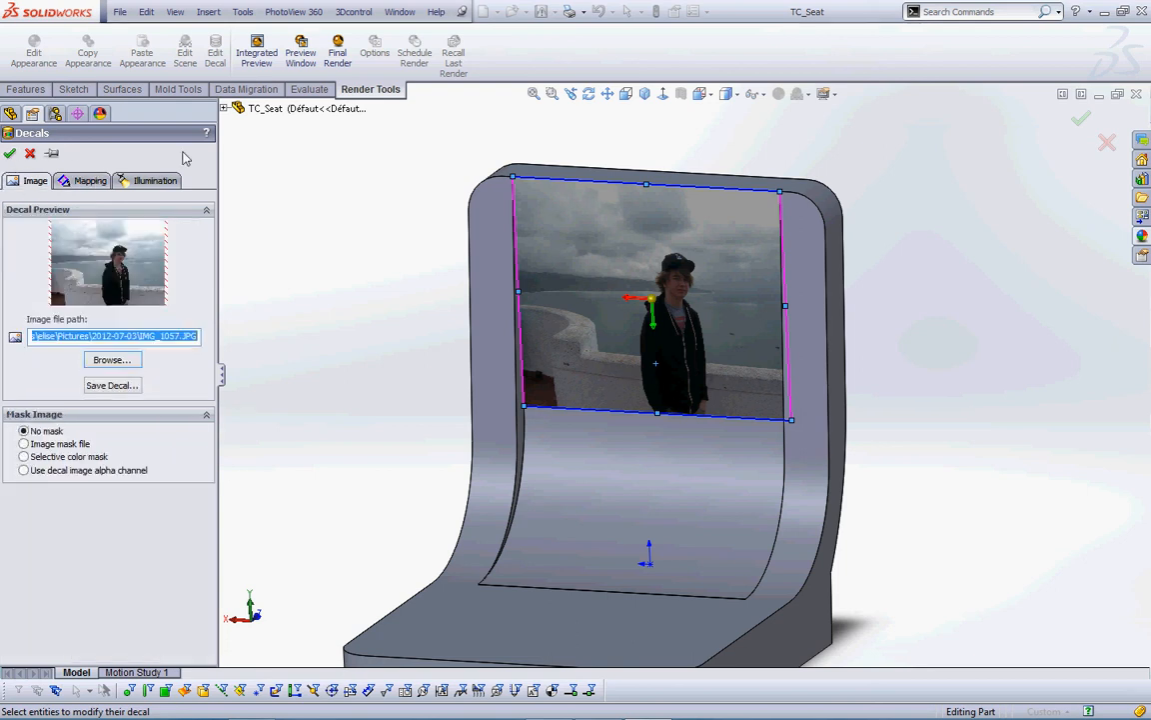
left_click(112, 360)
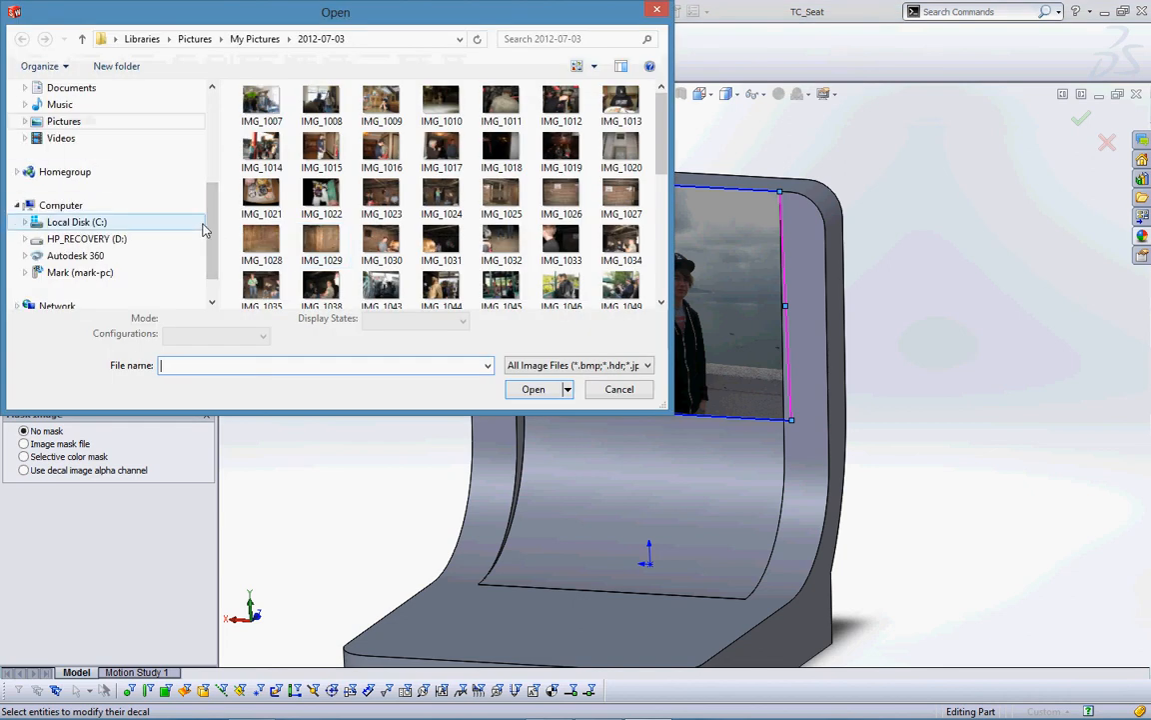
left_click_drag(213, 228, 215, 137)
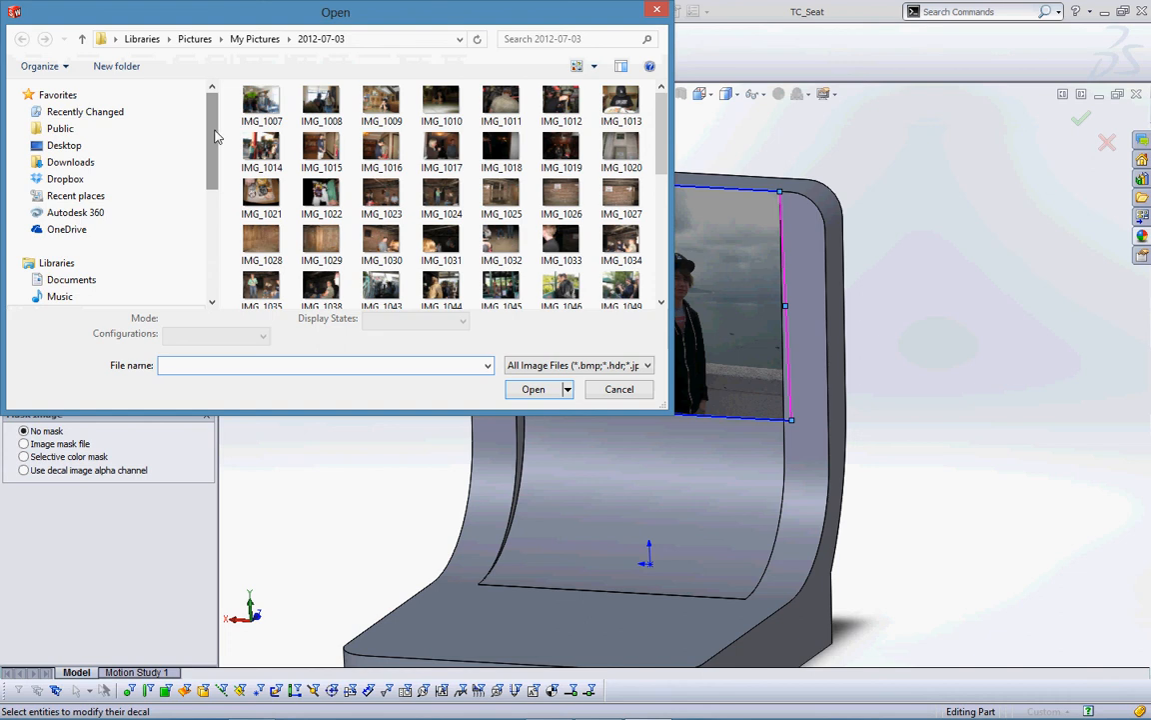
scroll(180, 170, "down", 1)
left_click(105, 190)
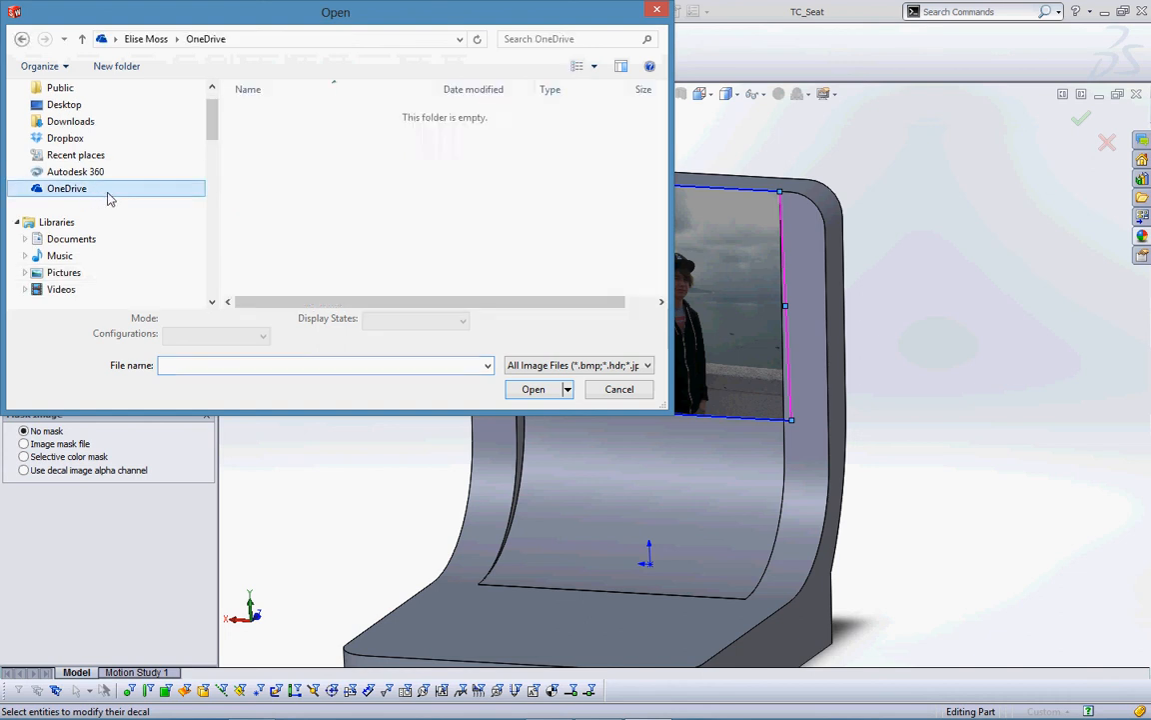
left_click_drag(657, 127, 657, 186)
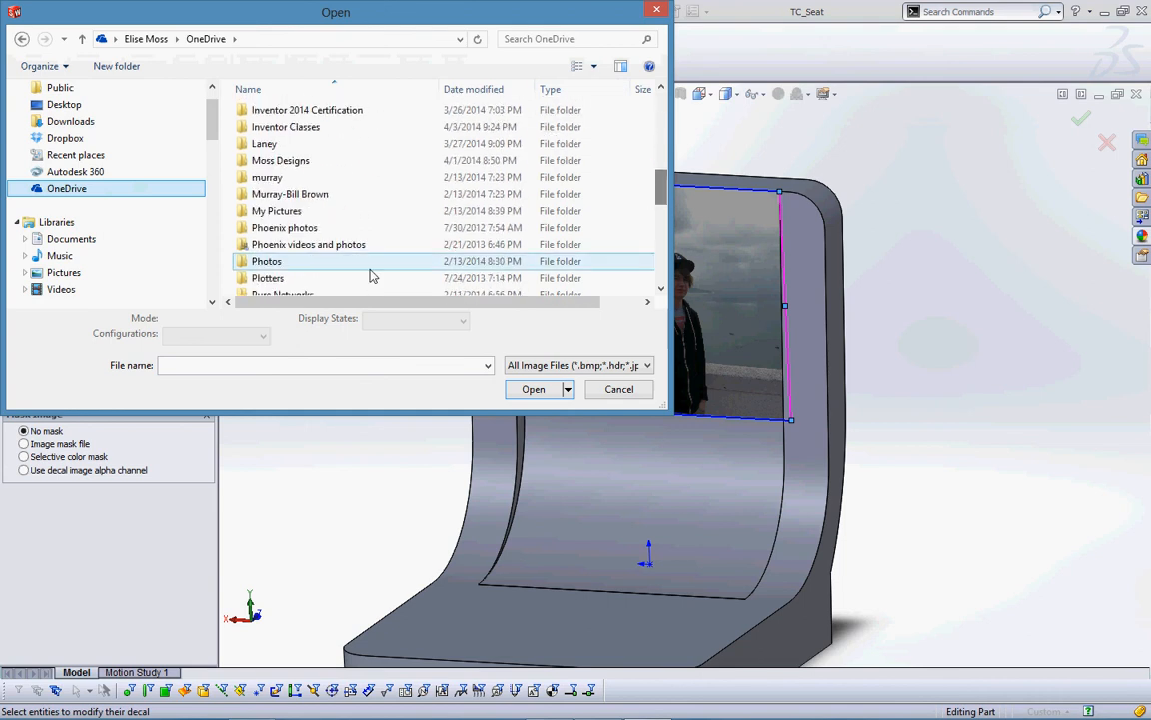
left_click(310, 216)
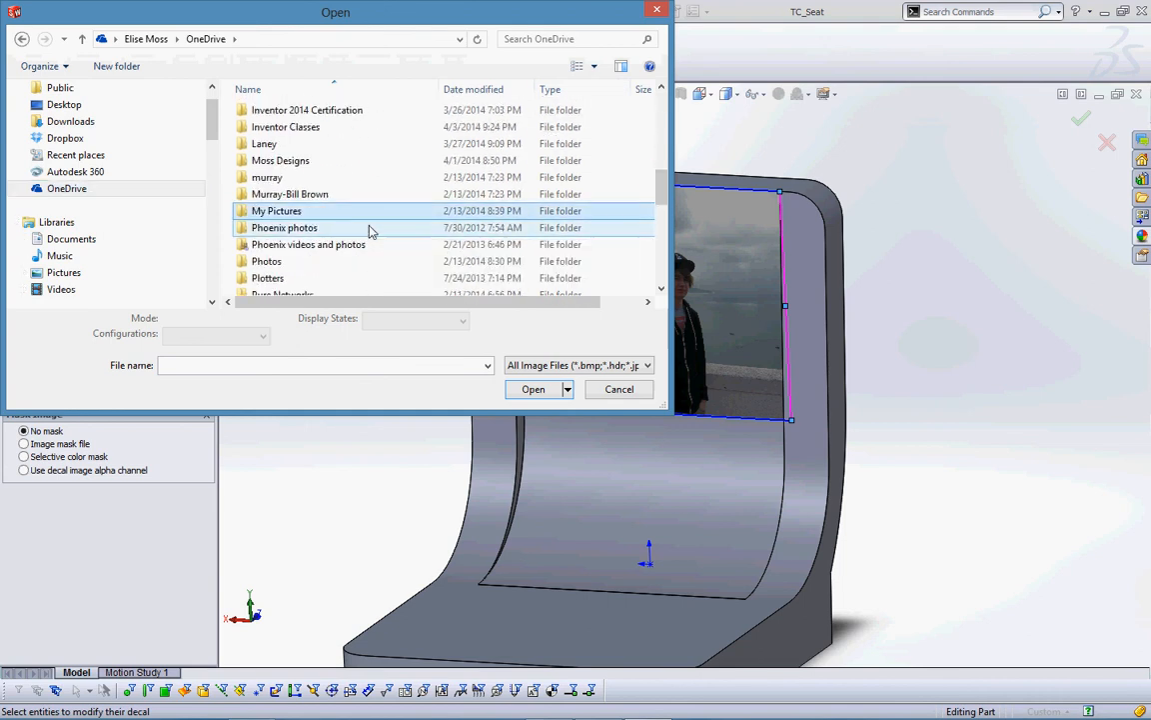
key("Return")
left_click(577, 238)
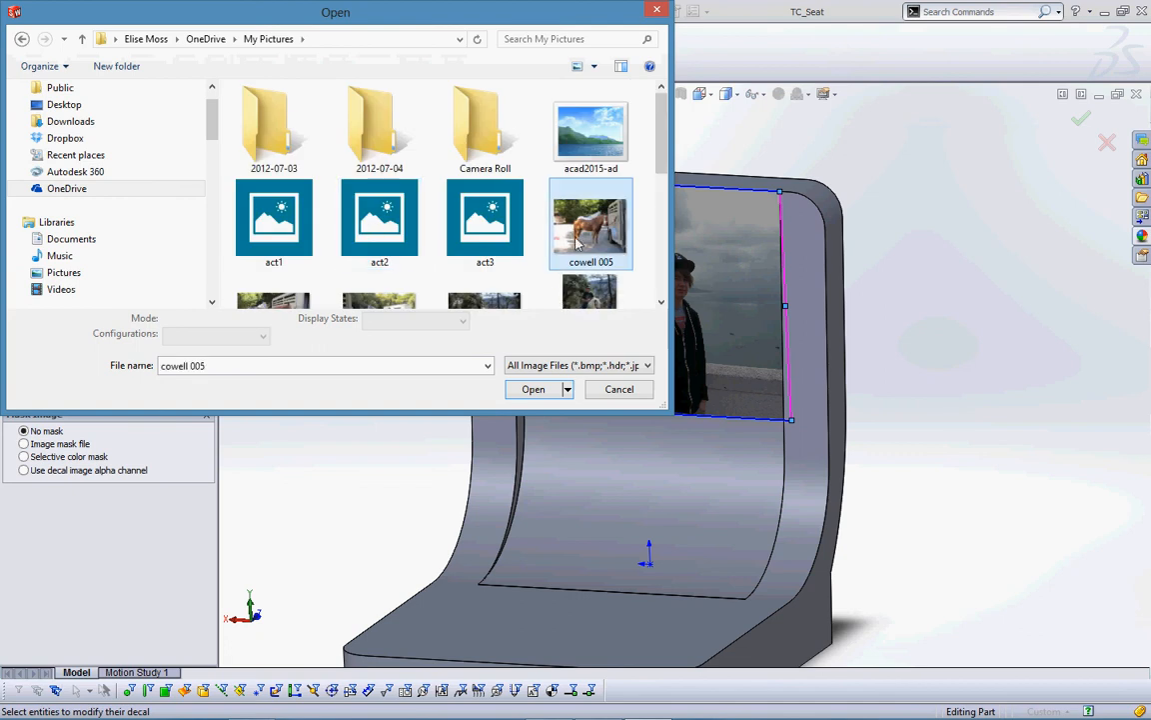
left_click(540, 388)
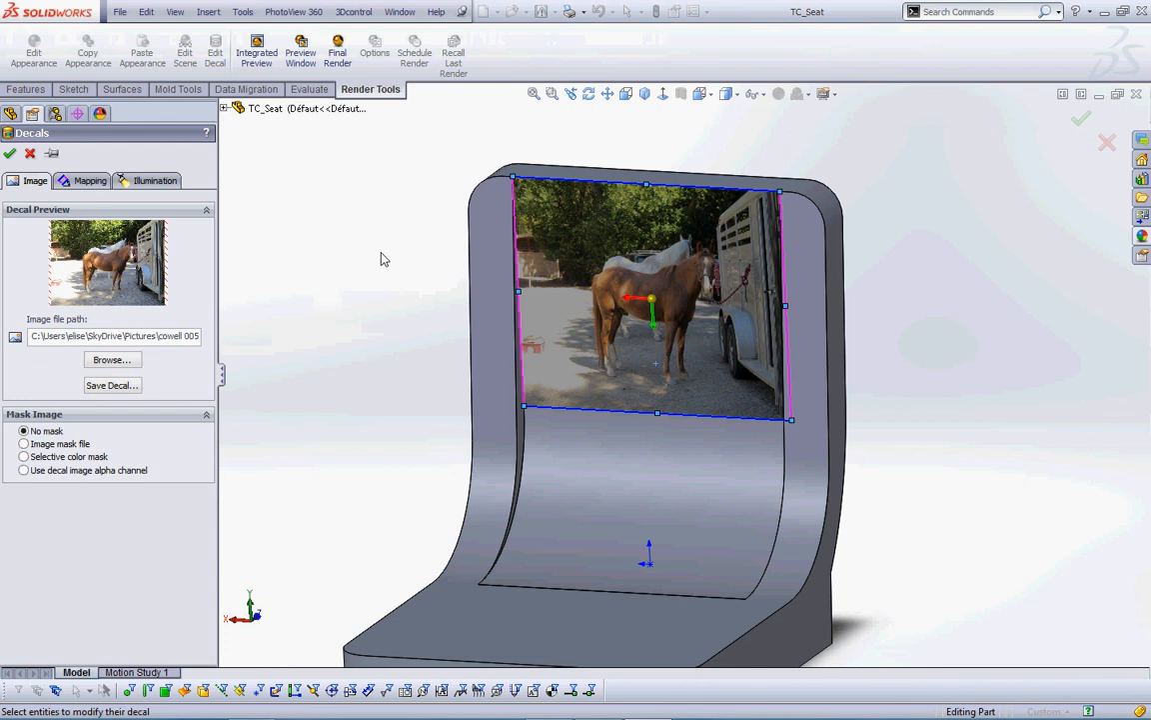
- Replace the decal's image with IMG_20131013_141115_268 from the same OneDrive pictures folder
left_click(111, 359)
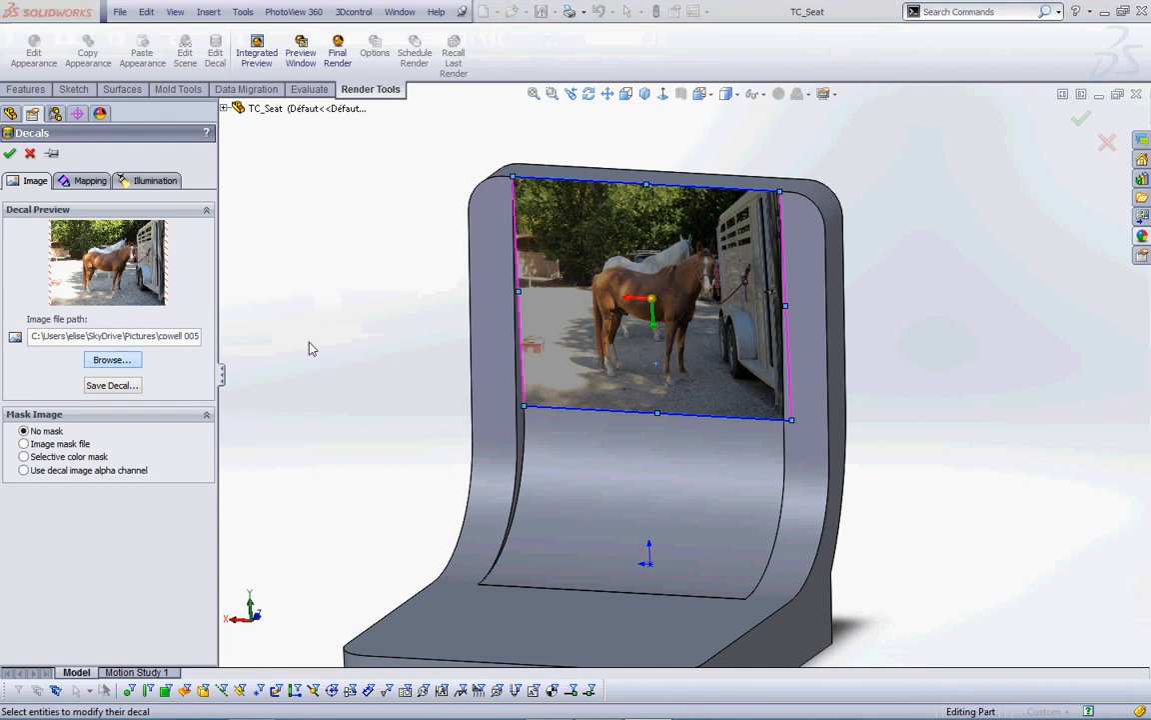
left_click_drag(659, 130, 640, 270)
left_click(497, 210)
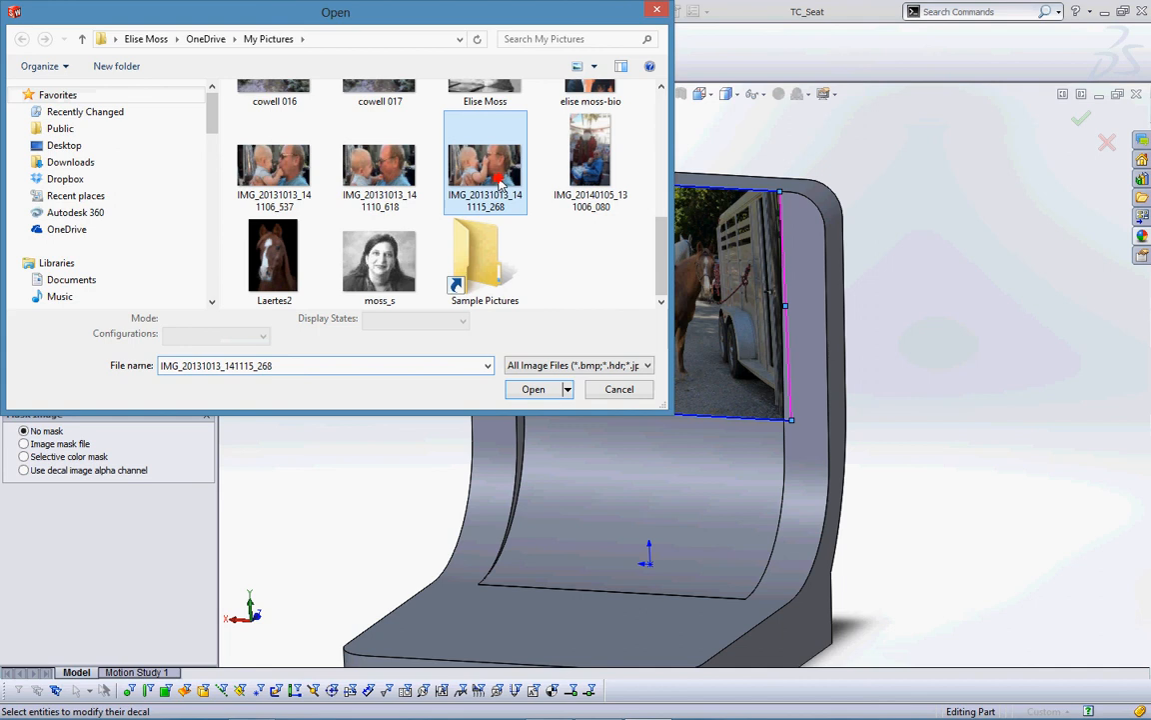
left_click(520, 391)
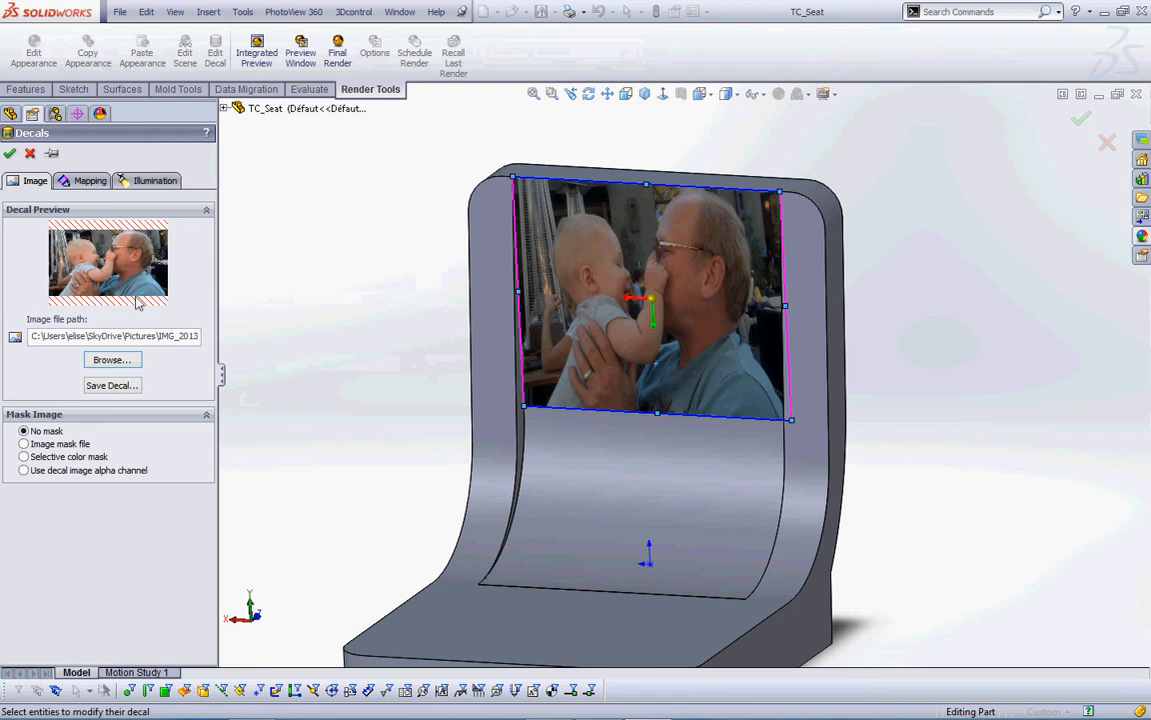
- Replace the decal's image with the Laertes2 horse portrait from the OneDrive pictures folder
left_click(111, 360)
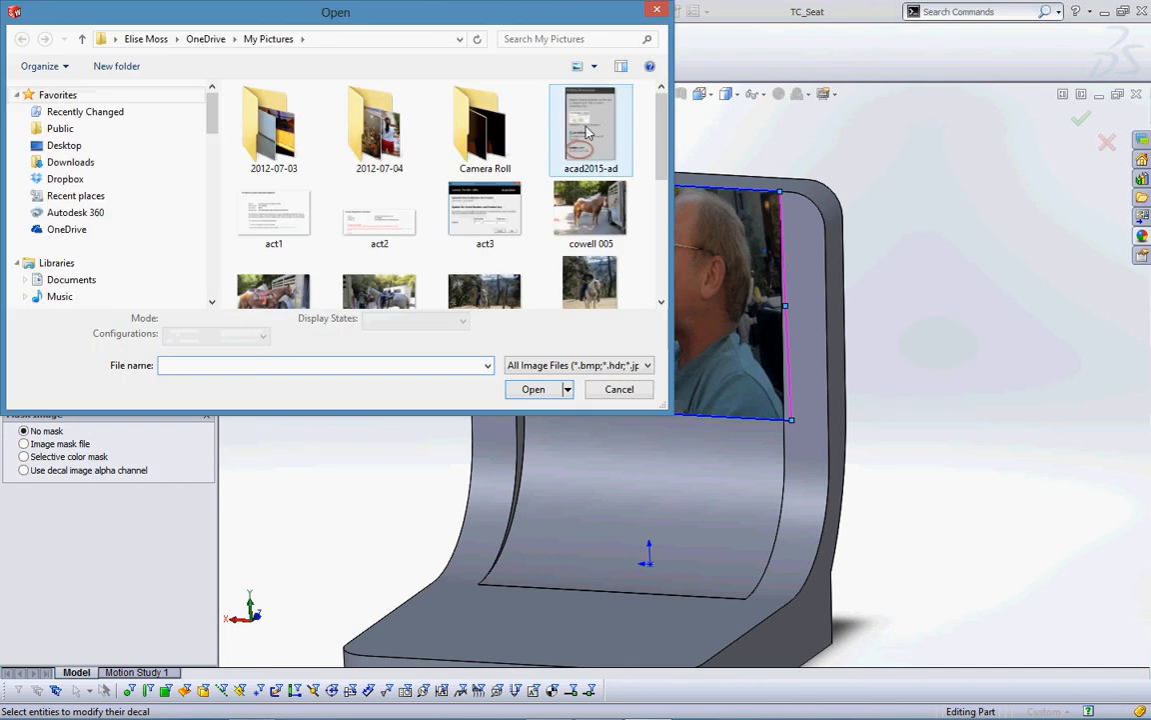
left_click(654, 227)
left_click_drag(654, 227, 654, 262)
left_click(273, 257)
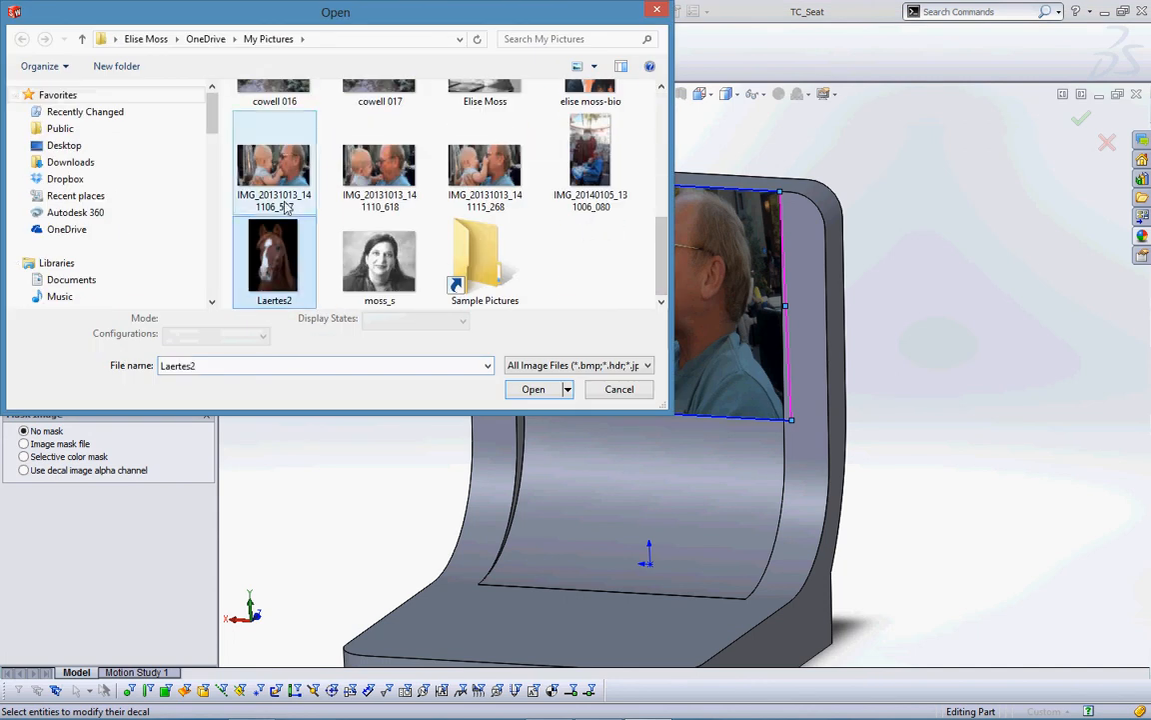
left_click(532, 390)
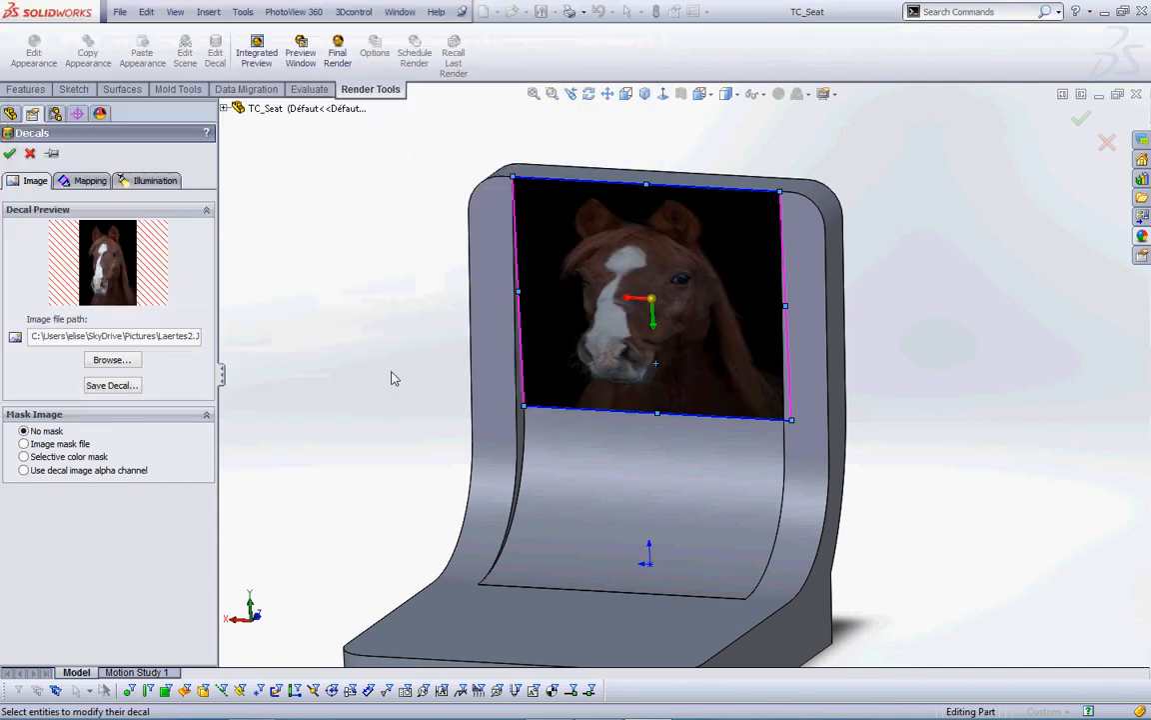
- Turn off fitting the decal's width and height to the selection in its mapping settings
left_click(88, 179)
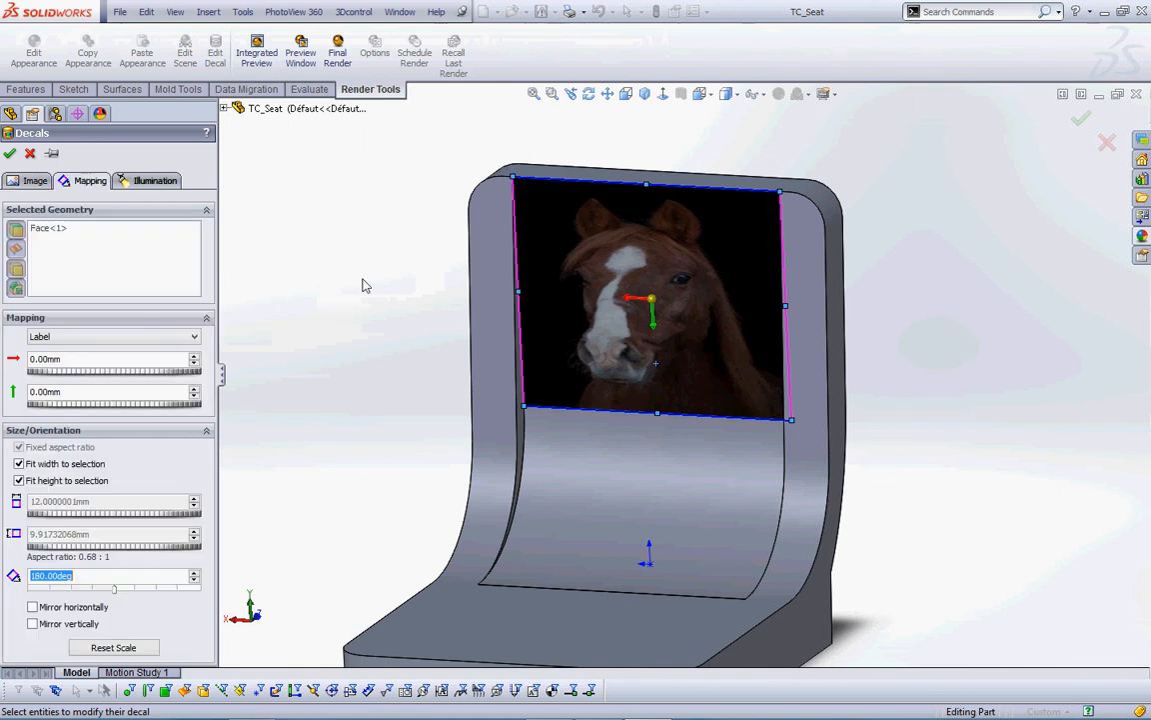
left_click(18, 464)
left_click(19, 481)
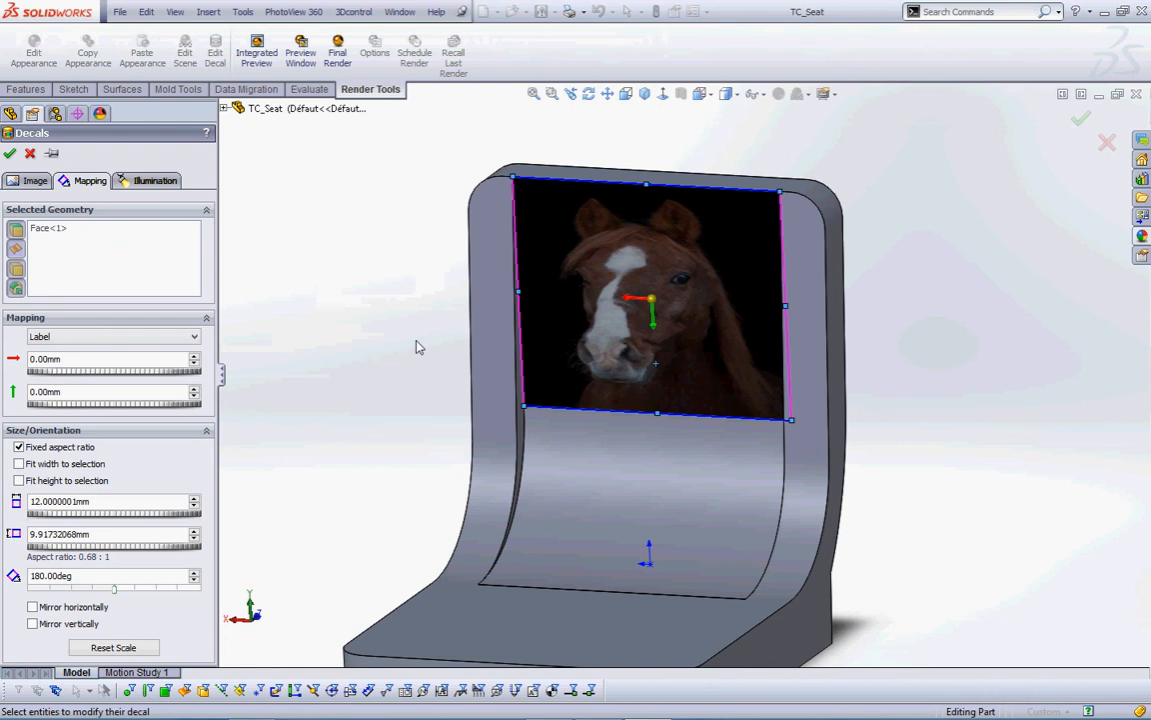
- Resize the decal to about 11.55 by 9.54 mm and position it on the backrest, offset about 0.17 mm horizontally and 0.25 mm vertically
left_click_drag(517, 289, 592, 296)
left_click_drag(692, 382, 619, 345)
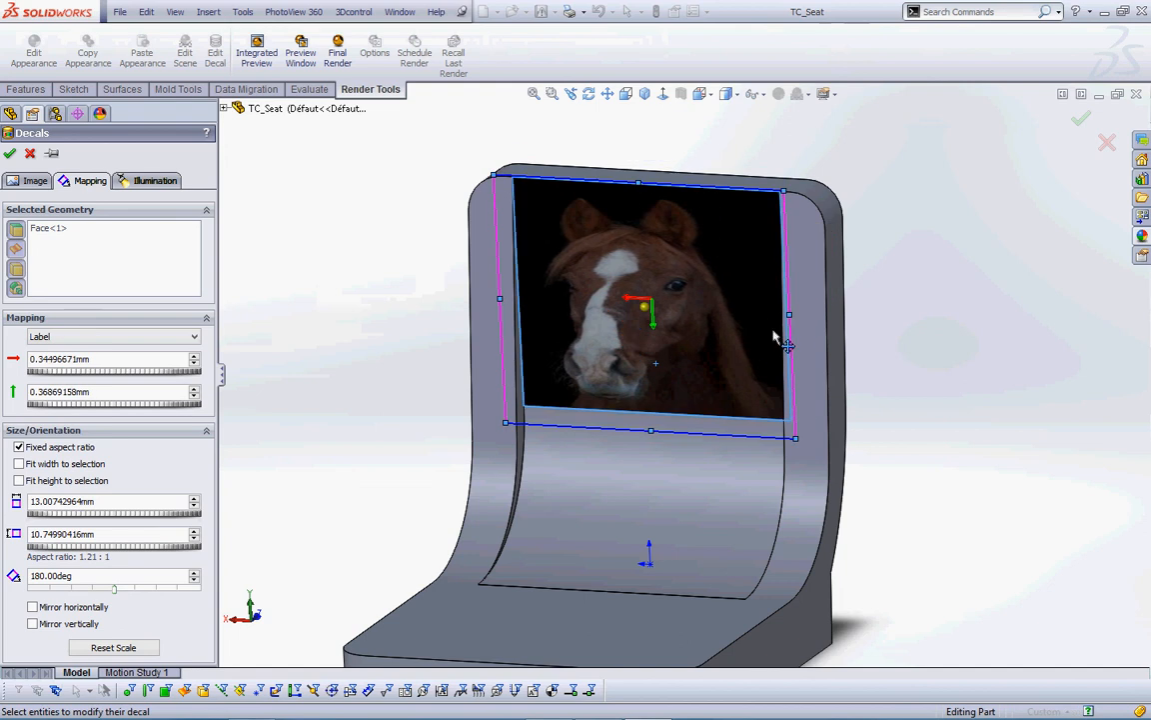
left_click_drag(789, 313, 757, 309)
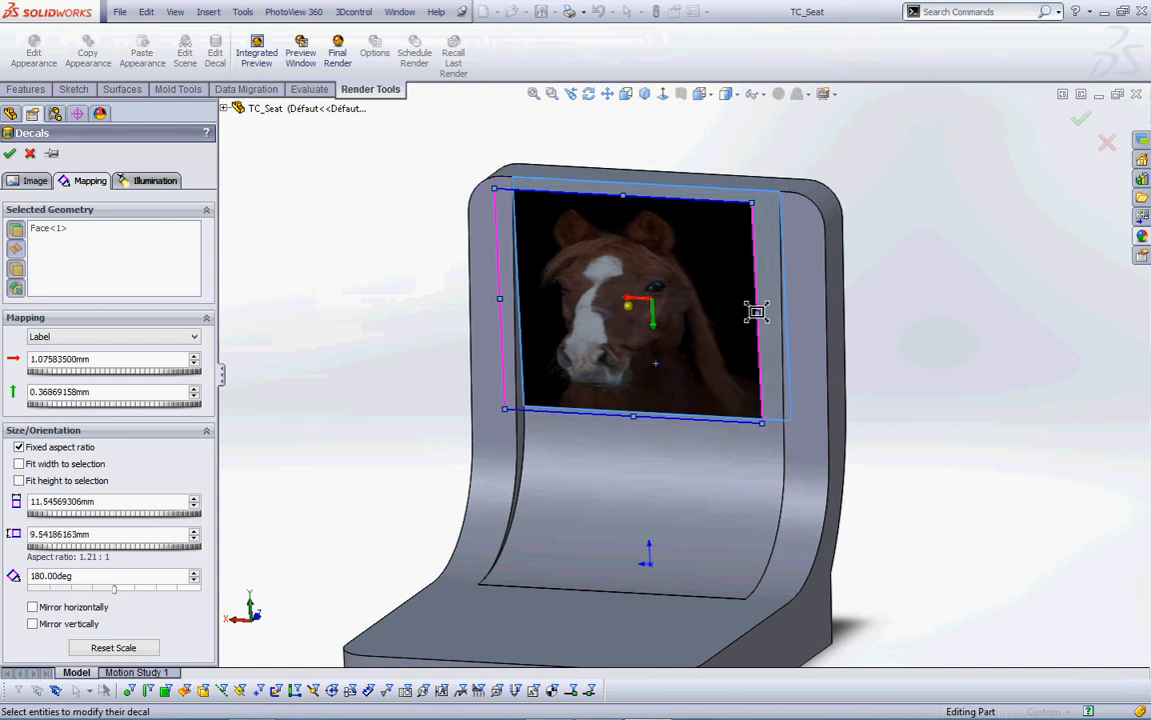
mouse_move(679, 264)
left_mouse_down()
mouse_move(706, 268)
mouse_move(697, 260)
left_mouse_up()
left_click(347, 242)
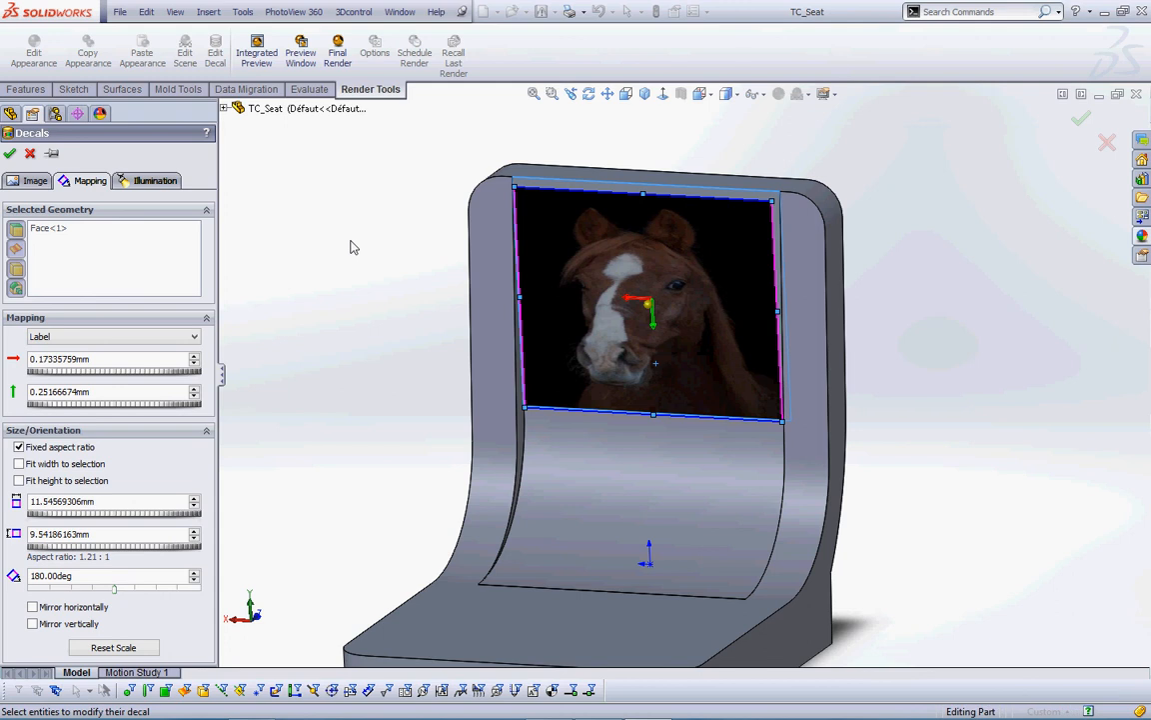
- Shrink the decal to about 8.68 by 7.18 mm with a vertical offset of about -0.93 mm, apply it, and close the seat part
left_click_drag(654, 414, 654, 361)
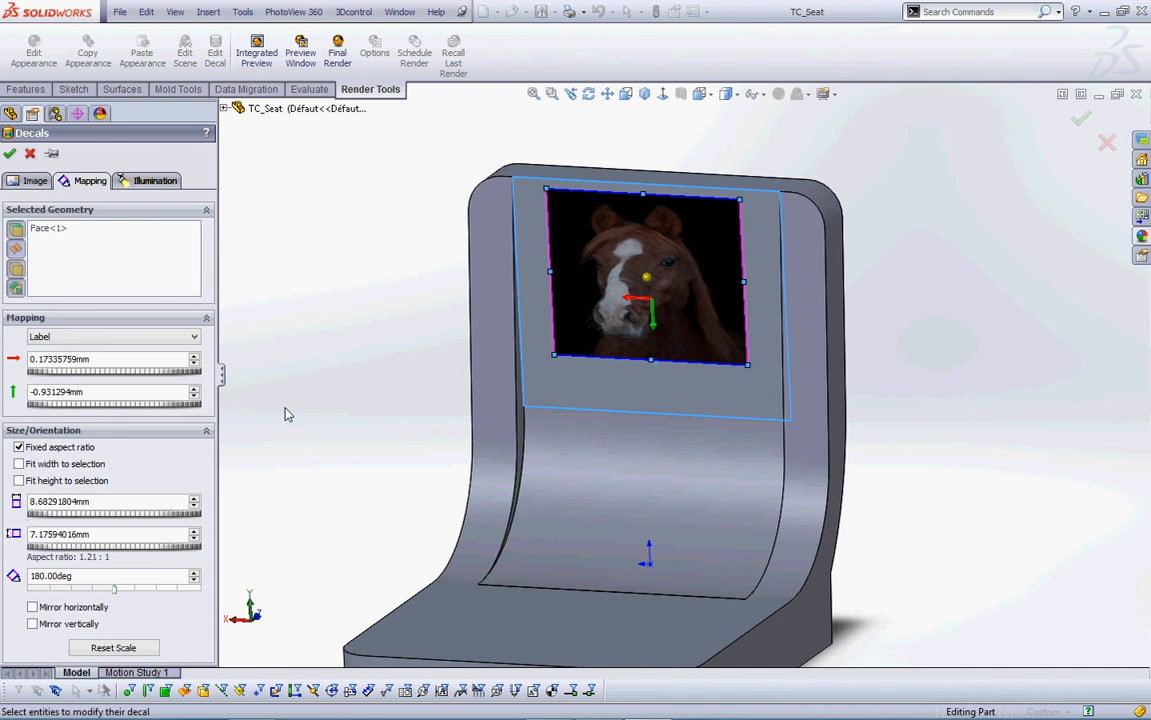
left_click(10, 153)
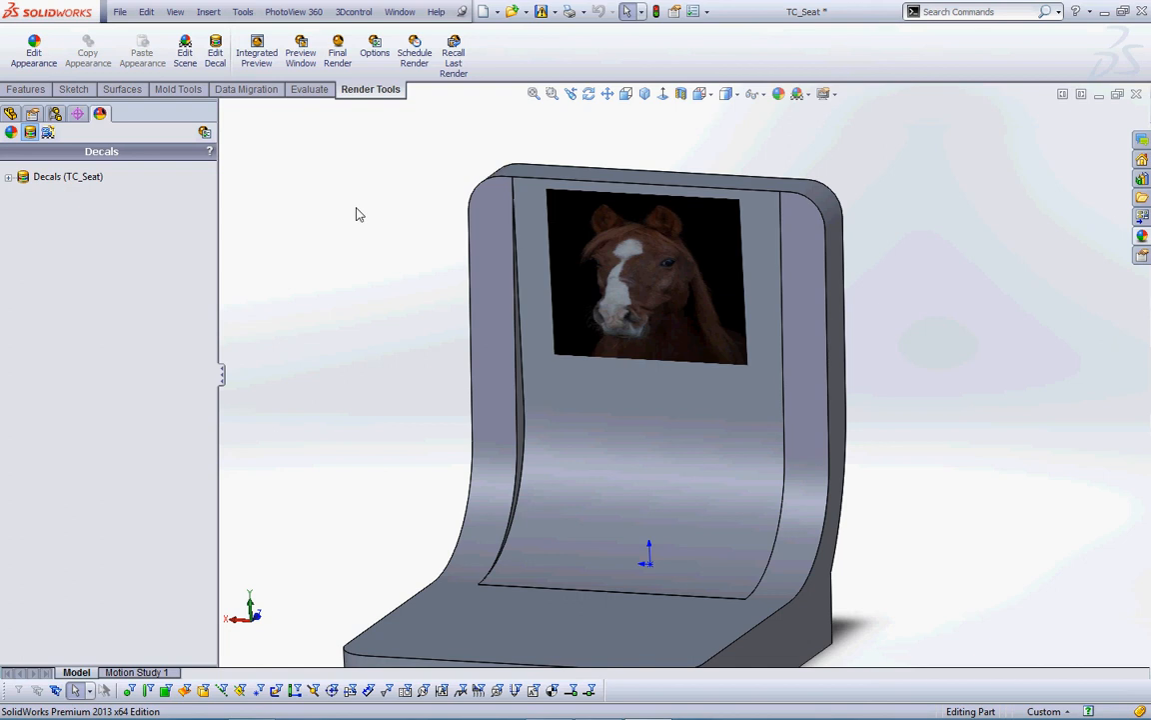
left_click(1136, 94)
left_click(571, 368)
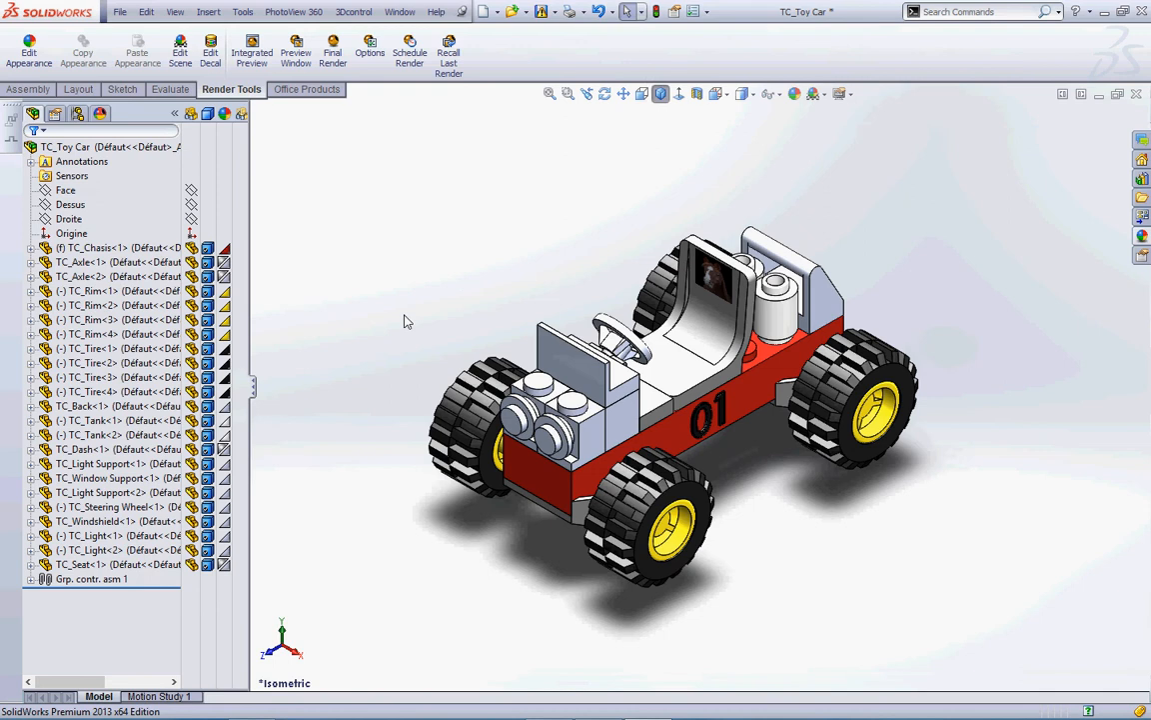
- Examine the horse decal on the seat within the toy car assembly from several angles
scroll(740, 289, "down", 2)
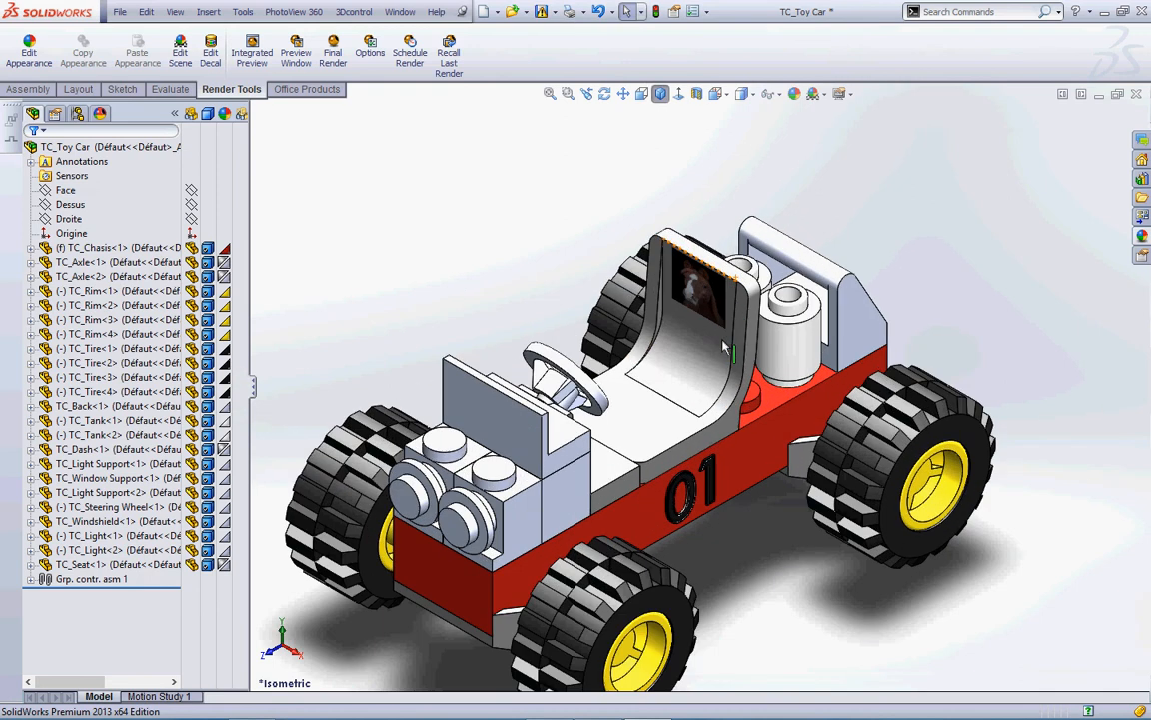
middle_click_drag(706, 369, 725, 330)
scroll(726, 330, "up", 1)
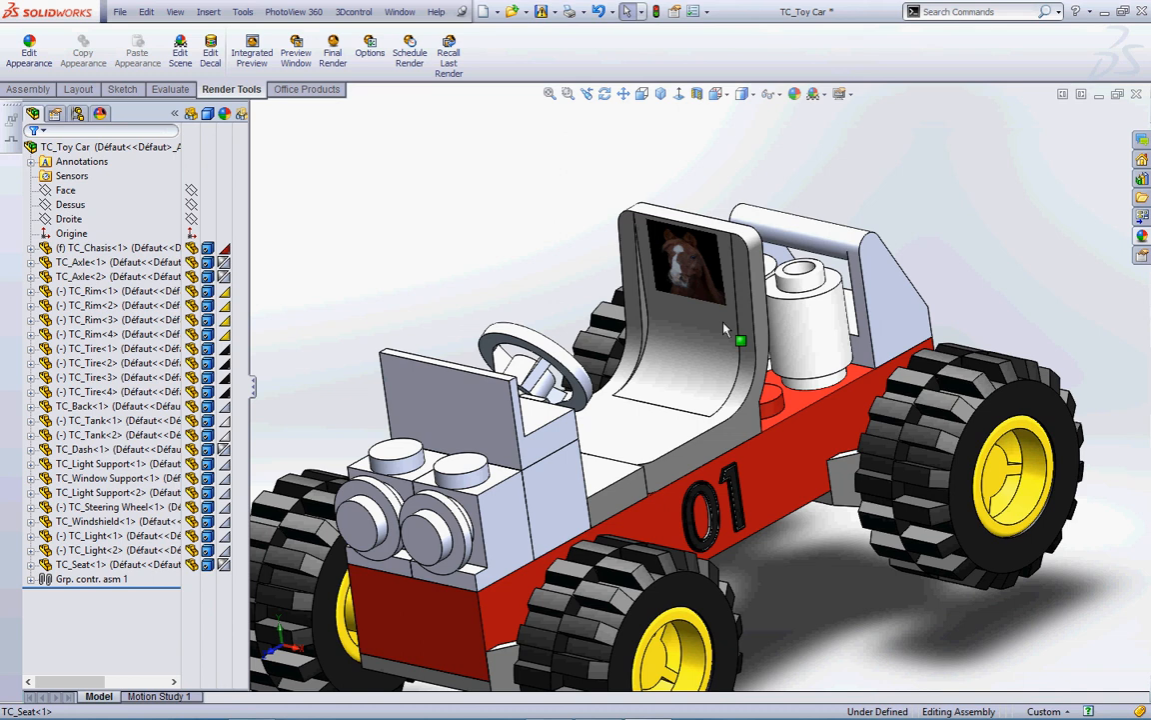
middle_click_drag(725, 330, 779, 270)
middle_click_drag(836, 266, 851, 267)
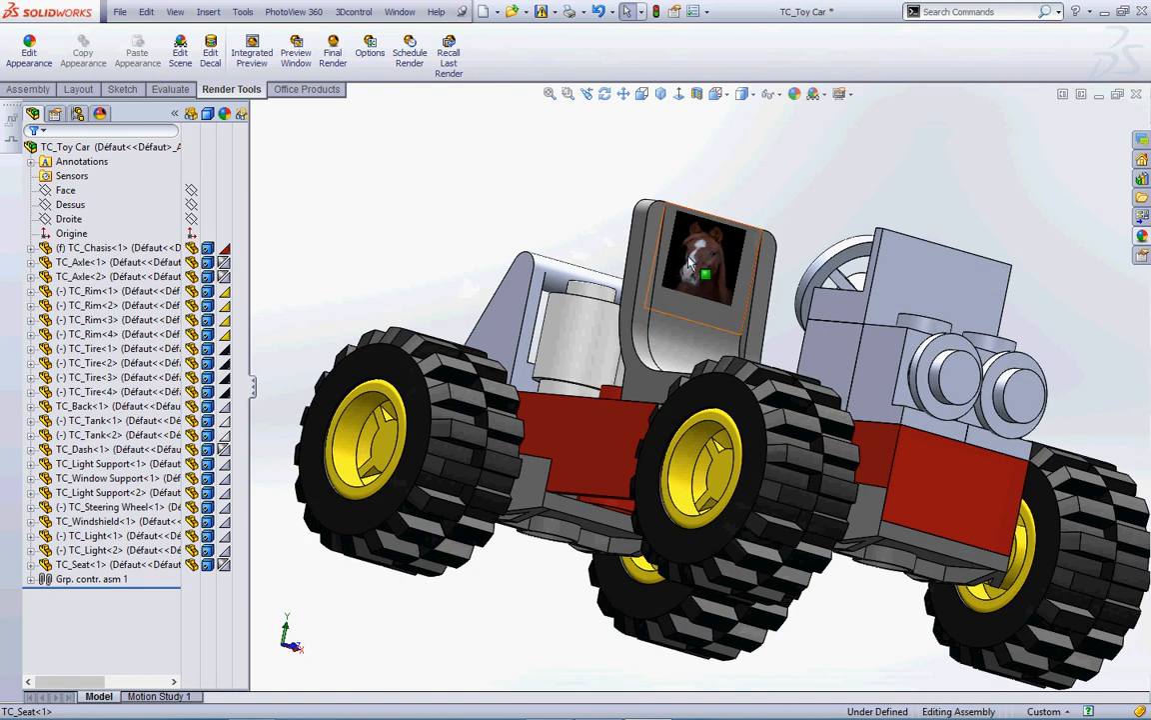
left_click(658, 95)
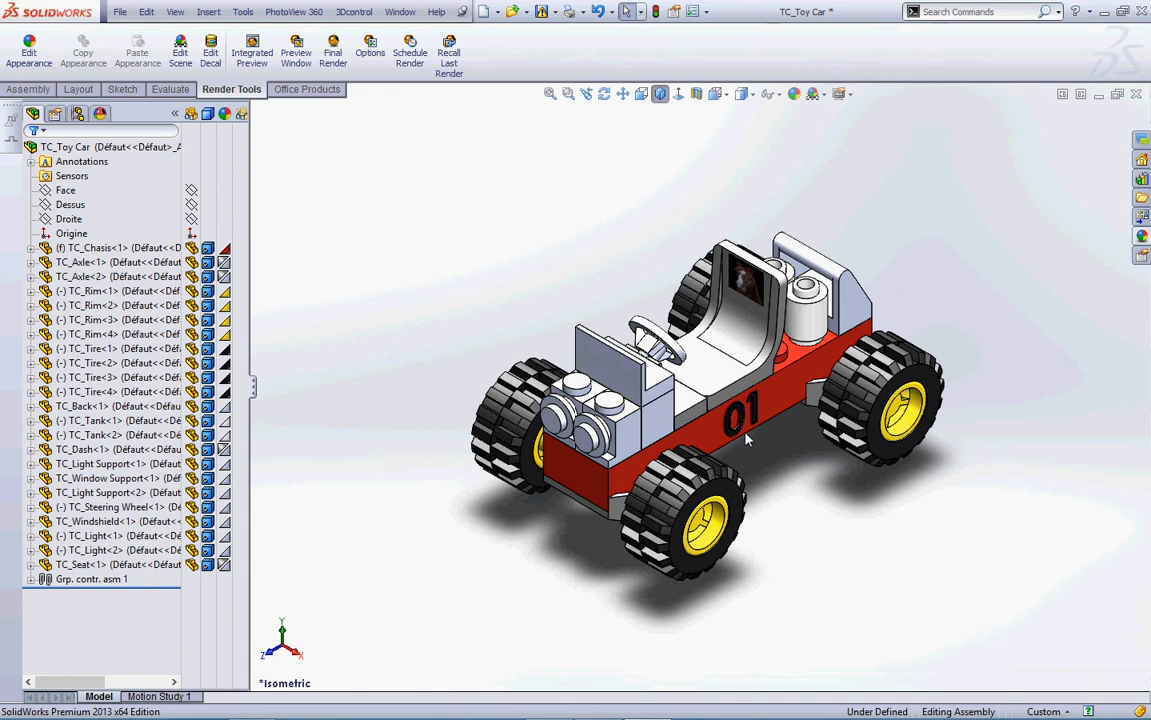
- Open the TC_Light Support part from the toy car assembly in its own window
scroll(679, 392, "down", 5)
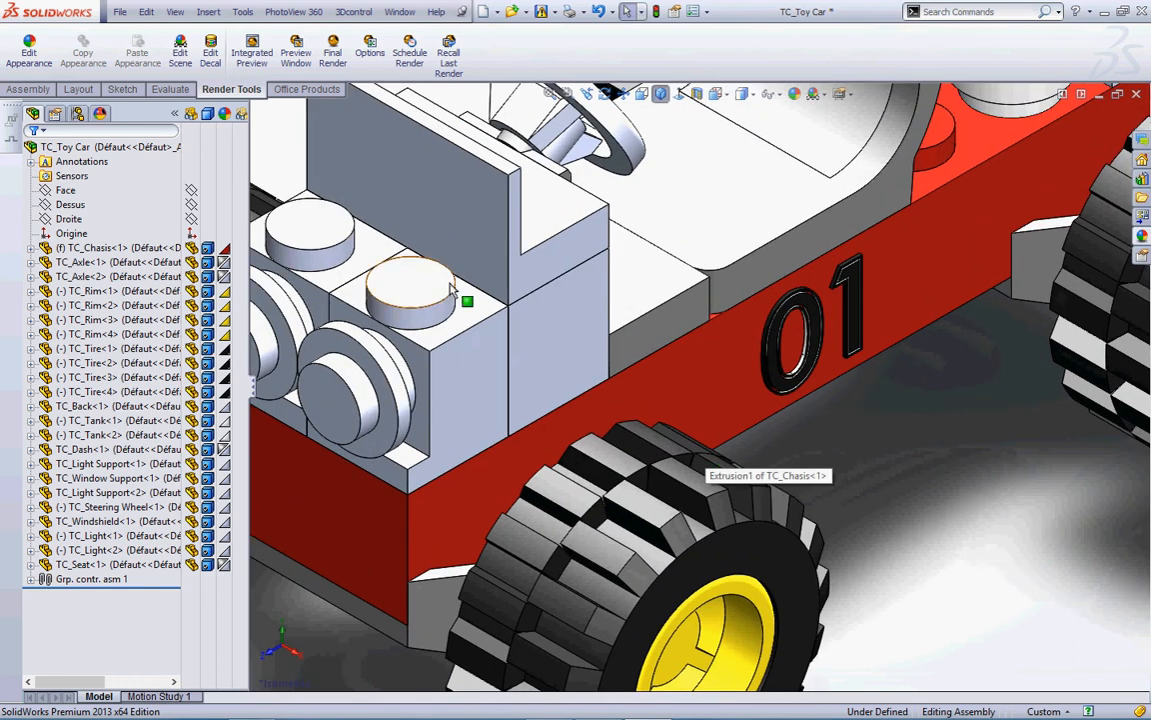
left_click(419, 295)
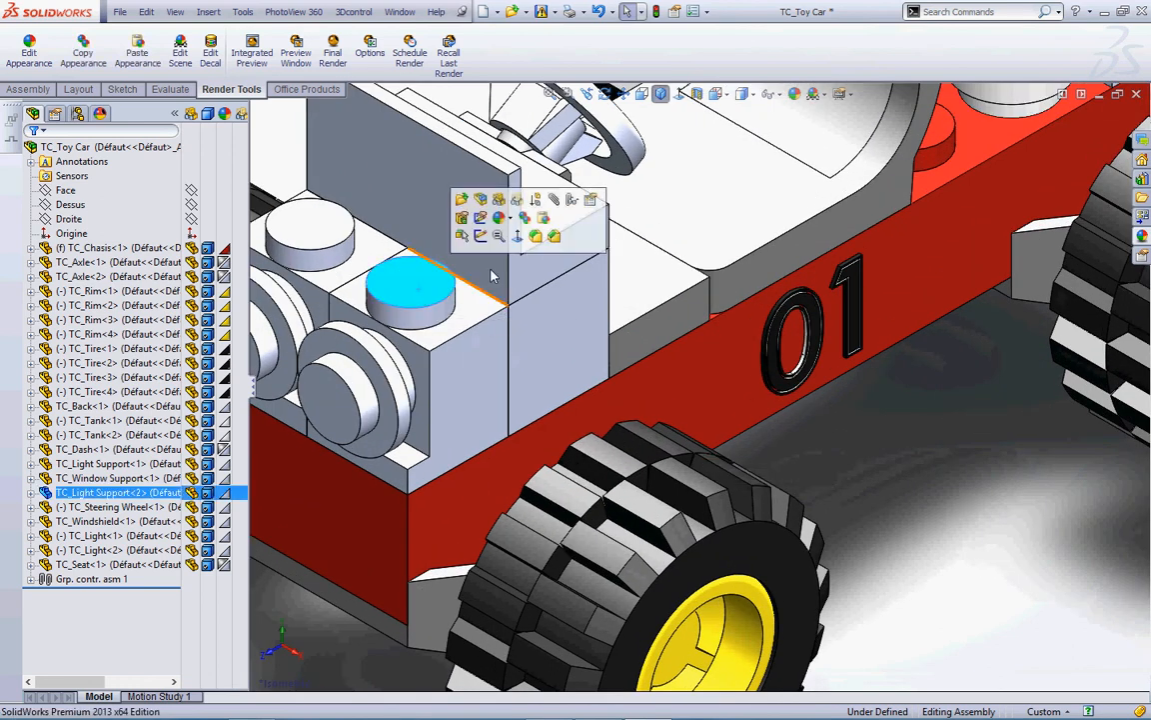
left_click(461, 200)
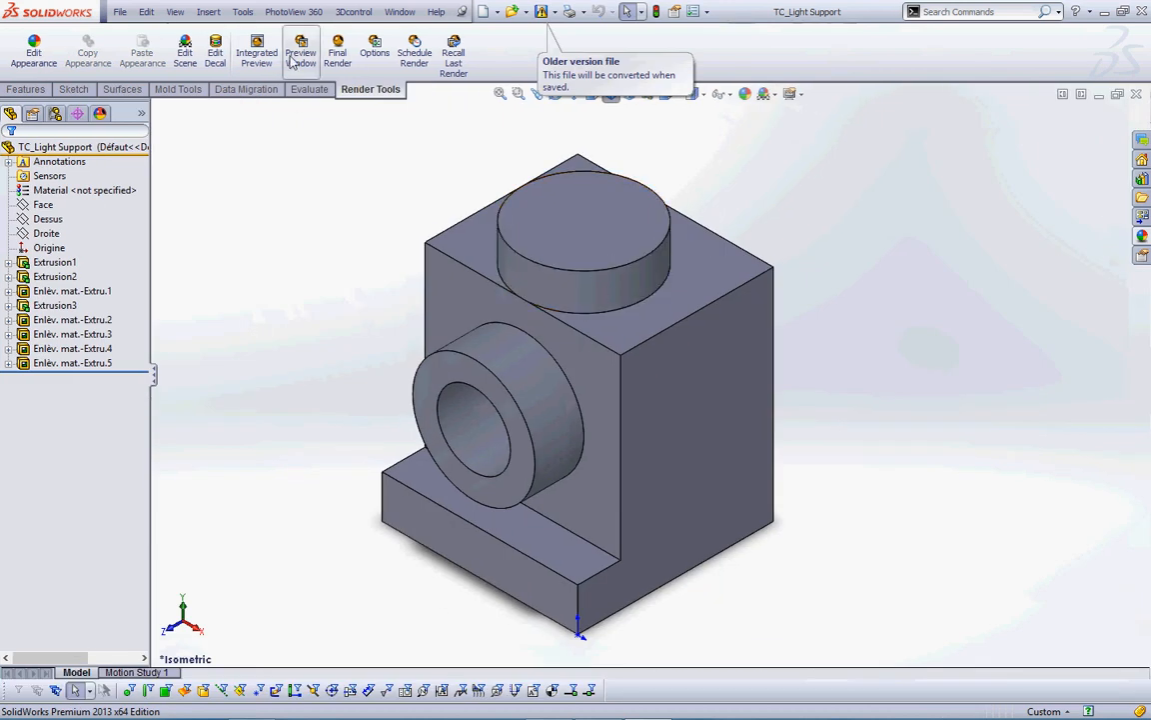
left_click(184, 55)
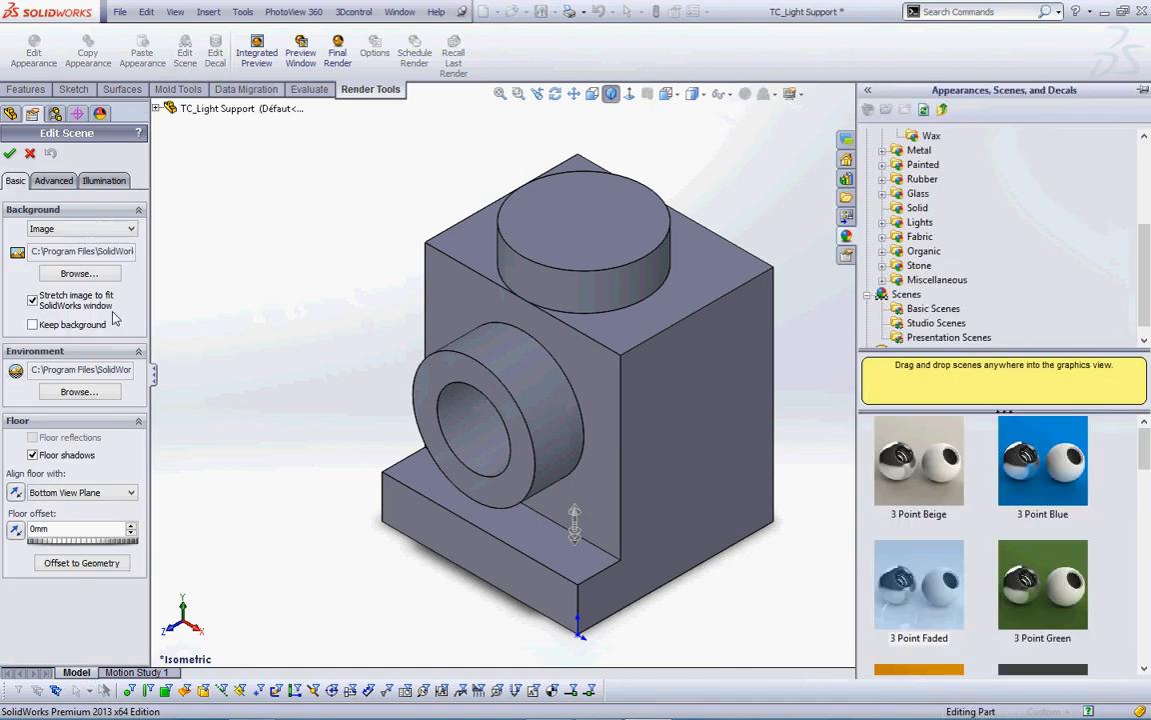
left_click(79, 273)
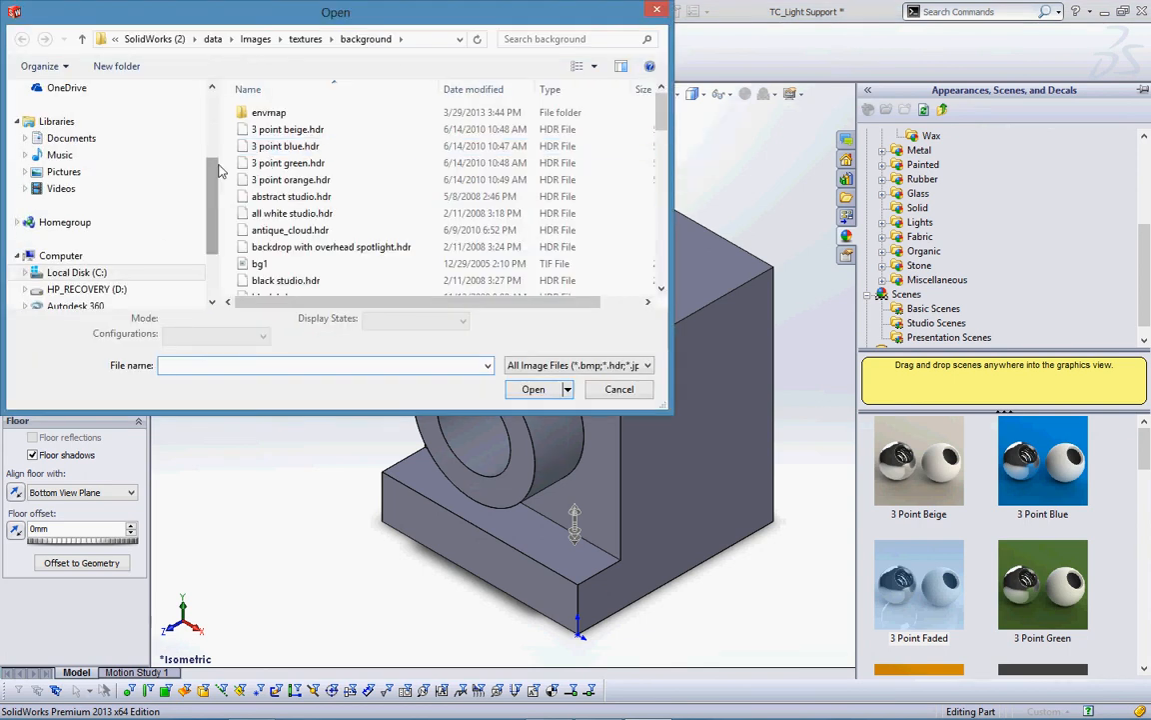
left_click(64, 172)
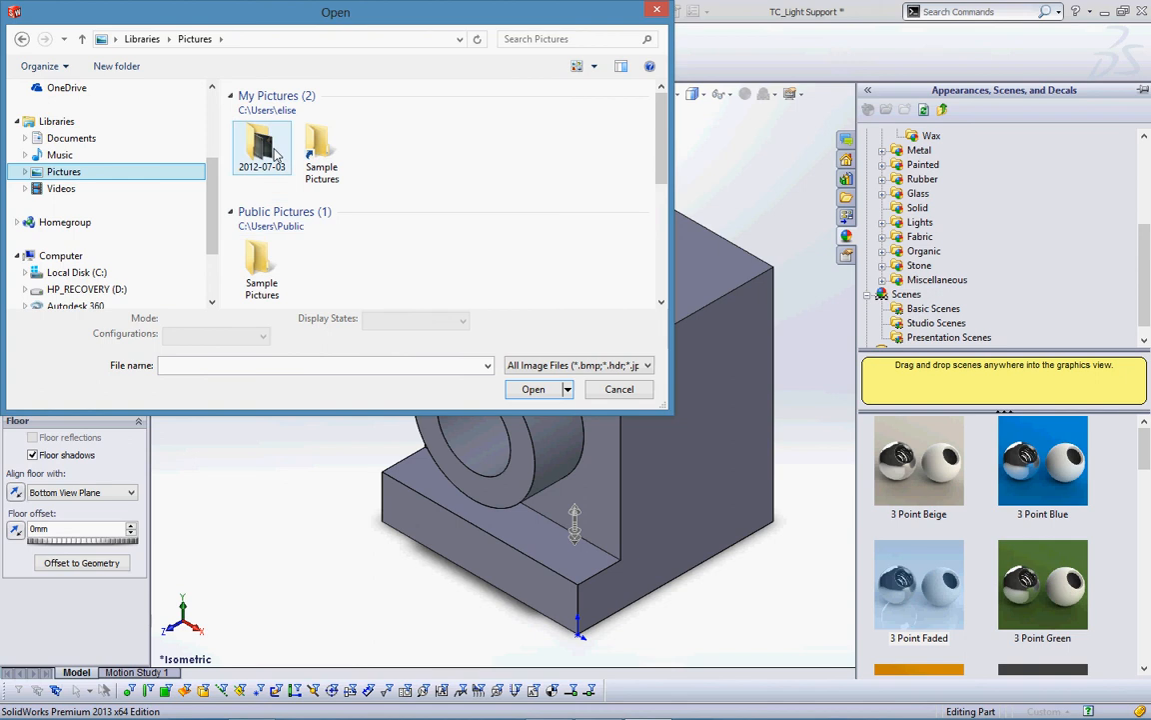
left_click_drag(210, 202, 208, 149)
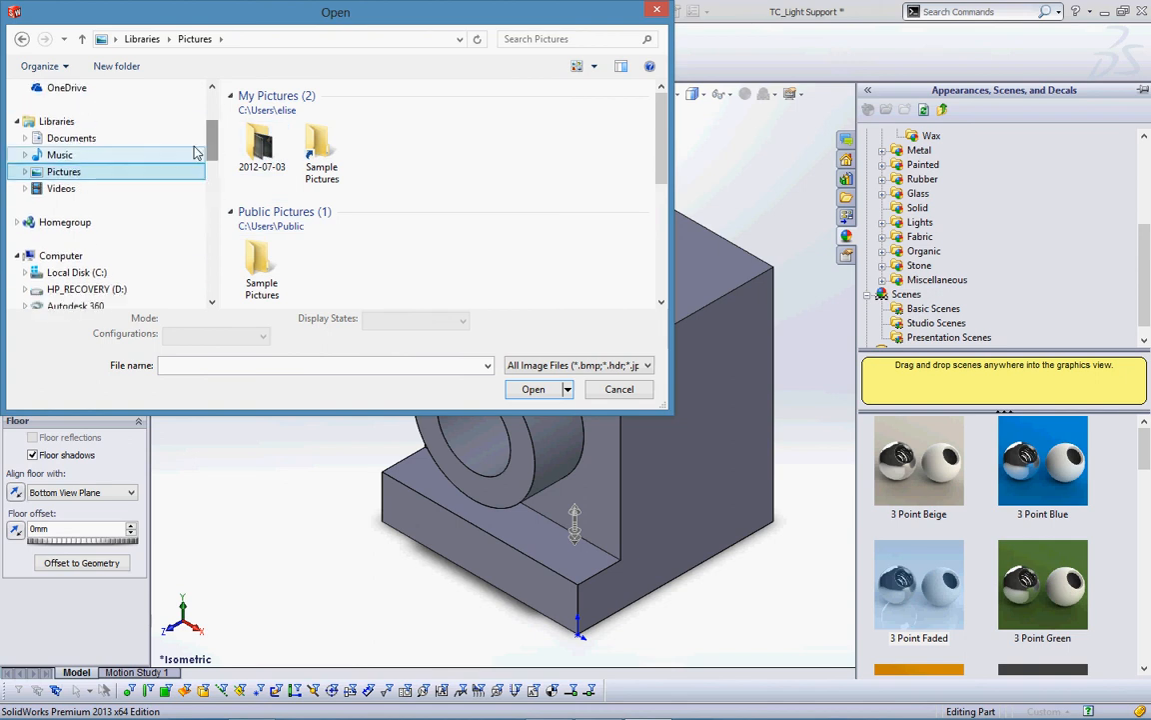
left_click(85, 90)
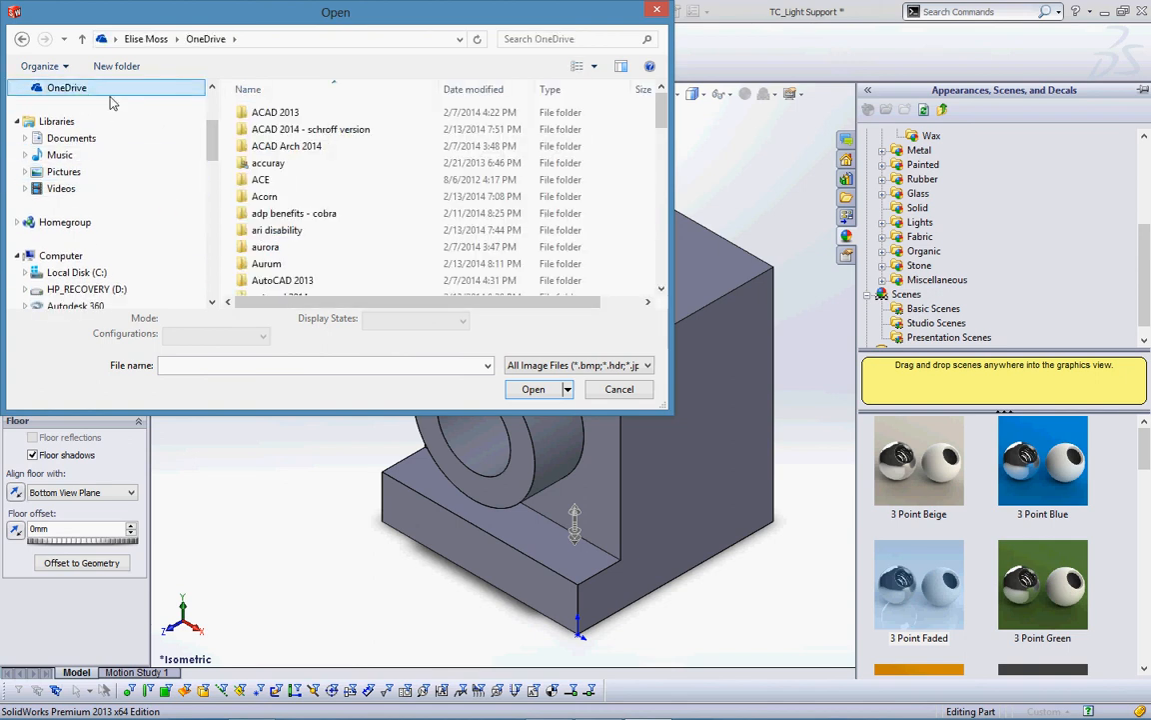
left_click_drag(651, 113, 650, 185)
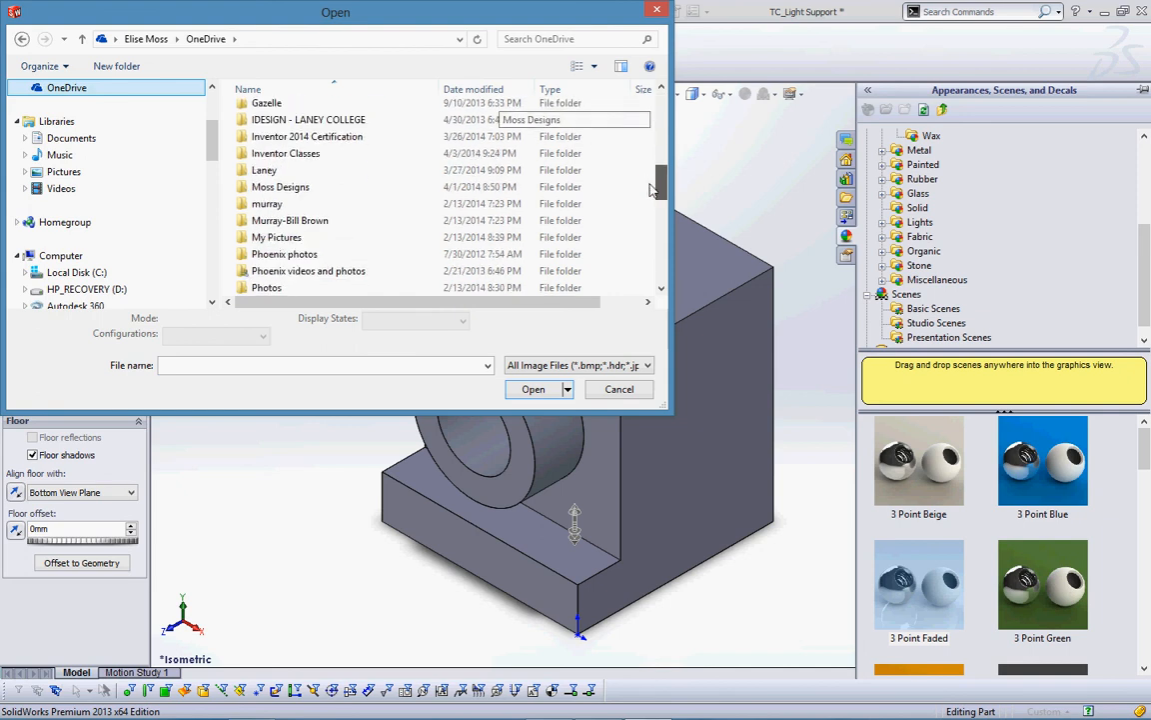
left_click(340, 238)
double_click(277, 270)
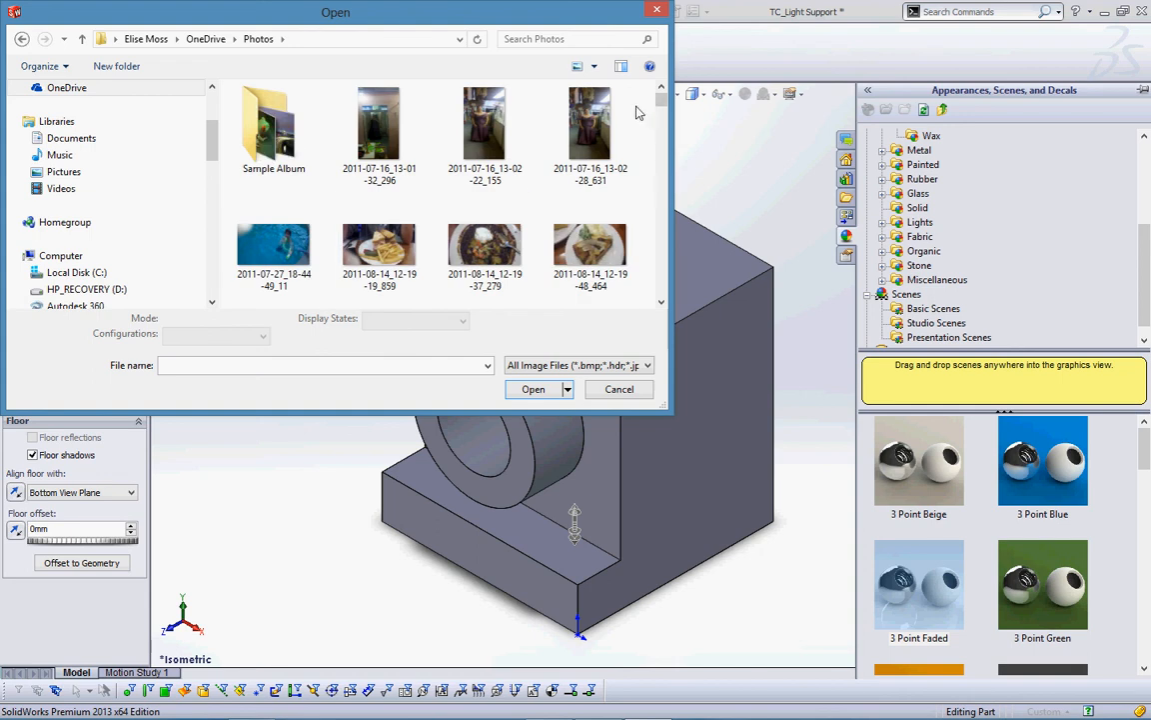
left_click_drag(661, 100, 650, 159)
left_click(615, 150)
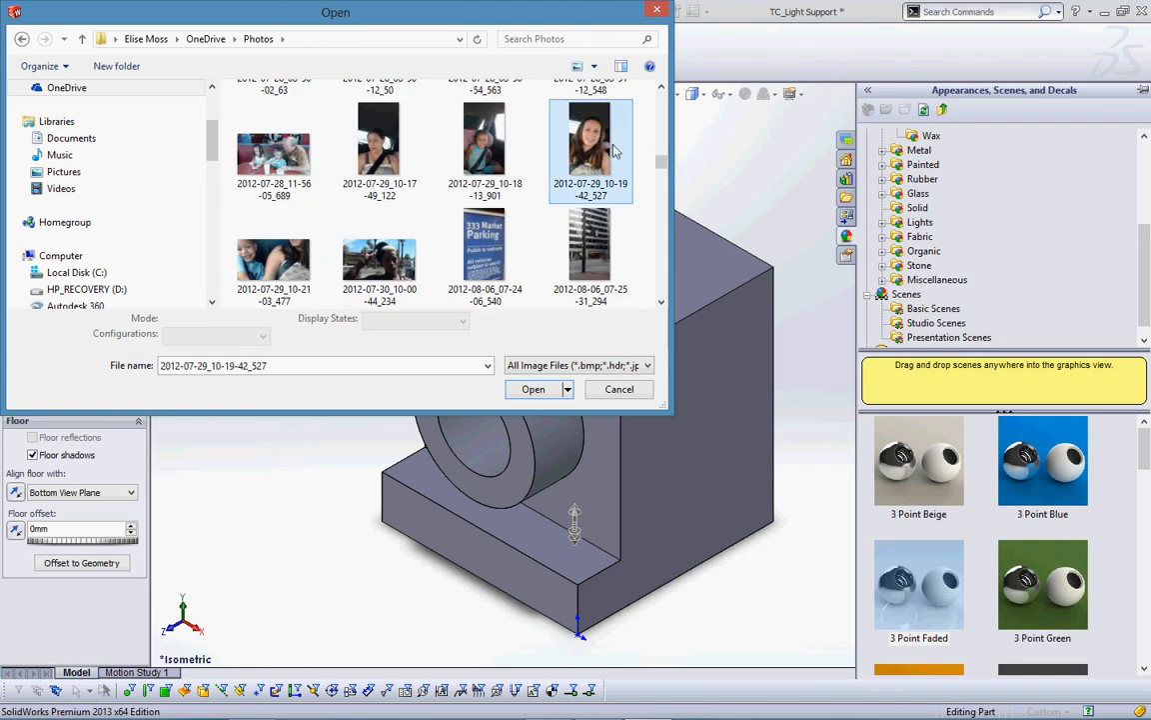
left_click(533, 389)
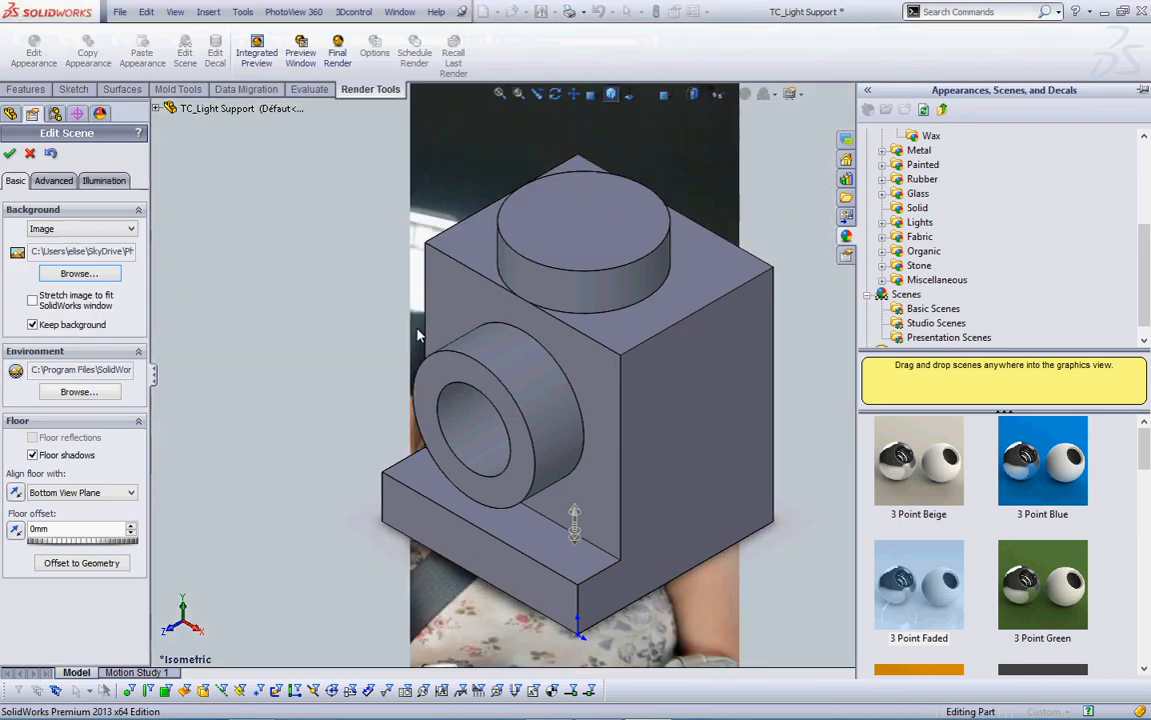
left_click(457, 296)
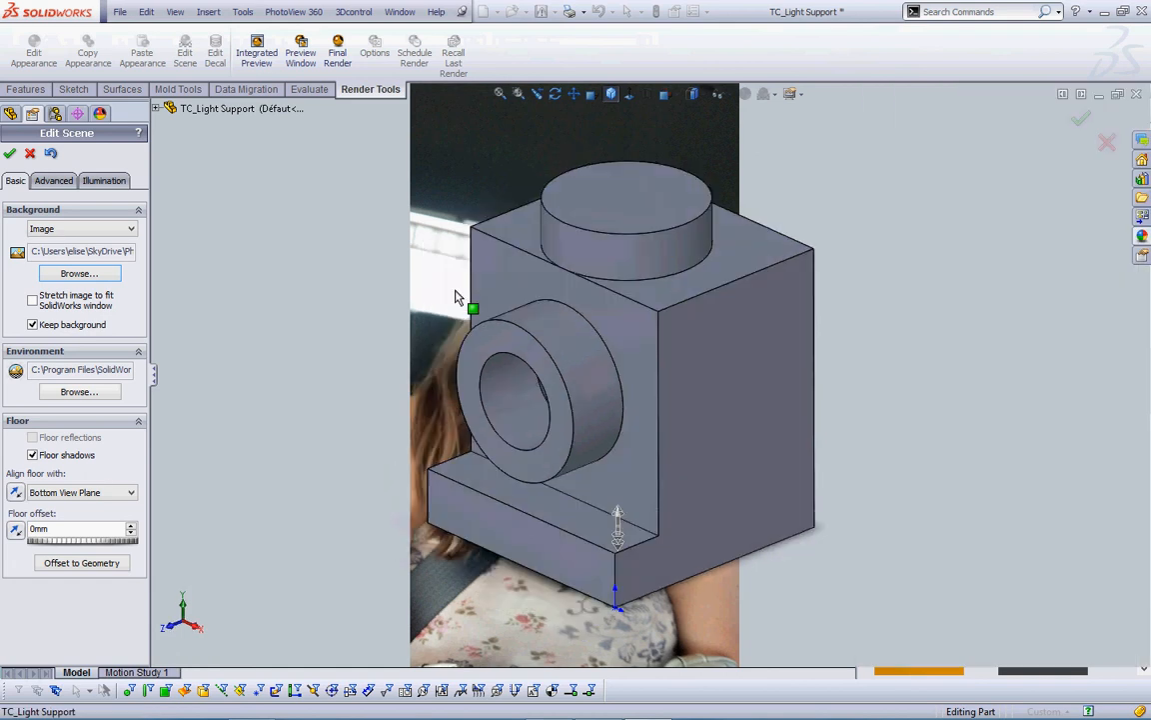
left_click(79, 272)
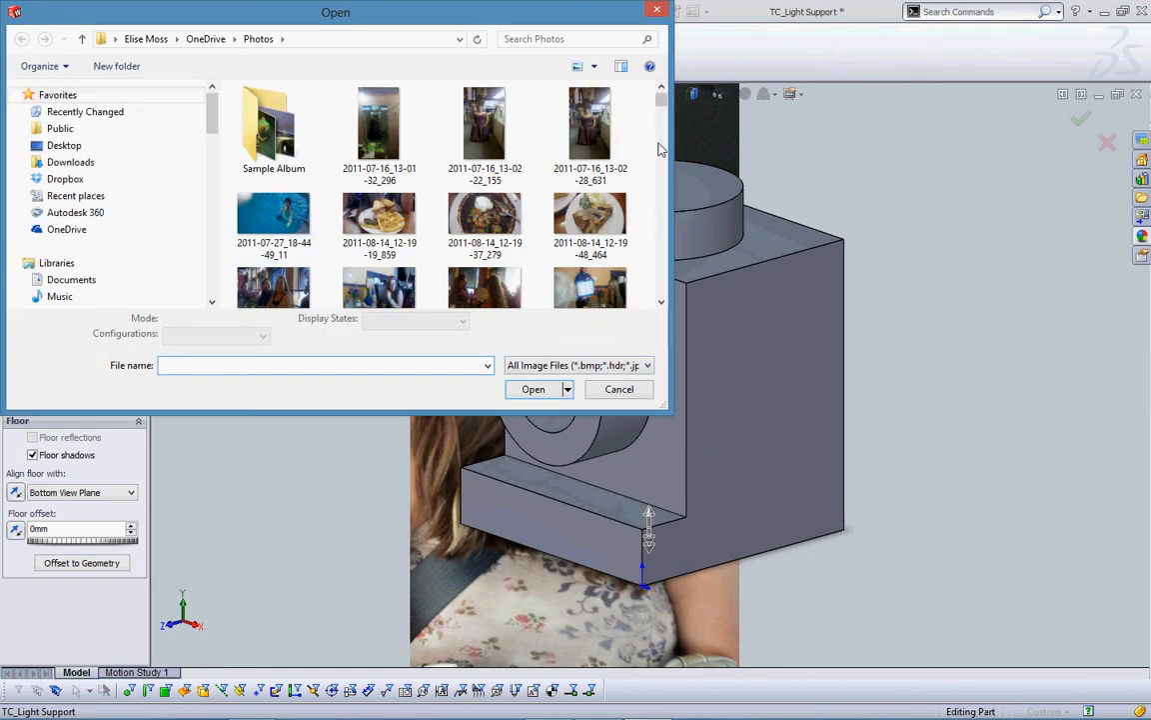
left_click(619, 389)
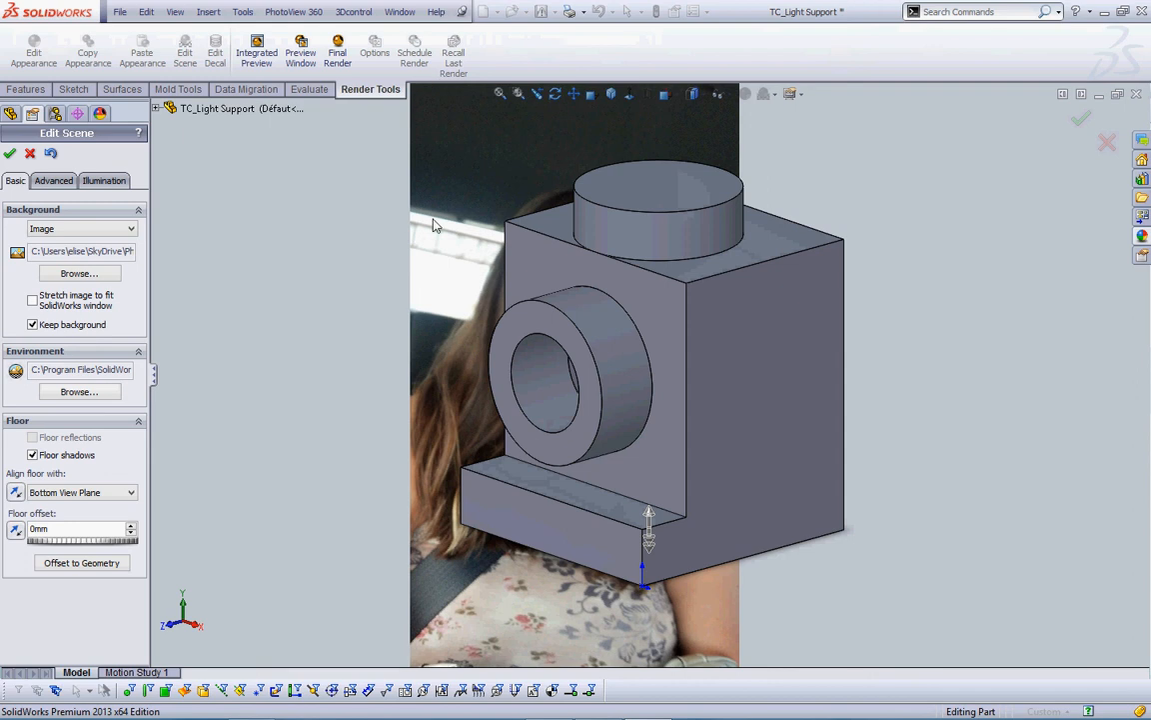
left_click(30, 153)
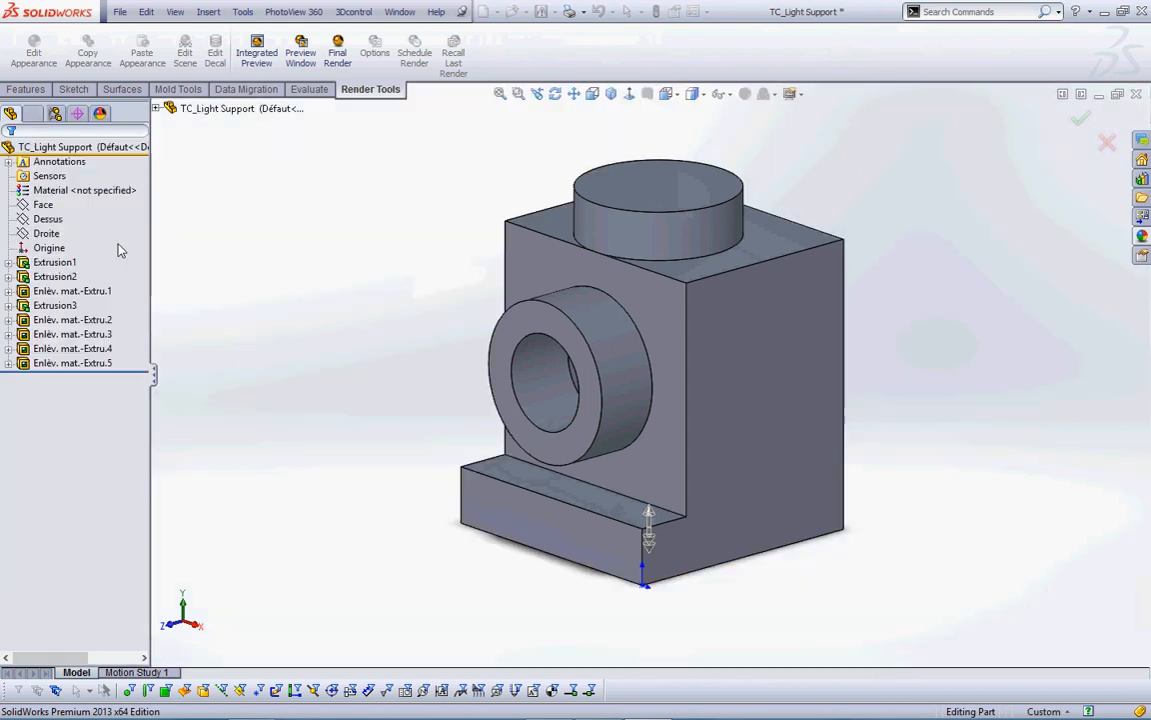
- Apply the SolidWorks "Designed with" logo decal to the cylindrical side of the stud on top of the light support
left_click(100, 113)
left_click(29, 132)
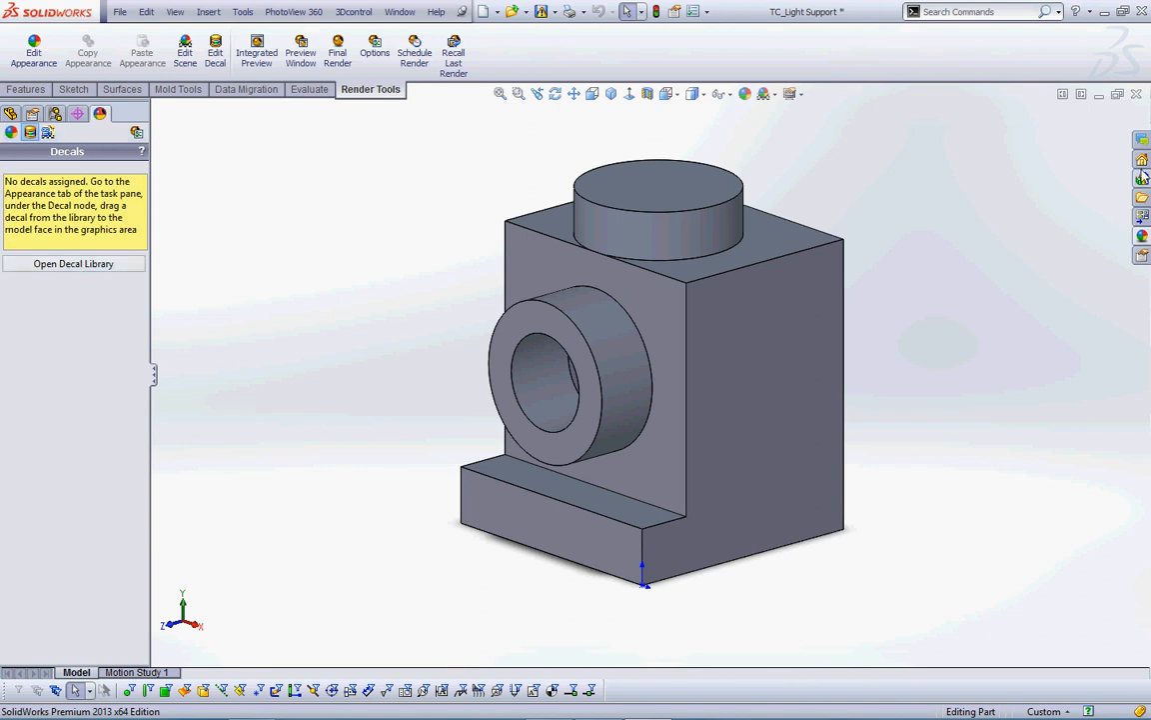
left_click(1142, 237)
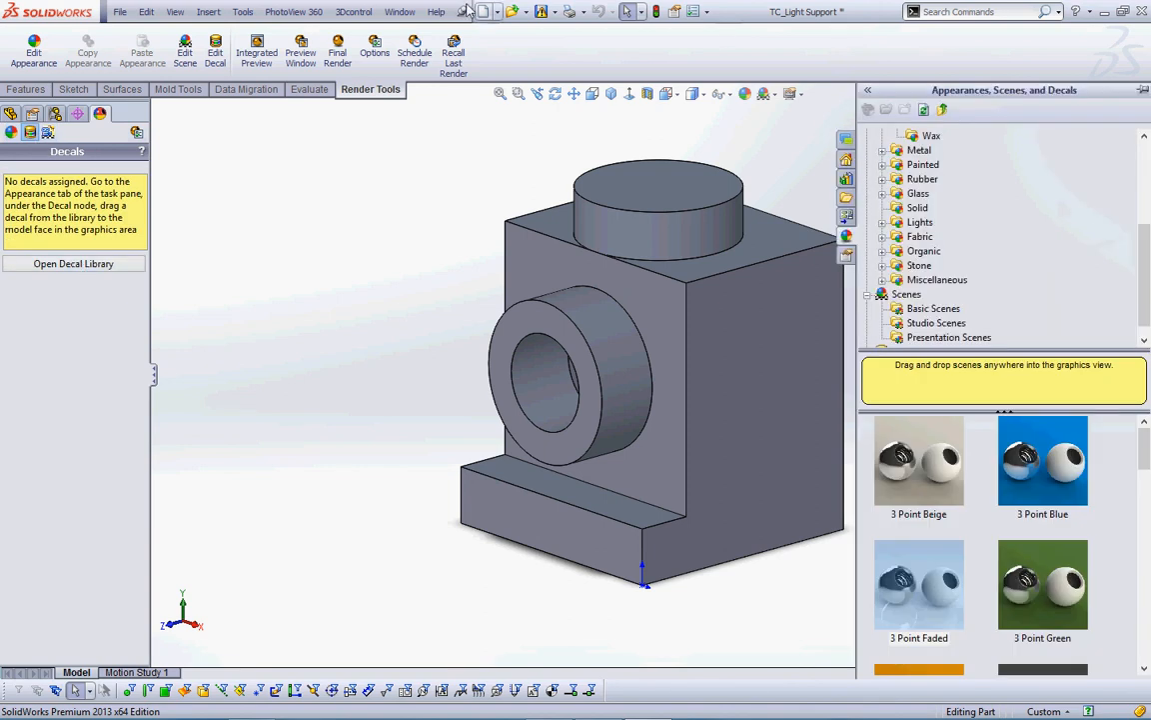
left_click(217, 54)
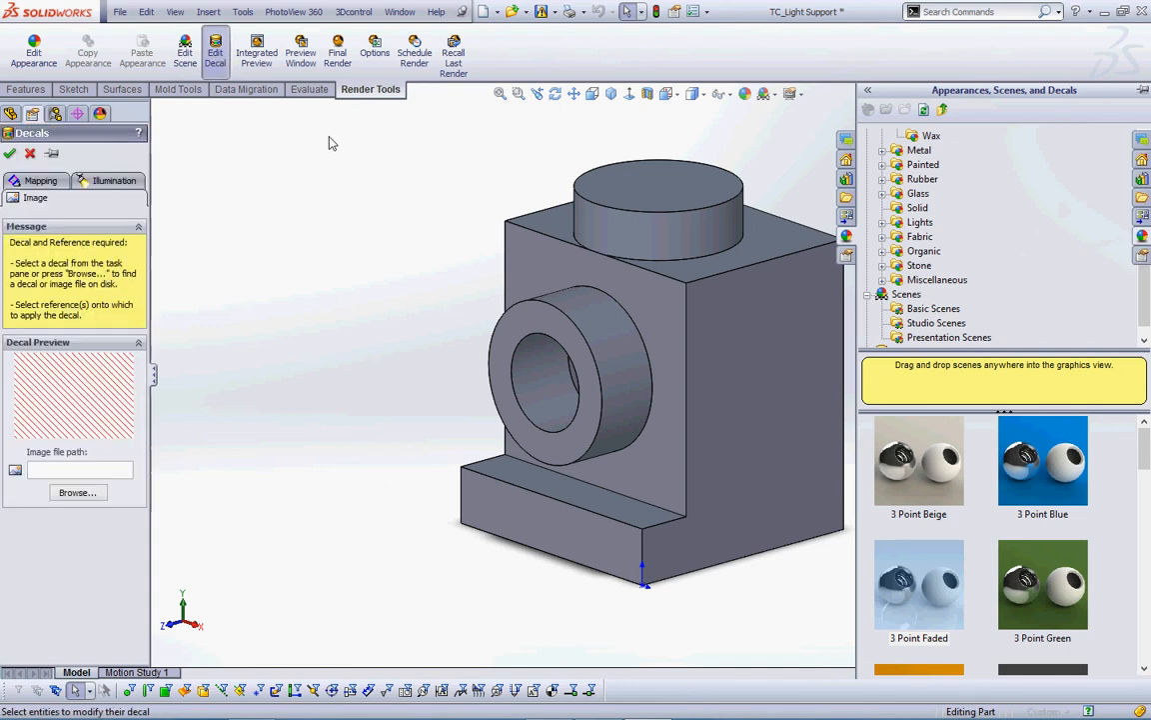
left_click_drag(1019, 485, 662, 251)
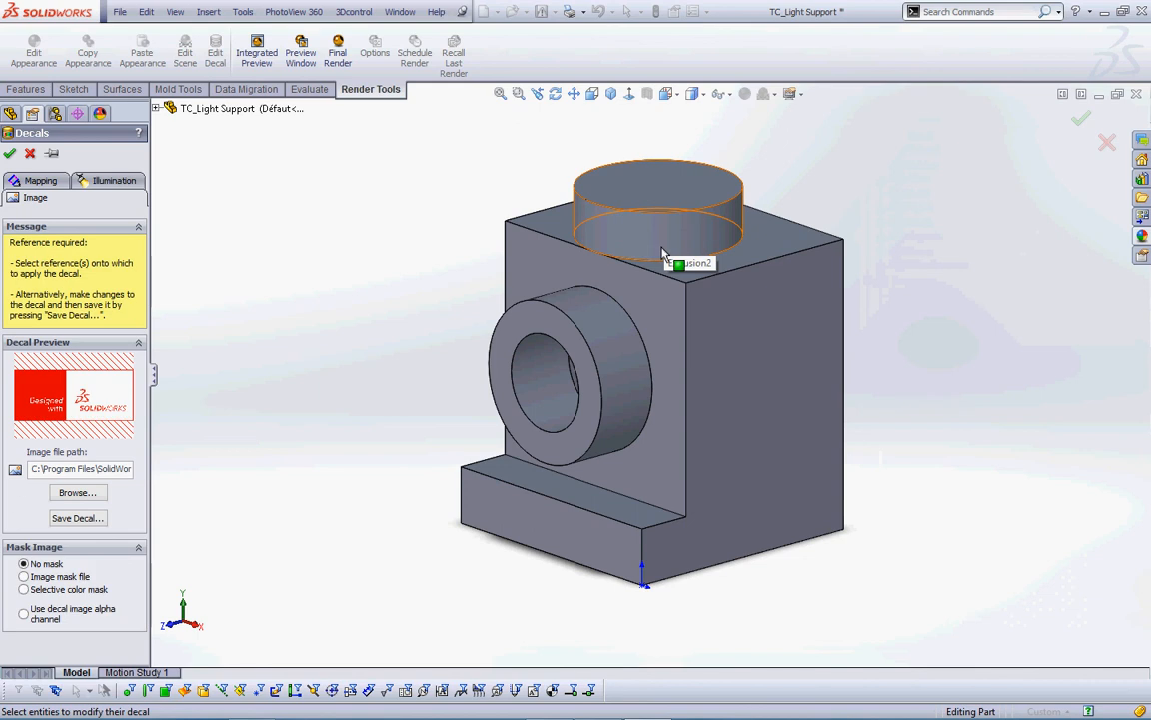
left_click(662, 249)
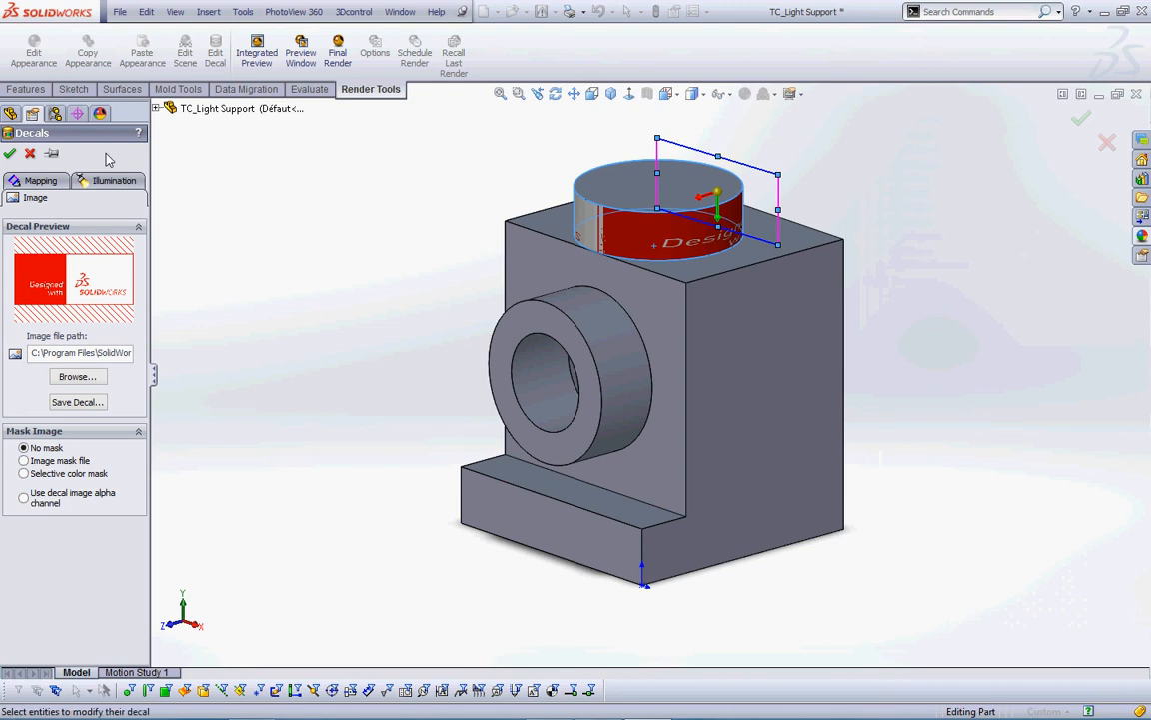
left_click(10, 152)
middle_click_drag(500, 380, 290, 342)
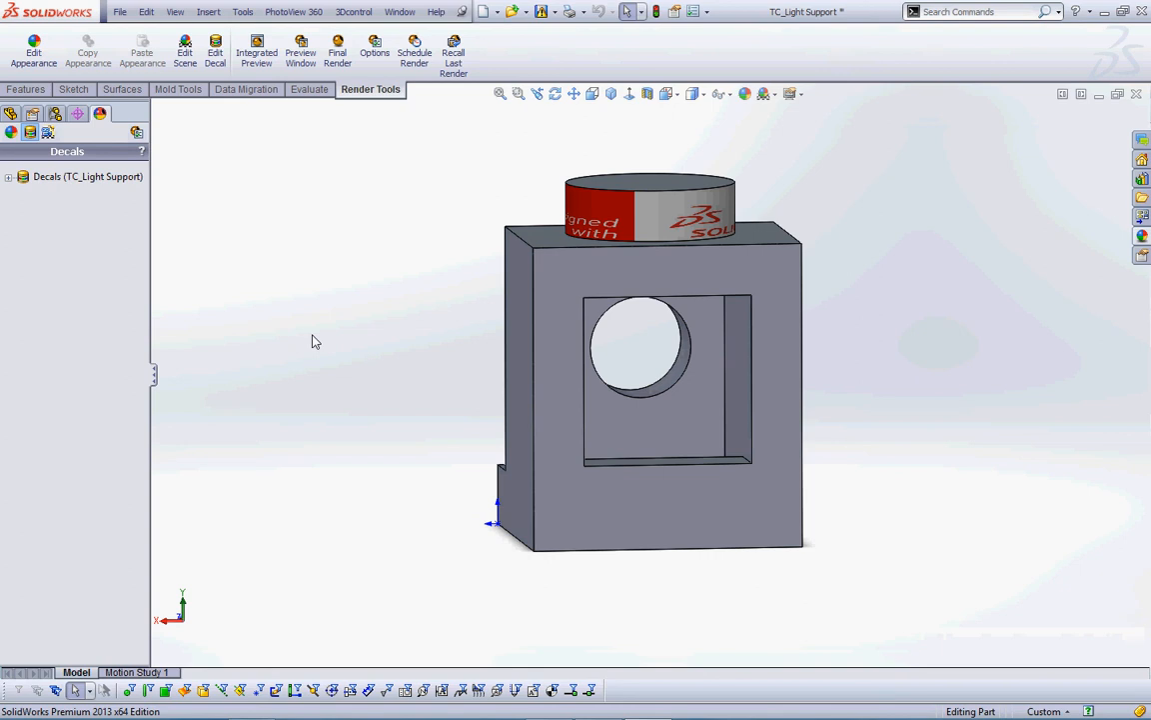
left_click(637, 223)
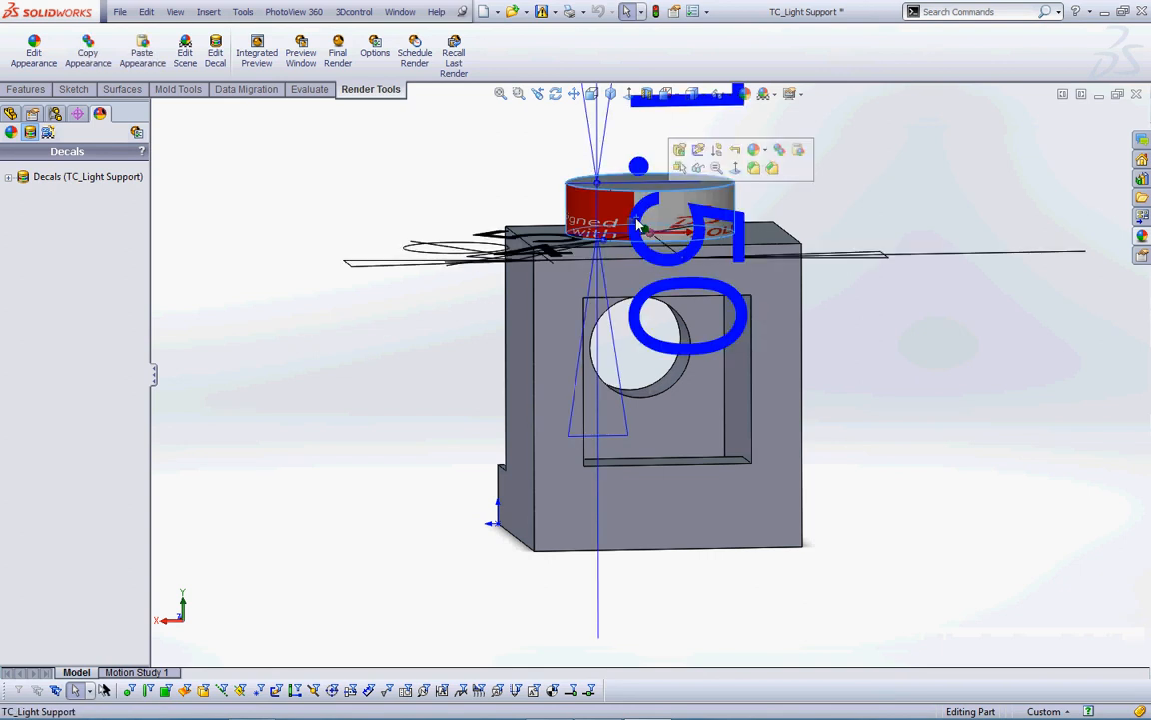
left_click(458, 212)
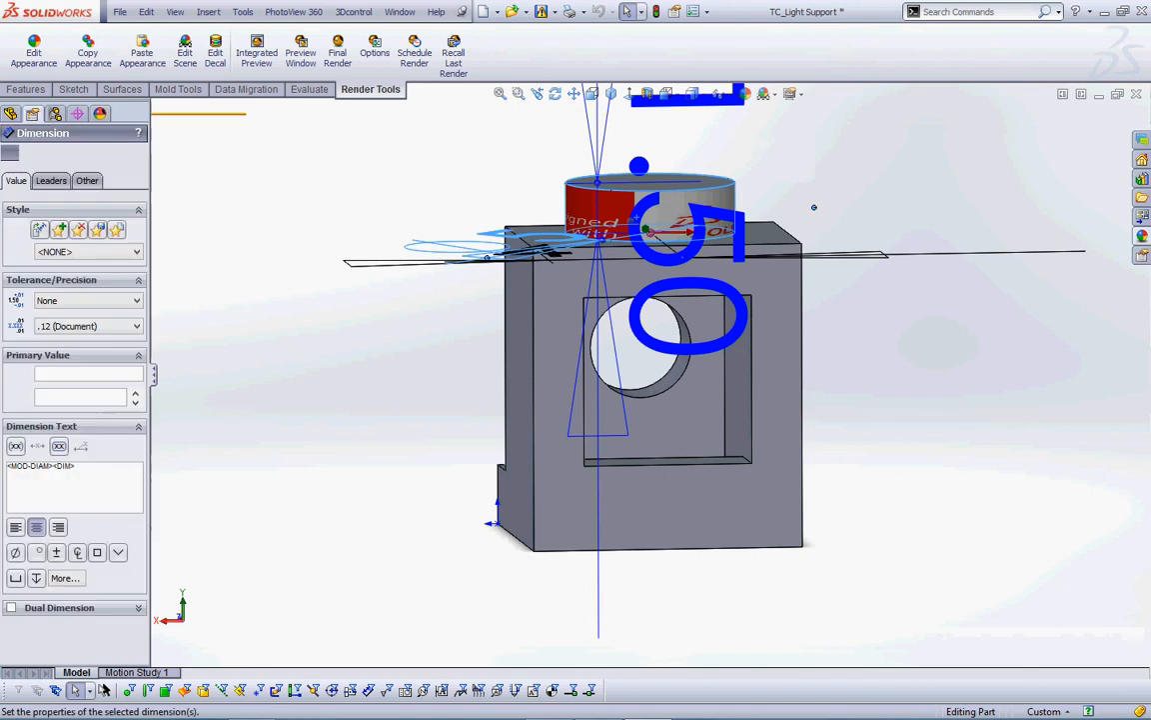
left_click(10, 151)
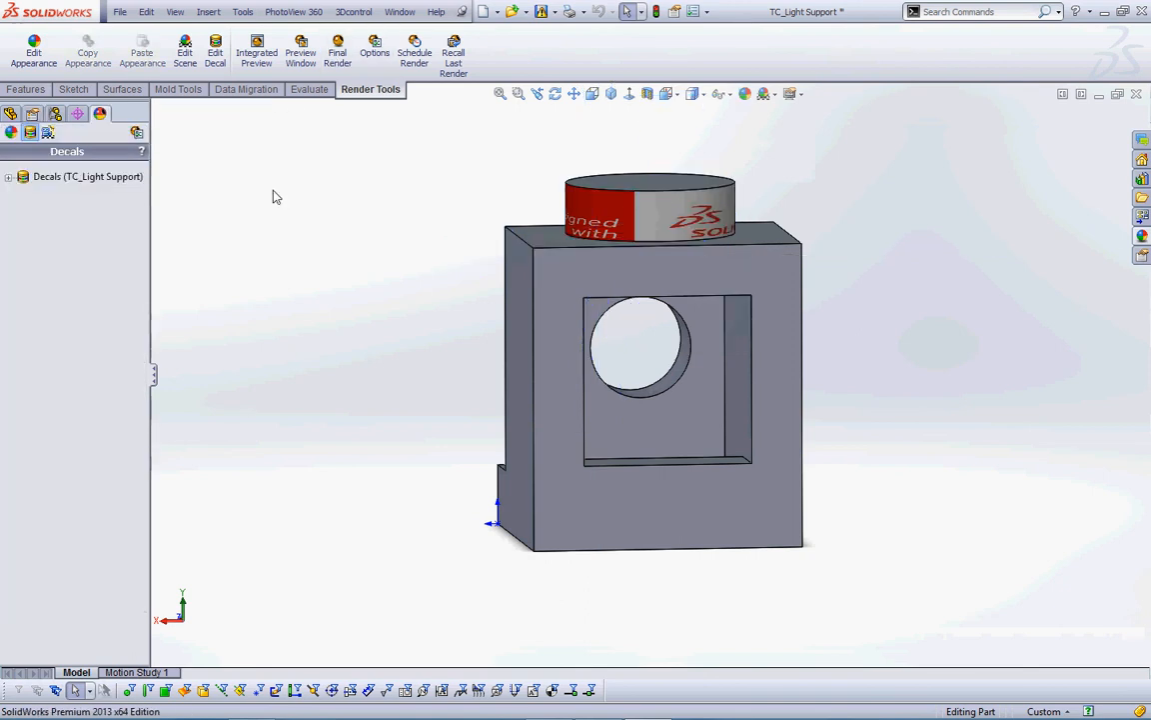
- Edit the logo decal on the light support's stud so its height fits the selected face, and apply the change
left_click(8, 176)
left_click(56, 194)
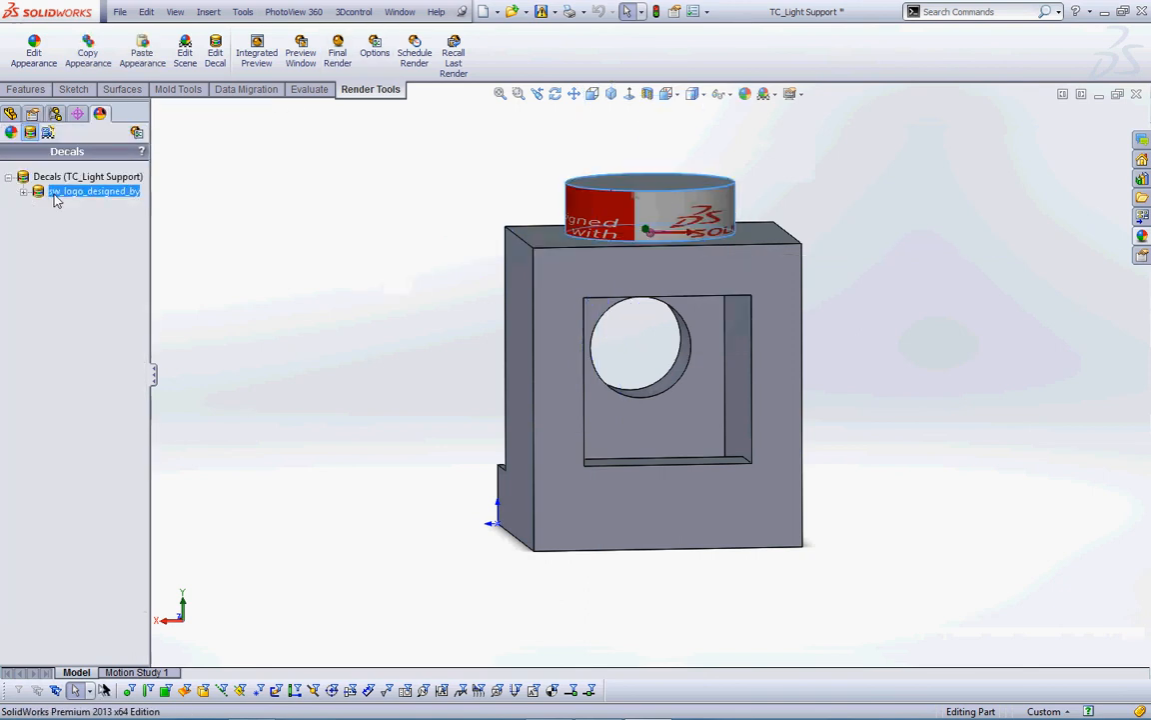
right_click(56, 200)
left_click(100, 221)
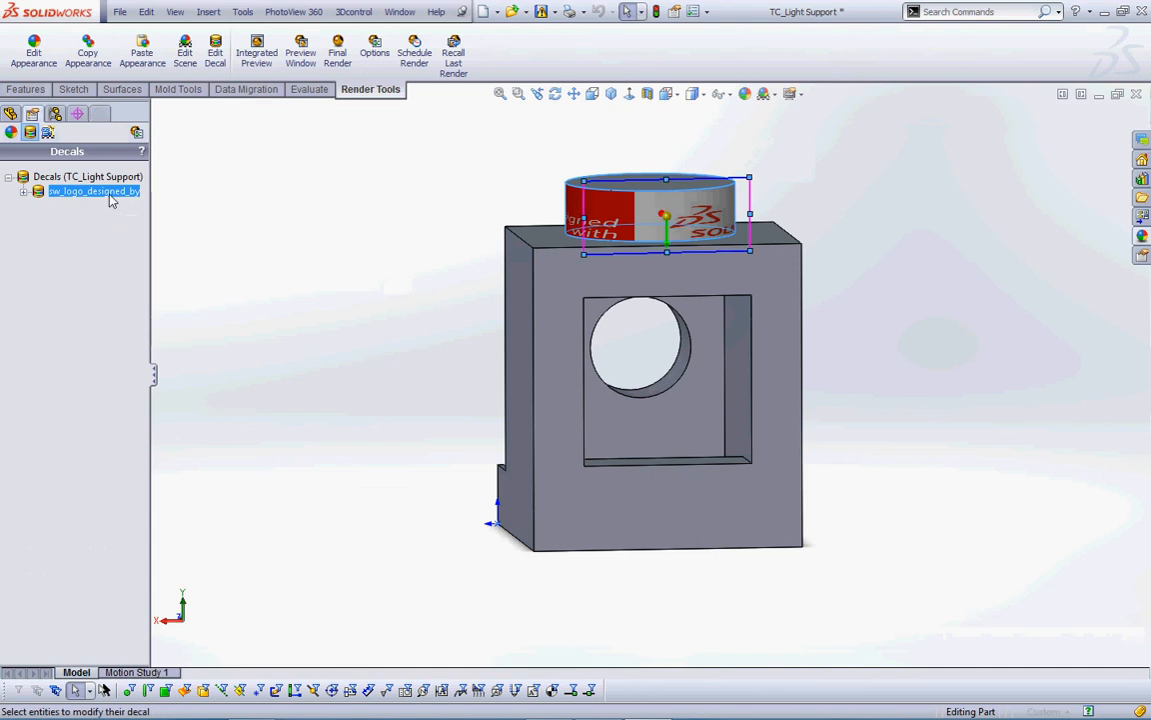
left_click(36, 170)
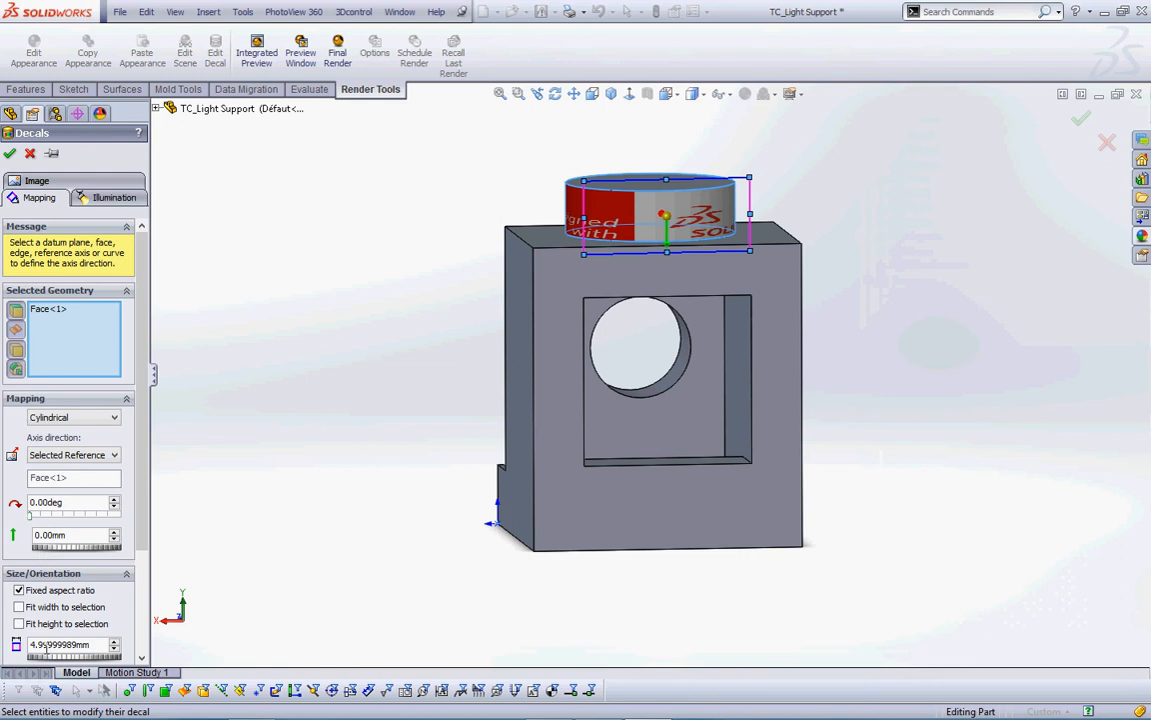
left_click_drag(142, 493, 139, 636)
mouse_move(74, 589)
left_mouse_down()
mouse_move(42, 593)
mouse_move(73, 597)
left_mouse_up()
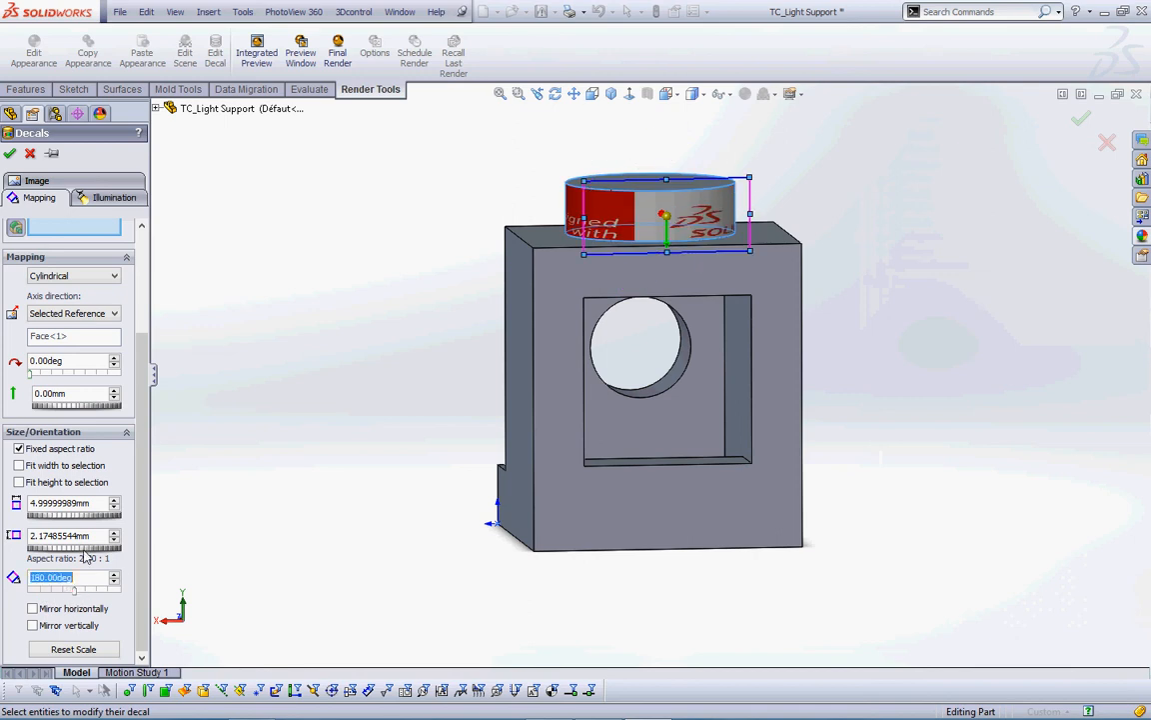
mouse_move(47, 549)
left_mouse_down()
mouse_move(69, 555)
mouse_move(50, 549)
left_mouse_up()
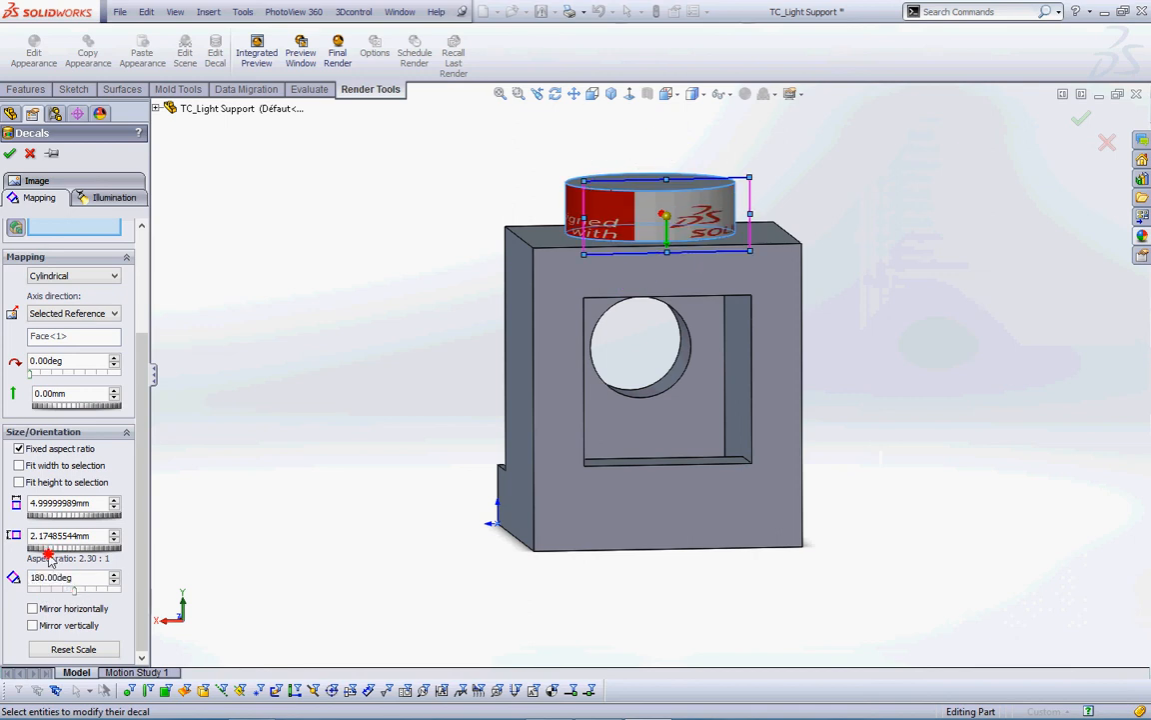
left_click(19, 482)
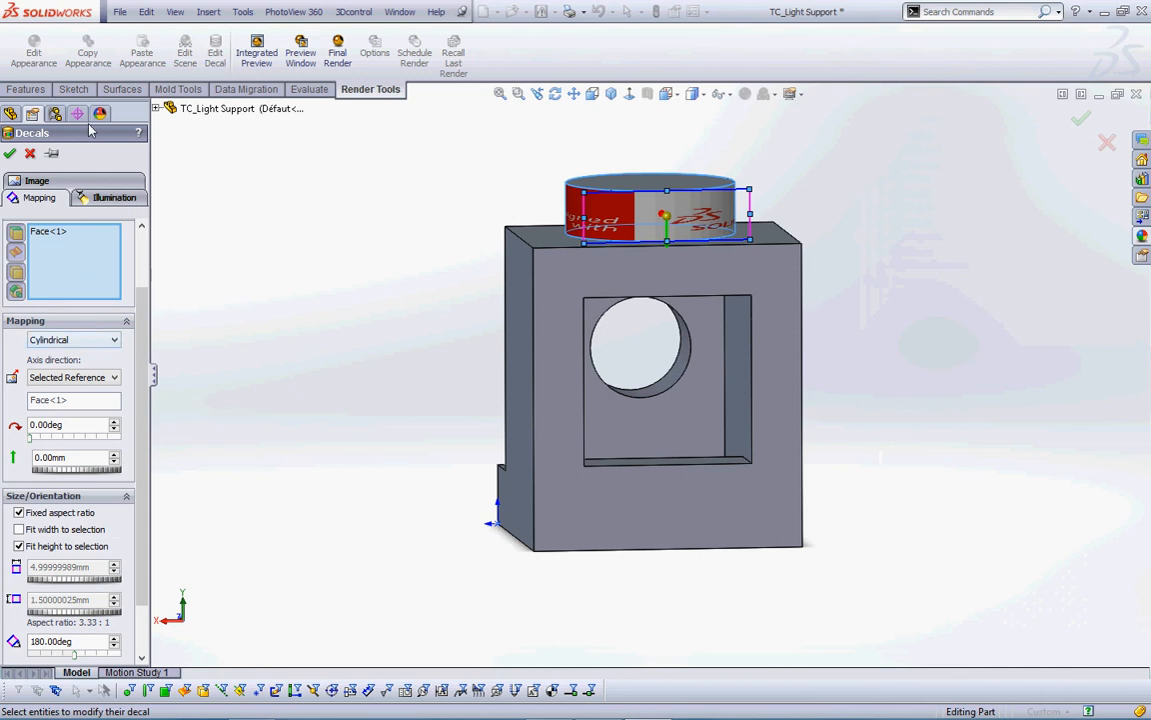
left_click(9, 153)
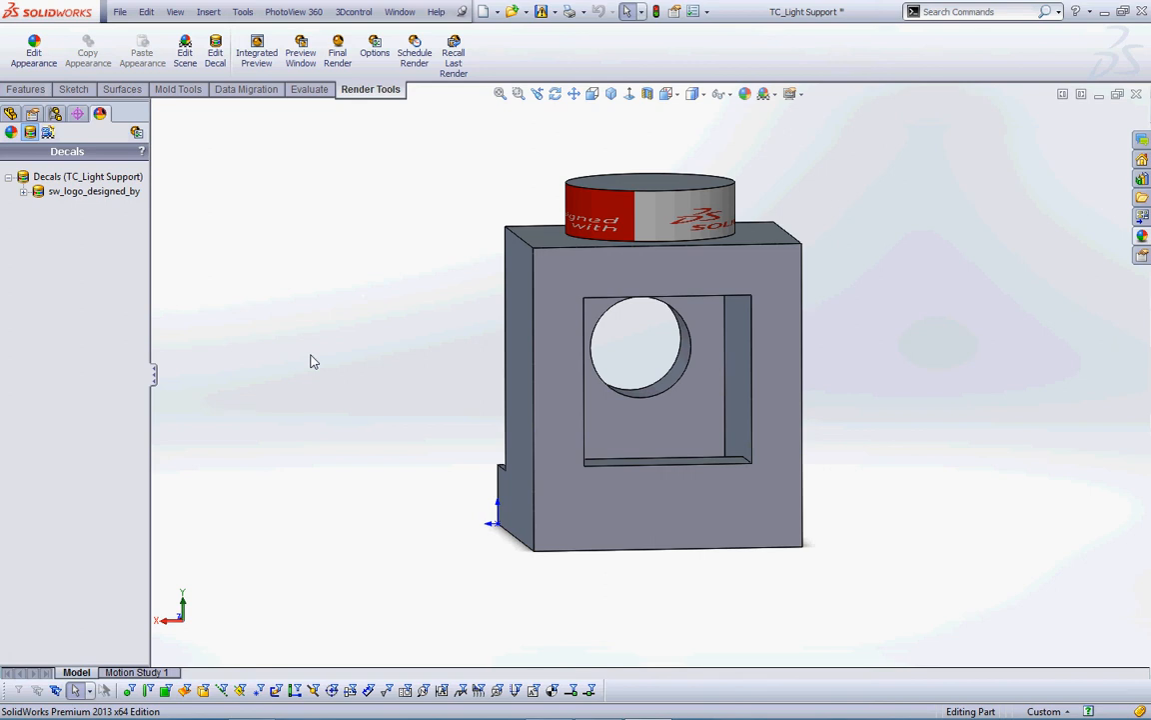
- Close the light support part and show the toy car assembly in isometric view with the display pane collapsed
left_click(1136, 95)
left_click(562, 374)
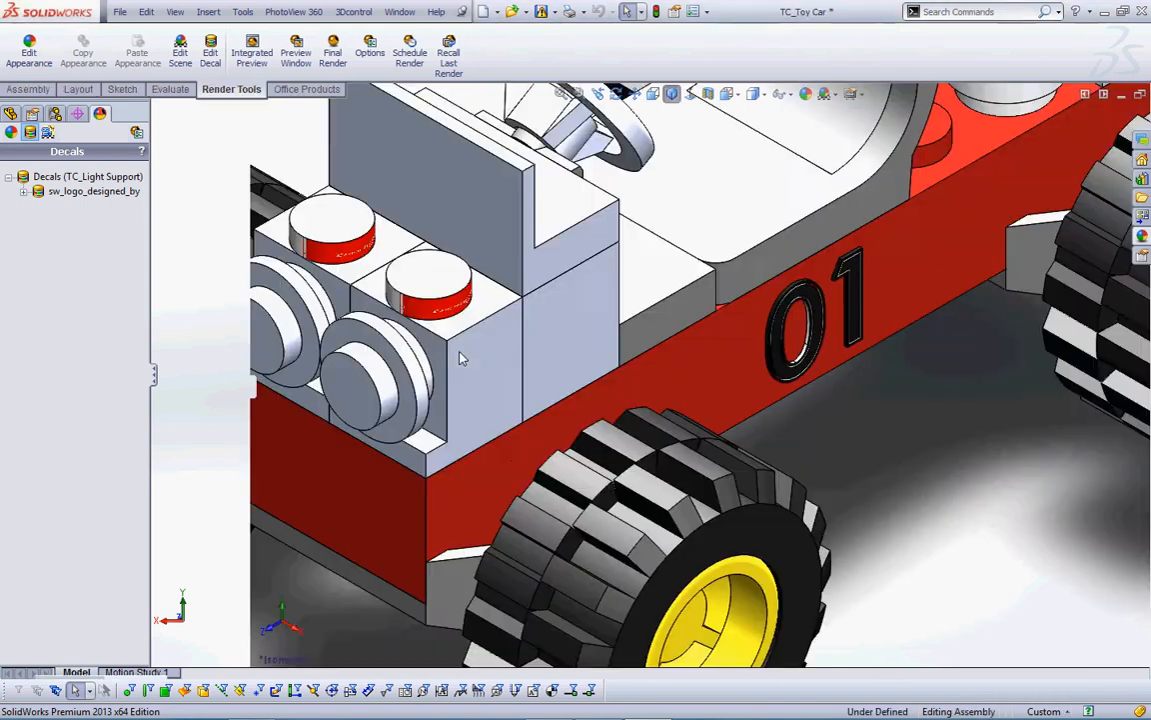
scroll(605, 325, "down", 3)
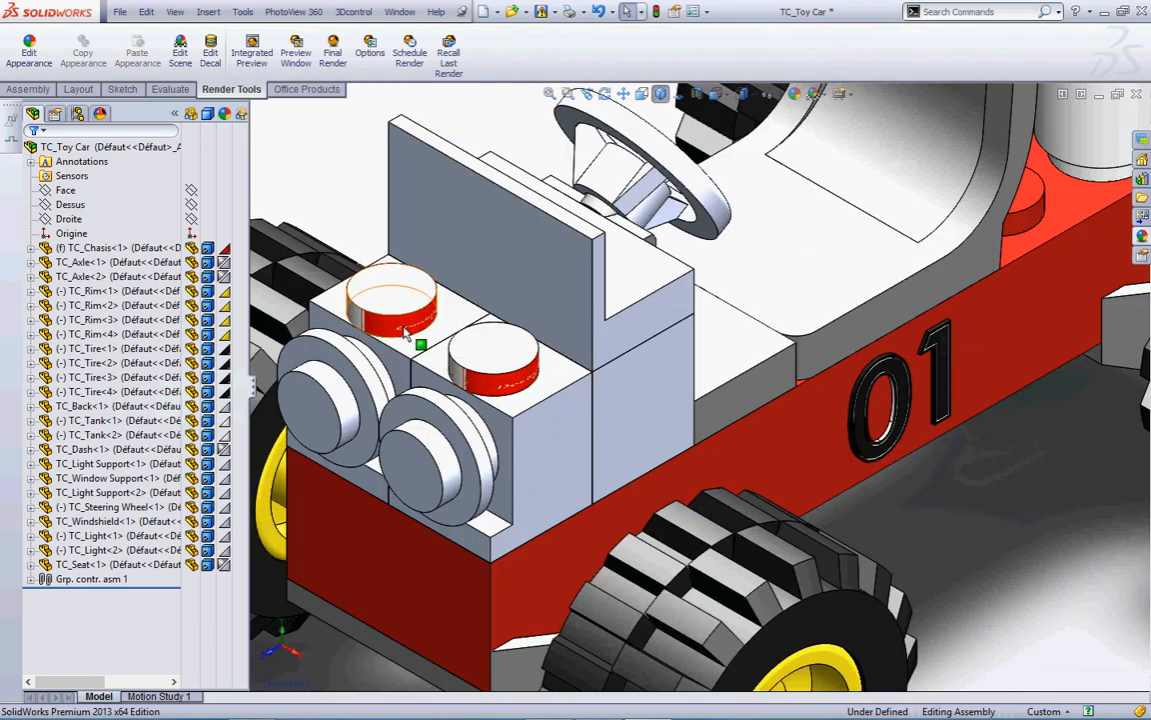
key("ctrl+7")
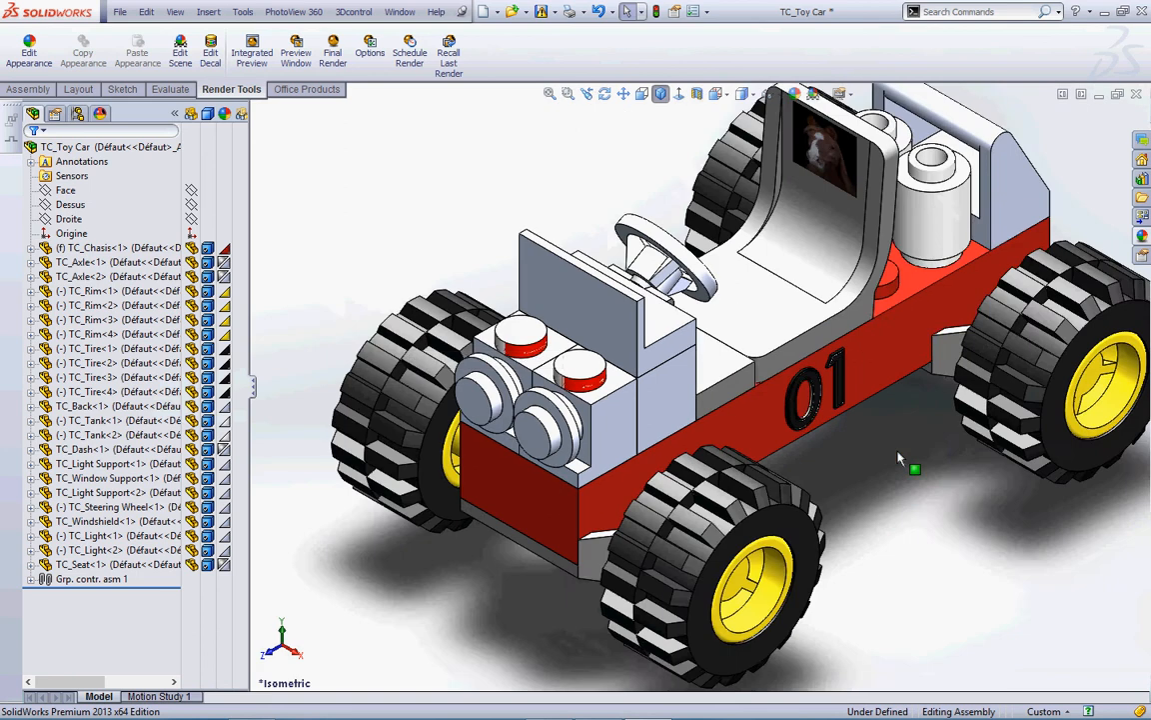
key("z")
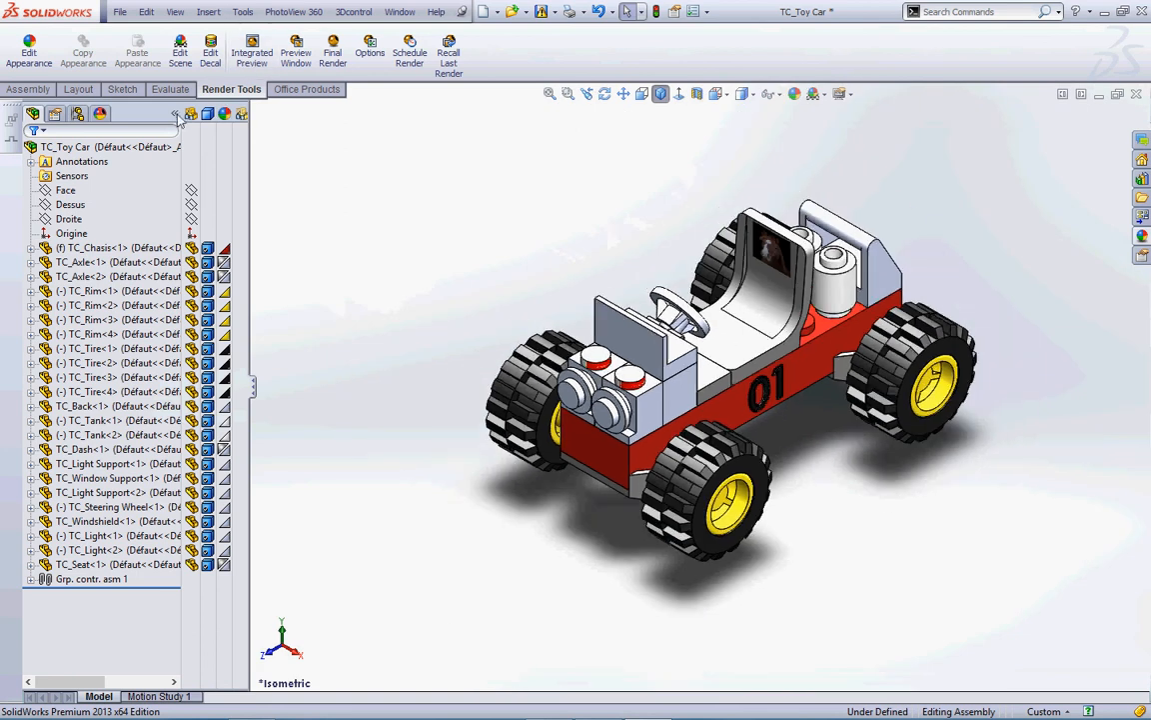
left_click(176, 116)
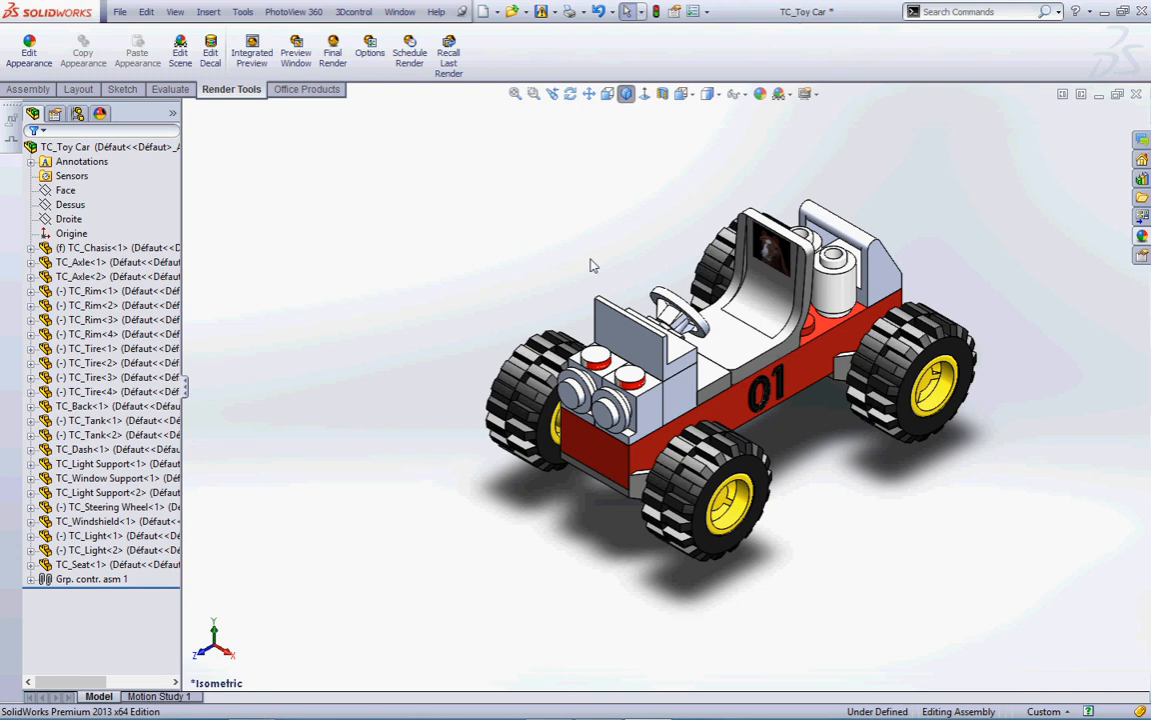
scroll(839, 392, "down", 3)
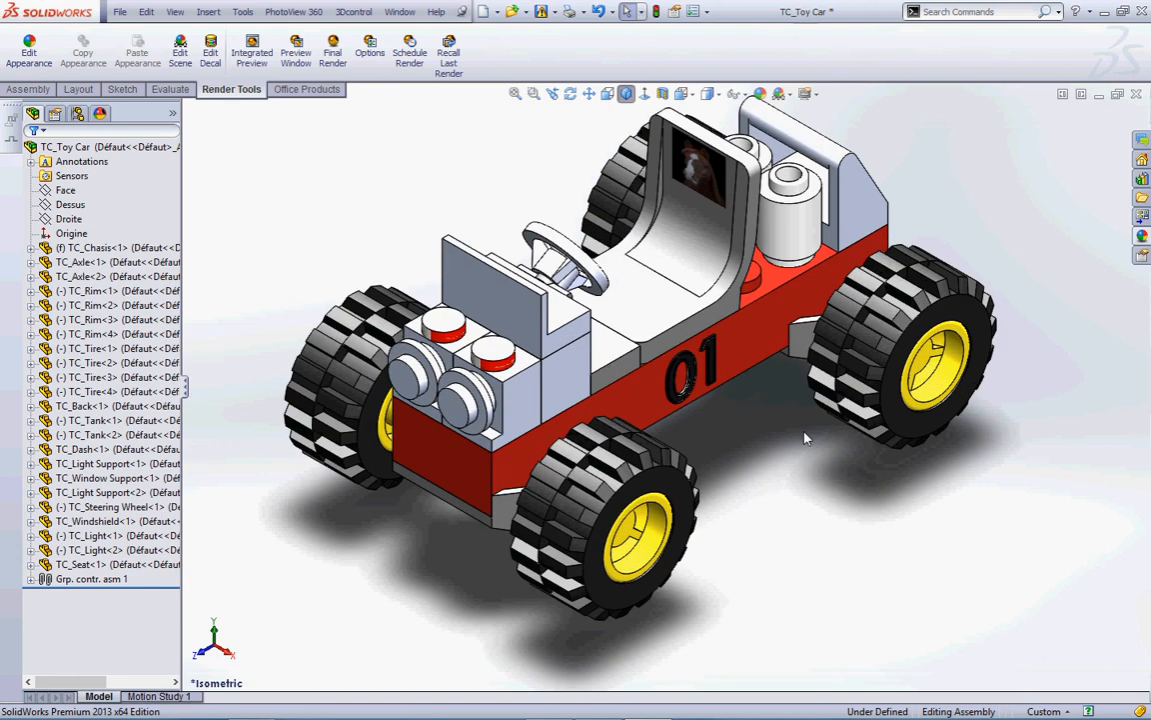
scroll(806, 437, "up", 4)
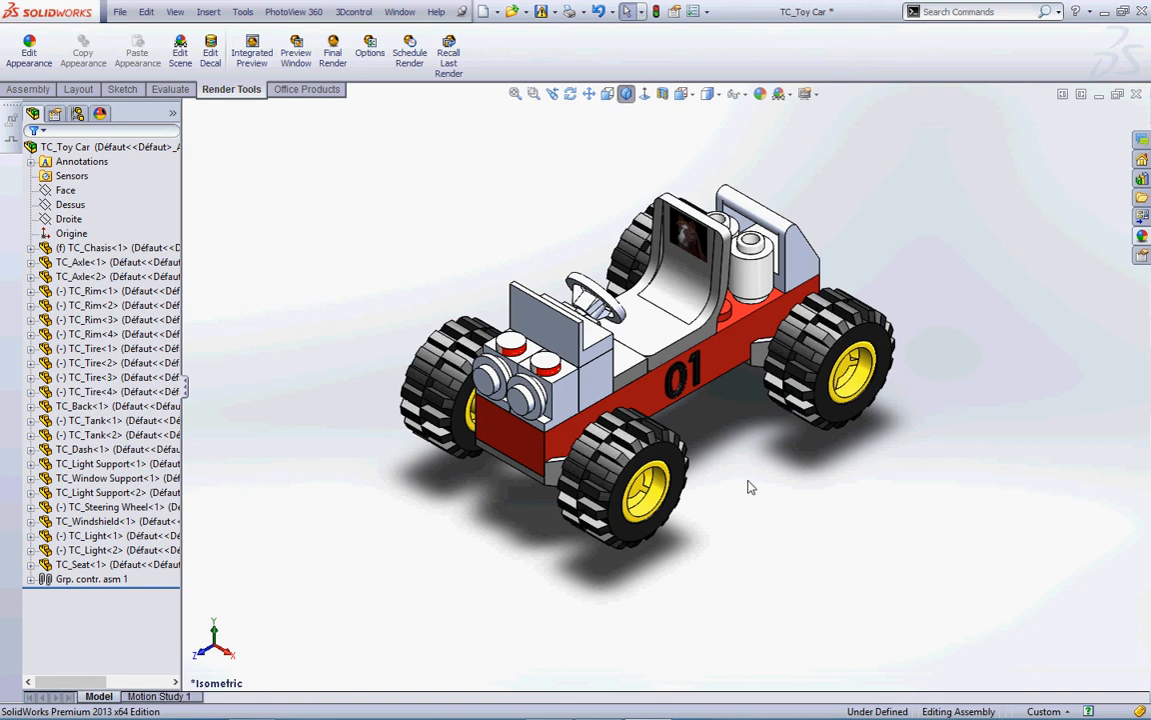
- Add a new camera to the toy car assembly's scene
left_click(100, 115)
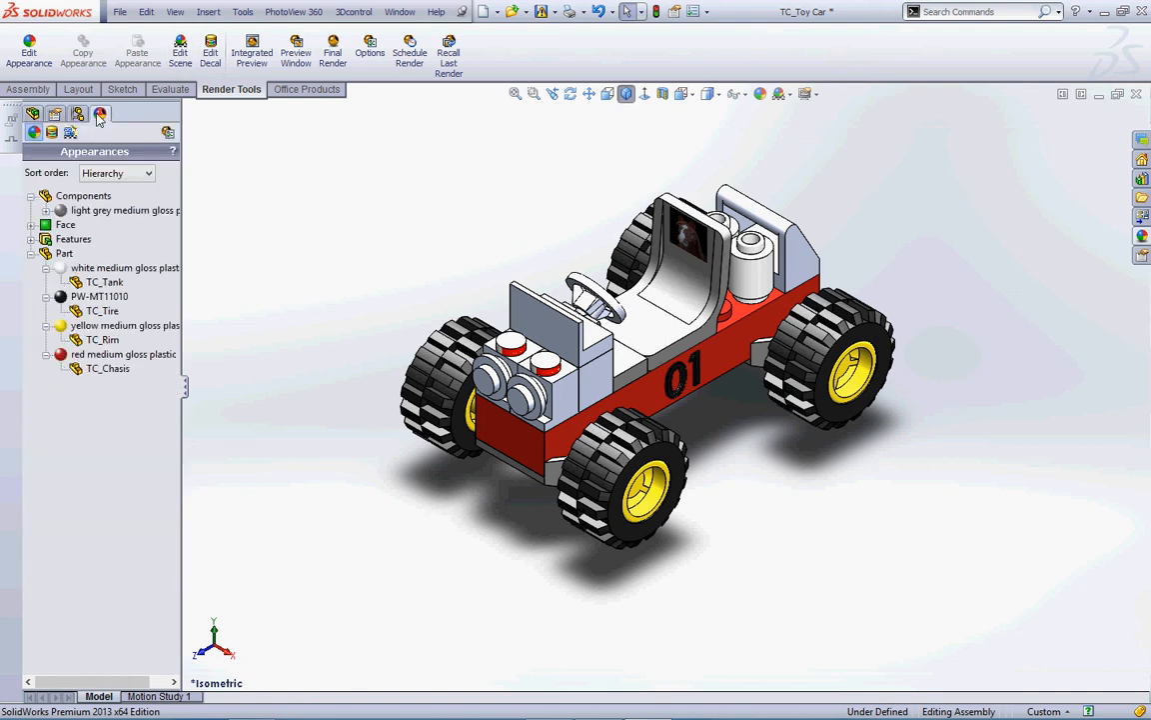
key("ctrl+2")
mouse_move(139, 111)
left_mouse_down()
mouse_move(88, 123)
mouse_move(108, 96)
mouse_move(70, 145)
mouse_move(34, 95)
mouse_move(45, 82)
mouse_move(75, 127)
left_mouse_up()
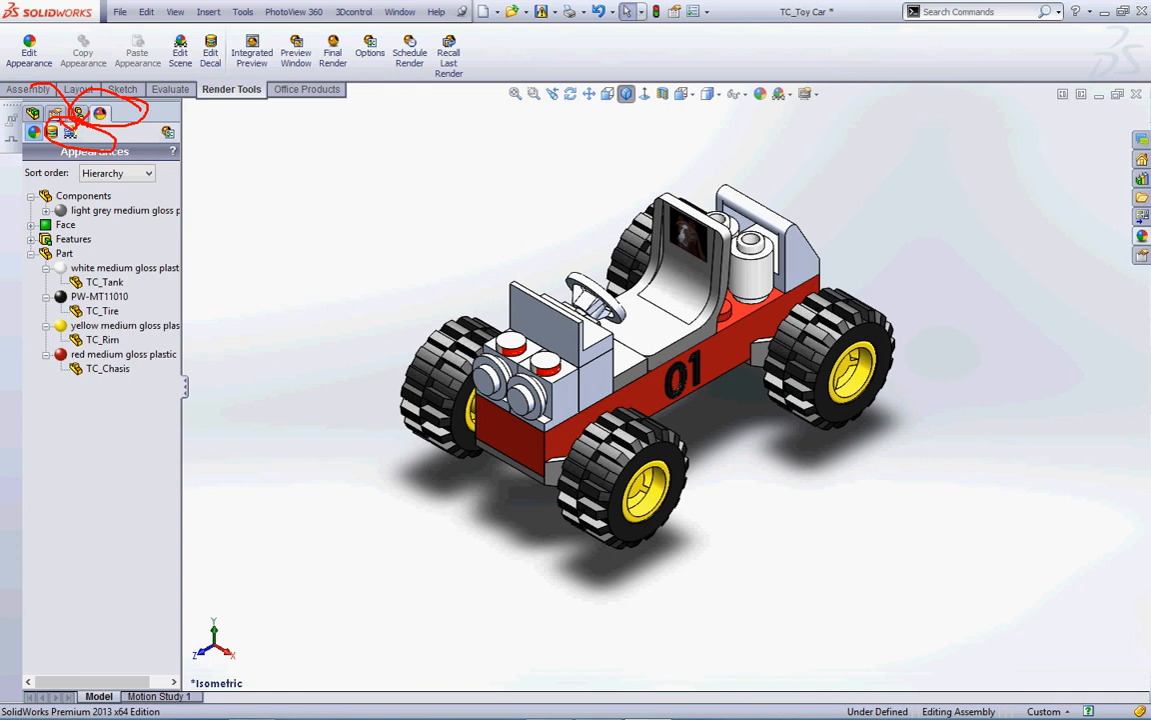
key("Escape")
left_click(70, 132)
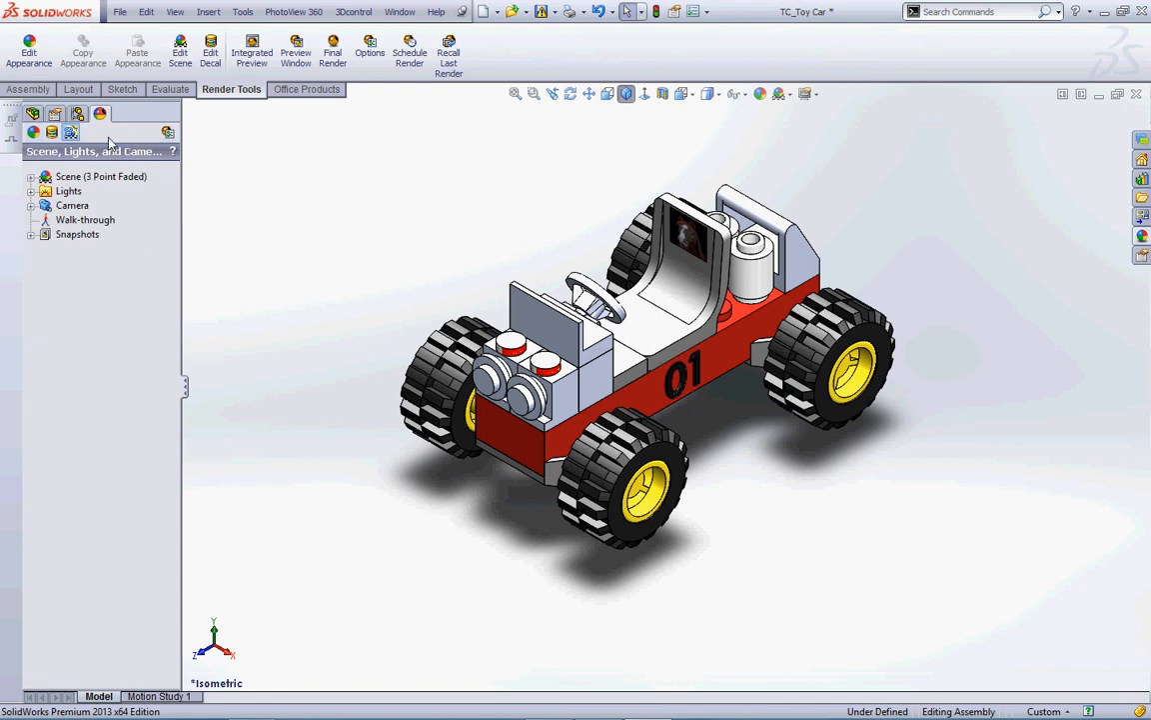
left_click(32, 206)
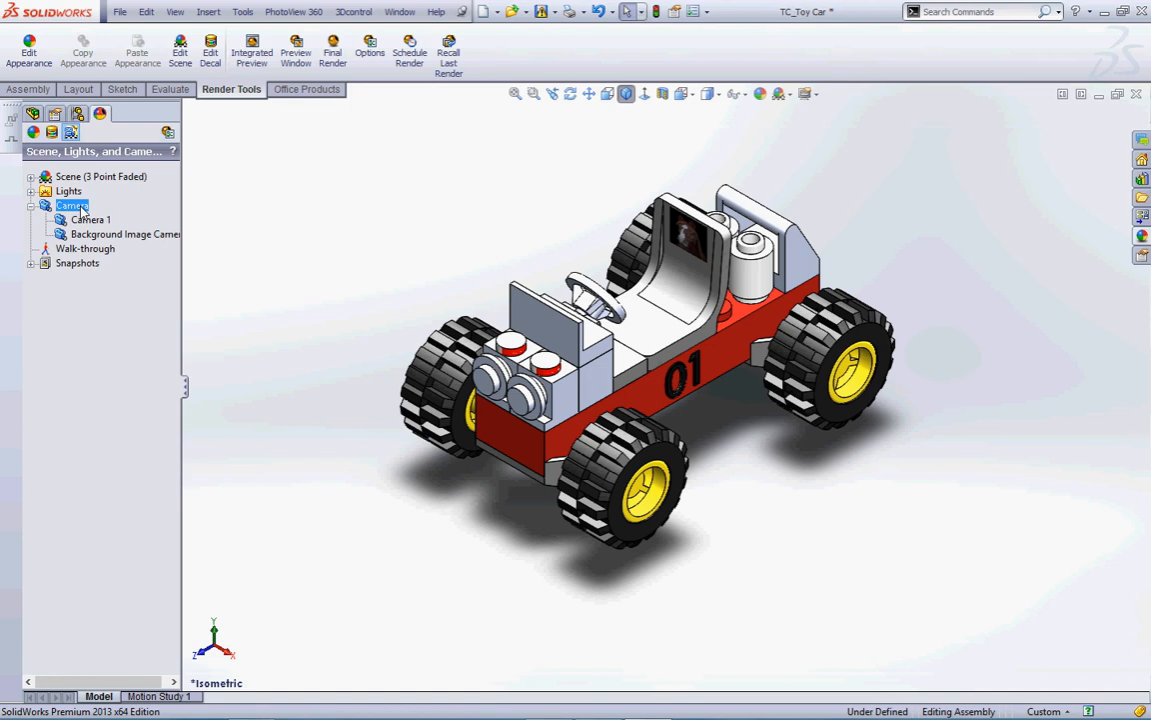
right_click(84, 207)
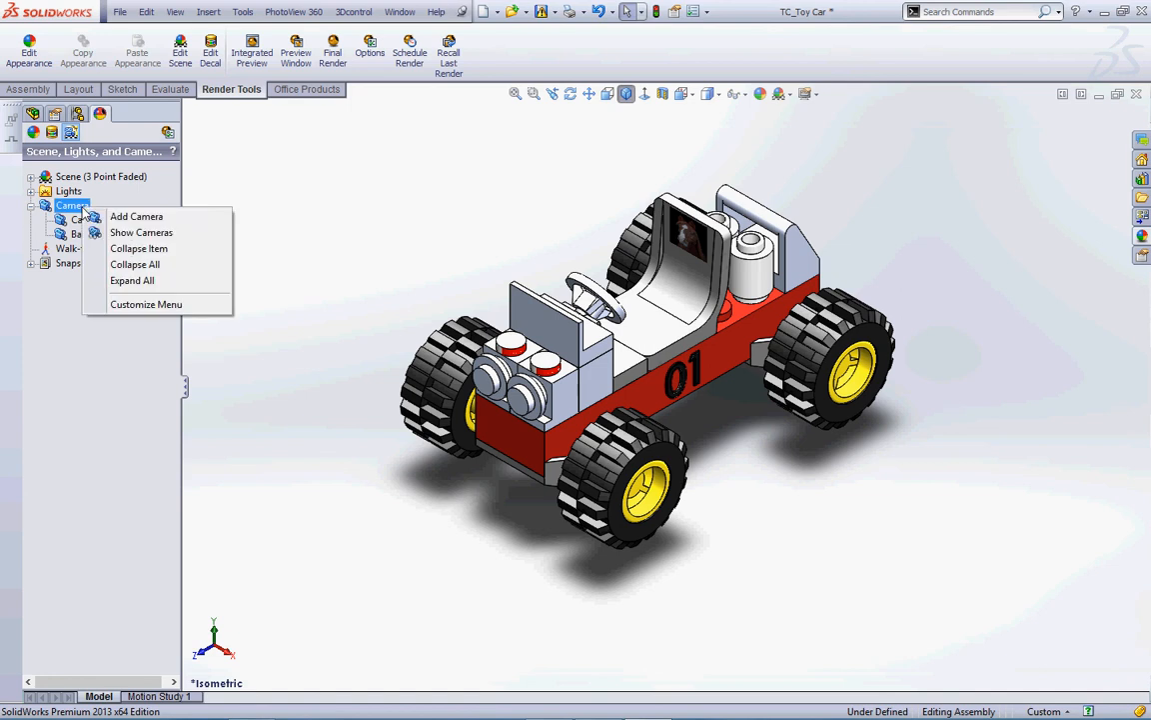
left_click(136, 217)
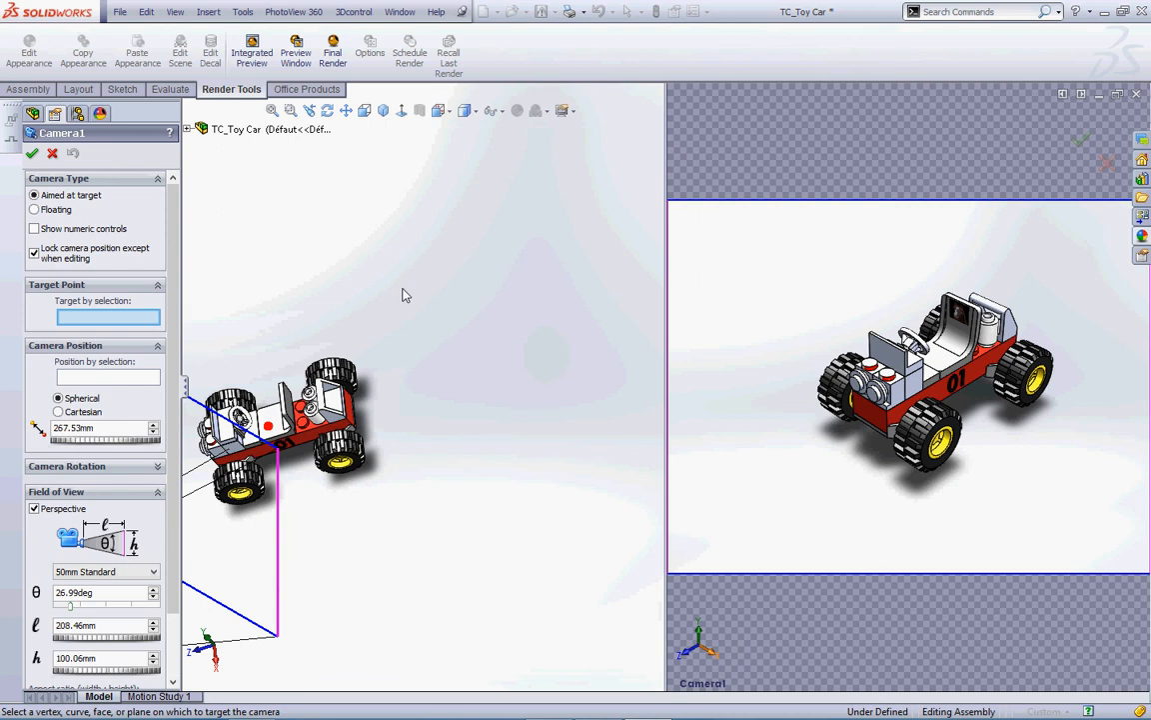
- Position the new camera behind and beside the car, about 210 mm from its target, and accept it
scroll(337, 287, "up", 5)
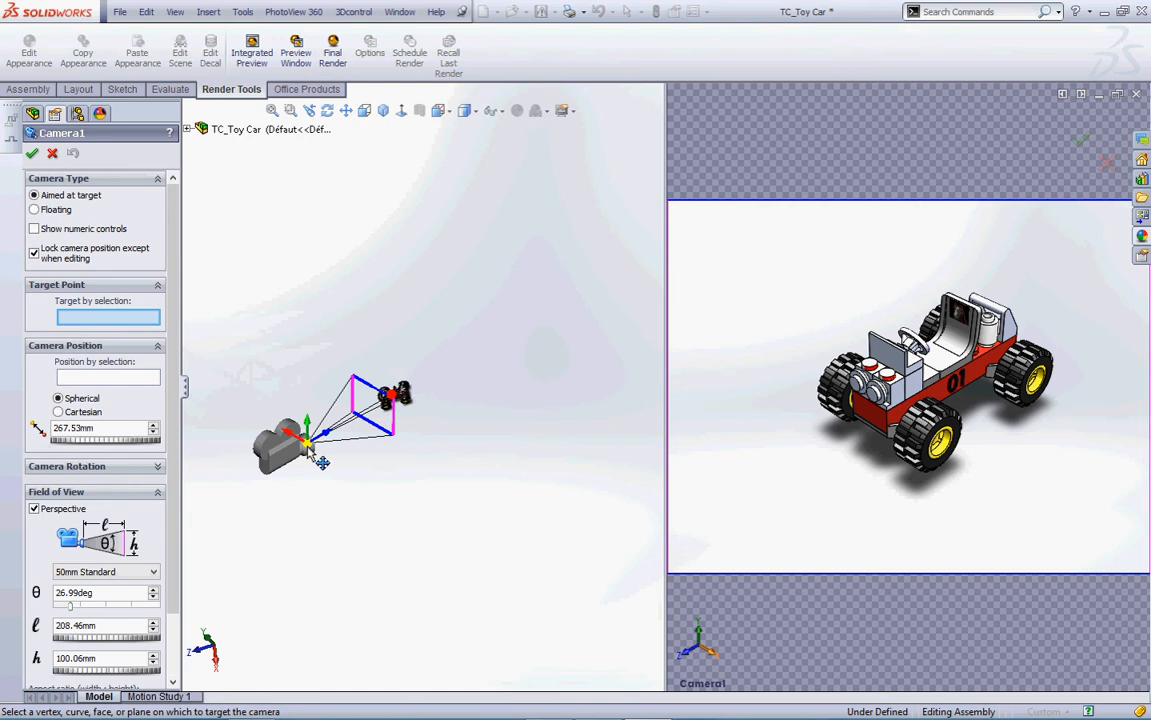
left_click_drag(322, 462, 450, 457)
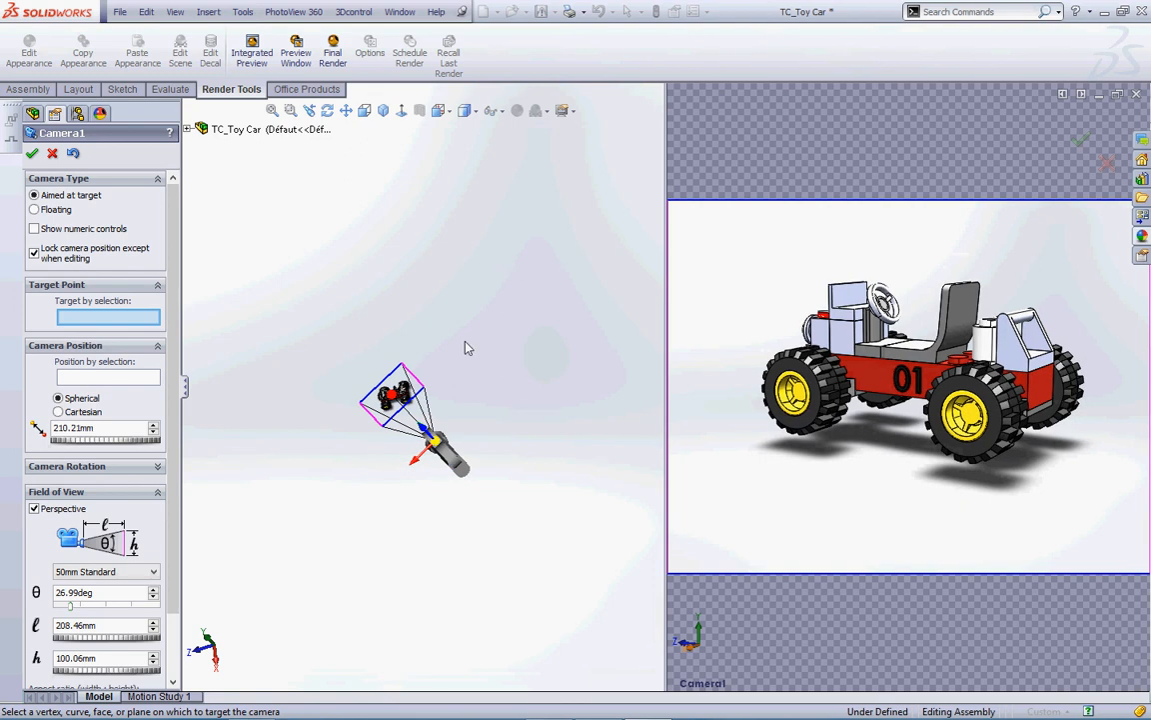
left_click(34, 155)
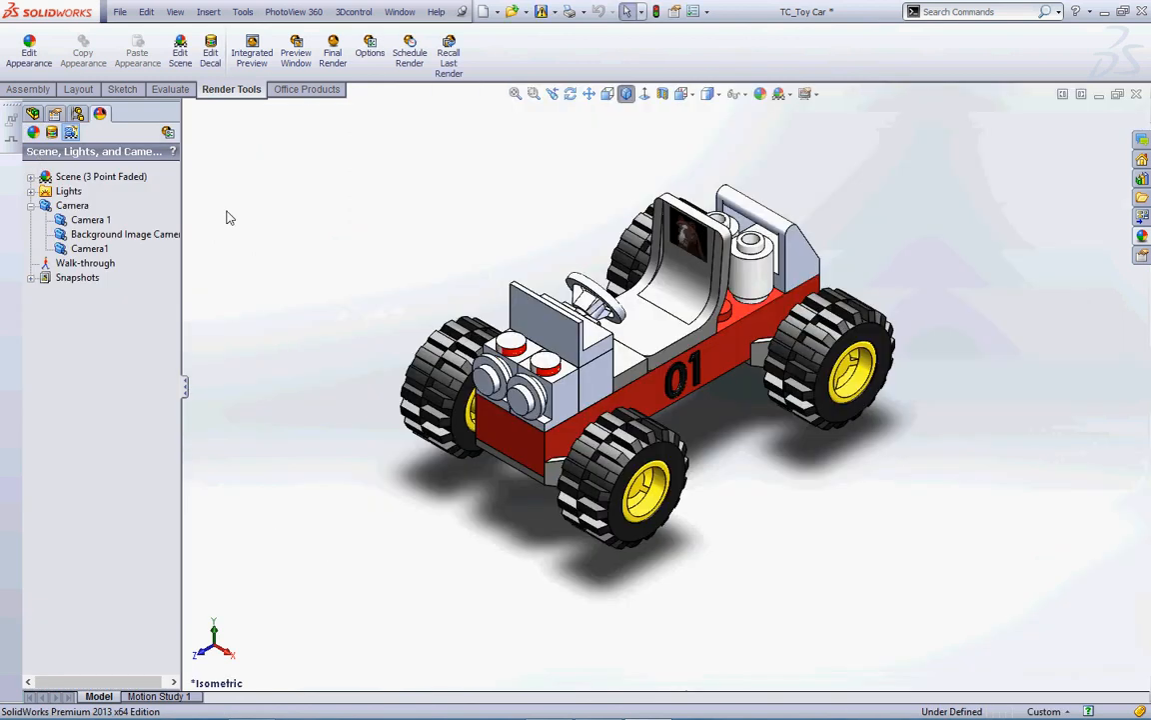
- Rename the new camera as Camera-back view
left_click(105, 264)
left_click(90, 249)
left_click(92, 249)
left_click(114, 250)
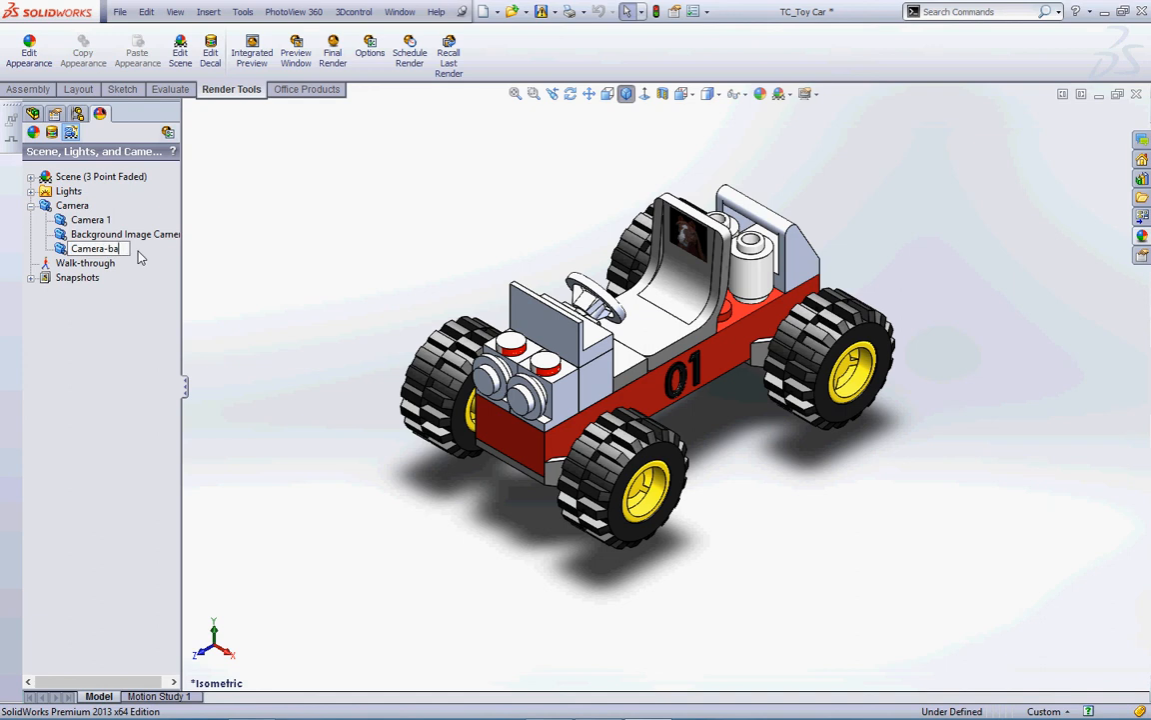
type("-back view")
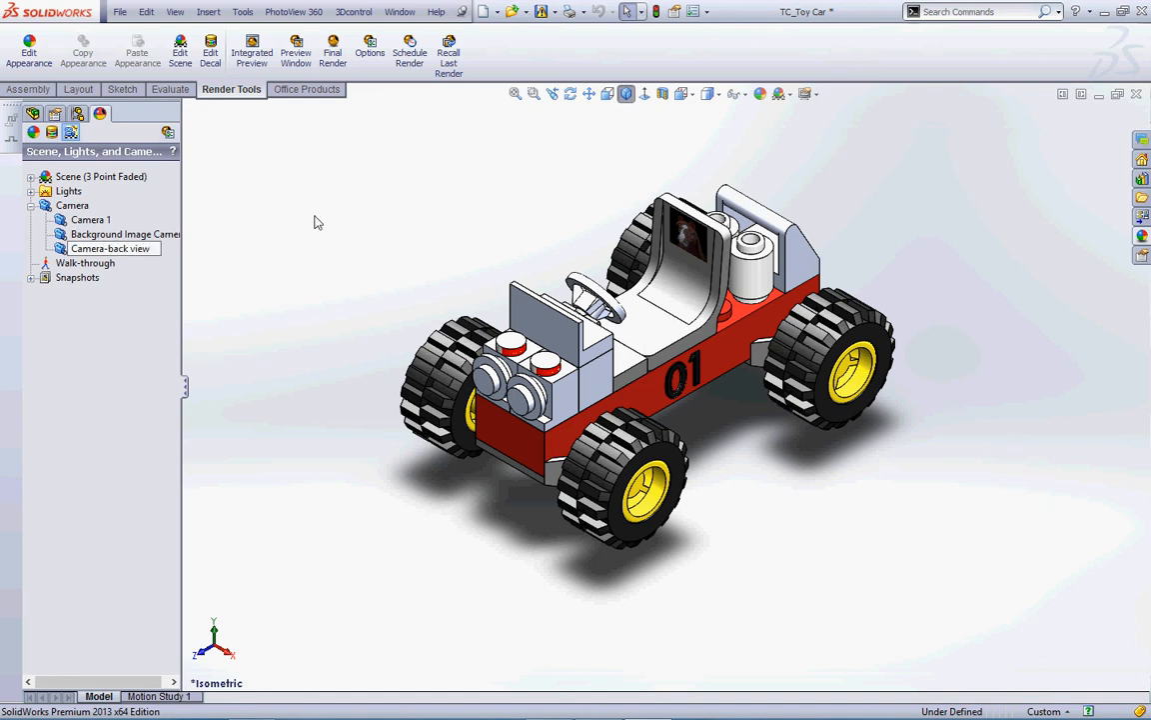
key("Return")
- View the toy car through Camera 1, and switch to the Camera-back view camera
right_click(105, 220)
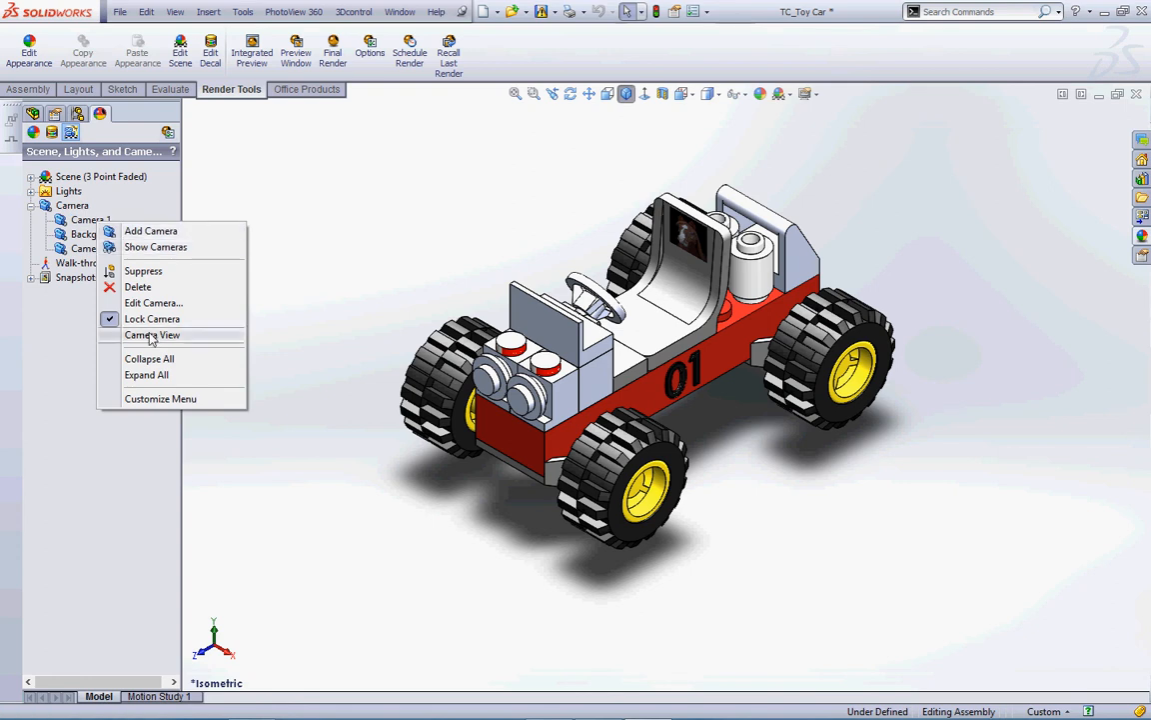
left_click(189, 335)
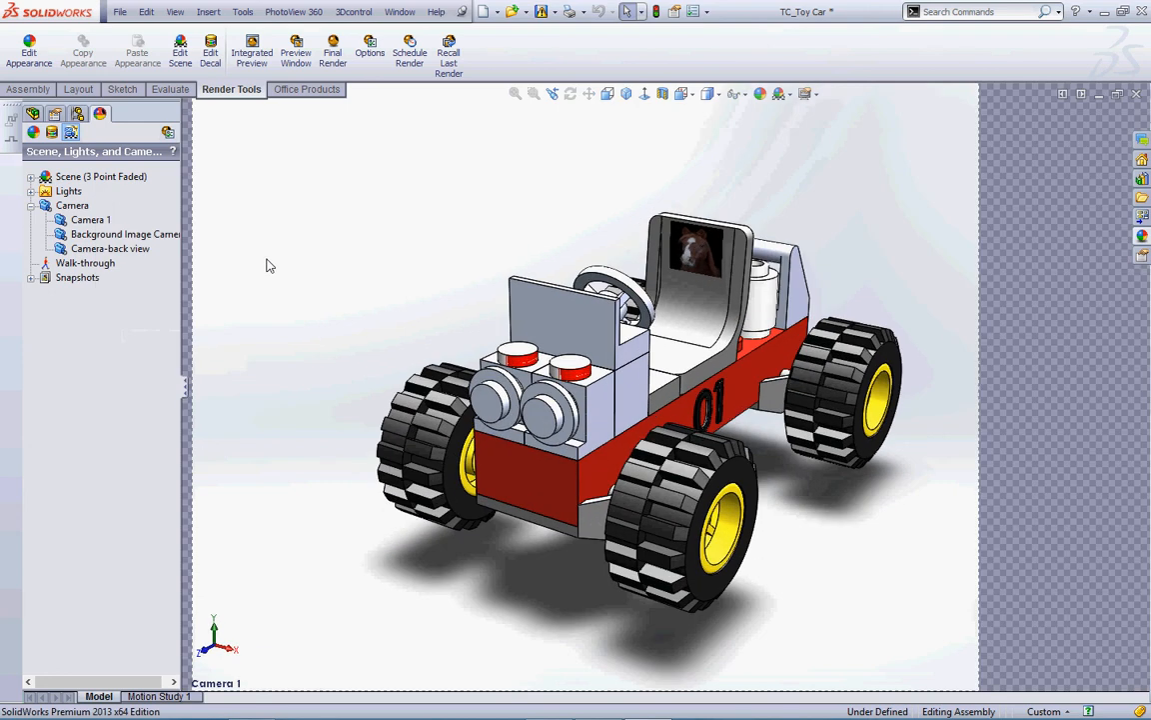
left_click(95, 247)
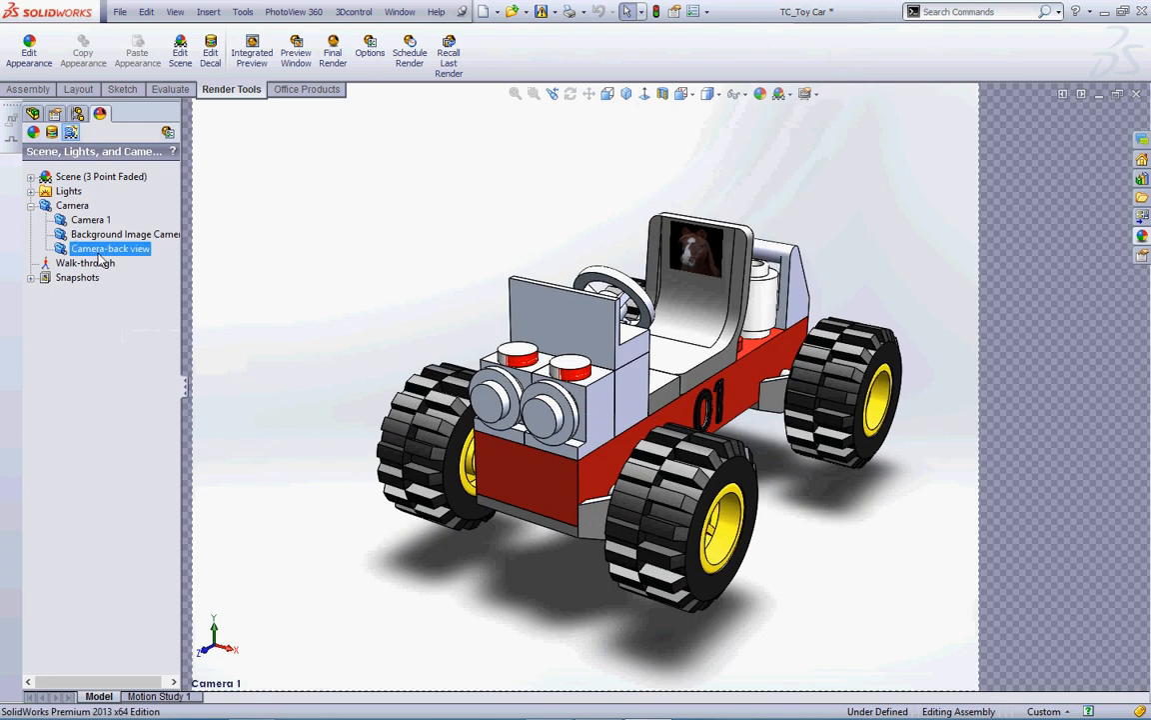
right_click(95, 248)
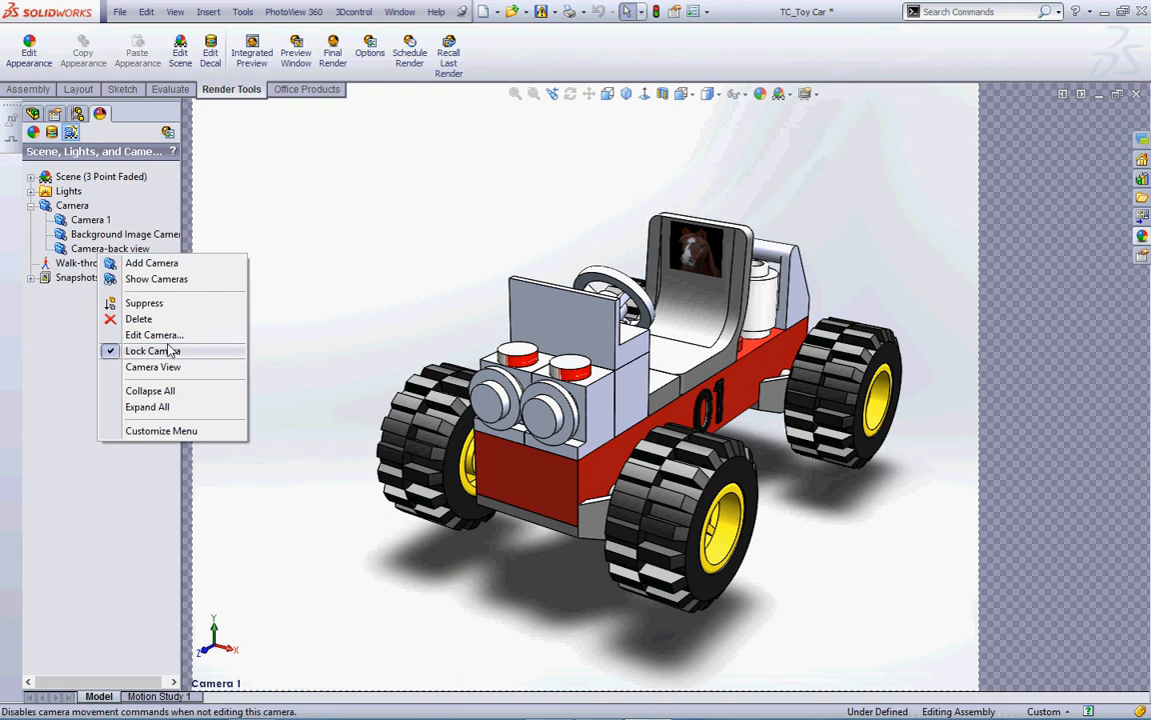
left_click(144, 368)
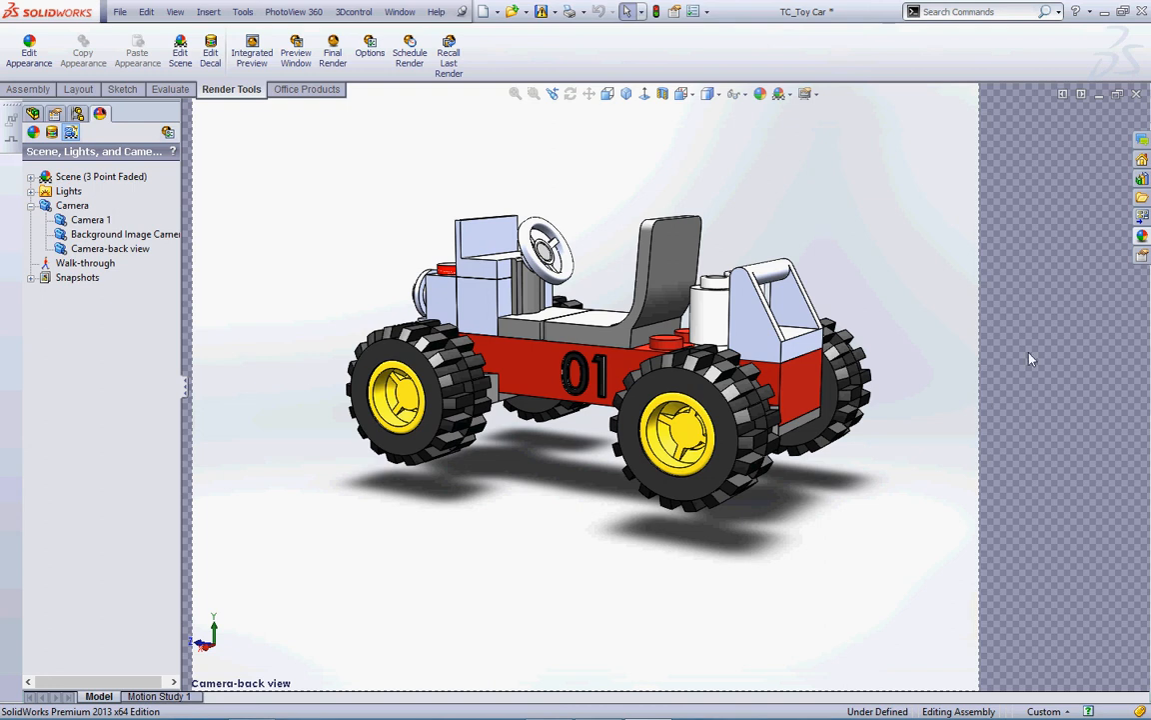
- Apply the Backdrop - Studio Room 2 scene to the toy car assembly
left_click(1143, 237)
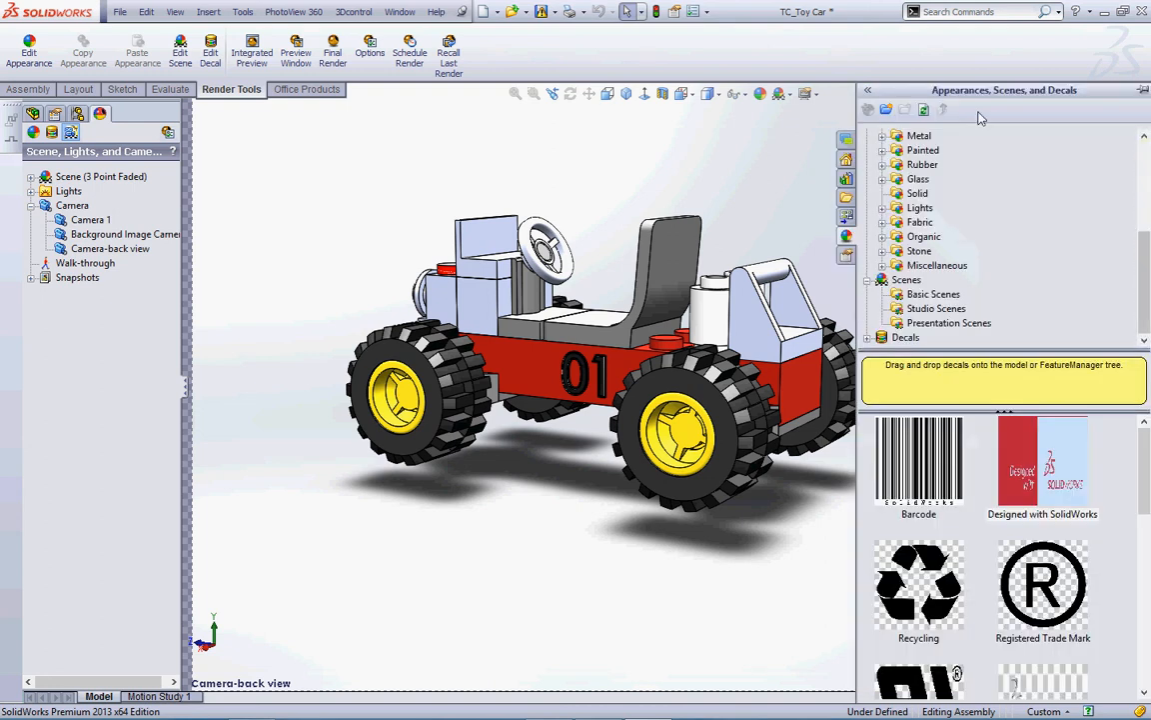
left_click(906, 280)
left_click(954, 322)
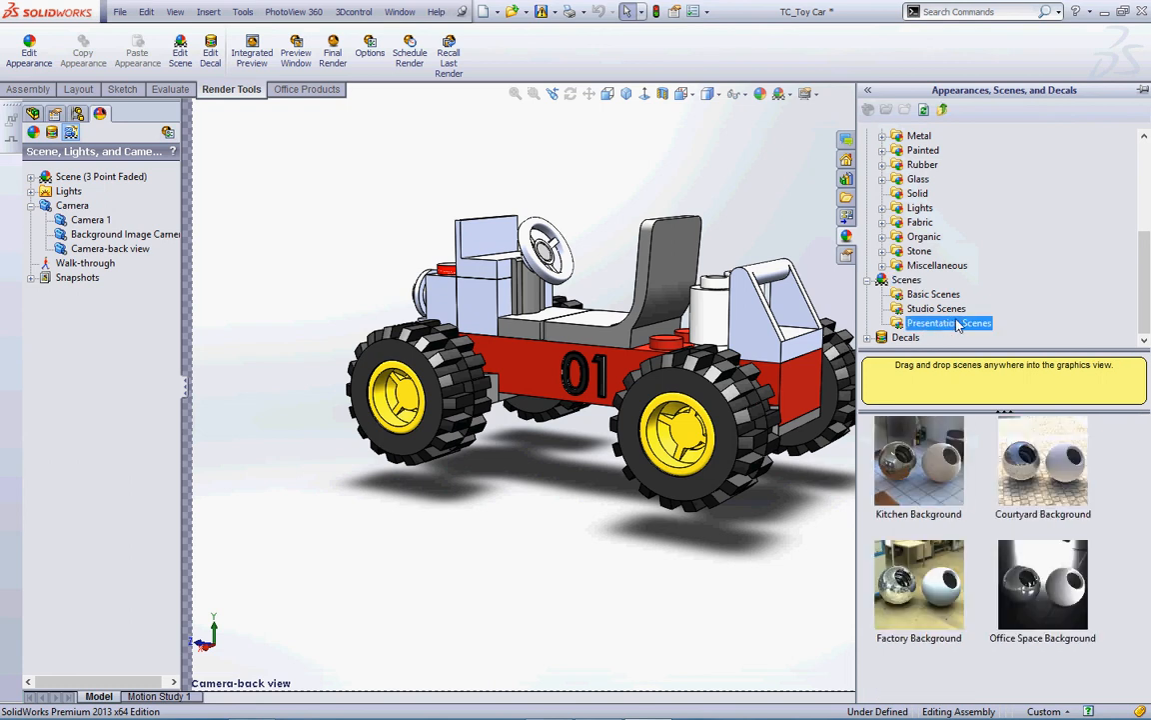
left_click(934, 294)
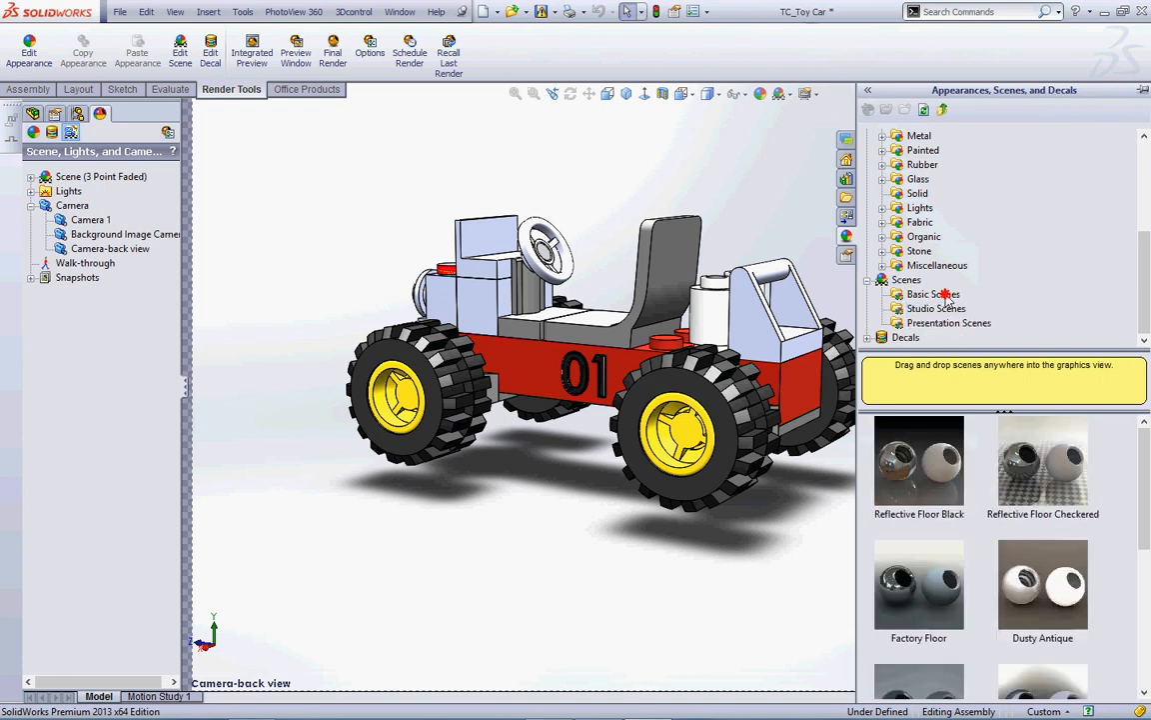
left_click_drag(1145, 460, 1108, 699)
left_click(918, 637)
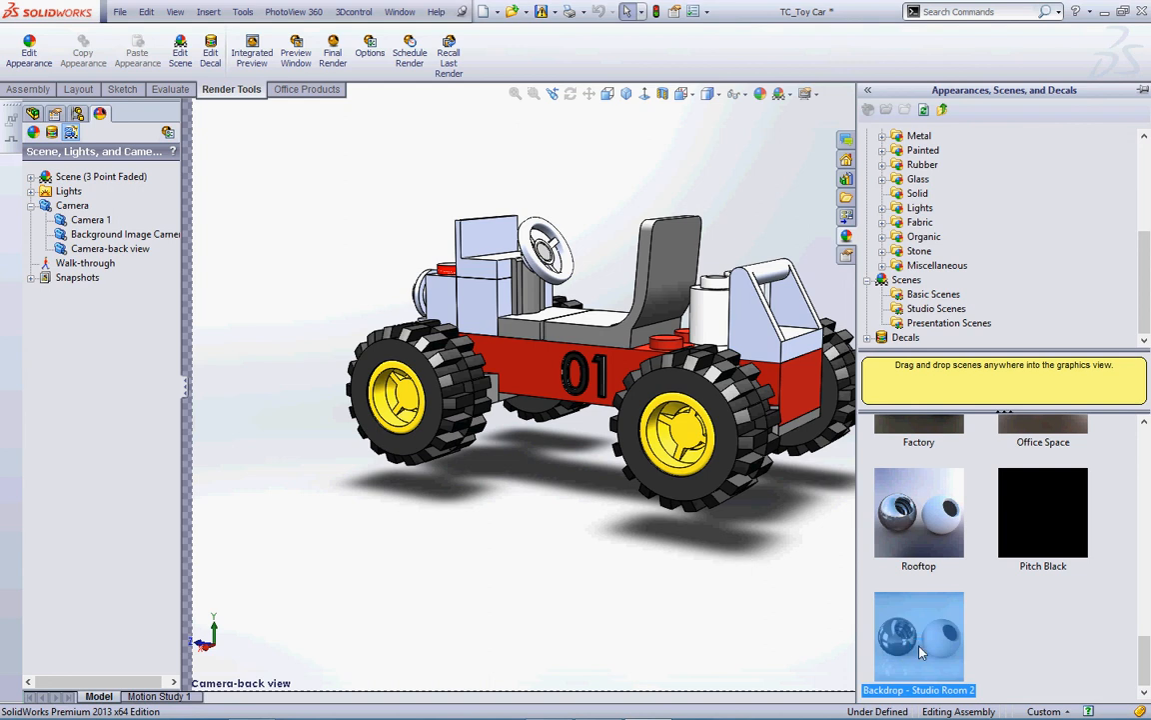
double_click(919, 639)
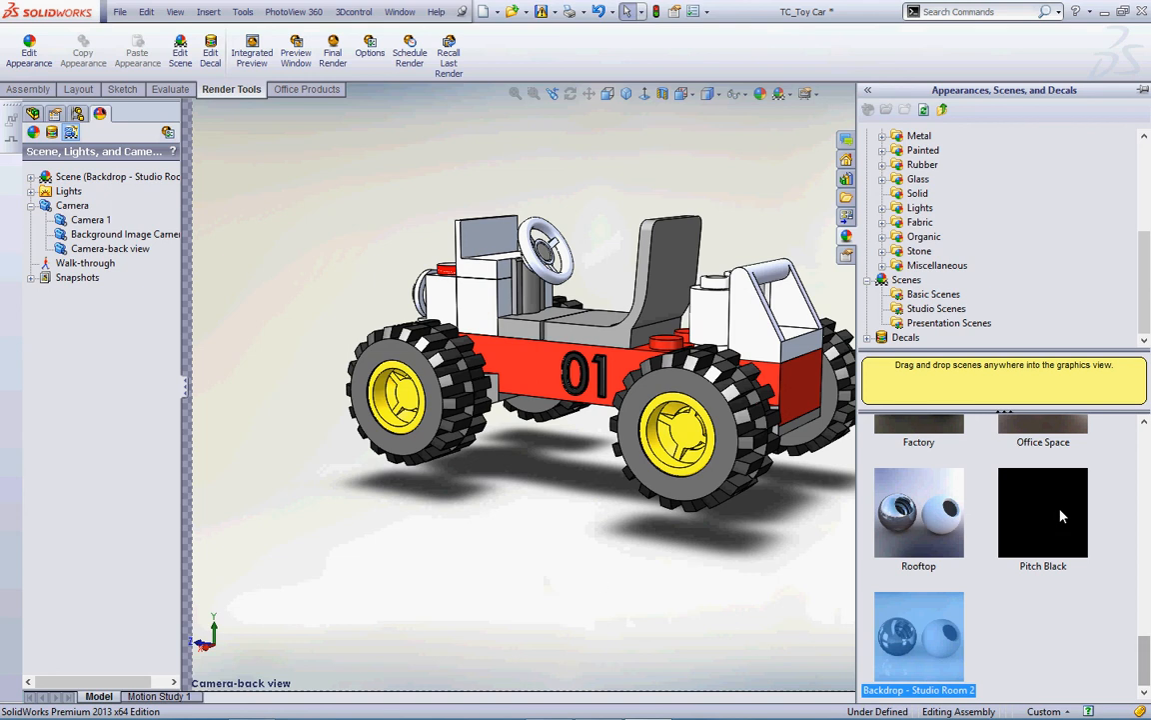
- Try the Courtyard Background and Kitchen Background presentation scenes, and apply Office Space Background to the toy car assembly
left_click(982, 324)
double_click(1069, 475)
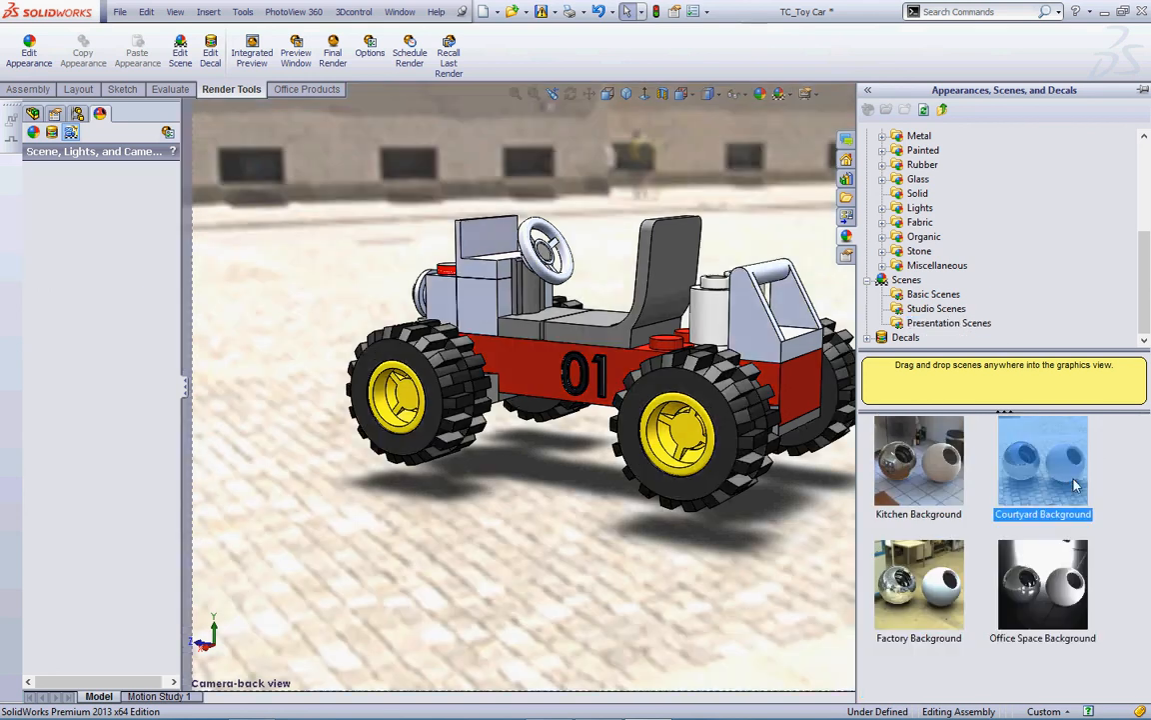
mouse_move(1074, 486)
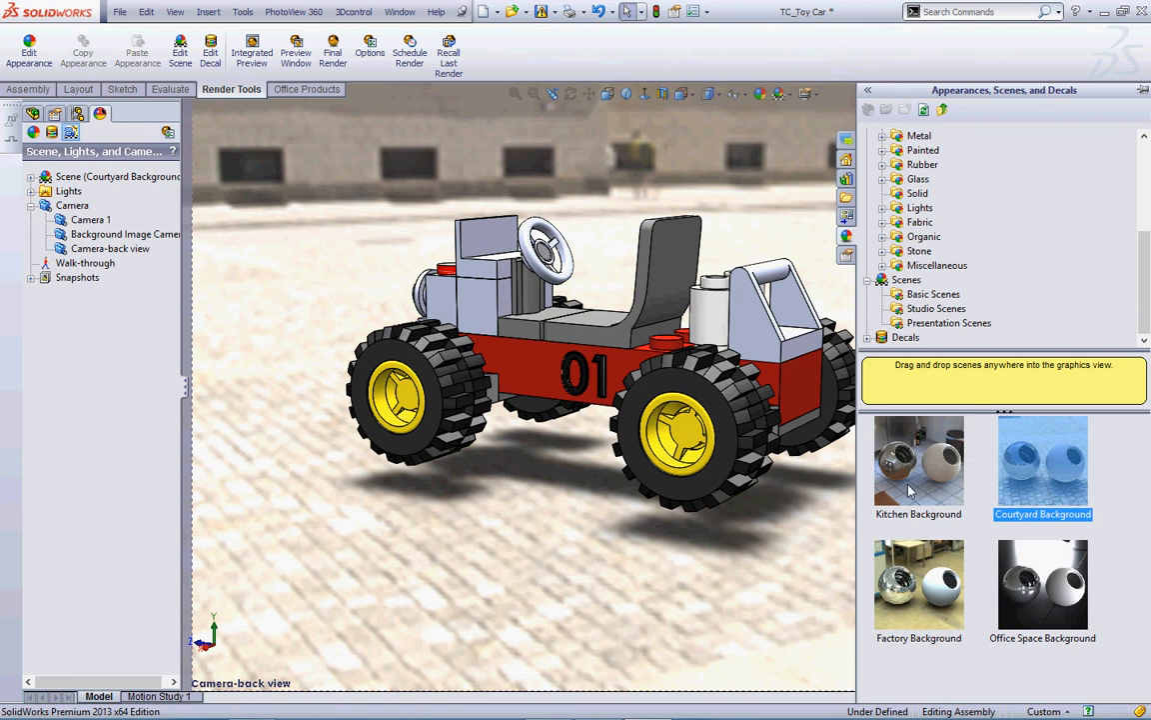
double_click(906, 476)
mouse_move(937, 500)
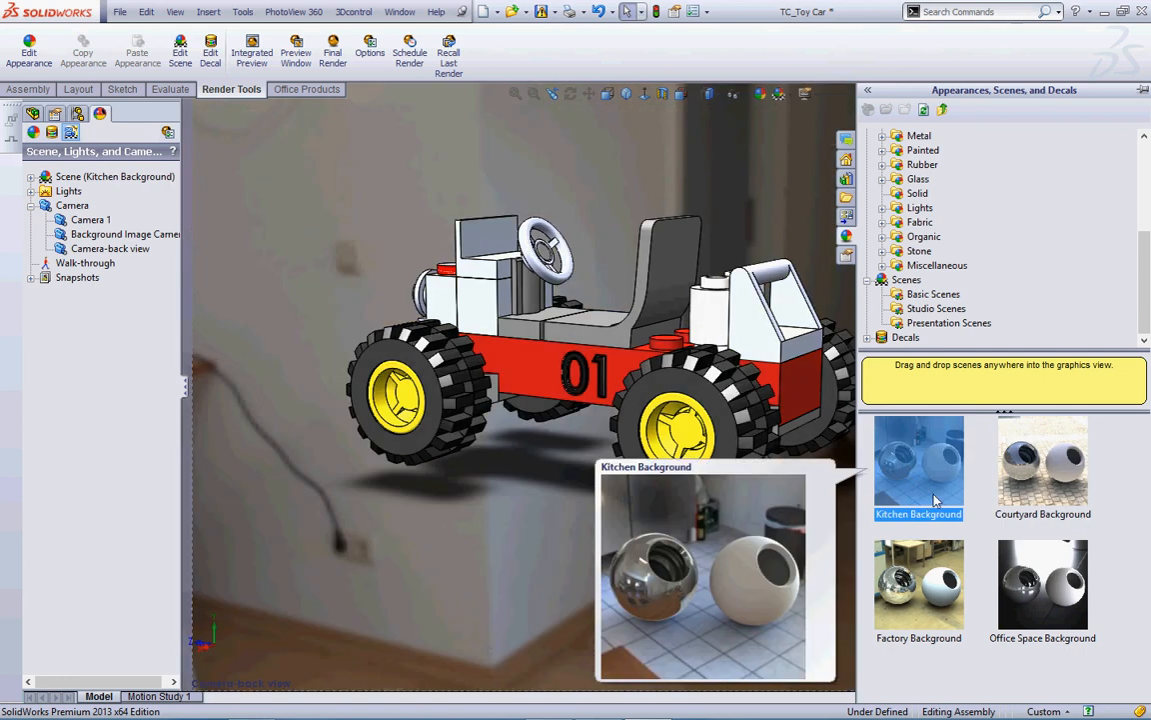
double_click(1049, 584)
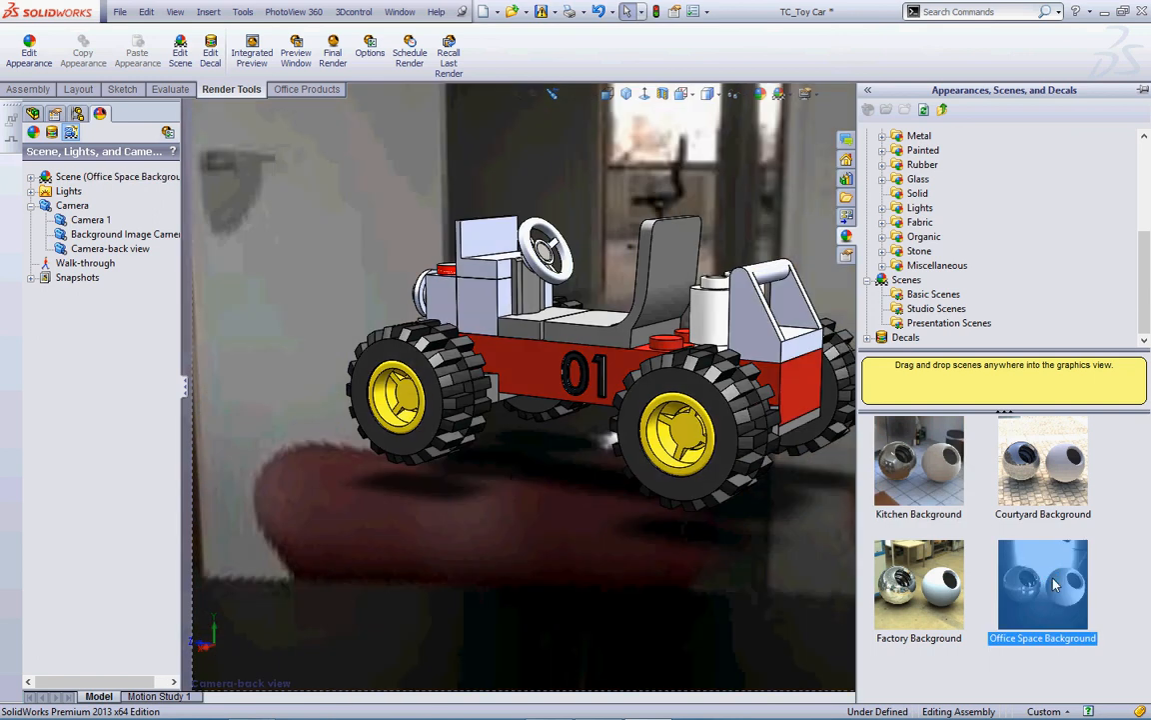
mouse_move(1054, 585)
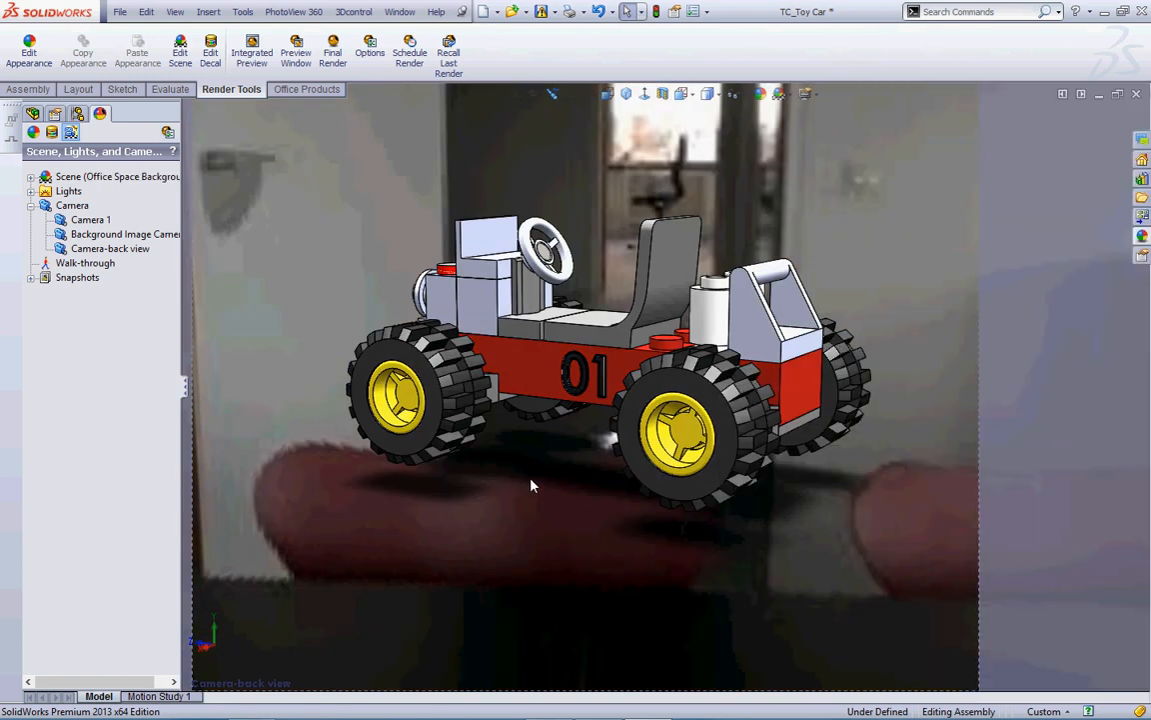
- View the car through Camera 1 and open it for editing to target an edge of the chassis
right_click(91, 220)
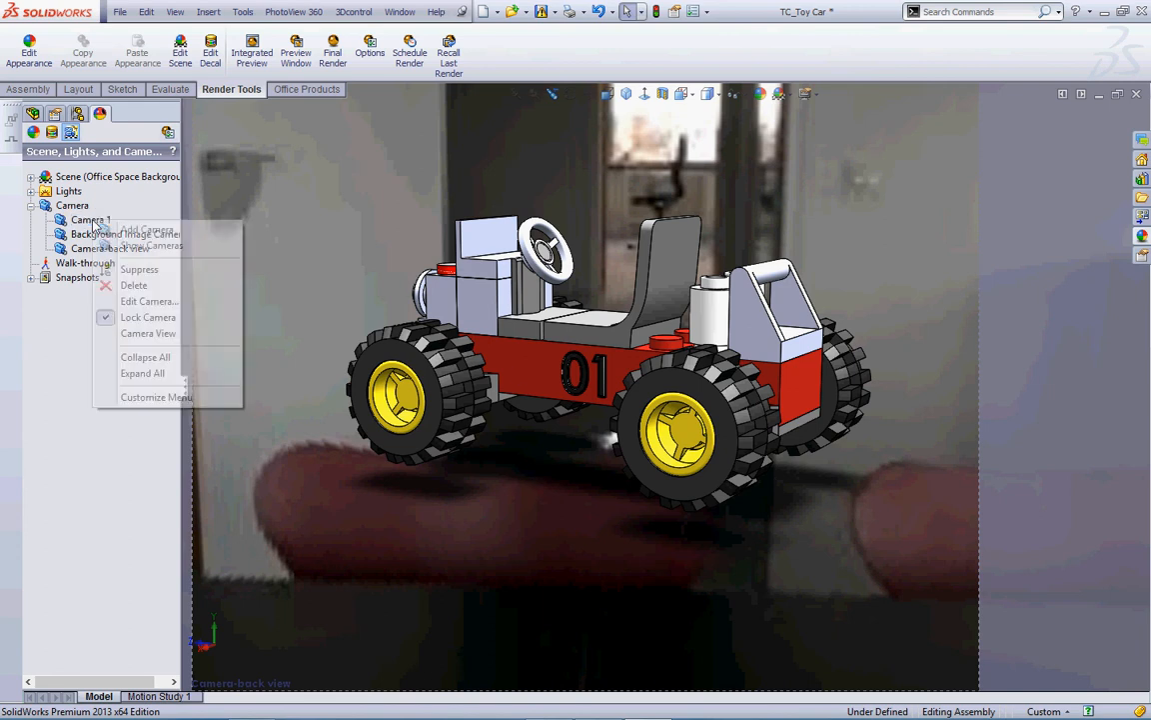
left_click(160, 333)
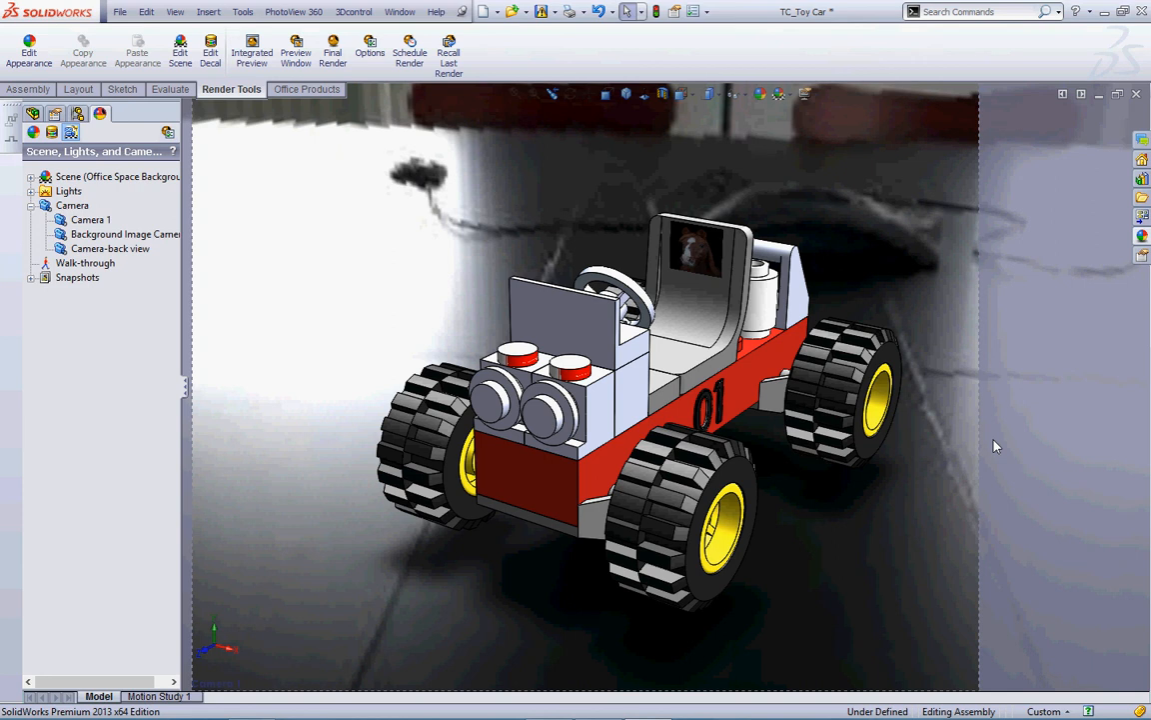
left_click(90, 220)
right_click(93, 222)
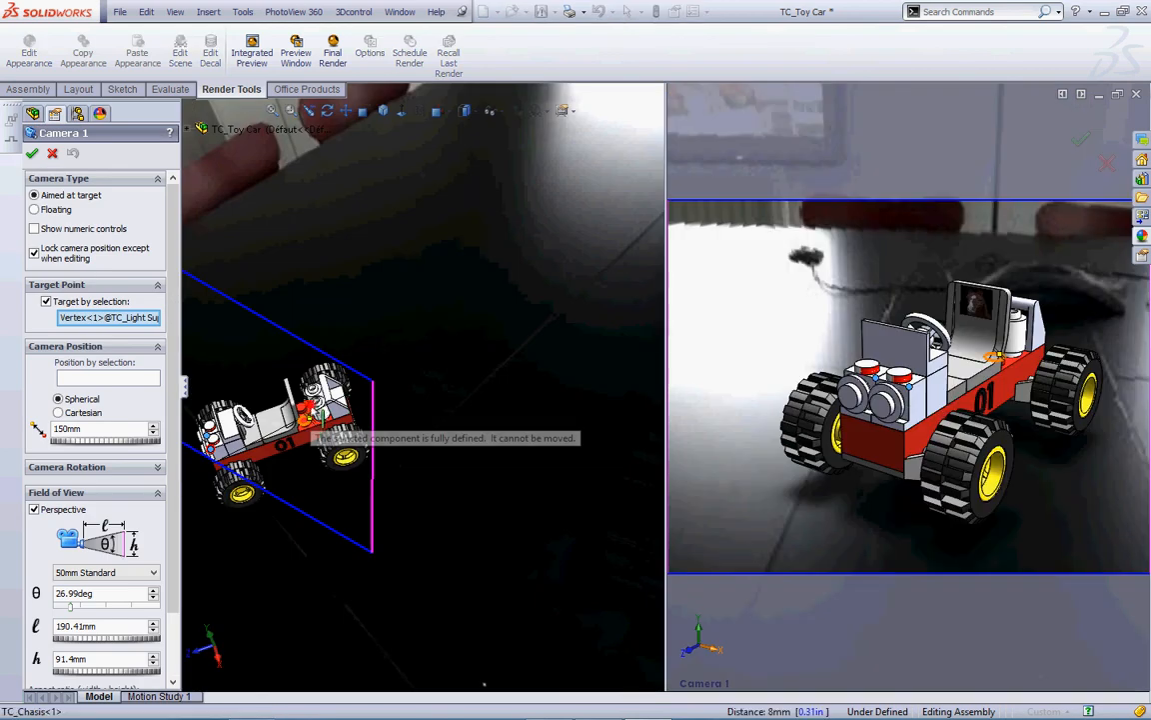
left_click(300, 410)
scroll(410, 401, "up", 5)
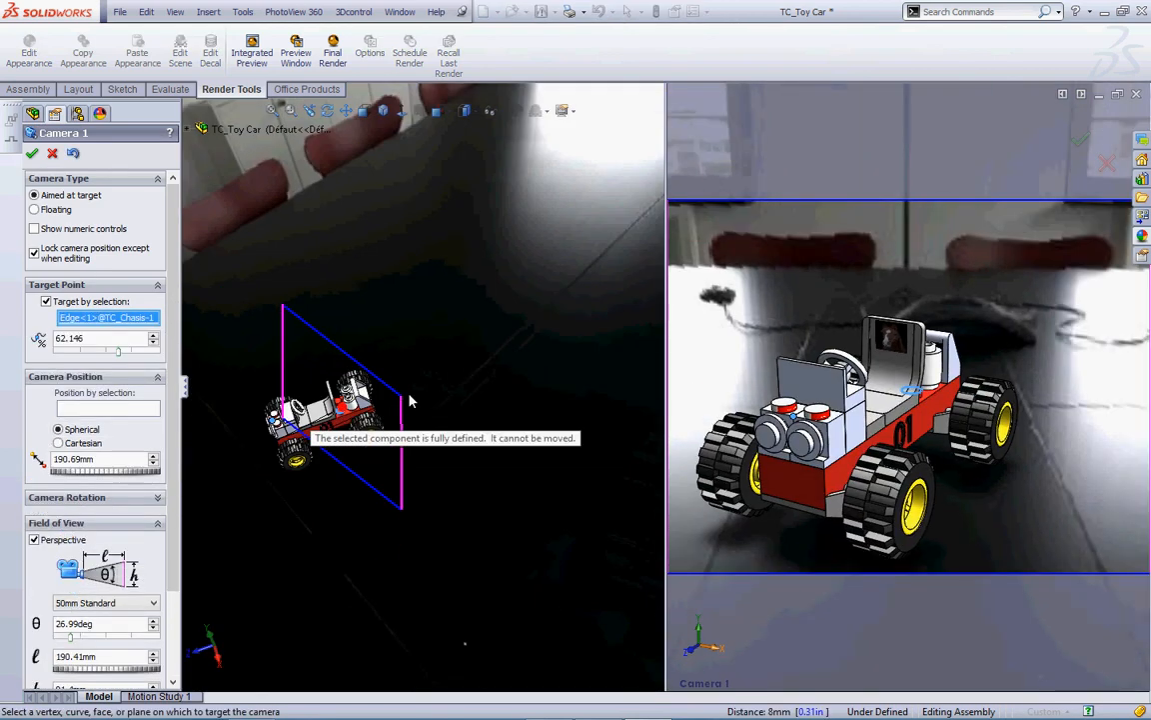
- Reposition Camera 1 above the car's front, about 207 mm from its target, and accept the camera changes
mouse_move(295, 451)
left_mouse_down()
mouse_move(296, 424)
mouse_move(296, 434)
left_mouse_up()
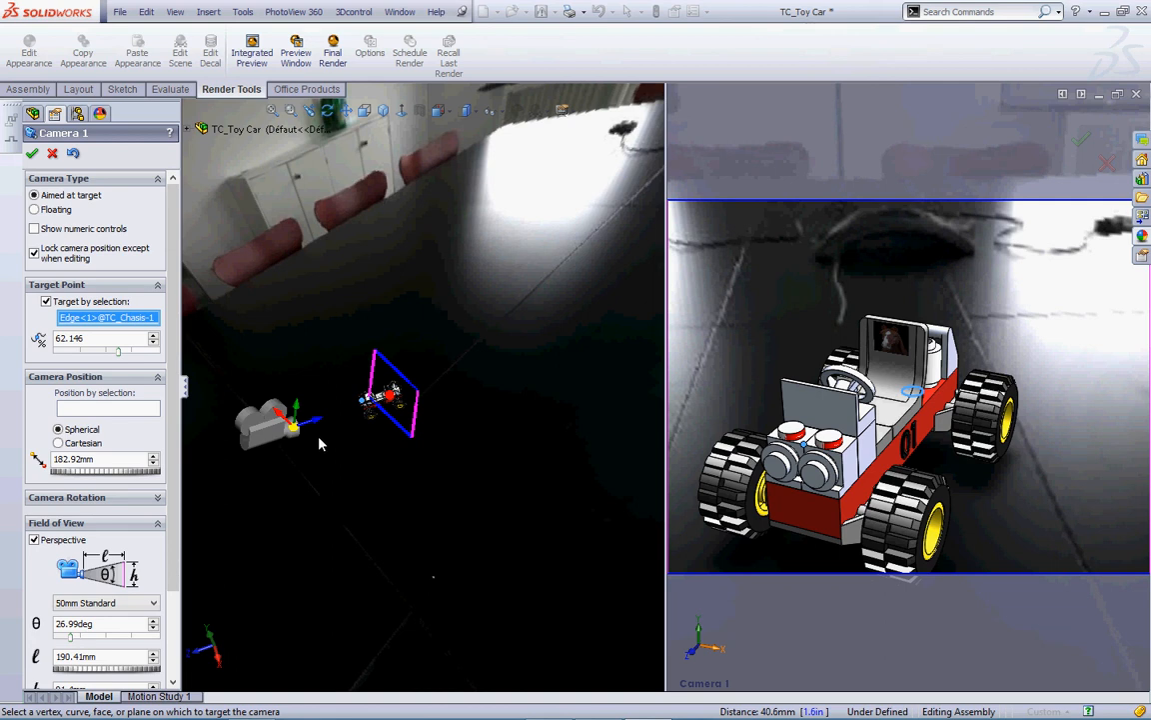
left_click_drag(299, 428, 278, 413)
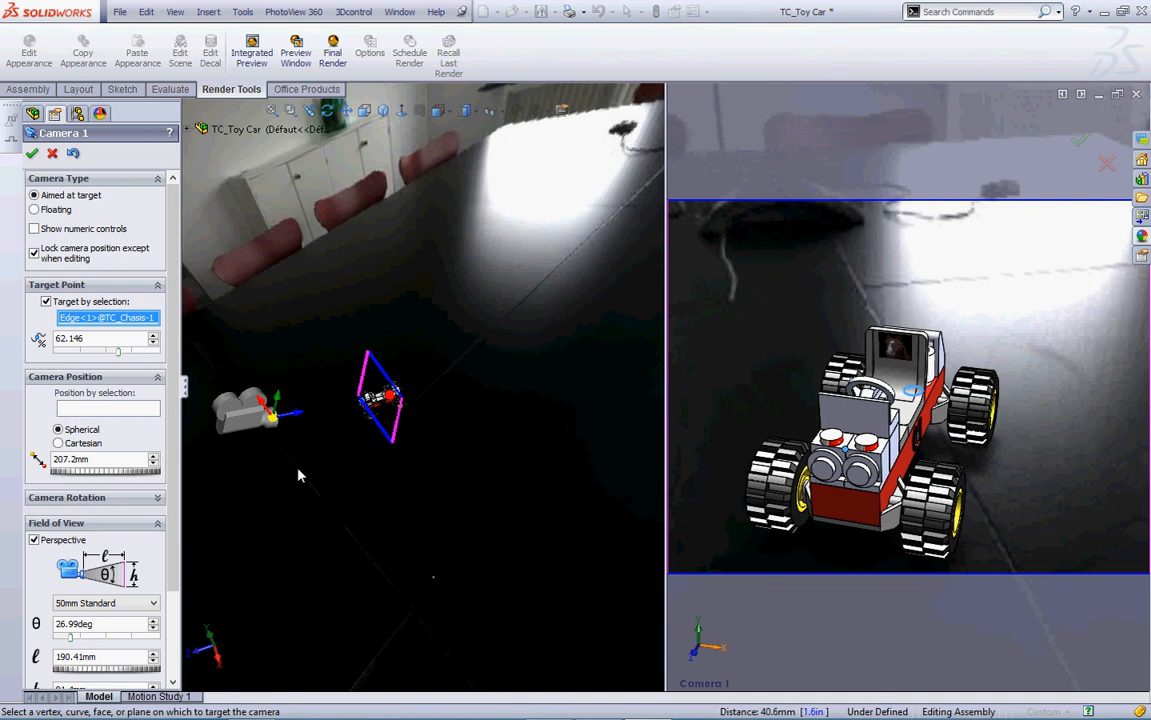
left_click(31, 152)
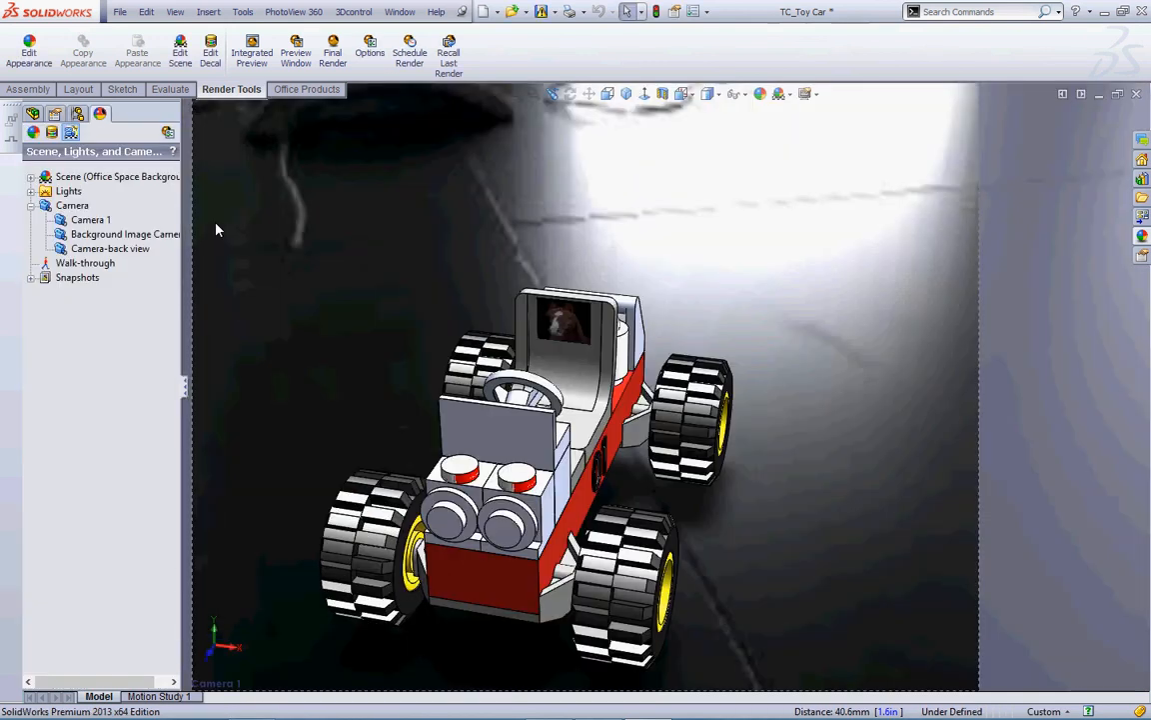
- Open the scene's environment for editing and start browsing for a replacement environment image
left_click(30, 177)
left_click(99, 192)
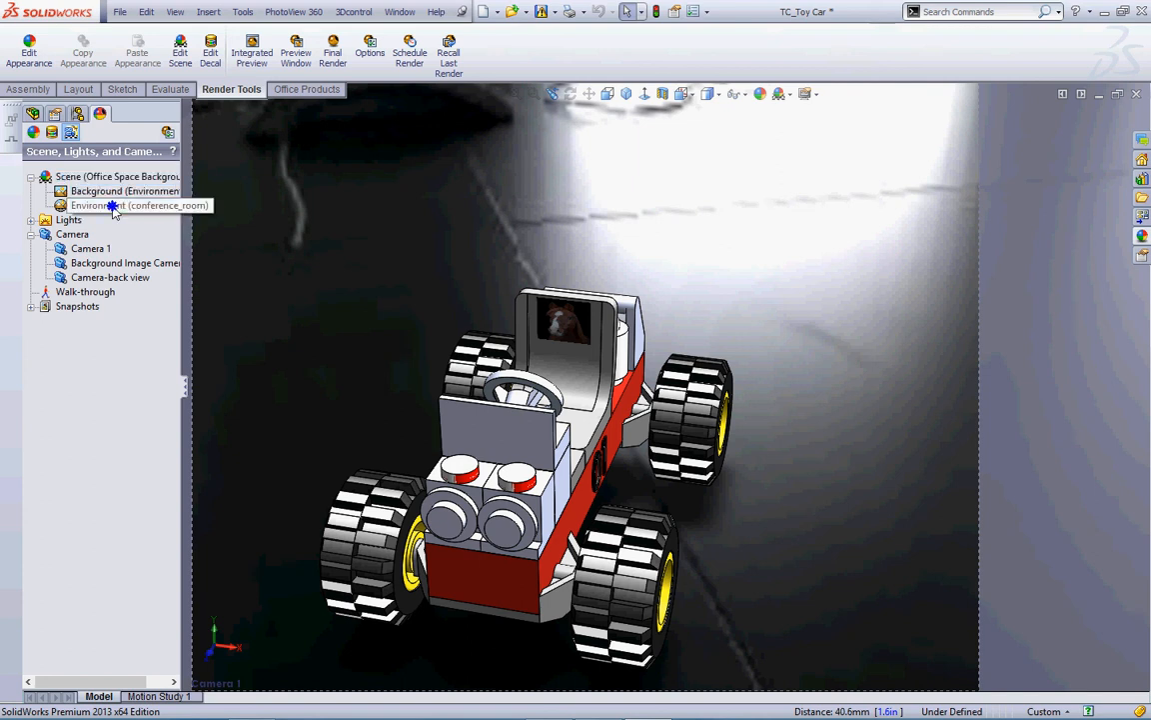
right_click(112, 207)
left_click(152, 217)
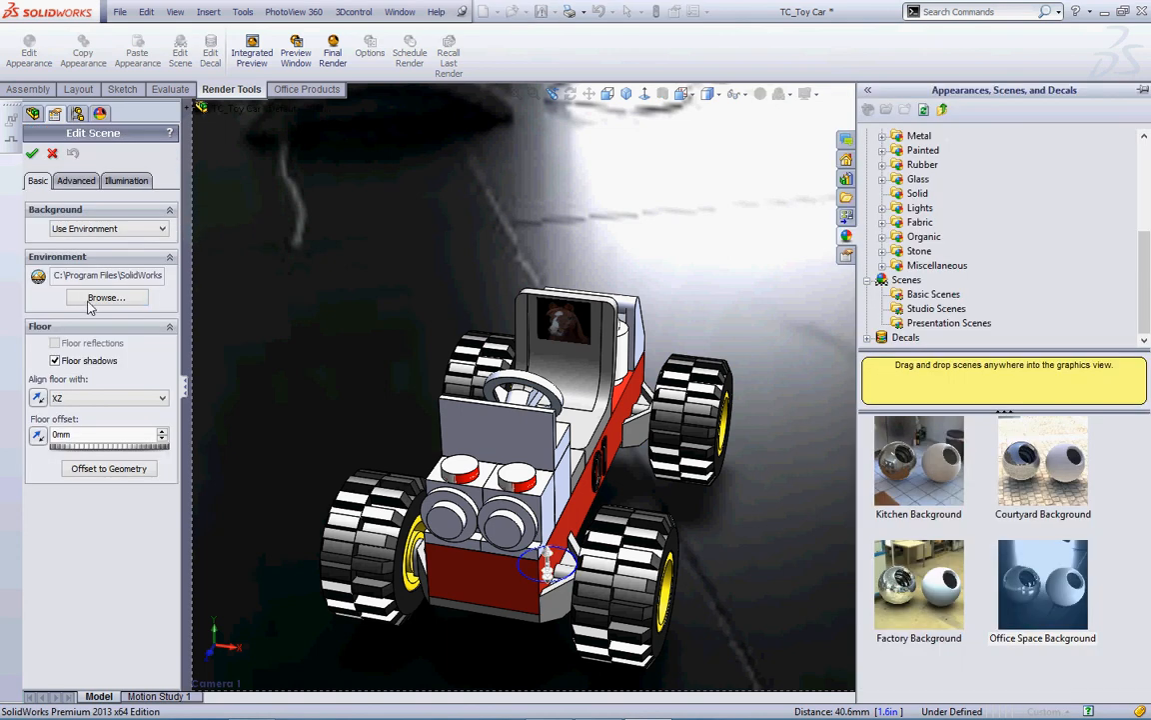
left_click(89, 299)
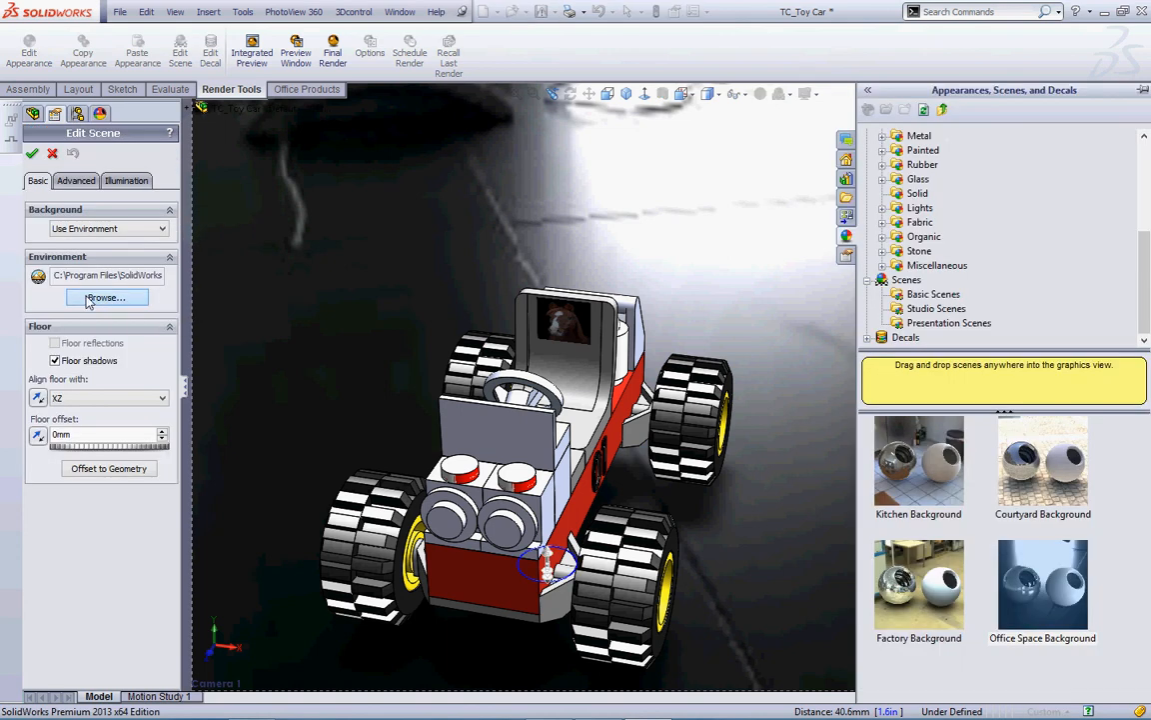
- Browse to the Toy Car folder inside the Laney folder on OneDrive
scroll(95, 225, "down", 1)
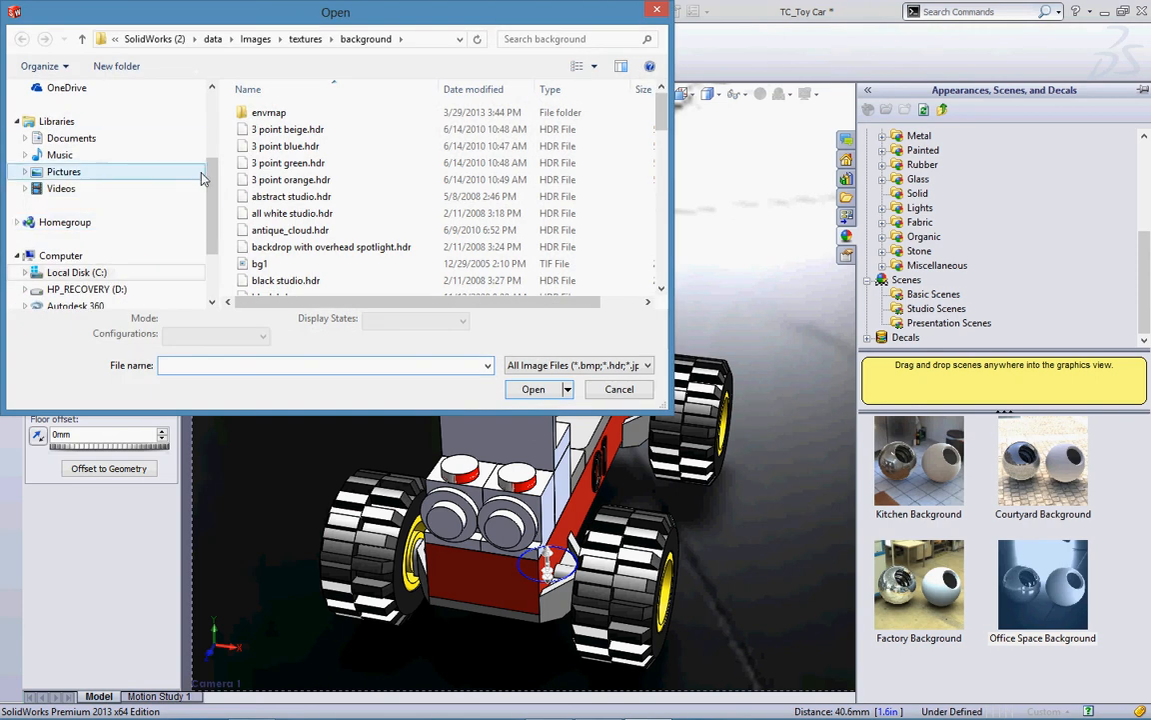
left_click_drag(213, 180, 215, 131)
left_click(71, 206)
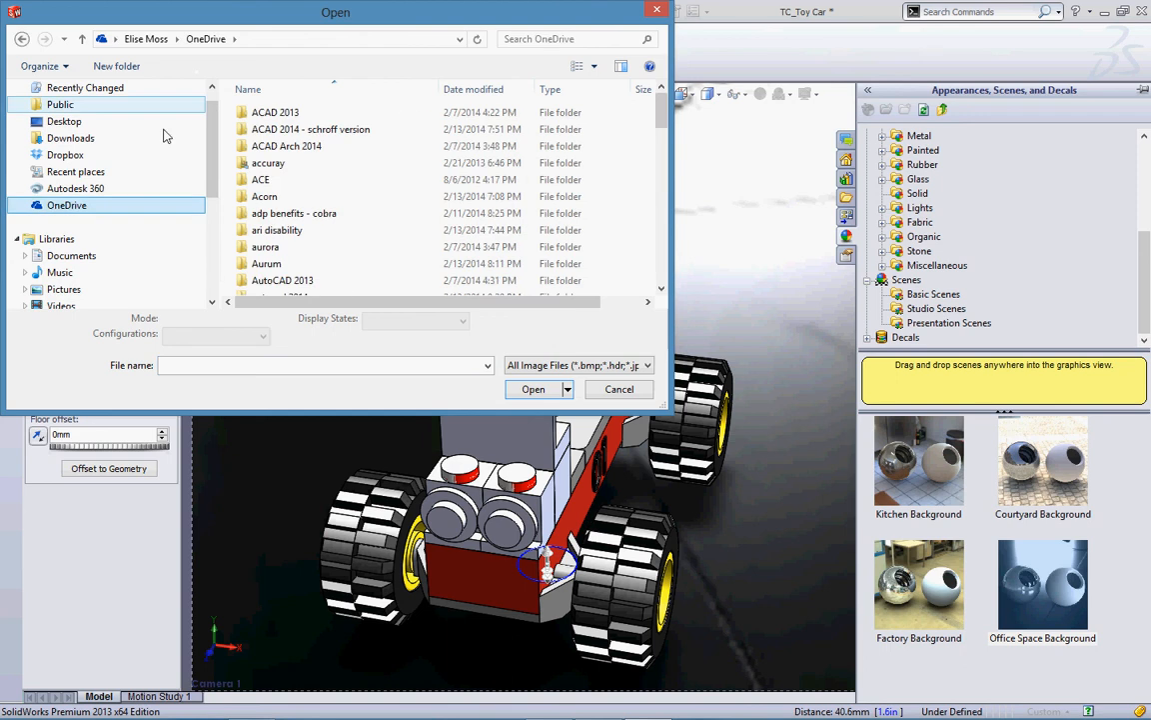
left_click_drag(658, 108, 652, 176)
left_click(352, 250)
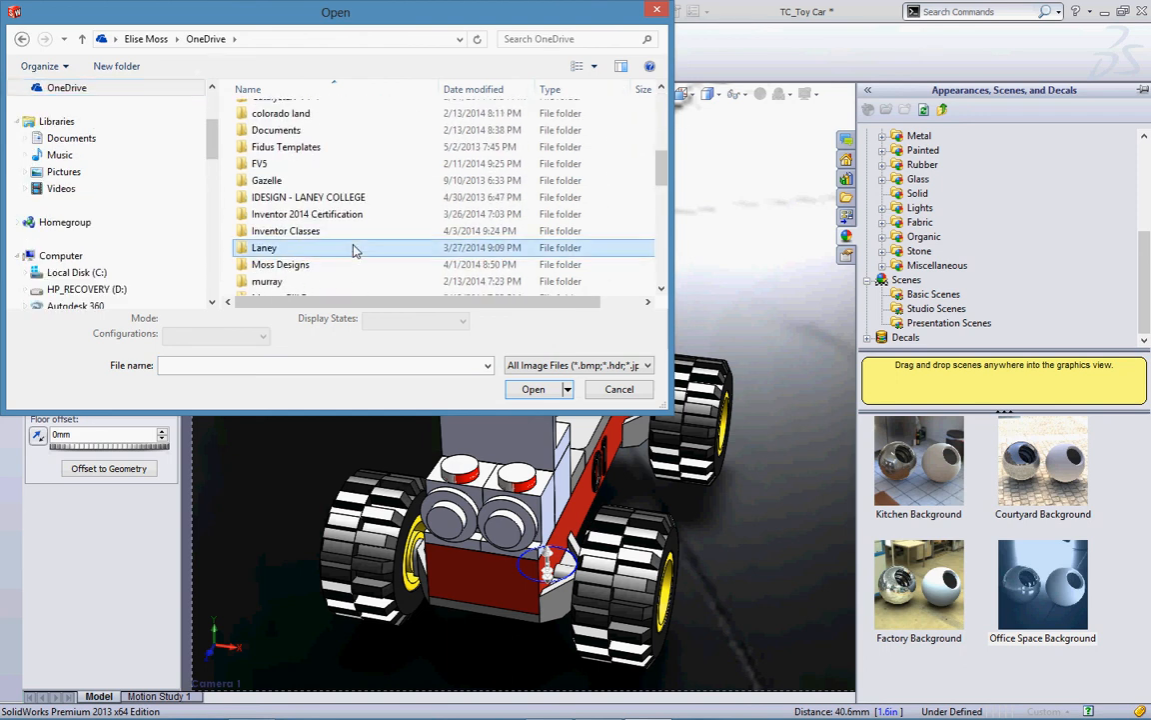
double_click(353, 248)
left_click_drag(662, 122, 661, 207)
left_click(372, 256)
double_click(372, 255)
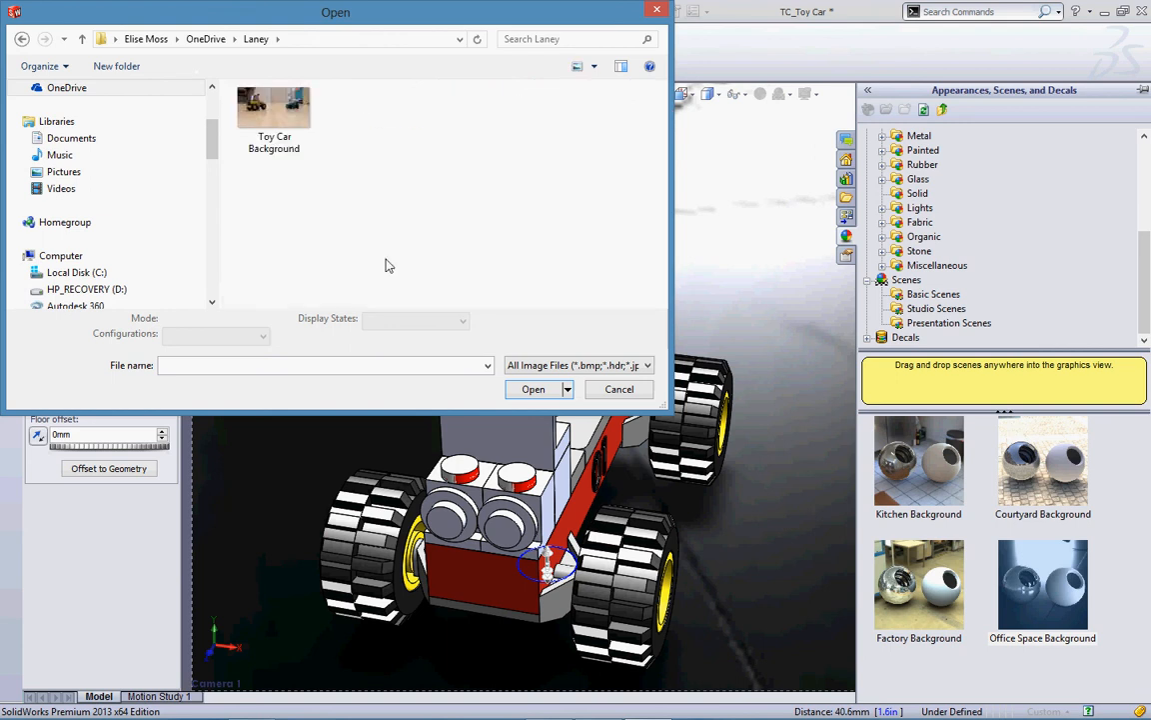
- Use the Toy Car Background image as the scene environment and accept the scene changes
left_click(274, 111)
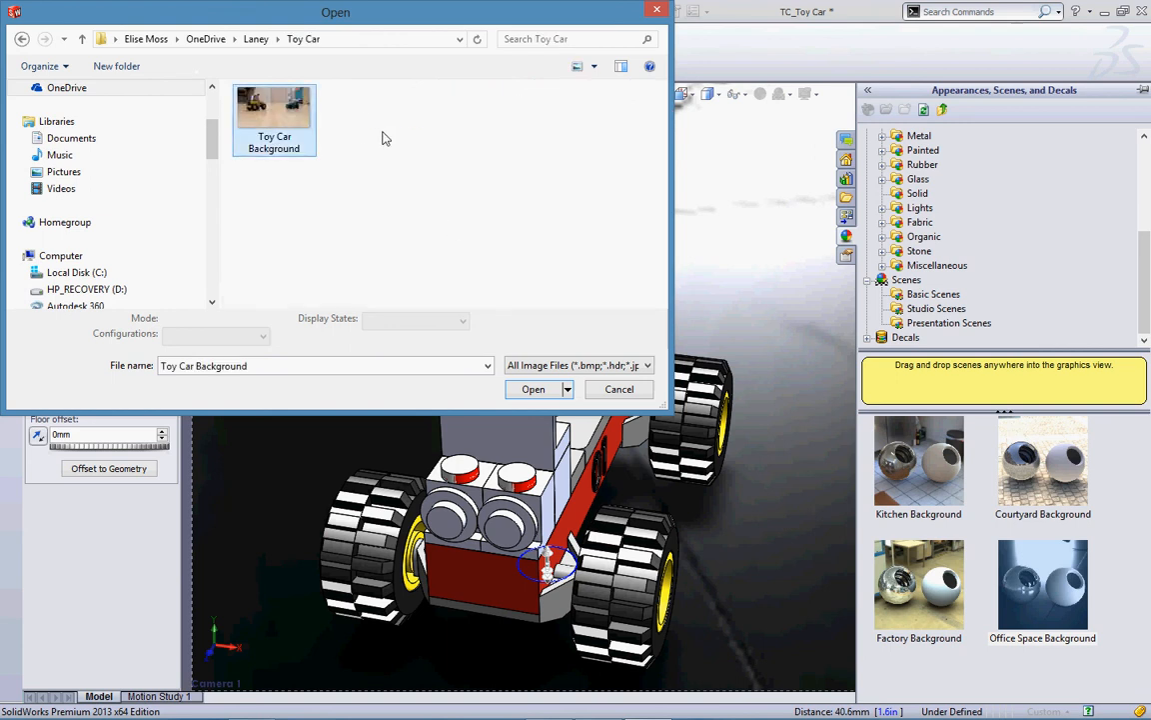
left_click(532, 389)
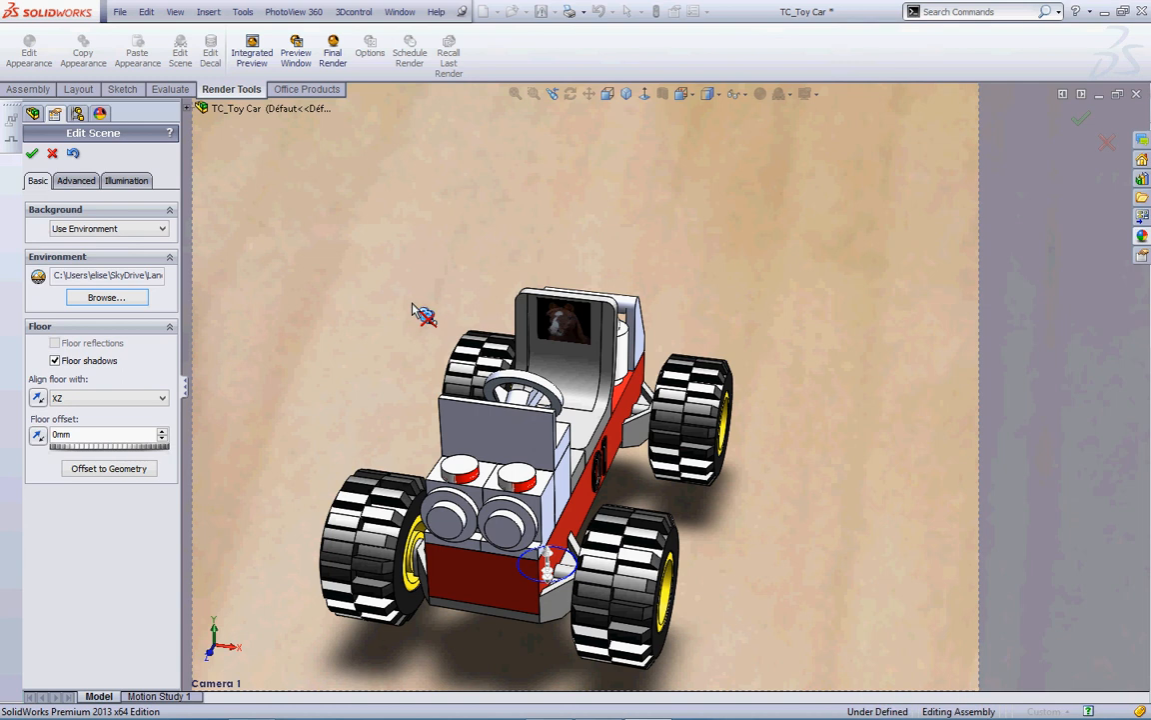
left_click(32, 153)
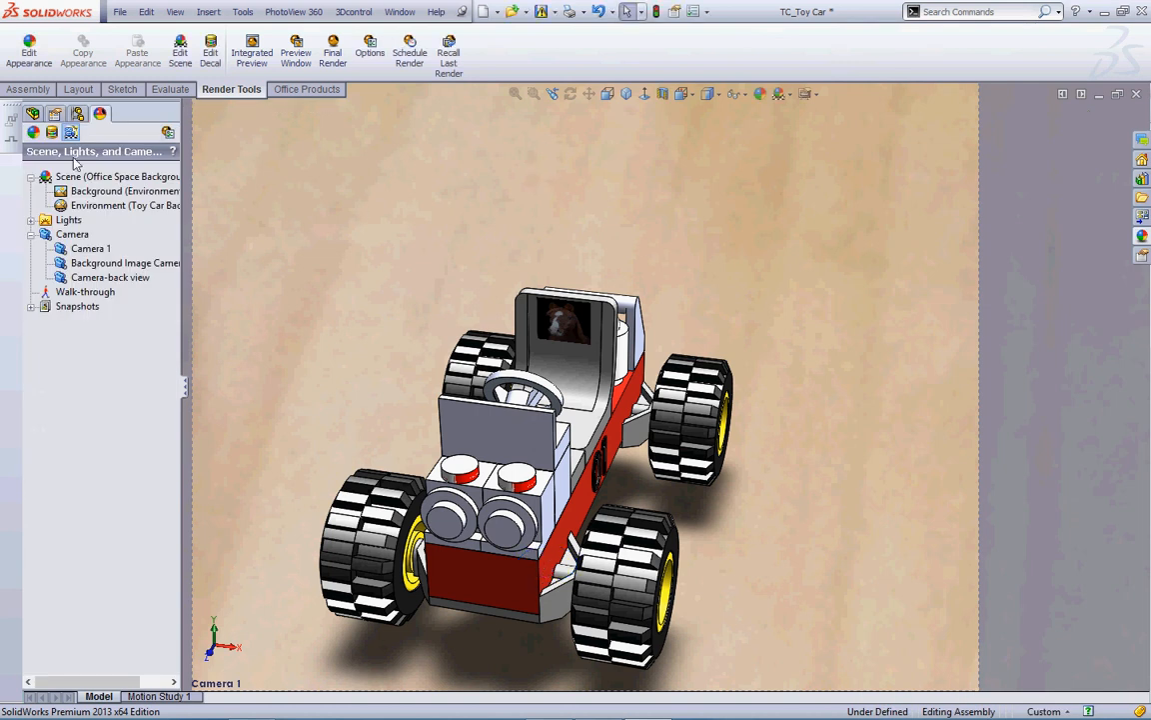
right_click(72, 234)
left_click(117, 240)
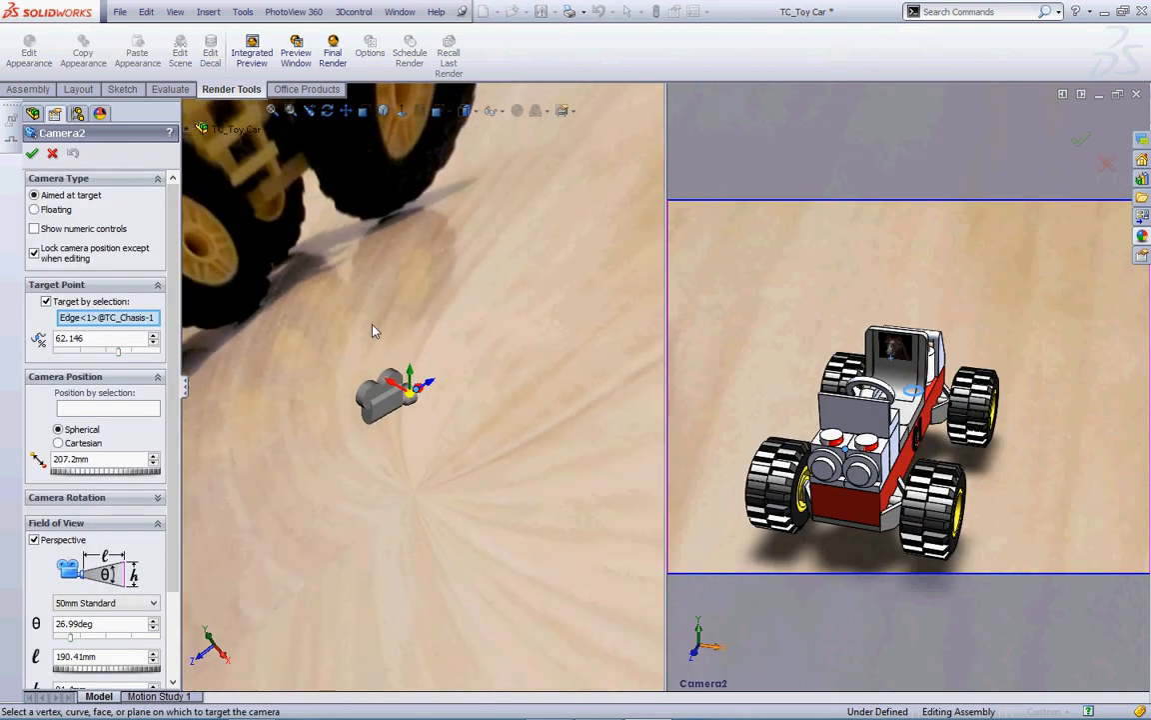
left_click_drag(423, 397, 293, 494)
left_click(52, 154)
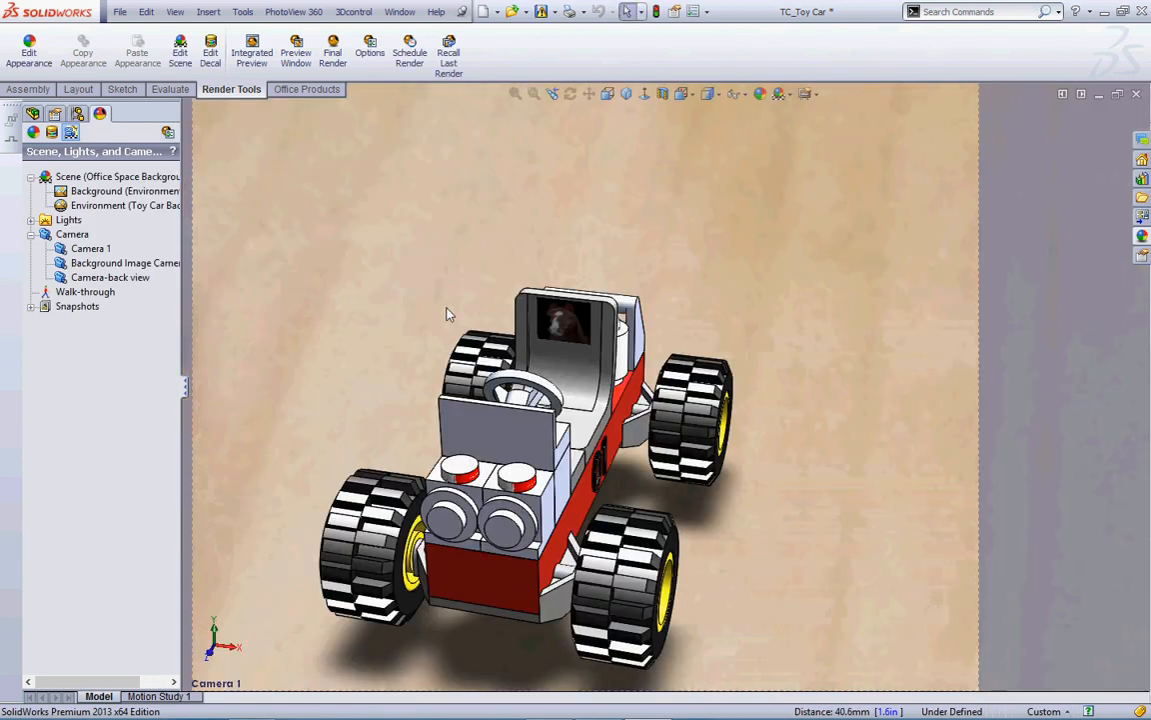
right_click(108, 192)
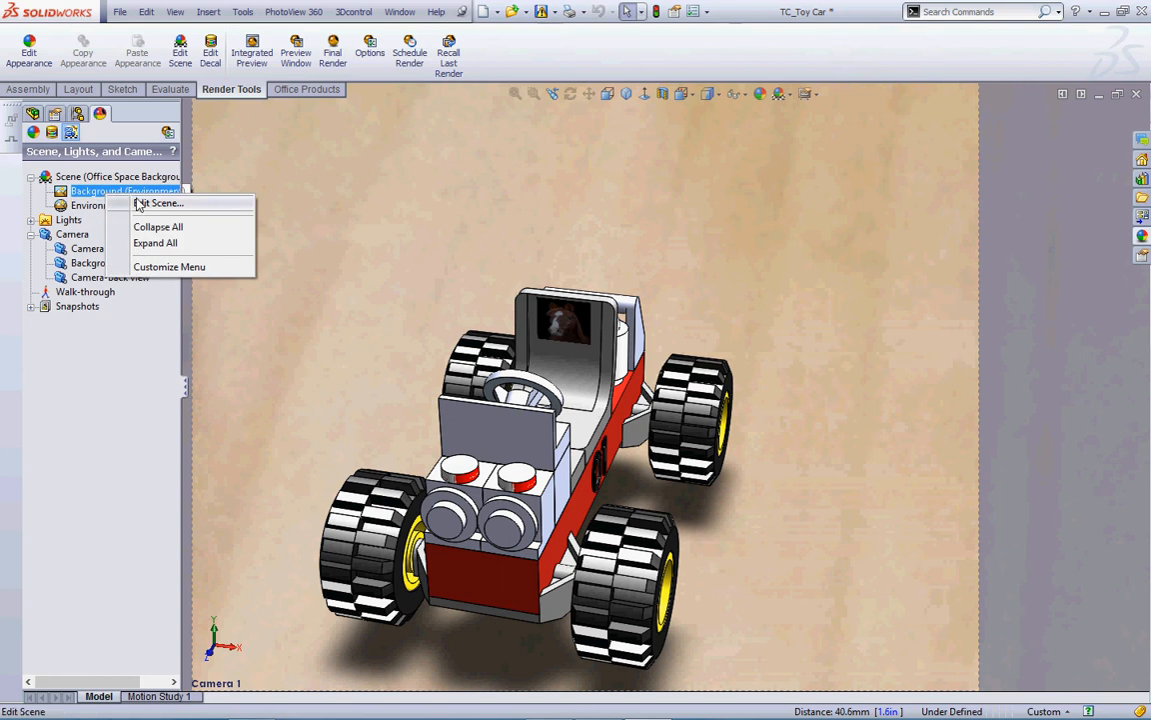
left_click(140, 201)
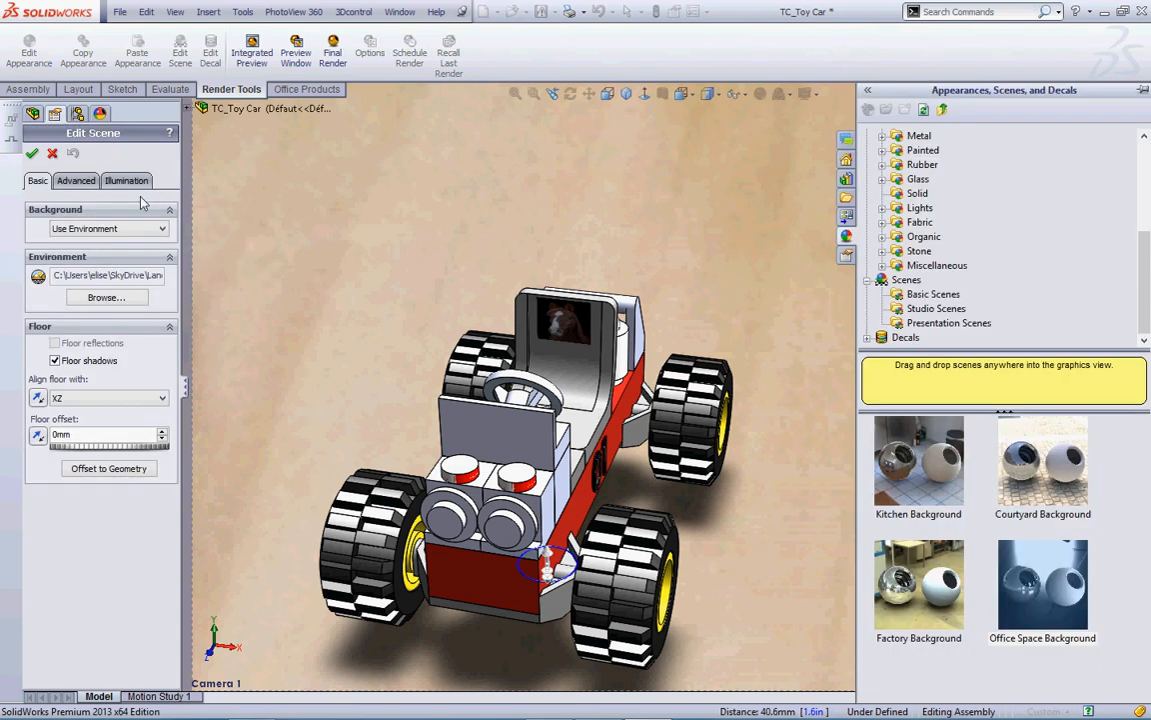
left_click(106, 297)
left_click(247, 108)
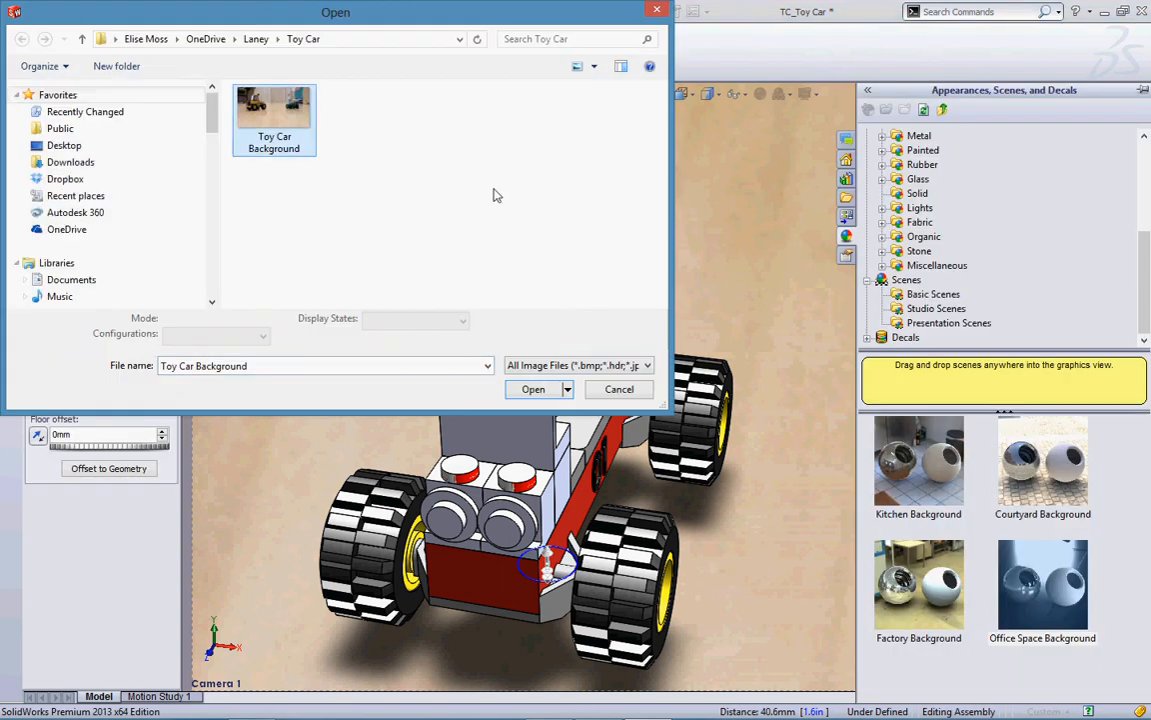
left_click(532, 389)
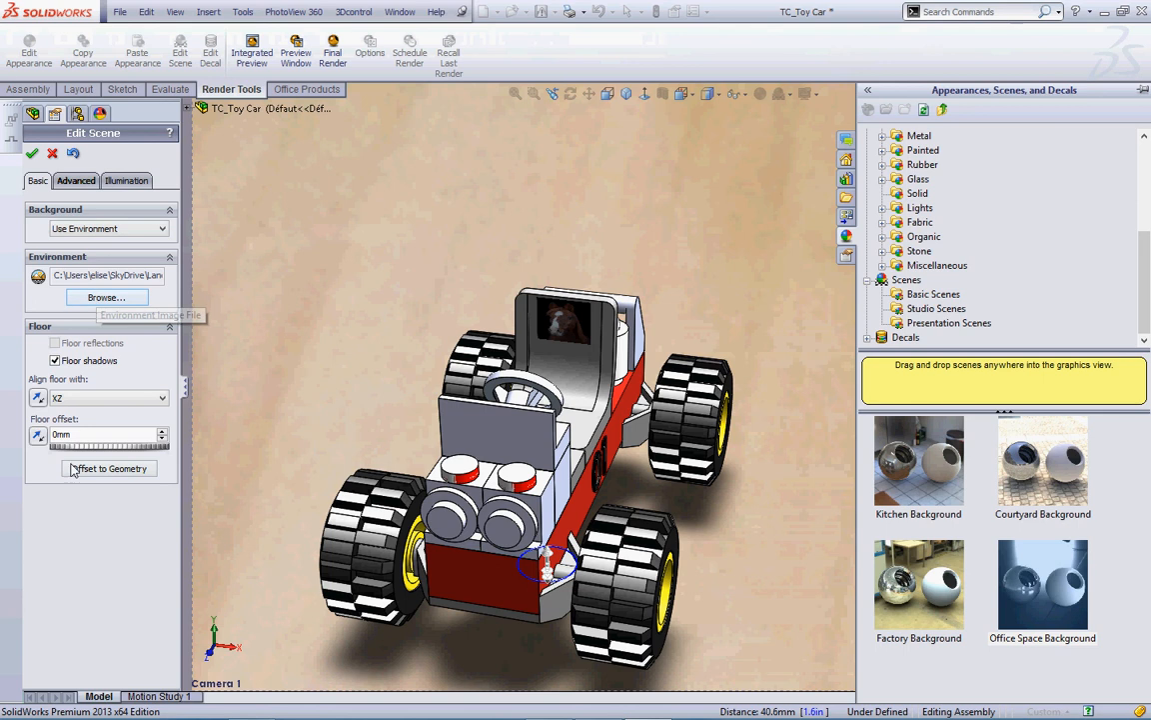
left_click(103, 466)
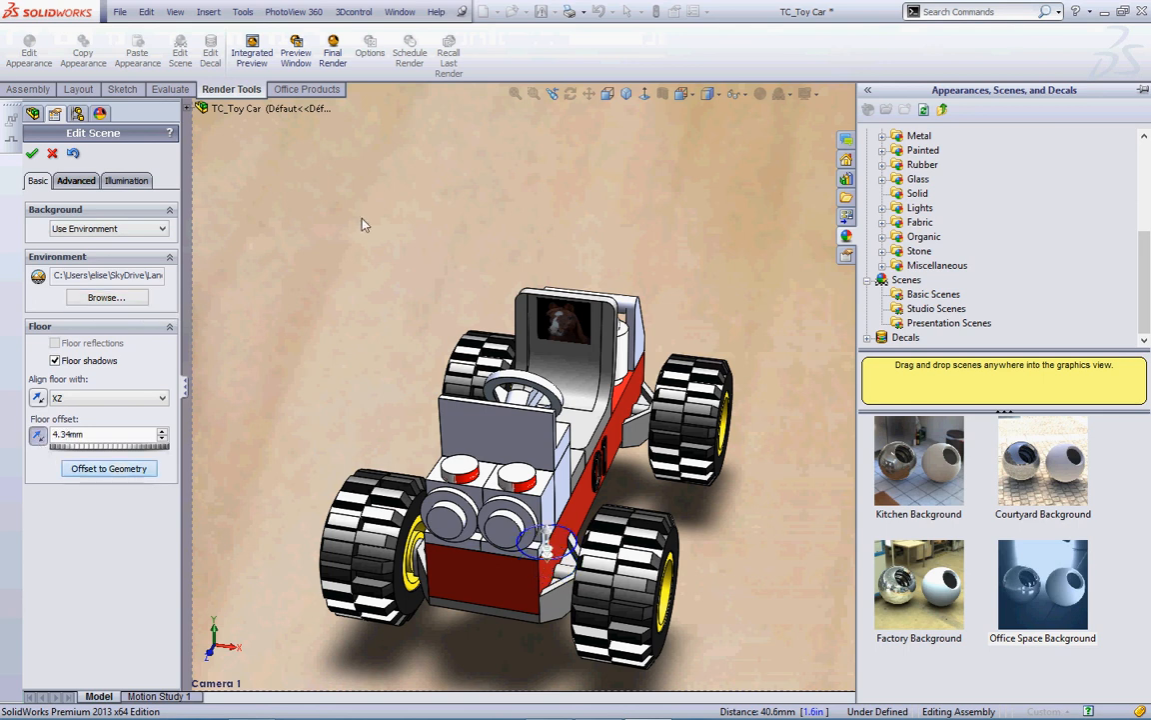
left_click(54, 155)
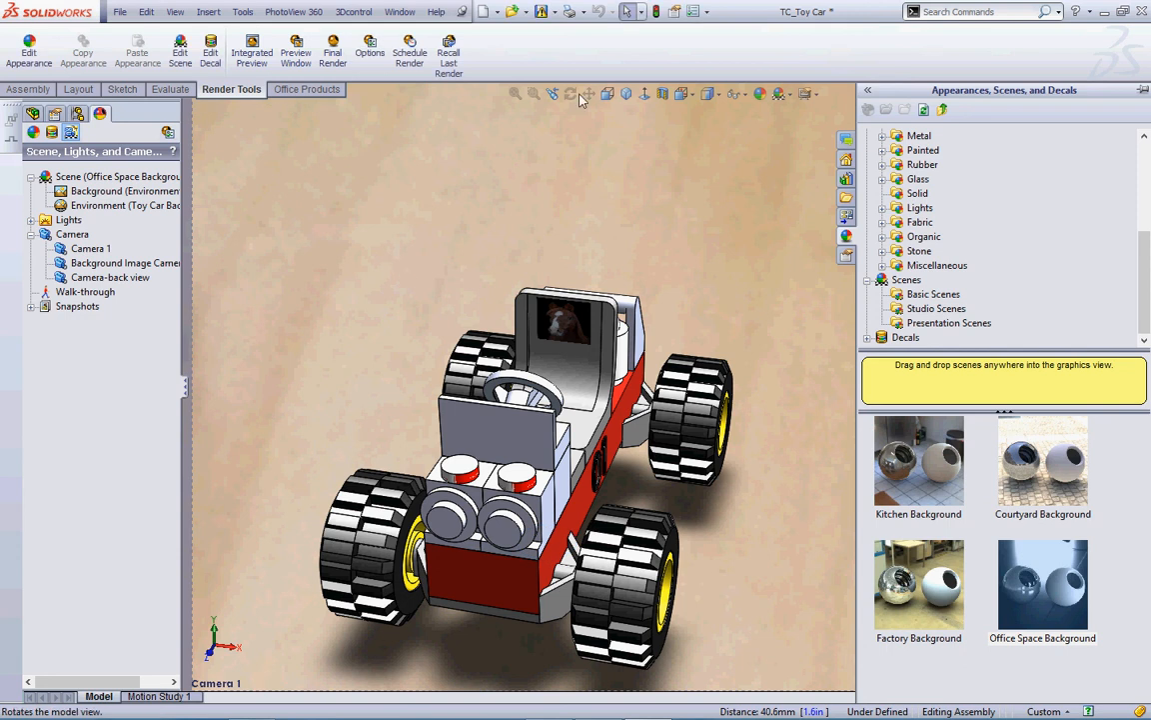
- Turn off the camera view, fit the whole car in the graphics area, and list the assembly's appearances
left_click(33, 131)
left_click(33, 113)
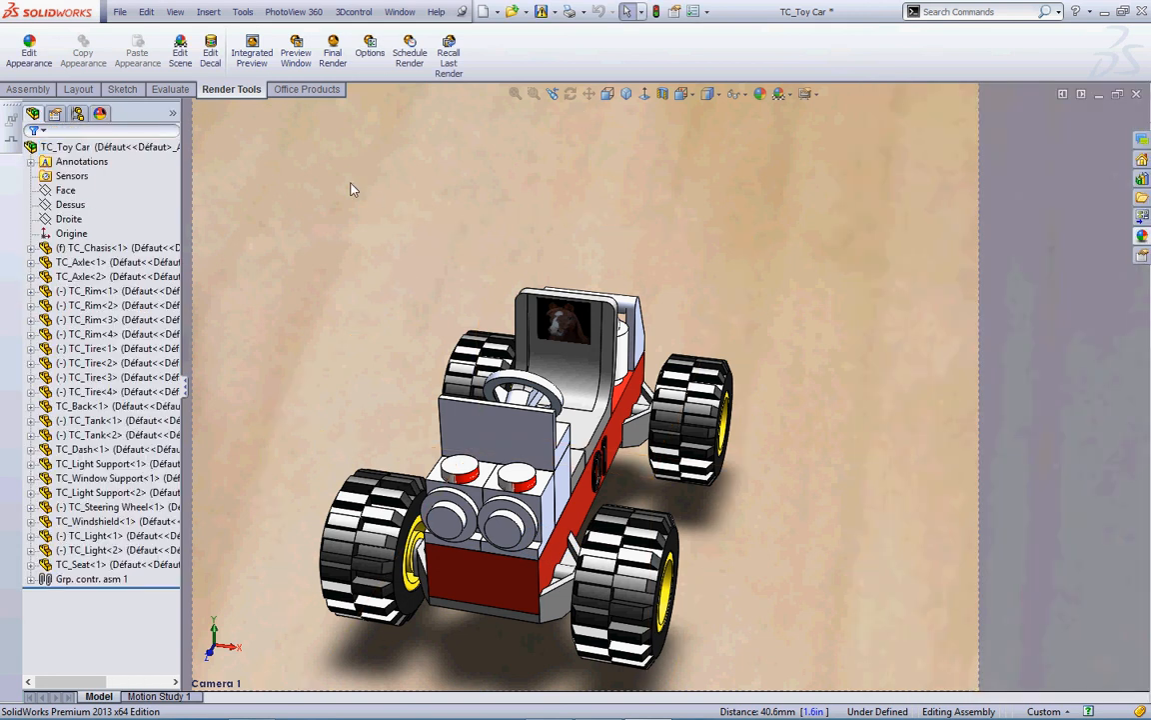
right_click(459, 177)
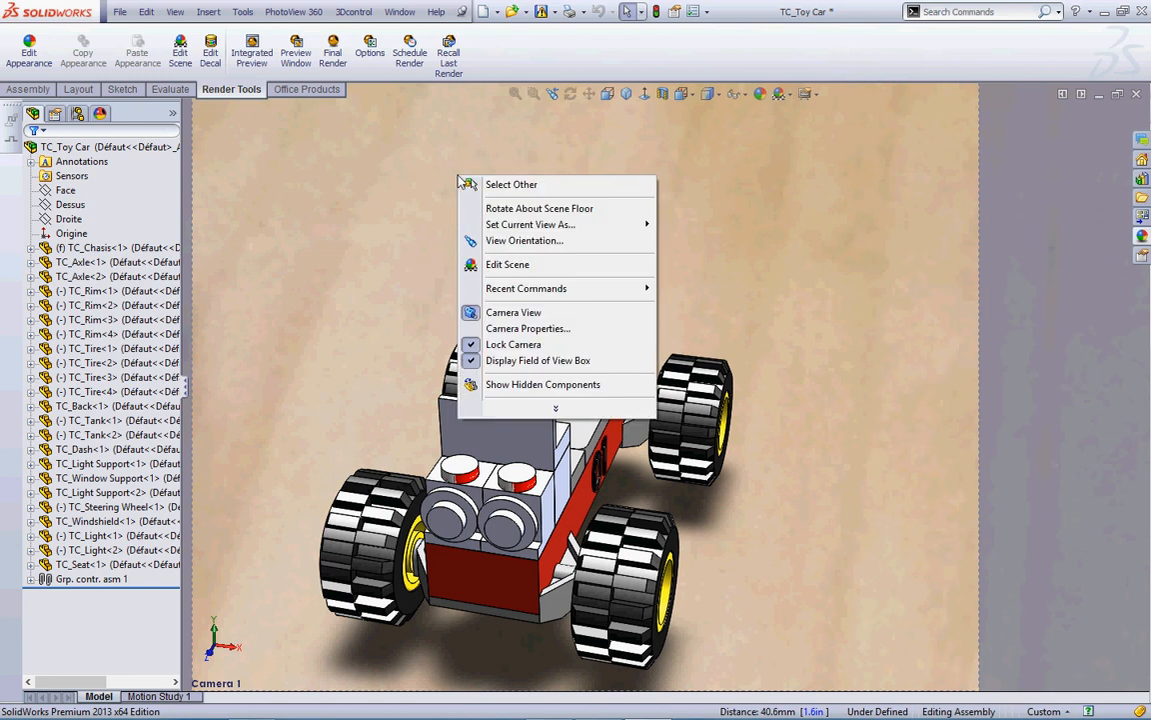
left_click(489, 312)
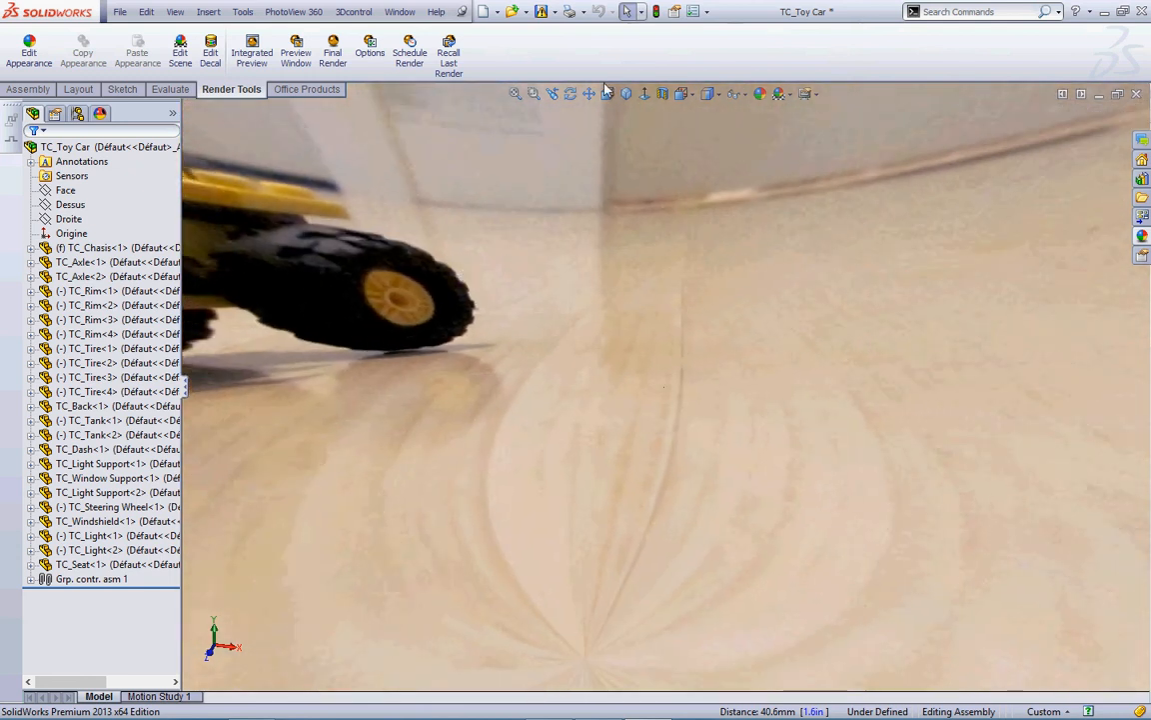
left_click(516, 94)
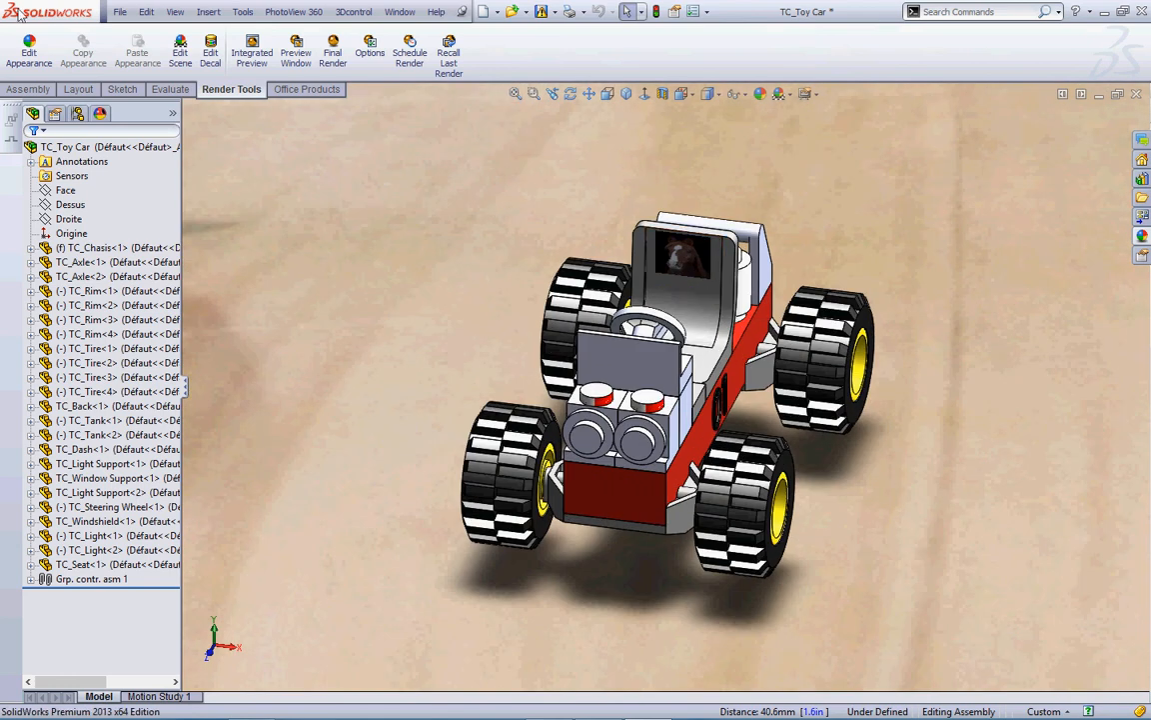
left_click(100, 113)
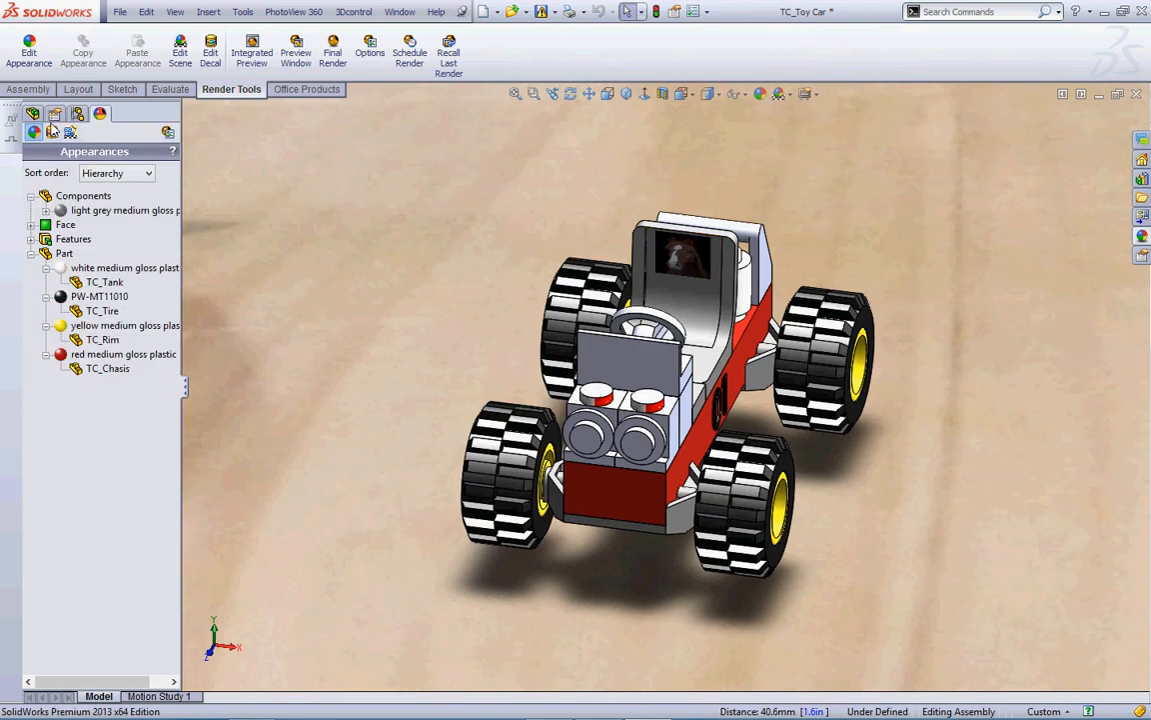
- List the assembly's scene, lights and cameras, and review the settings of the scene's environment
left_click(70, 132)
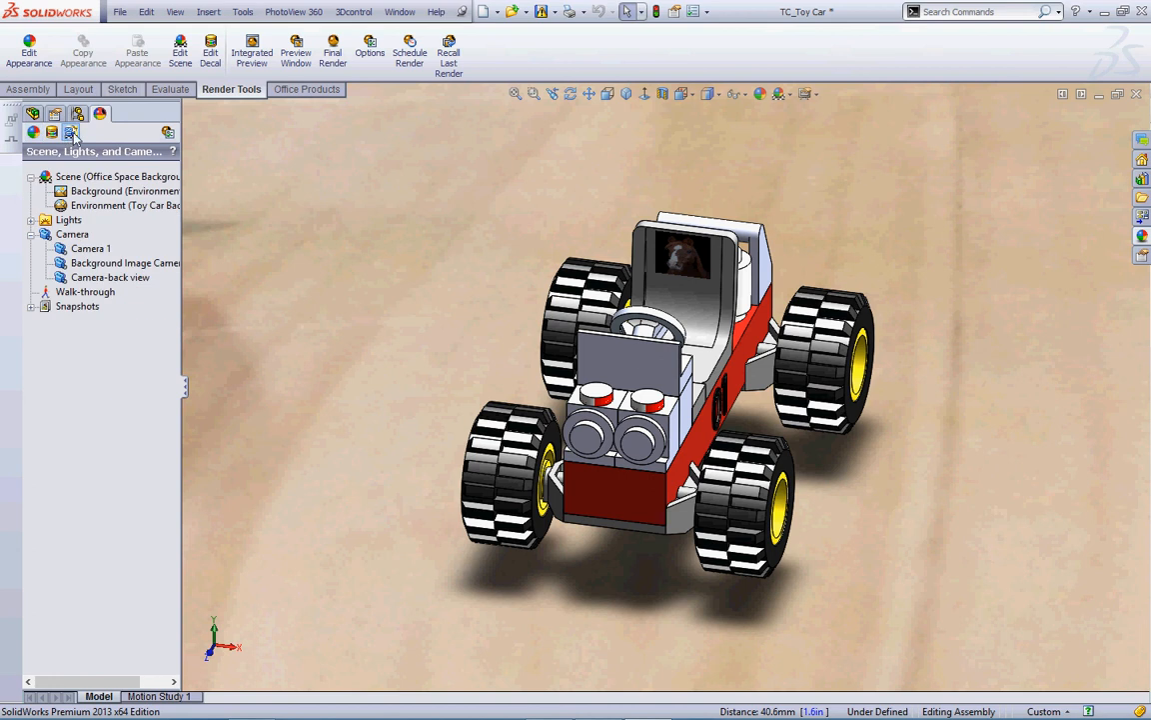
right_click(100, 211)
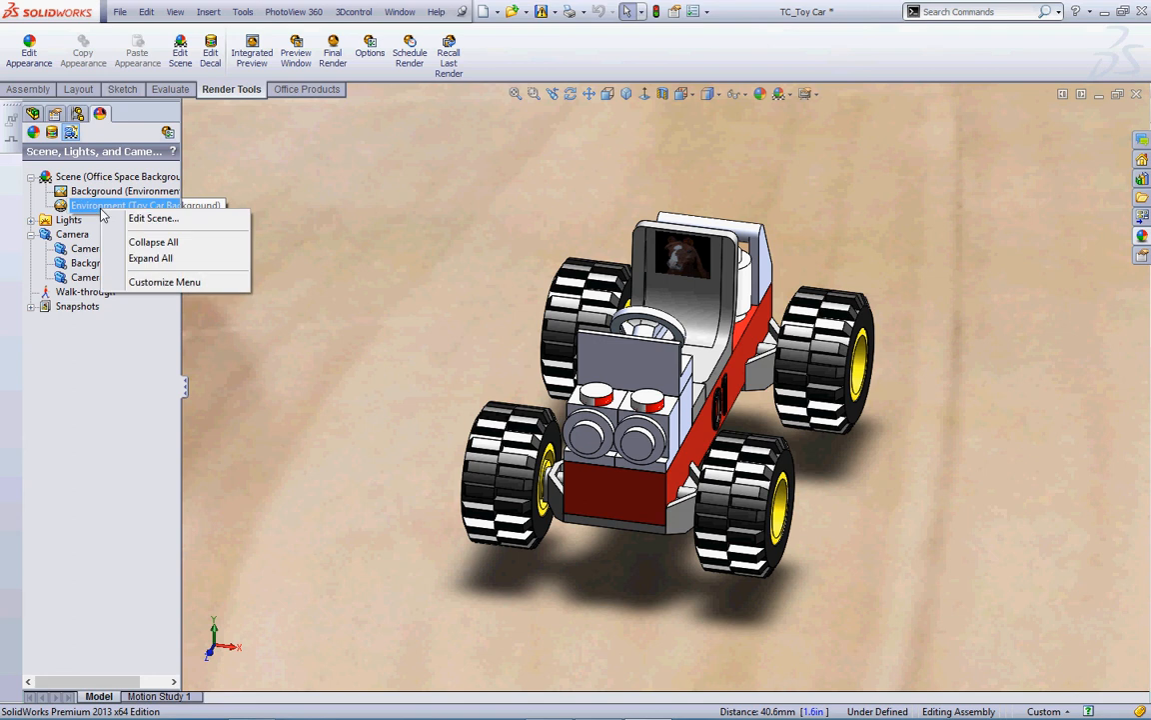
left_click(151, 219)
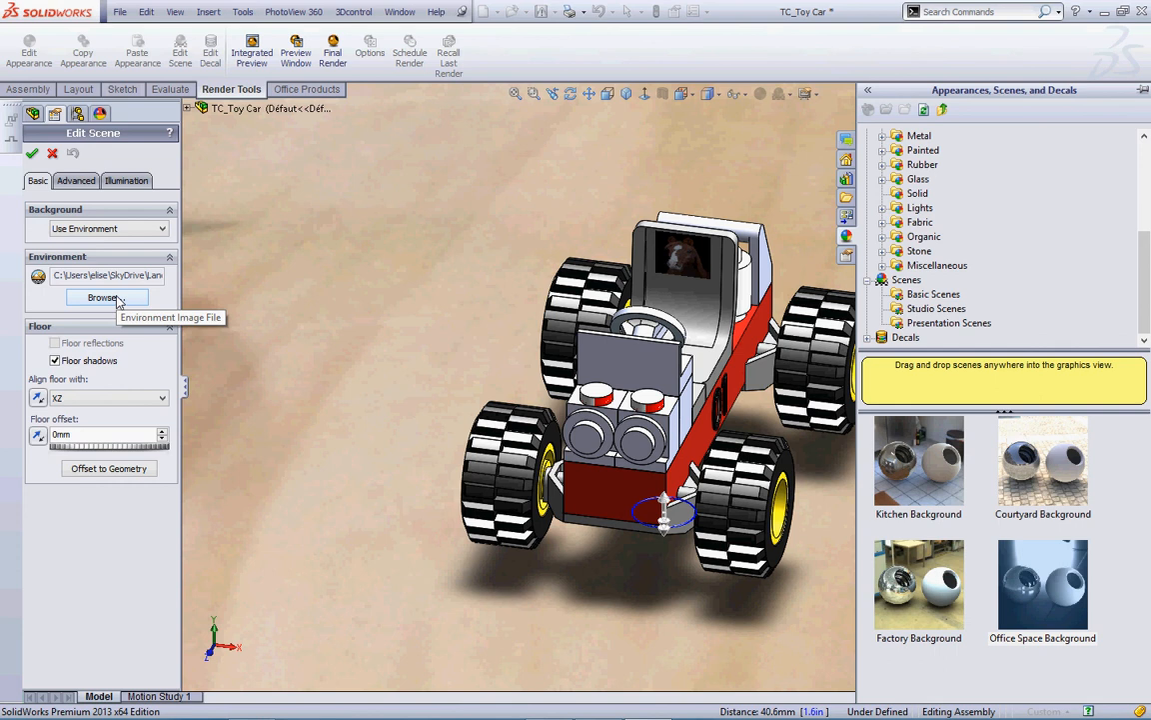
left_click(32, 152)
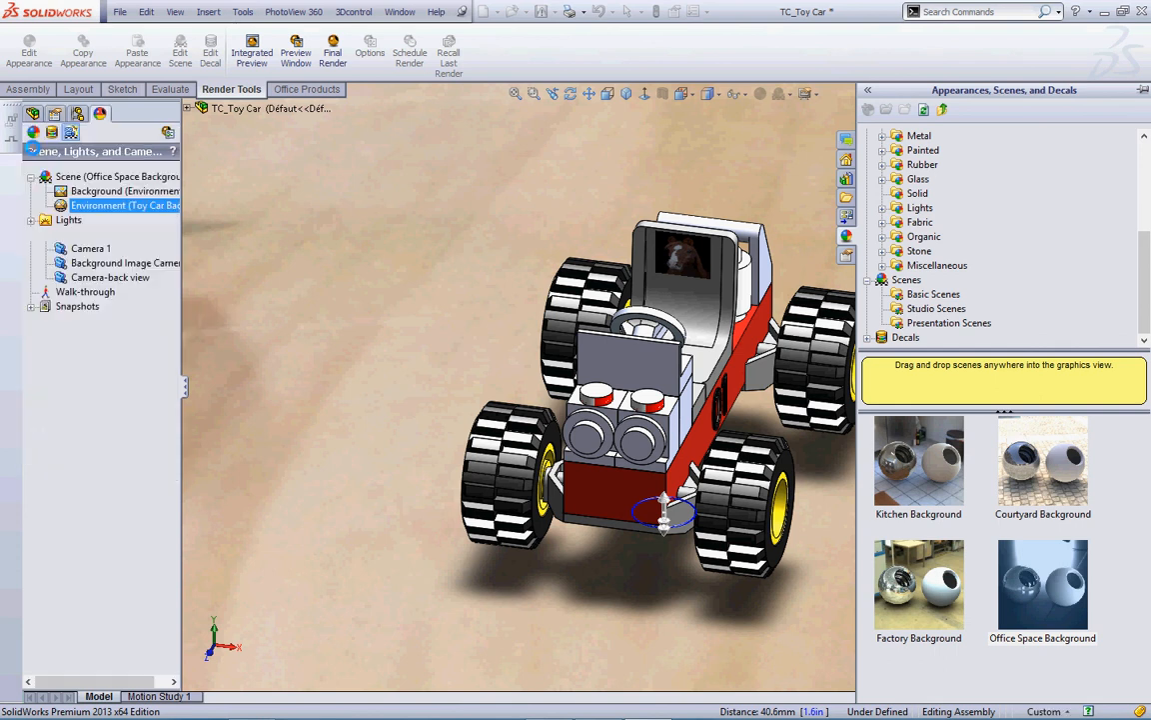
- Apply the Courtyard Background scene to the assembly and narrow the appearances and scenes pane to enlarge the graphics area
double_click(1043, 462)
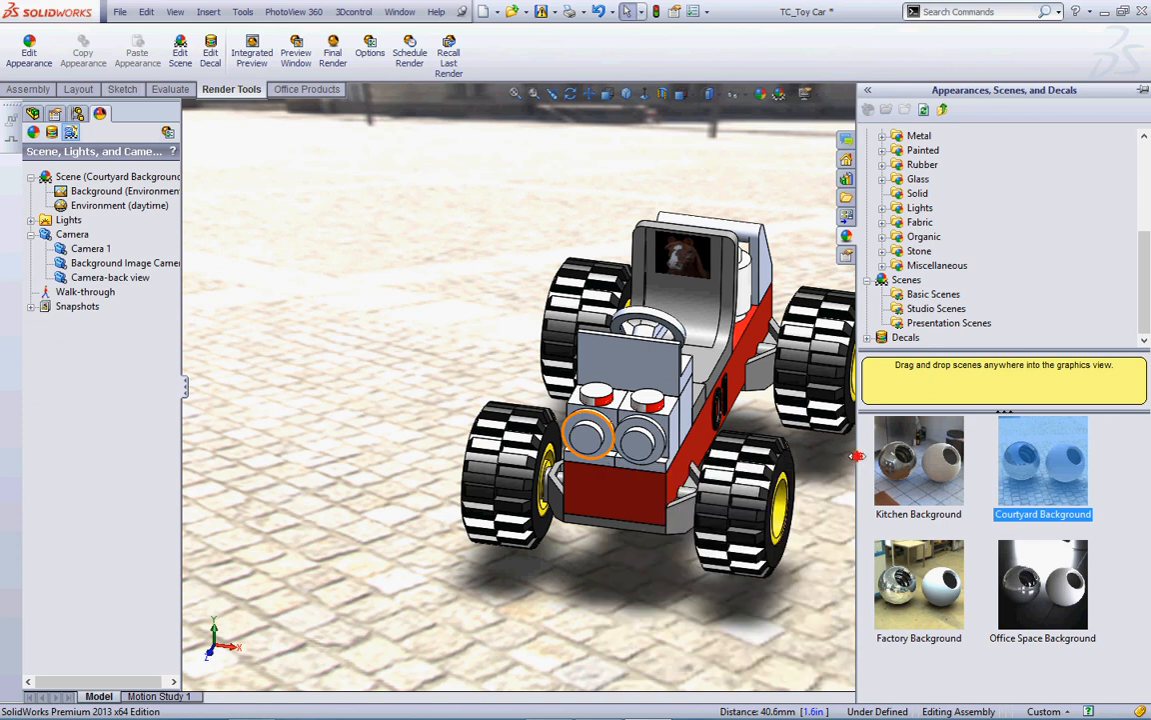
left_click_drag(856, 461, 1106, 477)
left_click(946, 444)
- Examine how the size of the toy car relates to the courtyard environment at different zoom levels
scroll(947, 444, "up", 5)
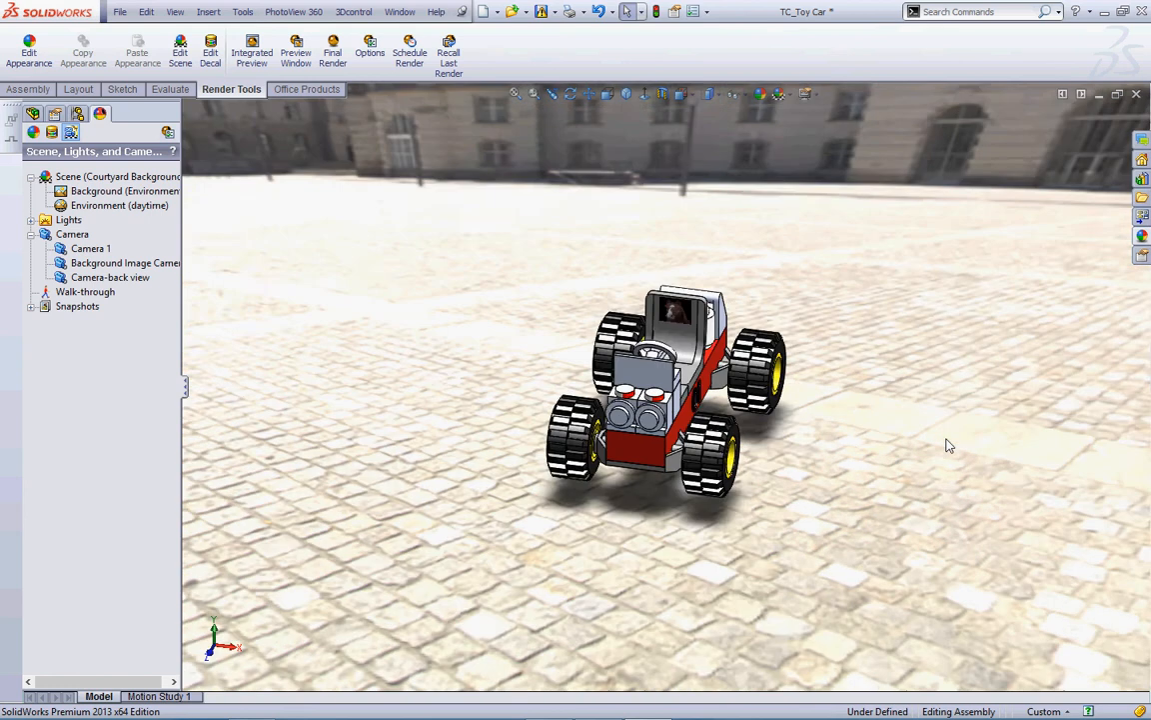
scroll(947, 443, "up", 8)
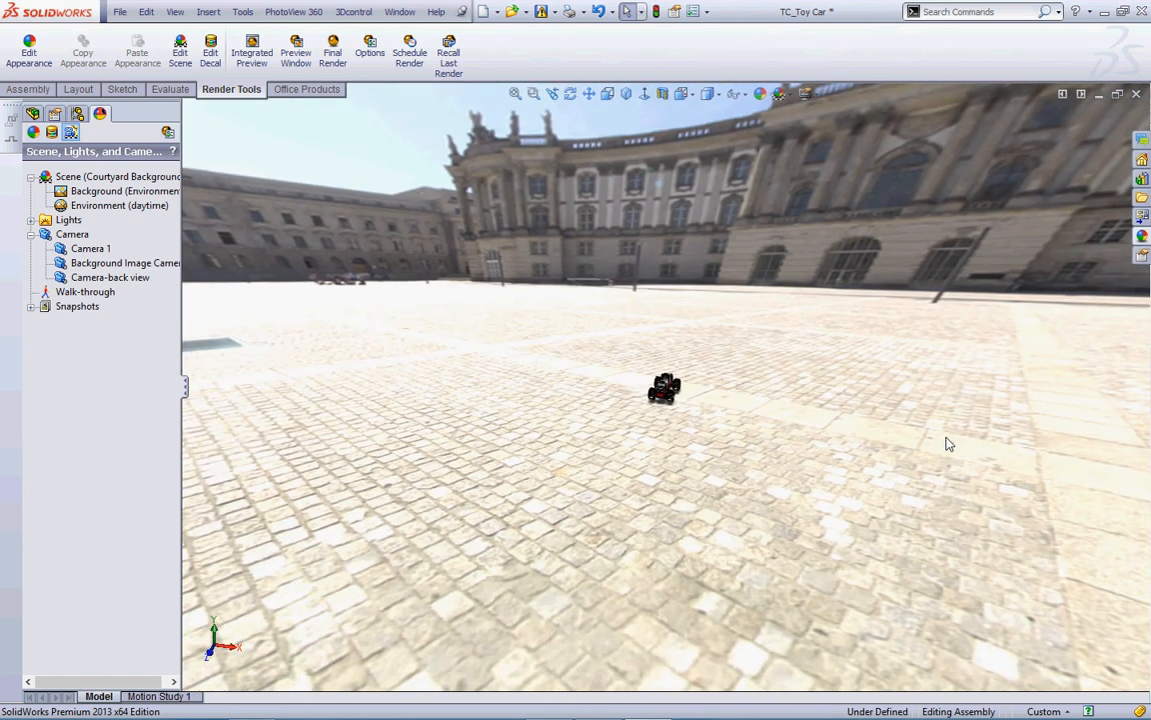
scroll(675, 436, "down", 5)
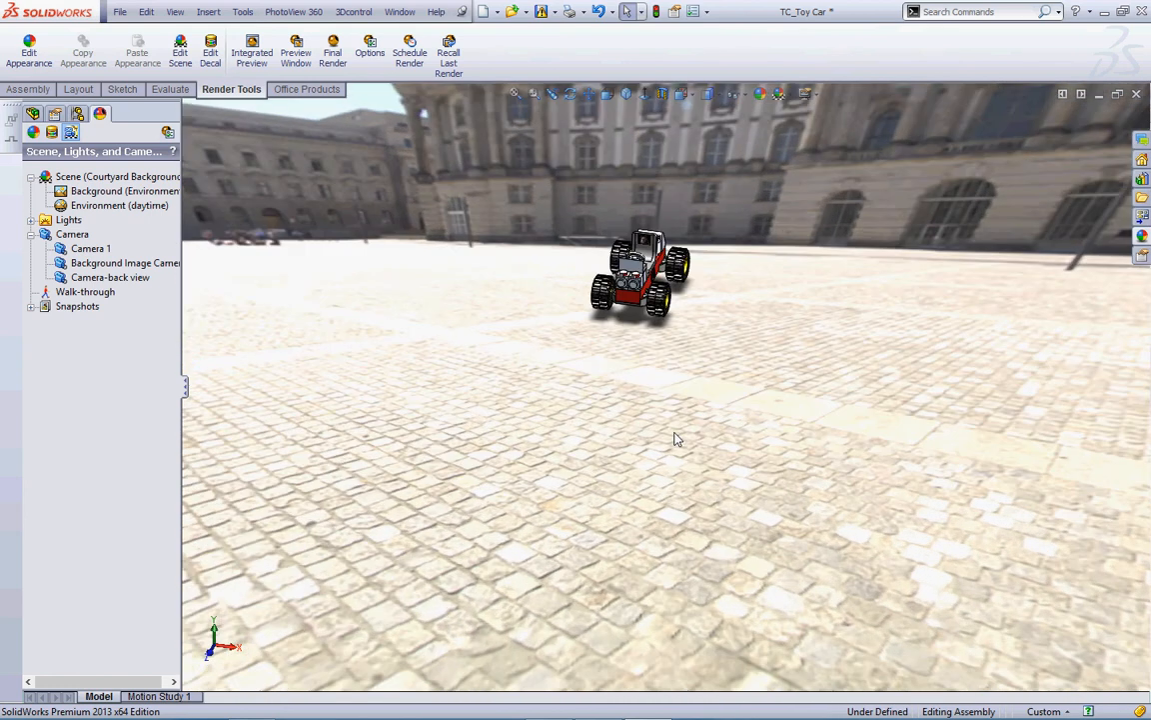
scroll(676, 438, "up", 3)
scroll(676, 437, "up", 2)
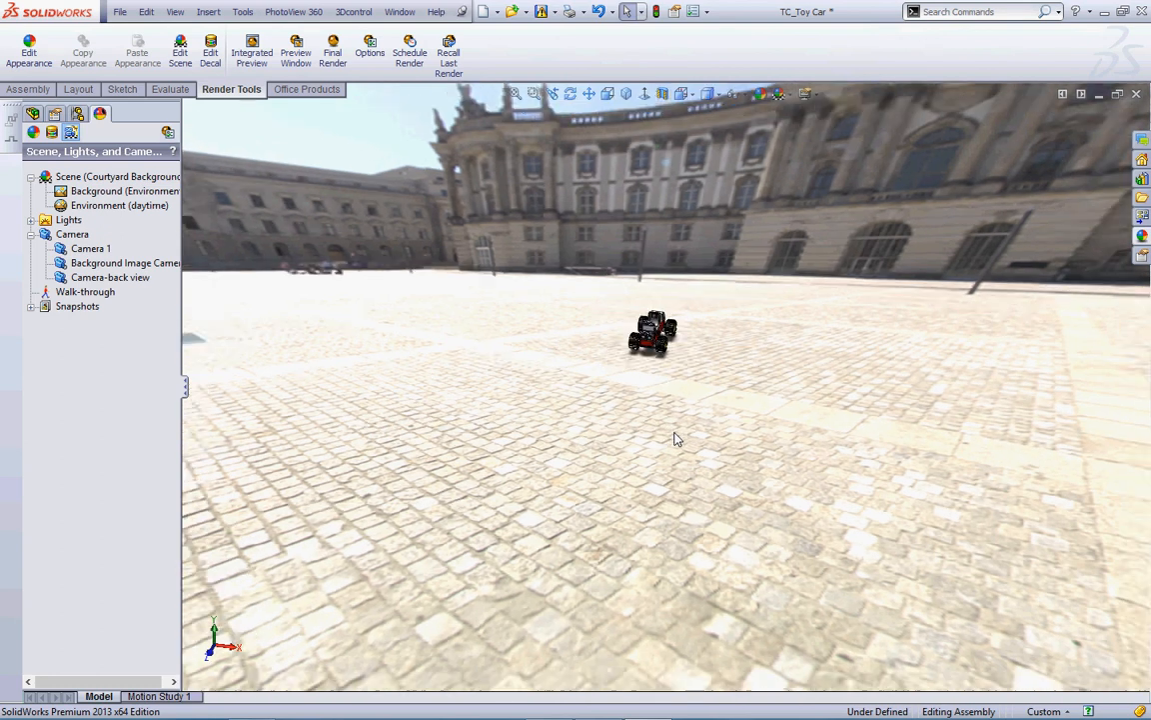
scroll(668, 327, "down", 4)
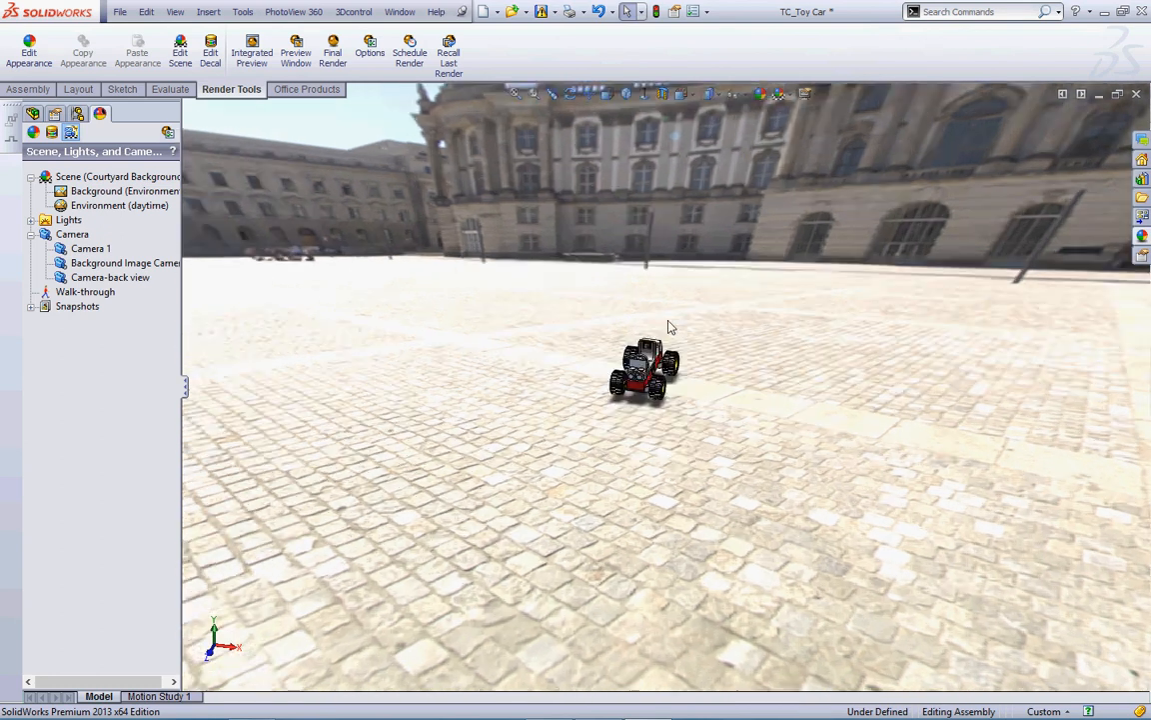
left_click(534, 93)
left_click_drag(572, 331, 746, 440)
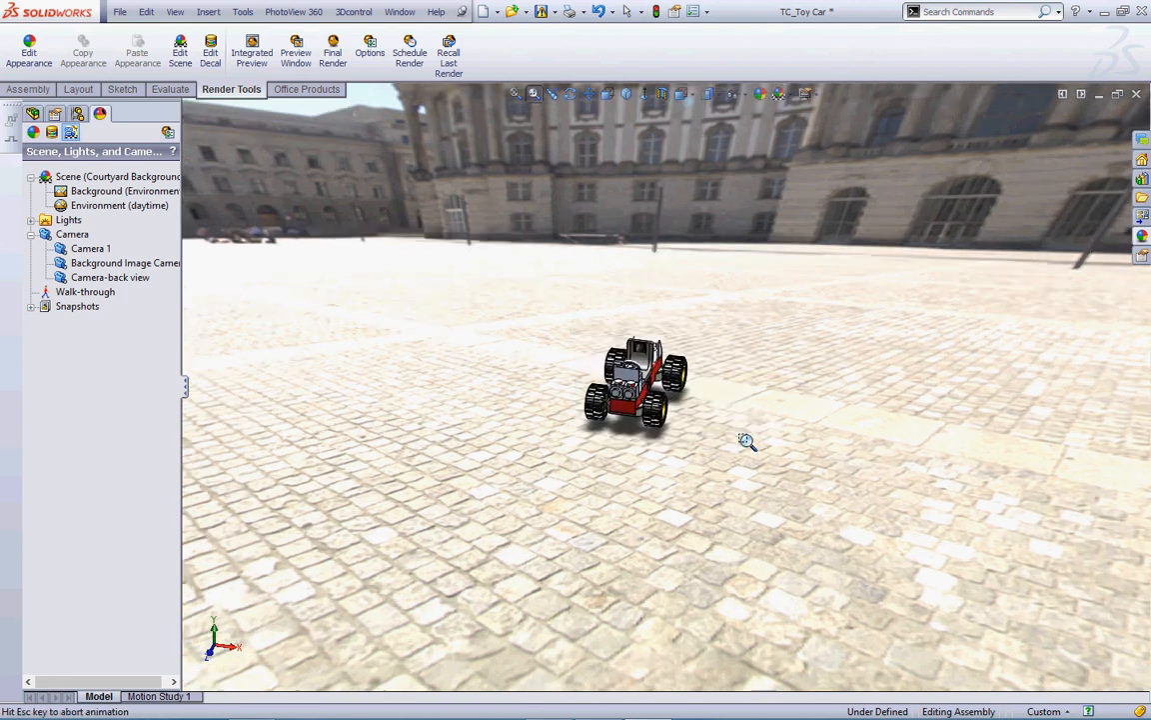
scroll(765, 429, "up", 2)
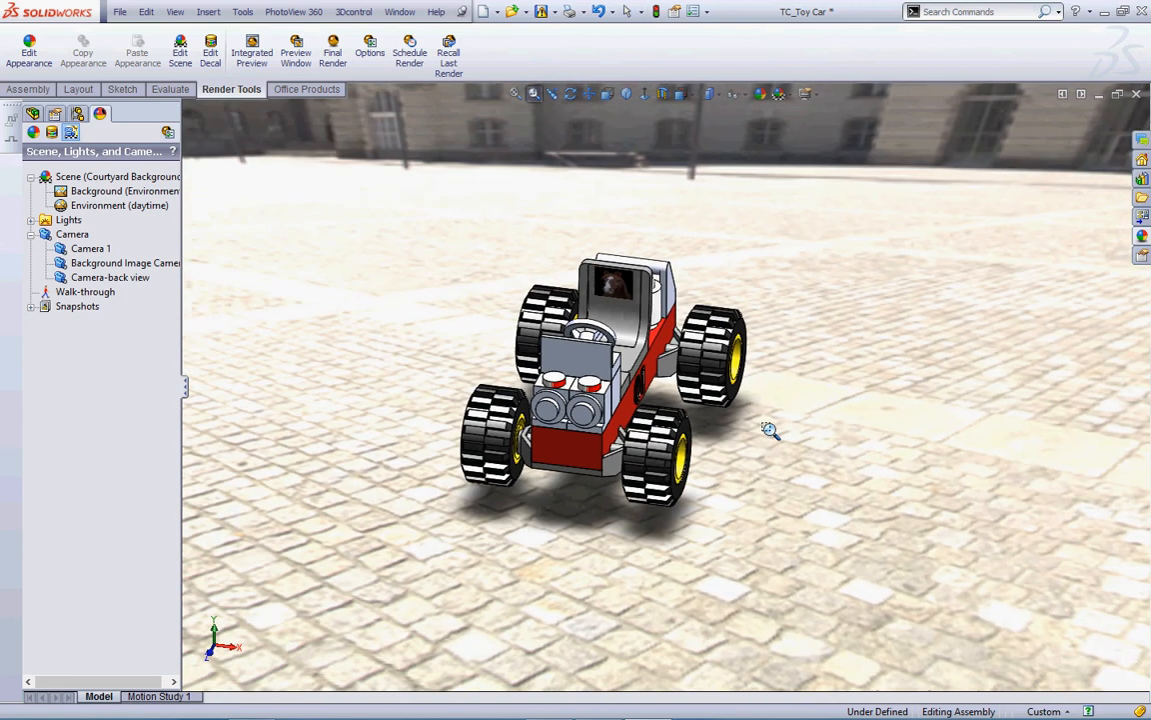
scroll(768, 430, "up", 3)
right_click(763, 336)
left_click(777, 340)
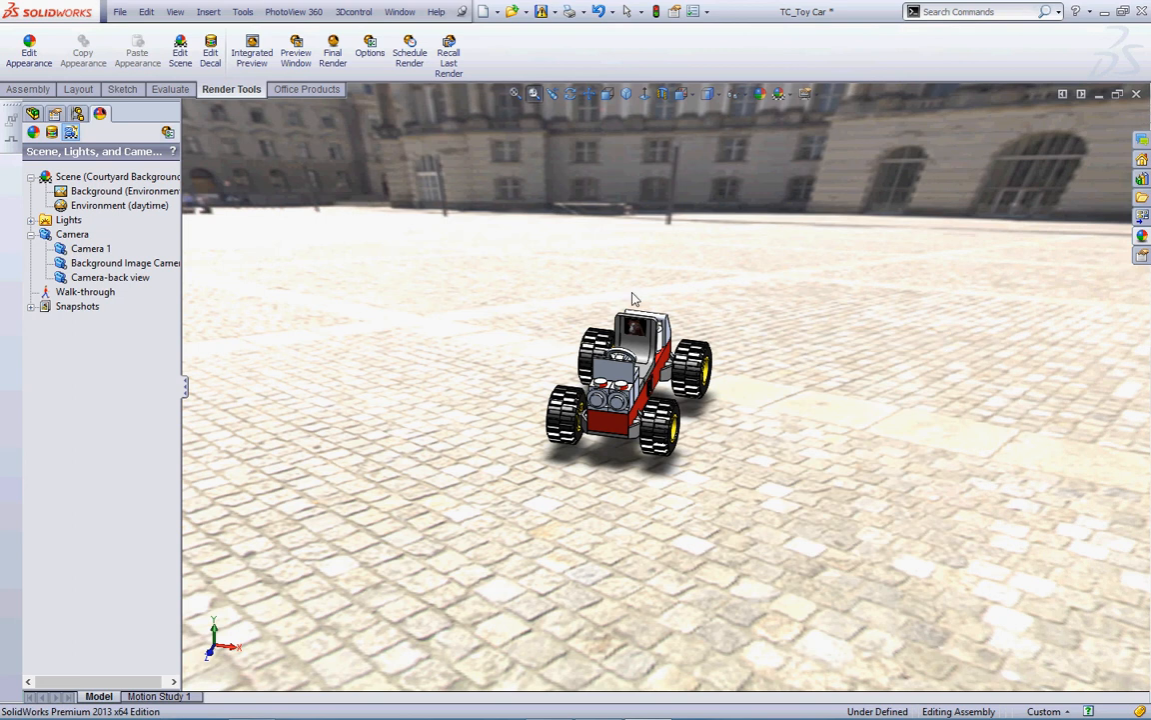
- Pan the car across the courtyard view to check its position against the backdrop
left_click(589, 93)
left_click_drag(575, 318, 622, 233)
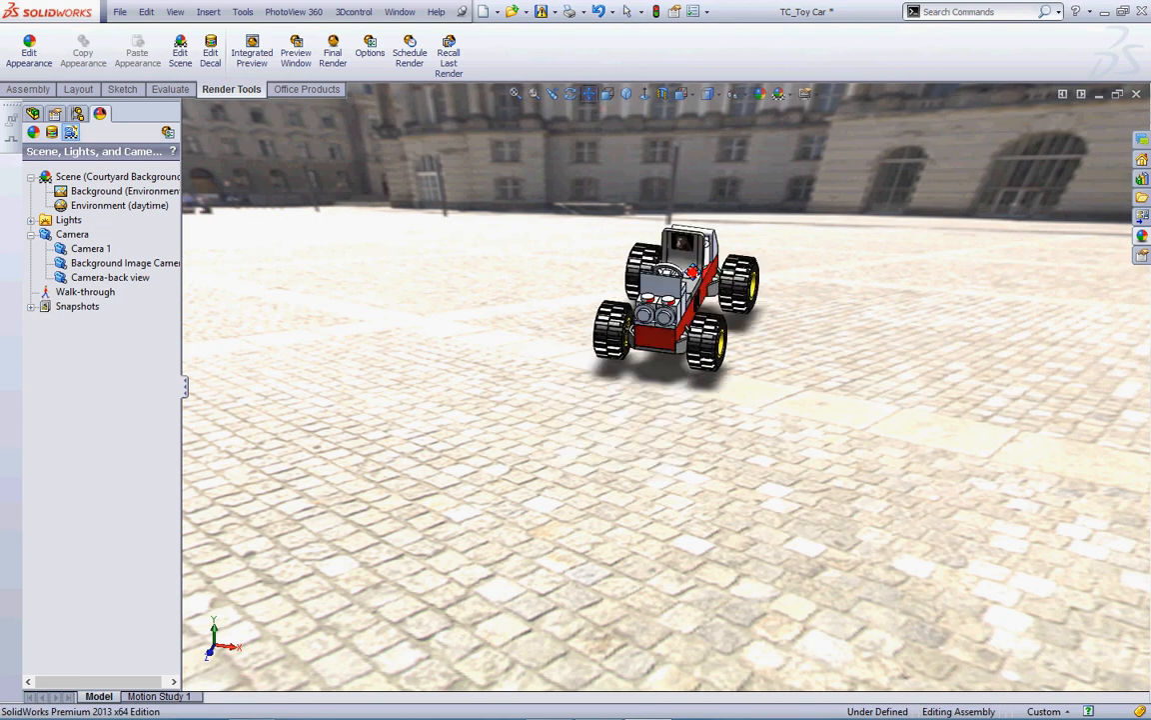
left_click_drag(693, 272, 719, 239)
scroll(774, 288, "up", 2)
scroll(769, 287, "down", 3)
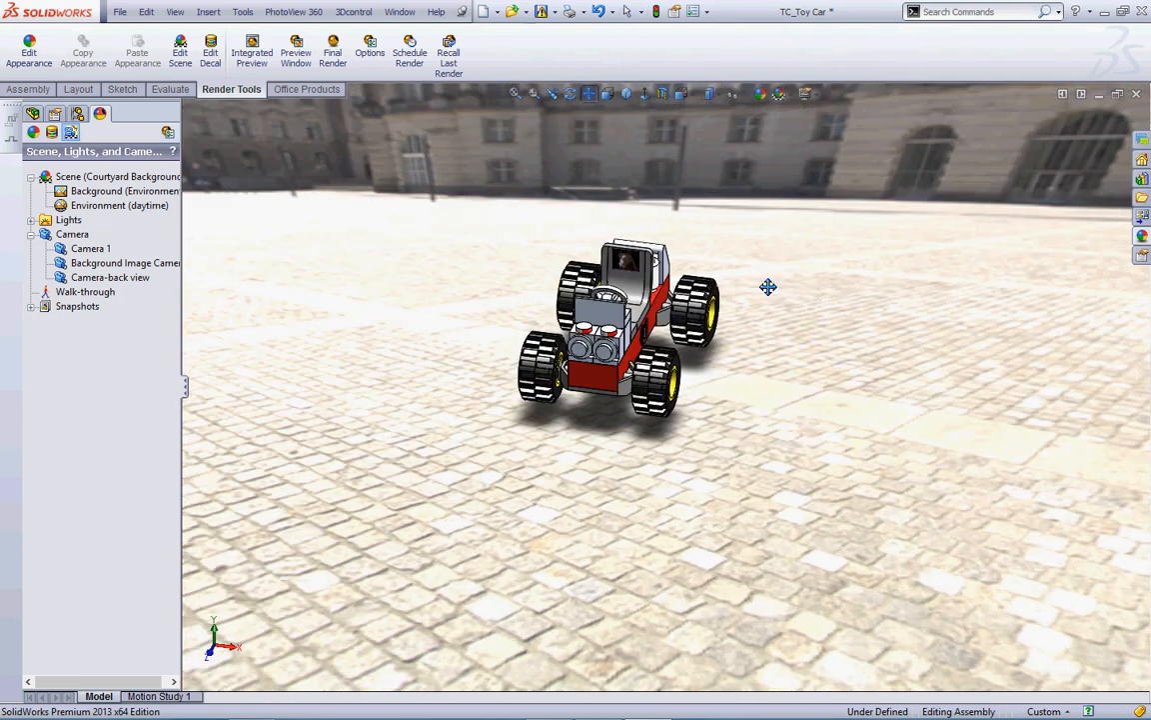
right_click(768, 287)
left_click(798, 300)
- Open the daytime environment for editing and browse to OneDrive for a replacement image
left_click(115, 204)
right_click(120, 206)
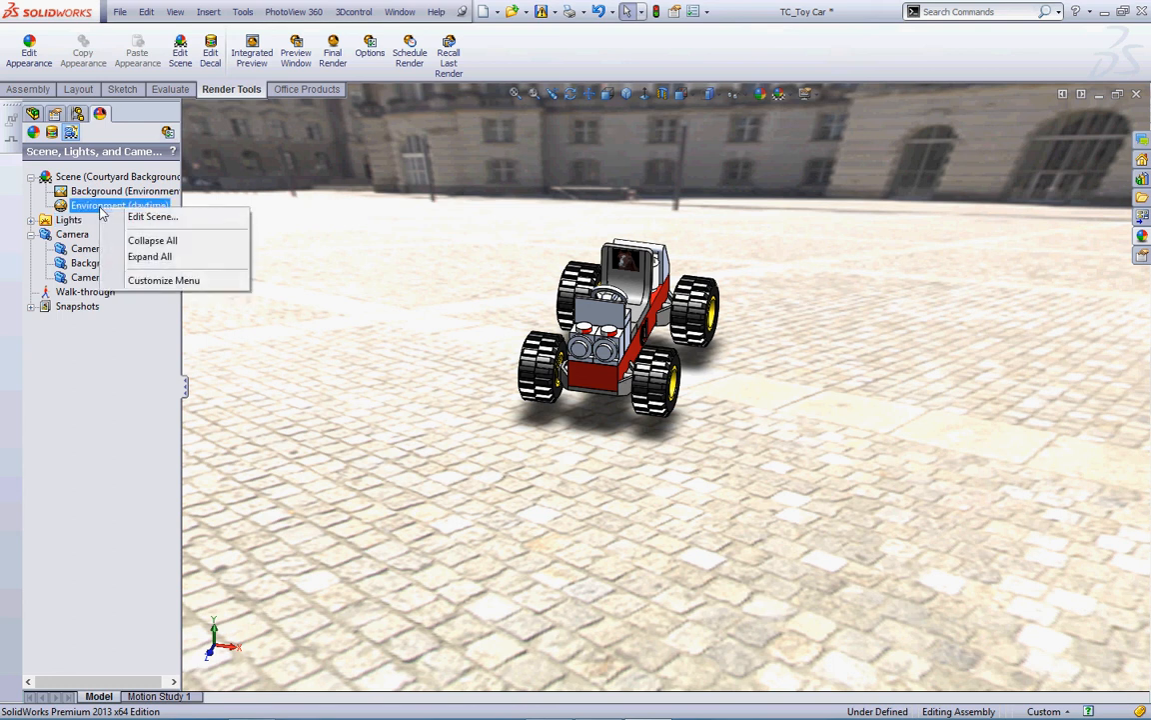
left_click(144, 220)
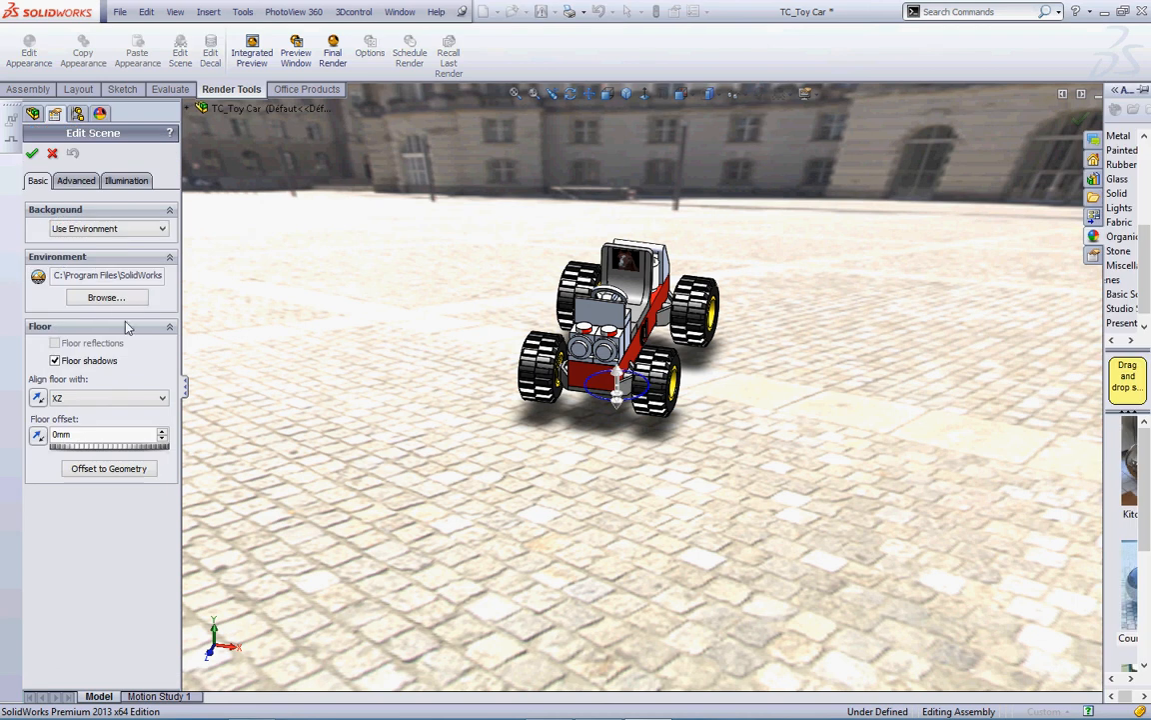
left_click(110, 297)
left_click(18, 269)
scroll(108, 134, "up", 1)
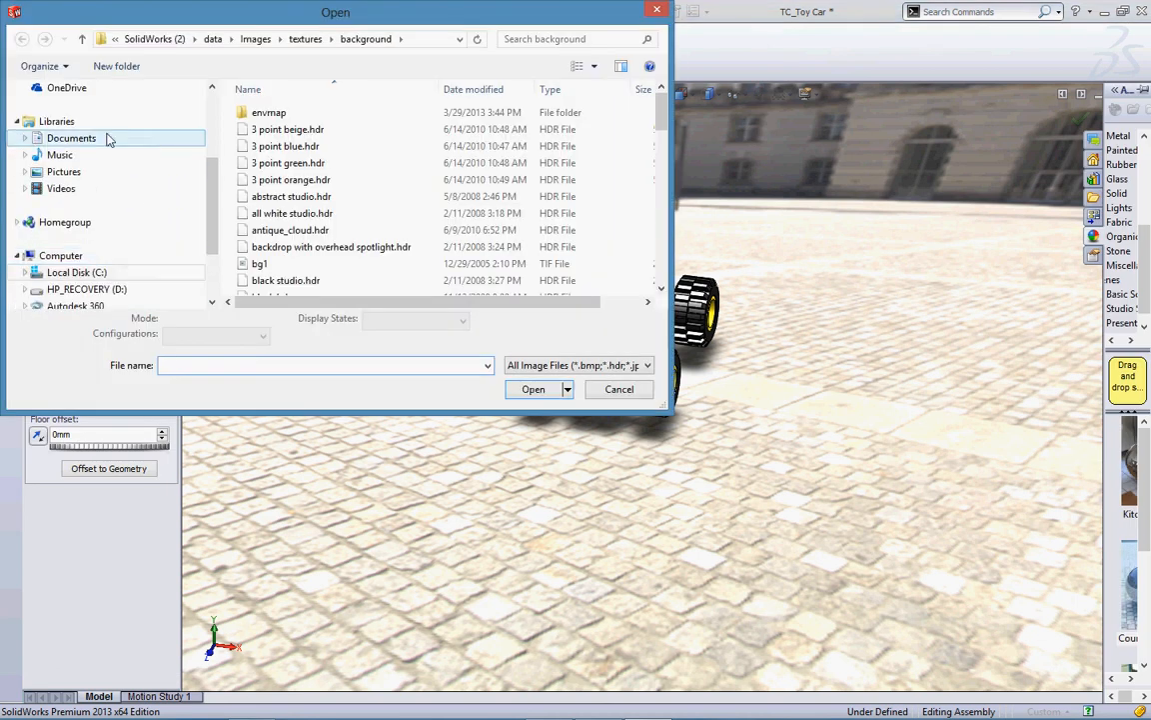
scroll(150, 189, "up", 3)
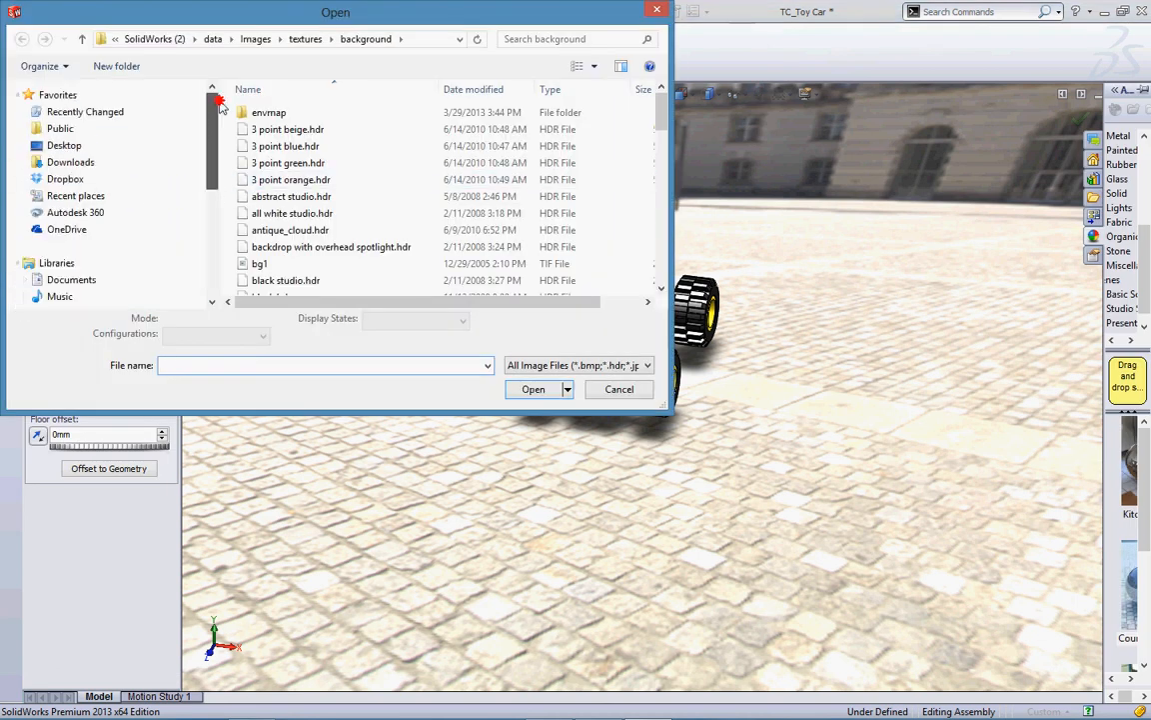
left_click(66, 231)
- Load the Toy Car Background image from the Toy Car folder inside Laney as the scene environment
left_click_drag(655, 110, 655, 182)
left_click(300, 243)
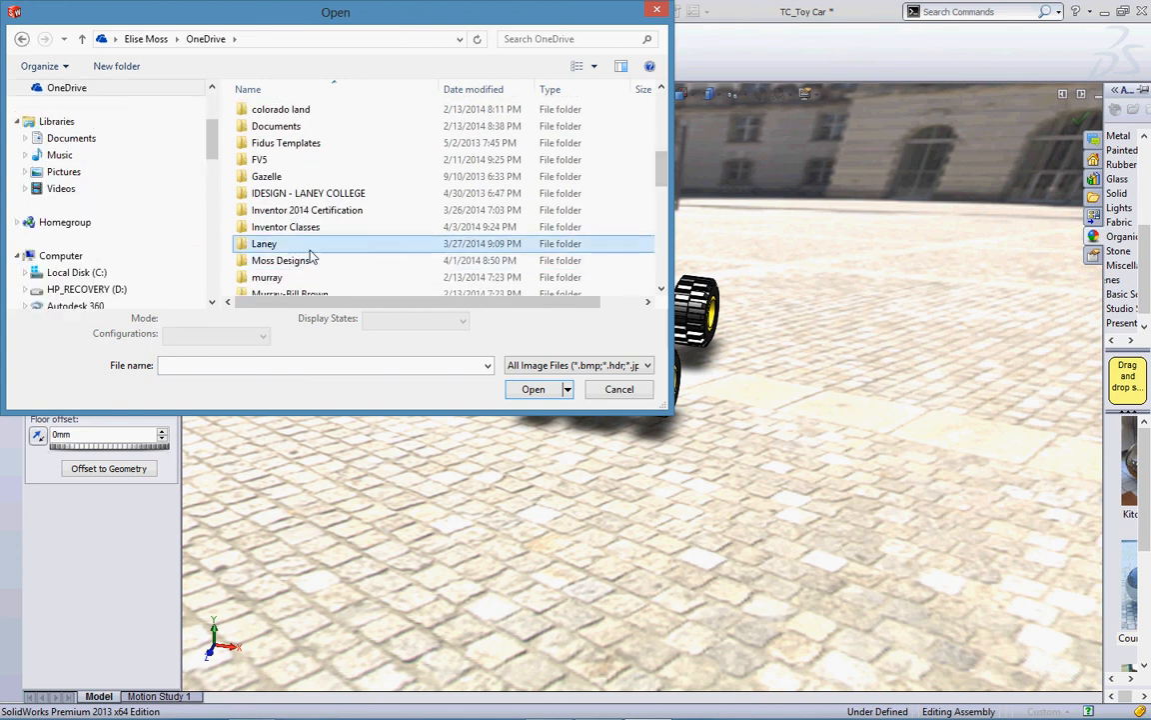
double_click(308, 248)
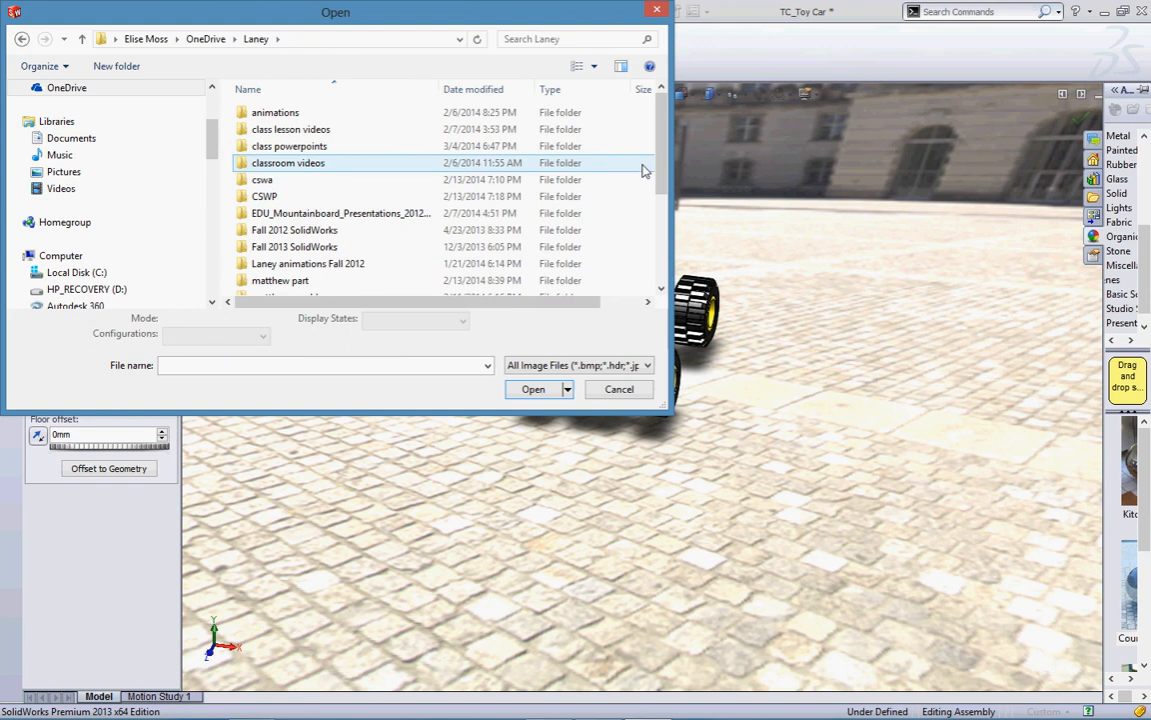
left_click_drag(660, 178, 657, 249)
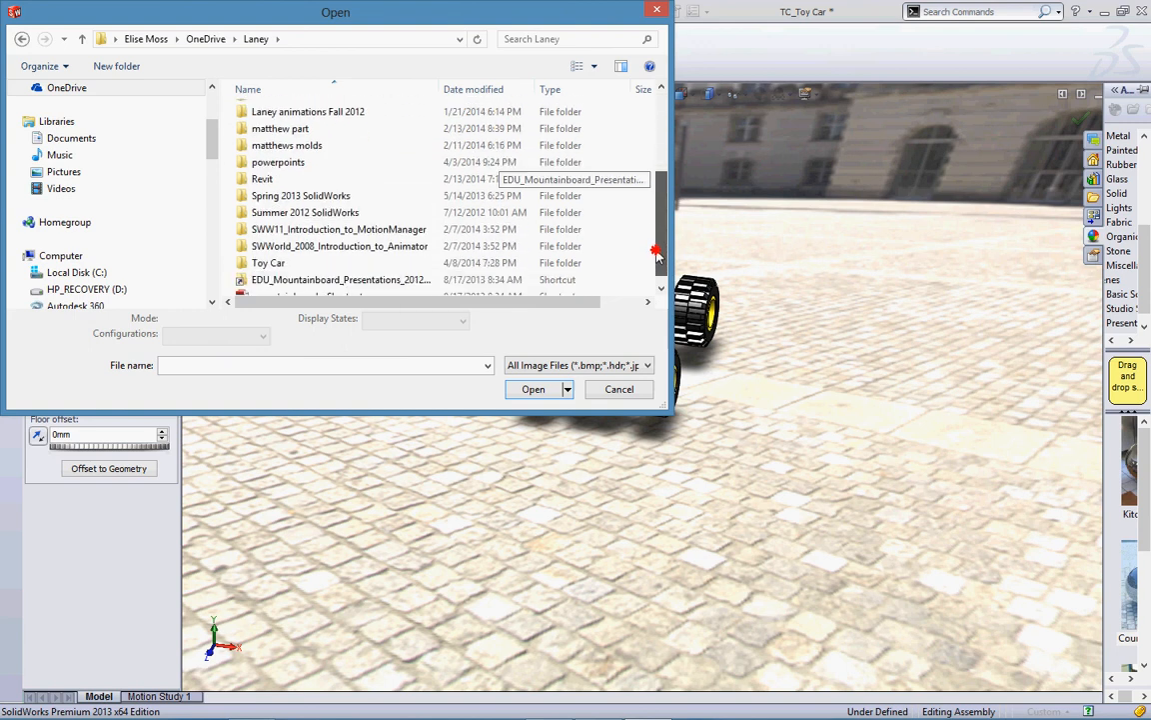
double_click(341, 266)
left_click(273, 111)
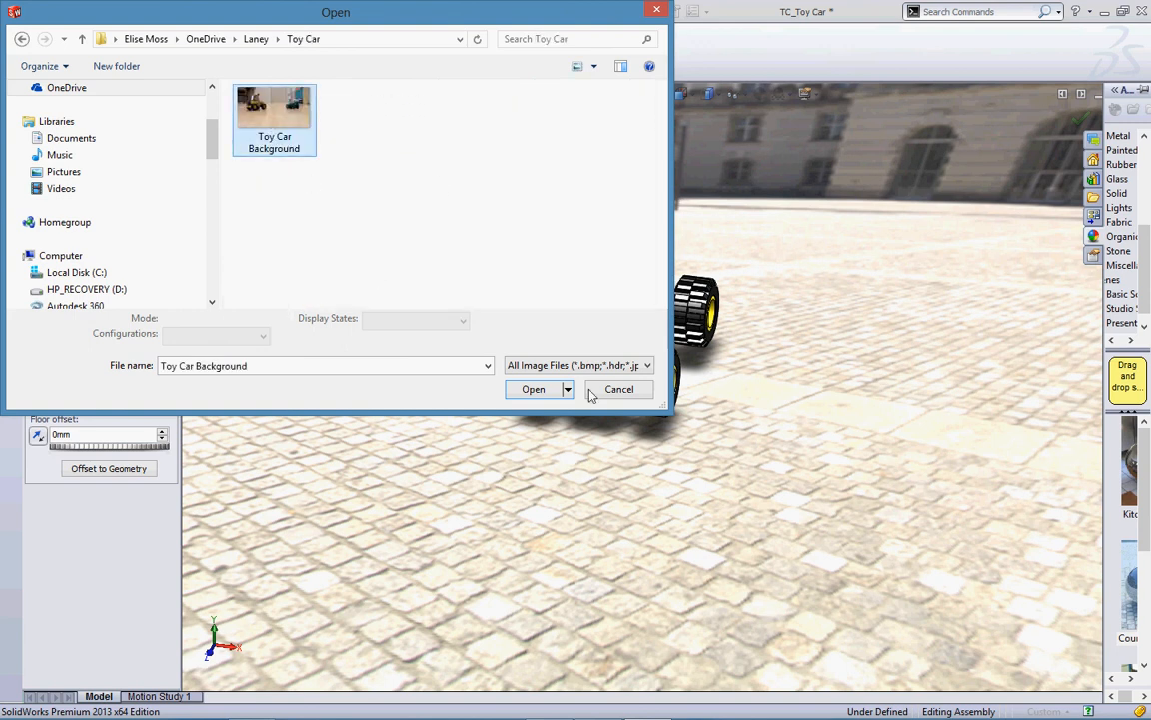
left_click(534, 390)
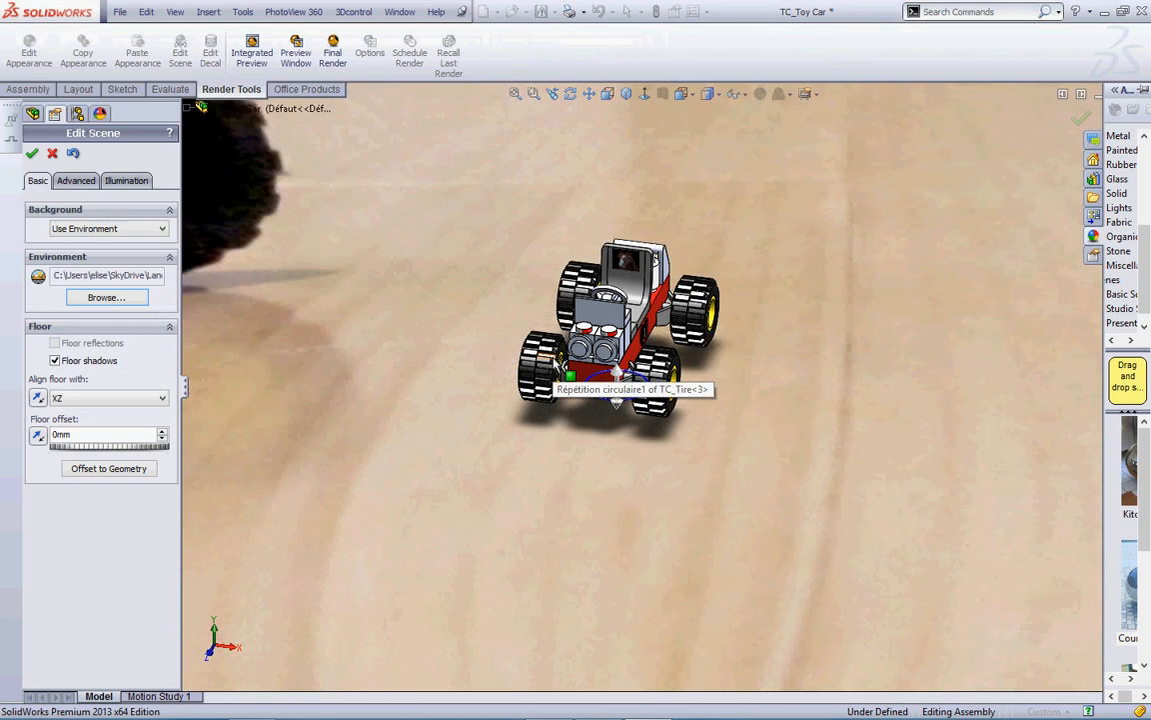
- Try an environment rotation of 180 degrees, check the backdrop, and set the rotation back to 0 degrees
left_click(76, 180)
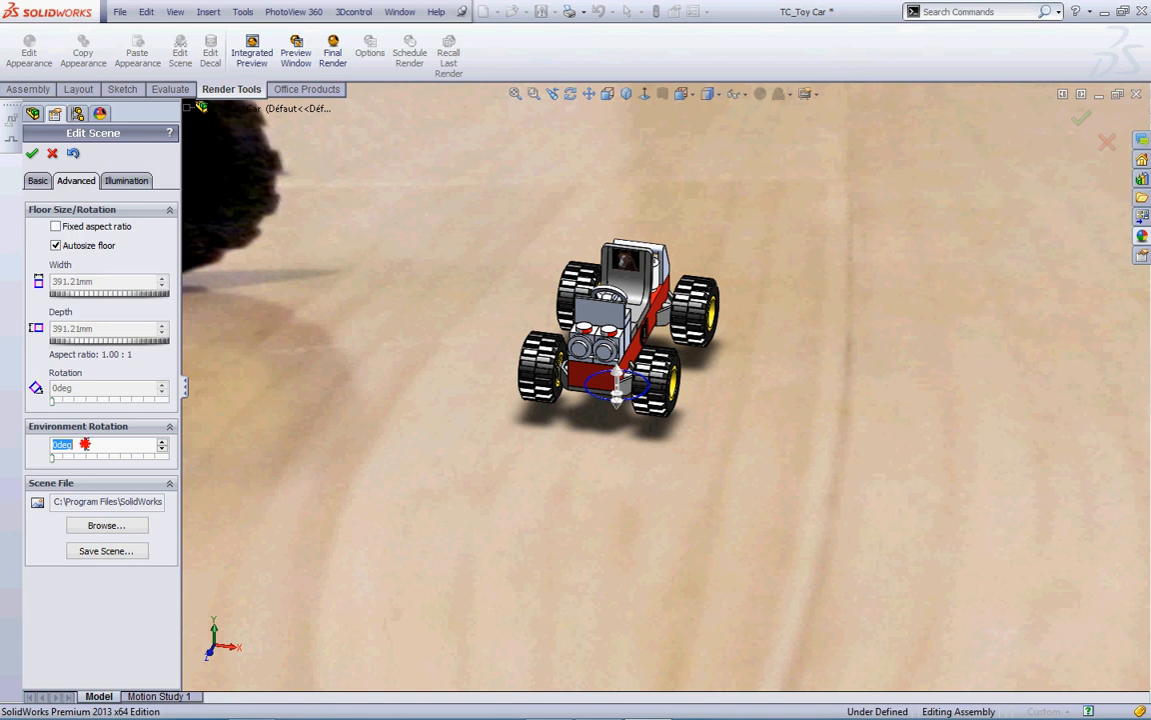
type("180")
key("Return")
scroll(392, 323, "up", 6)
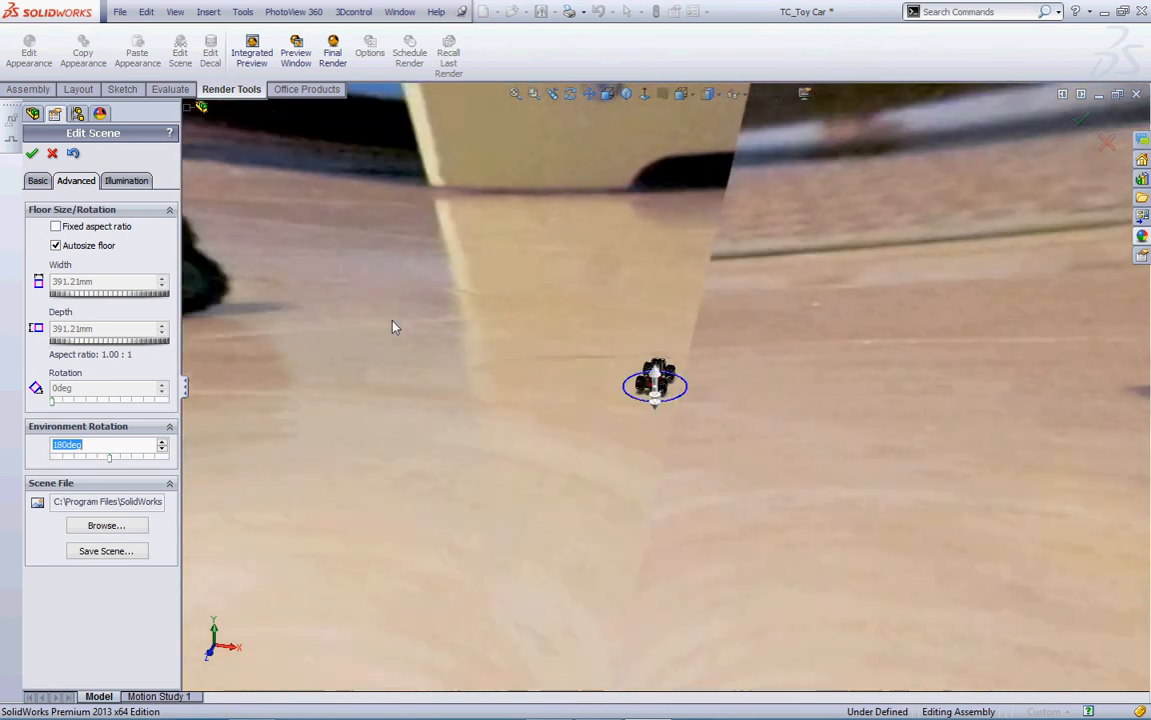
scroll(392, 326, "up", 8)
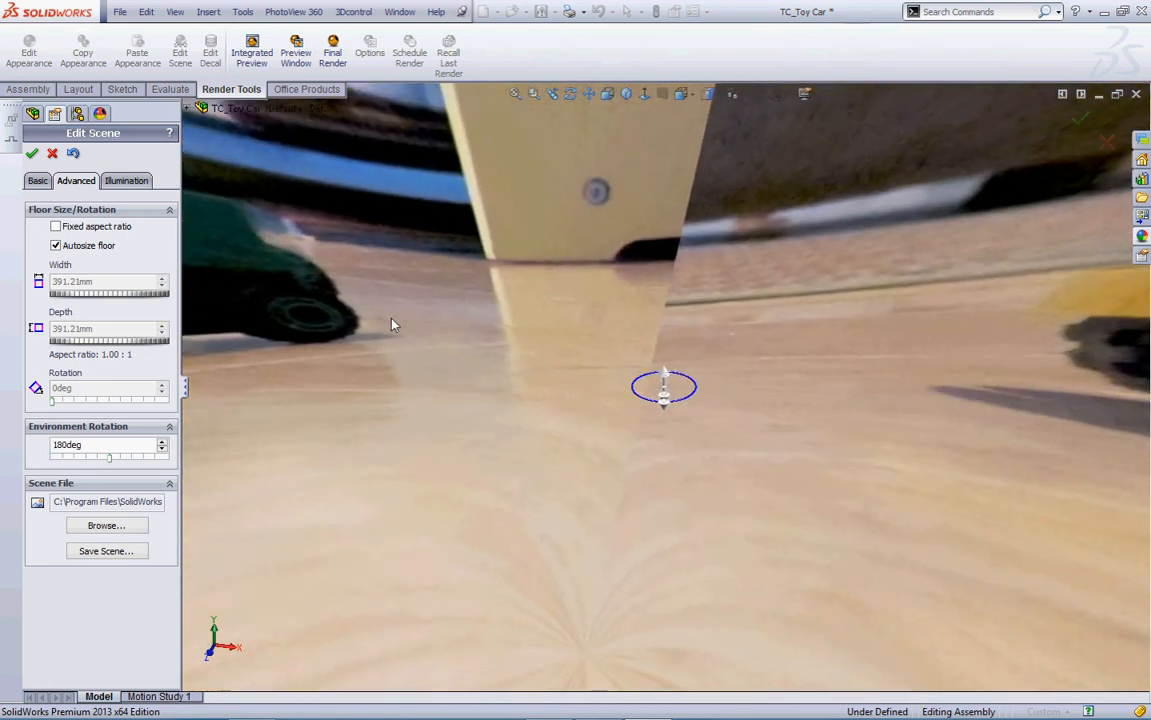
scroll(393, 325, "up", 3)
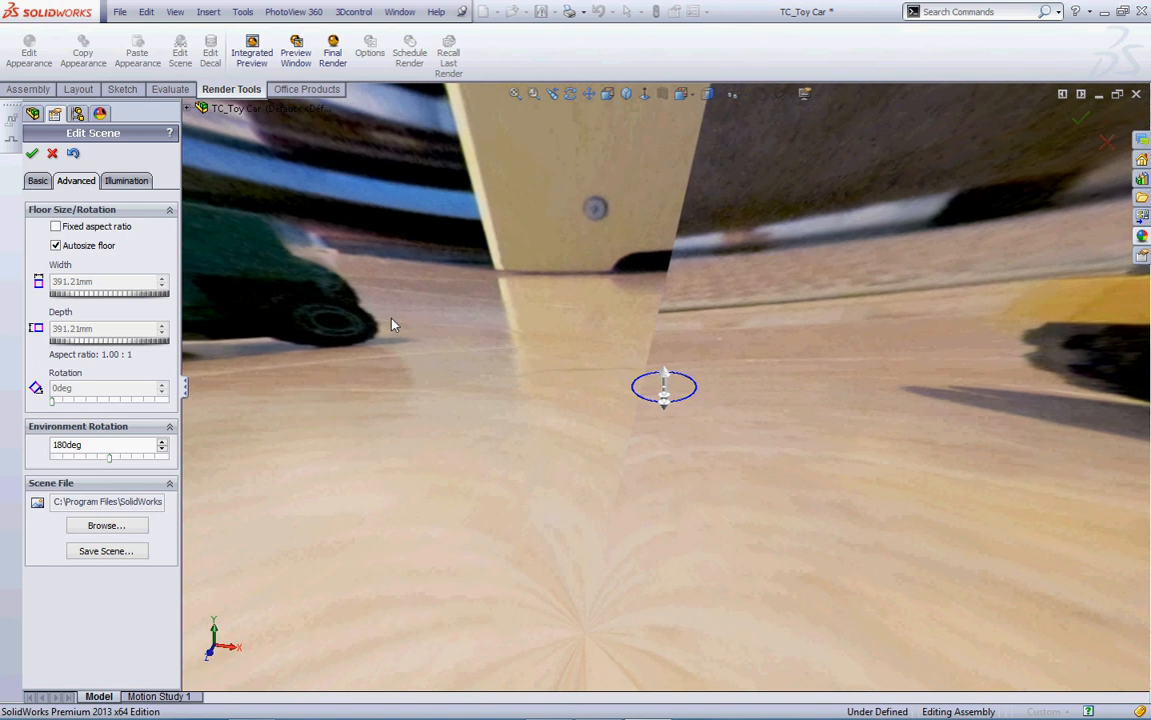
left_click_drag(110, 458, 17, 446)
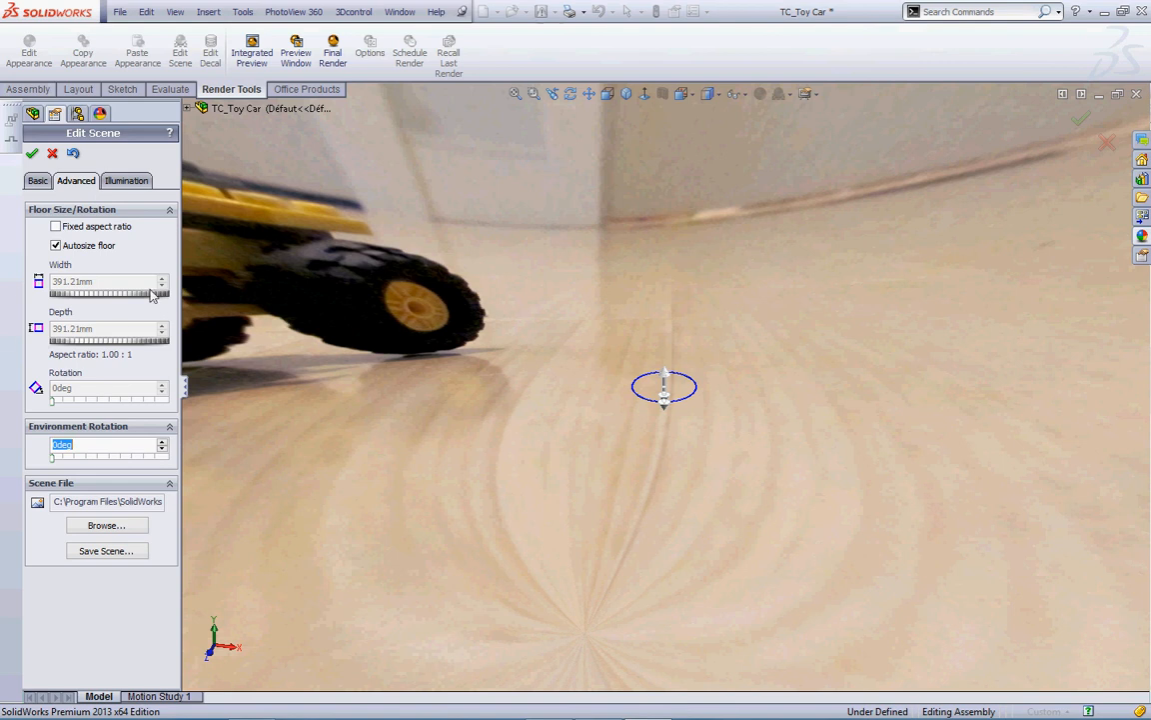
- Turn on the fixed aspect ratio for the floor and set its depth and width to 20 mm
left_click(72, 289)
left_click(55, 226)
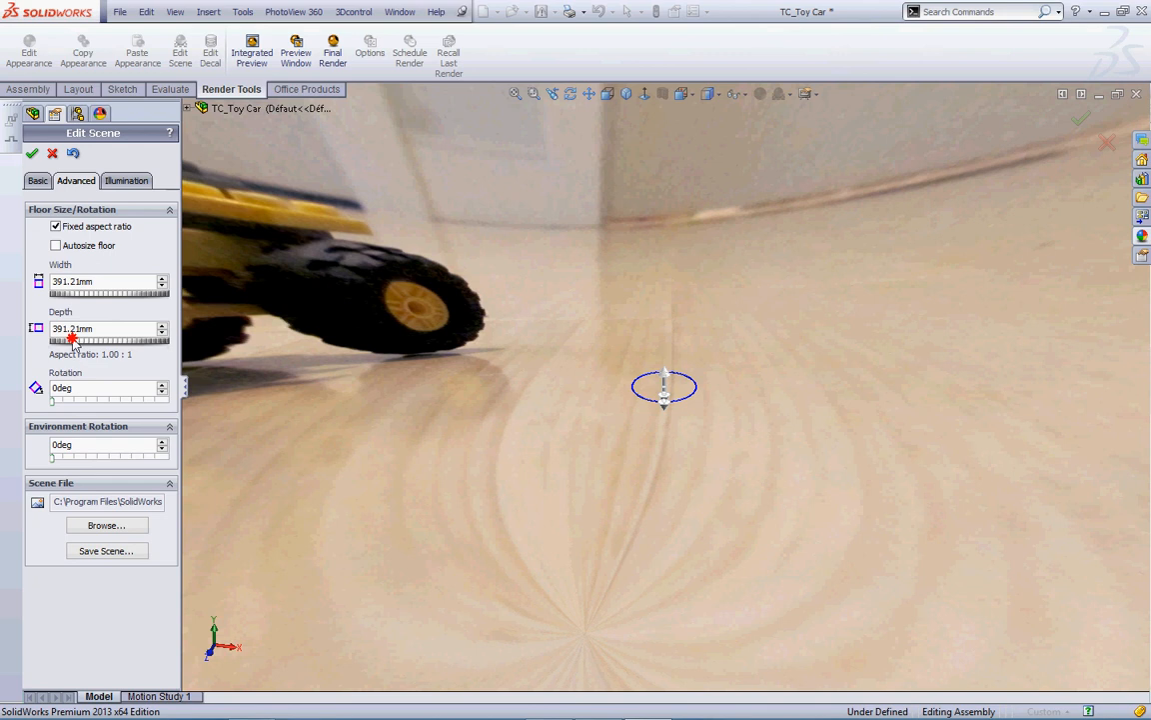
left_click(105, 337)
left_click_drag(105, 336, 67, 339)
left_click_drag(140, 328, 53, 329)
type("20")
left_click(105, 283)
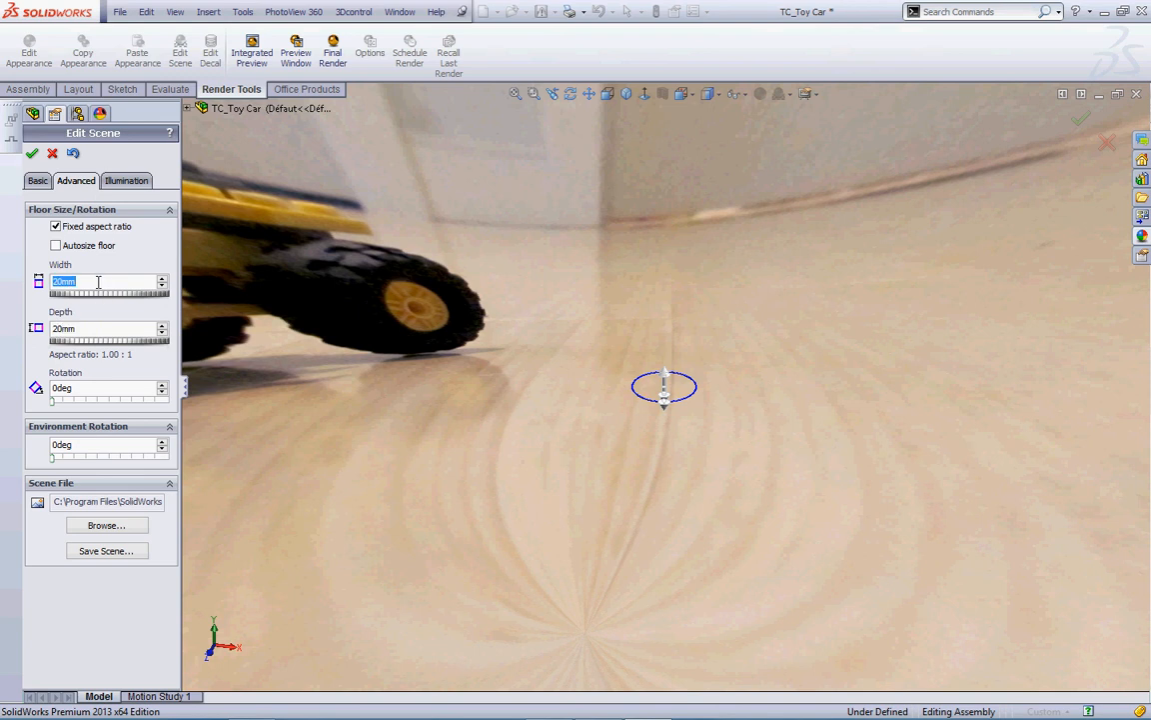
key("Return")
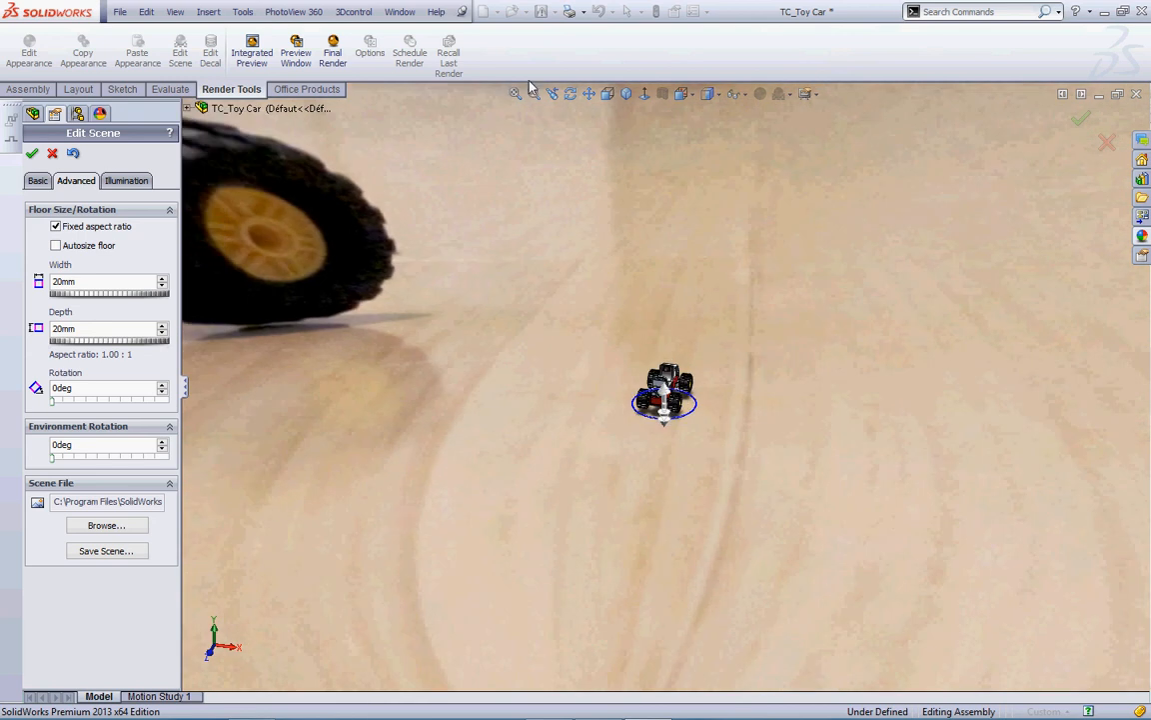
left_click(534, 93)
left_click_drag(608, 360, 717, 430)
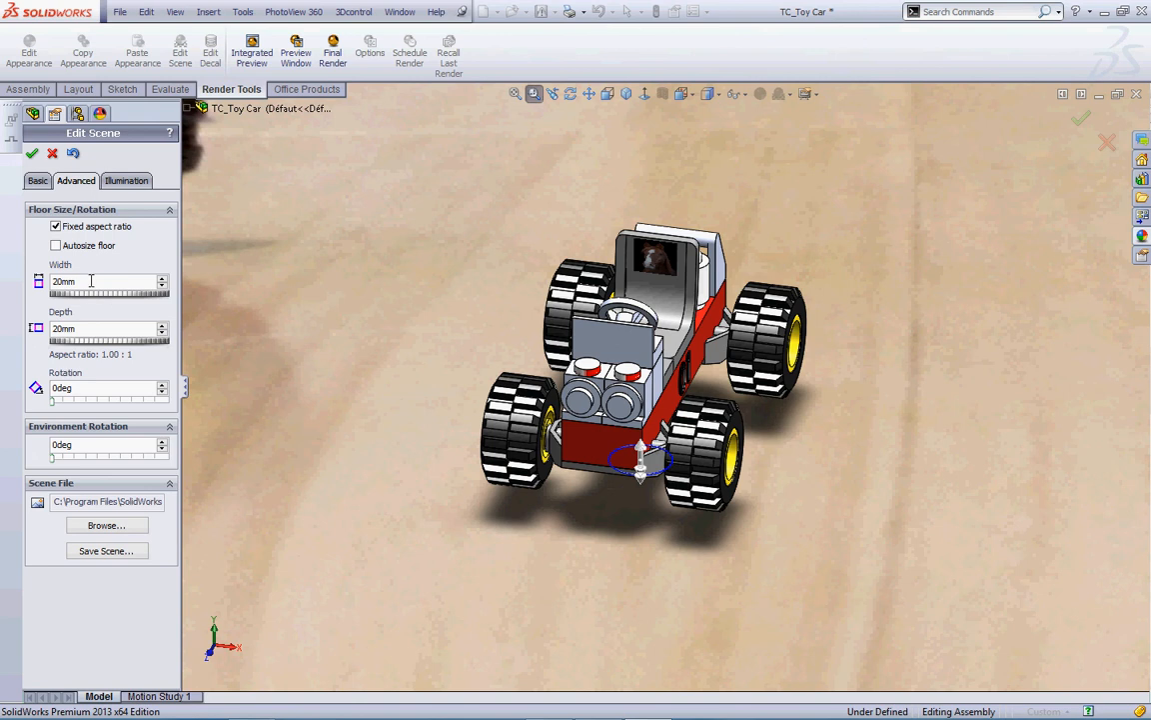
- Turn off the floor's fixed aspect ratio and check the car's scale against the environment image
left_click(56, 226)
scroll(385, 479, "up", 5)
scroll(383, 477, "up", 3)
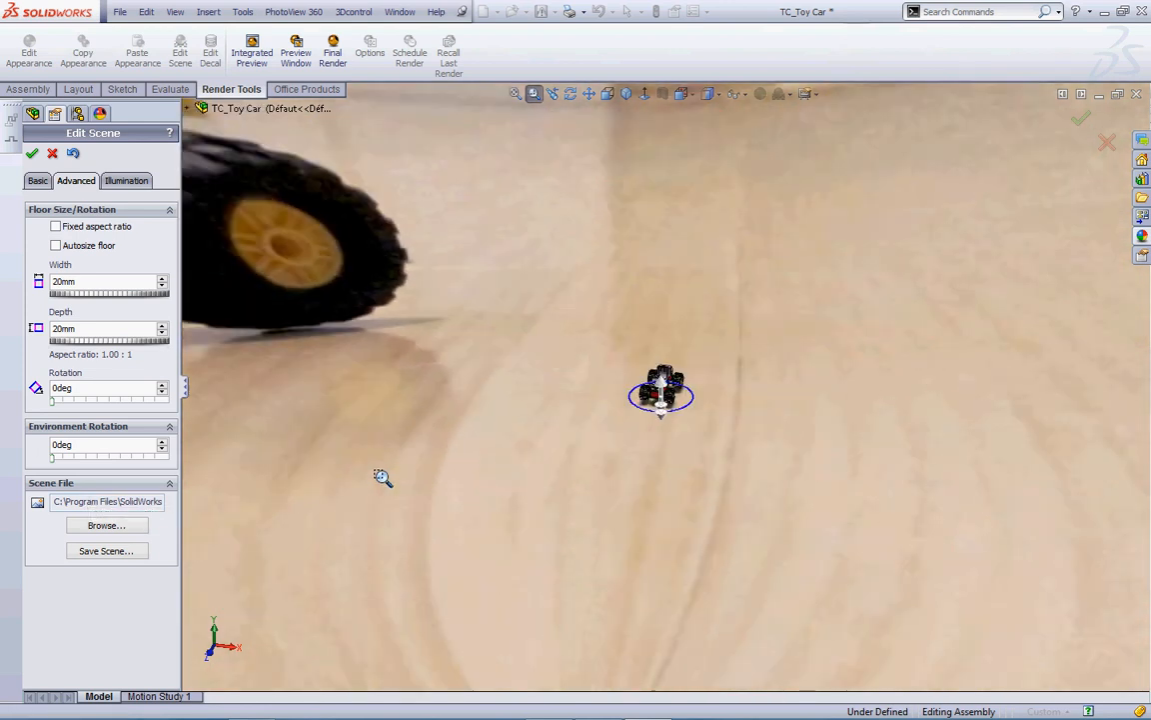
scroll(382, 478, "down", 5)
scroll(383, 478, "up", 3)
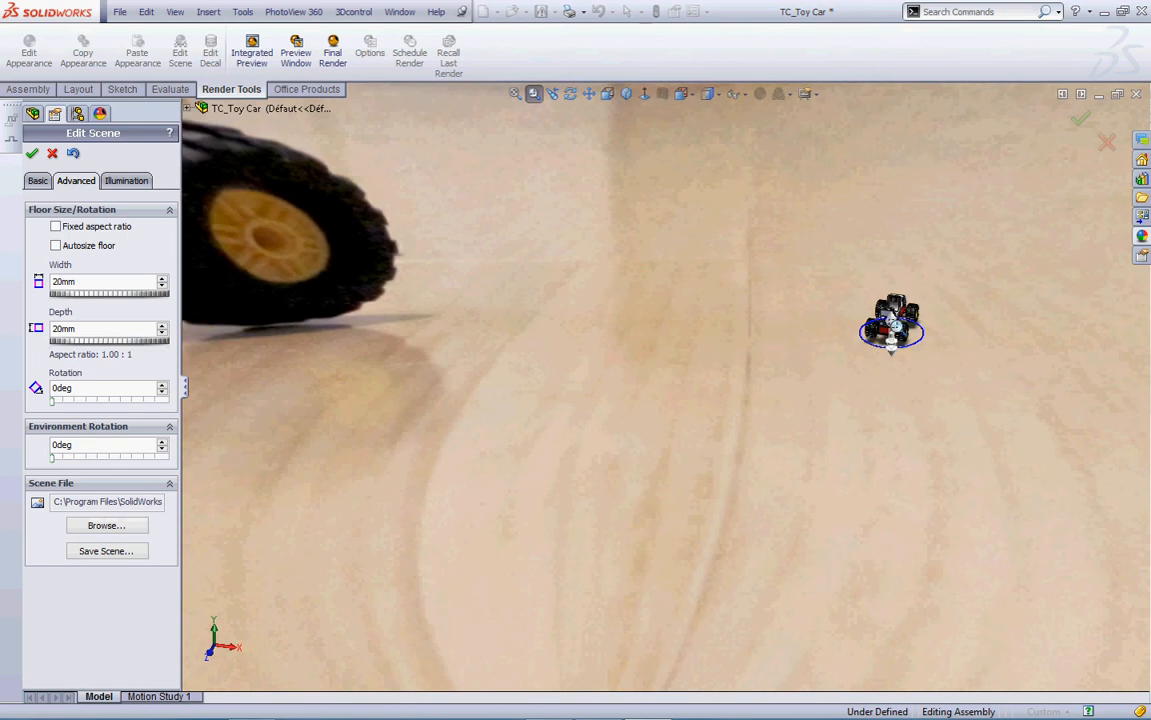
- Fit the car in view, turn on the floor's fixed aspect ratio, autosize the floor, turn autosizing back off and accept the scene
right_click(772, 236)
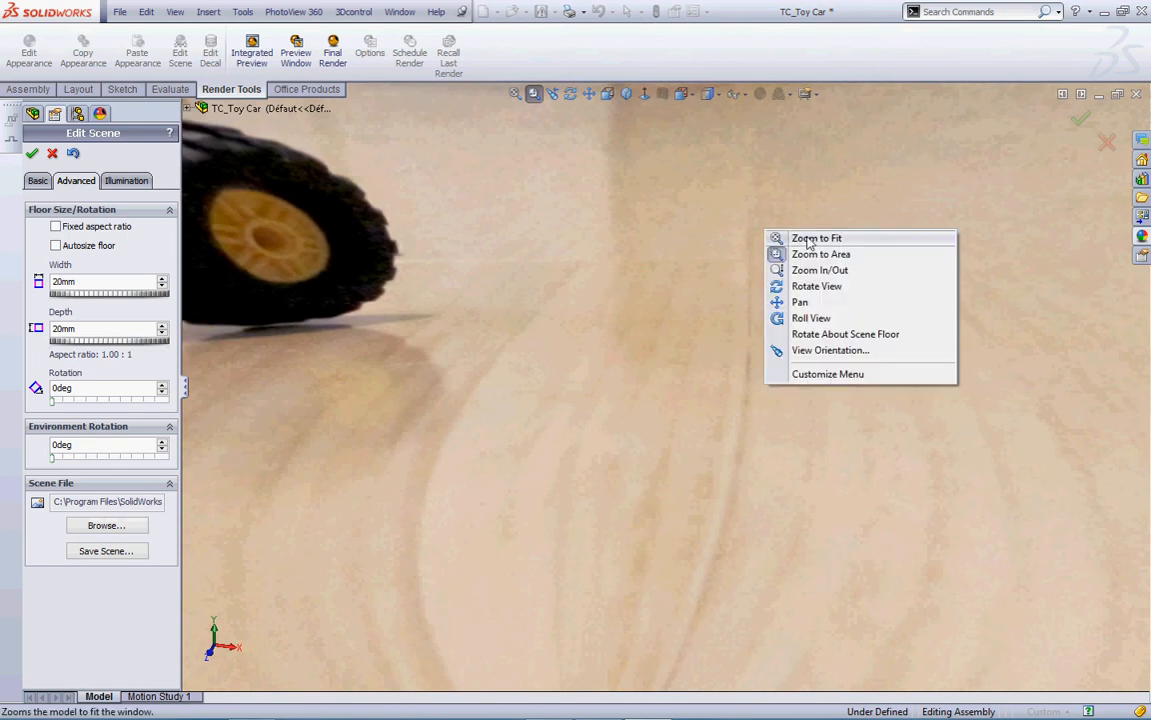
left_click(803, 238)
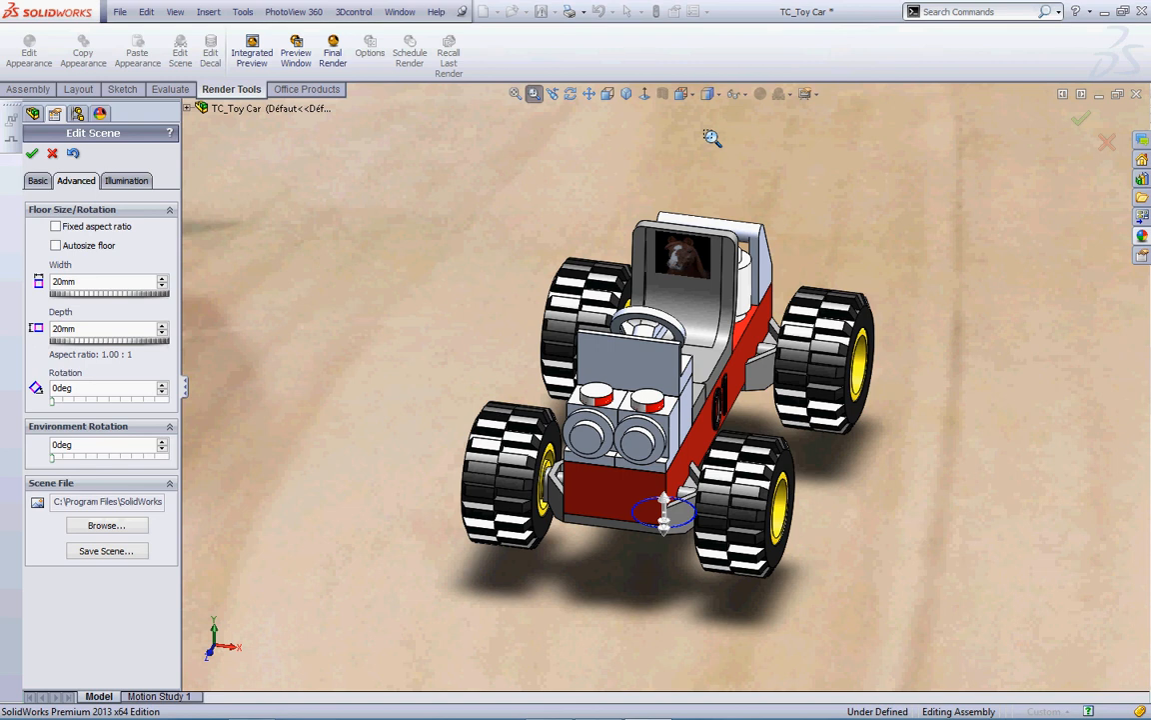
left_click(56, 227)
left_click(56, 245)
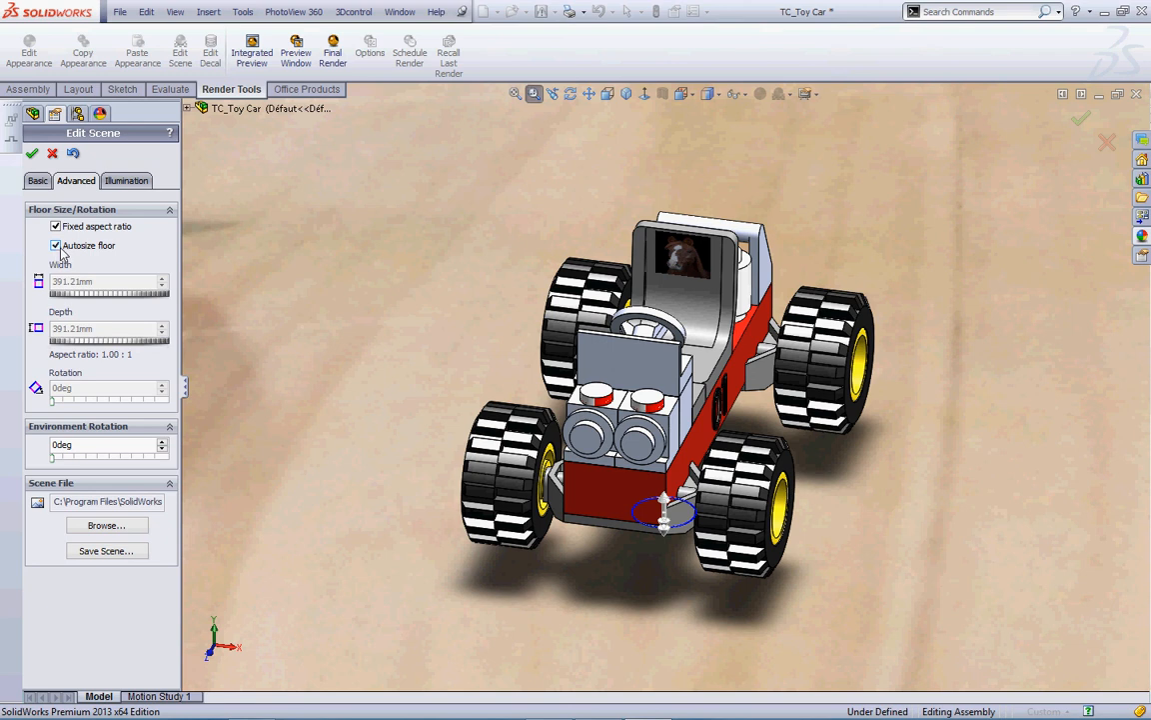
left_click(57, 245)
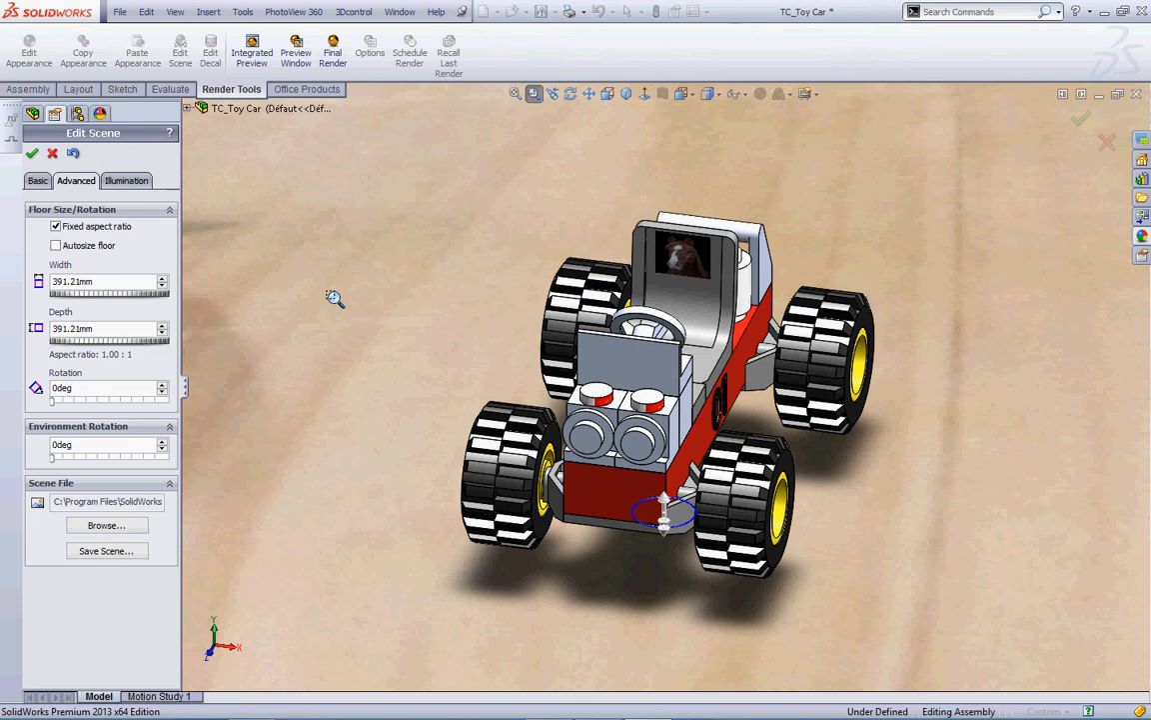
left_click(31, 155)
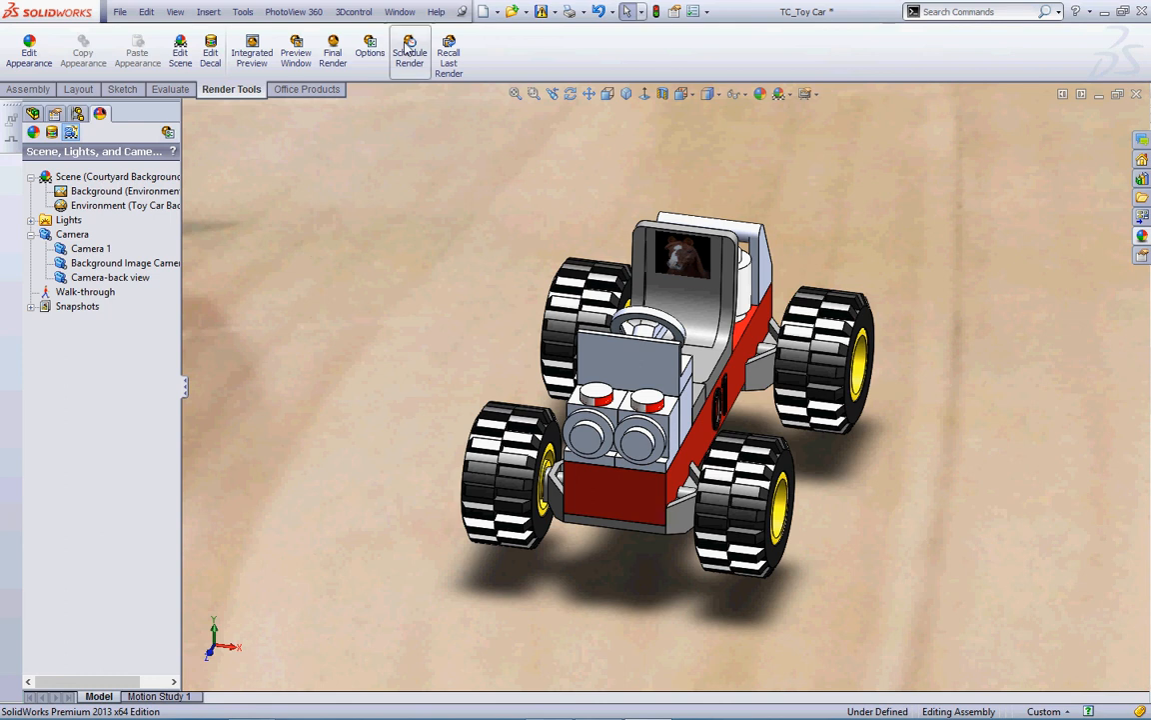
- Start a final render of the toy car and show the image processing settings
left_click(333, 50)
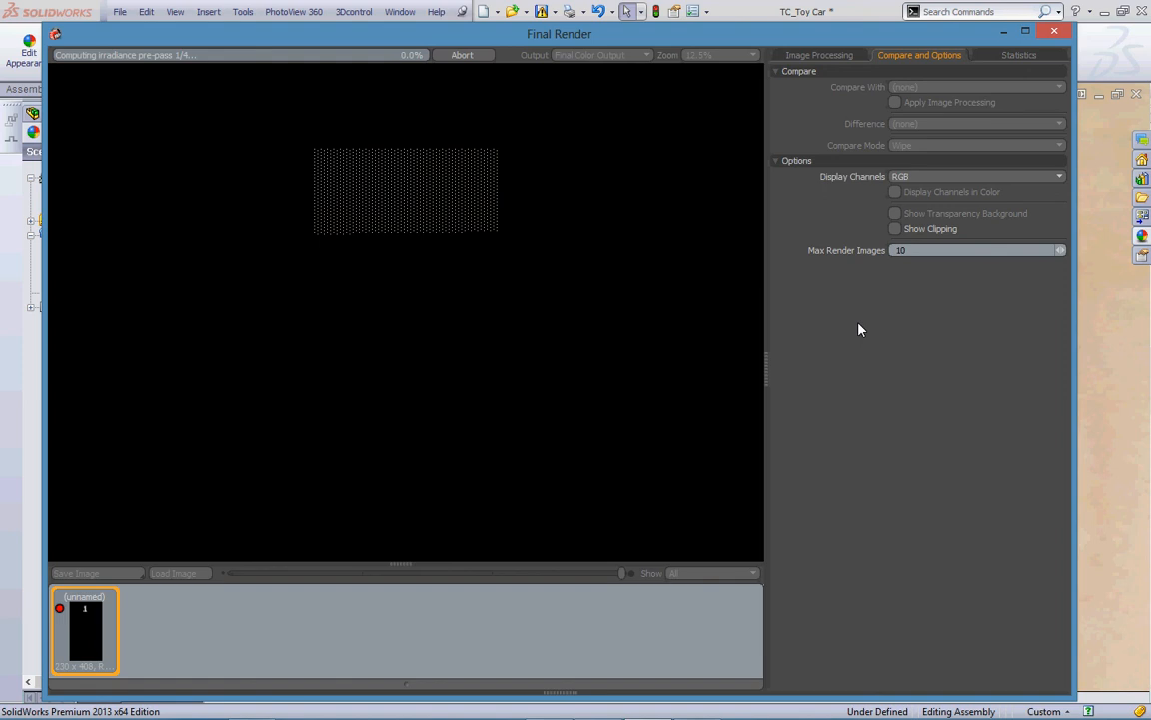
left_click(821, 57)
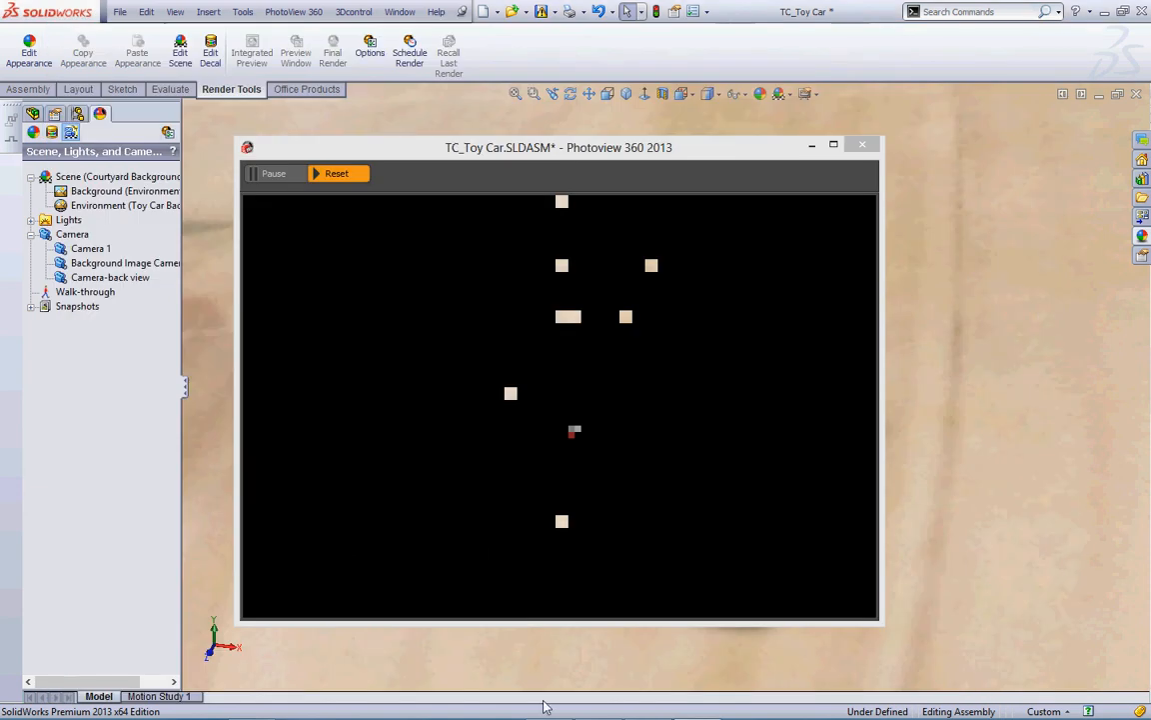
left_click(811, 149)
left_click(1101, 14)
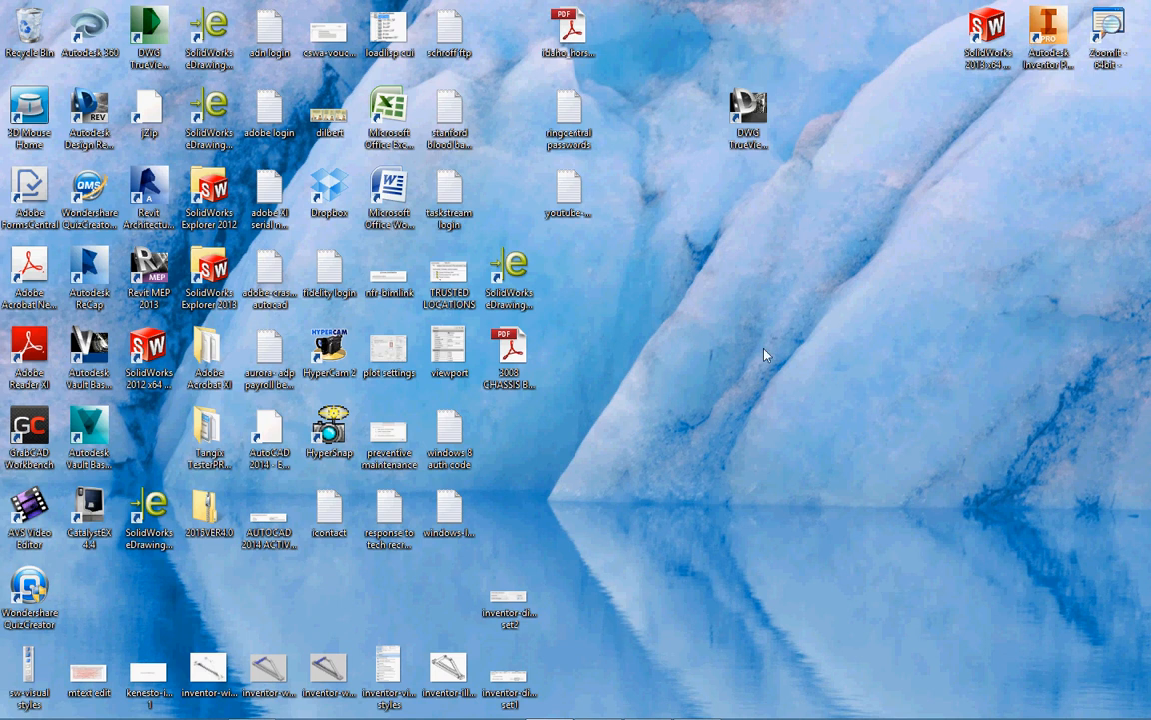
left_click(549, 705)
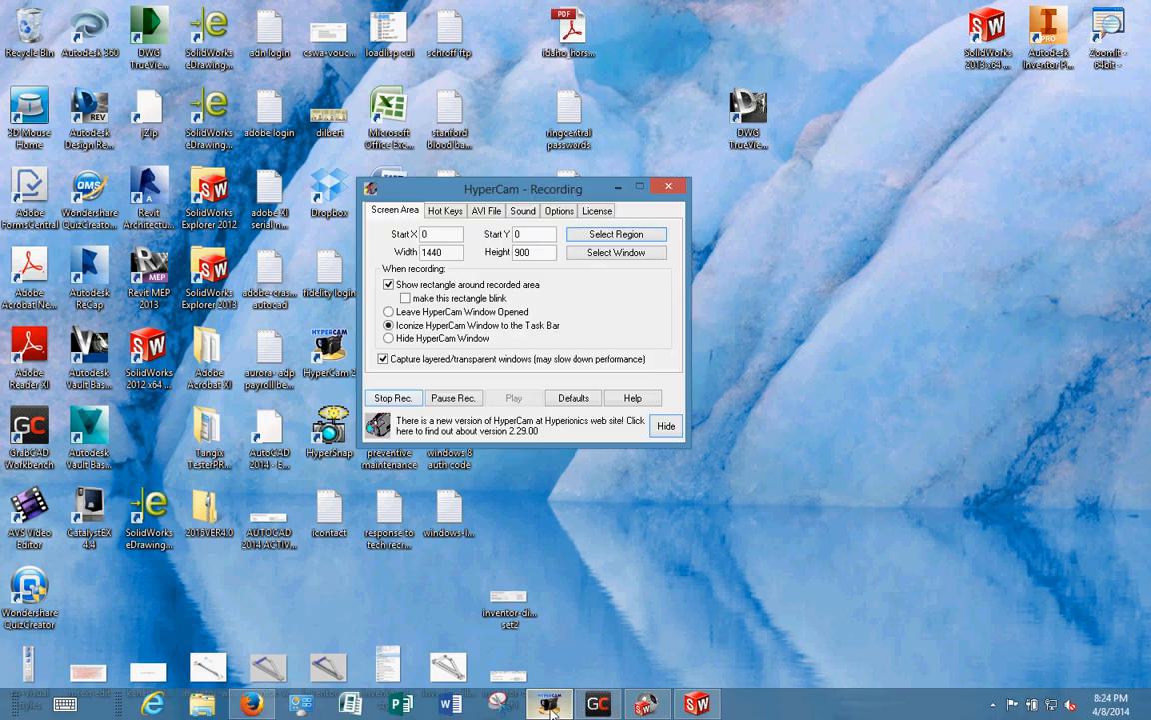